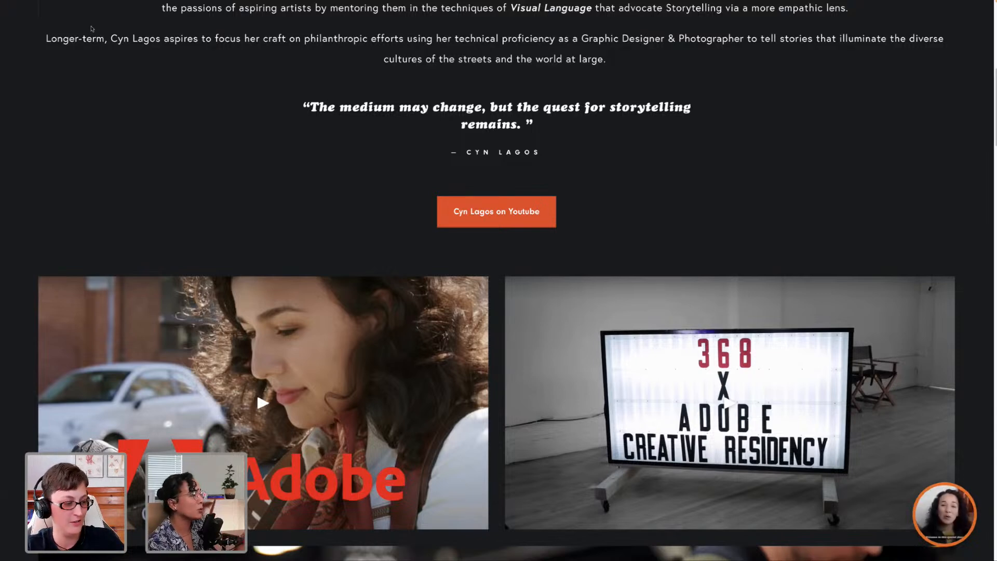
Look through the bio page's quote, Adobe videos, event photos and testimonials down to the studio portrait
{"action": "scroll", "coordinate": [485, 325], "scroll_direction": "down", "scroll_amount": 1}
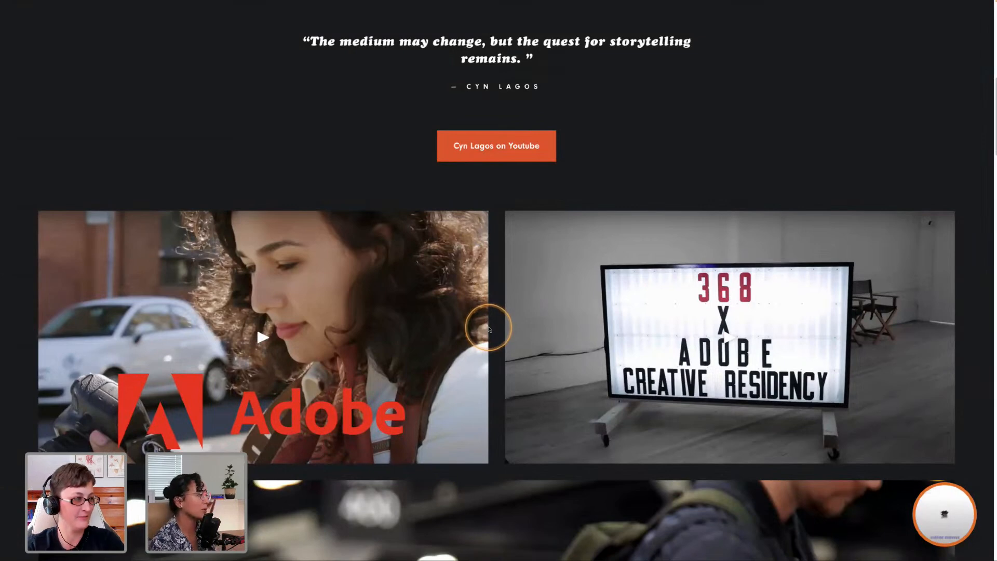
{"action": "scroll", "coordinate": [489, 351], "scroll_direction": "down", "scroll_amount": 1}
{"action": "scroll", "coordinate": [493, 397], "scroll_direction": "down", "scroll_amount": 1}
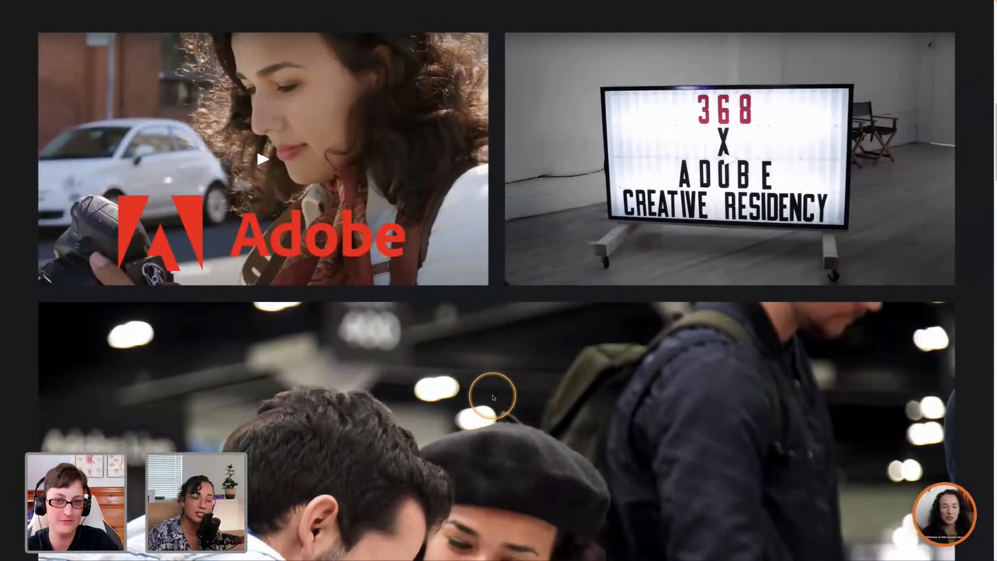
{"action": "scroll", "coordinate": [499, 413], "scroll_direction": "down", "scroll_amount": 1}
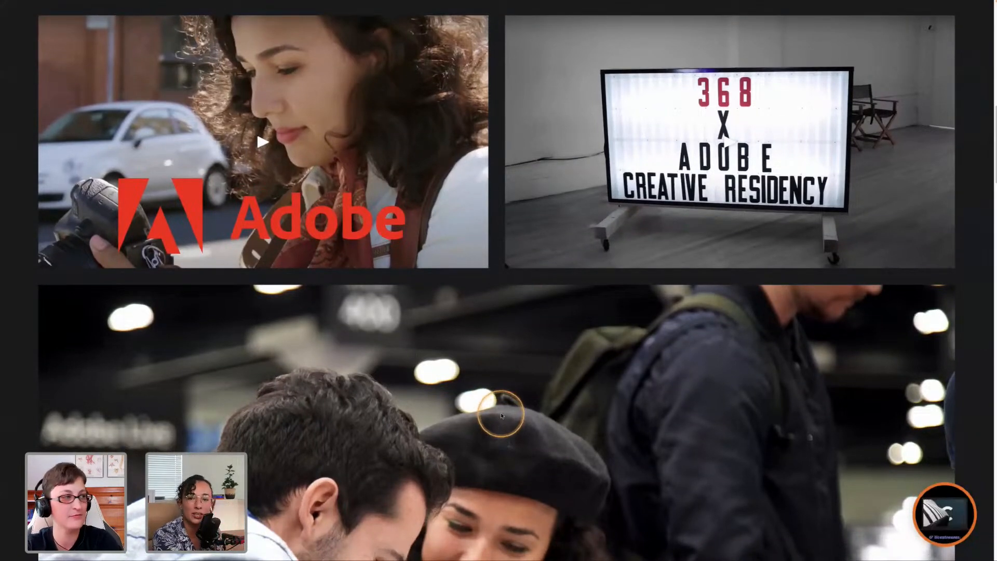
{"action": "scroll", "coordinate": [501, 415], "scroll_direction": "down", "scroll_amount": 2}
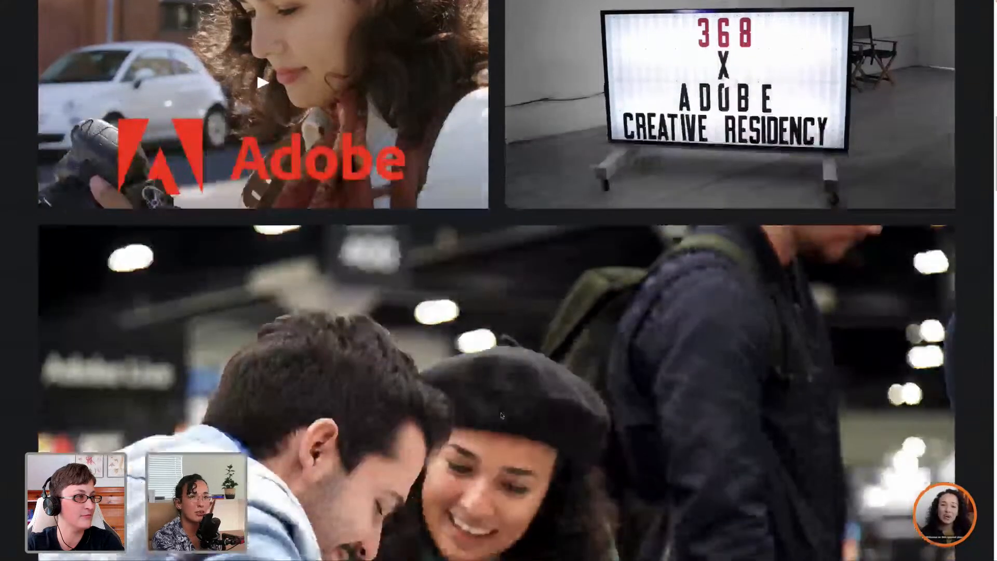
{"action": "scroll", "coordinate": [502, 415], "scroll_direction": "down", "scroll_amount": 2}
{"action": "scroll", "coordinate": [502, 415], "scroll_direction": "down", "scroll_amount": 2}
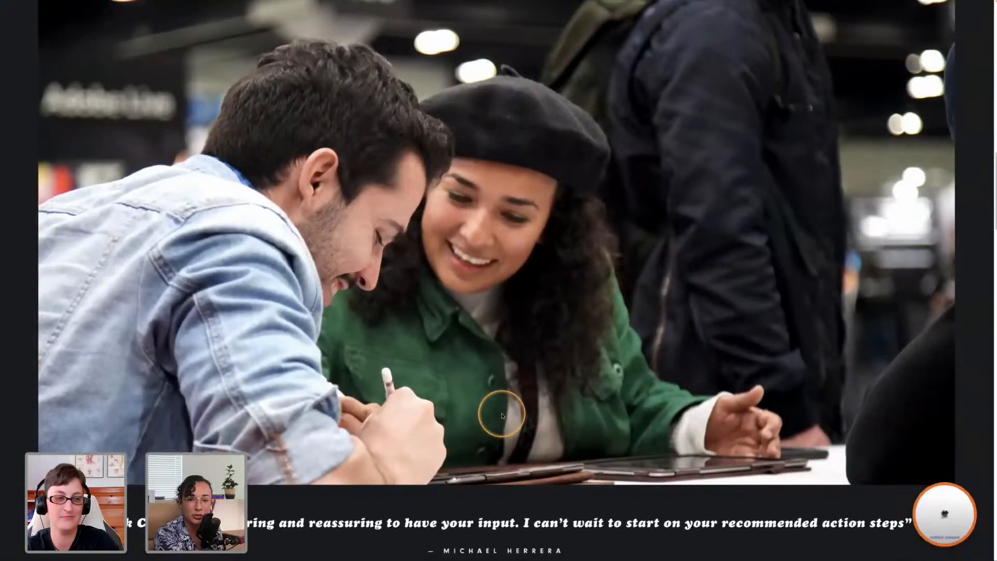
{"action": "scroll", "coordinate": [501, 415], "scroll_direction": "down", "scroll_amount": 2}
{"action": "scroll", "coordinate": [502, 414], "scroll_direction": "down", "scroll_amount": 2}
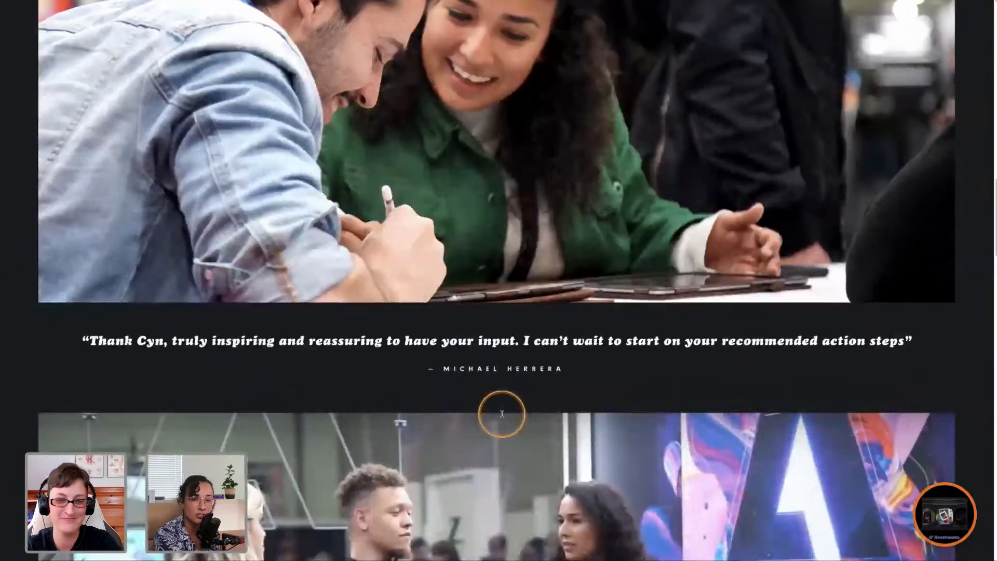
{"action": "scroll", "coordinate": [501, 413], "scroll_direction": "down", "scroll_amount": 2}
{"action": "scroll", "coordinate": [502, 415], "scroll_direction": "down", "scroll_amount": 2}
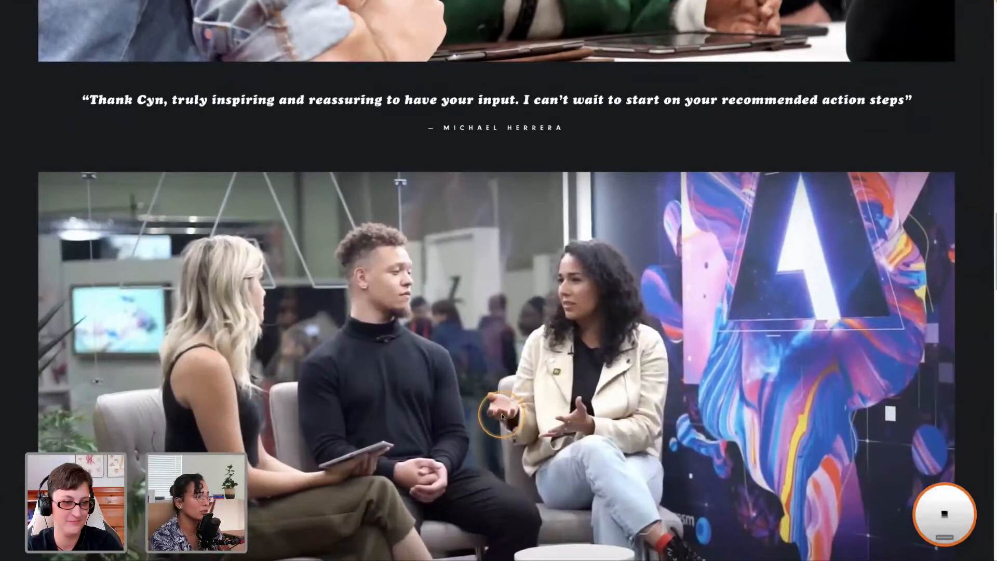
{"action": "scroll", "coordinate": [502, 415], "scroll_direction": "down", "scroll_amount": 2}
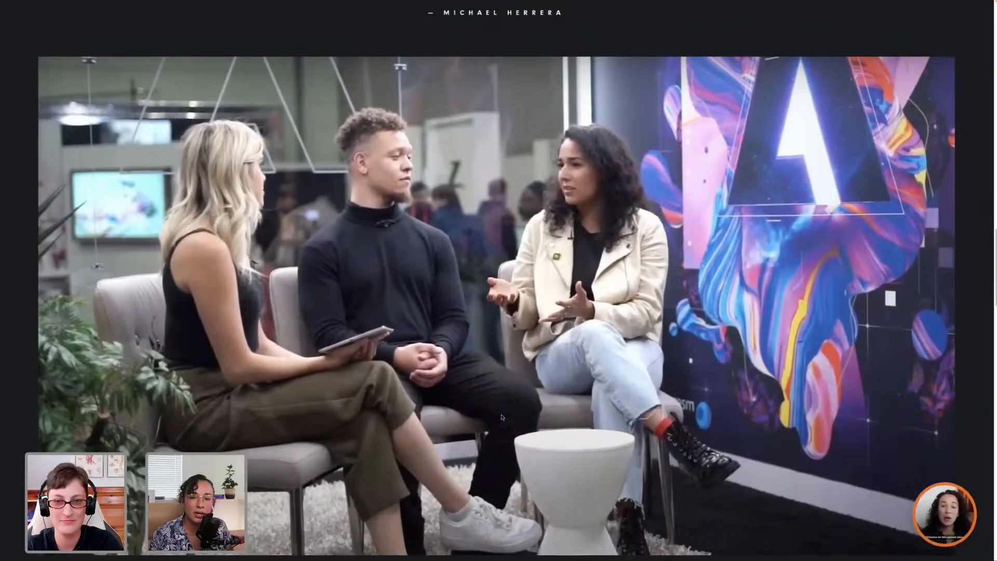
{"action": "scroll", "coordinate": [503, 407], "scroll_direction": "down", "scroll_amount": 2}
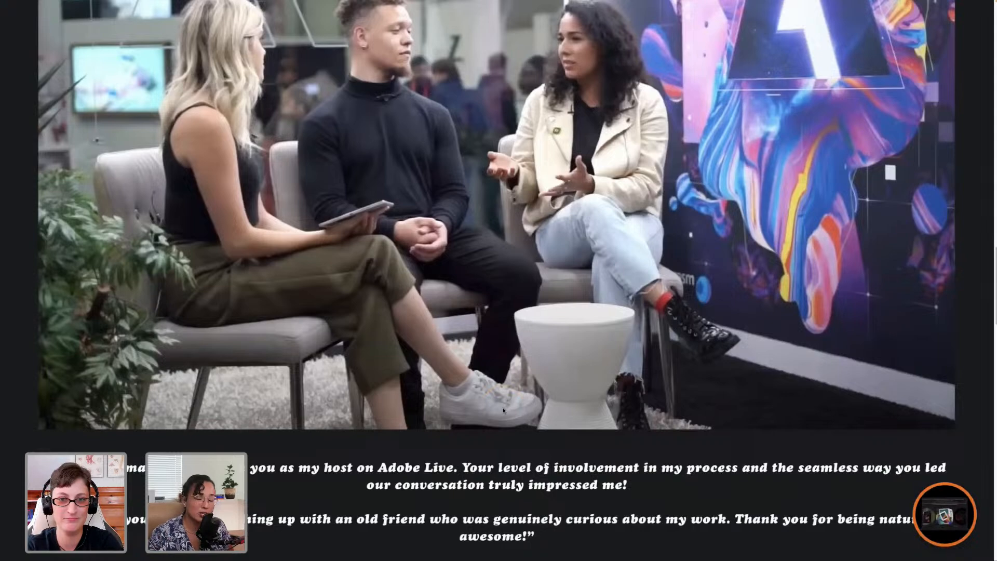
{"action": "scroll", "coordinate": [502, 407], "scroll_direction": "down", "scroll_amount": 8}
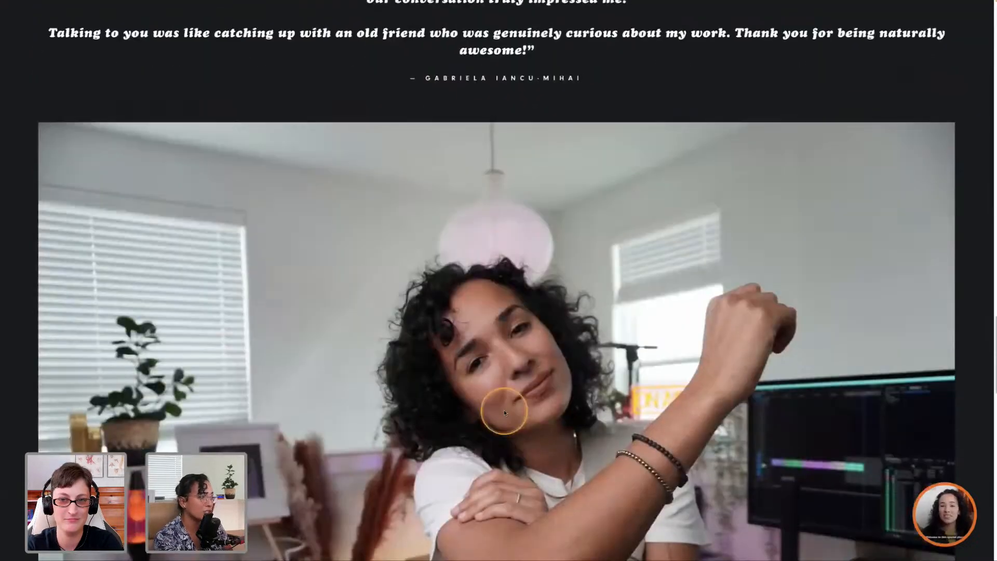
{"action": "scroll", "coordinate": [504, 413], "scroll_direction": "down", "scroll_amount": 1}
{"action": "scroll", "coordinate": [504, 413], "scroll_direction": "down", "scroll_amount": 1}
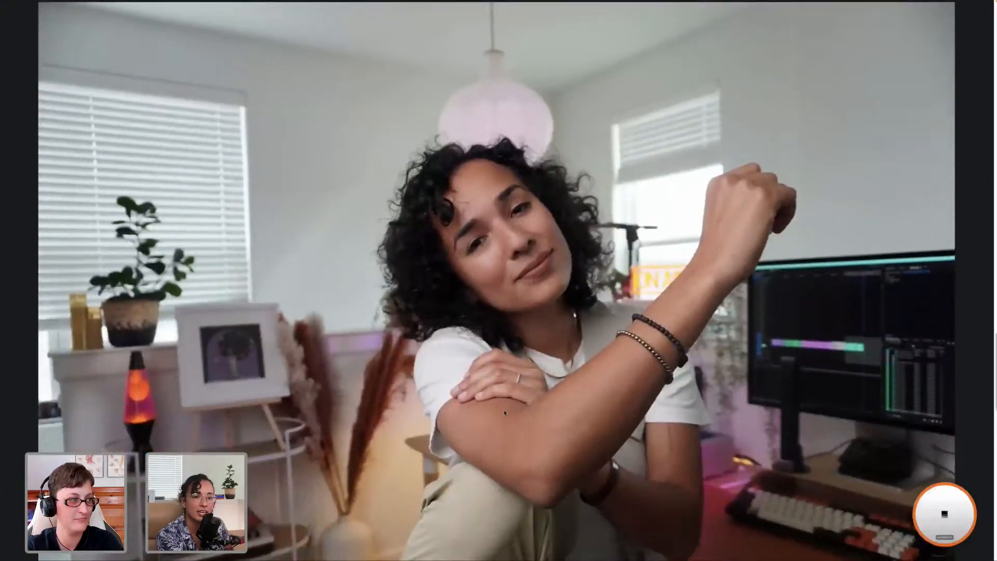
{"action": "scroll", "coordinate": [504, 413], "scroll_direction": "down", "scroll_amount": 1}
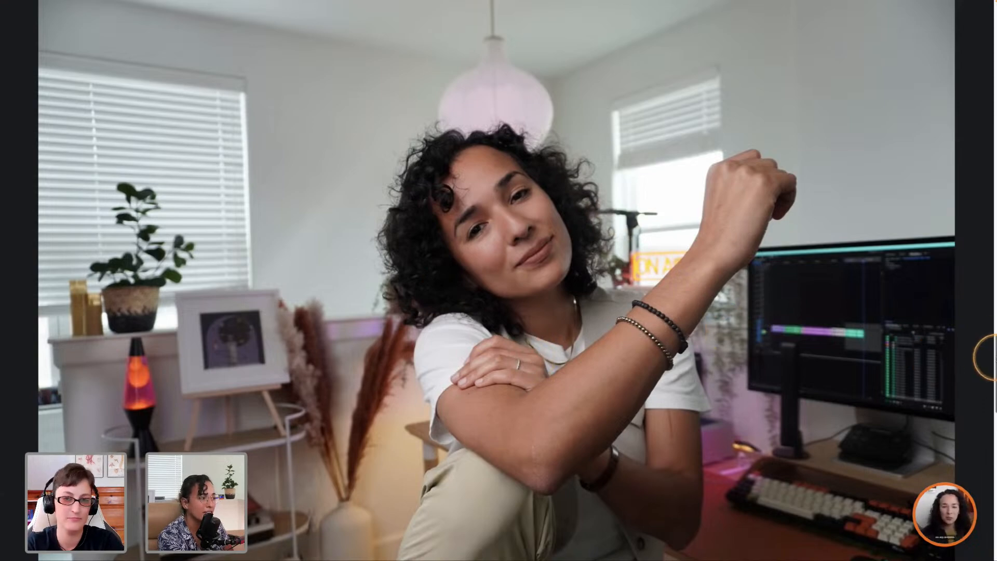
Return to the start of the bio page and open the website's classes page
{"action": "scroll", "coordinate": [981, 356], "scroll_direction": "up", "scroll_amount": 10}
{"action": "scroll", "coordinate": [992, 226], "scroll_direction": "up", "scroll_amount": 20}
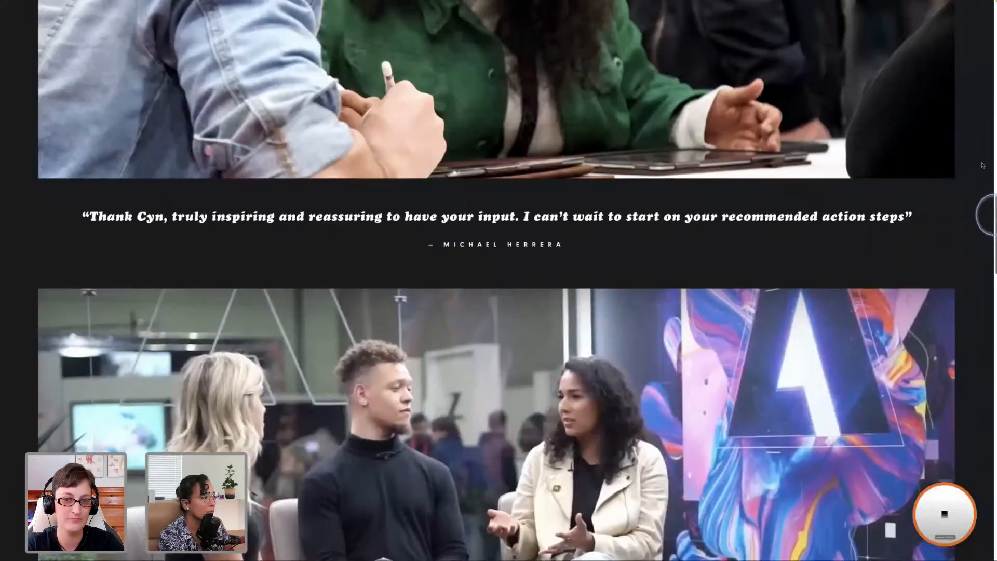
{"action": "scroll", "coordinate": [975, 101], "scroll_direction": "up", "scroll_amount": 10}
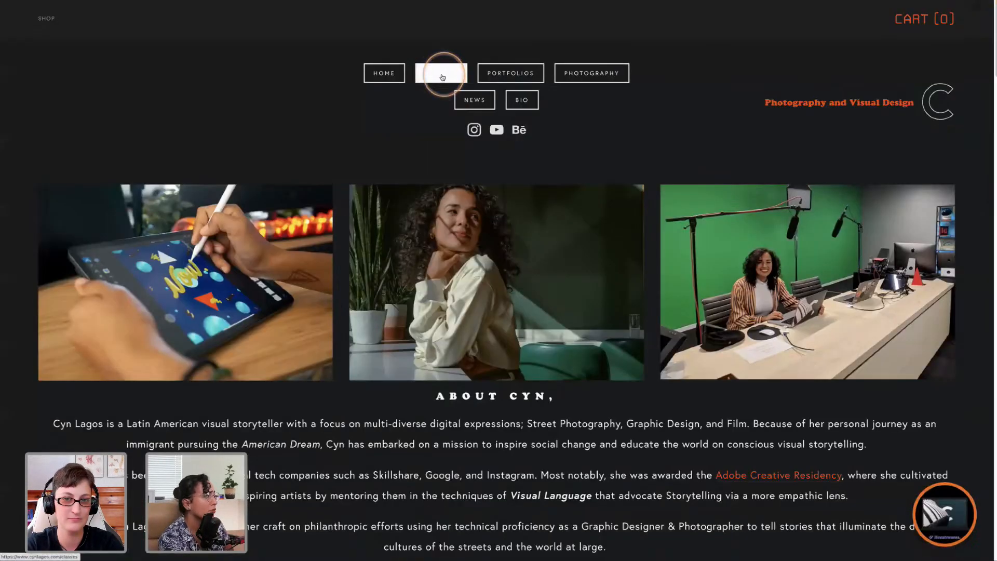
{"action": "left_click", "coordinate": [442, 73]}
Examine the classes page's featured livestream, Skillshare Mobile Filmmaking, Transformation Monday and Adobe Live Pride Bootcamp sections
{"action": "scroll", "coordinate": [789, 227], "scroll_direction": "down", "scroll_amount": 3}
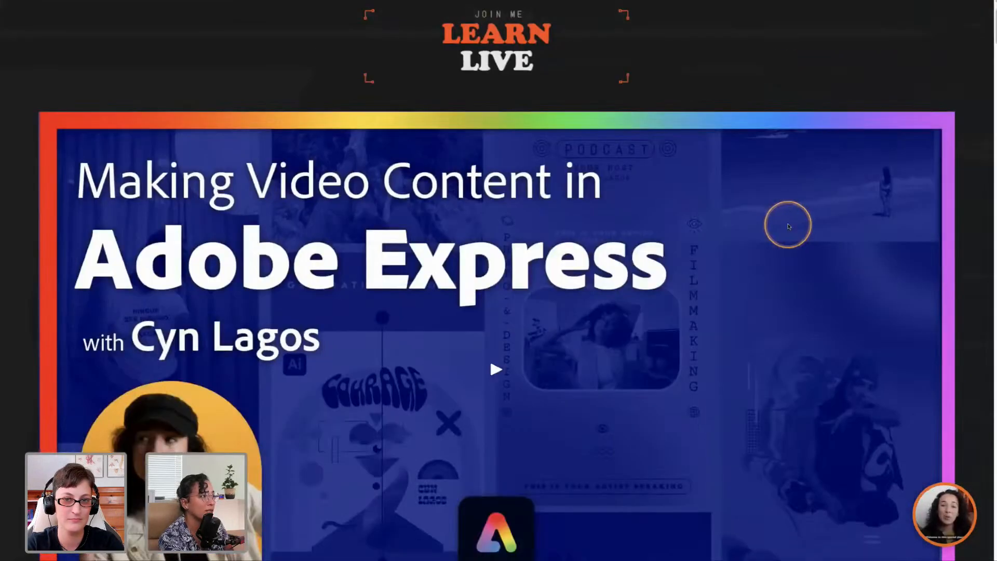
{"action": "scroll", "coordinate": [803, 309], "scroll_direction": "down", "scroll_amount": 8}
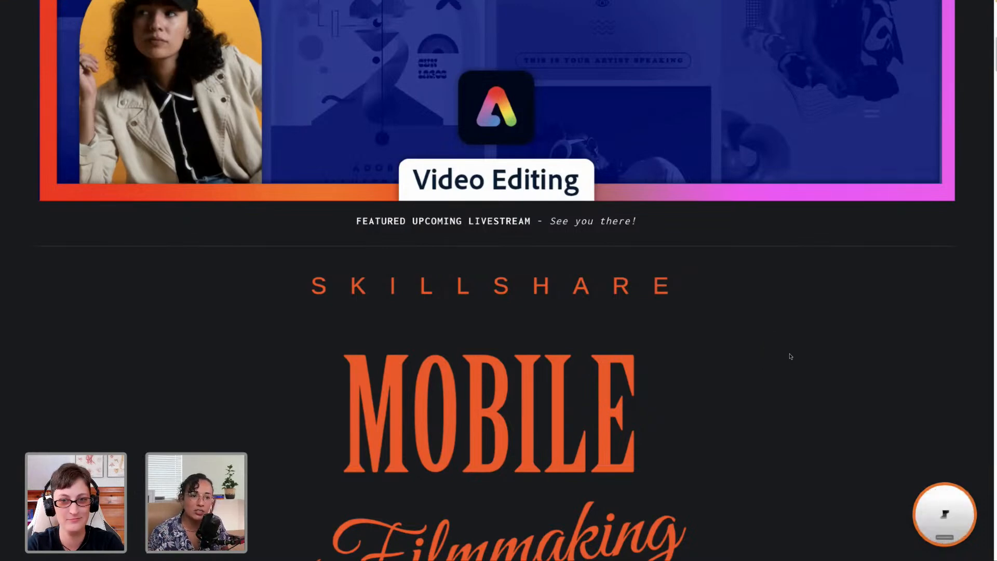
{"action": "scroll", "coordinate": [788, 407], "scroll_direction": "down", "scroll_amount": 5}
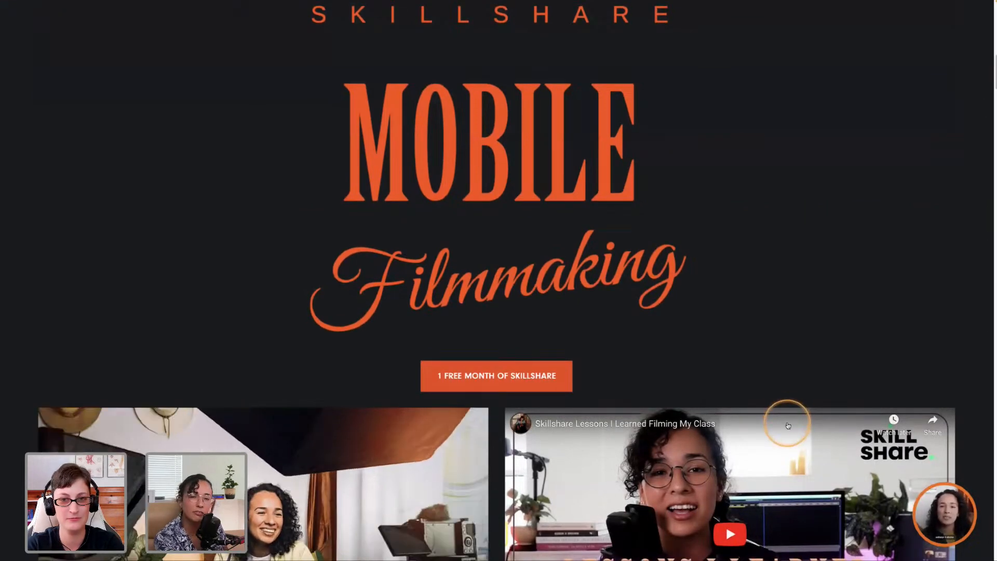
{"action": "scroll", "coordinate": [787, 425], "scroll_direction": "down", "scroll_amount": 4}
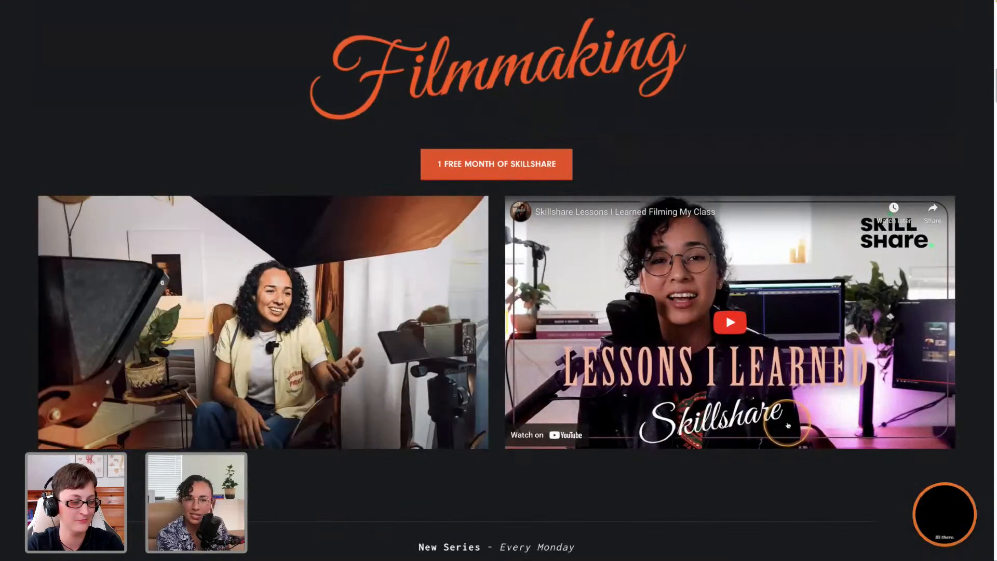
{"action": "scroll", "coordinate": [788, 425], "scroll_direction": "down", "scroll_amount": 3}
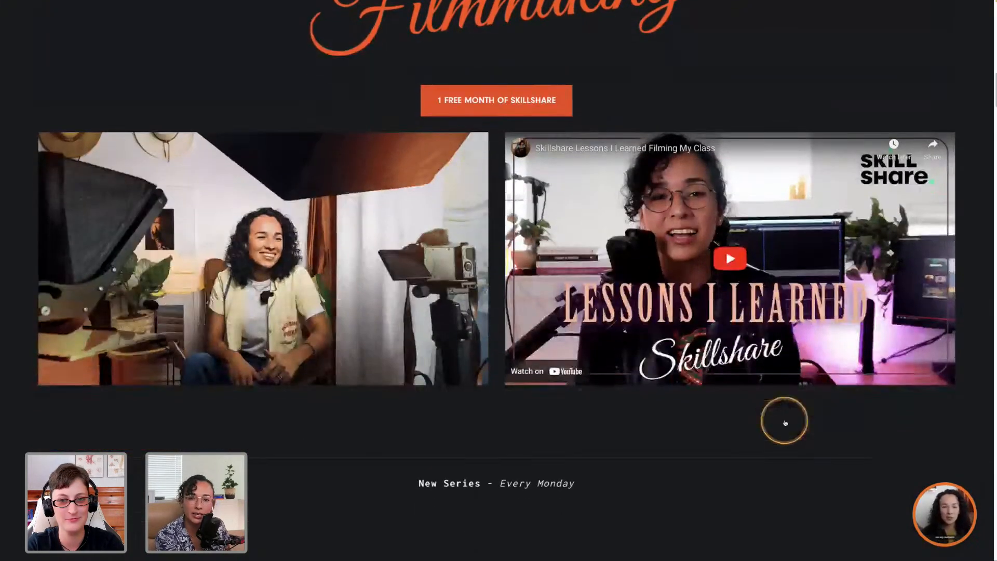
{"action": "scroll", "coordinate": [785, 422], "scroll_direction": "down", "scroll_amount": 1}
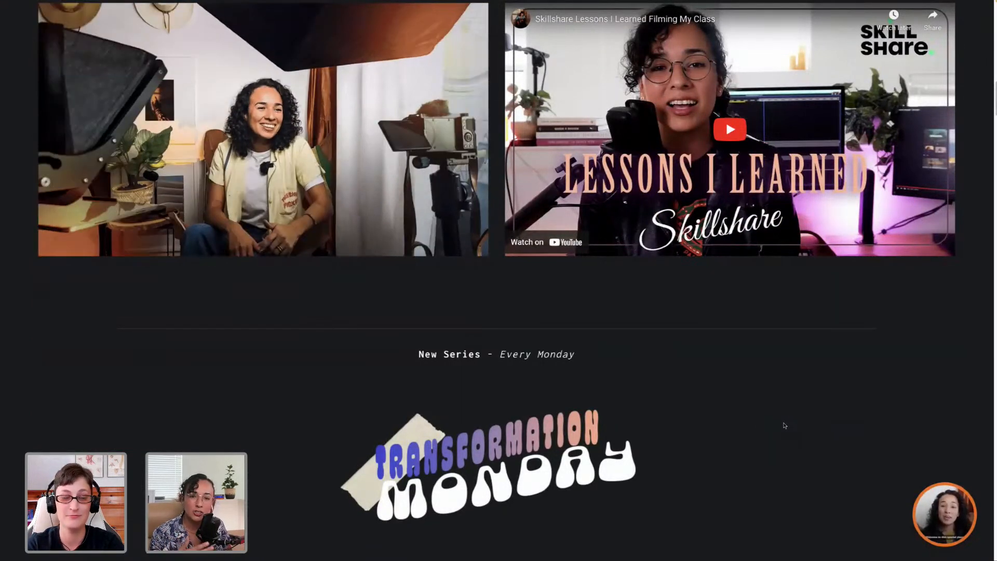
{"action": "scroll", "coordinate": [773, 423], "scroll_direction": "down", "scroll_amount": 5}
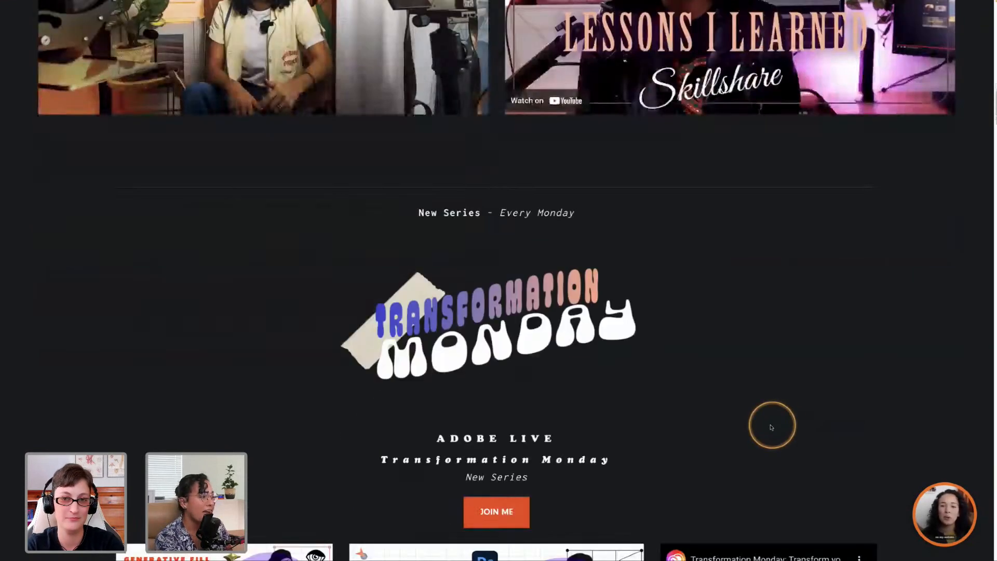
{"action": "scroll", "coordinate": [768, 429], "scroll_direction": "down", "scroll_amount": 3}
{"action": "scroll", "coordinate": [767, 427], "scroll_direction": "down", "scroll_amount": 1}
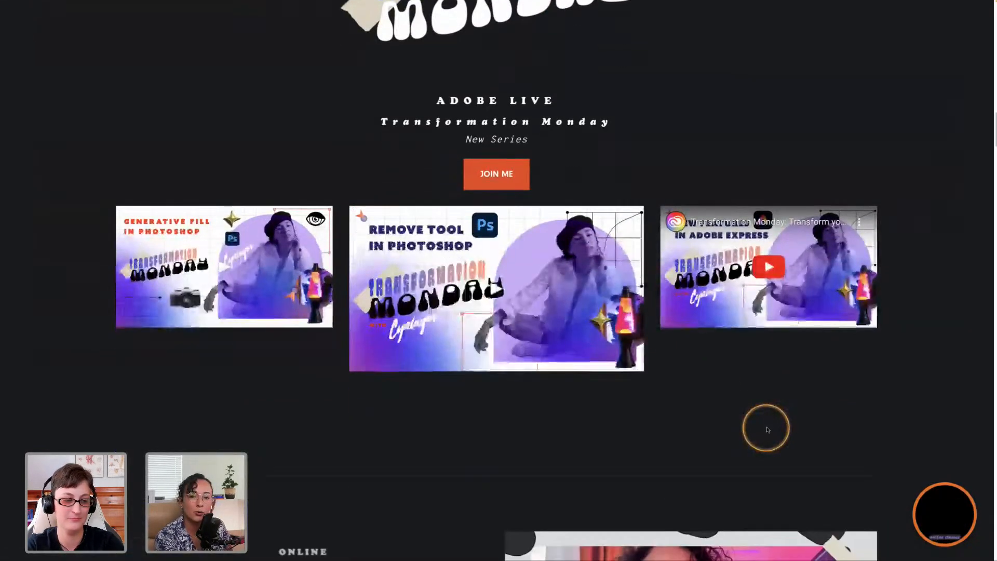
{"action": "scroll", "coordinate": [767, 429], "scroll_direction": "down", "scroll_amount": 1}
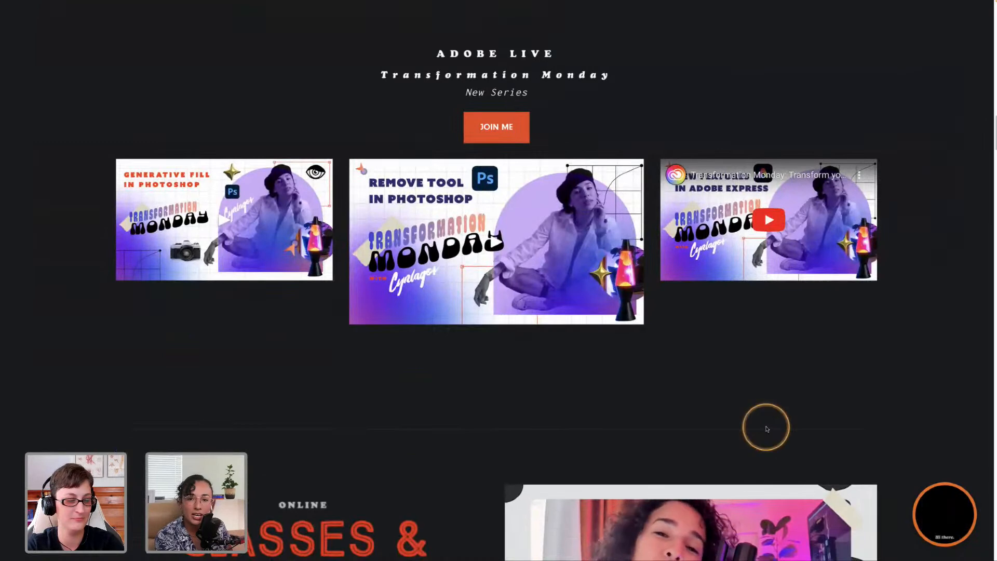
{"action": "scroll", "coordinate": [767, 429], "scroll_direction": "down", "scroll_amount": 1}
{"action": "scroll", "coordinate": [767, 430], "scroll_direction": "down", "scroll_amount": 1}
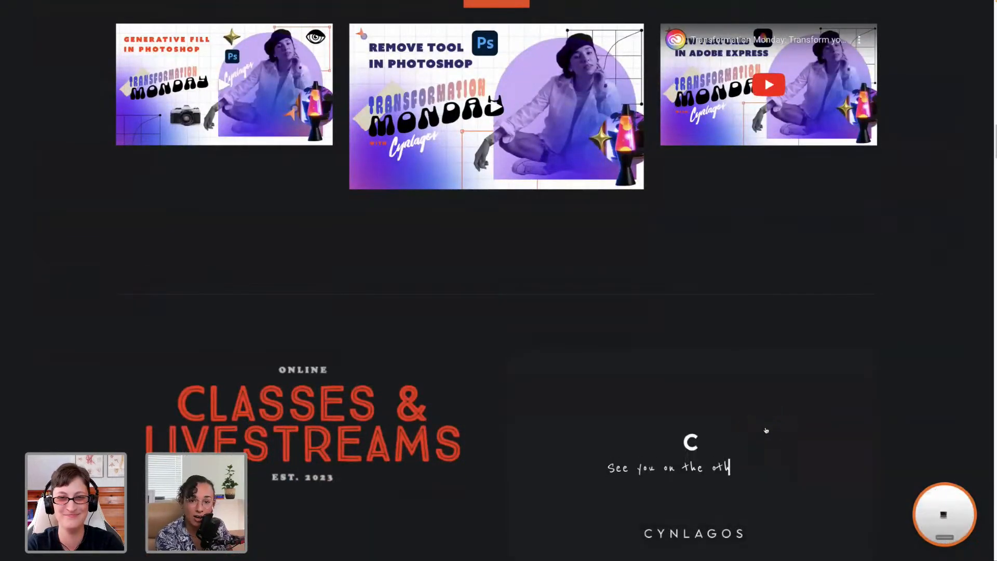
{"action": "scroll", "coordinate": [766, 430], "scroll_direction": "down", "scroll_amount": 5}
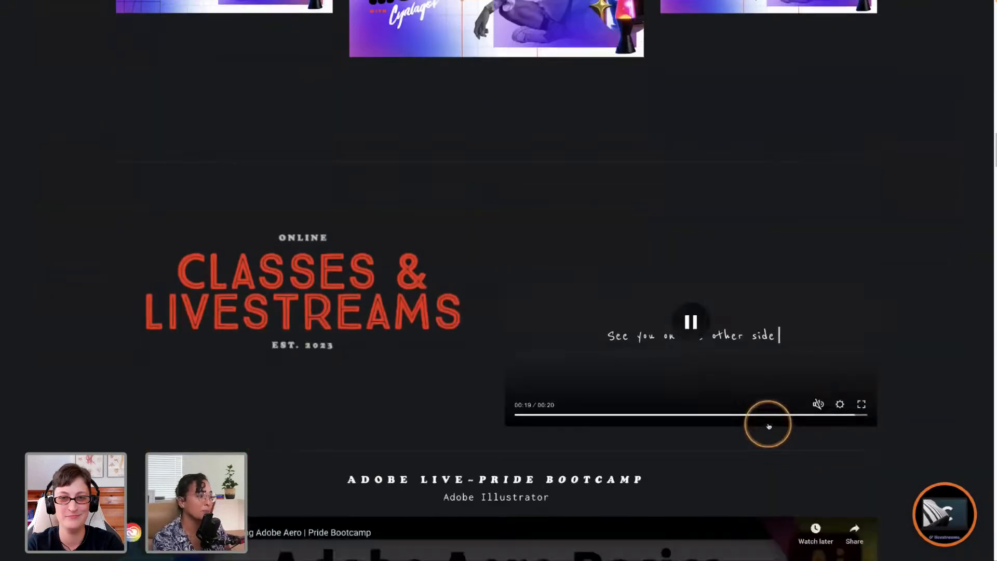
{"action": "scroll", "coordinate": [769, 426], "scroll_direction": "down", "scroll_amount": 1}
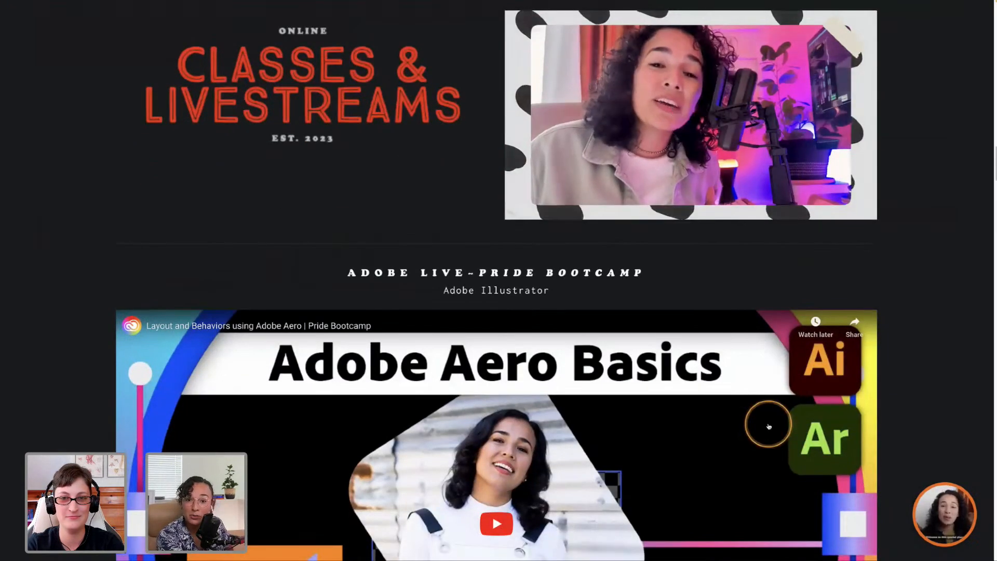
{"action": "scroll", "coordinate": [769, 427], "scroll_direction": "down", "scroll_amount": 2}
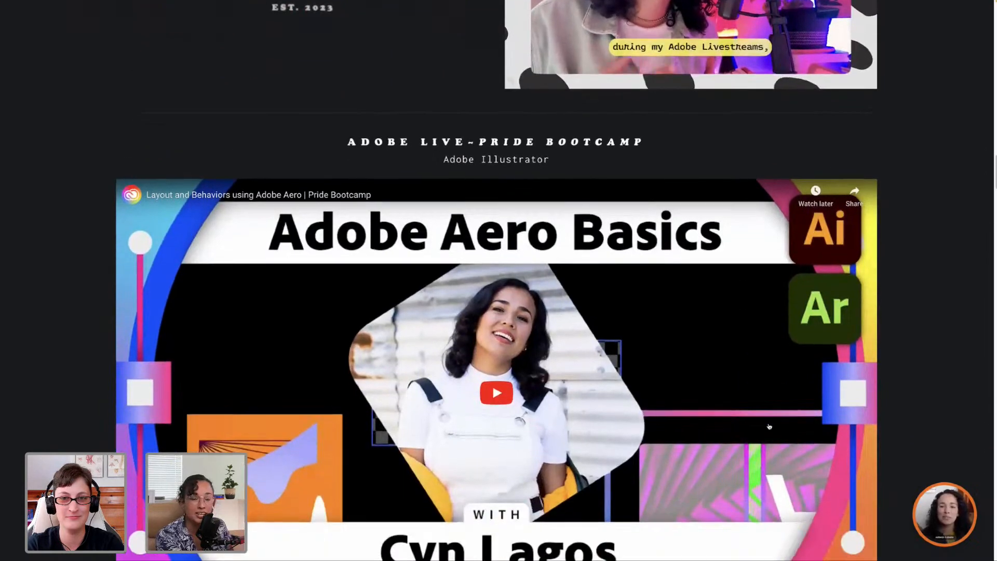
{"action": "scroll", "coordinate": [769, 426], "scroll_direction": "down", "scroll_amount": 1}
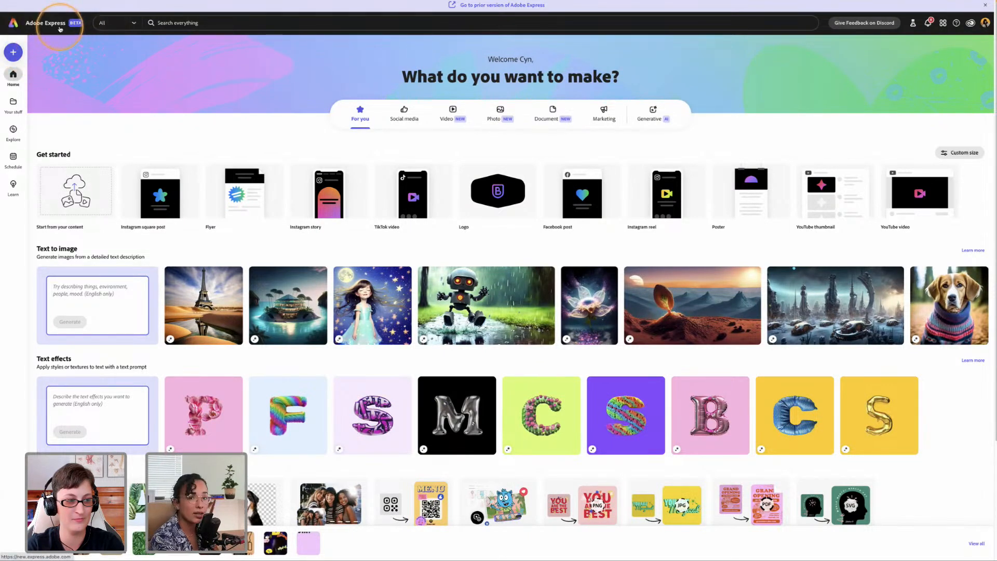
Switch to Adobe Express and examine the home page's starting formats and their sizes, including poster, Instagram reel, Instagram square post and flyer
{"action": "mouse_move", "coordinate": [696, 211]}
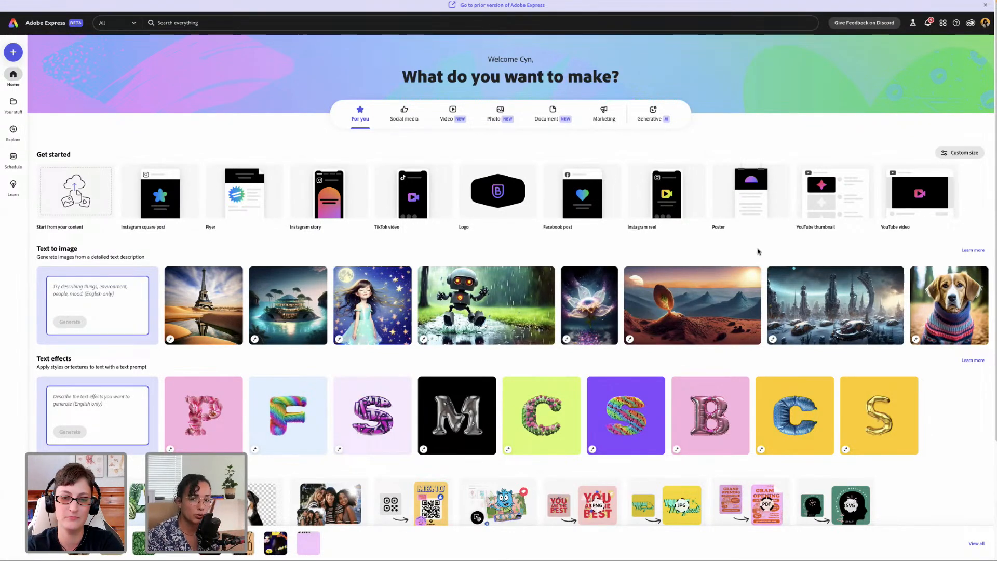
{"action": "mouse_move", "coordinate": [746, 180]}
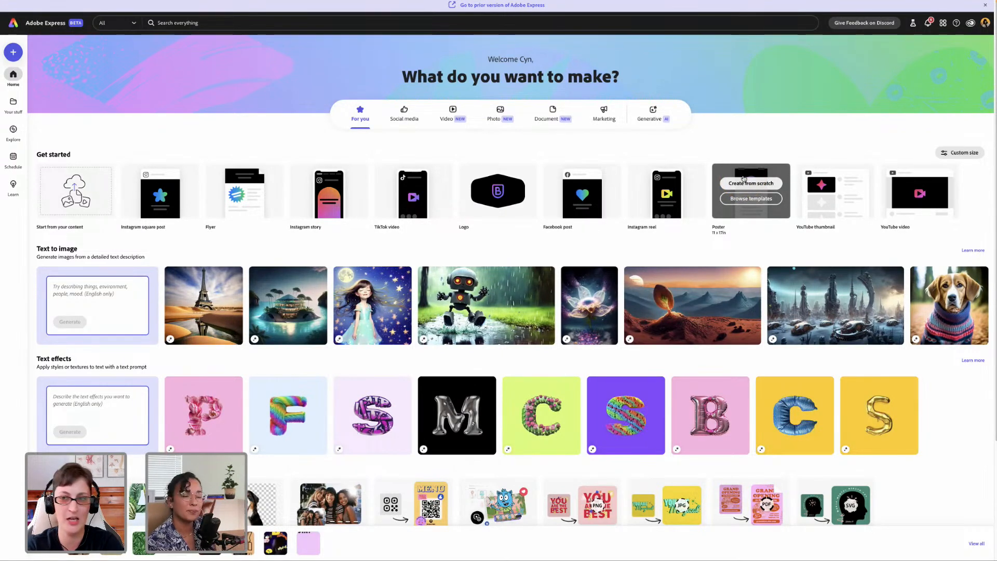
{"action": "left_click", "coordinate": [692, 204]}
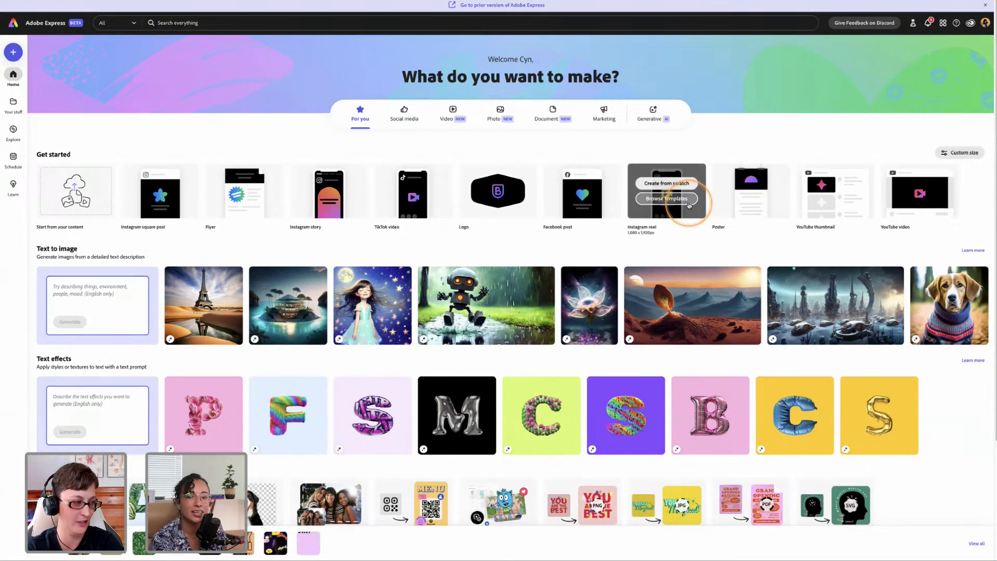
{"action": "scroll", "coordinate": [698, 257], "scroll_direction": "down", "scroll_amount": 1}
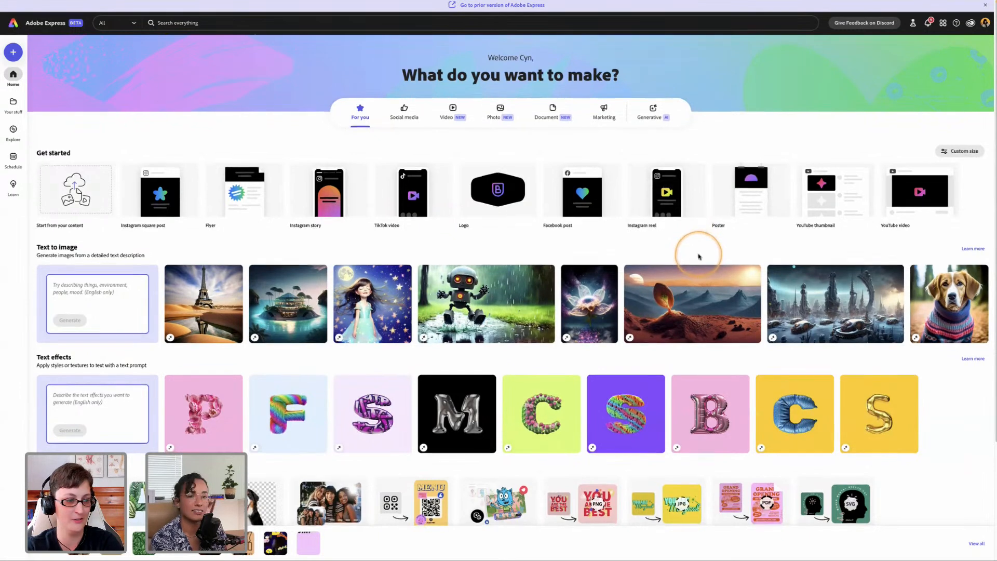
{"action": "scroll", "coordinate": [698, 257], "scroll_direction": "down", "scroll_amount": 2}
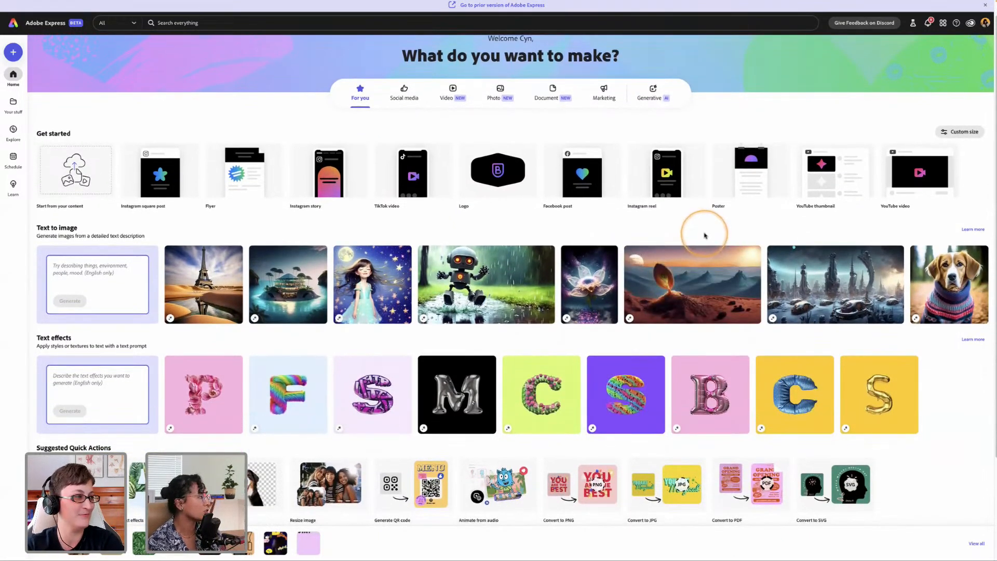
{"action": "scroll", "coordinate": [704, 235], "scroll_direction": "up", "scroll_amount": 2}
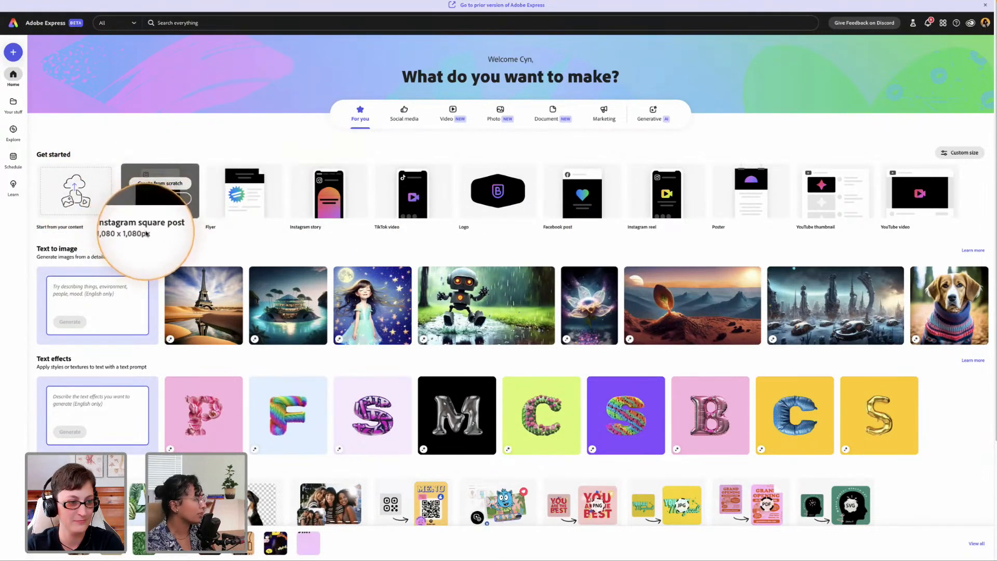
{"action": "mouse_move", "coordinate": [238, 233]}
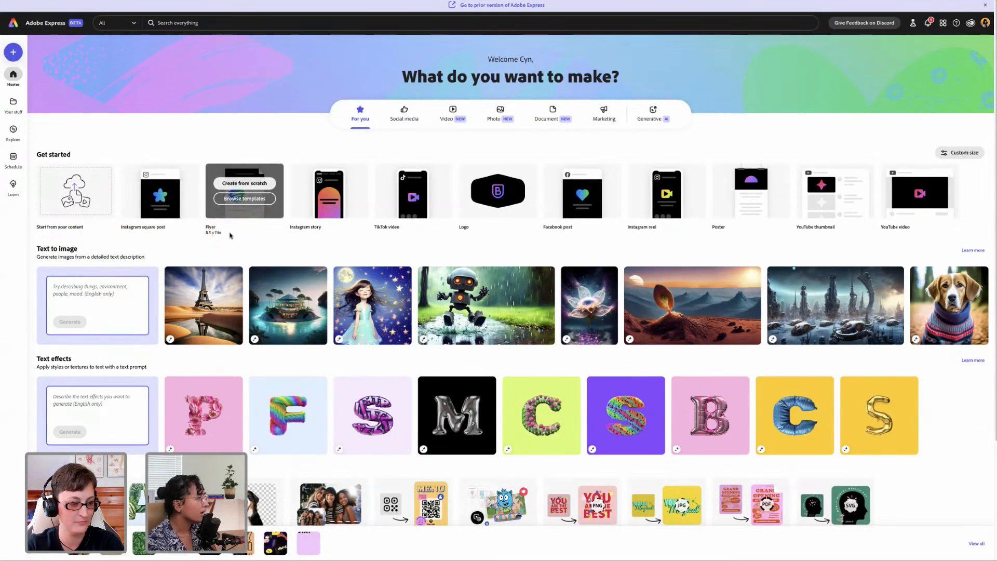
Look over more starting formats and their sizes, including Instagram square post, Instagram story, logo and Facebook post
{"action": "mouse_move", "coordinate": [154, 167]}
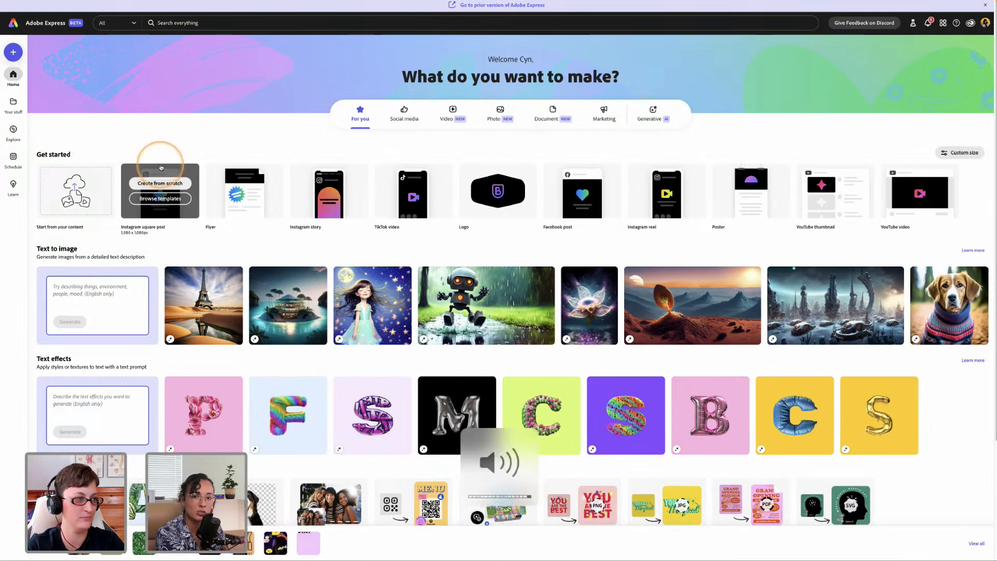
{"action": "mouse_move", "coordinate": [348, 180]}
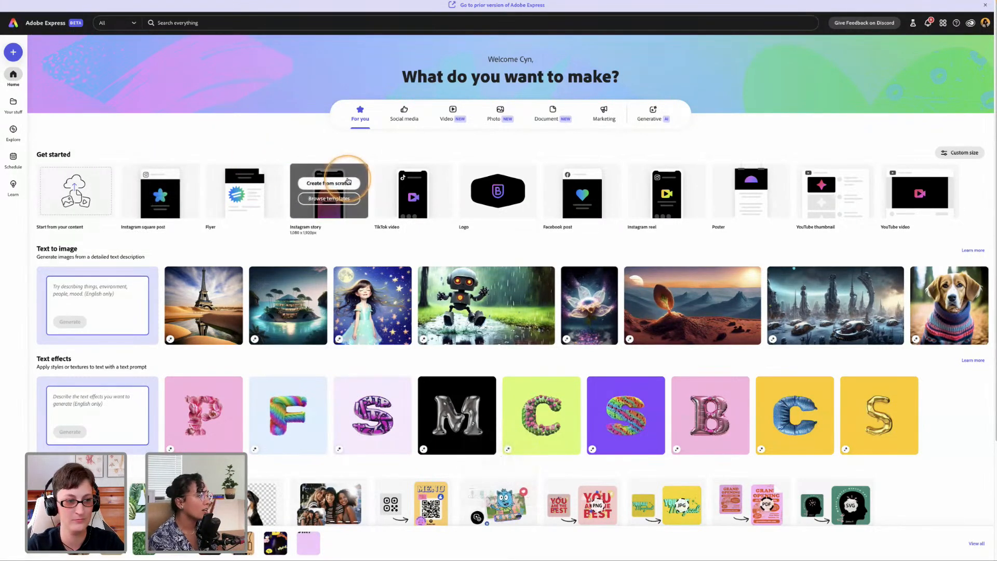
{"action": "mouse_move", "coordinate": [451, 205]}
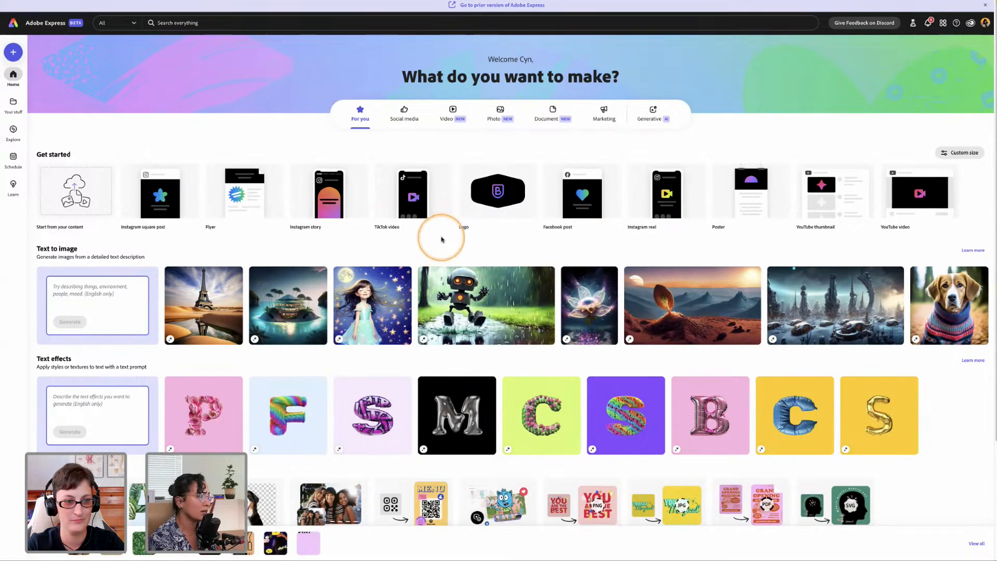
{"action": "mouse_move", "coordinate": [598, 197]}
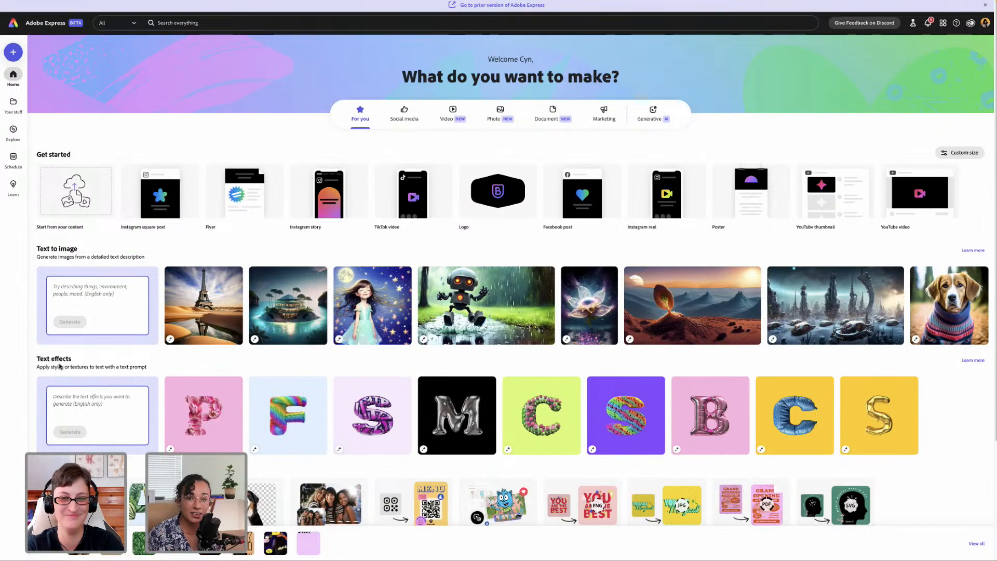
{"action": "left_click", "coordinate": [518, 327]}
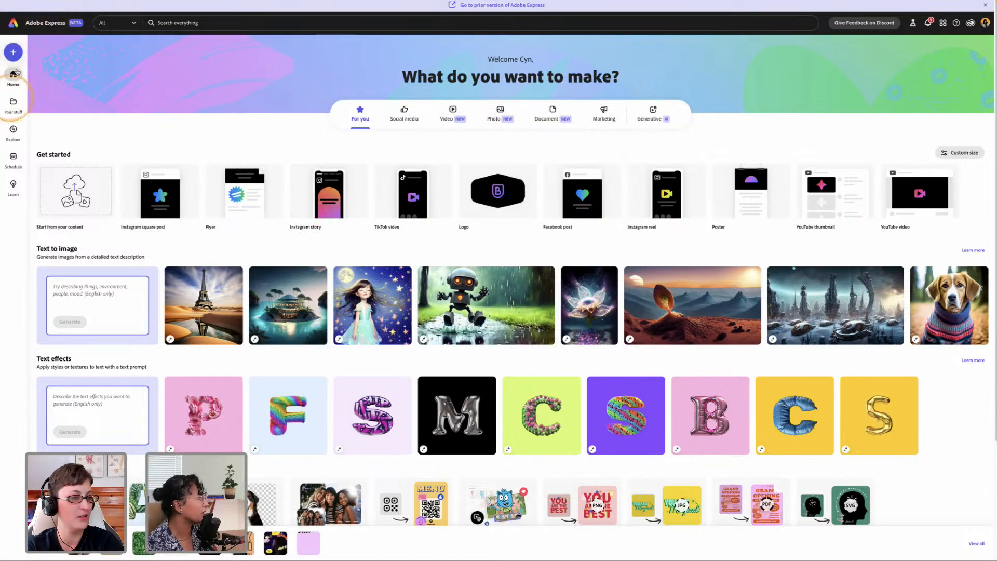
Review the descriptions of the Your stuff, Explore and Schedule sections on the home page
{"action": "mouse_move", "coordinate": [13, 109]}
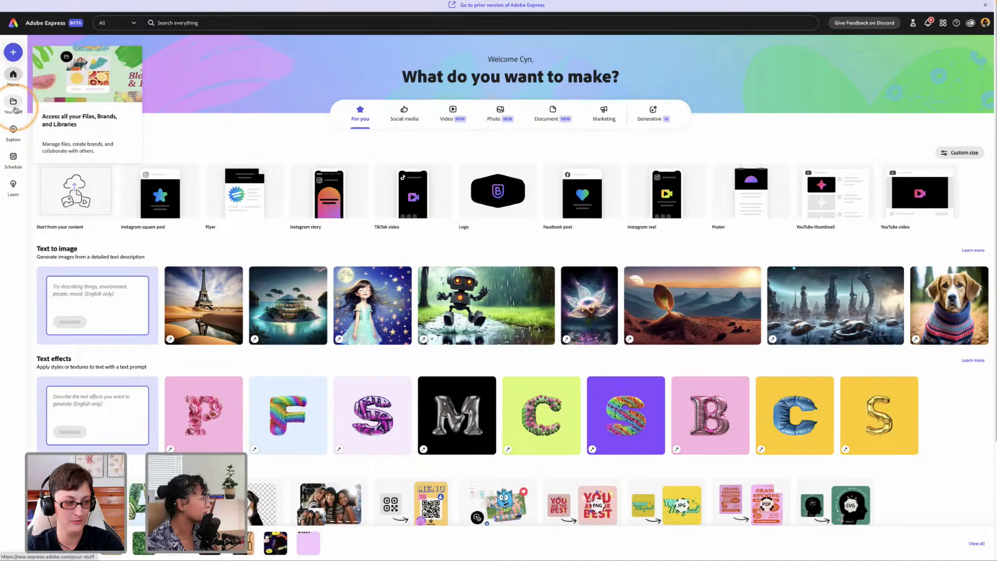
{"action": "mouse_move", "coordinate": [14, 130]}
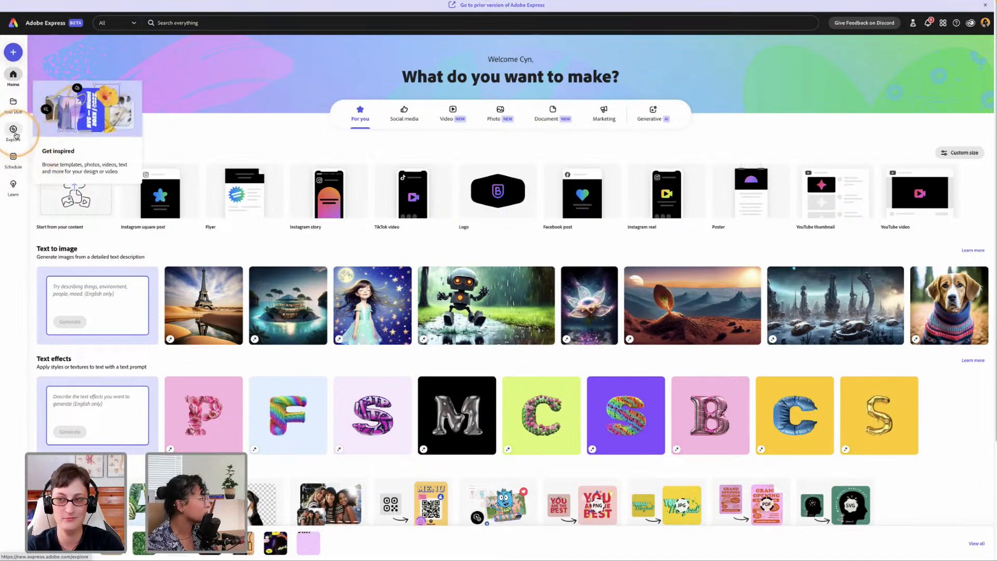
{"action": "mouse_move", "coordinate": [16, 164]}
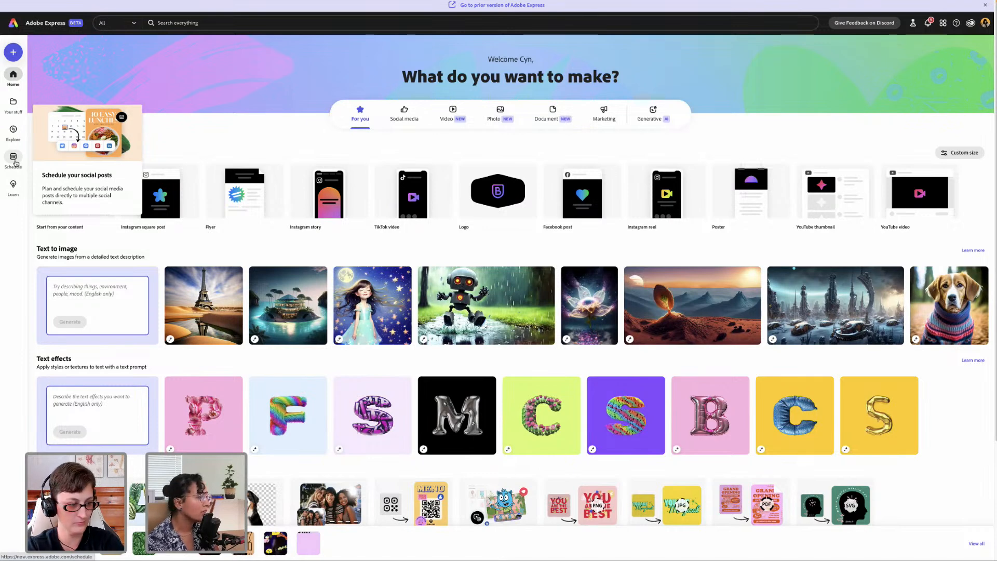
{"action": "left_click", "coordinate": [17, 163]}
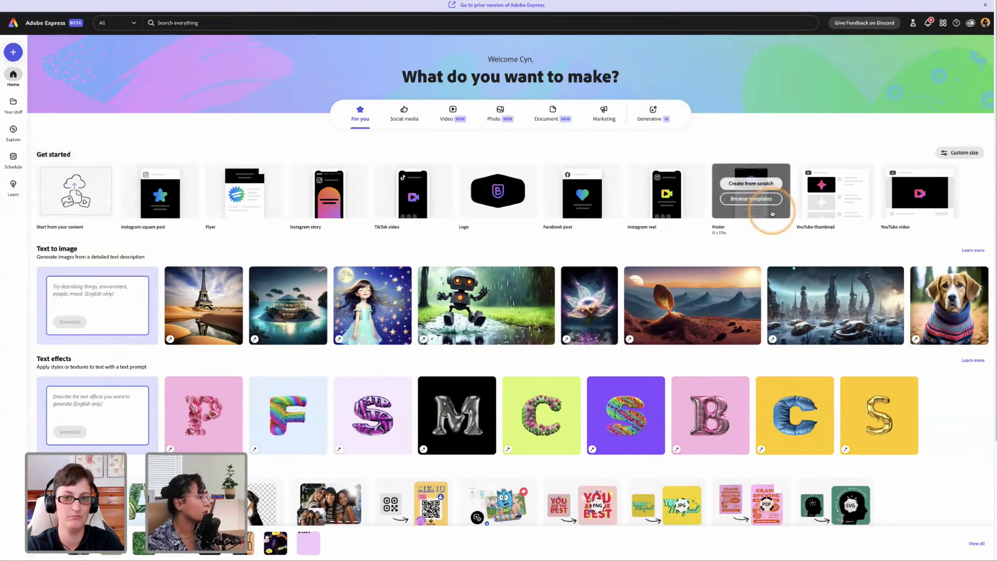
Start a new Instagram reel by browsing its templates
{"action": "mouse_move", "coordinate": [931, 200]}
{"action": "mouse_move", "coordinate": [651, 198]}
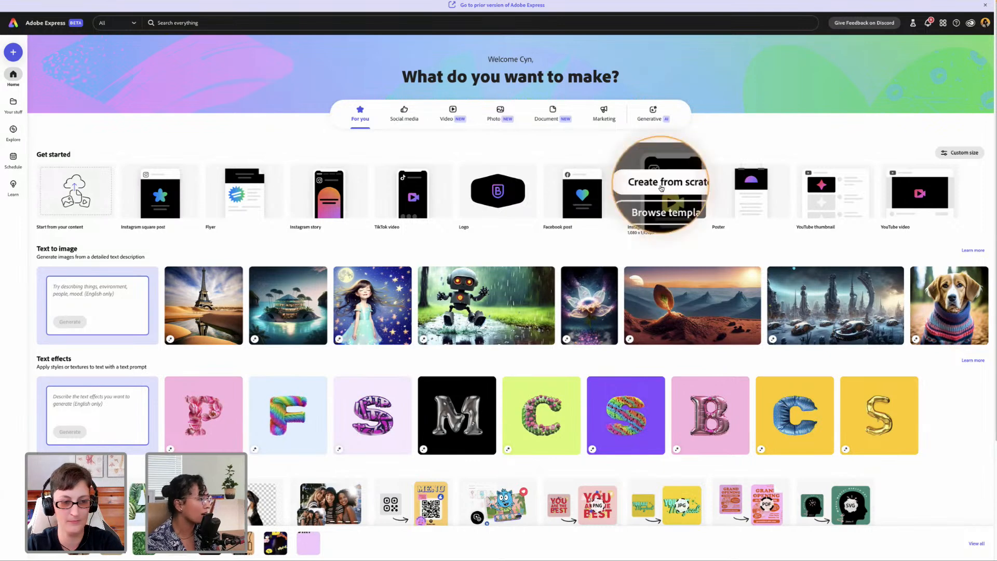
{"action": "left_click", "coordinate": [663, 200]}
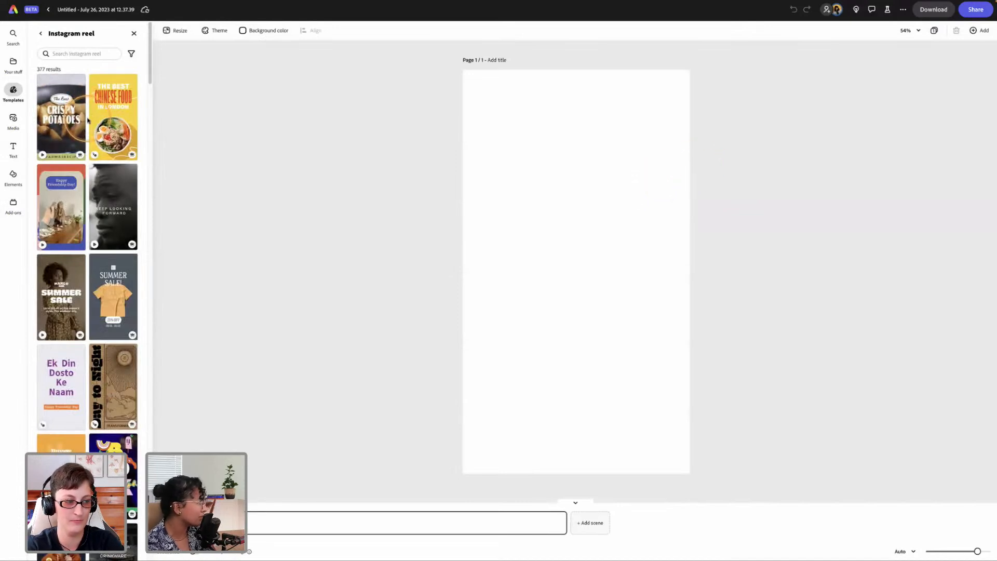
Examine the Instagram reel templates and preview animated ones such as Day to Night and the brown Summer Sale design
{"action": "scroll", "coordinate": [88, 114], "scroll_direction": "down", "scroll_amount": 2}
{"action": "scroll", "coordinate": [88, 121], "scroll_direction": "up", "scroll_amount": 2}
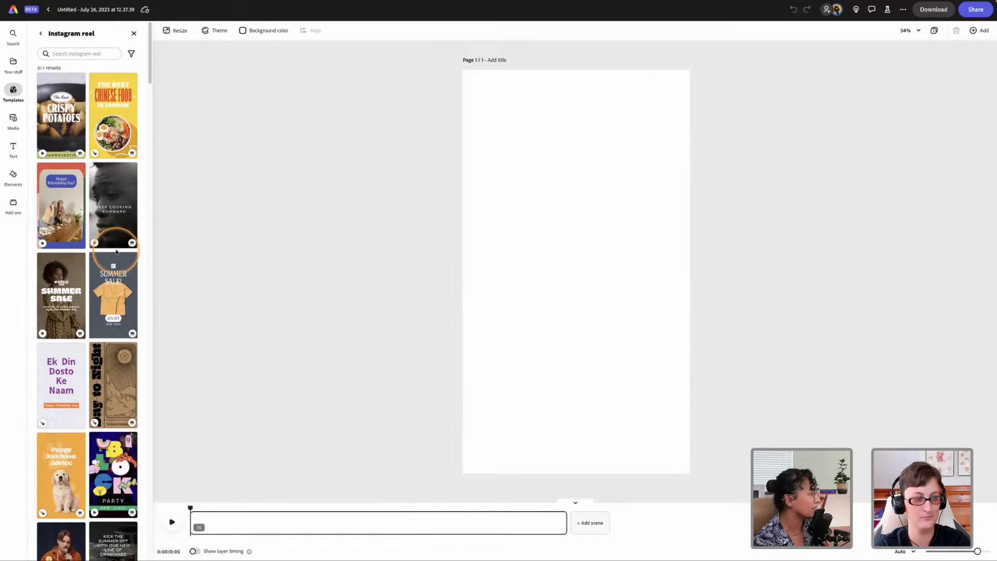
{"action": "scroll", "coordinate": [116, 253], "scroll_direction": "down", "scroll_amount": 2}
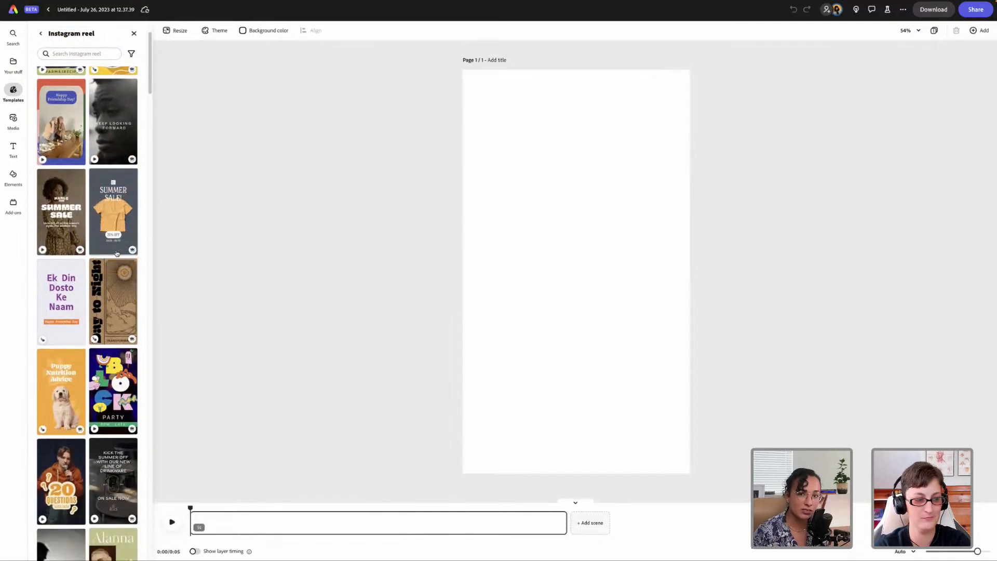
{"action": "left_click", "coordinate": [144, 275]}
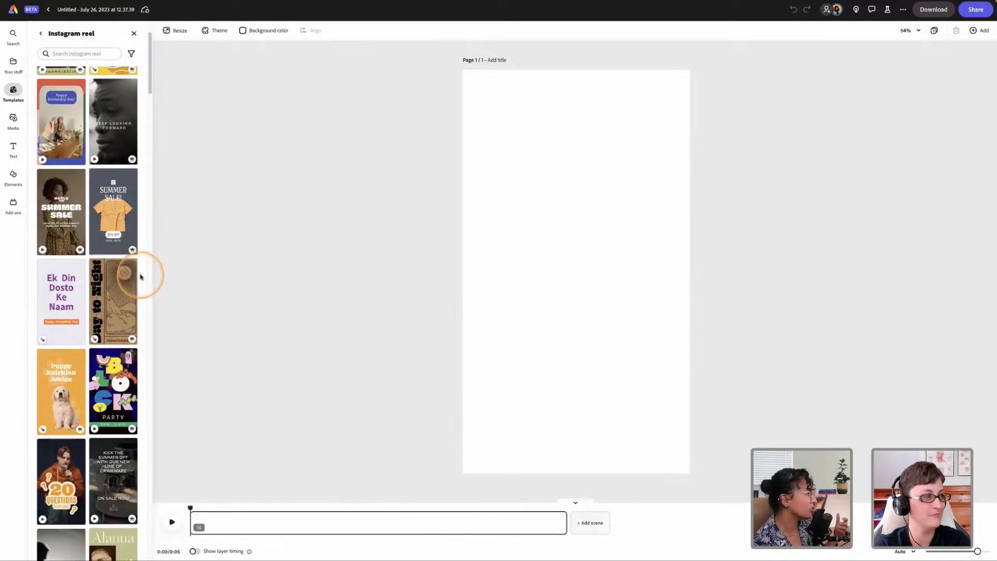
{"action": "left_click", "coordinate": [113, 271]}
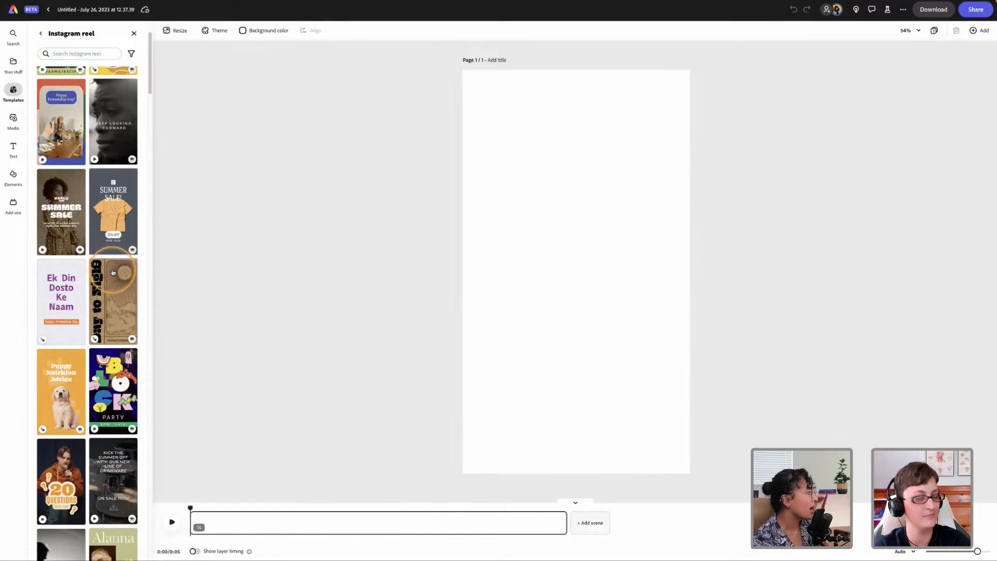
{"action": "left_click", "coordinate": [117, 269]}
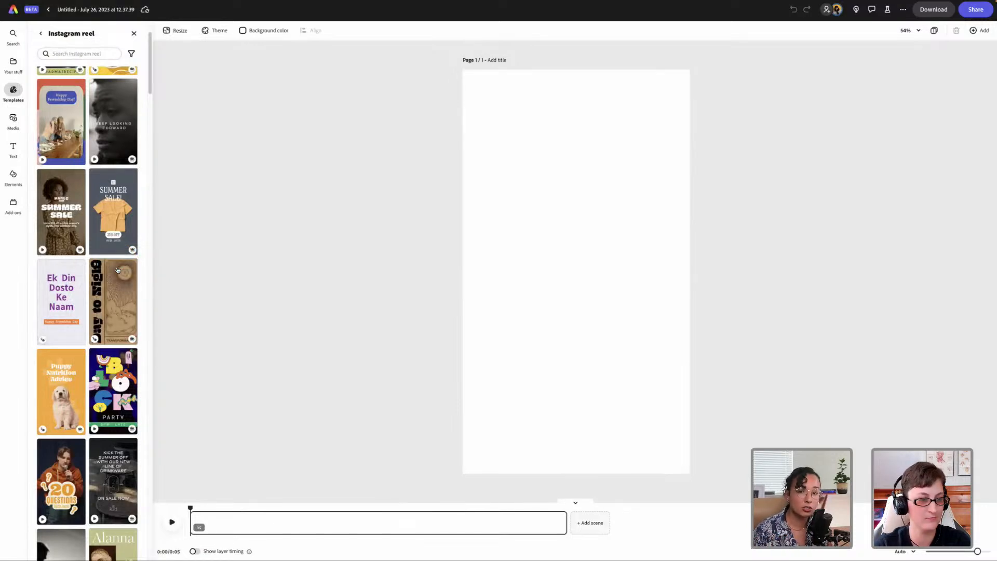
{"action": "left_click", "coordinate": [123, 291]}
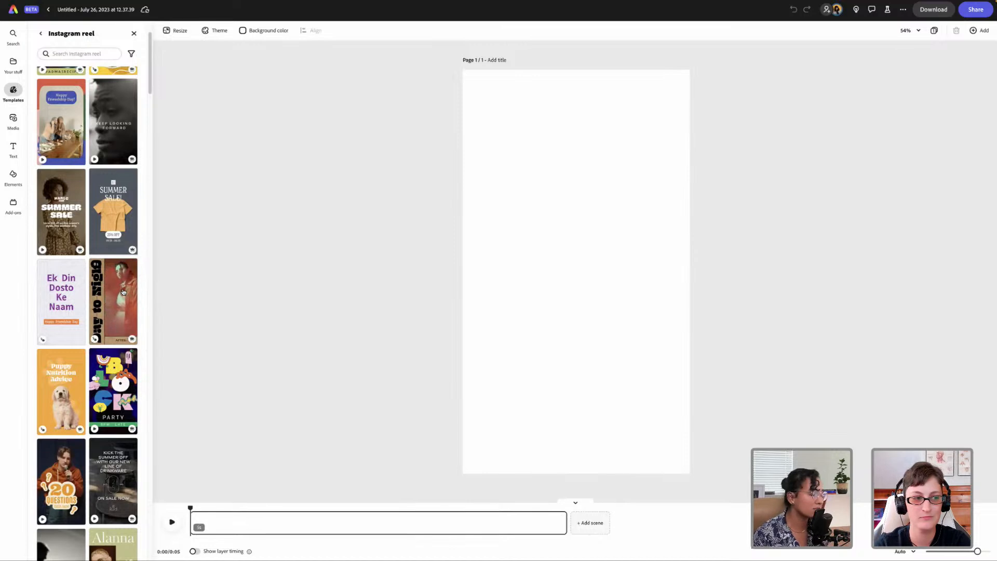
{"action": "left_click", "coordinate": [110, 365]}
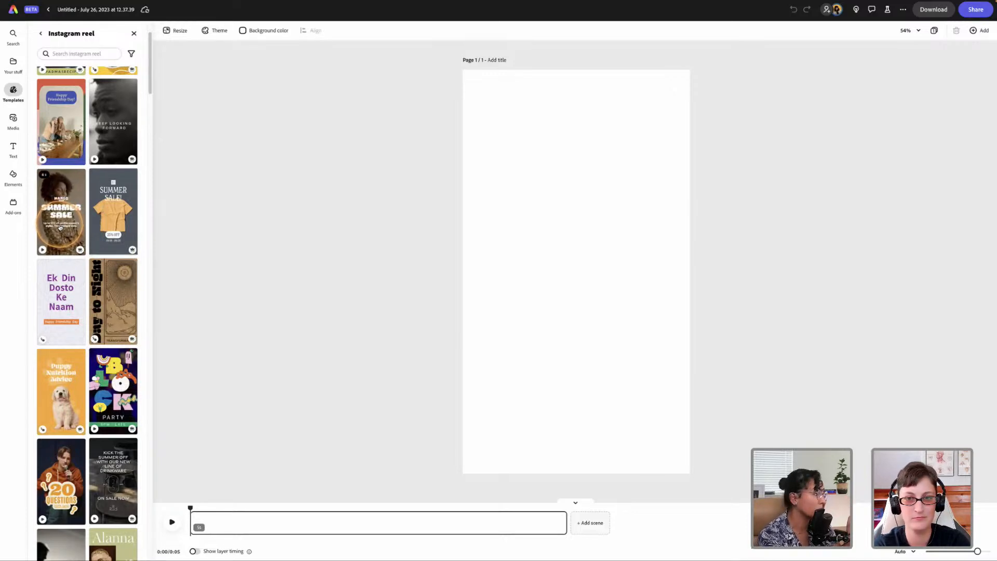
Apply the Mango and Co. Summer Sale video template to the reel and play it through
{"action": "mouse_move", "coordinate": [117, 126]}
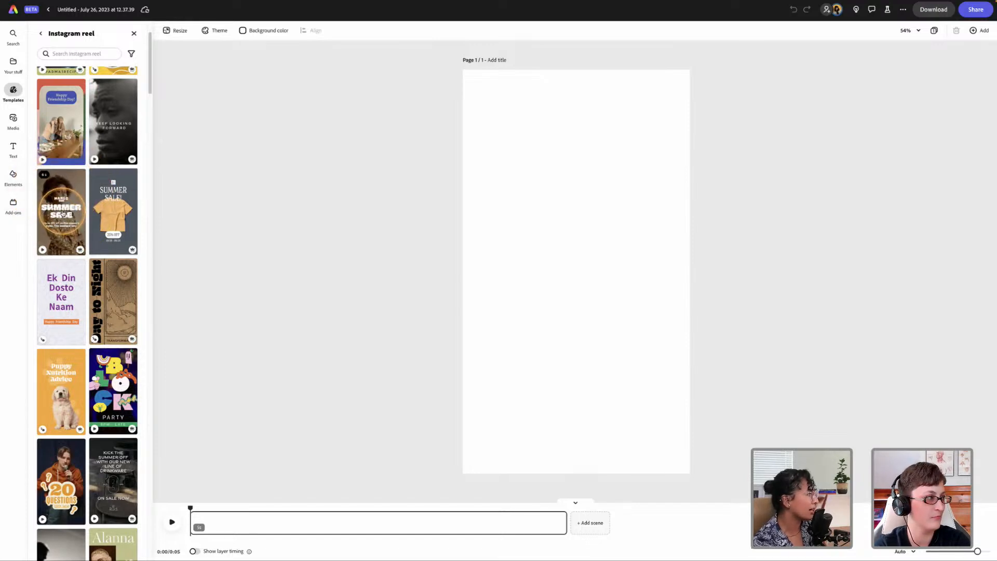
{"action": "left_click", "coordinate": [62, 214]}
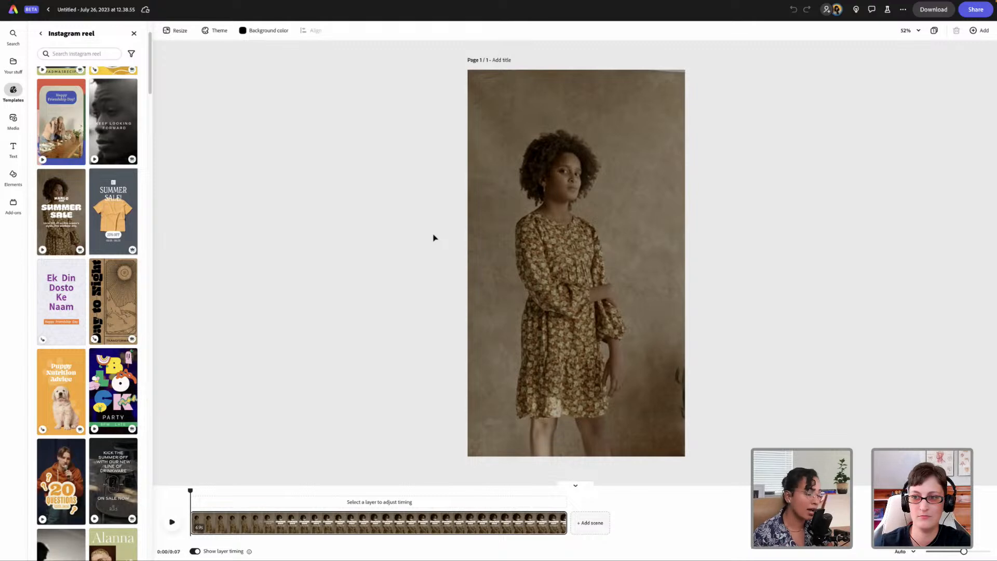
{"action": "scroll", "coordinate": [87, 312], "scroll_direction": "down", "scroll_amount": 10}
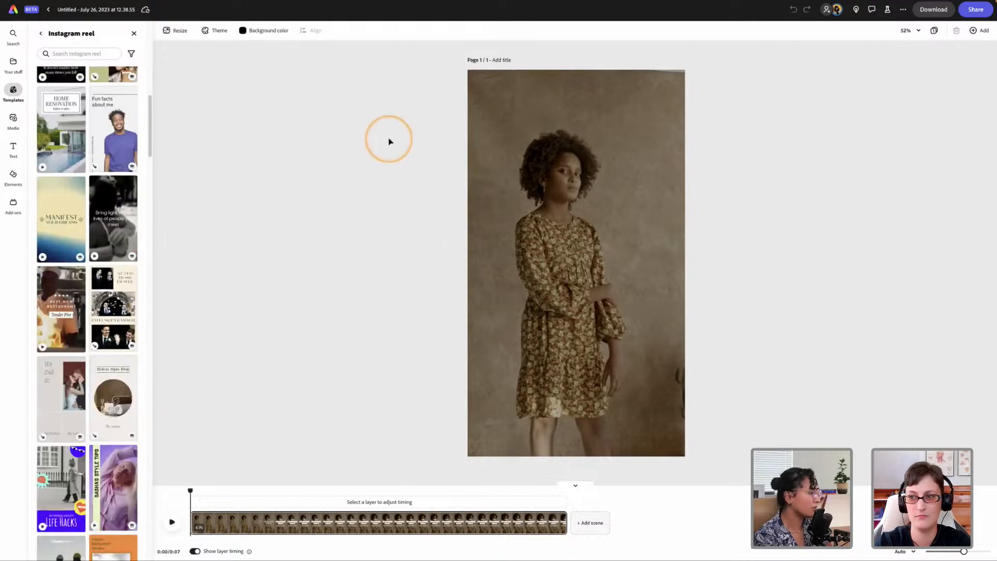
{"action": "left_click", "coordinate": [172, 521]}
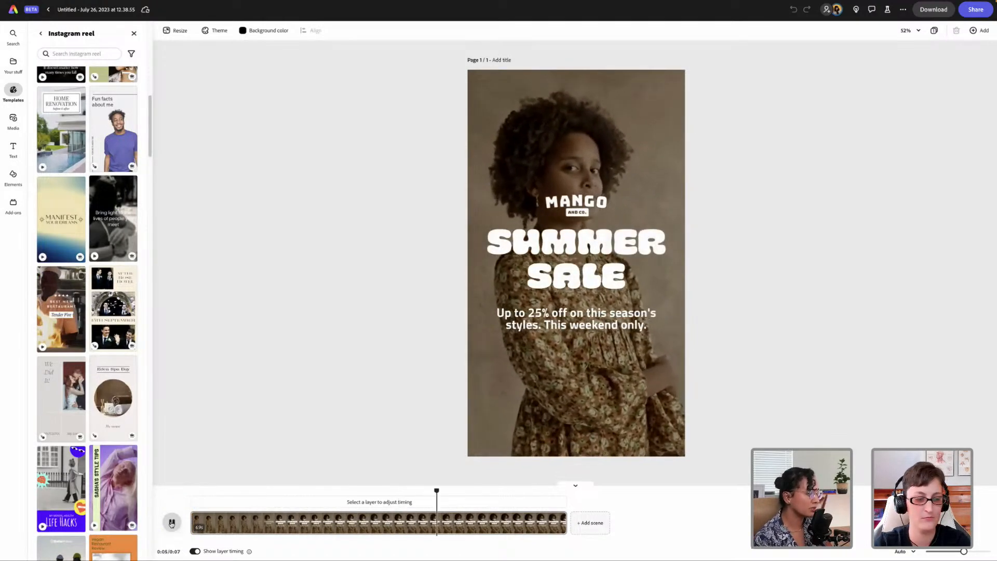
{"action": "left_click", "coordinate": [172, 522]}
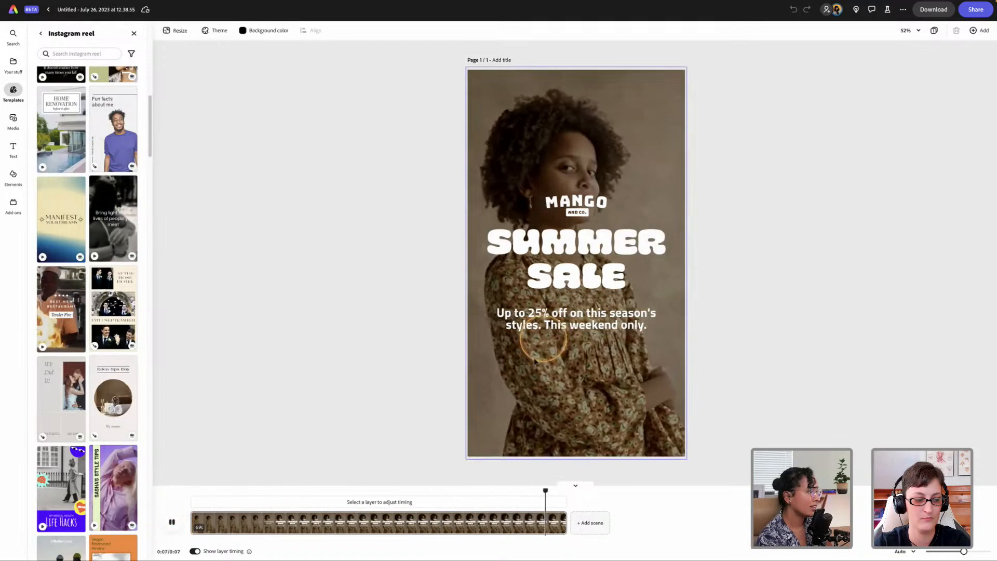
Select the SUMMER SALE heading's text, view the available fonts, and deselect the heading without changing its font
{"action": "left_click", "coordinate": [597, 245]}
{"action": "double_click", "coordinate": [586, 254]}
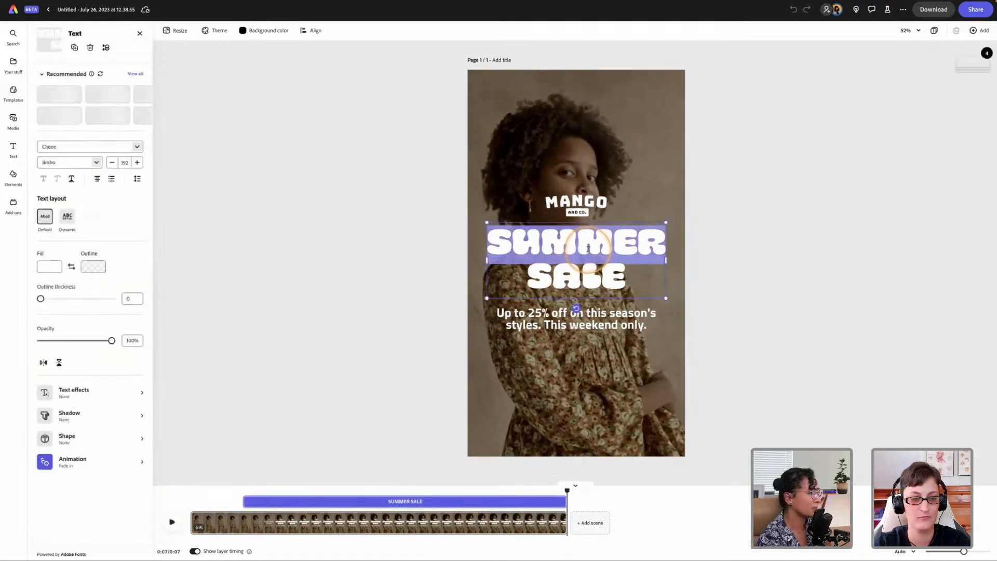
{"action": "triple_click", "coordinate": [584, 266]}
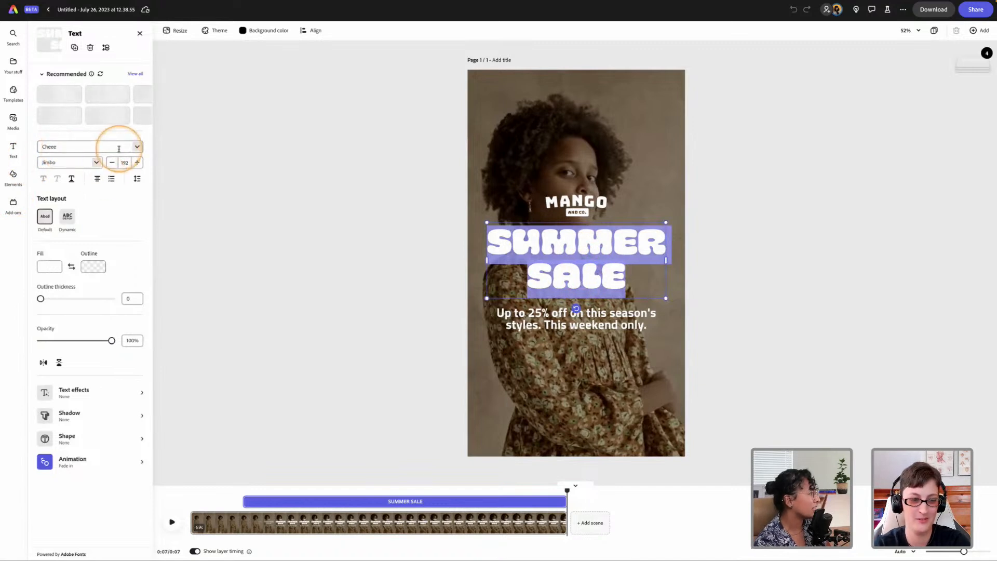
{"action": "left_click", "coordinate": [138, 148]}
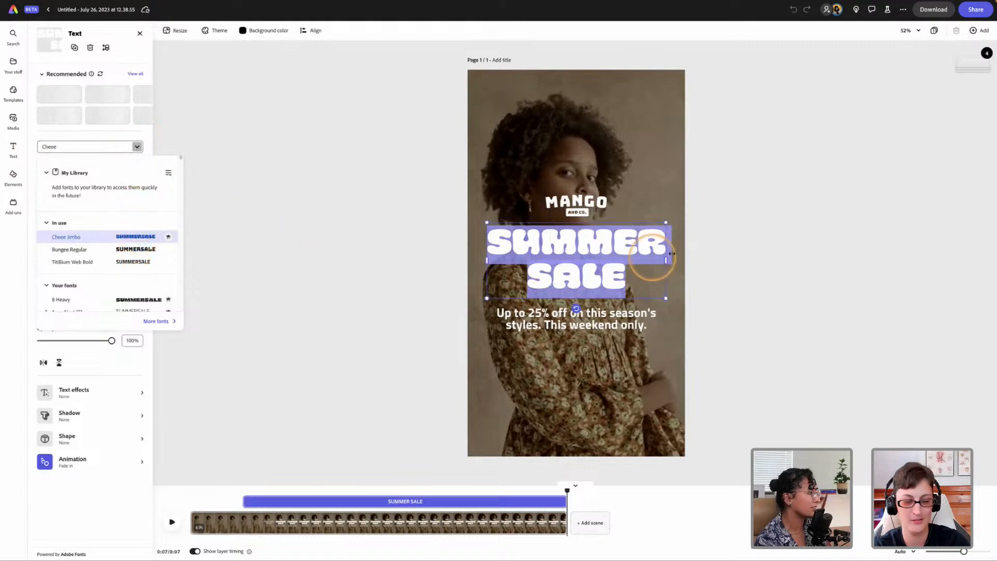
{"action": "left_click", "coordinate": [641, 224]}
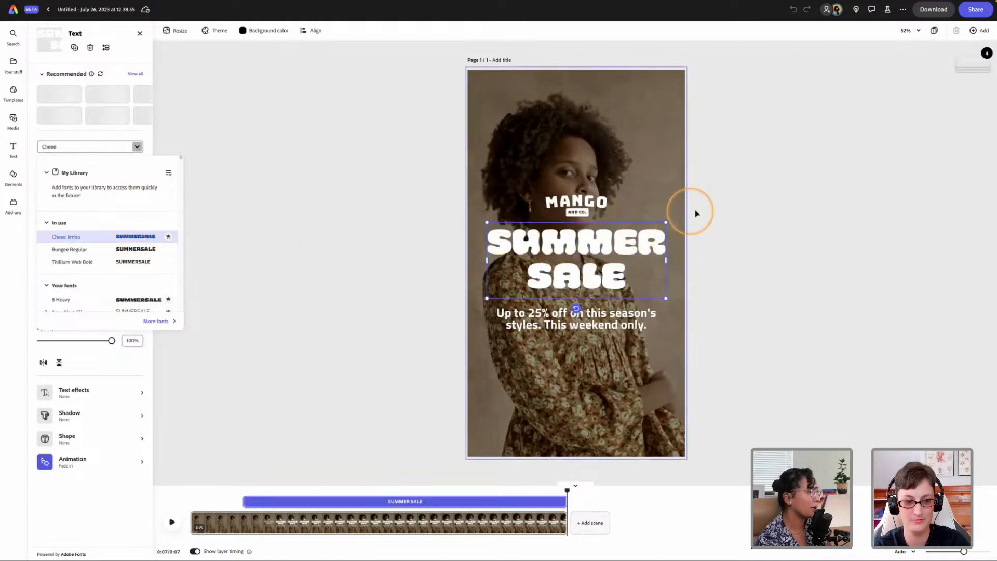
{"action": "left_click", "coordinate": [722, 215]}
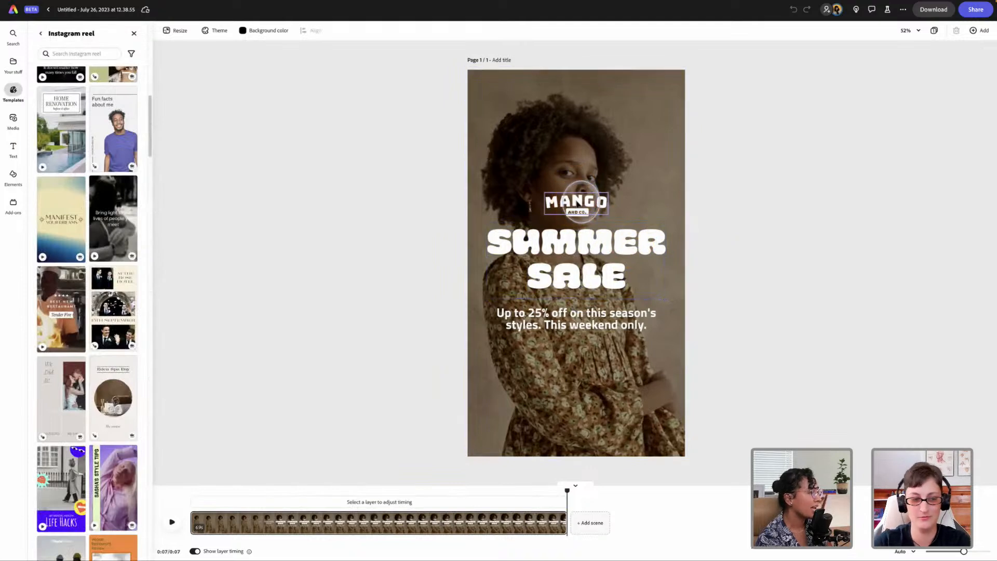
Inspect the reel's separate elements by selecting the Mango logo group, offer text, SUMMER SALE heading and background video in turn
{"action": "left_click", "coordinate": [576, 205]}
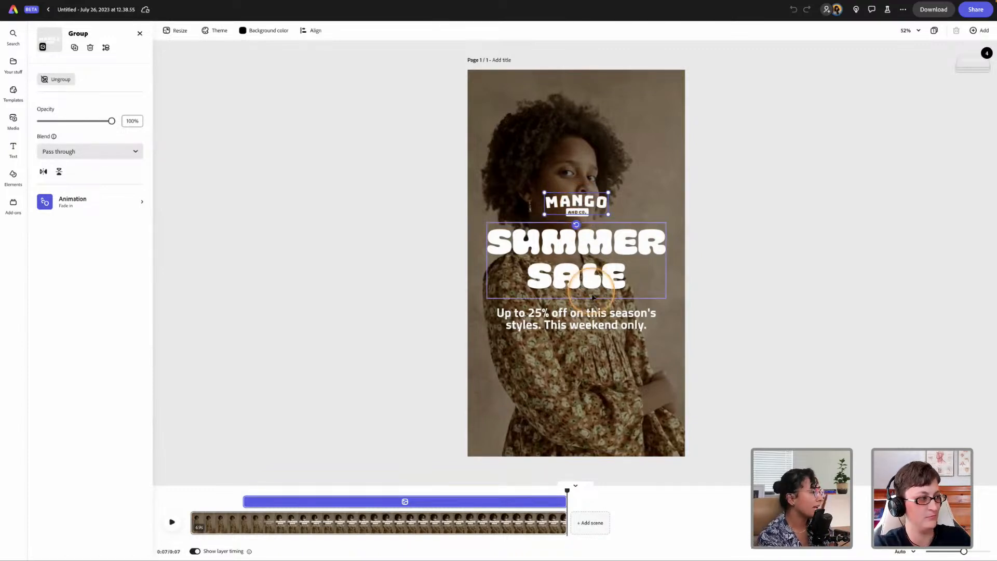
{"action": "left_click", "coordinate": [578, 321]}
{"action": "left_click", "coordinate": [593, 254]}
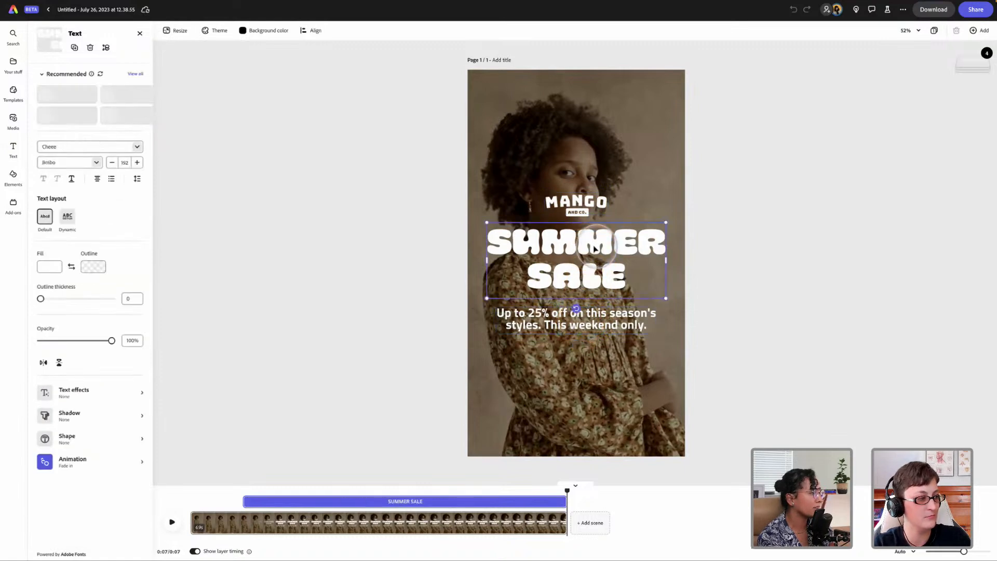
{"action": "left_click", "coordinate": [552, 68]}
{"action": "left_click", "coordinate": [566, 152]}
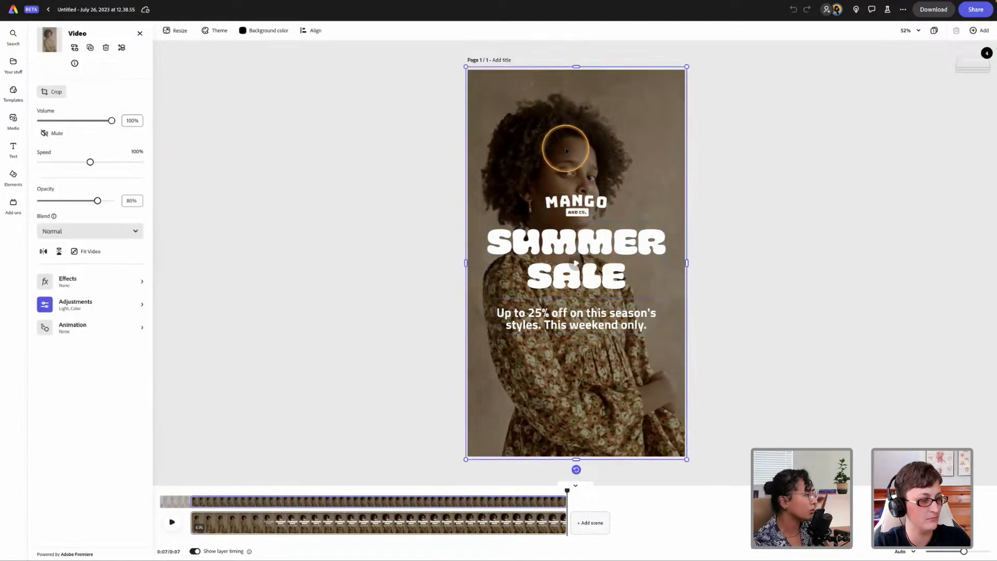
{"action": "left_click", "coordinate": [565, 208]}
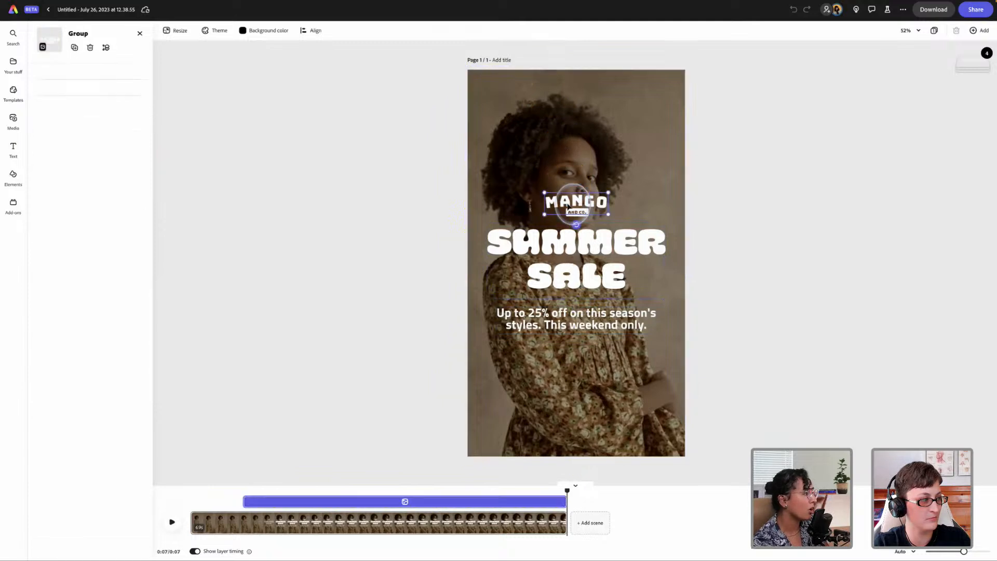
{"action": "left_click", "coordinate": [560, 248]}
{"action": "left_click", "coordinate": [538, 171]}
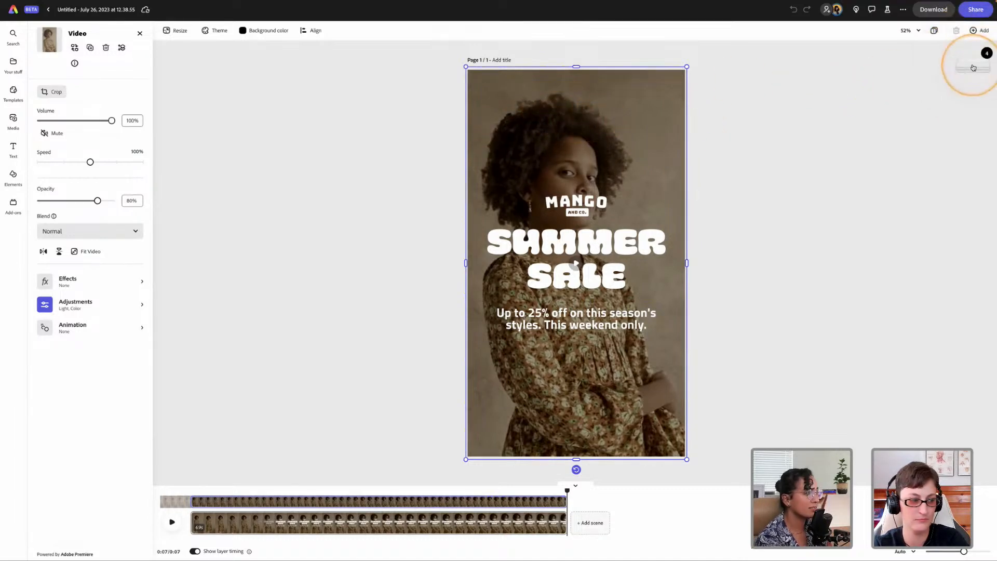
Expand the page's layer stack to view the reel's layers with the background video selected
{"action": "left_click", "coordinate": [757, 109]}
{"action": "left_click", "coordinate": [684, 108]}
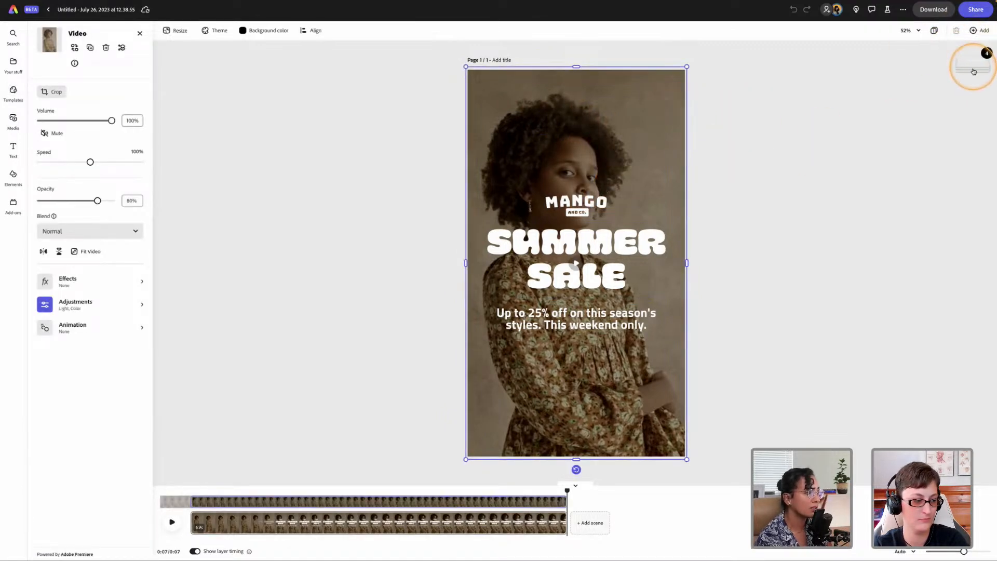
{"action": "mouse_move", "coordinate": [971, 68]}
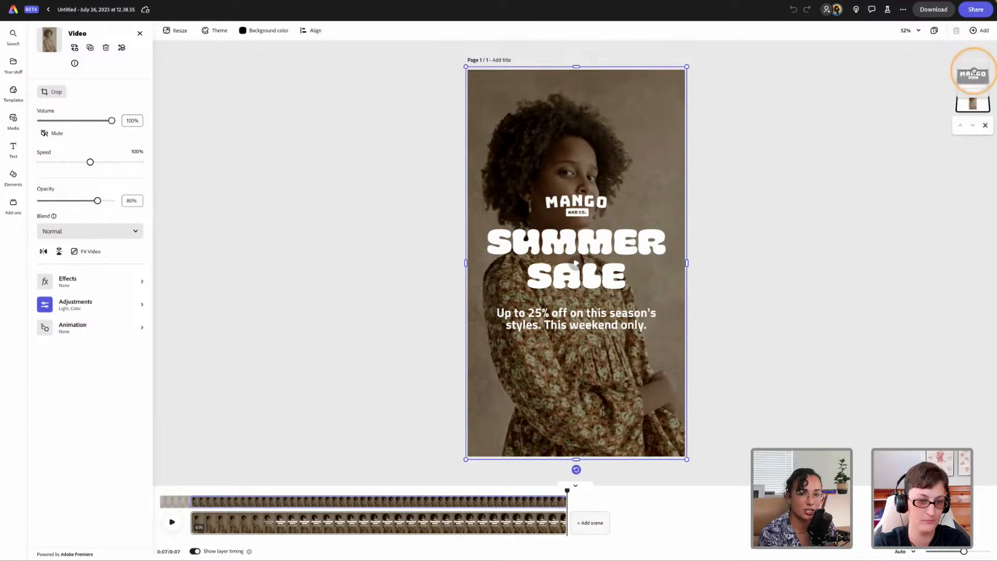
Inspect the reel's layers in the stack by selecting the background video, SUMMER SALE heading, logo and offer text
{"action": "left_click", "coordinate": [971, 106]}
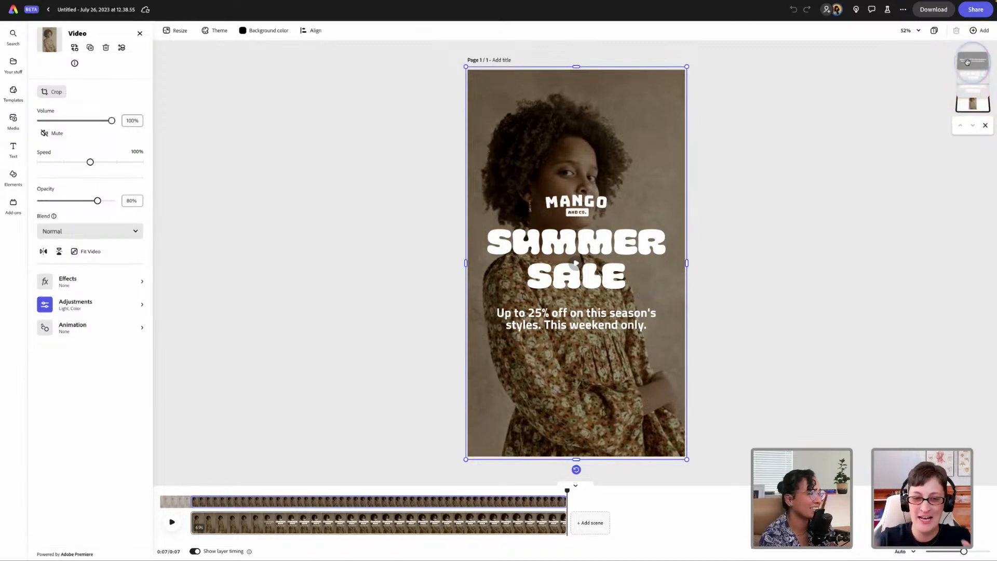
{"action": "left_click", "coordinate": [973, 89]}
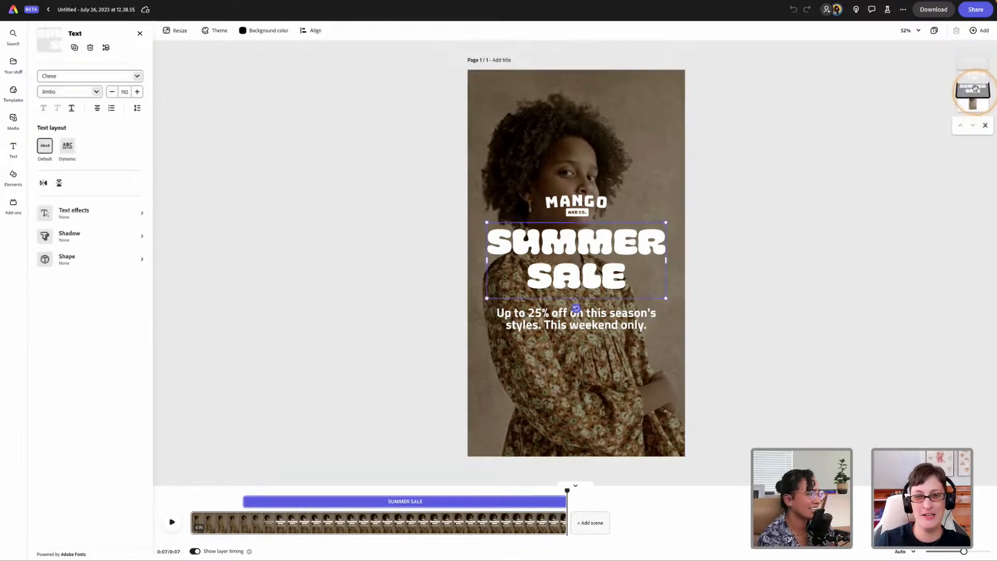
{"action": "left_click", "coordinate": [973, 77]}
{"action": "left_click", "coordinate": [975, 59]}
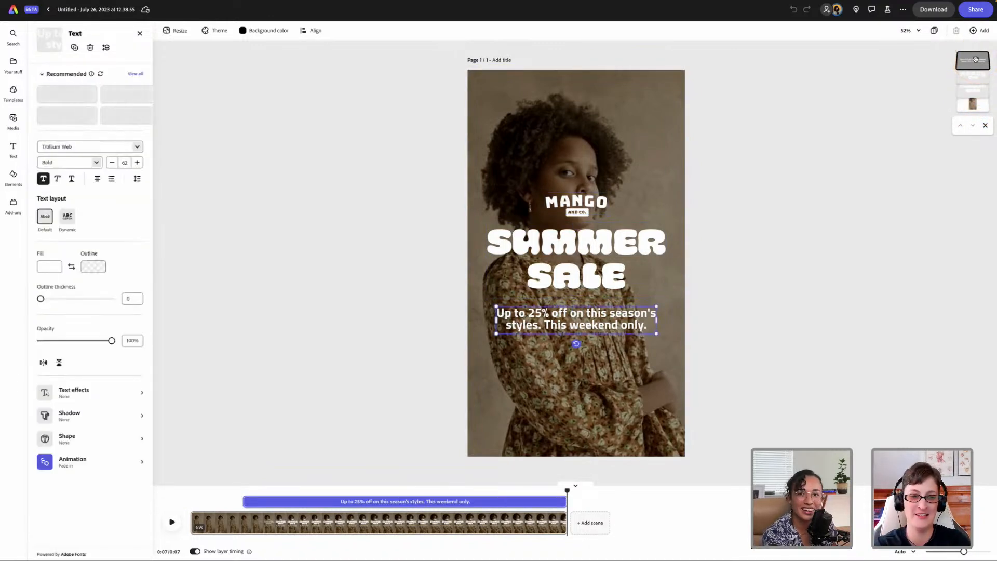
Try moving the SUMMER SALE heading beneath the background video in the layer stack and return it above the video
{"action": "left_click", "coordinate": [974, 106]}
{"action": "left_click", "coordinate": [974, 92]}
{"action": "left_click_drag", "start_coordinate": [974, 95], "coordinate": [970, 112]}
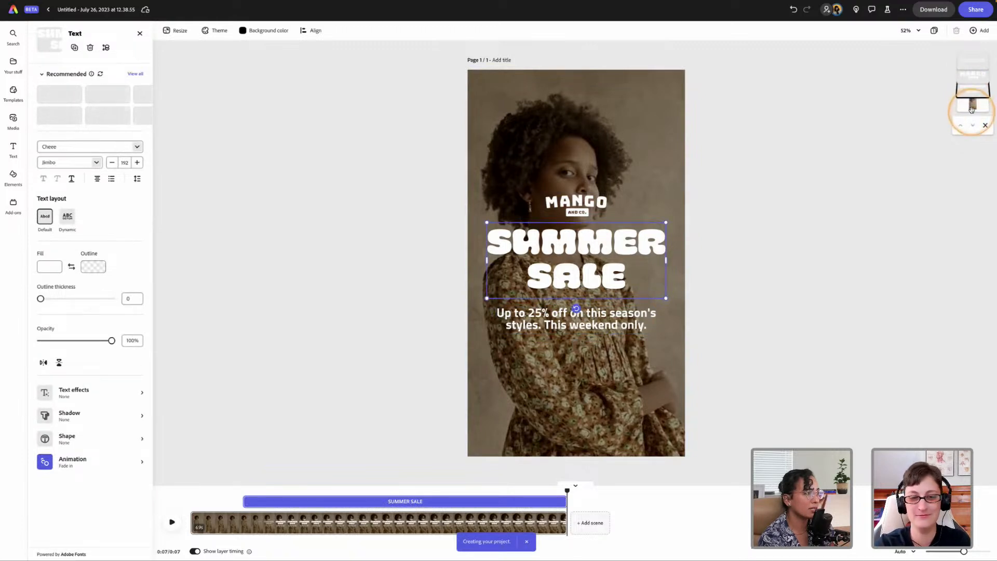
{"action": "left_click_drag", "start_coordinate": [972, 110], "coordinate": [972, 93]}
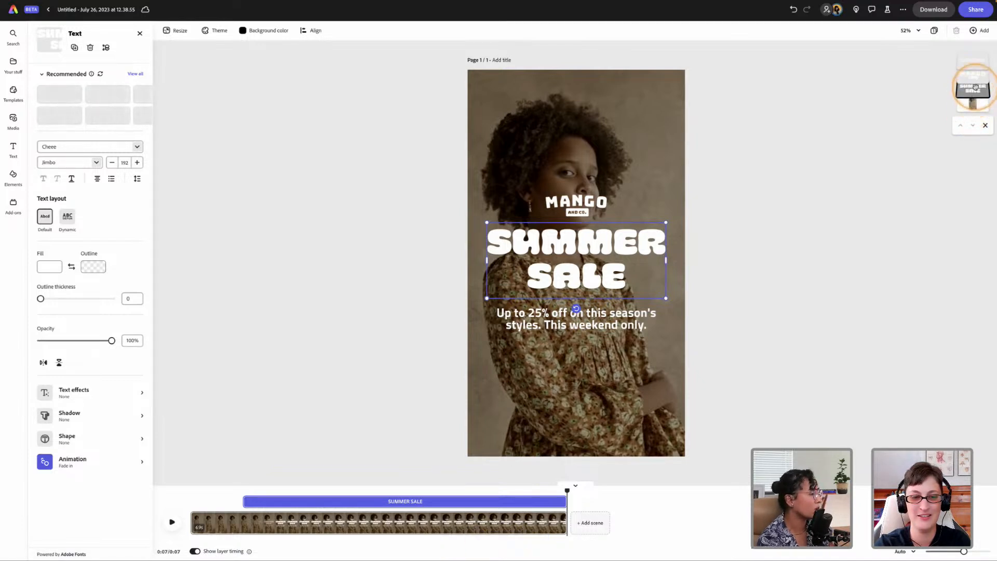
Select the Mango logo, background video and SUMMER SALE heading on the canvas, and clear the selection
{"action": "left_click", "coordinate": [597, 201]}
{"action": "left_click", "coordinate": [634, 183]}
{"action": "left_click", "coordinate": [619, 239]}
{"action": "left_click", "coordinate": [742, 214]}
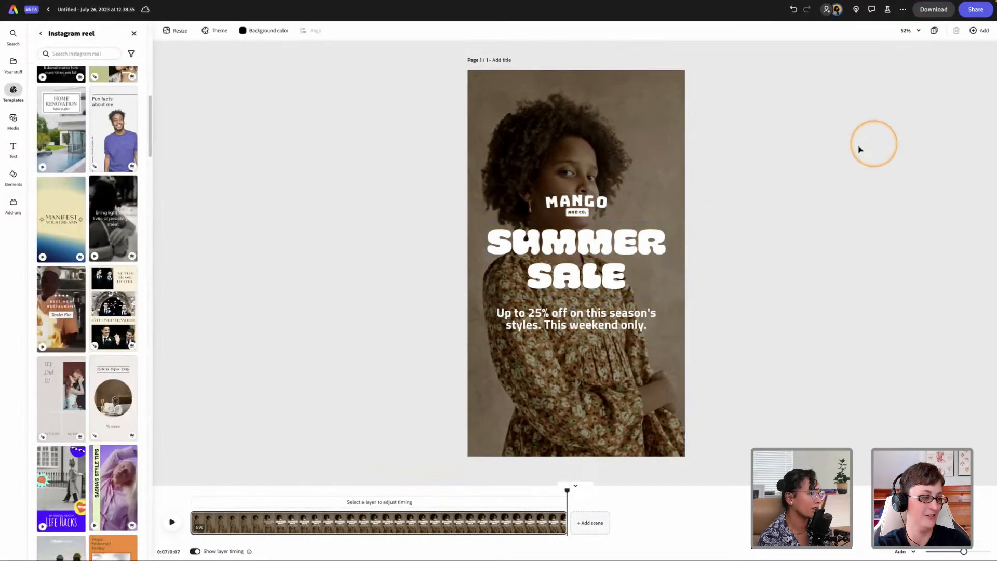
Start replacing the background video with an upload from the device, and expand the Coffee day folder within Live Video Assets
{"action": "left_click", "coordinate": [567, 151]}
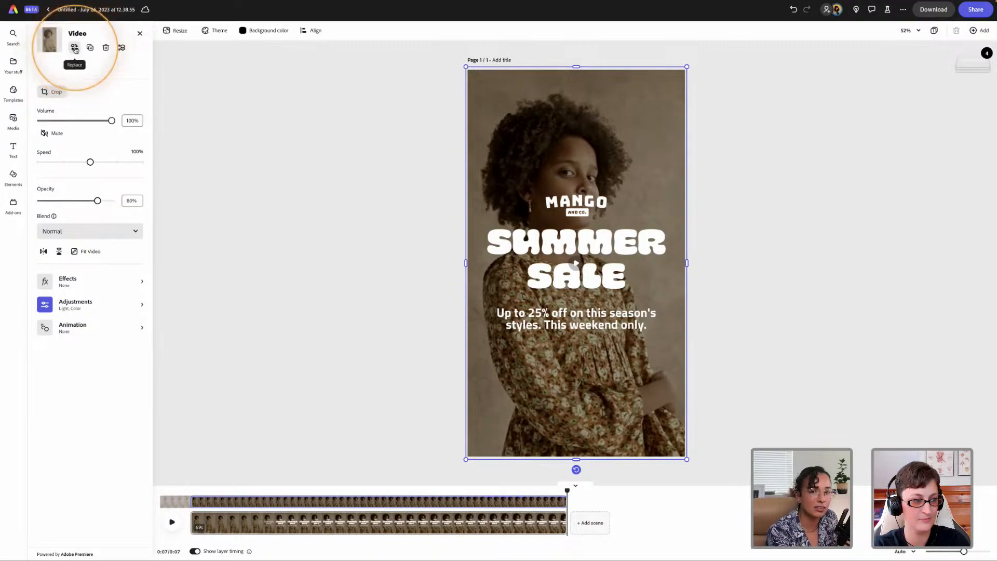
{"action": "left_click", "coordinate": [75, 48]}
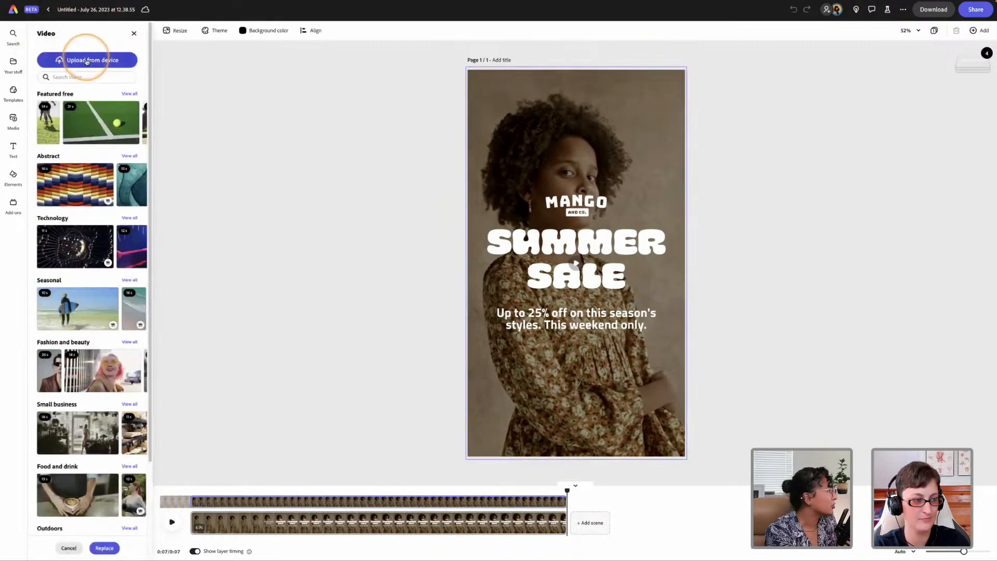
{"action": "left_click", "coordinate": [87, 61]}
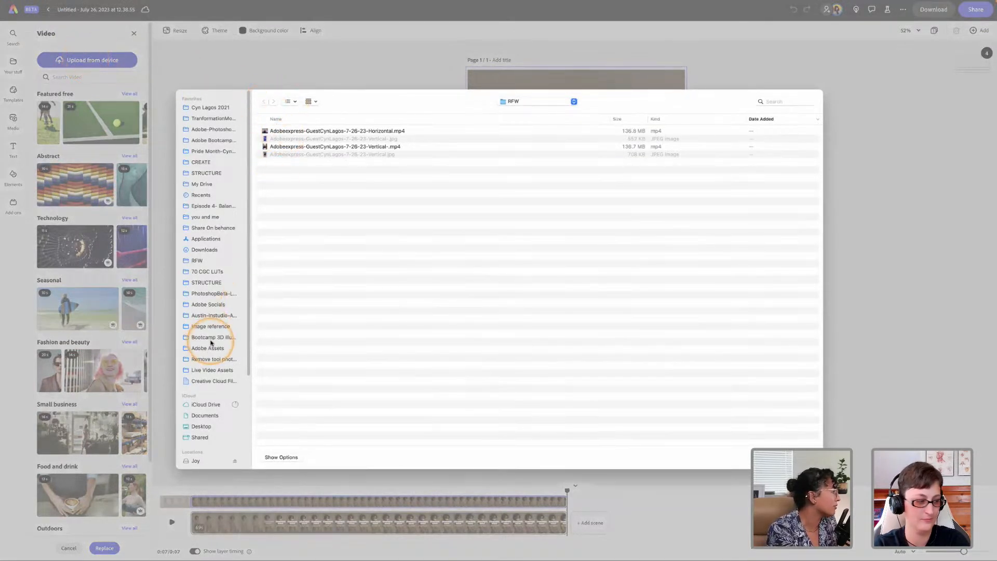
{"action": "left_click", "coordinate": [212, 370]}
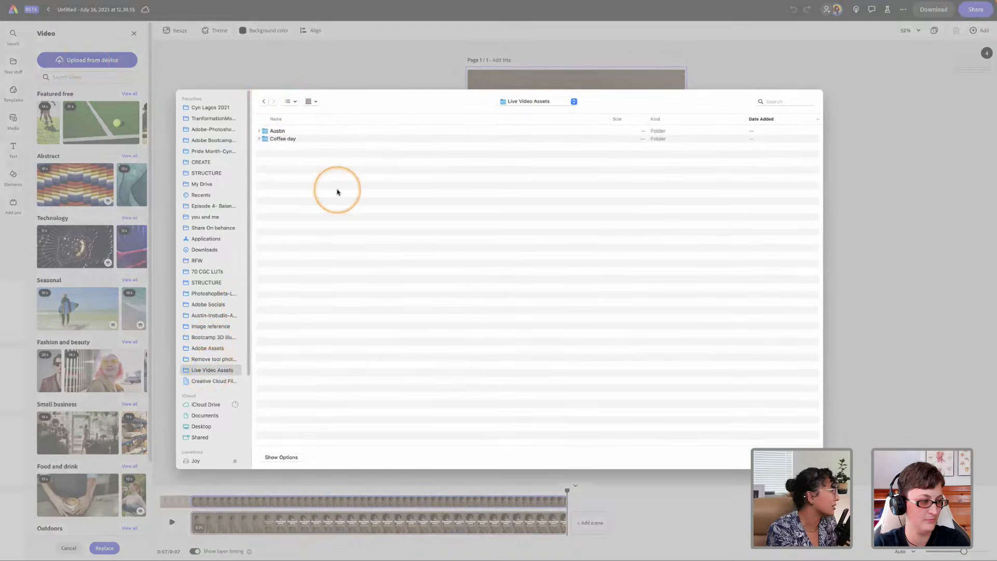
{"action": "left_click", "coordinate": [259, 130]}
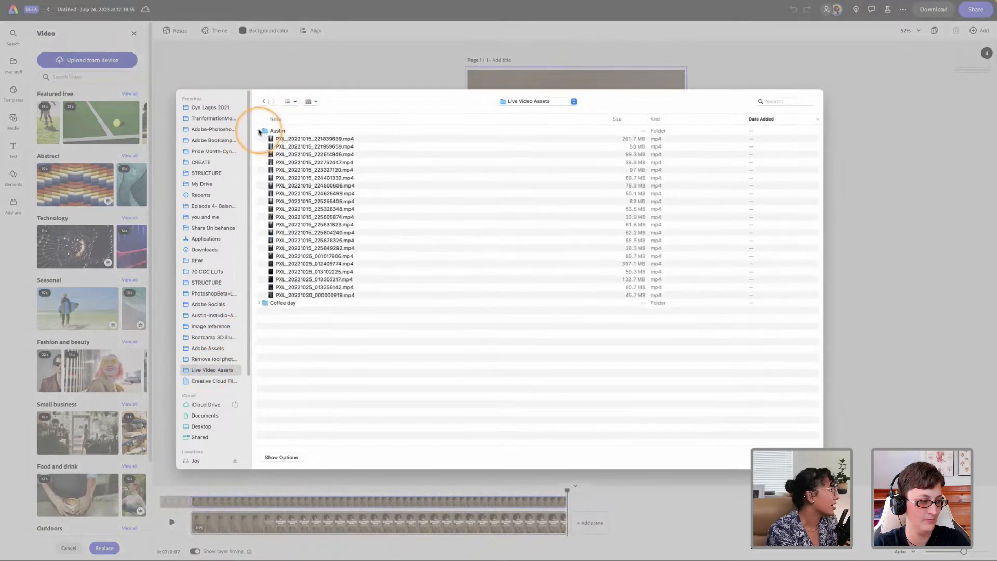
{"action": "left_click", "coordinate": [259, 131]}
{"action": "left_click", "coordinate": [259, 139]}
Preview the Coffee day clips from PXL_20221029_164310724.mp4 through PXL_20221029_170029502.mp4
{"action": "left_click", "coordinate": [283, 147]}
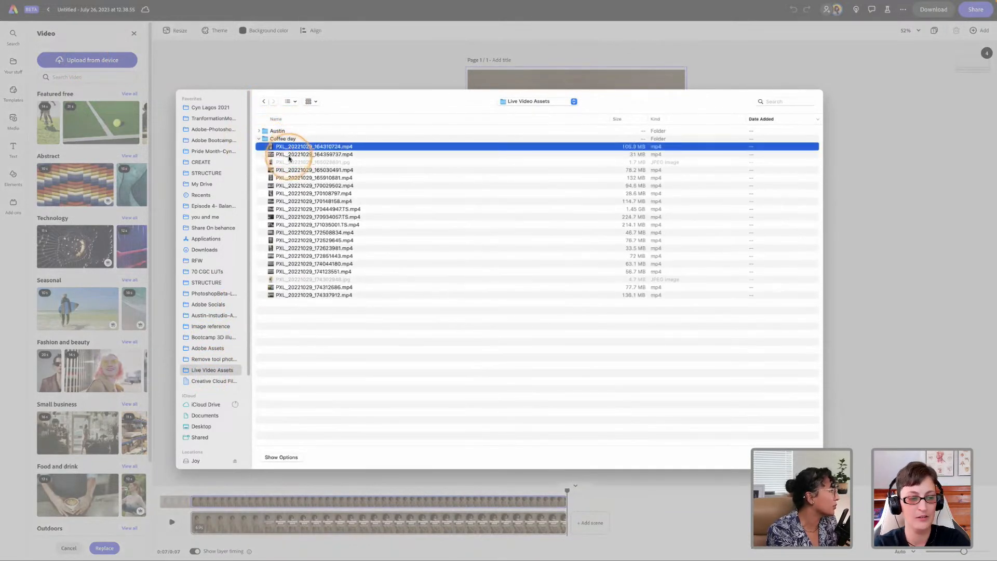
{"action": "key", "text": "space"}
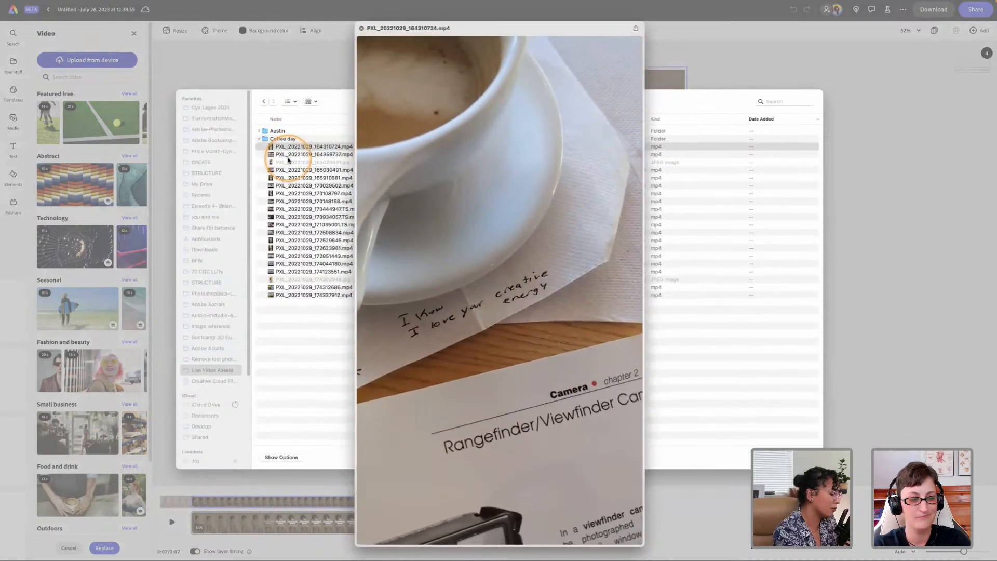
{"action": "key", "text": "Down"}
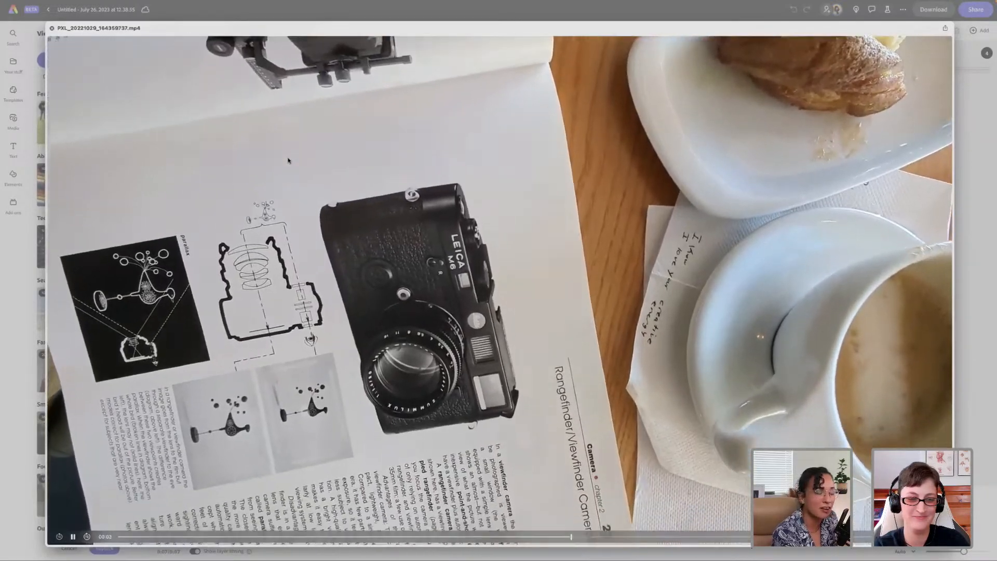
{"action": "key", "text": "Down"}
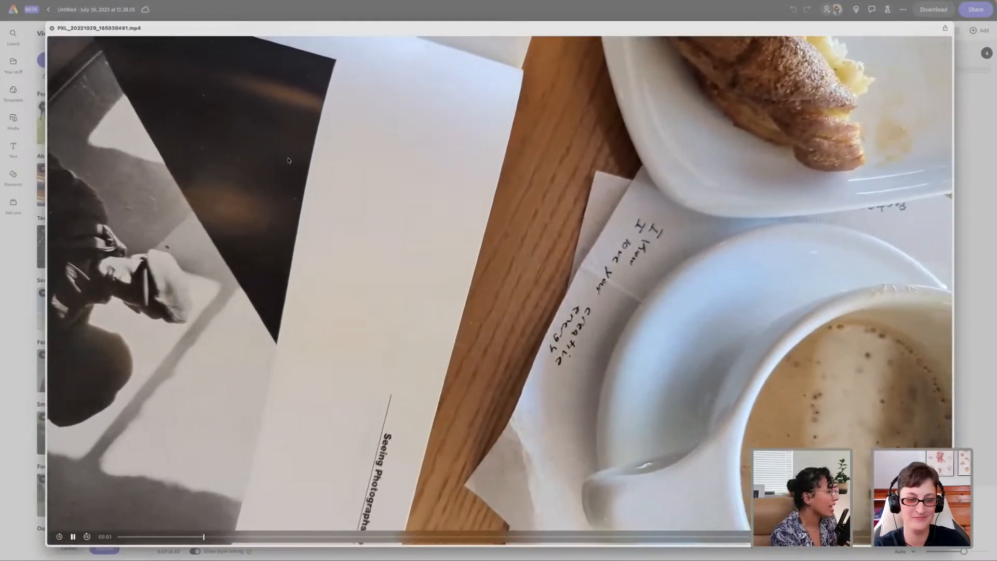
{"action": "key", "text": "Down"}
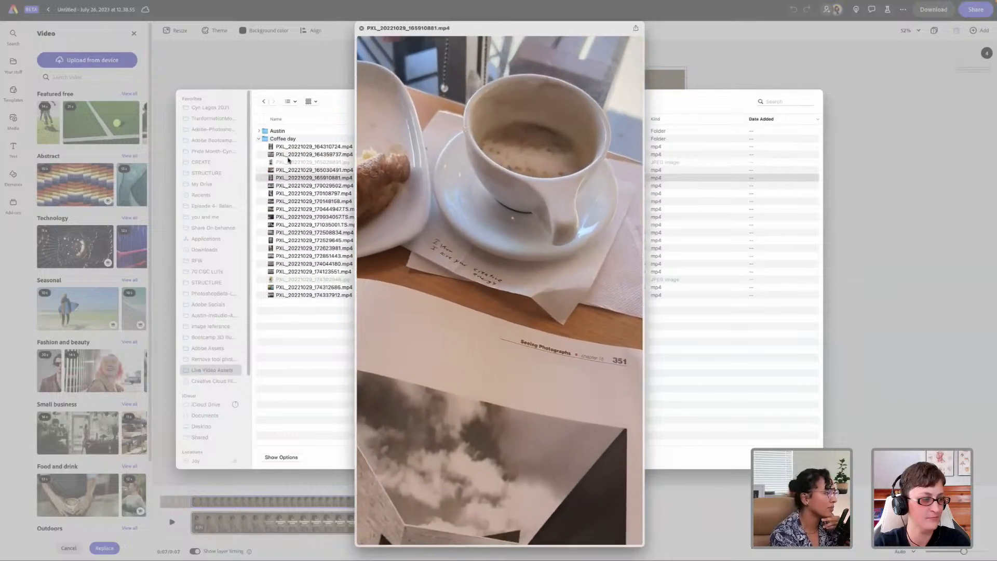
{"action": "key", "text": "Down"}
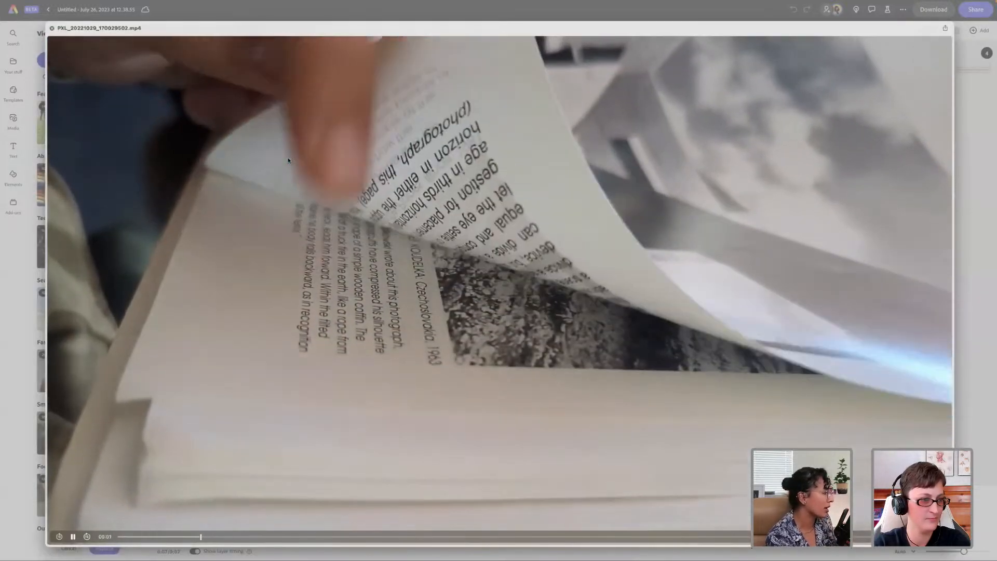
{"action": "key", "text": "space"}
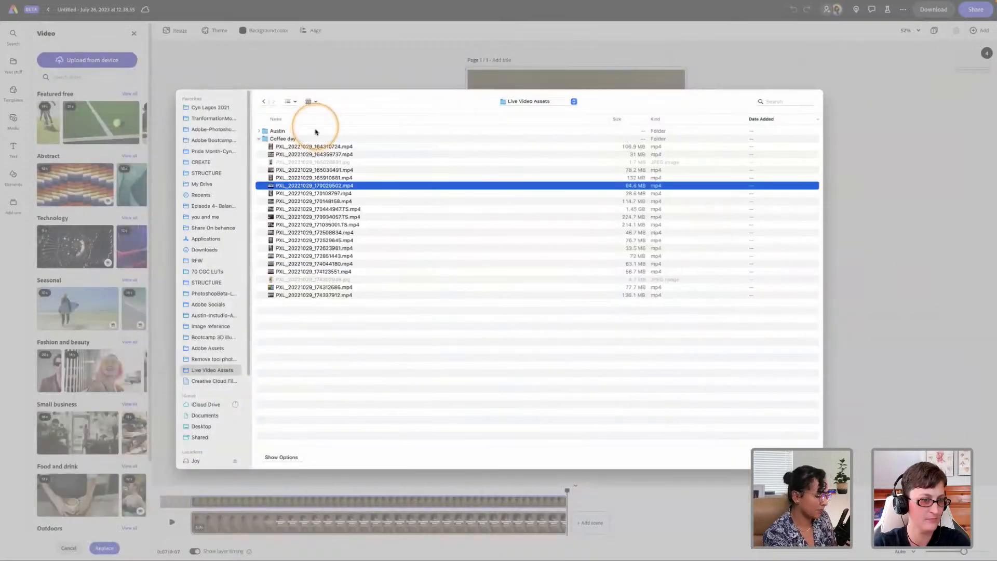
Check more Coffee day clips, previewing PXL_20221029_170444947.TS.mp4 and selecting the clips around it
{"action": "left_click", "coordinate": [369, 202]}
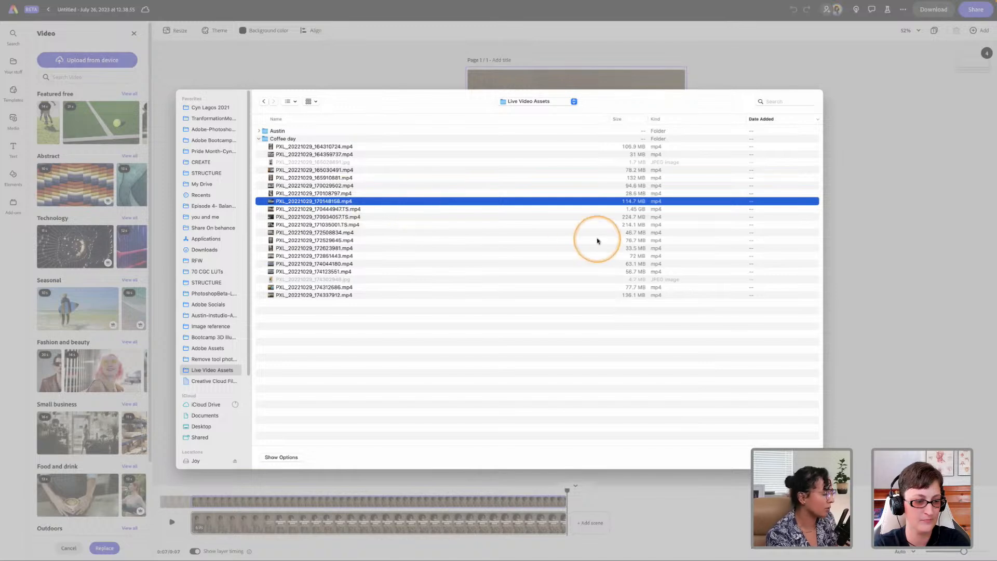
{"action": "left_click", "coordinate": [377, 211]}
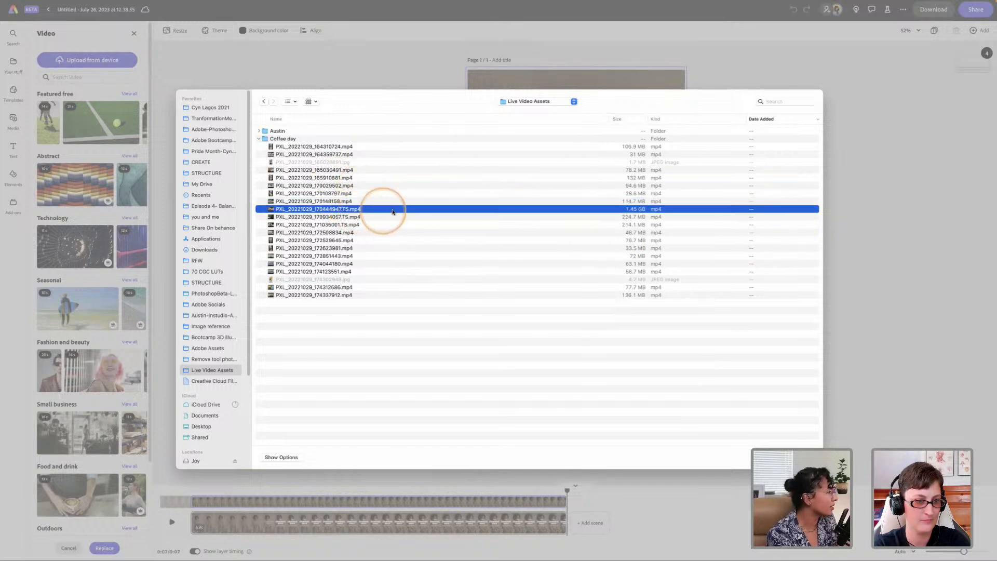
{"action": "key", "text": "space"}
{"action": "key", "text": "space"}
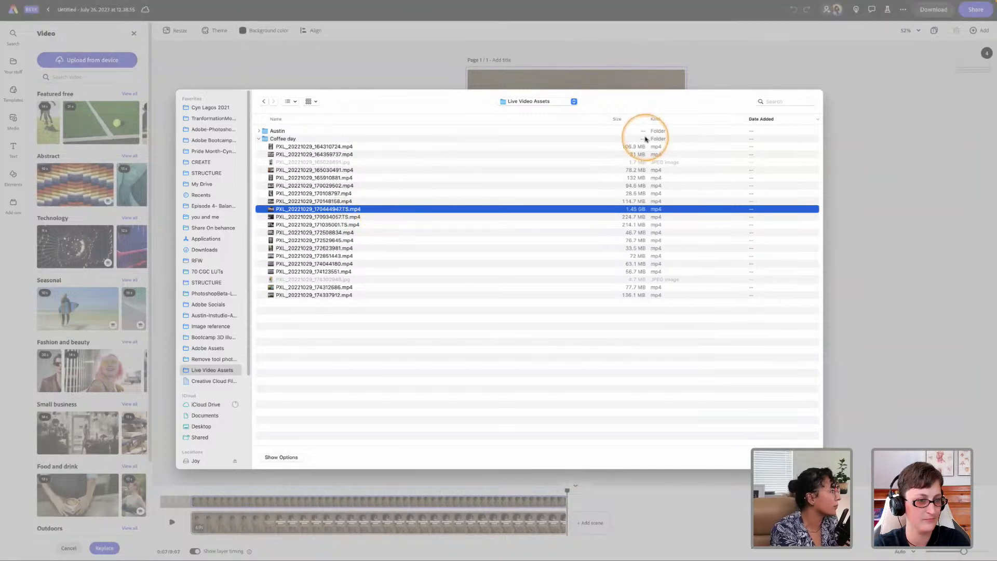
{"action": "left_click", "coordinate": [334, 217]}
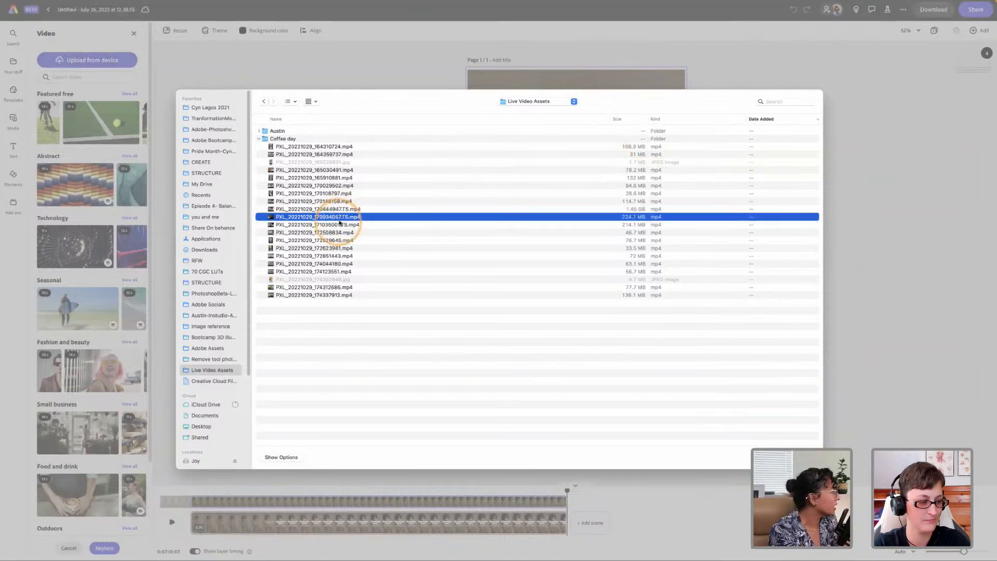
{"action": "left_click", "coordinate": [339, 224]}
Expand the Austin folder in place of Coffee day, preview PXL_20221015_221839639.mp4 and go through the clips after it
{"action": "left_click", "coordinate": [259, 139]}
{"action": "left_click", "coordinate": [259, 131]}
{"action": "left_click", "coordinate": [291, 139]}
{"action": "key", "text": "space"}
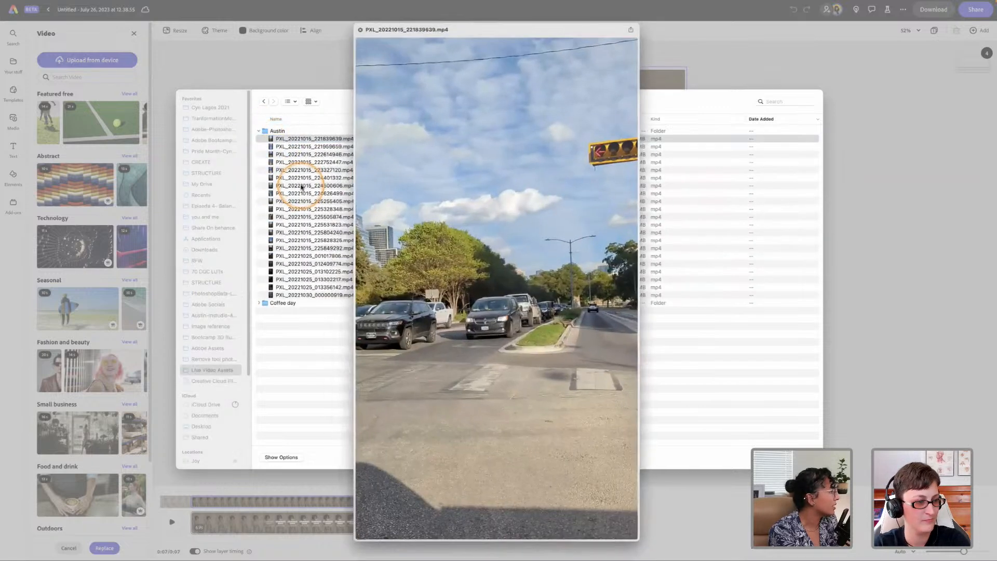
{"action": "key", "text": "space"}
{"action": "key", "text": "Down"}
{"action": "key", "text": "Down"}
{"action": "key", "text": "Down"}
{"action": "key", "text": "Down"}
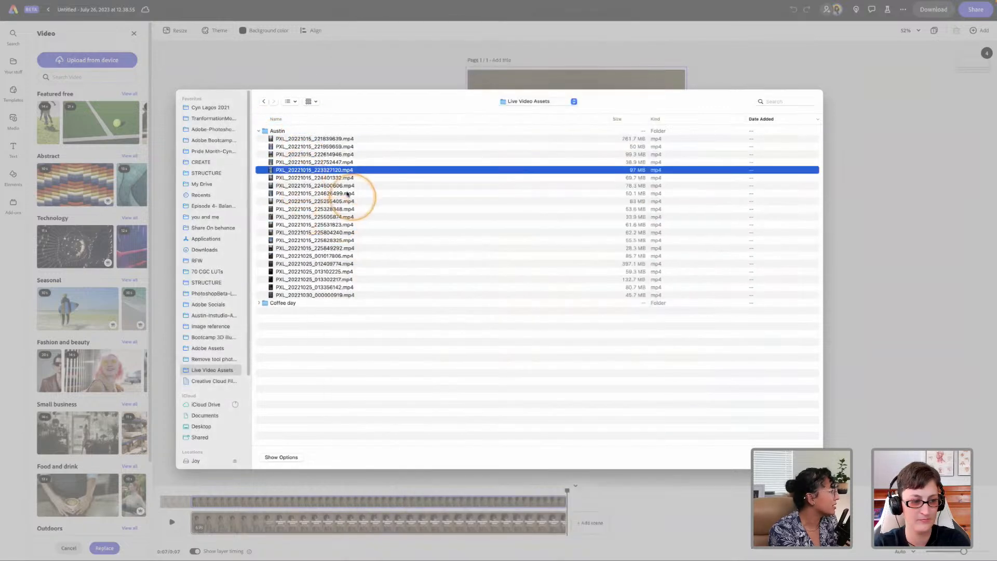
Expand the Coffee day folder again, preview PXL_20221029_170029502.mp4 and check other clips in the list
{"action": "left_click", "coordinate": [296, 131]}
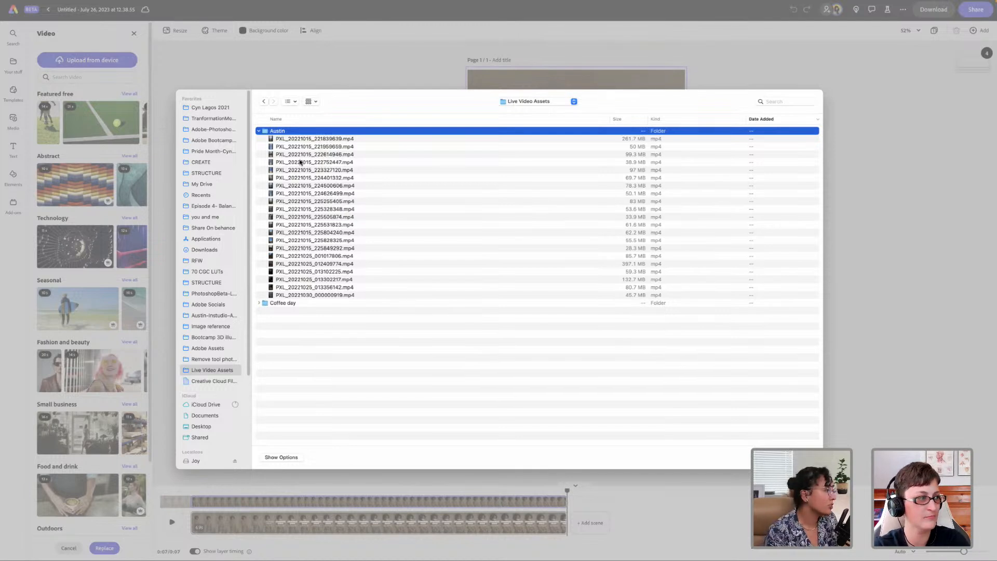
{"action": "left_click", "coordinate": [259, 302]}
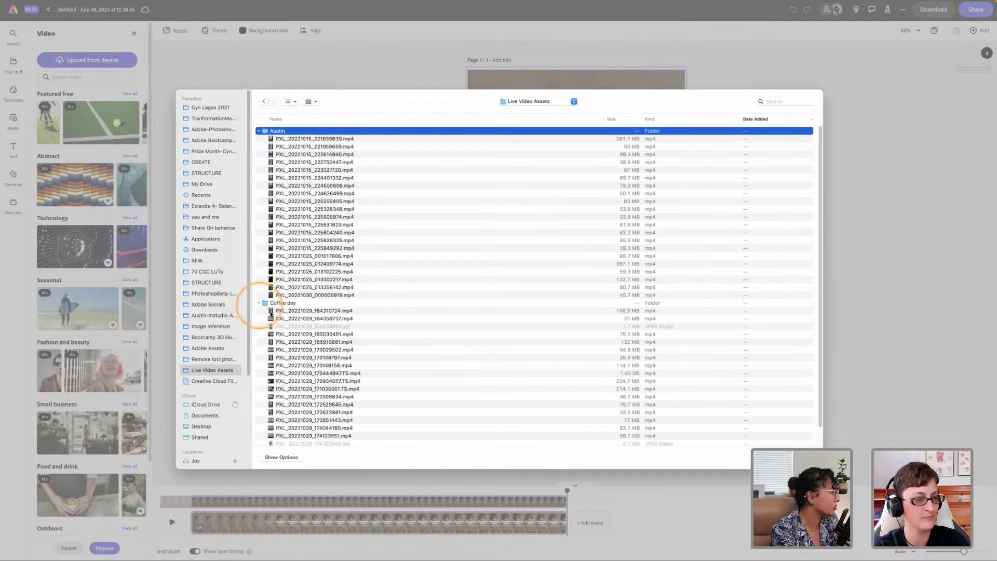
{"action": "scroll", "coordinate": [300, 326], "scroll_direction": "down", "scroll_amount": 1}
{"action": "scroll", "coordinate": [300, 326], "scroll_direction": "down", "scroll_amount": 1}
{"action": "left_click", "coordinate": [355, 297]}
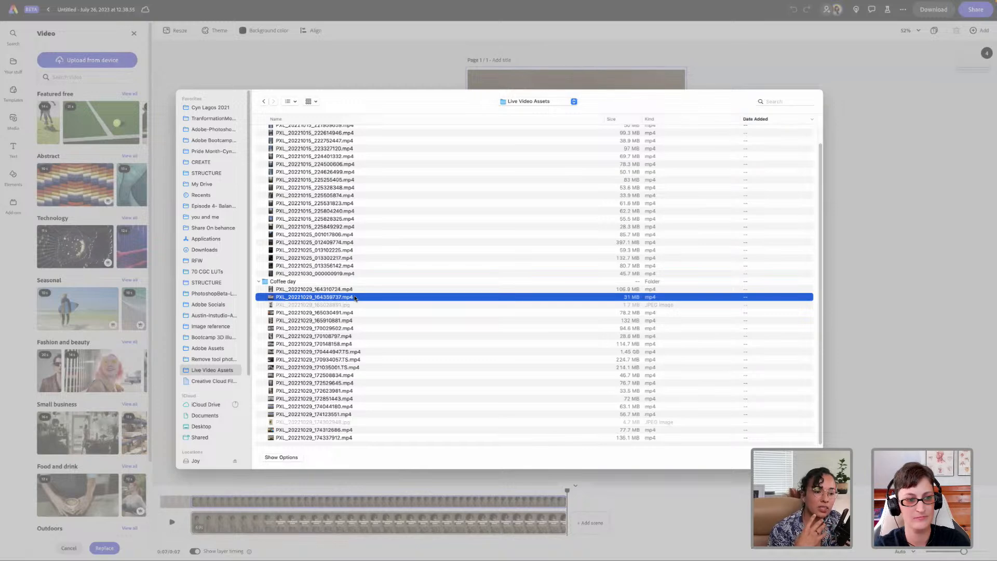
{"action": "left_click", "coordinate": [391, 328]}
{"action": "key", "text": "space"}
{"action": "key", "text": "space"}
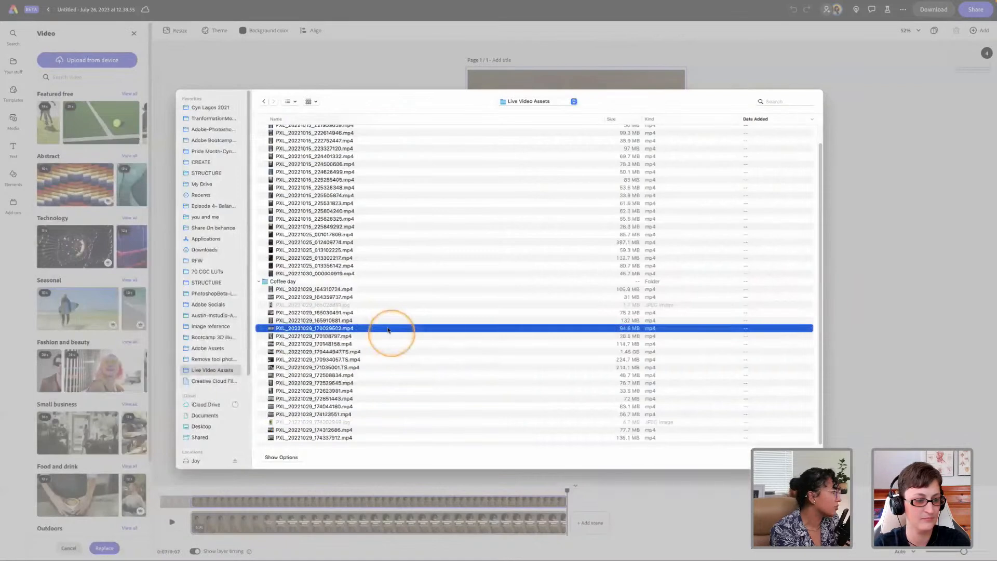
{"action": "left_click", "coordinate": [312, 290]}
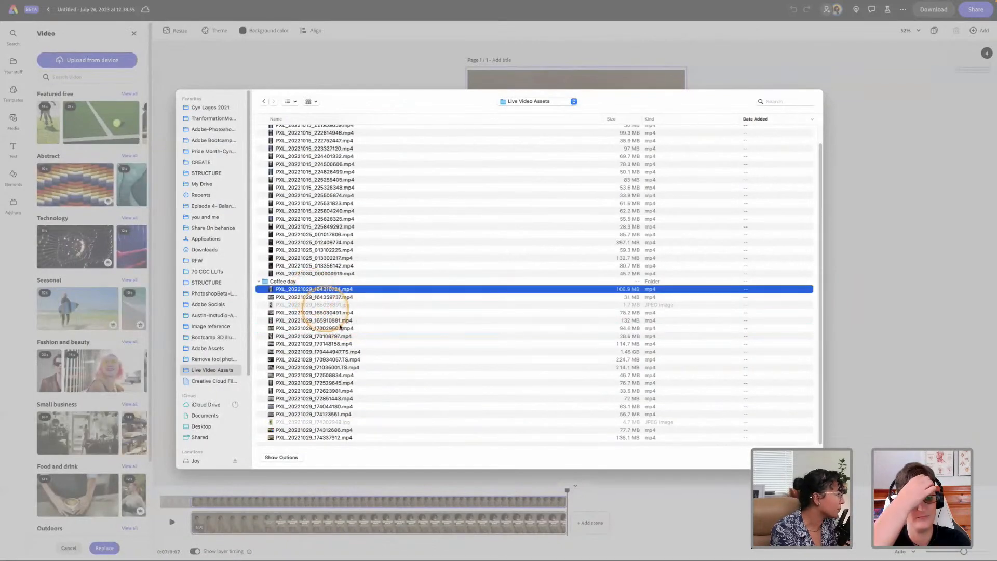
{"action": "left_click", "coordinate": [335, 383]}
Open the Coffee day folder on its own and show its clips as thumbnail icons
{"action": "double_click", "coordinate": [291, 281]}
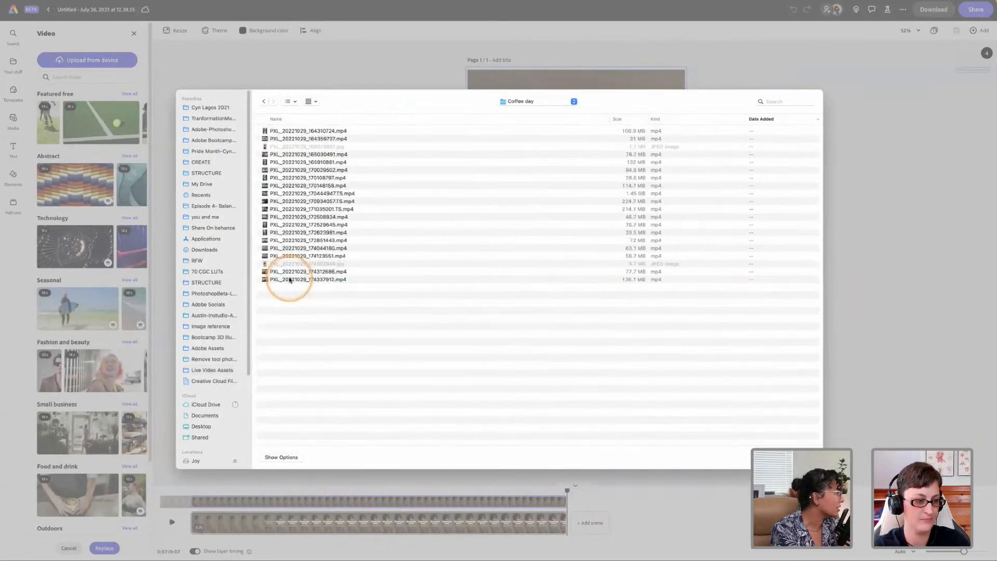
{"action": "left_click", "coordinate": [289, 101]}
{"action": "left_click", "coordinate": [297, 134]}
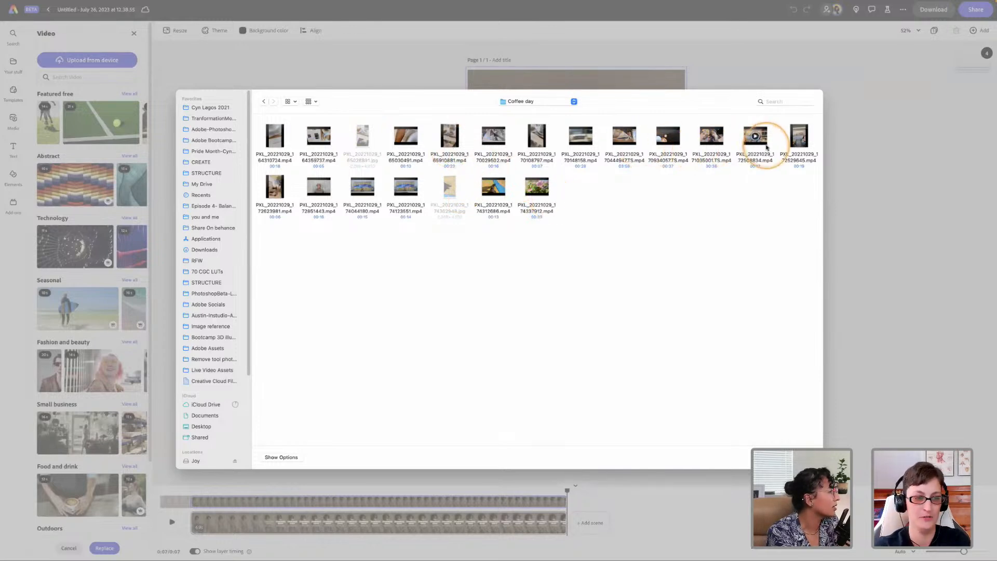
Preview PXL_20221029_172623981.mp4, use it to replace the reel's background video, and move the playhead to 0:02
{"action": "left_click", "coordinate": [792, 150]}
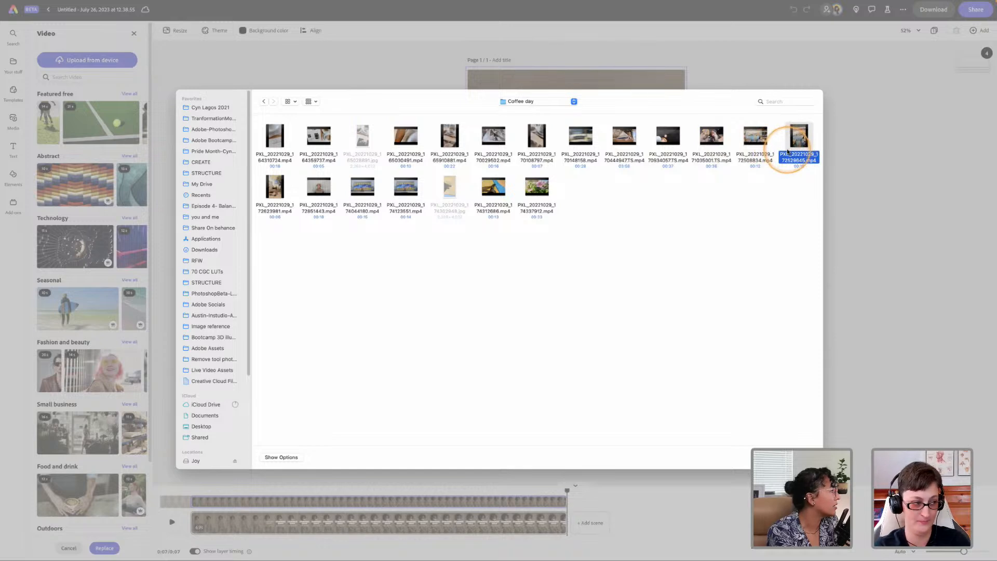
{"action": "left_click", "coordinate": [275, 186]}
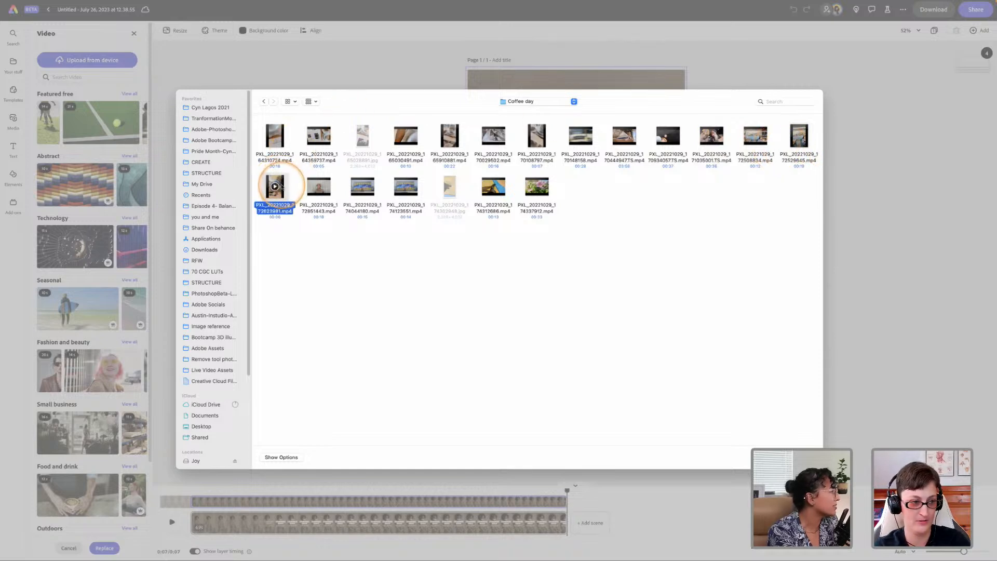
{"action": "key", "text": "space"}
{"action": "key", "text": "space"}
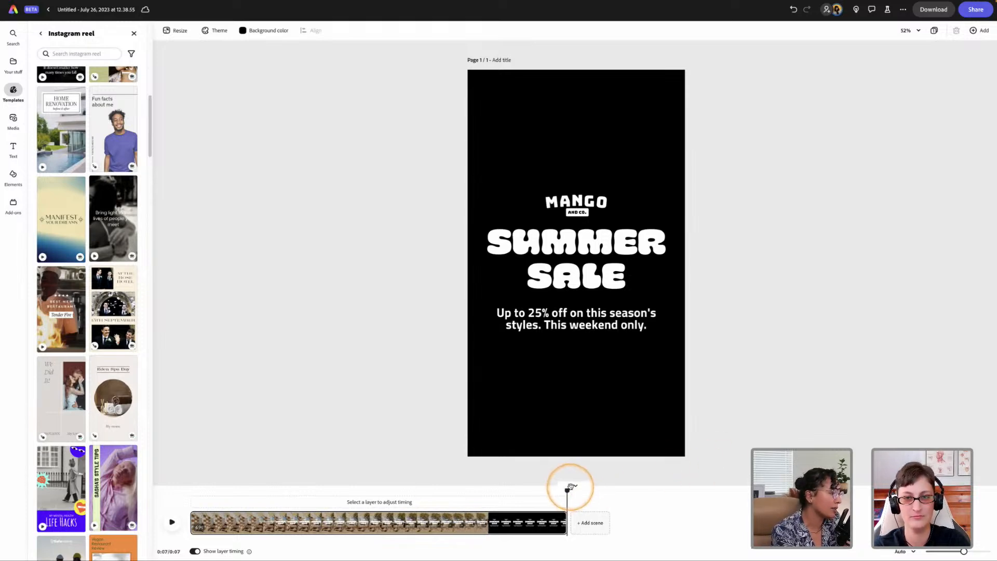
{"action": "left_click_drag", "start_coordinate": [565, 491], "coordinate": [300, 496]}
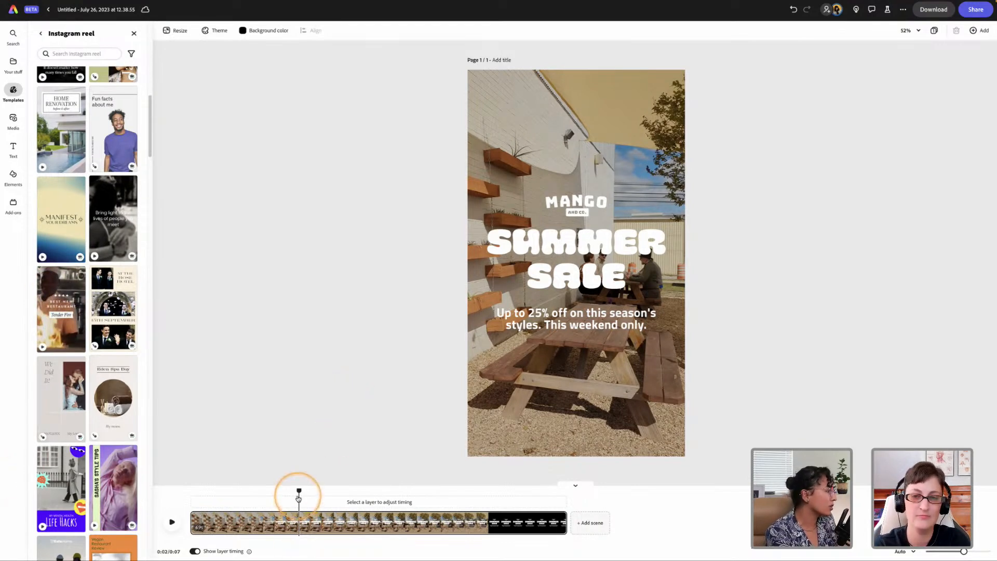
Play the reel from near its start, then replay it from an earlier point to review the new background footage
{"action": "left_click_drag", "start_coordinate": [298, 491], "coordinate": [201, 492]}
{"action": "key", "text": "space"}
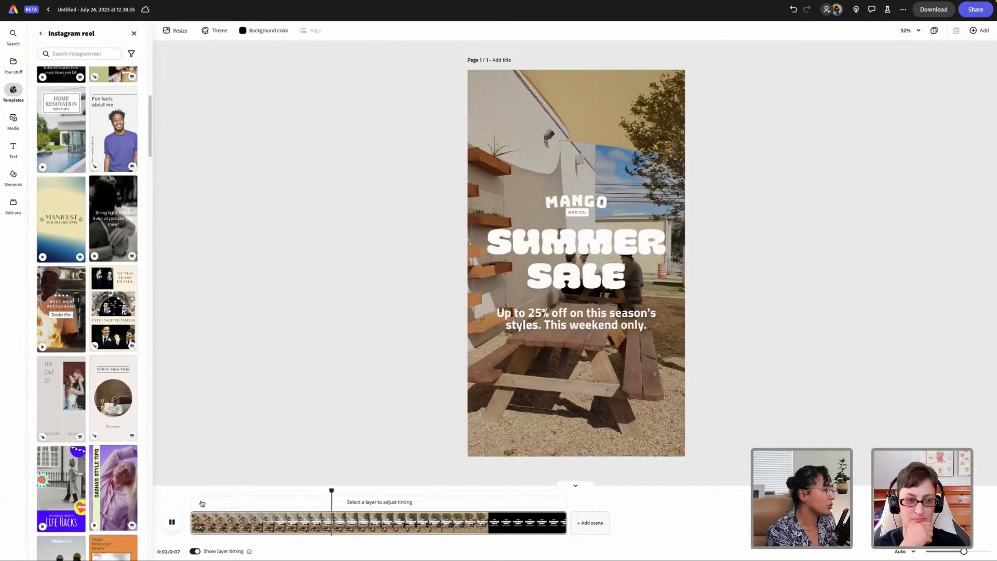
{"action": "key", "text": "space"}
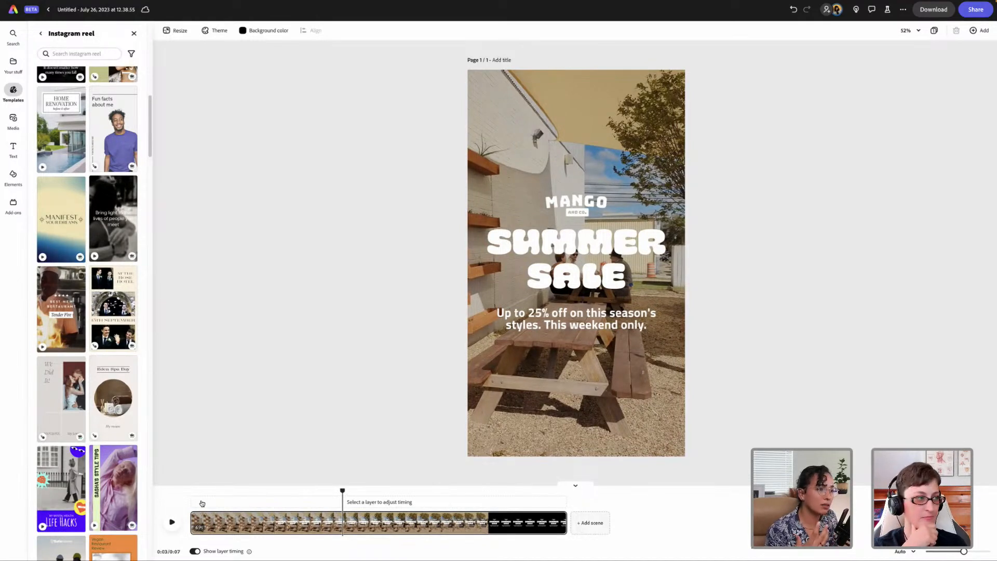
{"action": "left_click_drag", "start_coordinate": [342, 493], "coordinate": [266, 504]}
{"action": "key", "text": "space"}
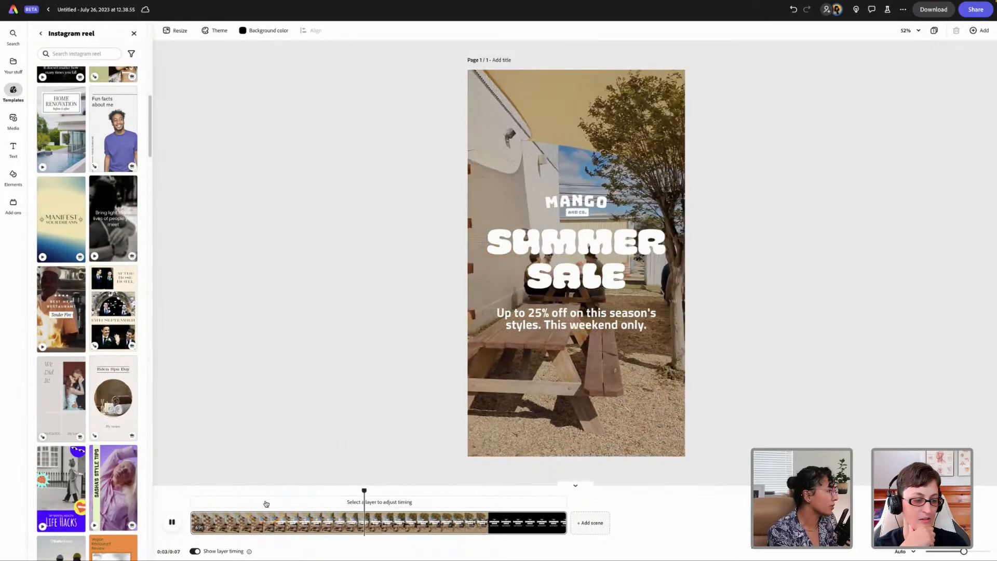
{"action": "left_click", "coordinate": [567, 245]}
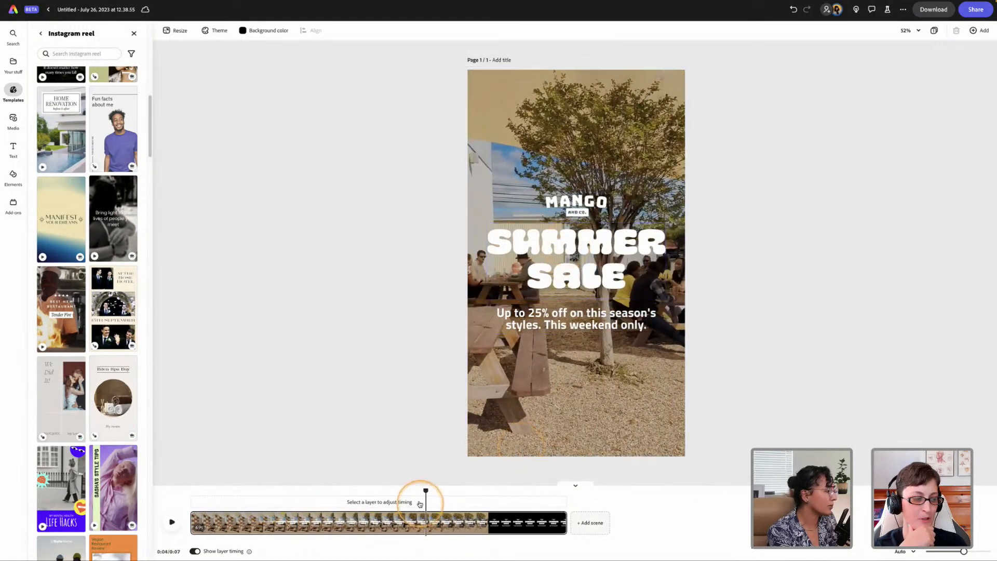
Shorten the scene to about 5 seconds so it ends with the background footage, and play it from near the start
{"action": "left_click_drag", "start_coordinate": [563, 523], "coordinate": [481, 524]}
{"action": "left_click_drag", "start_coordinate": [480, 491], "coordinate": [203, 505]}
{"action": "key", "text": "space"}
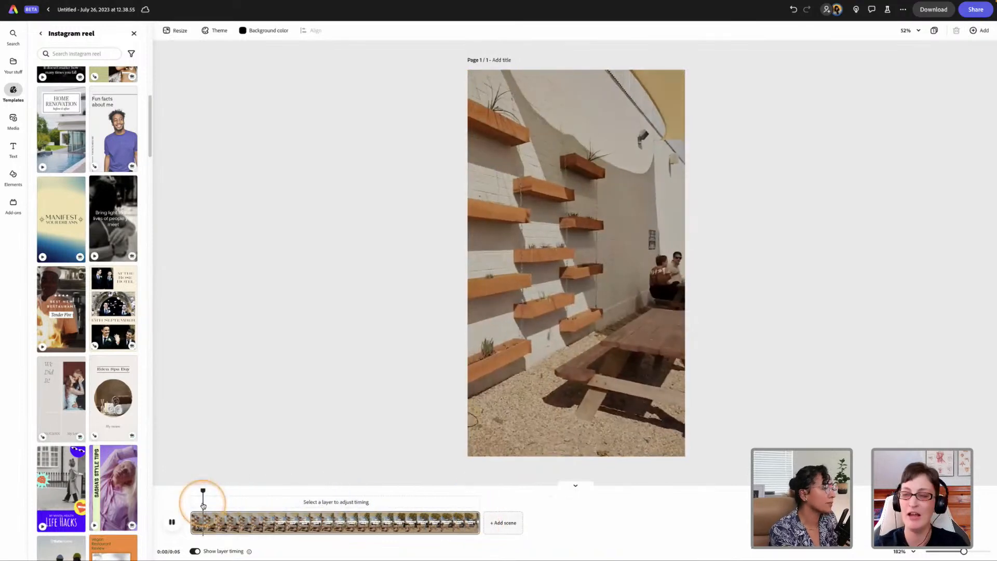
{"action": "key", "text": "space"}
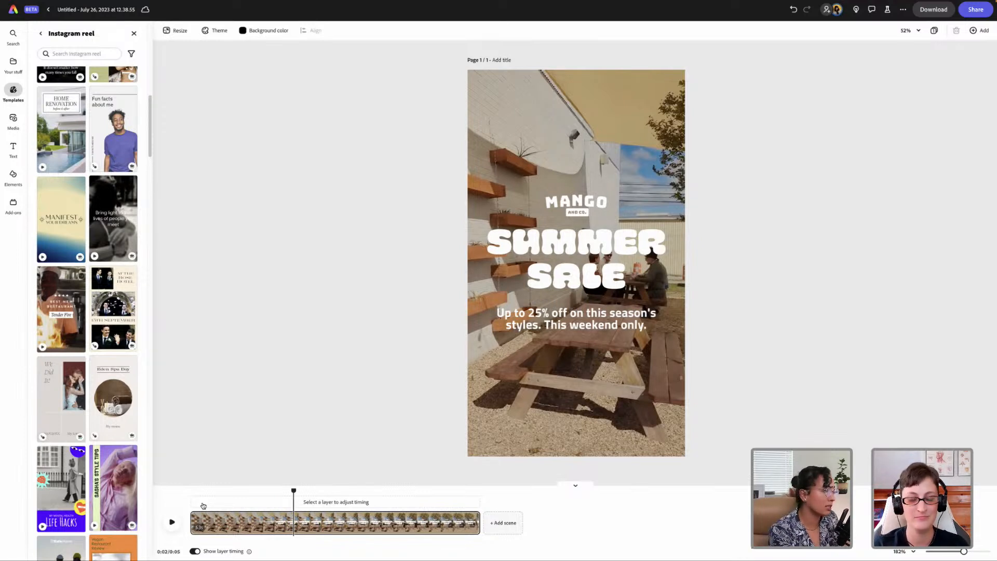
Check the offer text's layer timing and replay the shortened reel from near its start
{"action": "left_click", "coordinate": [610, 319]}
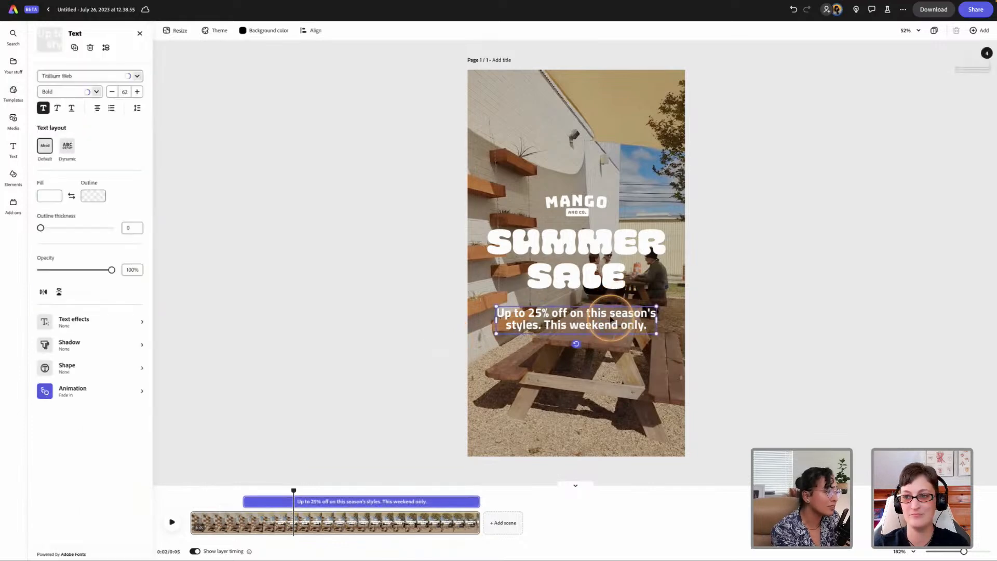
{"action": "left_click", "coordinate": [714, 263]}
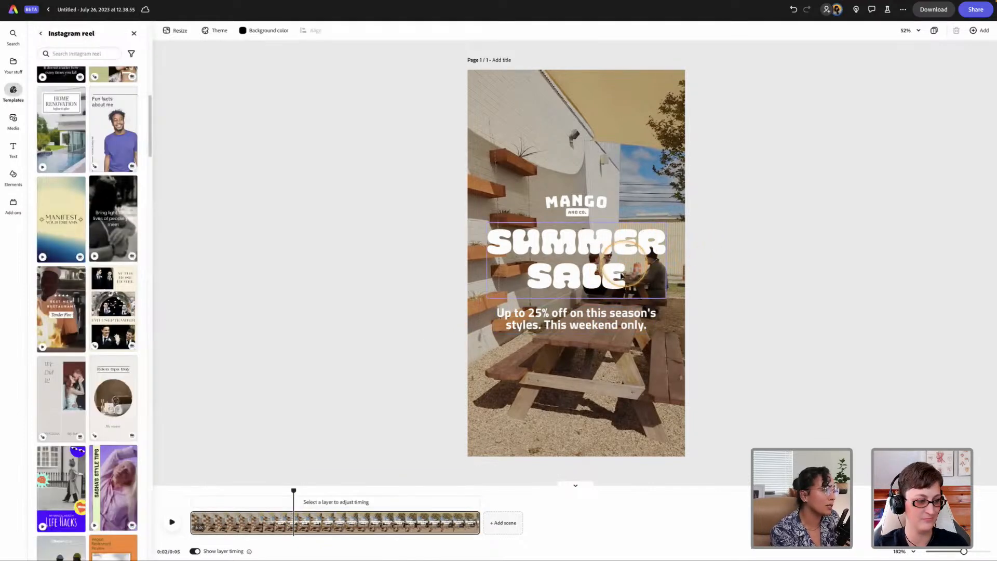
{"action": "left_click_drag", "start_coordinate": [293, 491], "coordinate": [212, 492]}
{"action": "key", "text": "space"}
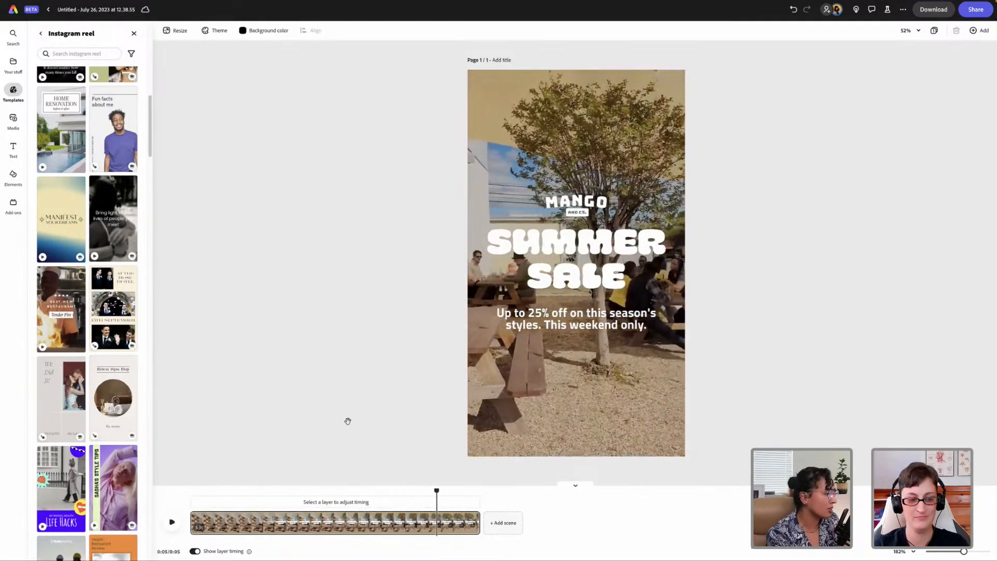
{"action": "left_click_drag", "start_coordinate": [437, 491], "coordinate": [259, 500]}
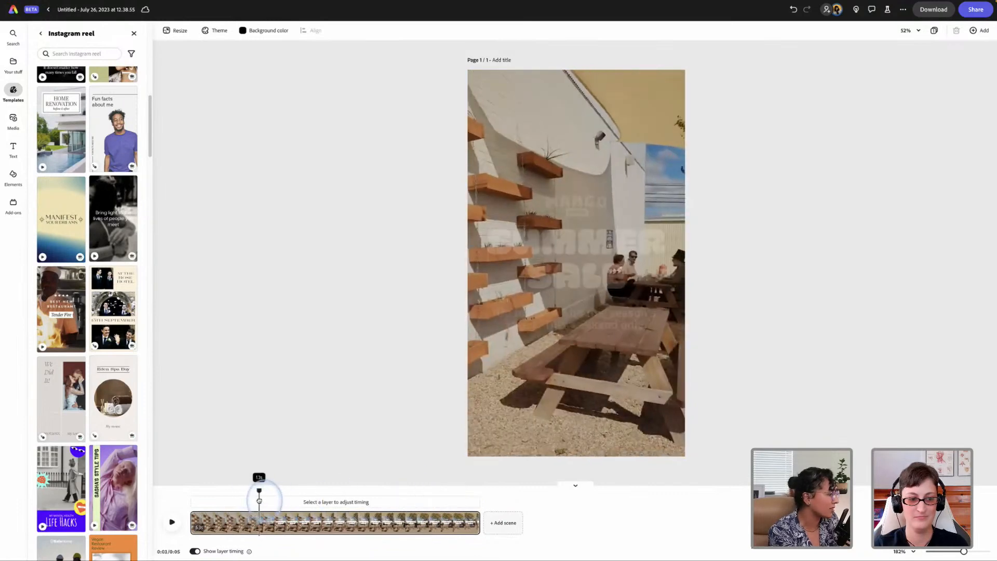
Replace the SUMMER SALE heading text with "Coffee Date"
{"action": "left_click", "coordinate": [540, 280]}
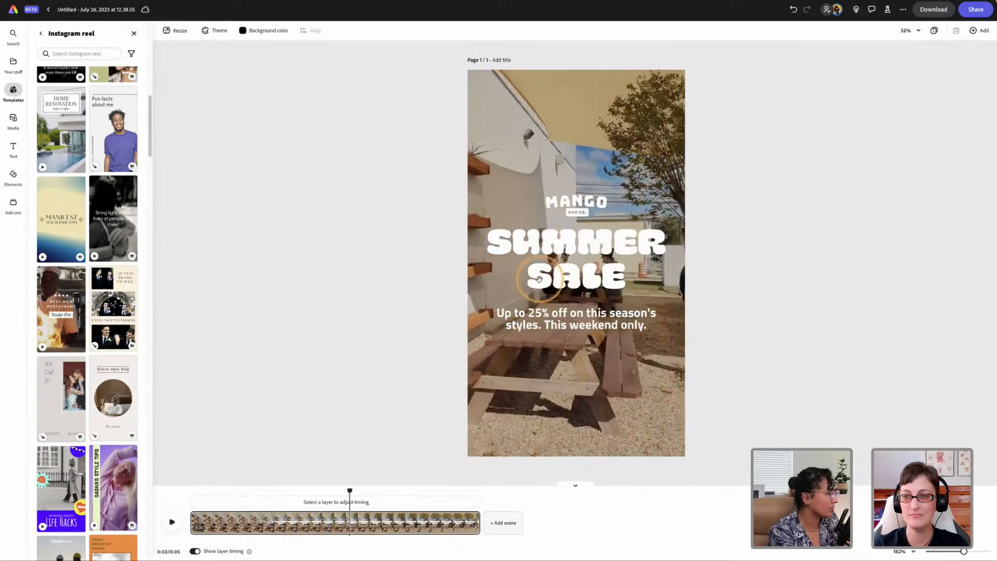
{"action": "double_click", "coordinate": [562, 263]}
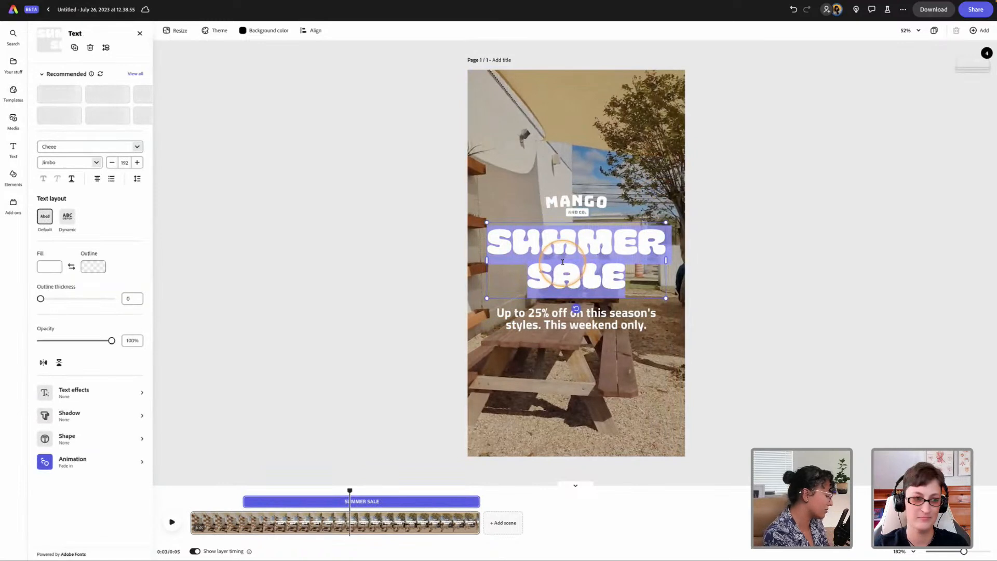
{"action": "type", "text": "C"}
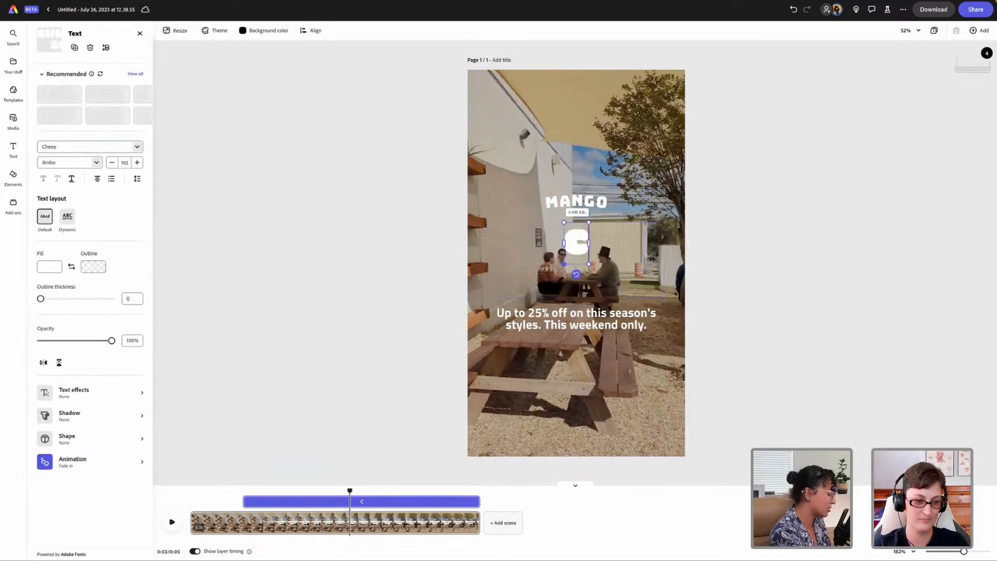
{"action": "type", "text": "af"}
{"action": "key", "text": "BackSpace"}
{"action": "key", "text": "BackSpace"}
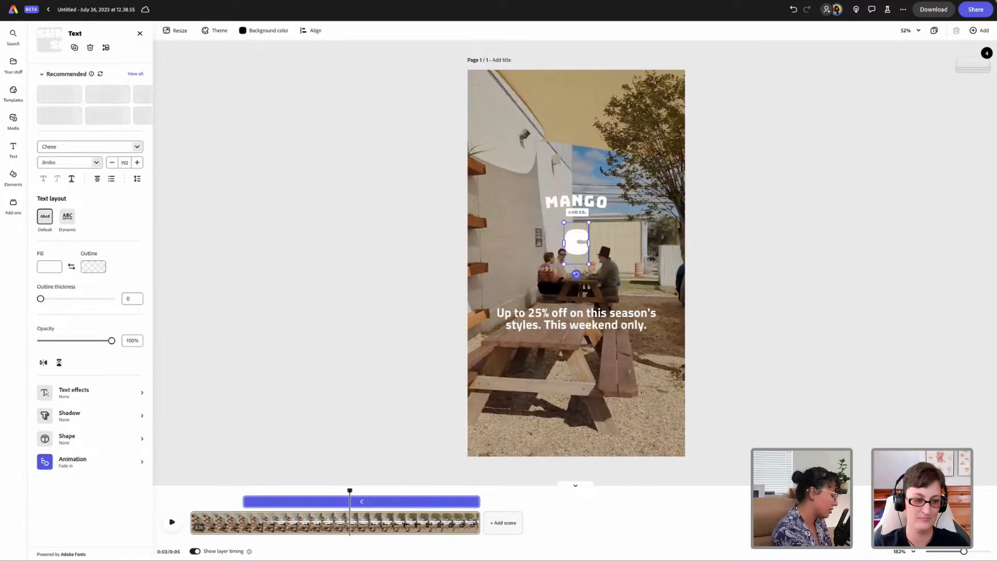
{"action": "type", "text": "ofe"}
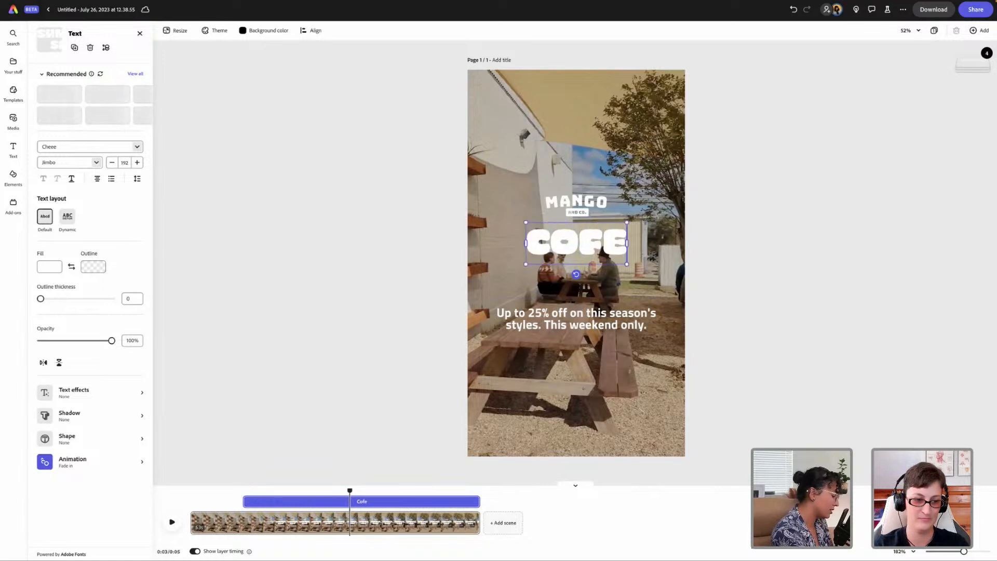
{"action": "type", "text": "e Date"}
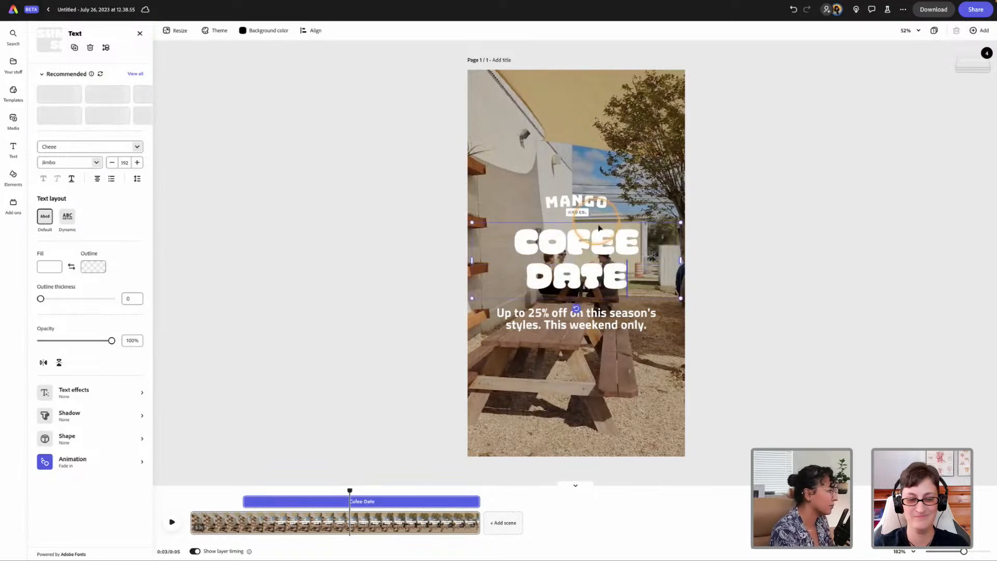
{"action": "type", "text": "f"}
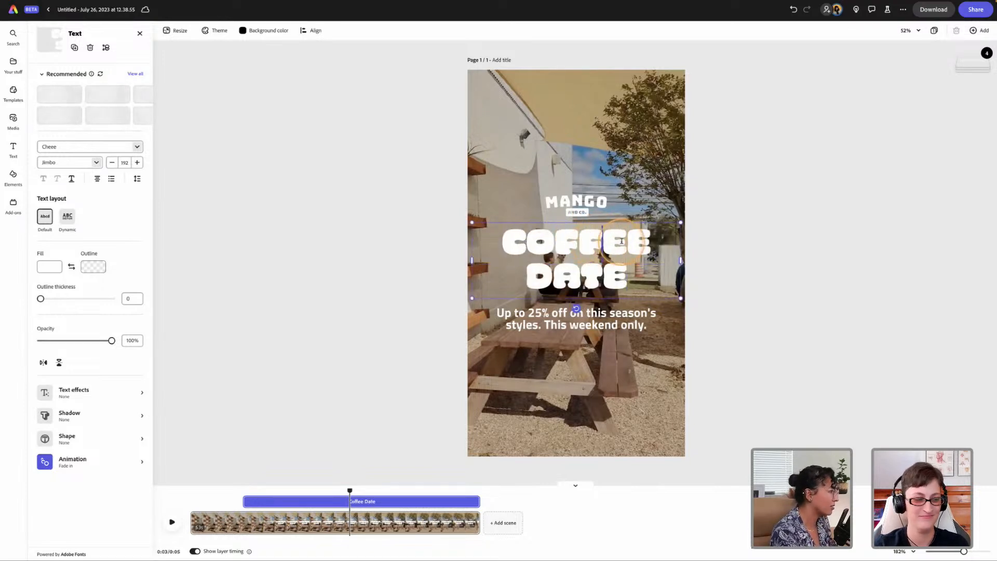
Change the individual letters of the MANGO logo to spell JOIN and delete the surplus last letter
{"action": "left_click", "coordinate": [586, 200]}
{"action": "left_click", "coordinate": [586, 201]}
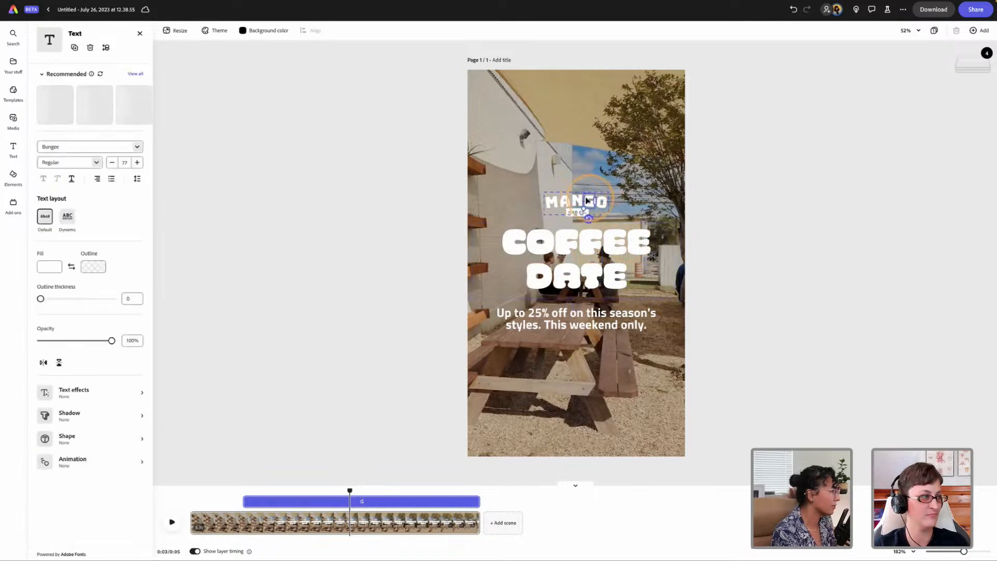
{"action": "left_click", "coordinate": [555, 205]}
{"action": "double_click", "coordinate": [554, 201]}
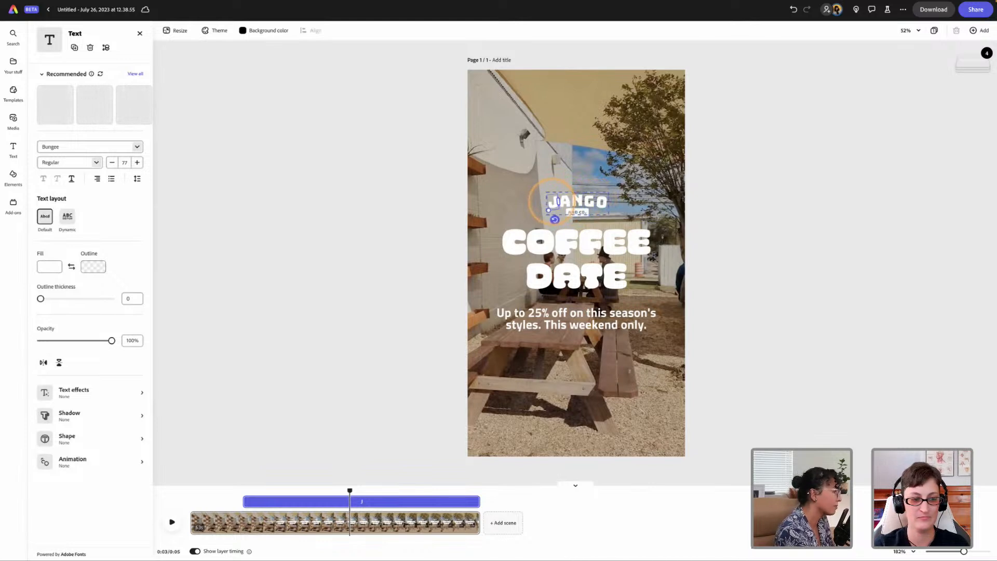
{"action": "left_click", "coordinate": [566, 203]}
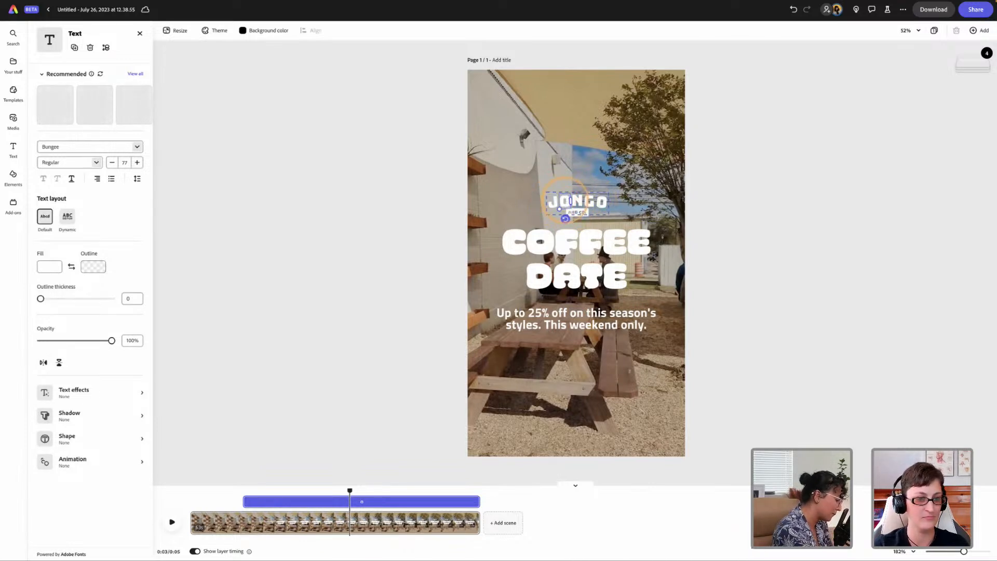
{"action": "left_click", "coordinate": [578, 201]}
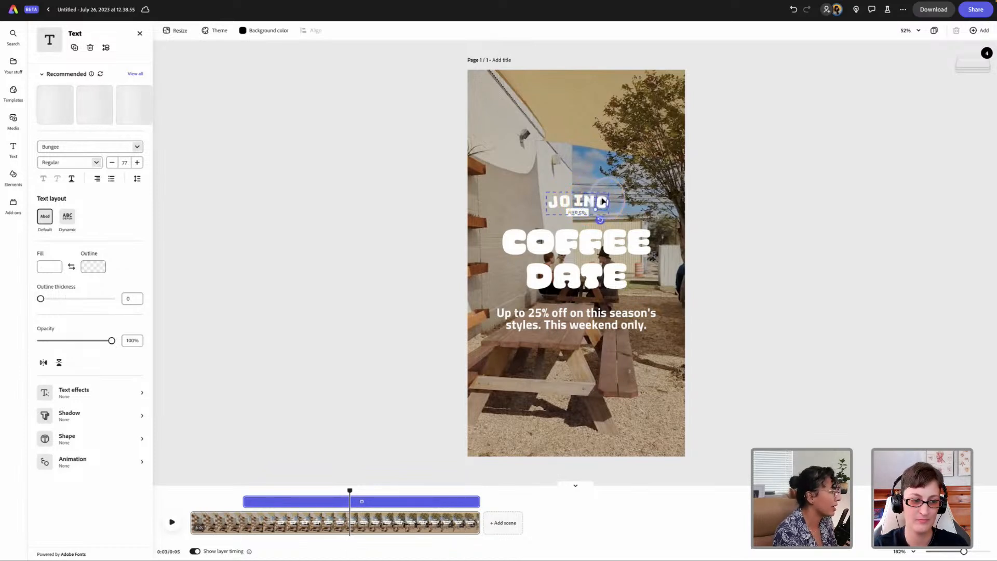
{"action": "key", "text": "Delete"}
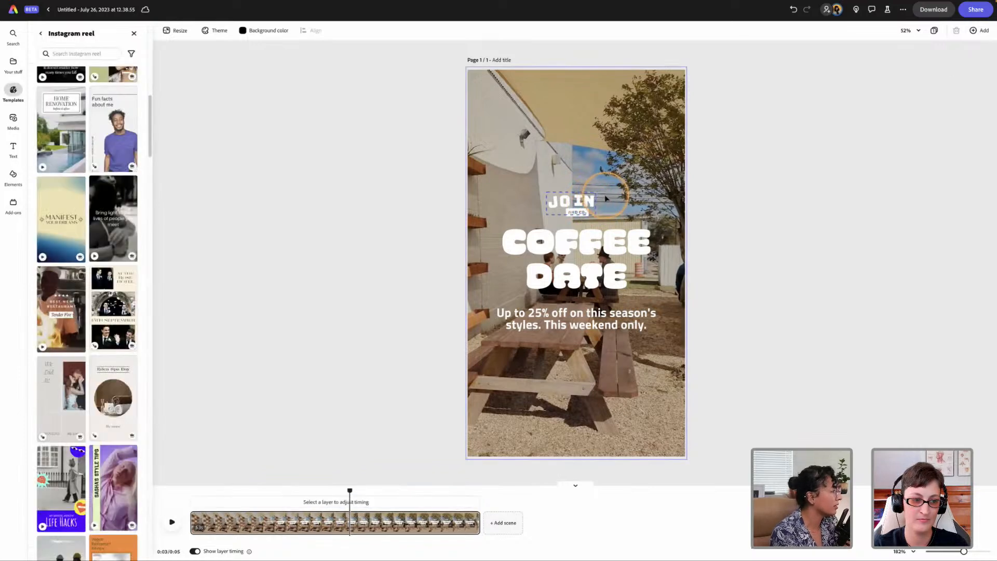
Reposition the letters of JOIN so that they are evenly spaced
{"action": "left_click", "coordinate": [578, 200]}
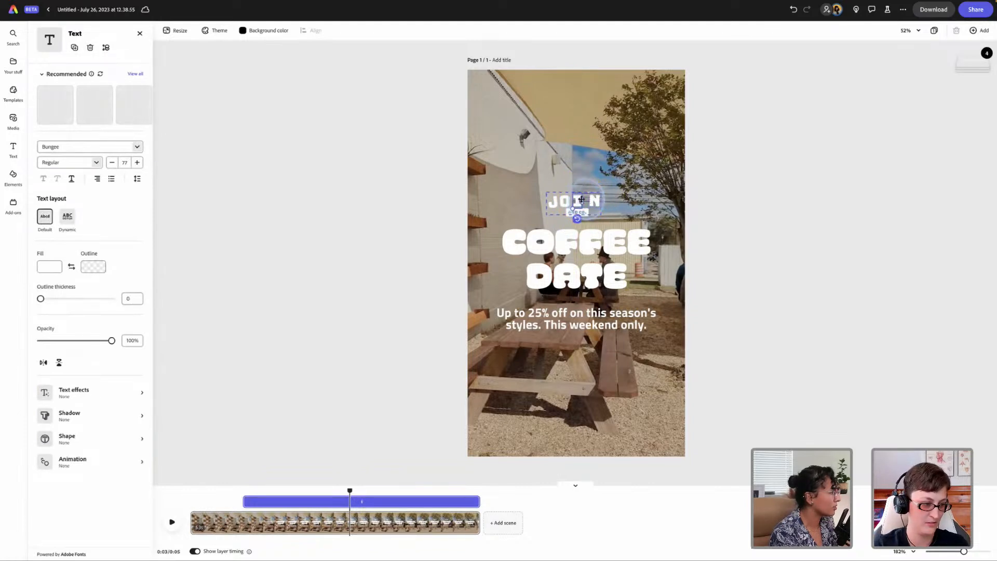
{"action": "left_click", "coordinate": [569, 203]}
{"action": "left_click", "coordinate": [567, 202]}
{"action": "left_click_drag", "start_coordinate": [565, 203], "coordinate": [570, 203]}
Replace the small AND CO. label under JOIN with "US ON"
{"action": "left_click", "coordinate": [576, 212]}
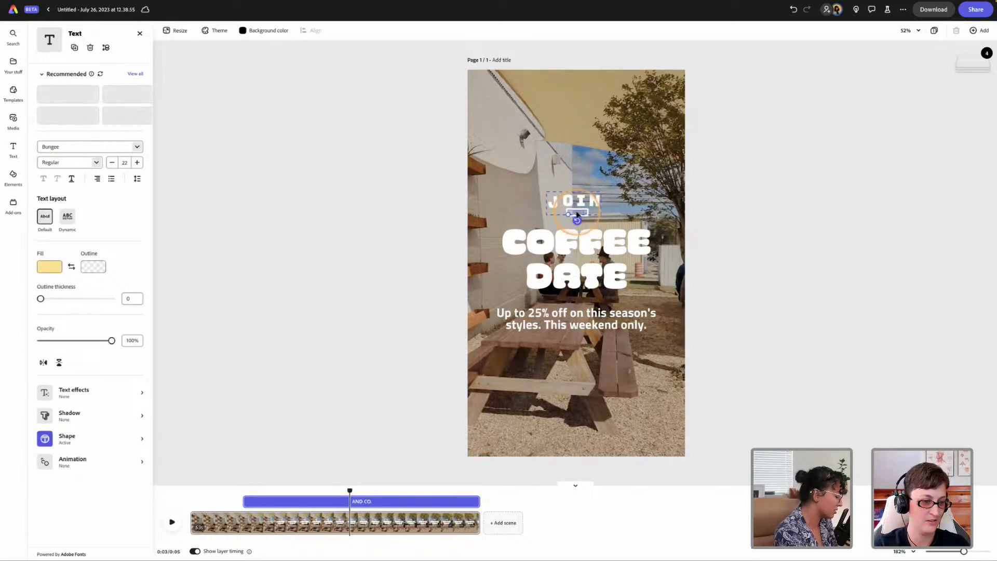
{"action": "left_click", "coordinate": [582, 212]}
{"action": "left_click_drag", "start_coordinate": [582, 212], "coordinate": [574, 212]}
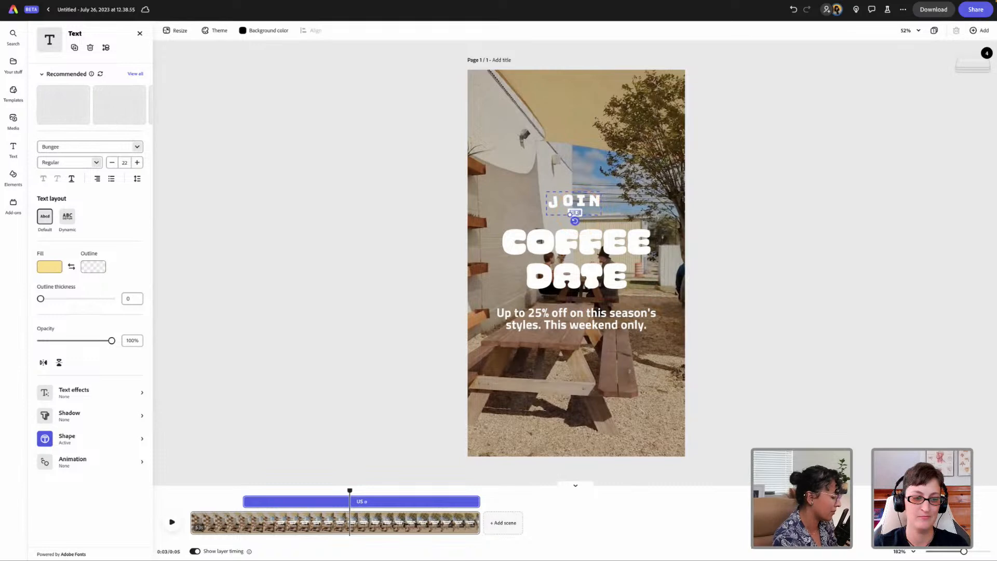
Replace the discount text below the heading with "IN AUSTIN TEXAS" and deselect it
{"action": "double_click", "coordinate": [589, 316]}
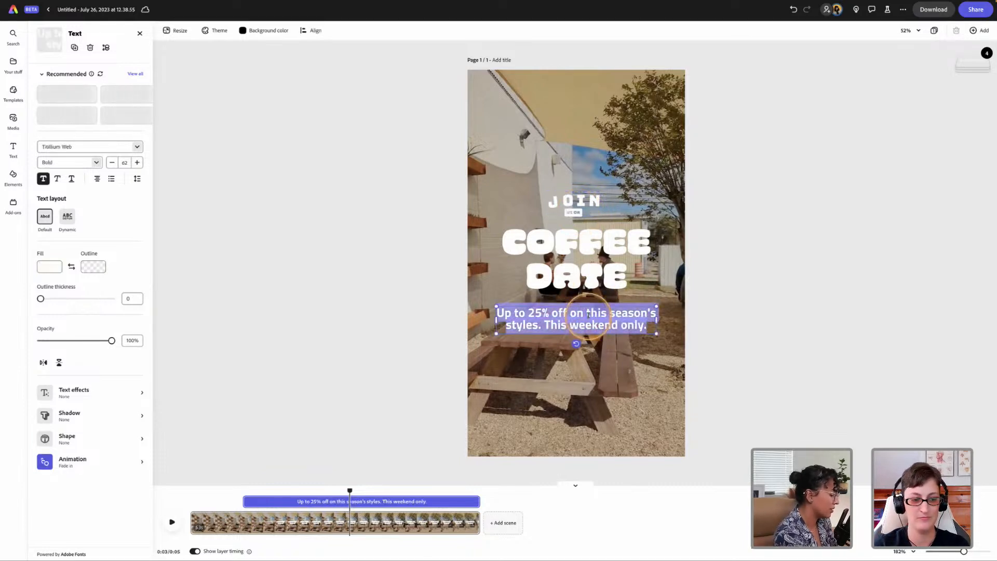
{"action": "key", "text": "BackSpace"}
{"action": "type", "text": "IN AUS"}
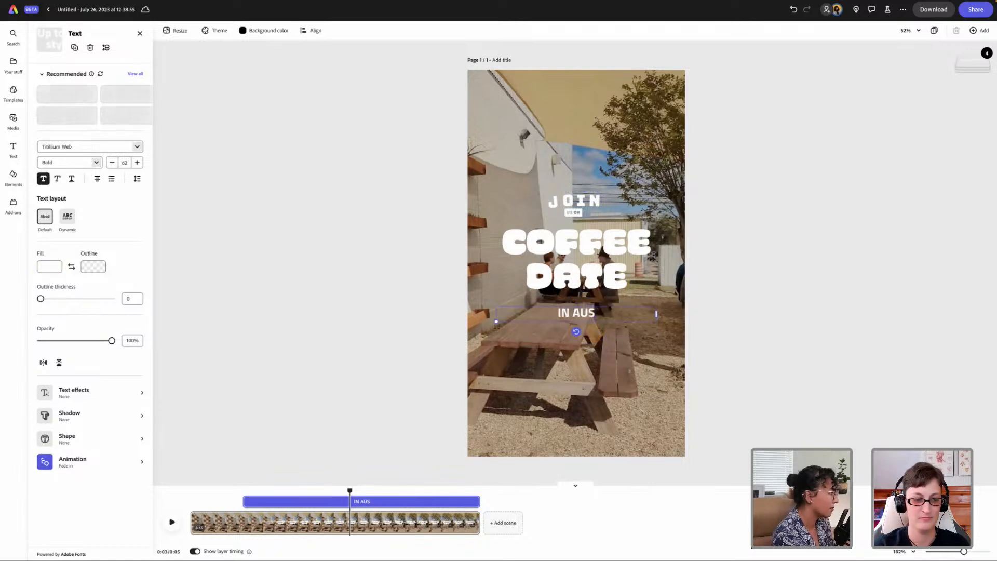
{"action": "type", "text": "TIN TE"}
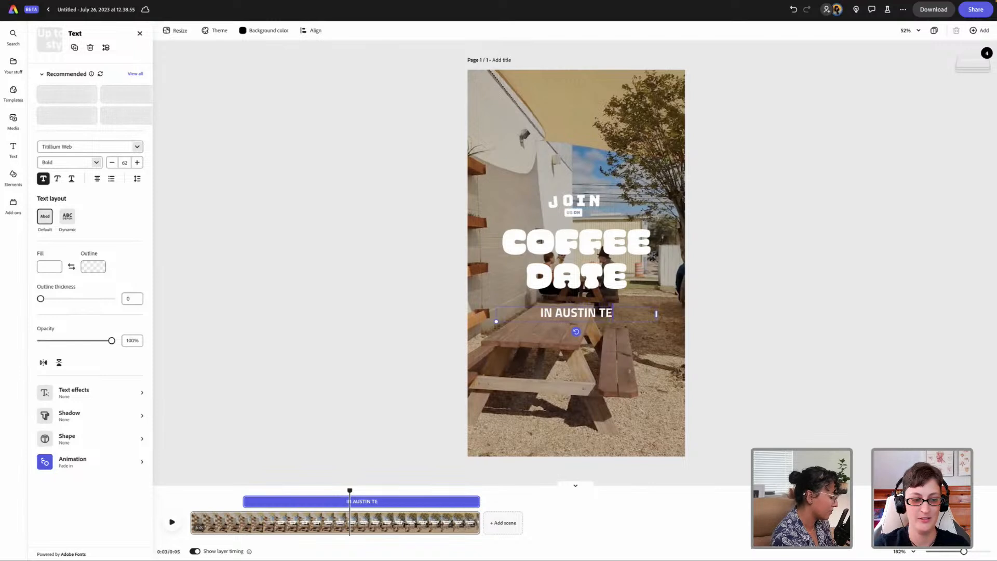
{"action": "type", "text": "XAS"}
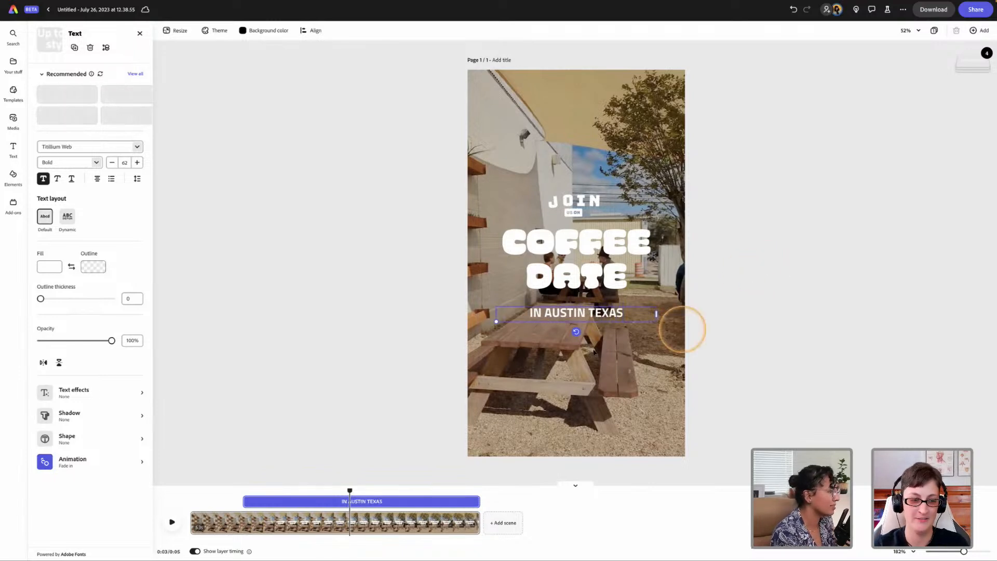
{"action": "left_click", "coordinate": [711, 297]}
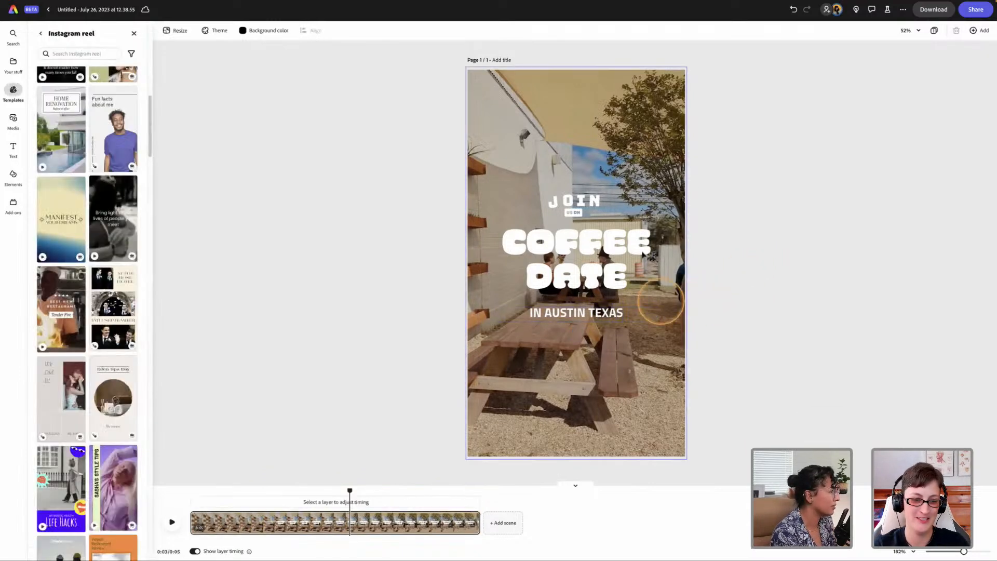
Ungroup the JOIN and US ON lettering and select the Coffee Date heading
{"action": "left_click", "coordinate": [583, 244]}
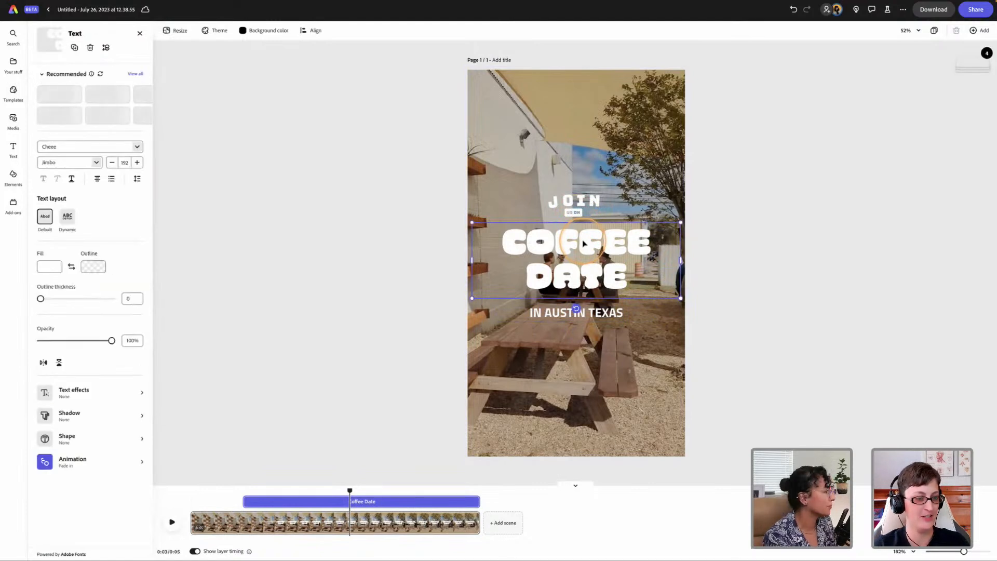
{"action": "left_click", "coordinate": [580, 203]}
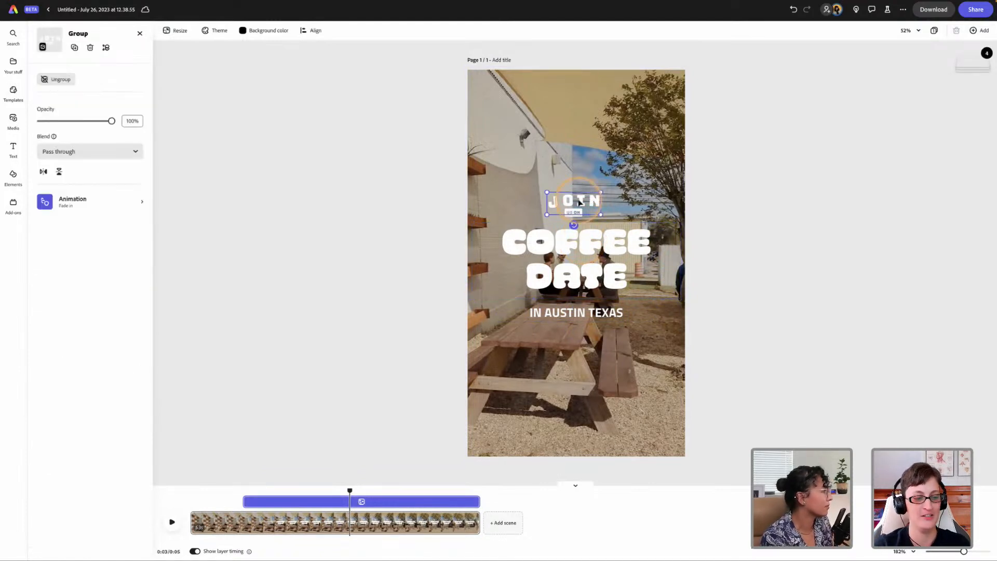
{"action": "left_click", "coordinate": [57, 81]}
{"action": "left_click", "coordinate": [638, 212]}
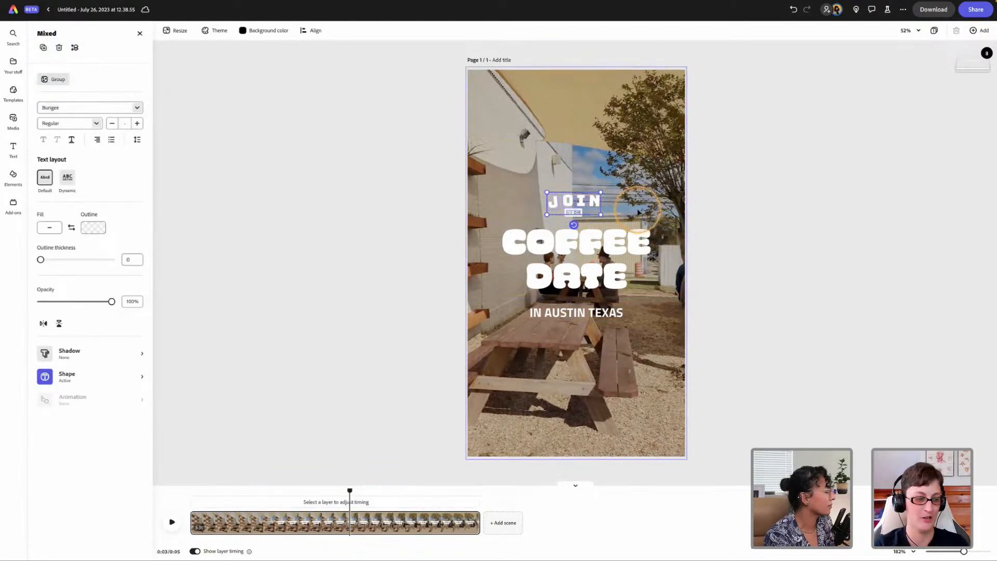
{"action": "left_click", "coordinate": [597, 259]}
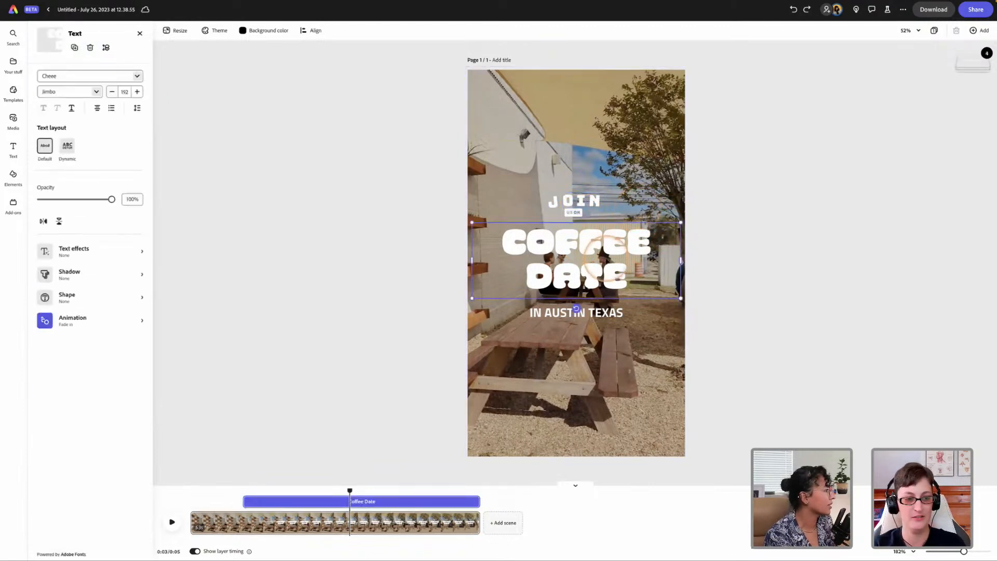
{"action": "left_click", "coordinate": [84, 365]}
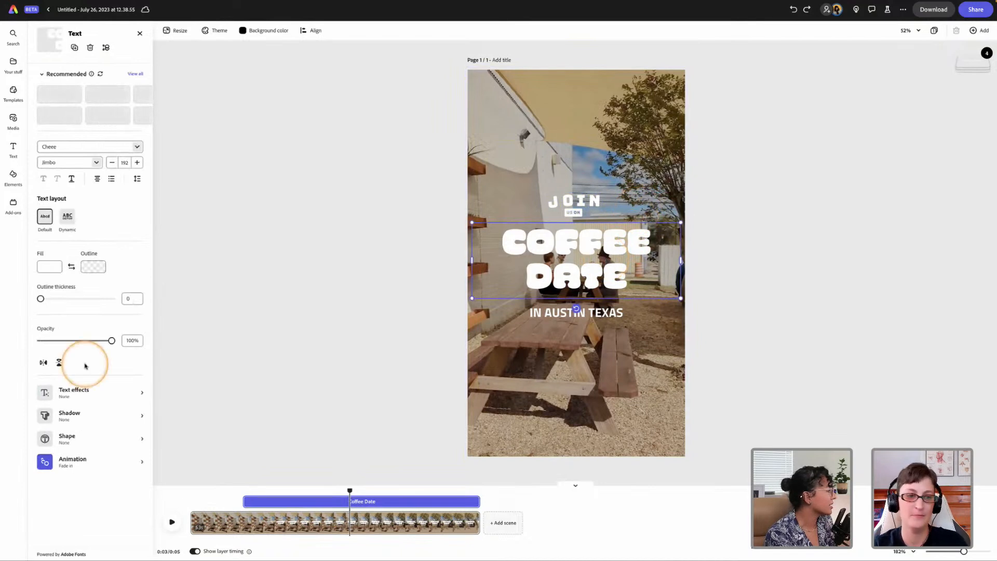
Review the Coffee Date heading's text effects and its in, looping and out animation options
{"action": "left_click", "coordinate": [86, 391]}
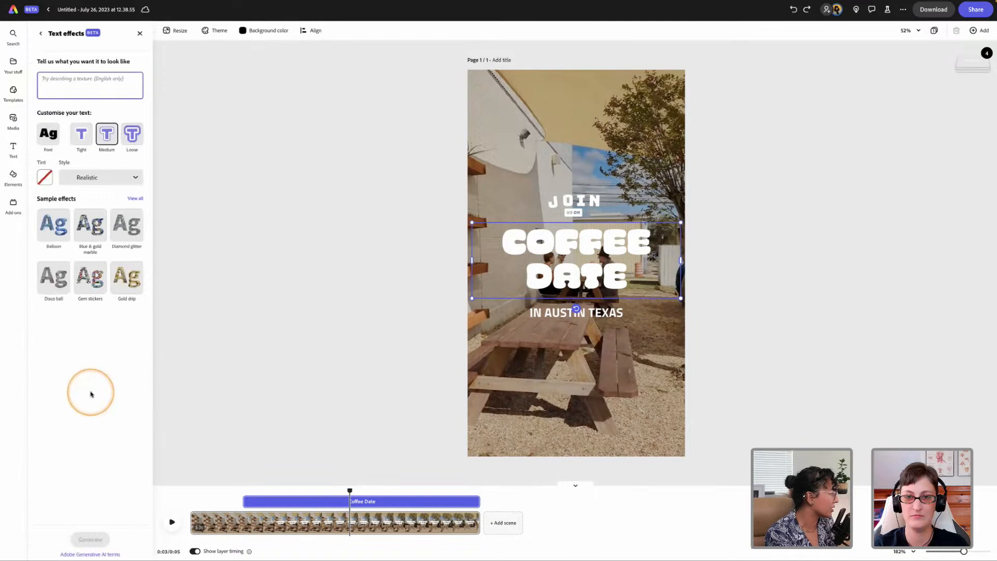
{"action": "left_click", "coordinate": [41, 33]}
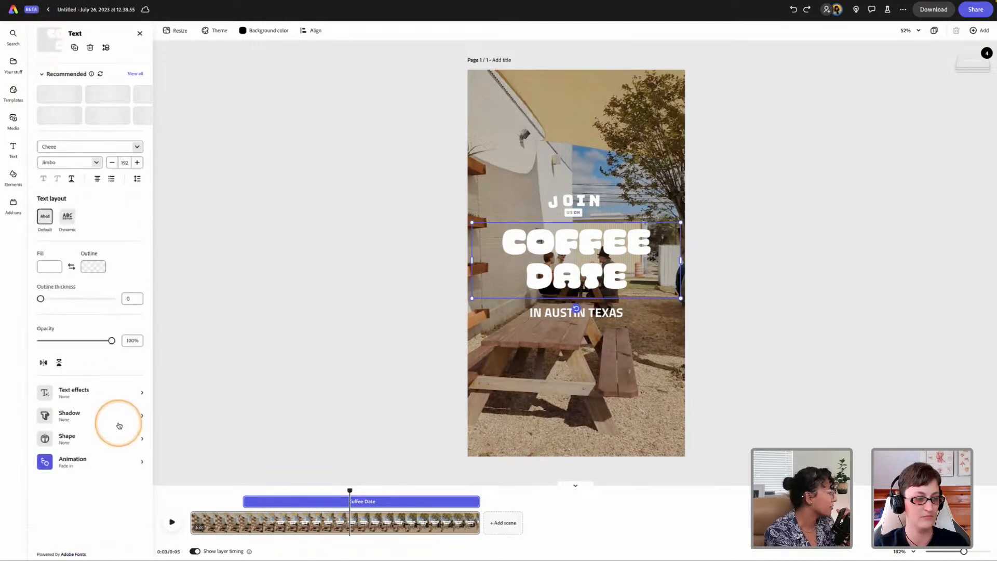
{"action": "left_click", "coordinate": [71, 462]}
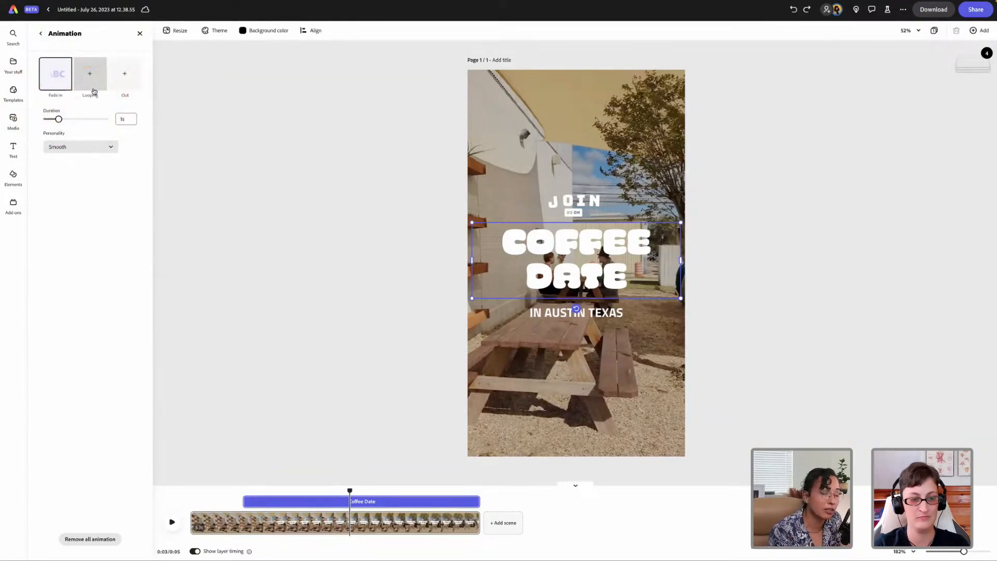
{"action": "left_click", "coordinate": [128, 84]}
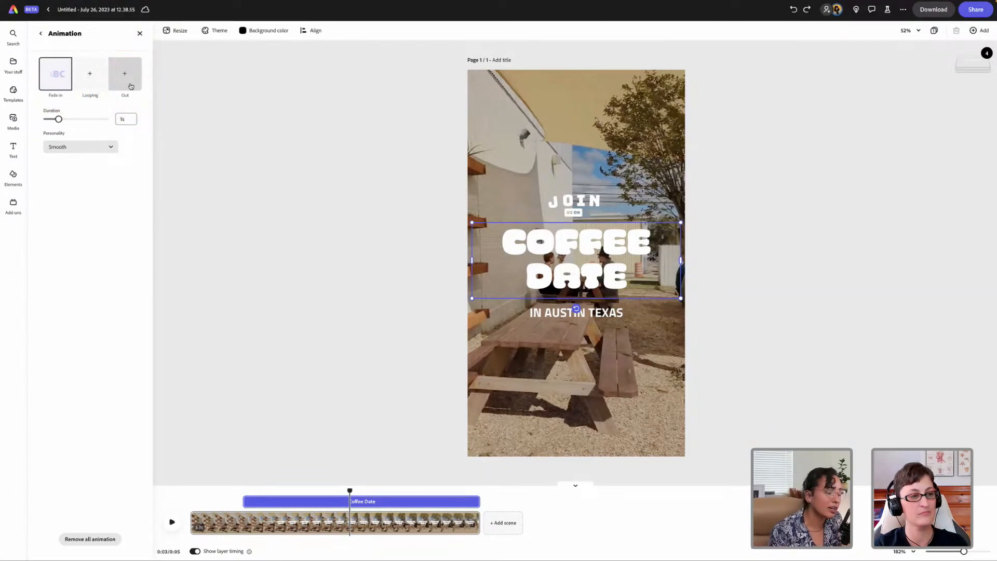
{"action": "left_click", "coordinate": [101, 71]}
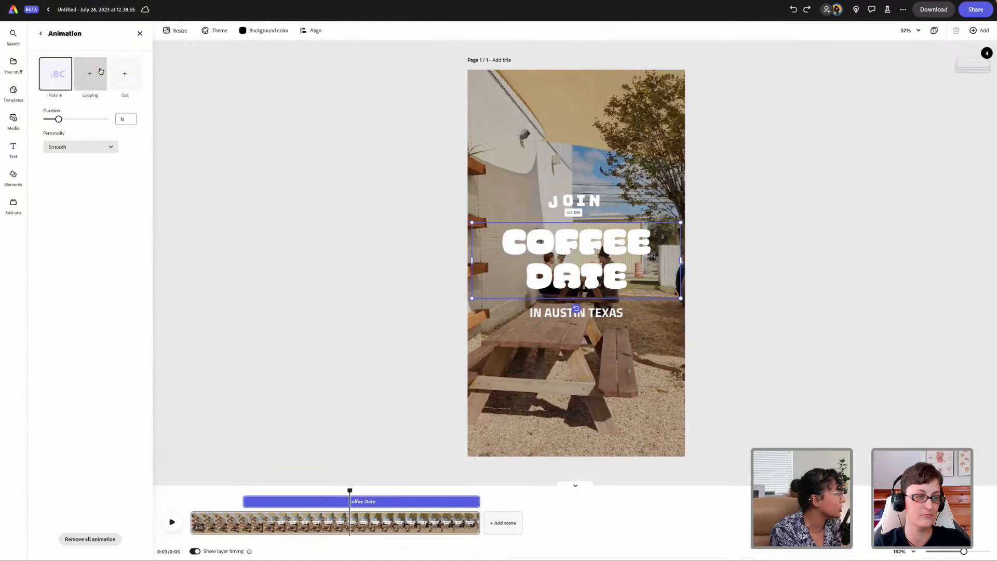
{"action": "left_click", "coordinate": [55, 74]}
{"action": "left_click", "coordinate": [92, 89]}
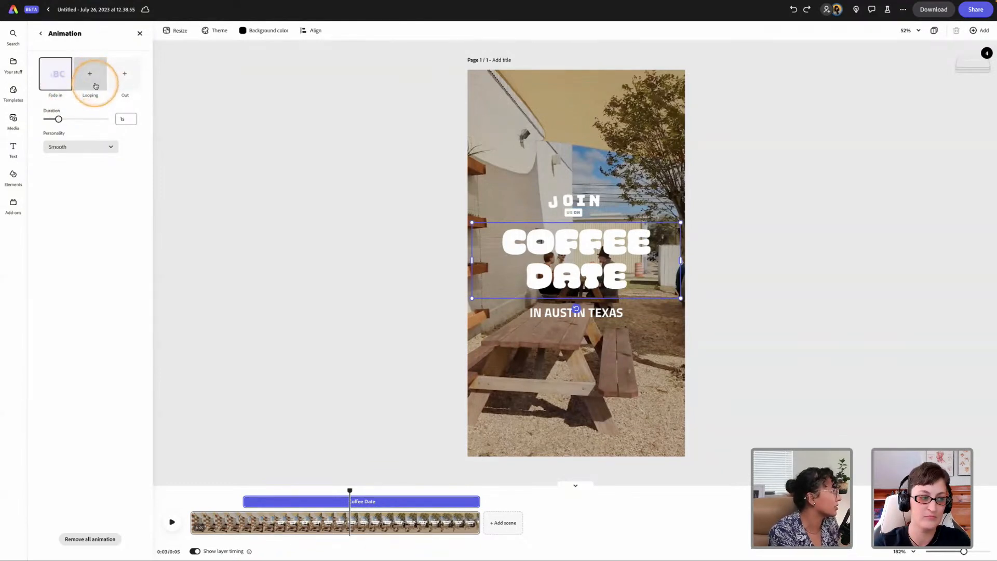
{"action": "left_click", "coordinate": [116, 83]}
{"action": "left_click", "coordinate": [56, 75]}
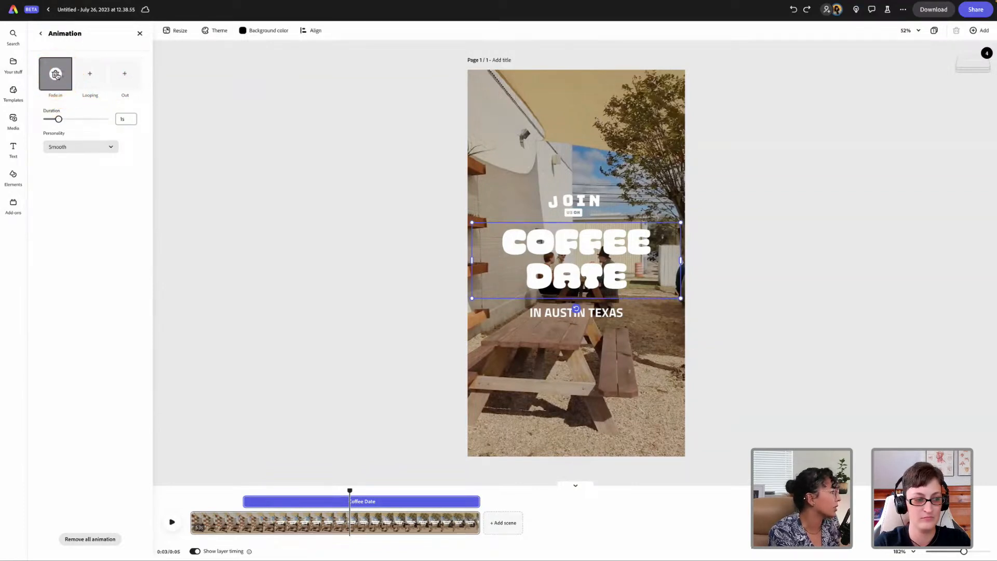
Replace the Coffee Date heading's fade-in with the Tumble in animation
{"action": "left_click", "coordinate": [56, 74]}
{"action": "left_click", "coordinate": [57, 75]}
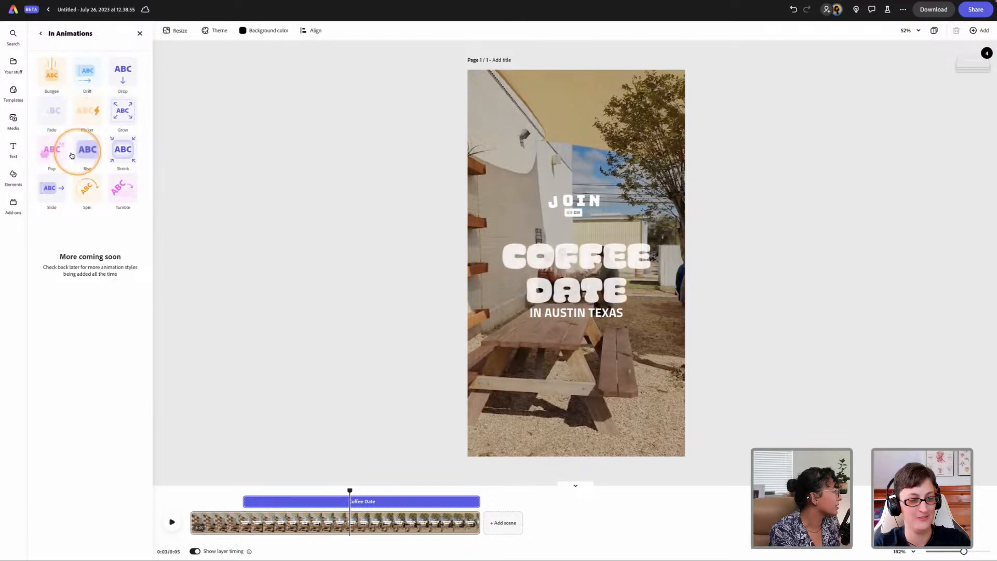
{"action": "left_click", "coordinate": [118, 189]}
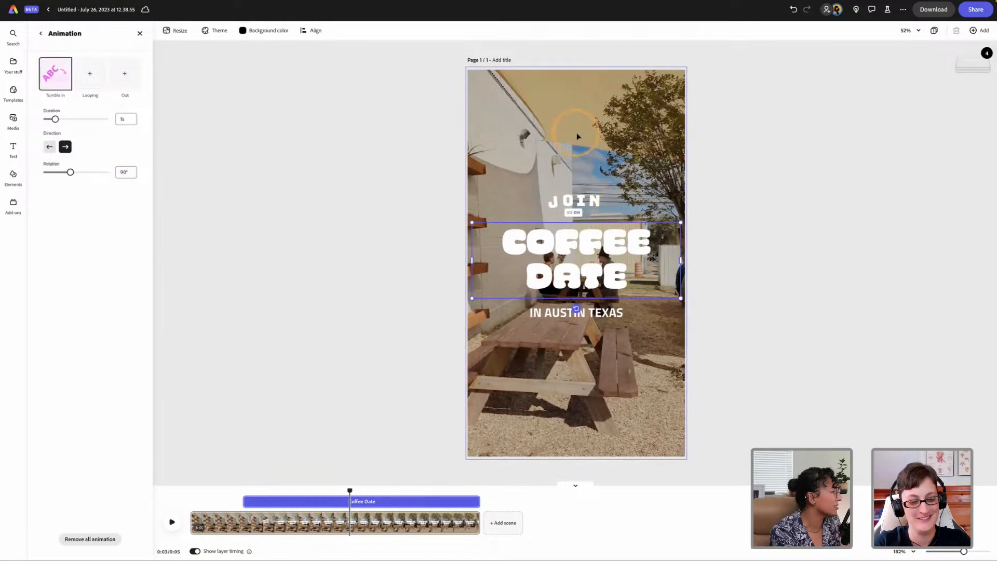
Set the heading's tumble-in duration to 1.59 s and try the left direction before restoring the right direction
{"action": "left_click", "coordinate": [500, 152]}
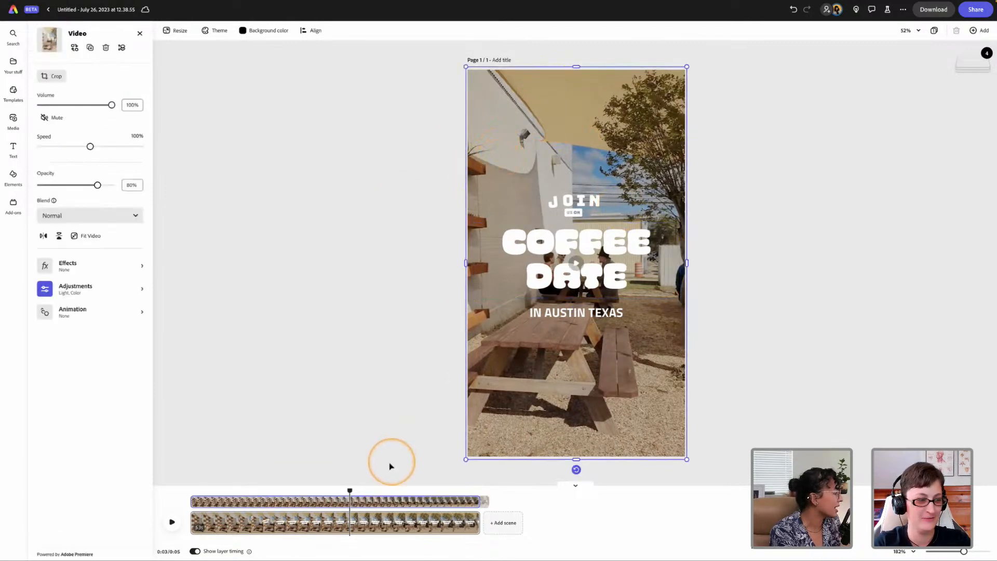
{"action": "left_click", "coordinate": [558, 248]}
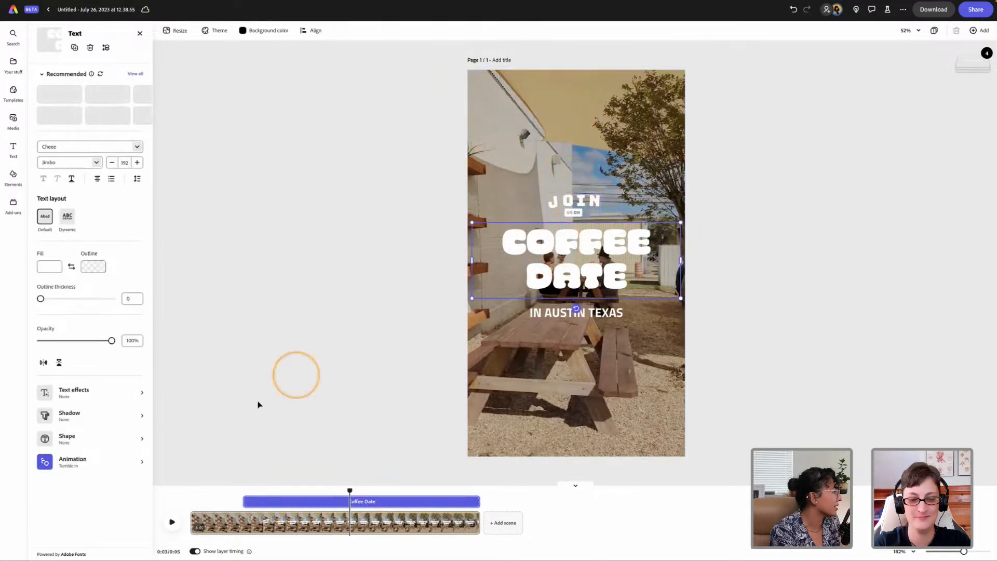
{"action": "left_click", "coordinate": [86, 462]}
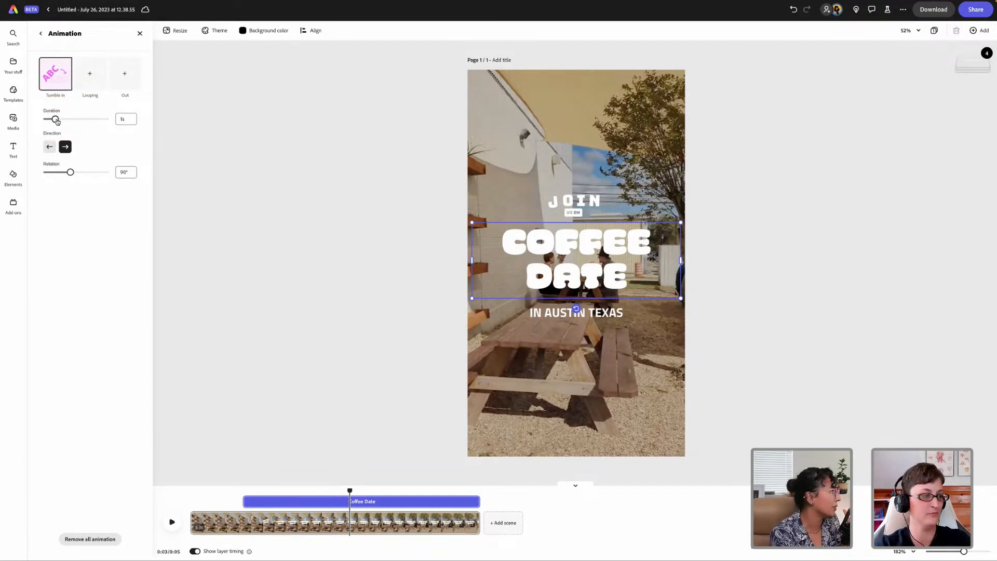
{"action": "left_click_drag", "start_coordinate": [56, 121], "coordinate": [62, 120]}
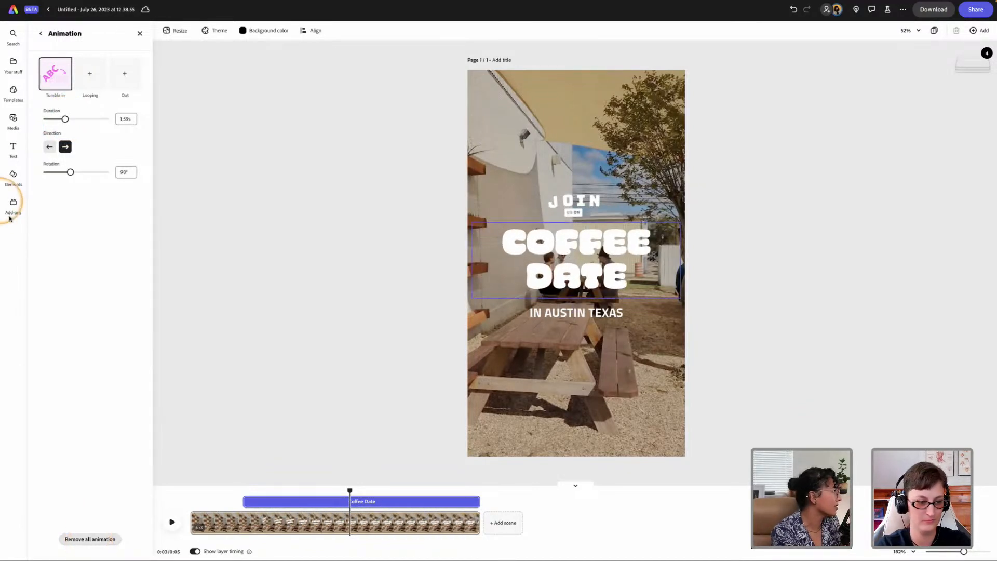
{"action": "left_click", "coordinate": [48, 148]}
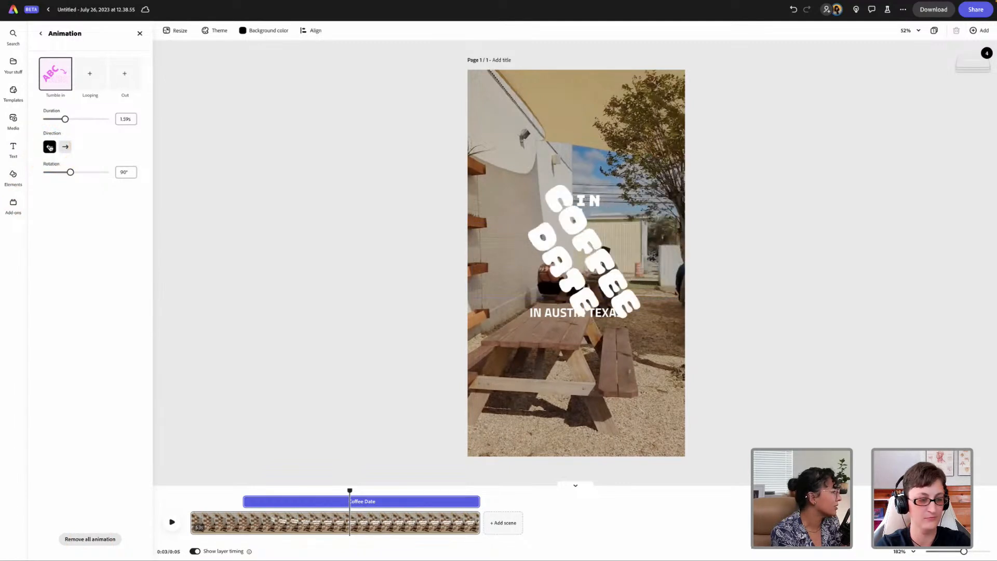
{"action": "left_click", "coordinate": [66, 148]}
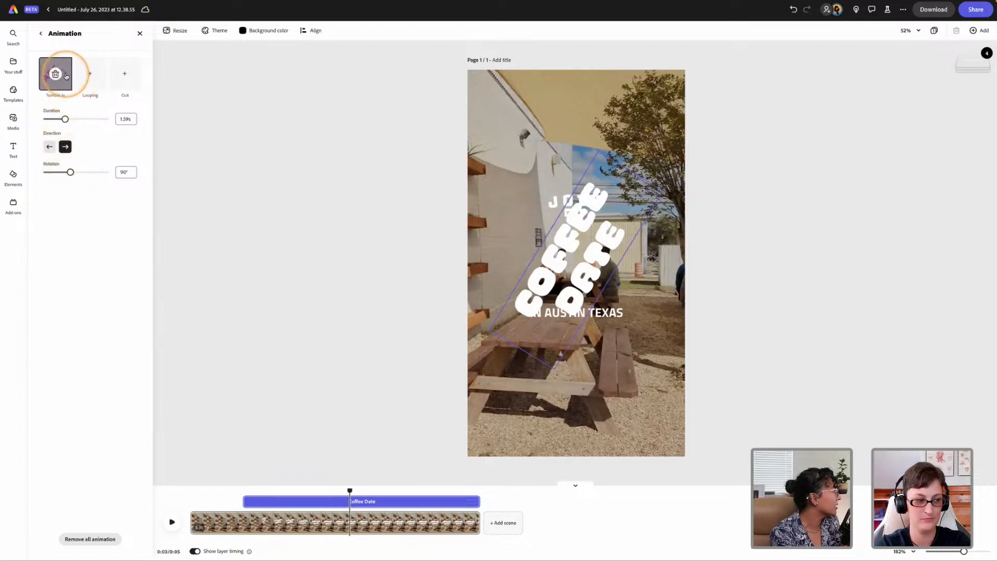
Play the reel and scrub back through the timeline to preview the heading's tumble animation
{"action": "left_click", "coordinate": [172, 522]}
{"action": "left_click_drag", "start_coordinate": [396, 491], "coordinate": [317, 495]}
{"action": "left_click", "coordinate": [339, 524]}
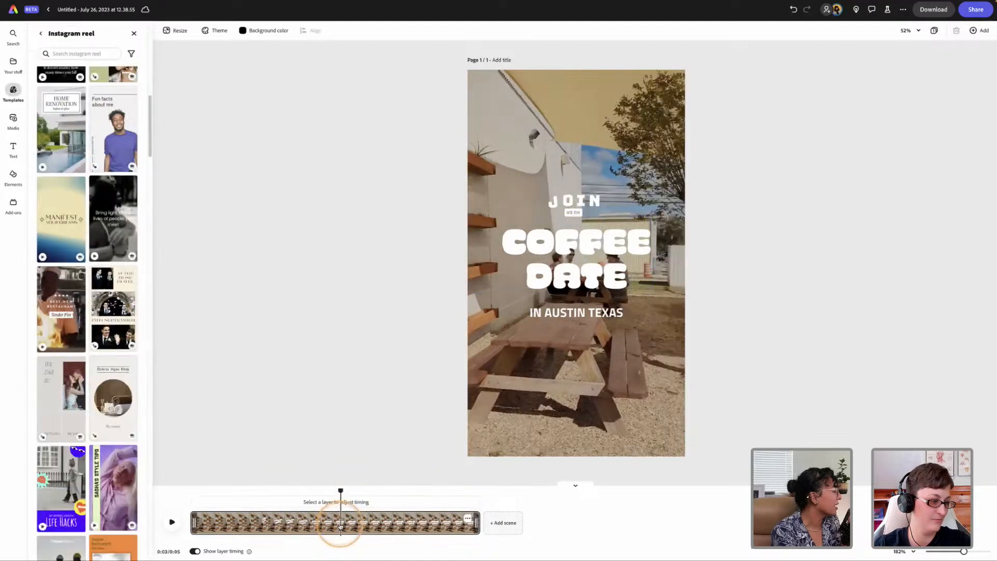
{"action": "left_click", "coordinate": [315, 526]}
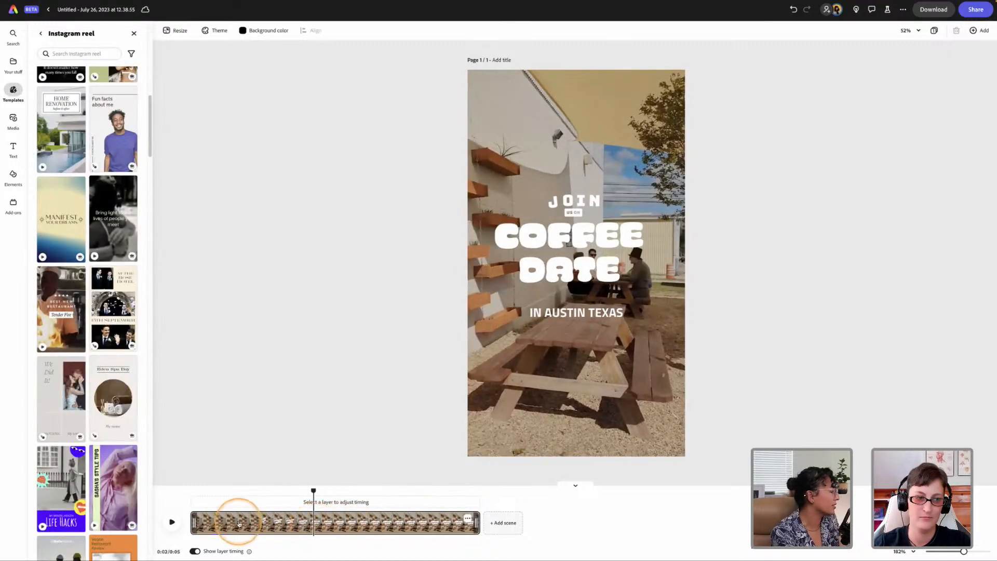
Select the background video and lower its volume to 49%
{"action": "left_click", "coordinate": [527, 375]}
{"action": "left_click", "coordinate": [527, 375]}
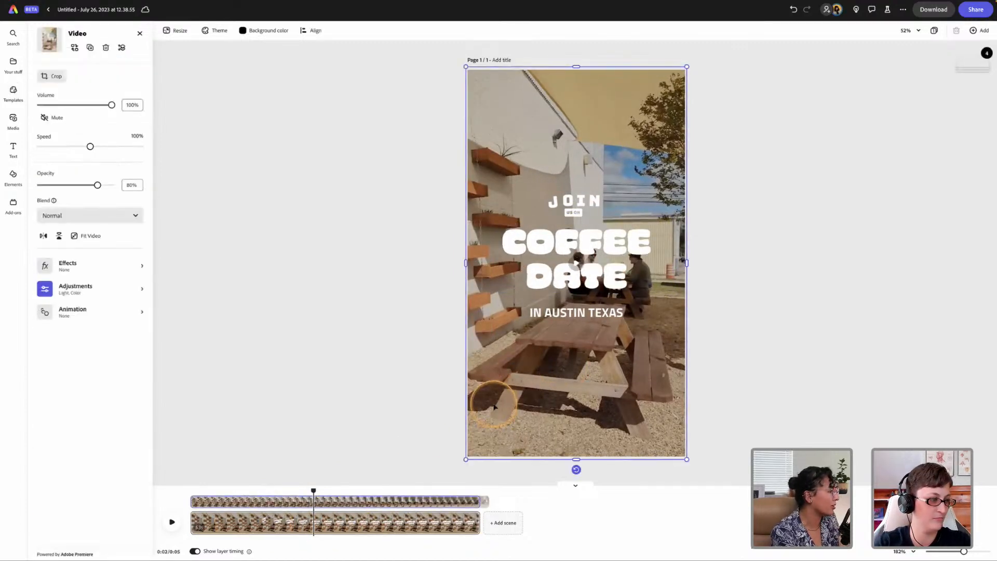
{"action": "left_click", "coordinate": [524, 375]}
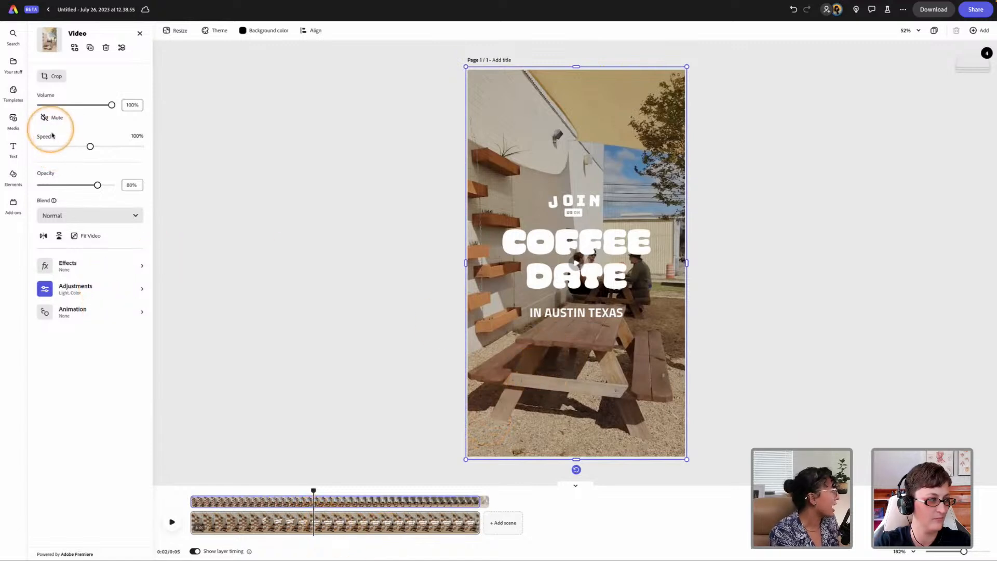
{"action": "left_click", "coordinate": [82, 106]}
{"action": "left_click_drag", "start_coordinate": [313, 490], "coordinate": [301, 493]}
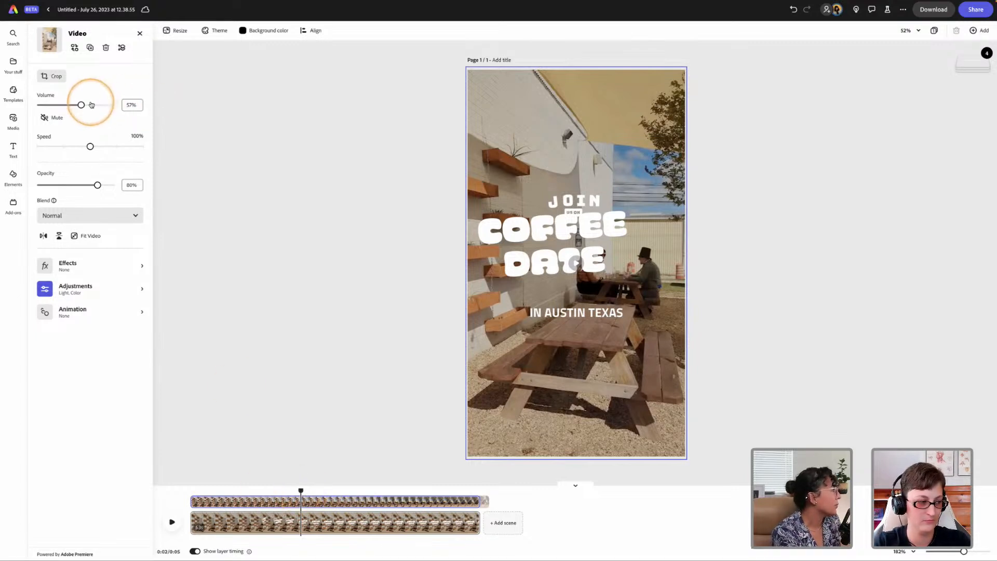
{"action": "left_click_drag", "start_coordinate": [81, 105], "coordinate": [75, 105]}
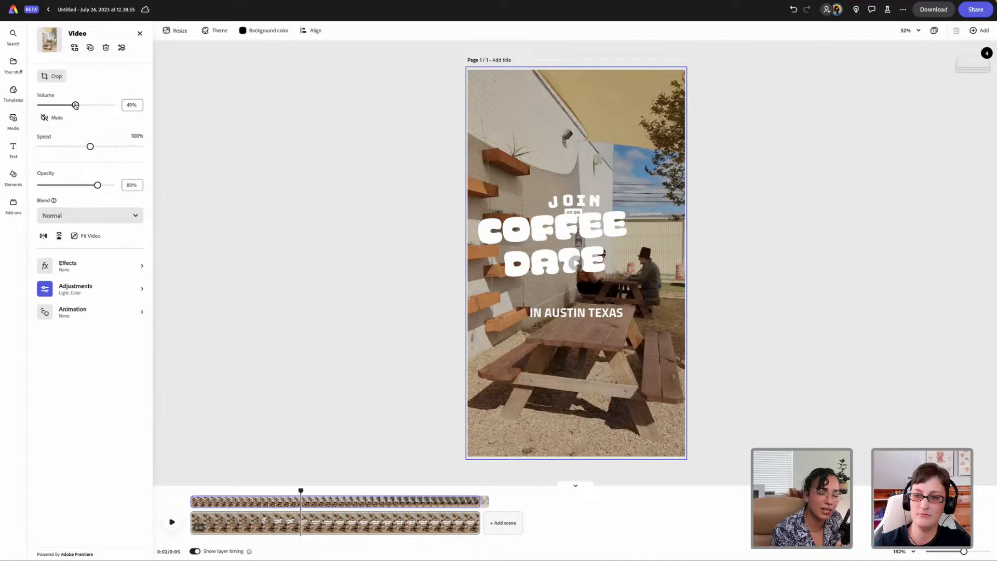
Play the reel from about the one-second mark to check the sound, and pause near the end
{"action": "left_click_drag", "start_coordinate": [301, 490], "coordinate": [242, 499]}
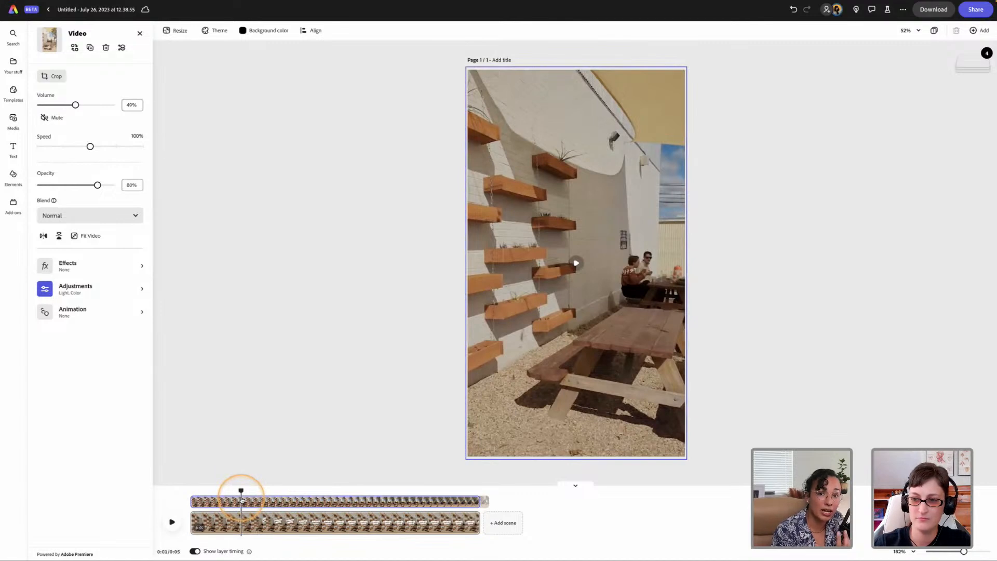
{"action": "left_click", "coordinate": [174, 523]}
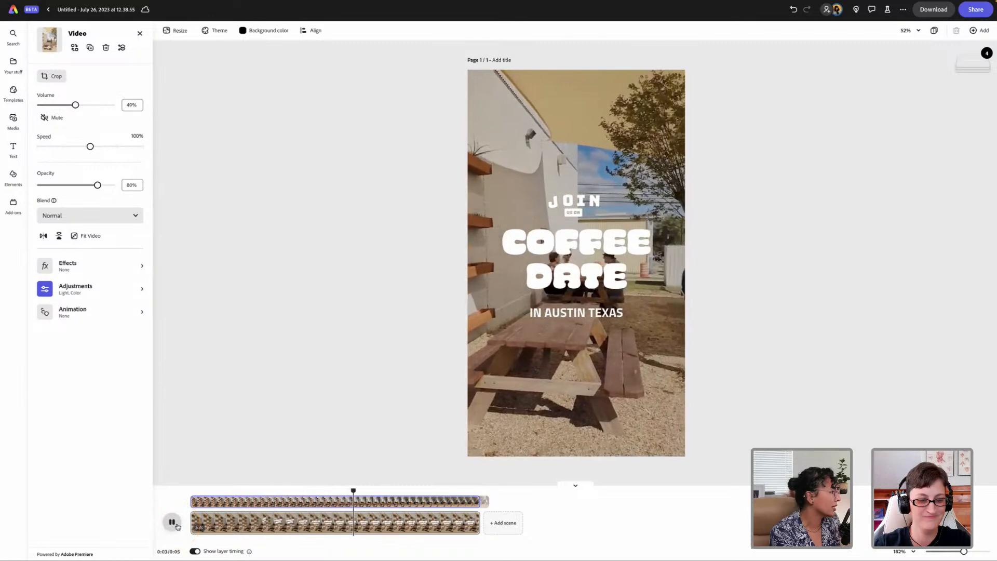
{"action": "left_click", "coordinate": [172, 522]}
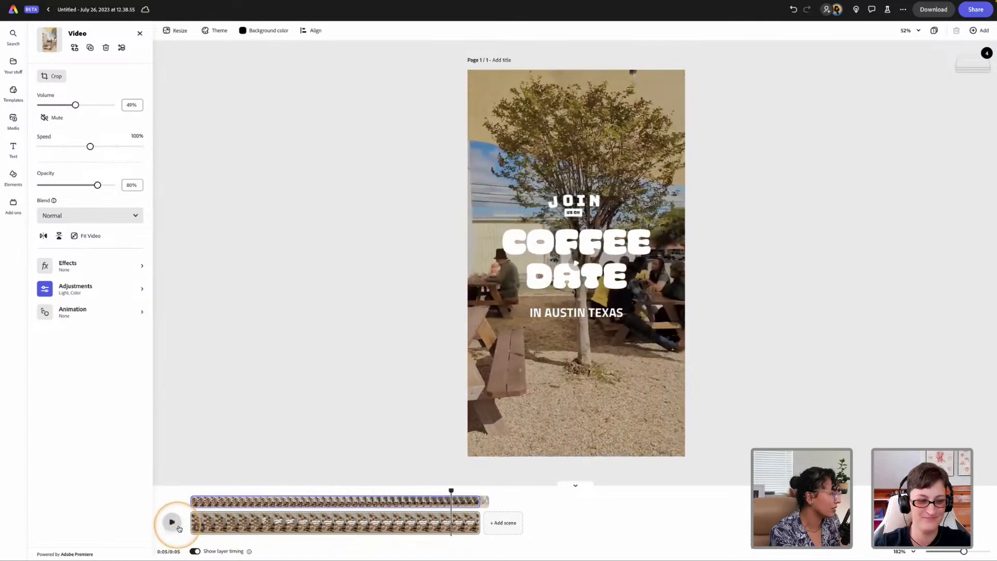
Reduce the background video's volume to 43%, play the reel from the start and return the playhead to about 3 seconds
{"action": "left_click_drag", "start_coordinate": [75, 105], "coordinate": [71, 105]}
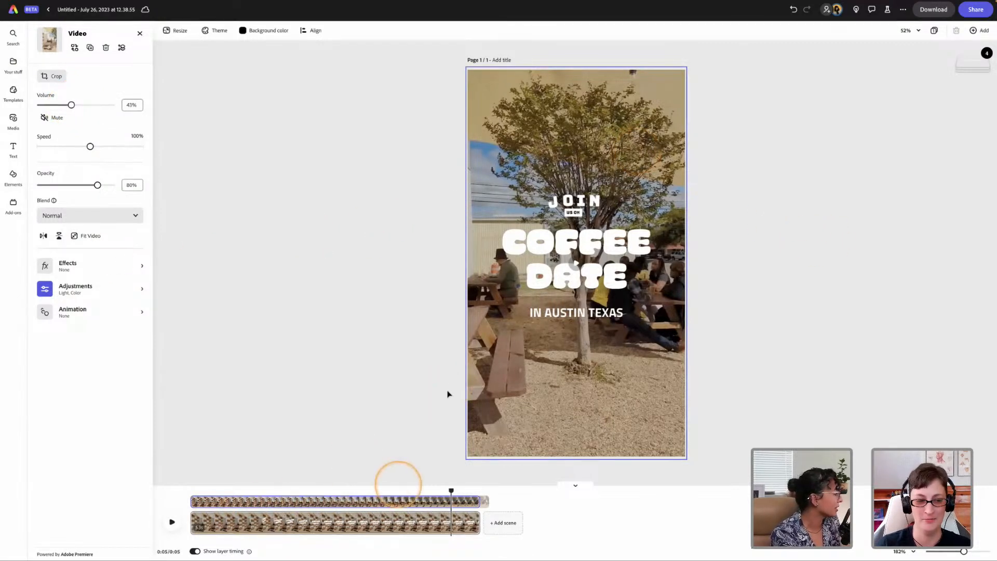
{"action": "left_click_drag", "start_coordinate": [451, 491], "coordinate": [193, 491]}
{"action": "key", "text": "space"}
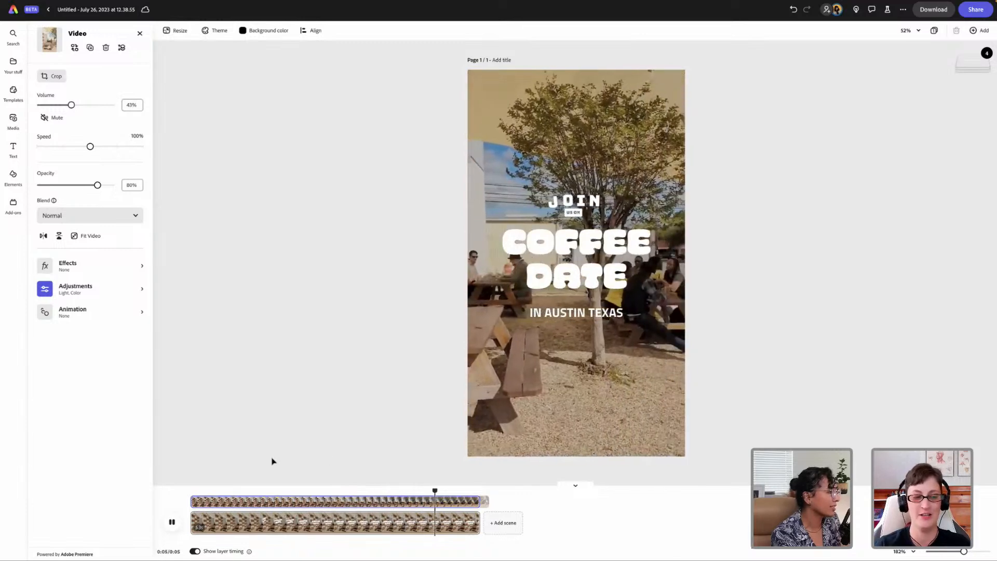
{"action": "left_click_drag", "start_coordinate": [476, 490], "coordinate": [334, 490]}
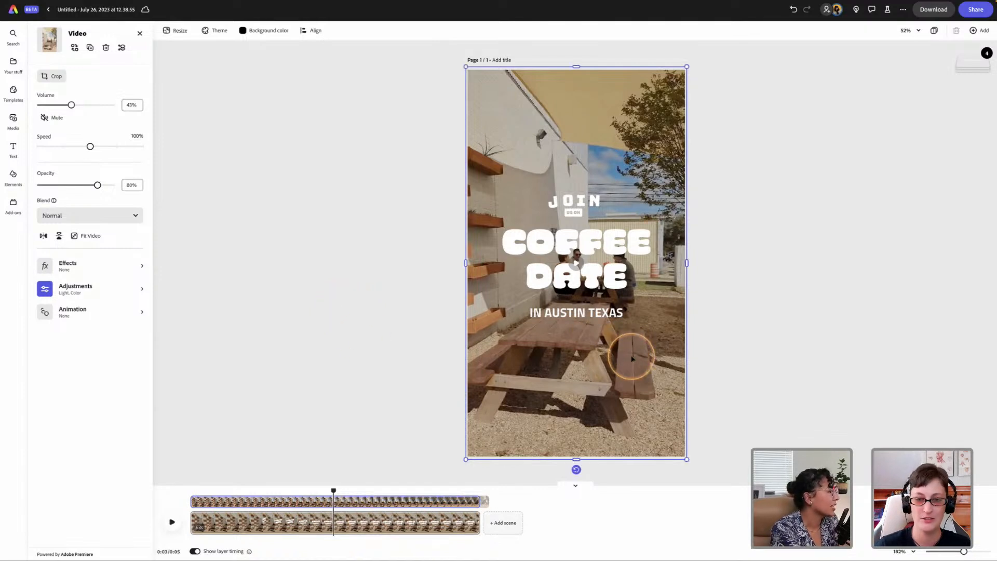
{"action": "left_click", "coordinate": [597, 253]}
{"action": "left_click", "coordinate": [587, 202]}
{"action": "left_click", "coordinate": [586, 231]}
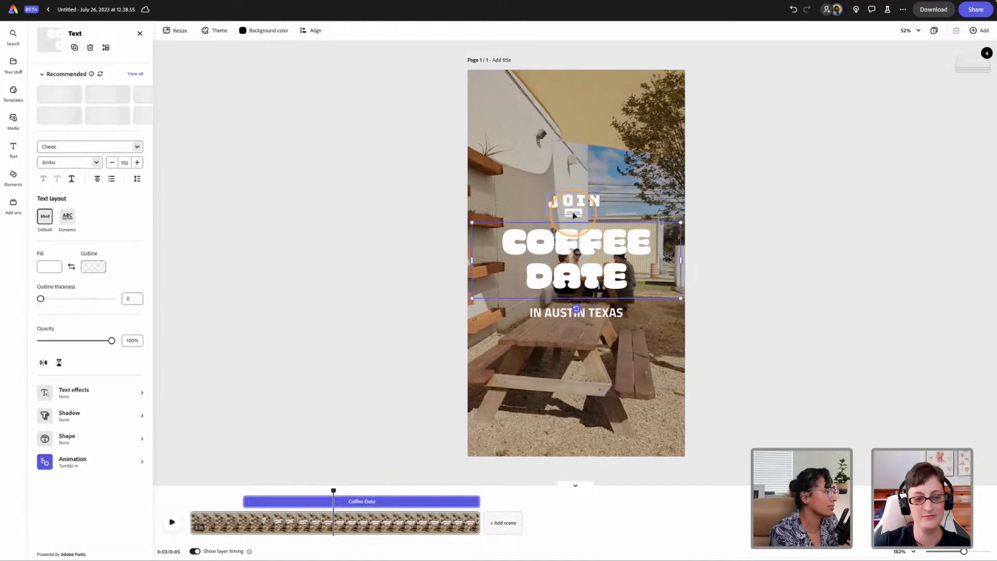
{"action": "left_click", "coordinate": [574, 216]}
{"action": "left_click", "coordinate": [590, 262], "text": "shift"}
{"action": "left_click", "coordinate": [591, 315], "text": "shift"}
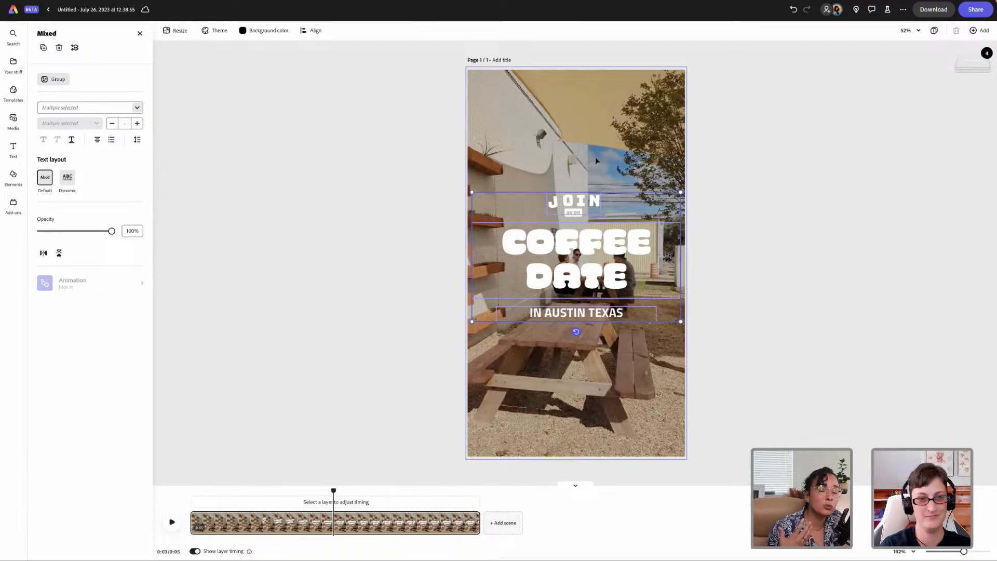
{"action": "left_click", "coordinate": [731, 142]}
{"action": "left_click", "coordinate": [652, 138]}
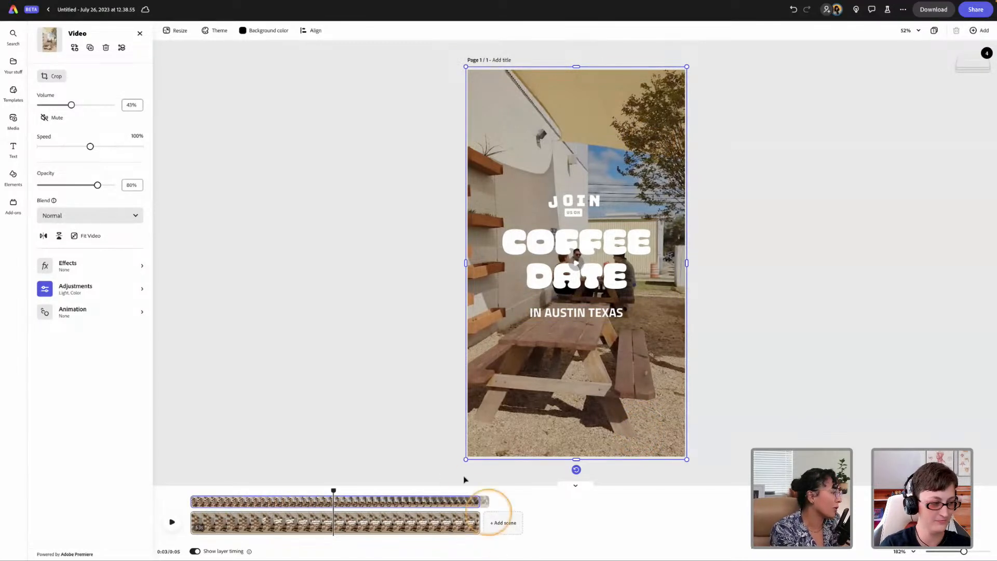
Group the JOIN, US ON, Coffee Date and IN AUSTIN TEXAS text together and move the playhead to about one second
{"action": "left_click", "coordinate": [591, 254]}
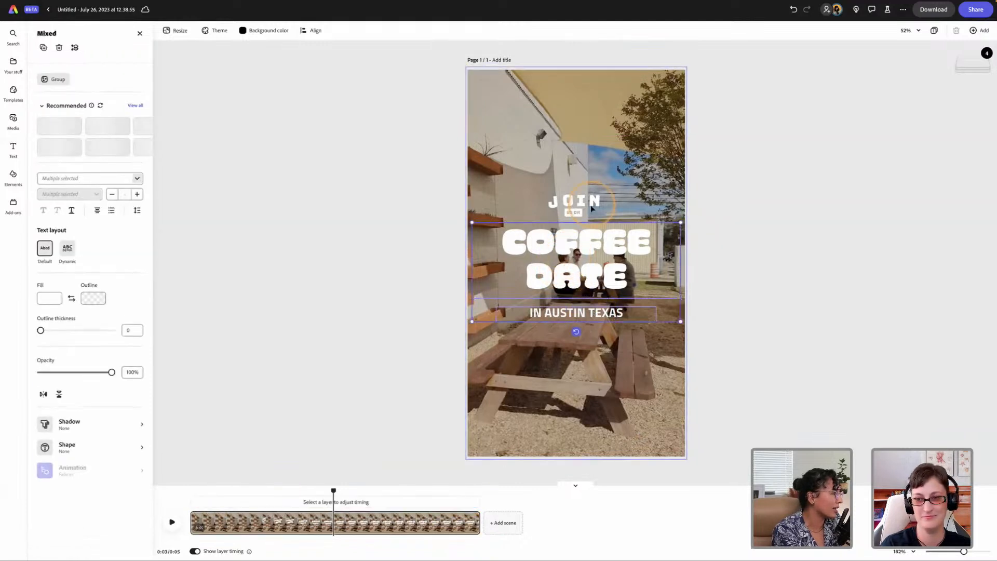
{"action": "left_click", "coordinate": [576, 217], "text": "shift"}
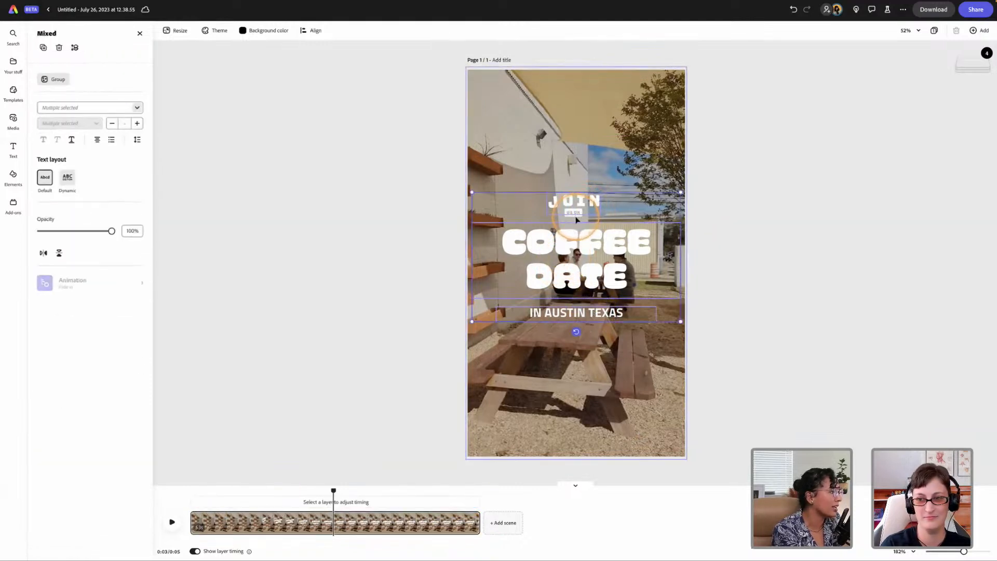
{"action": "left_click", "coordinate": [589, 207], "text": "shift"}
{"action": "left_click", "coordinate": [589, 212], "text": "shift"}
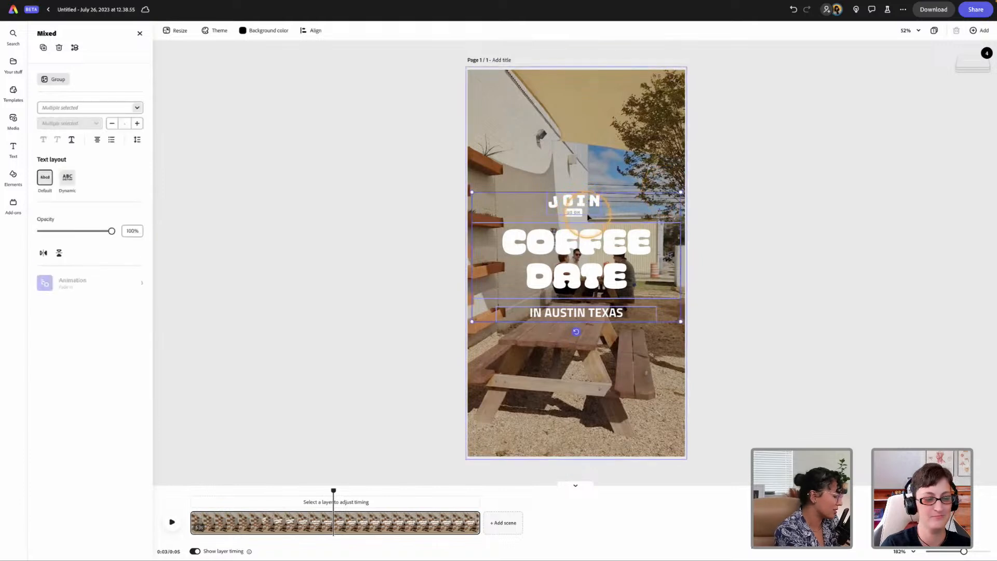
{"action": "key", "text": "ctrl+g"}
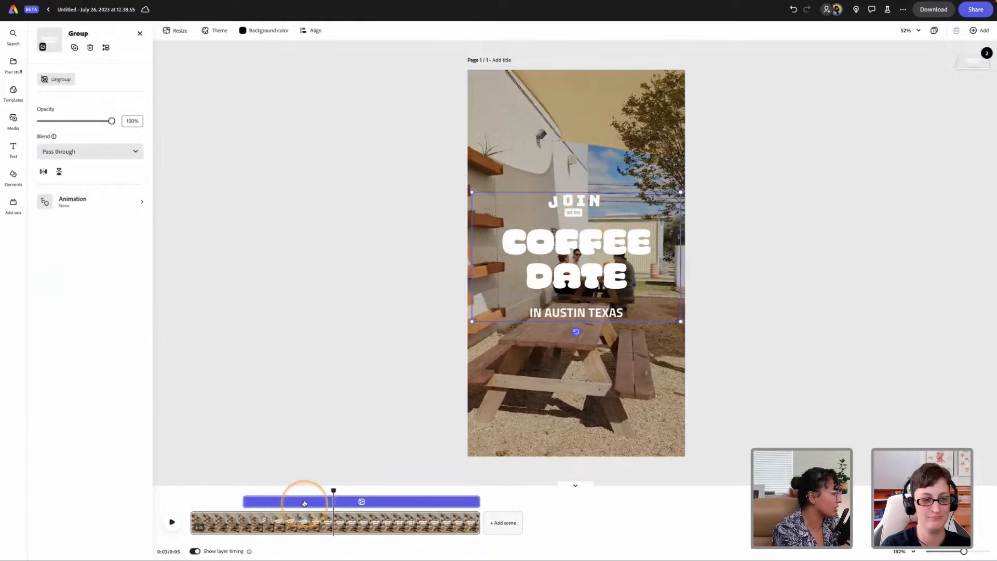
{"action": "left_click_drag", "start_coordinate": [333, 490], "coordinate": [221, 492]}
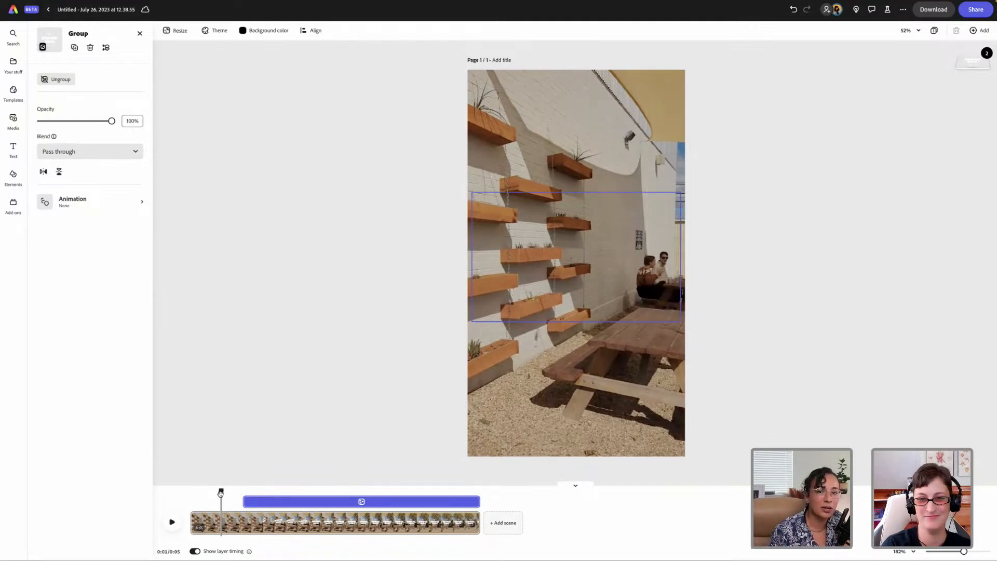
Play and scrub the reel around the start of the text group to check how its text animates in
{"action": "key", "text": "space"}
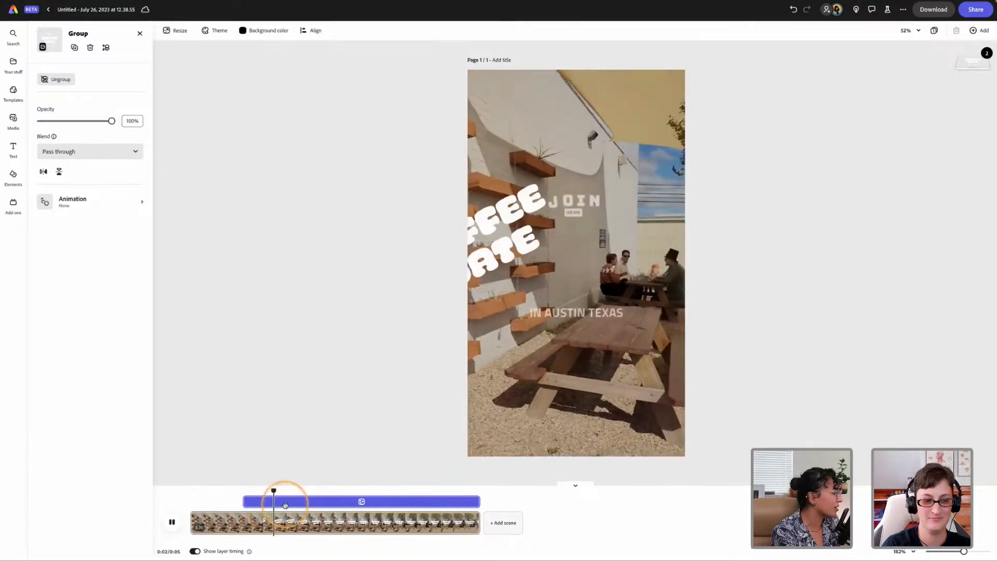
{"action": "left_click_drag", "start_coordinate": [279, 490], "coordinate": [228, 491]}
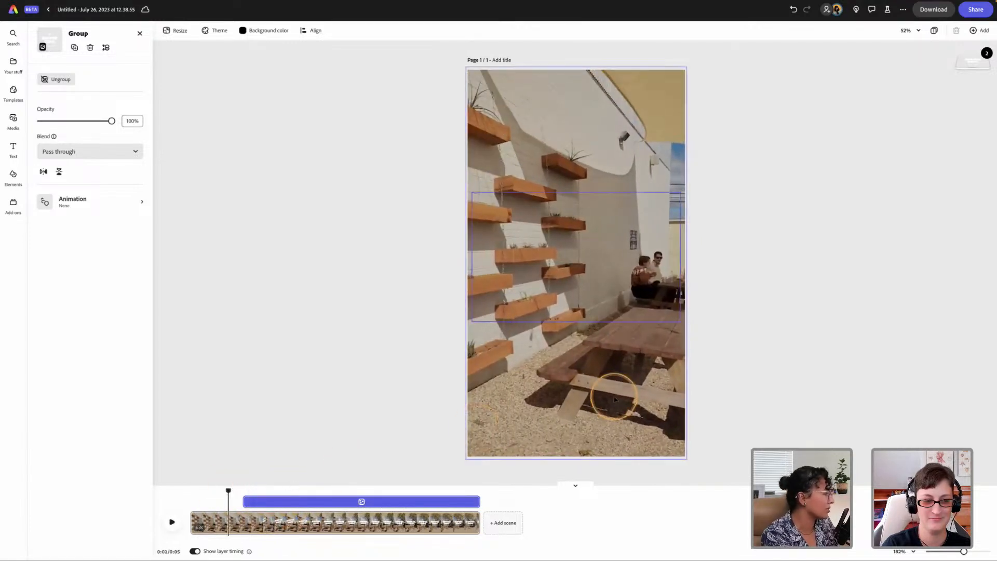
{"action": "left_click", "coordinate": [260, 513]}
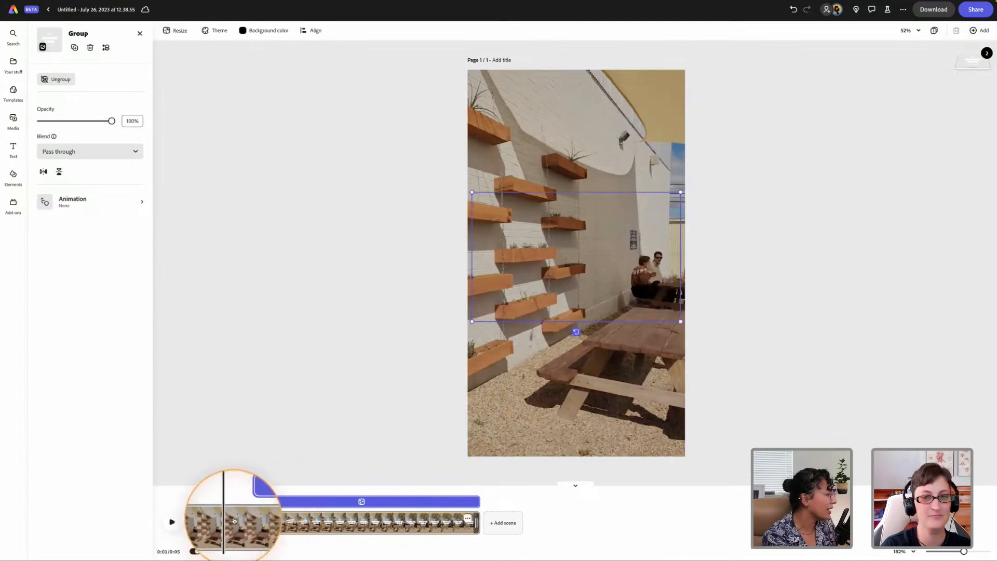
{"action": "left_click_drag", "start_coordinate": [276, 501], "coordinate": [343, 498]}
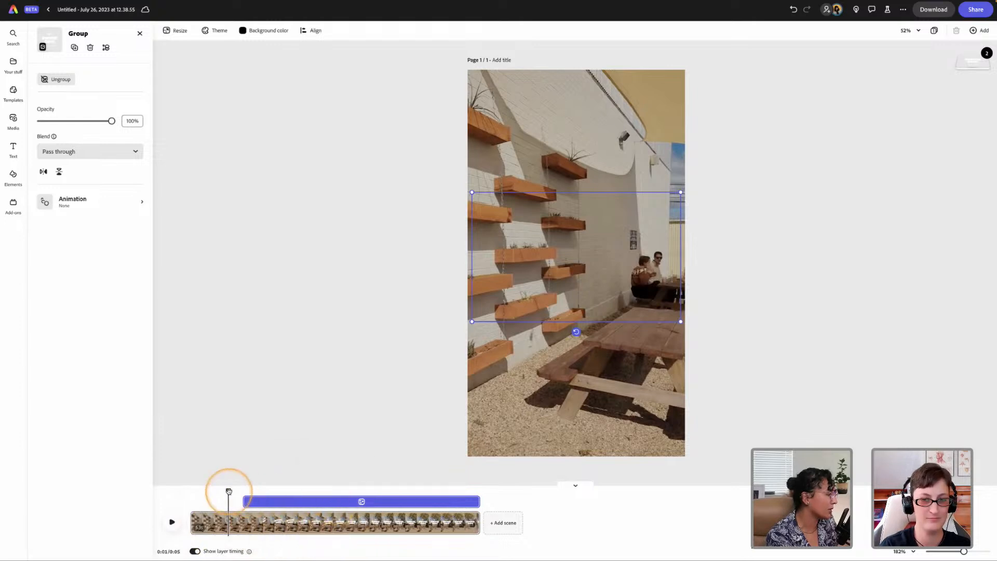
{"action": "left_click_drag", "start_coordinate": [228, 490], "coordinate": [263, 490]}
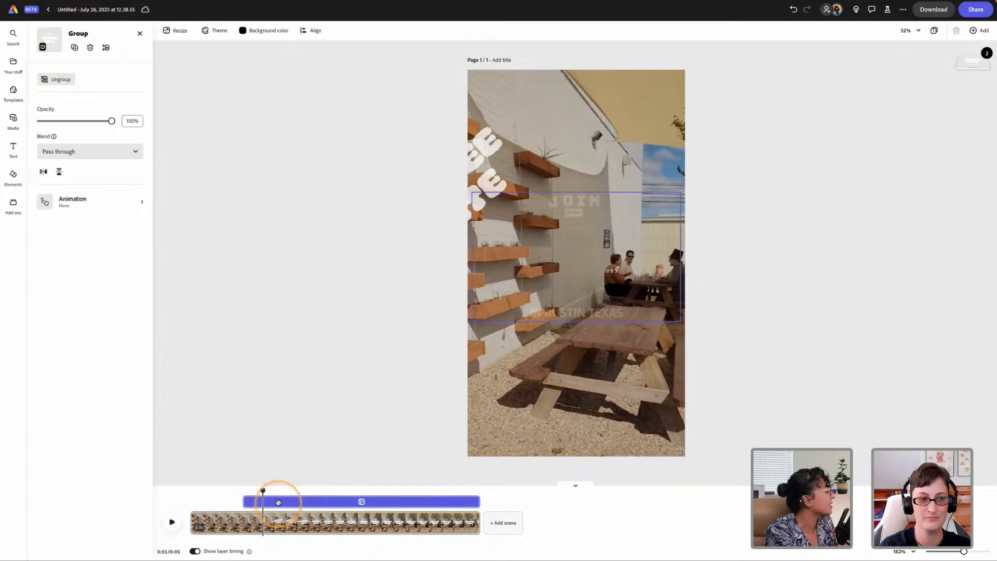
{"action": "left_click", "coordinate": [317, 501]}
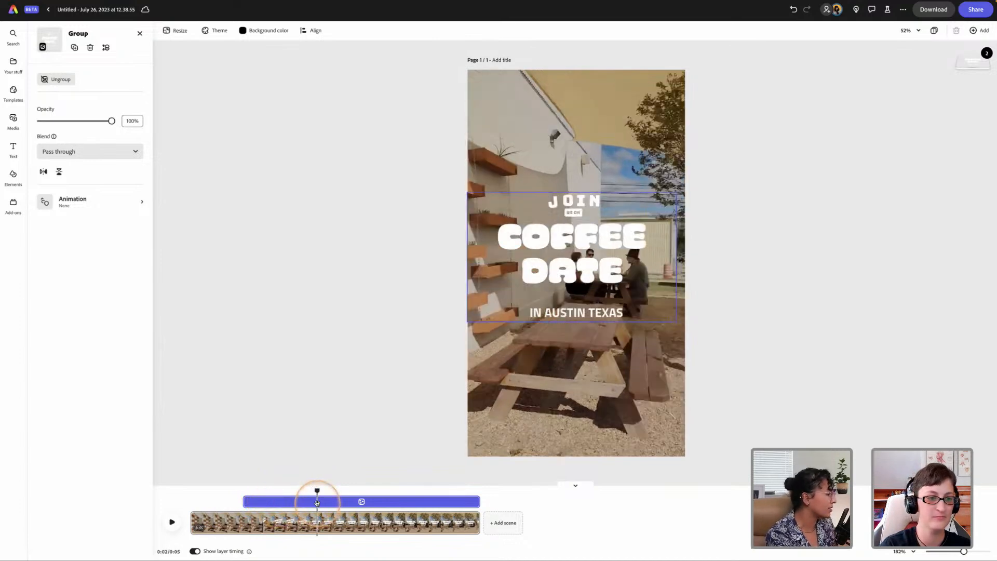
Inspect the timing layers of the Coffee Date text and the background video, and view the scene's options
{"action": "left_click", "coordinate": [615, 260]}
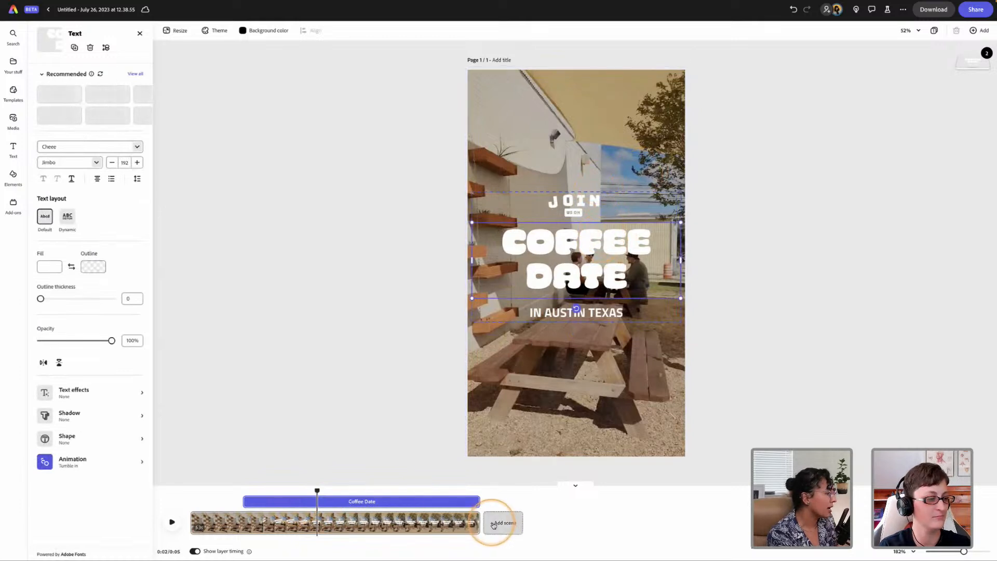
{"action": "left_click", "coordinate": [468, 519]}
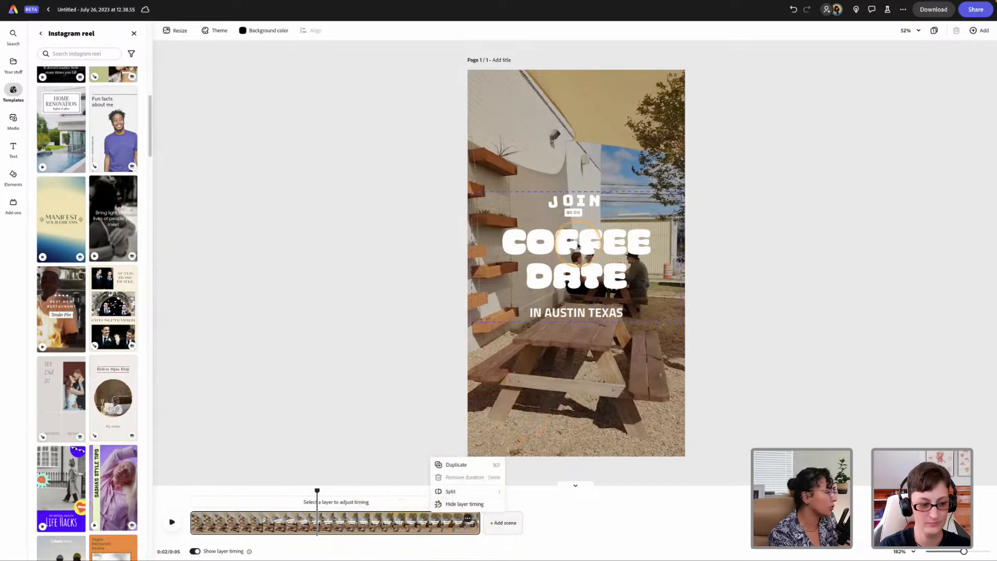
{"action": "left_click", "coordinate": [584, 160]}
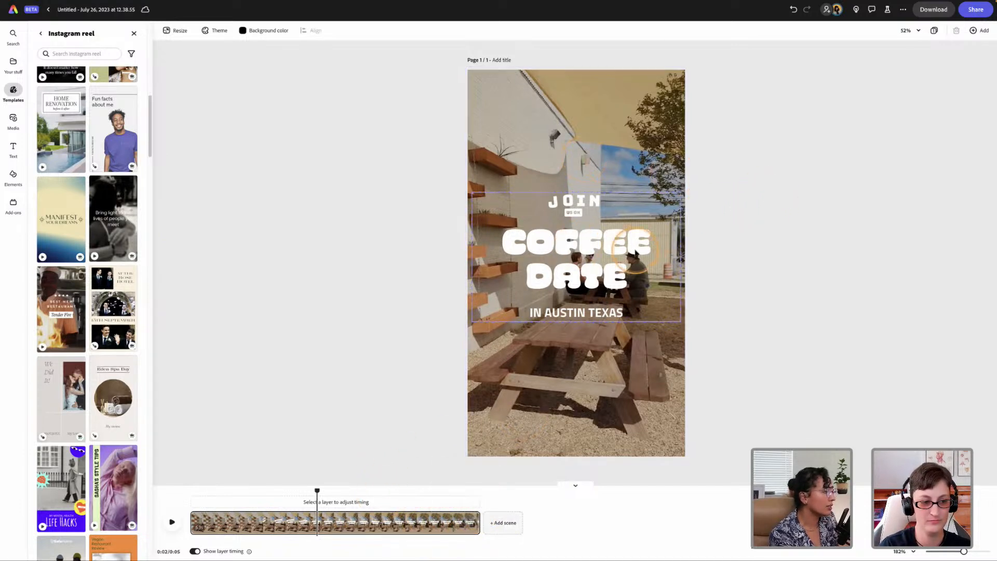
{"action": "left_click", "coordinate": [619, 138]}
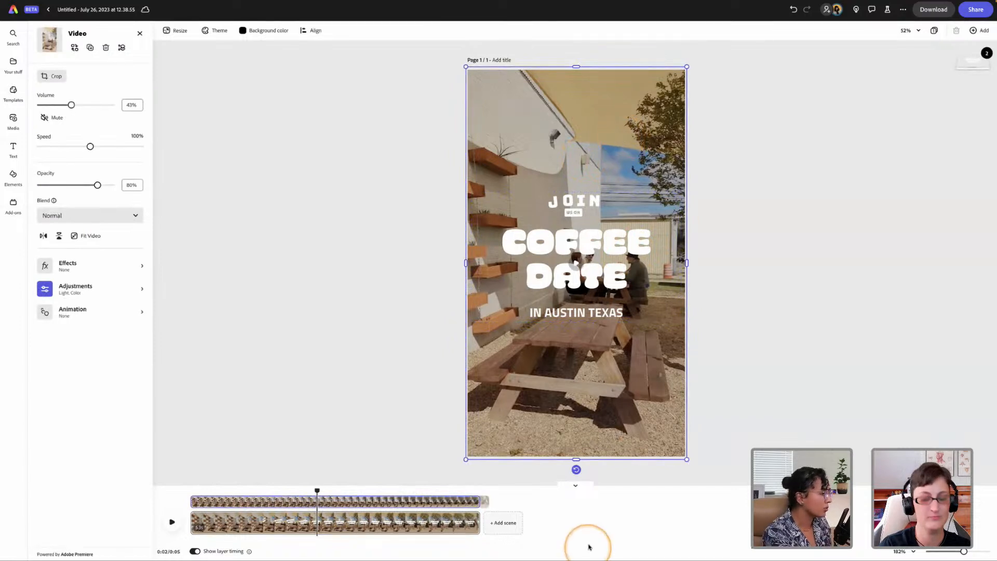
{"action": "key", "text": "XF86AudioRaiseVolume"}
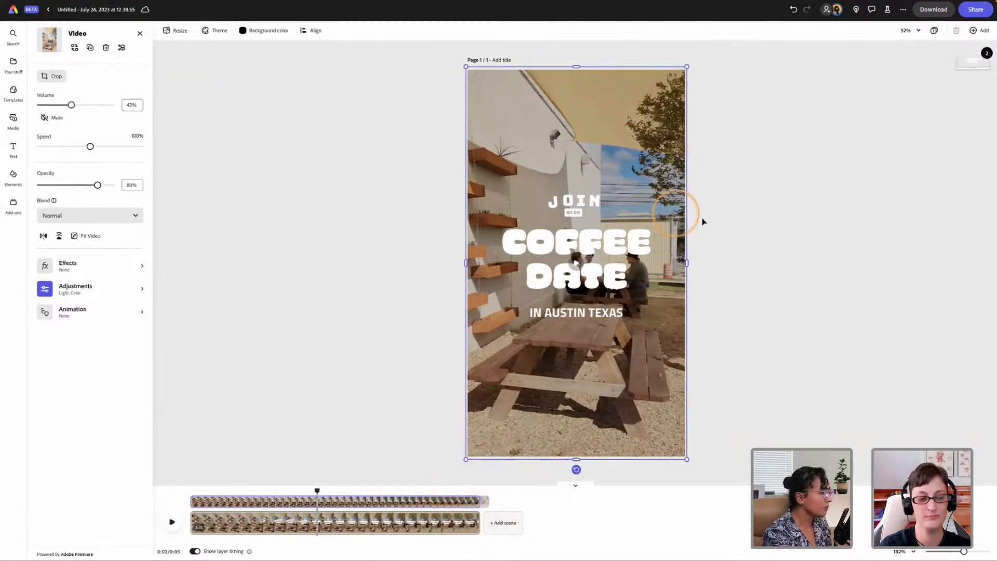
Extend the text group's timing to the very beginning of the reel and play it to check the animation
{"action": "left_click", "coordinate": [605, 240]}
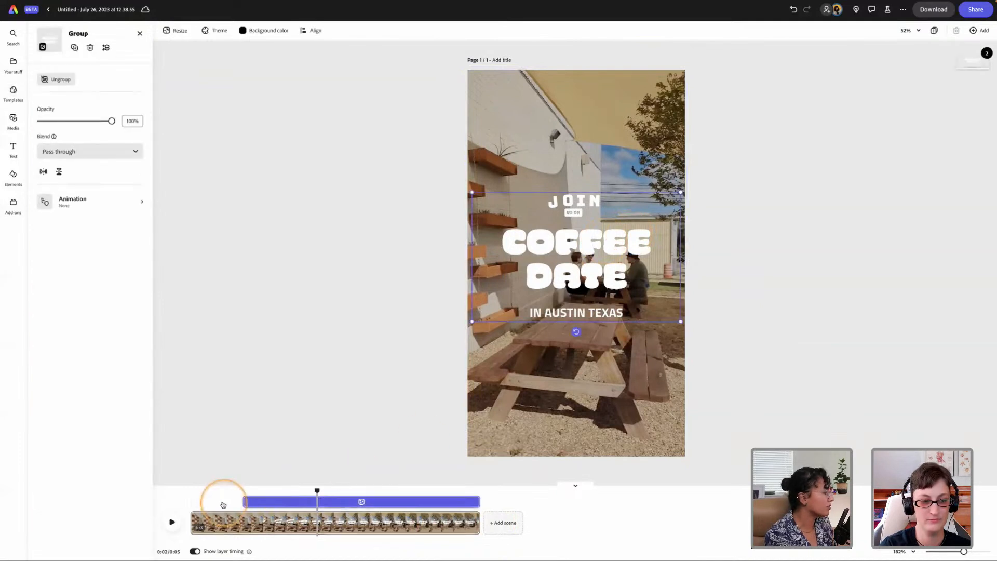
{"action": "left_click_drag", "start_coordinate": [246, 501], "coordinate": [192, 499]}
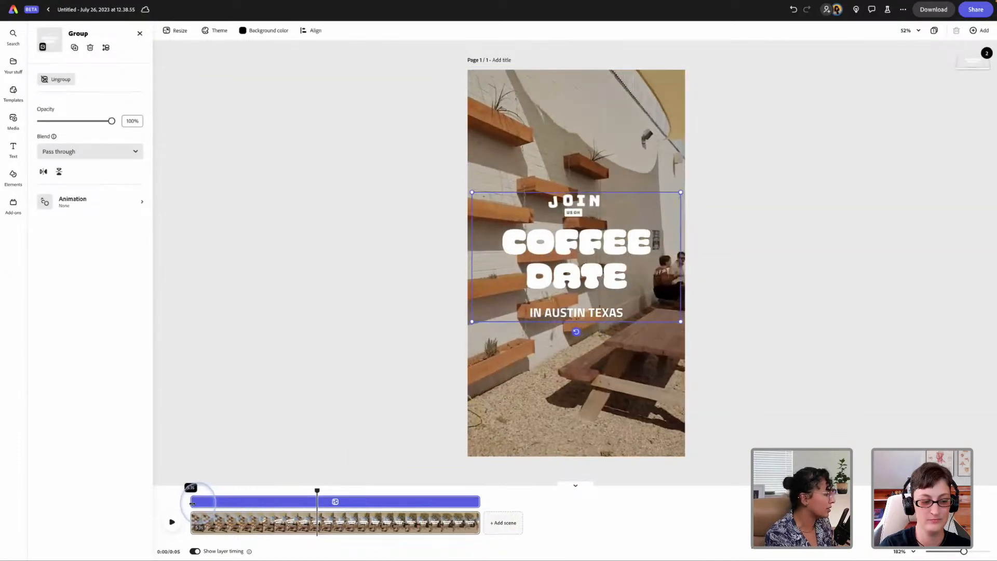
{"action": "left_click", "coordinate": [312, 496]}
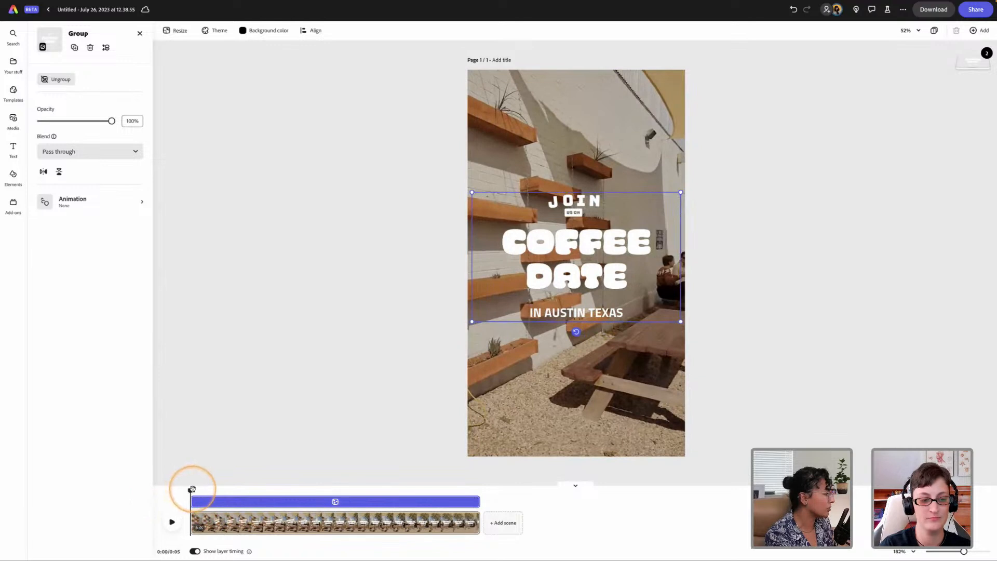
{"action": "key", "text": "space"}
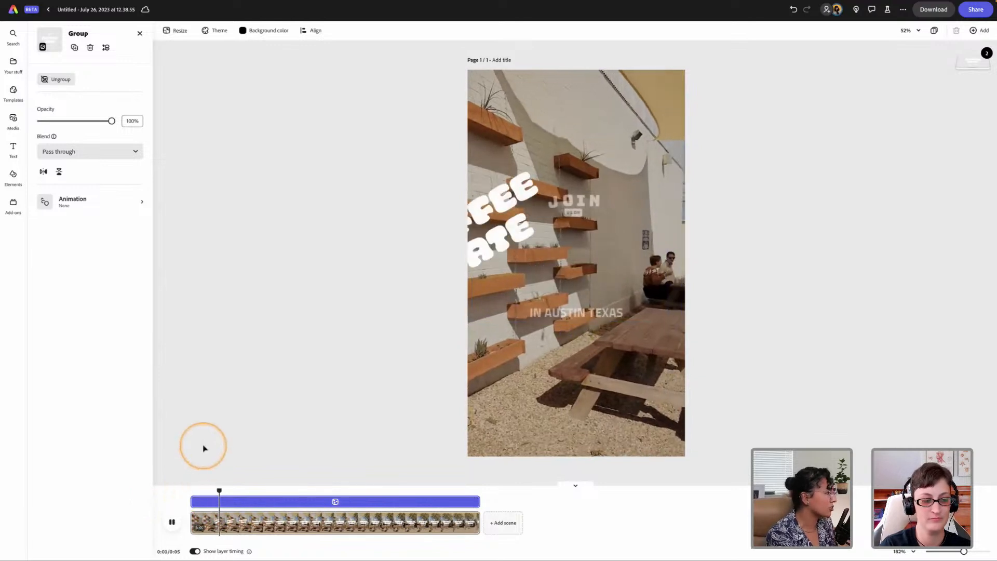
{"action": "key", "text": "space"}
Try starting the text group at about two seconds, then set its start to about one second, playing the reel to compare
{"action": "left_click_drag", "start_coordinate": [193, 501], "coordinate": [301, 501]}
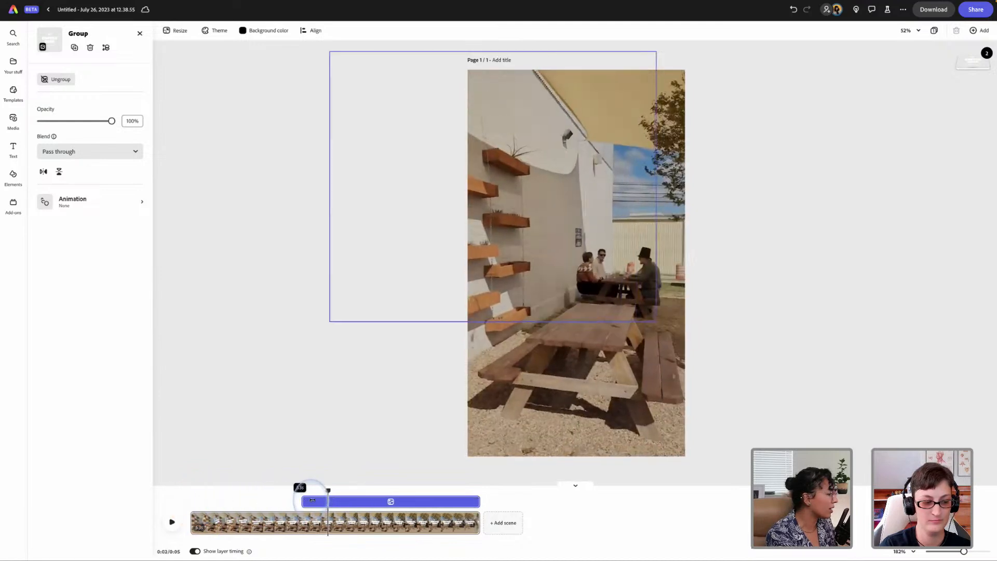
{"action": "left_click", "coordinate": [234, 492]}
{"action": "key", "text": "space"}
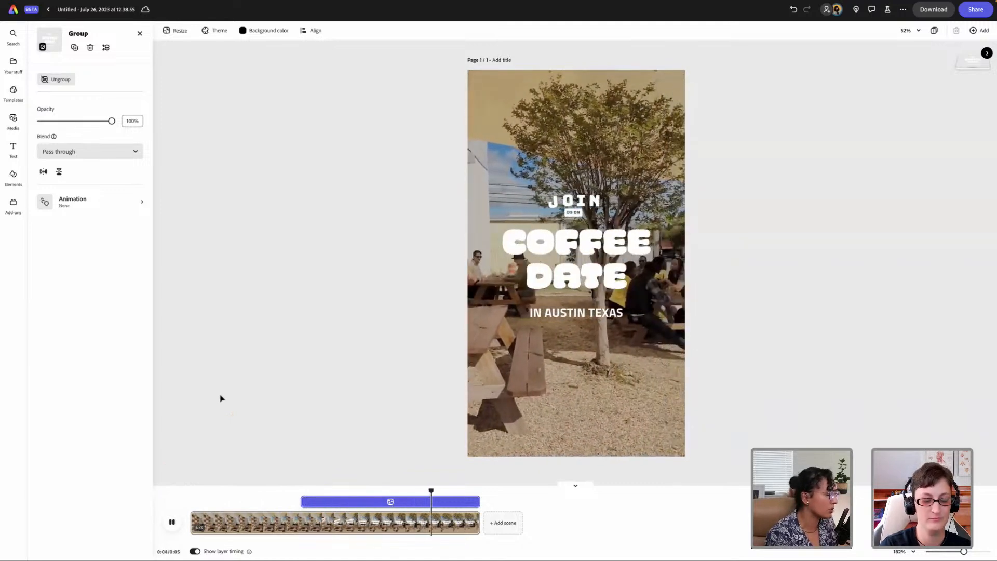
{"action": "left_click_drag", "start_coordinate": [305, 501], "coordinate": [226, 491]}
{"action": "key", "text": "space"}
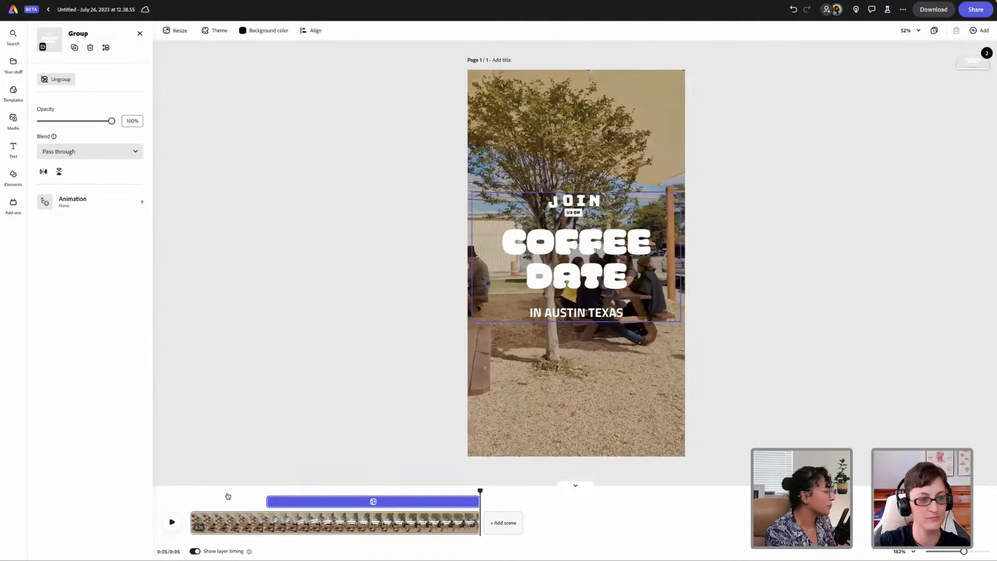
Add a blank scene after the first one and move the playhead to about six seconds
{"action": "left_click", "coordinate": [504, 531]}
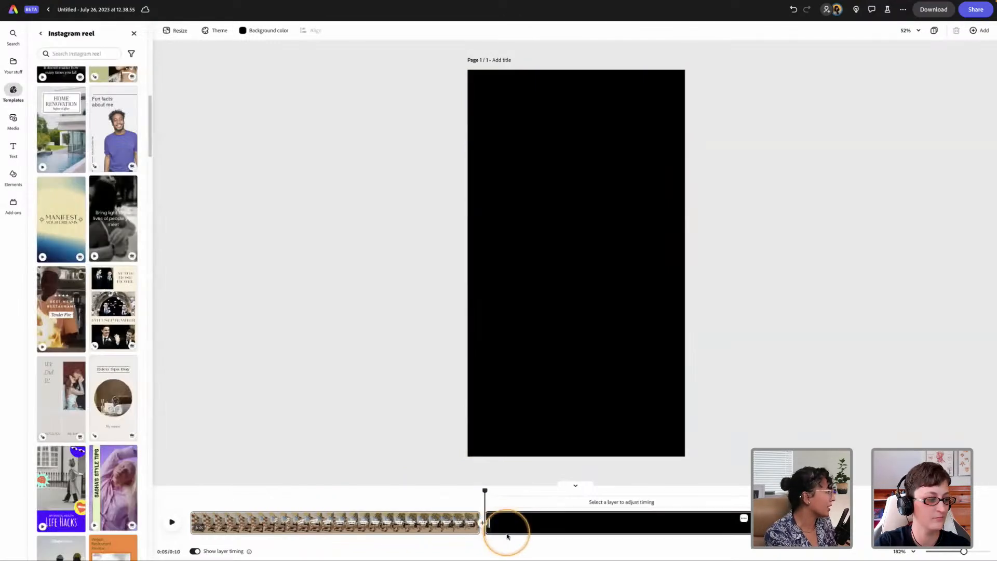
{"action": "left_click", "coordinate": [484, 490]}
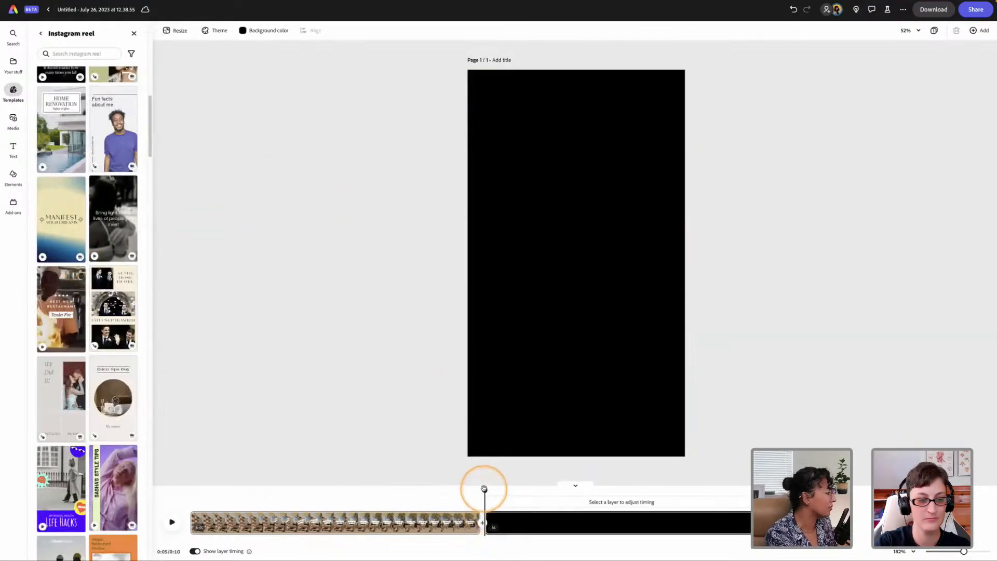
{"action": "left_click", "coordinate": [540, 524]}
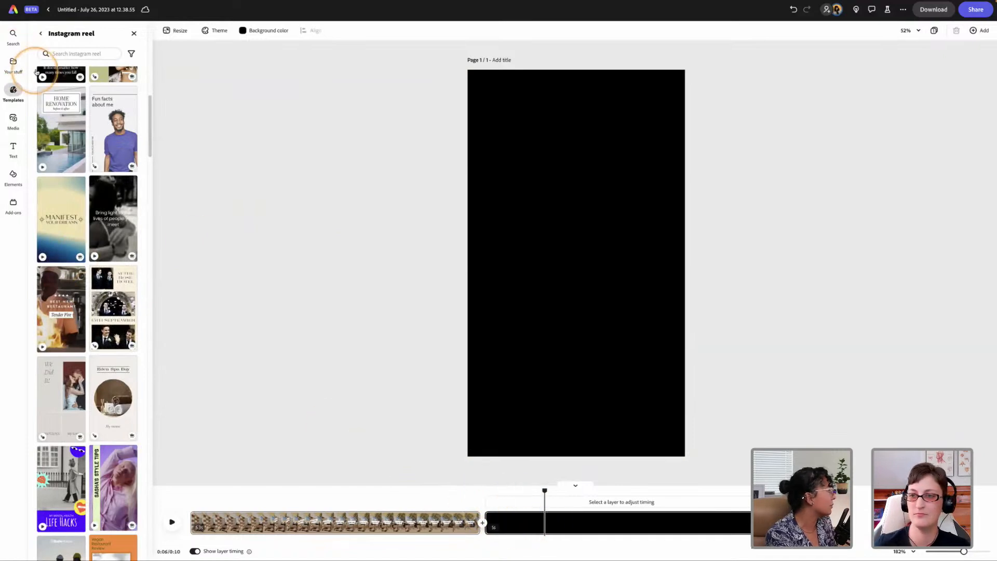
Insert the stock video of hands holding a latte from the Food and drink category into the new scene
{"action": "left_click", "coordinate": [15, 120]}
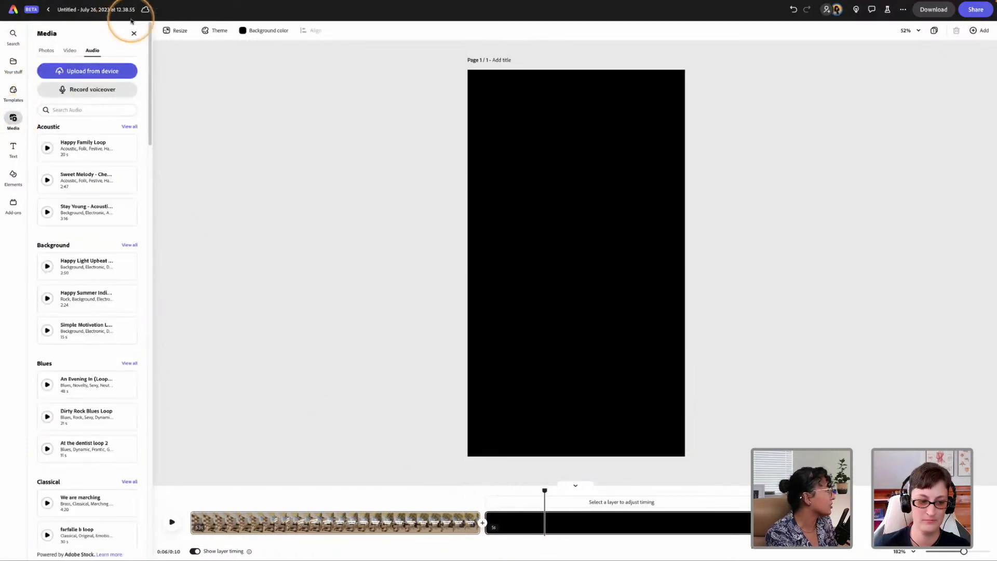
{"action": "left_click", "coordinate": [71, 52]}
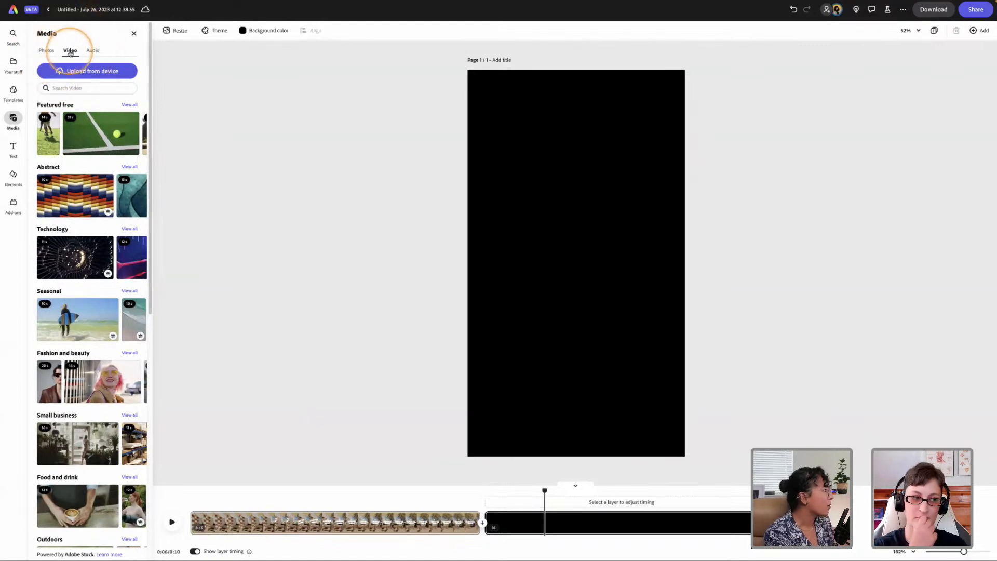
{"action": "key", "text": "F12"}
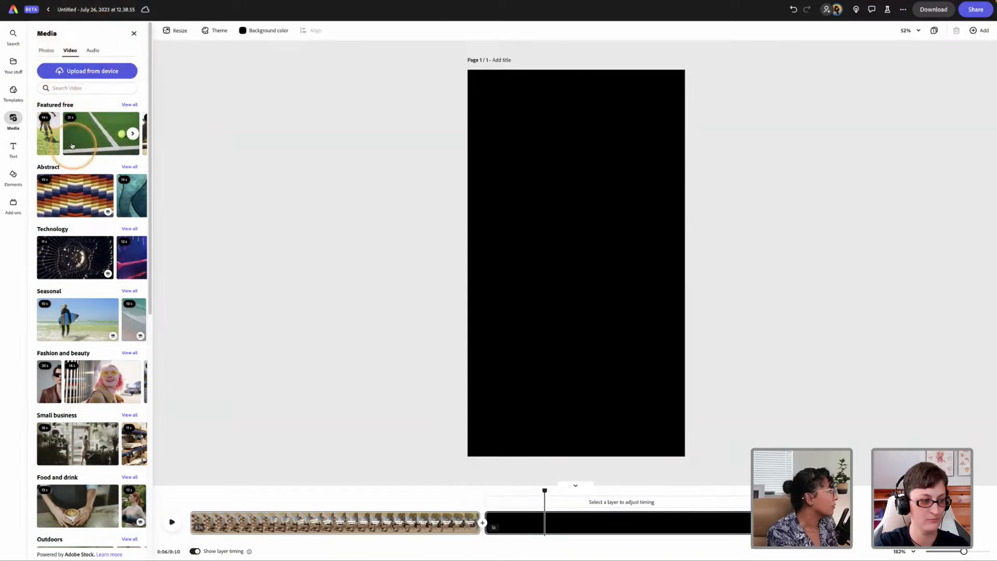
{"action": "mouse_move", "coordinate": [123, 201]}
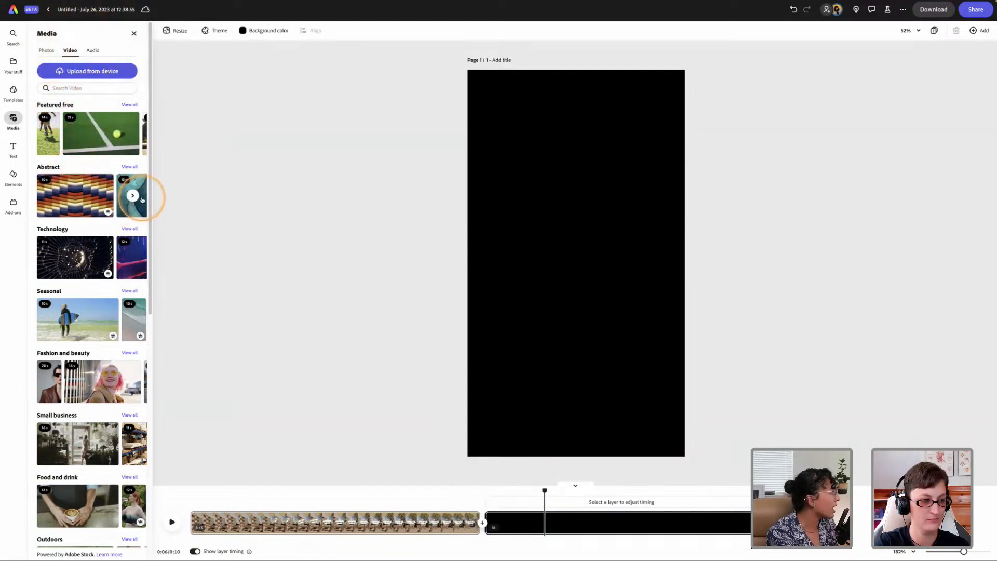
{"action": "scroll", "coordinate": [120, 232], "scroll_direction": "down", "scroll_amount": 1}
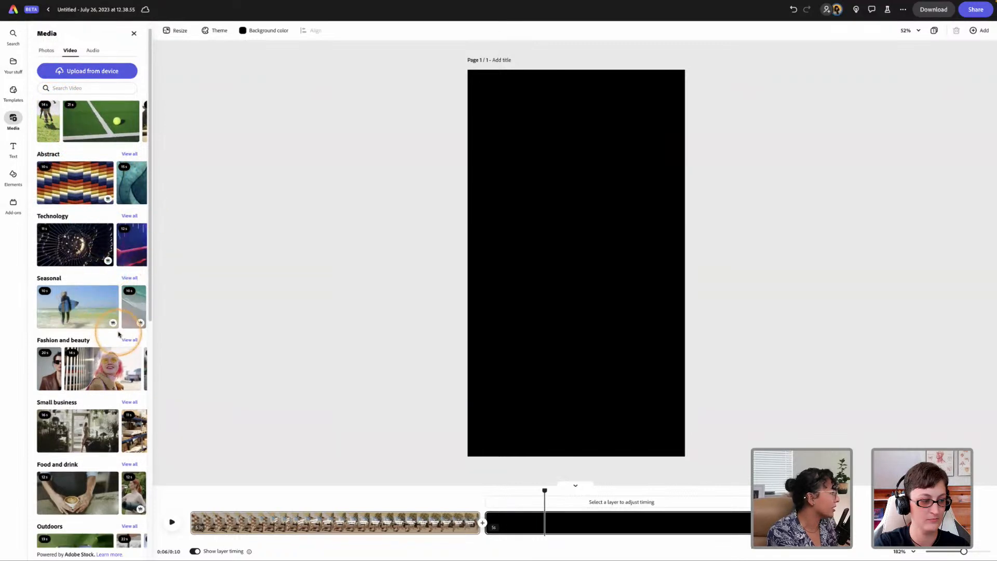
{"action": "scroll", "coordinate": [118, 334], "scroll_direction": "down", "scroll_amount": 3}
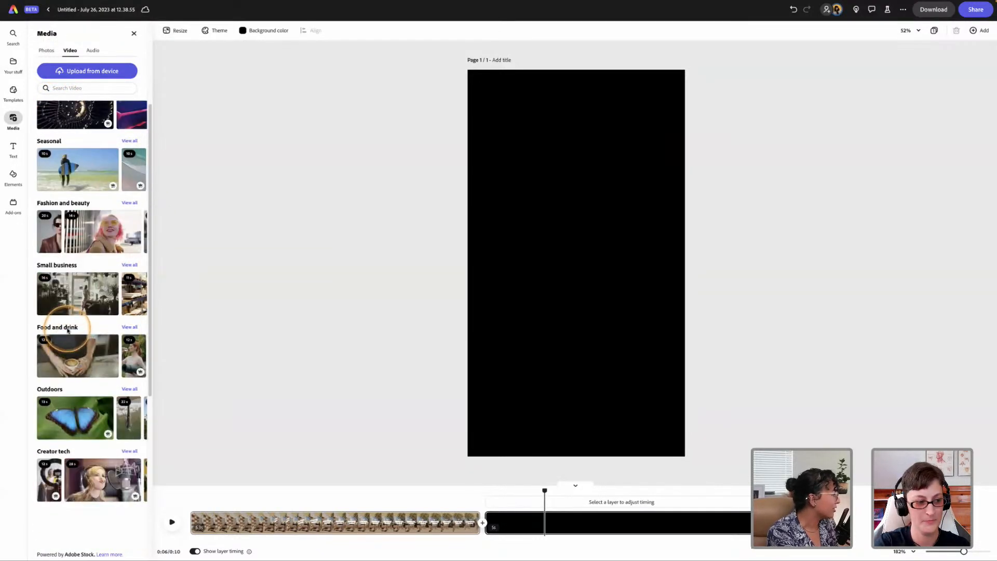
{"action": "left_click", "coordinate": [129, 328]}
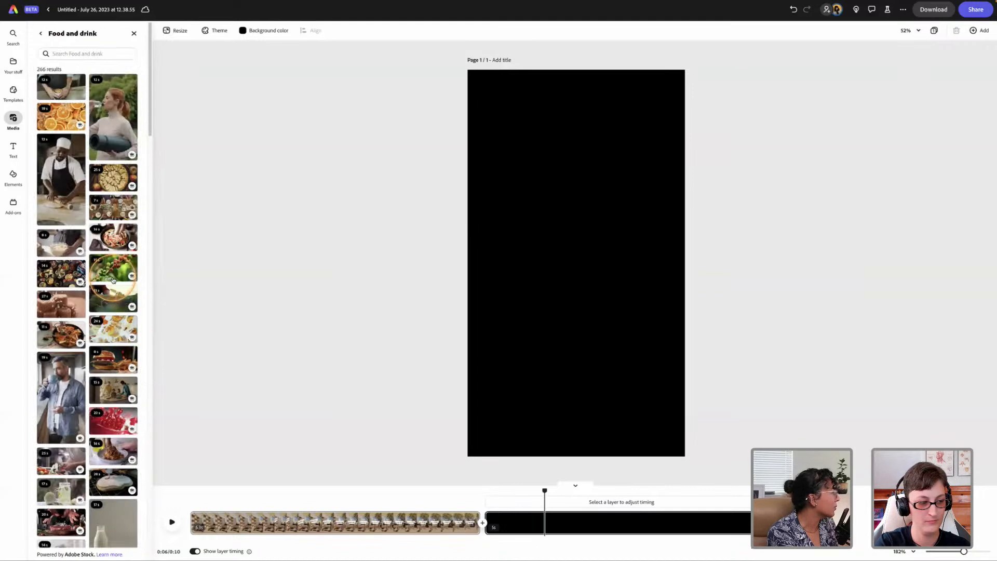
{"action": "left_click", "coordinate": [60, 91]}
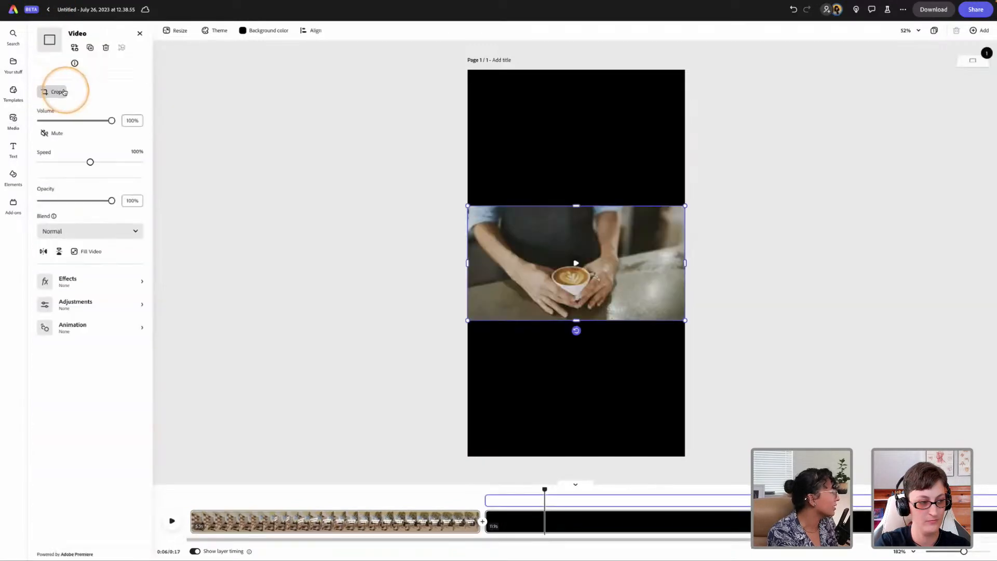
Preview the latte video on the page and return the playhead to near the start of the second scene
{"action": "left_click", "coordinate": [576, 265]}
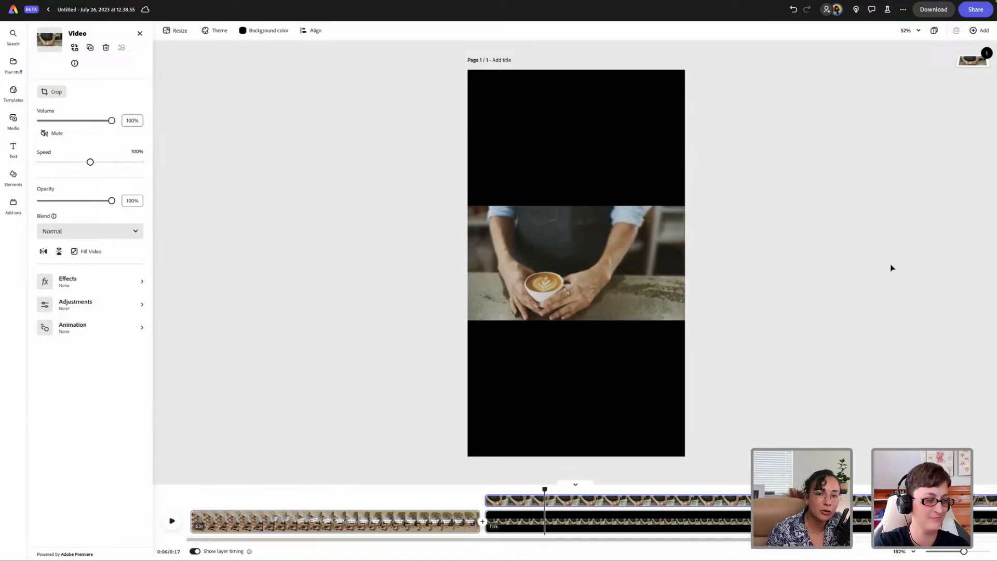
{"action": "left_click", "coordinate": [613, 278]}
{"action": "left_click", "coordinate": [623, 273]}
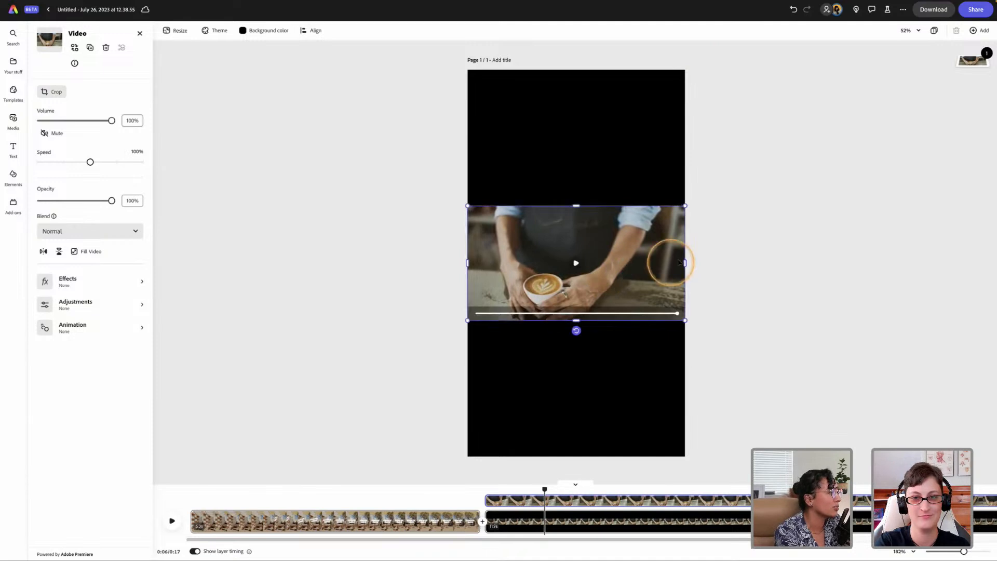
{"action": "left_click_drag", "start_coordinate": [659, 314], "coordinate": [490, 313]}
{"action": "left_click", "coordinate": [576, 262]}
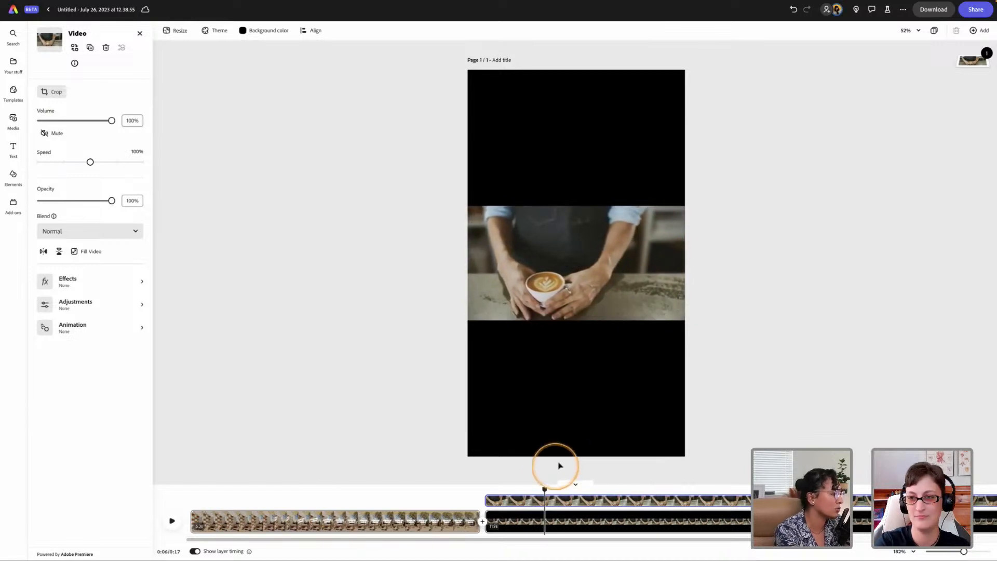
{"action": "left_click_drag", "start_coordinate": [544, 489], "coordinate": [507, 488]}
Make the latte video fill the whole page and play it to check the framing
{"action": "left_click", "coordinate": [600, 261]}
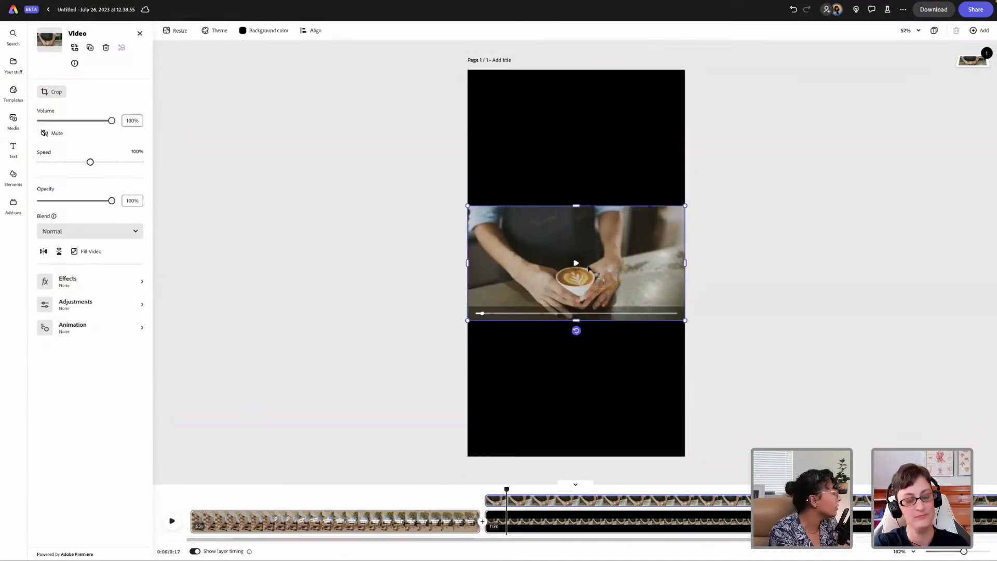
{"action": "left_click", "coordinate": [75, 253]}
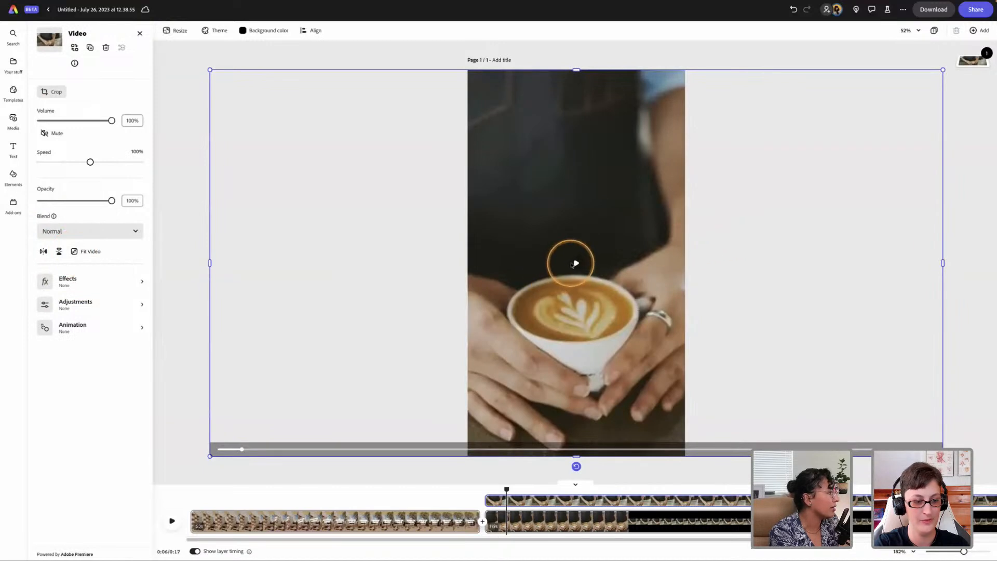
{"action": "left_click", "coordinate": [574, 263]}
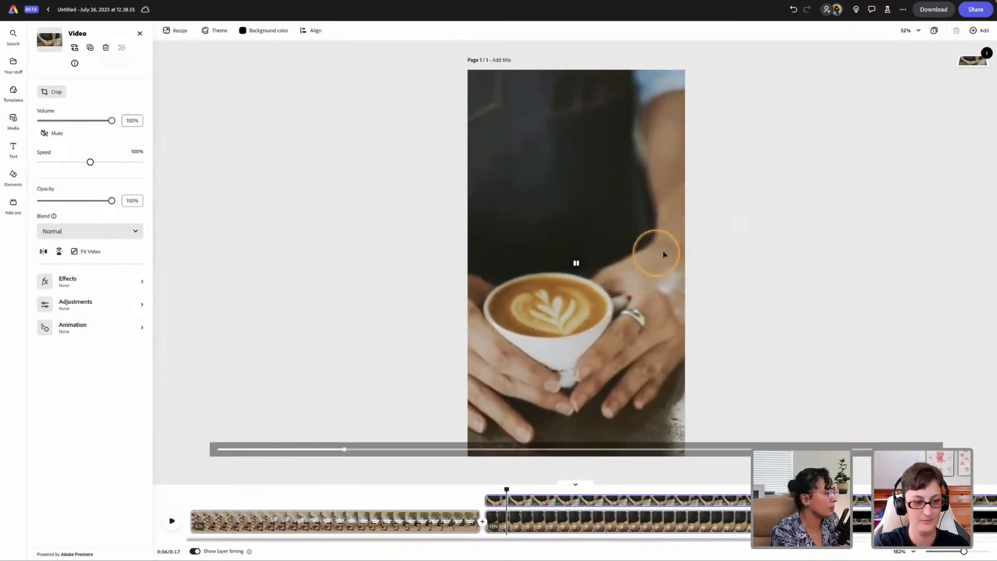
Shrink the latte video, place it across the middle of the page and play the scene briefly to check the framing
{"action": "left_click", "coordinate": [575, 263]}
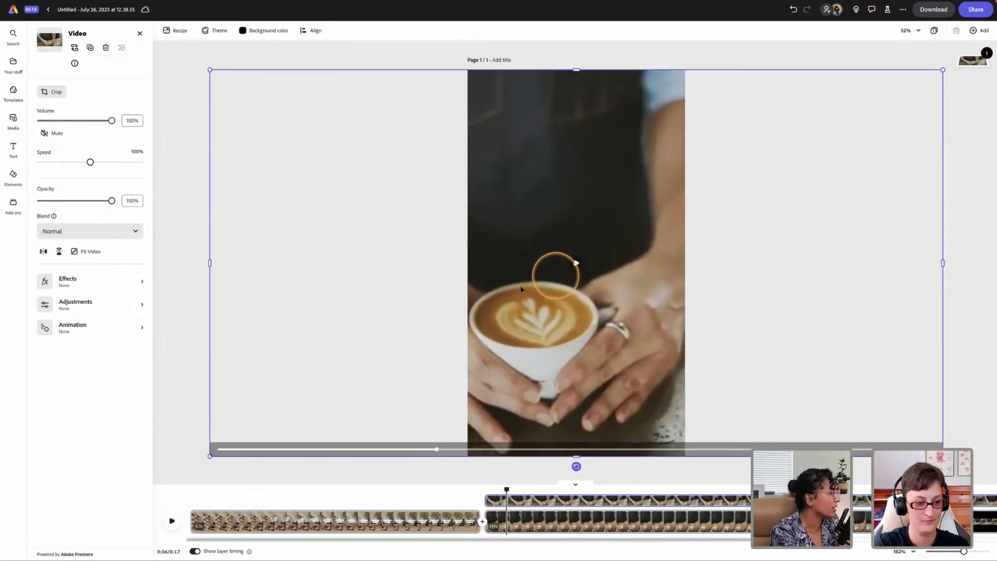
{"action": "left_click_drag", "start_coordinate": [210, 70], "coordinate": [487, 176]}
{"action": "left_click_drag", "start_coordinate": [551, 240], "coordinate": [472, 192]}
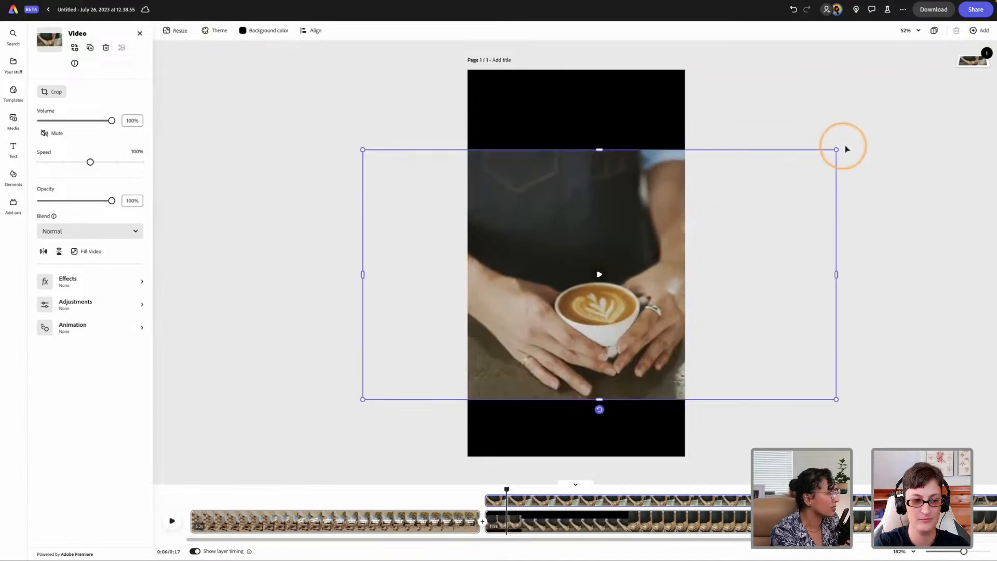
{"action": "left_click_drag", "start_coordinate": [837, 149], "coordinate": [798, 172]}
{"action": "left_click_drag", "start_coordinate": [519, 275], "coordinate": [519, 255]}
{"action": "left_click_drag", "start_coordinate": [642, 243], "coordinate": [637, 239]}
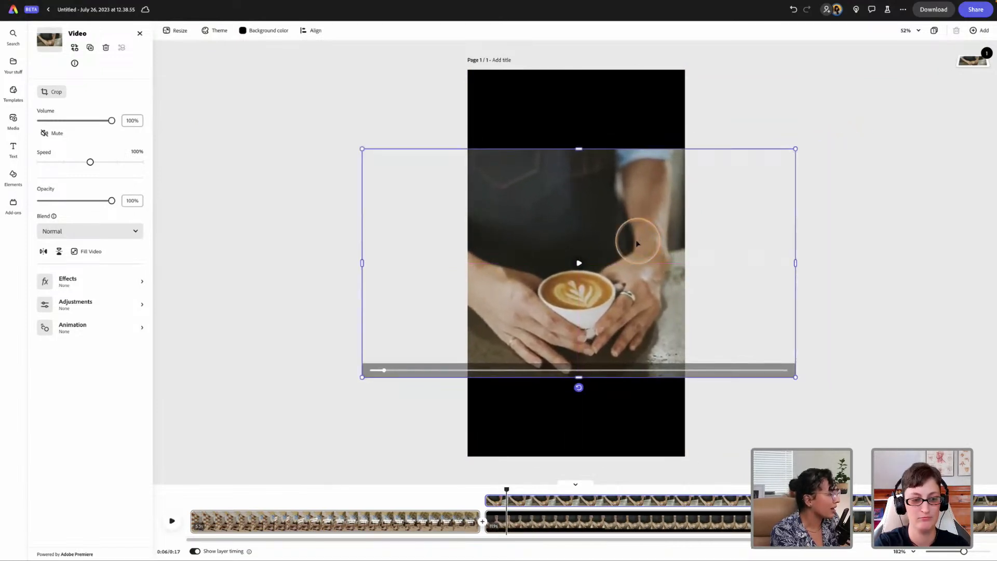
{"action": "left_click", "coordinate": [765, 126]}
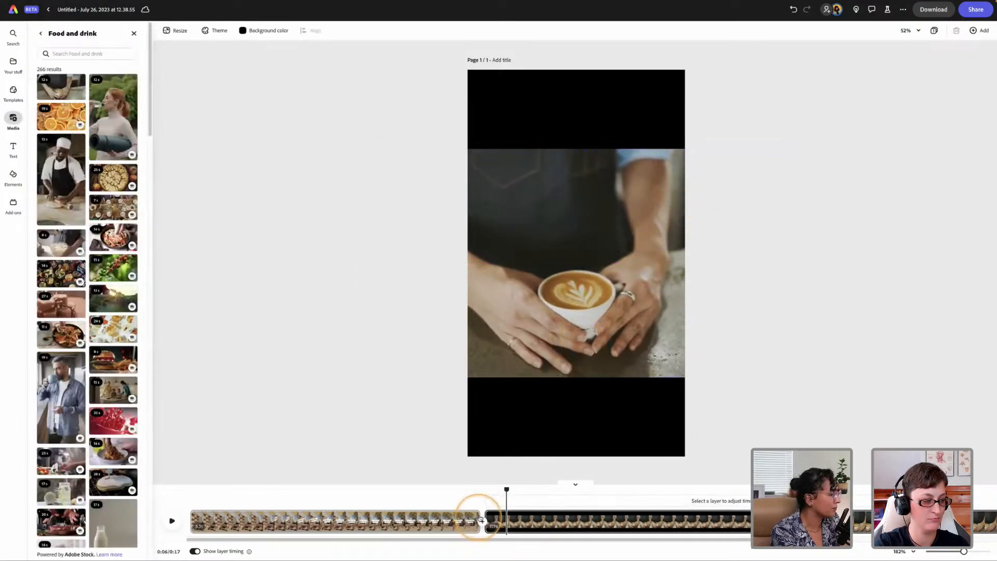
{"action": "key", "text": "space"}
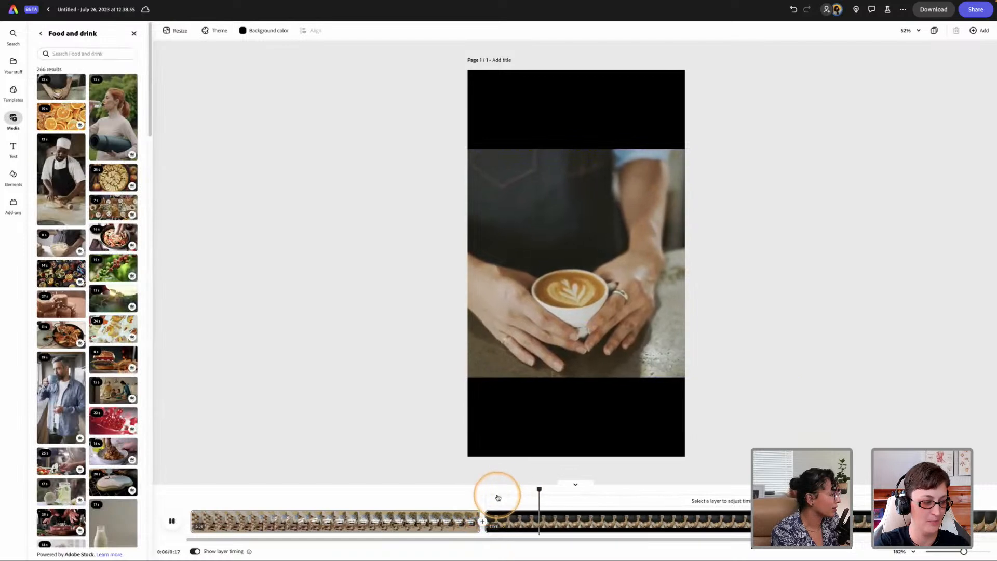
{"action": "key", "text": "space"}
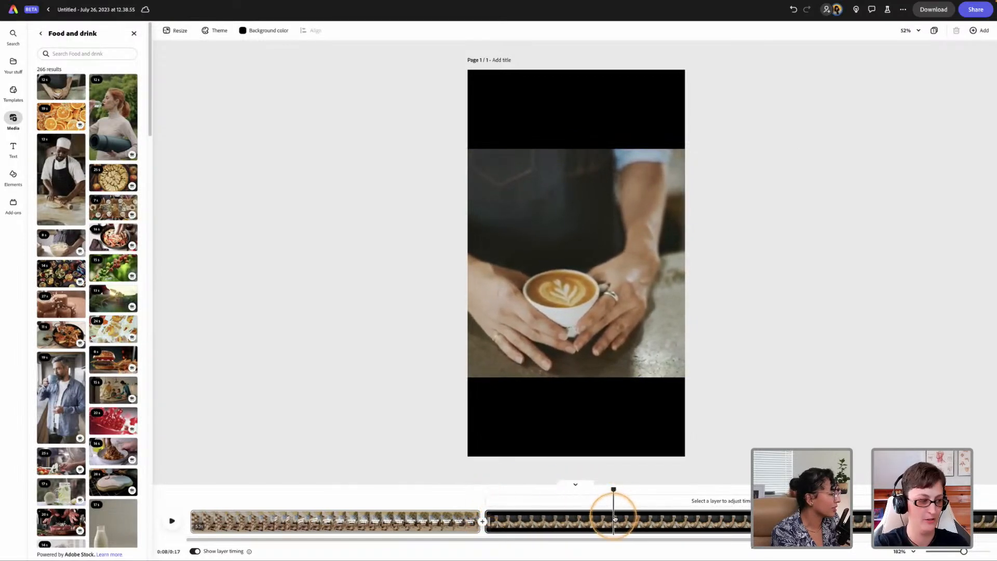
Search the background library for watercolor paper and apply the beige-and-gold marbled background to the second scene
{"action": "left_click", "coordinate": [13, 179]}
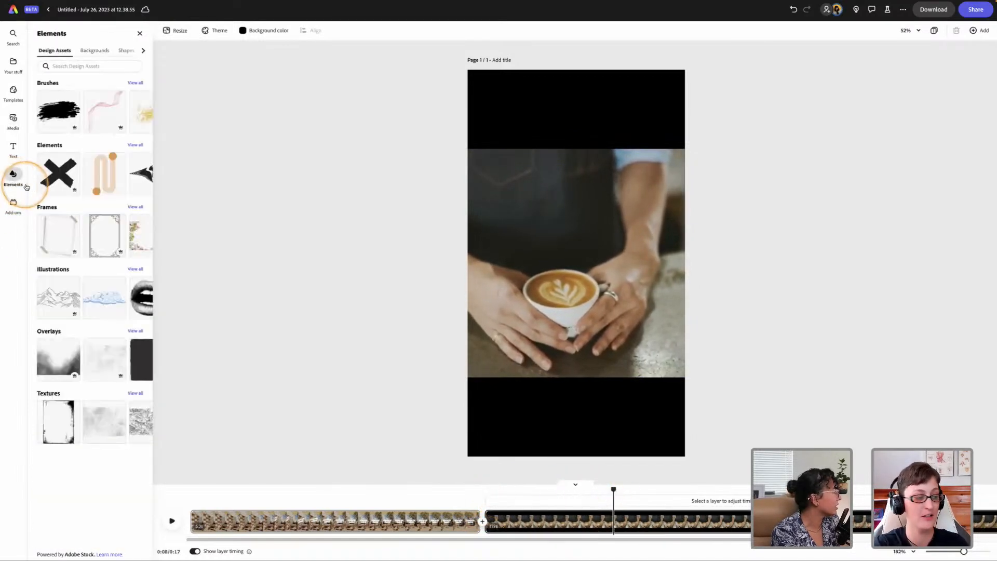
{"action": "left_click", "coordinate": [87, 50]}
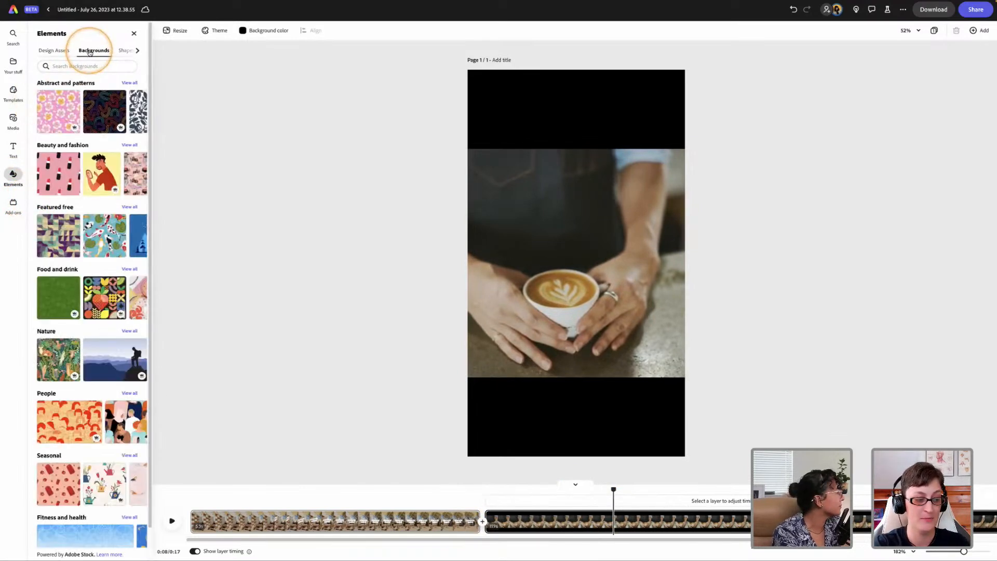
{"action": "left_click", "coordinate": [89, 66]}
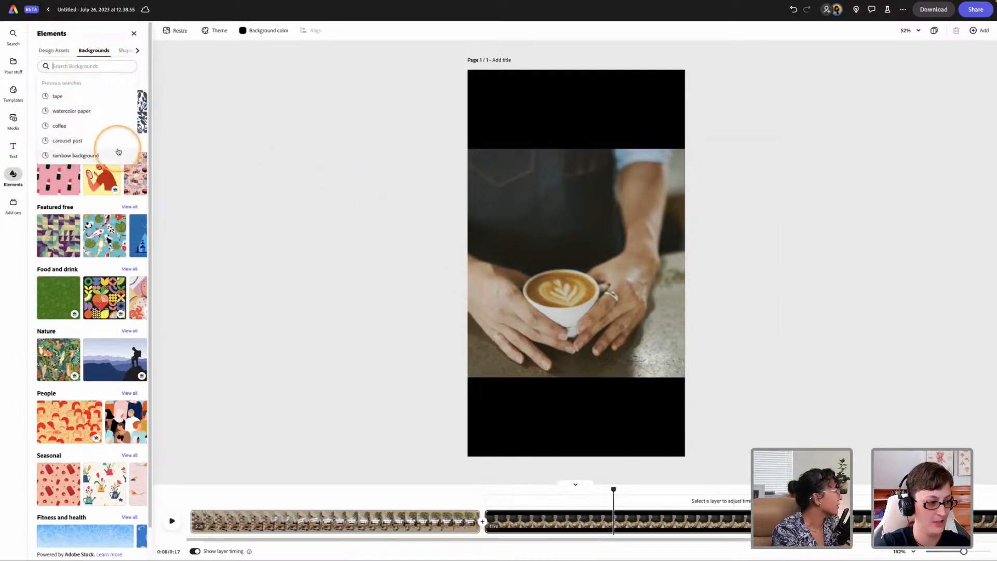
{"action": "left_click", "coordinate": [101, 115]}
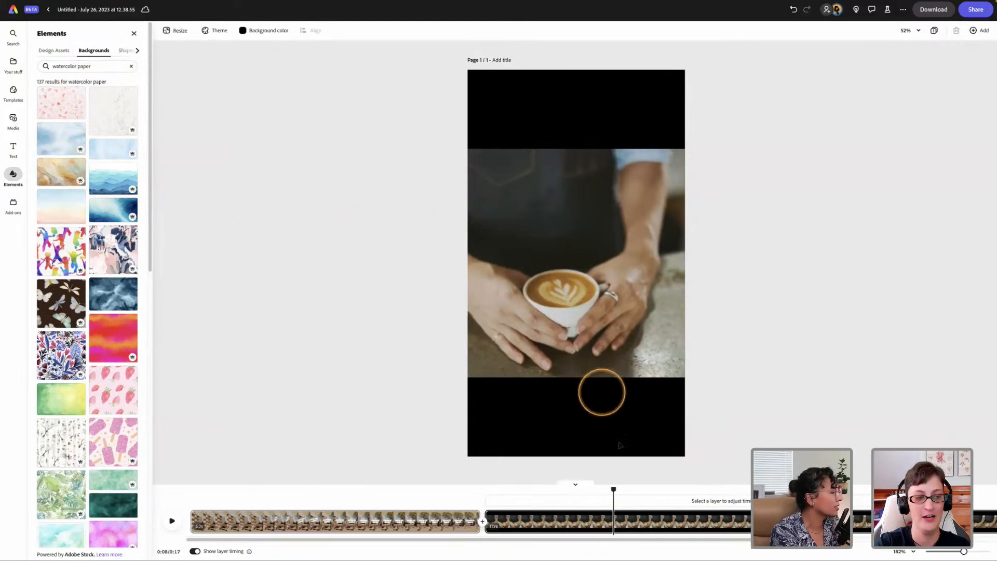
{"action": "left_click", "coordinate": [652, 528]}
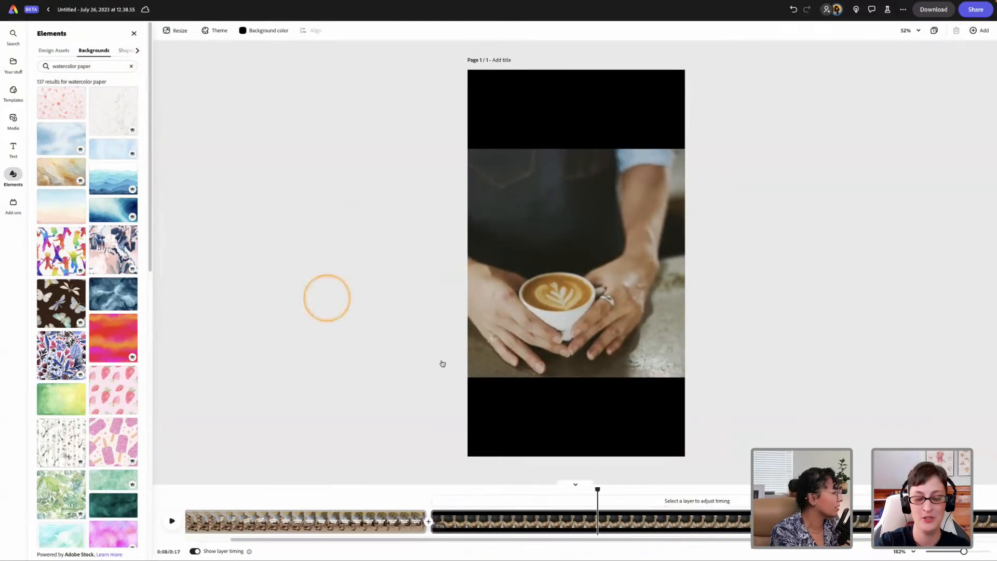
{"action": "left_click", "coordinate": [68, 170]}
Scale the latte video down slightly and reposition it so the marbled background shows above and below it
{"action": "left_click", "coordinate": [601, 233]}
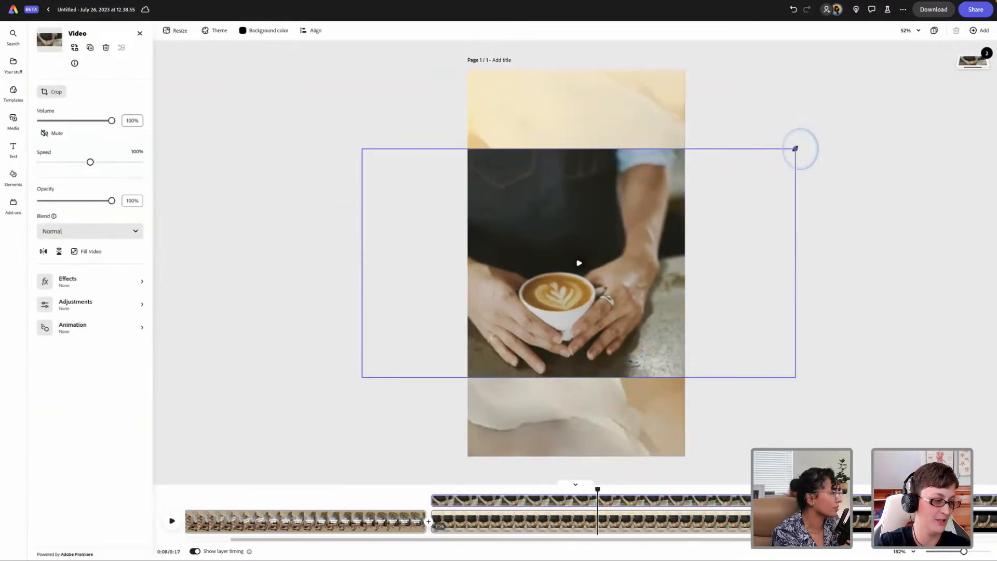
{"action": "left_click_drag", "start_coordinate": [794, 148], "coordinate": [789, 151]}
{"action": "left_click_drag", "start_coordinate": [629, 260], "coordinate": [636, 259]}
{"action": "left_click", "coordinate": [382, 353]}
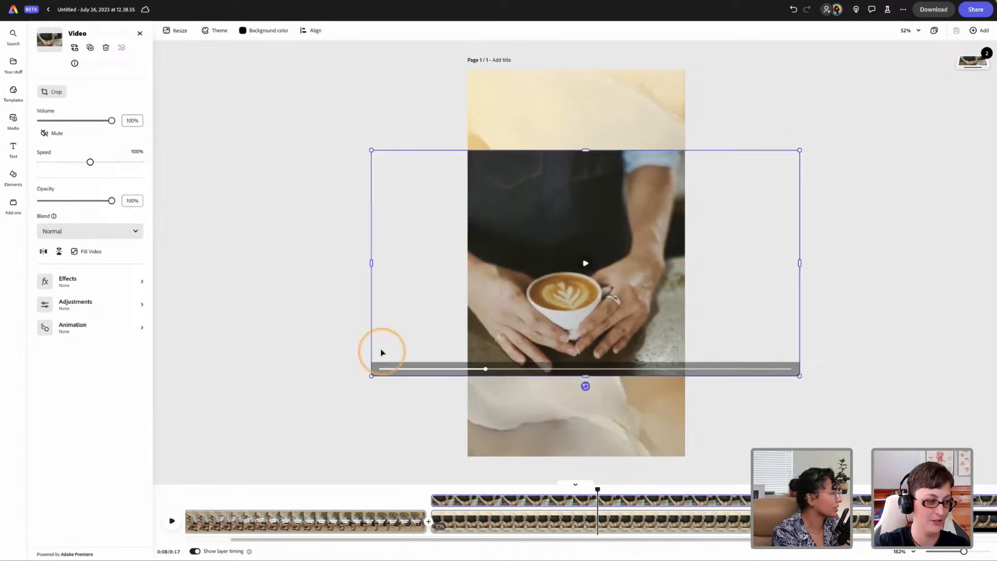
{"action": "left_click_drag", "start_coordinate": [371, 375], "coordinate": [387, 367]}
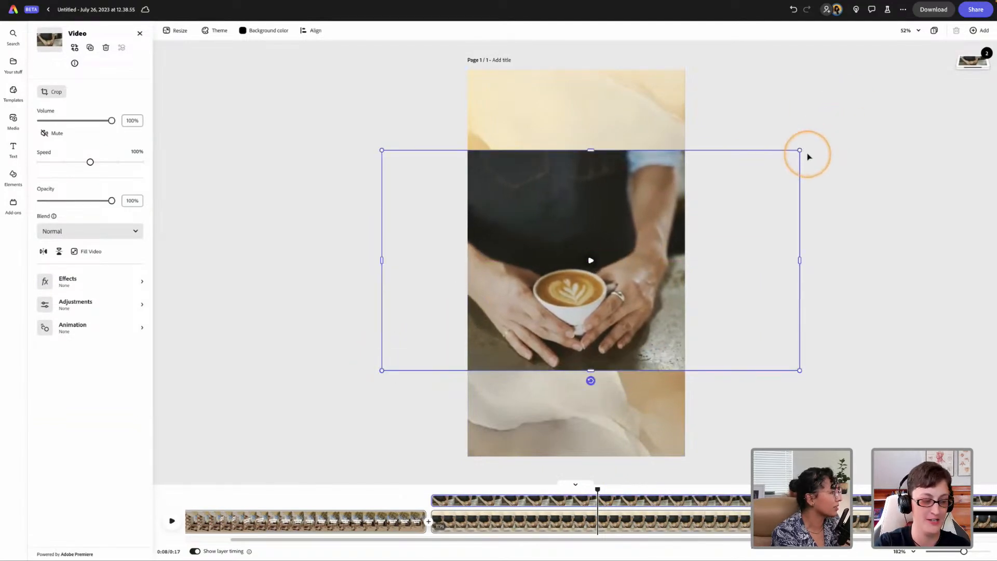
{"action": "left_click_drag", "start_coordinate": [800, 149], "coordinate": [779, 161]}
{"action": "left_click_drag", "start_coordinate": [741, 193], "coordinate": [621, 237]}
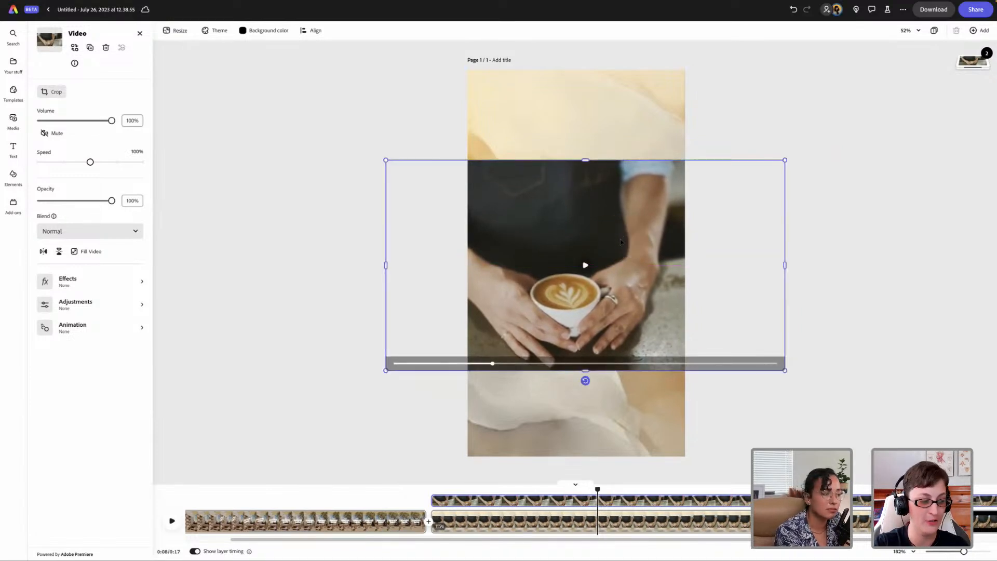
{"action": "left_click", "coordinate": [846, 177]}
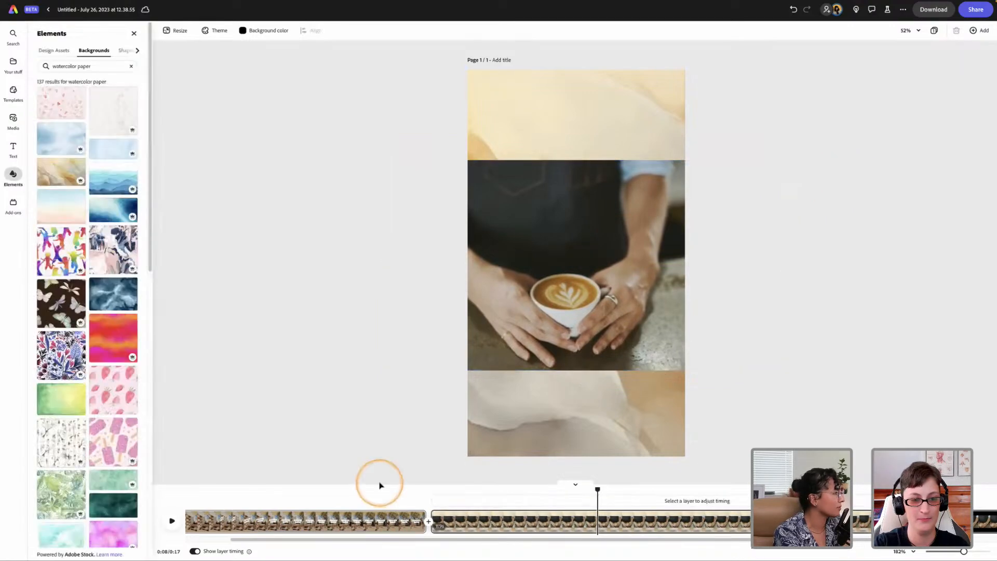
Play from the first scene into the second and trim the latte scene's end to the playhead at about eight seconds
{"action": "left_click_drag", "start_coordinate": [597, 490], "coordinate": [354, 504]}
{"action": "key", "text": "space"}
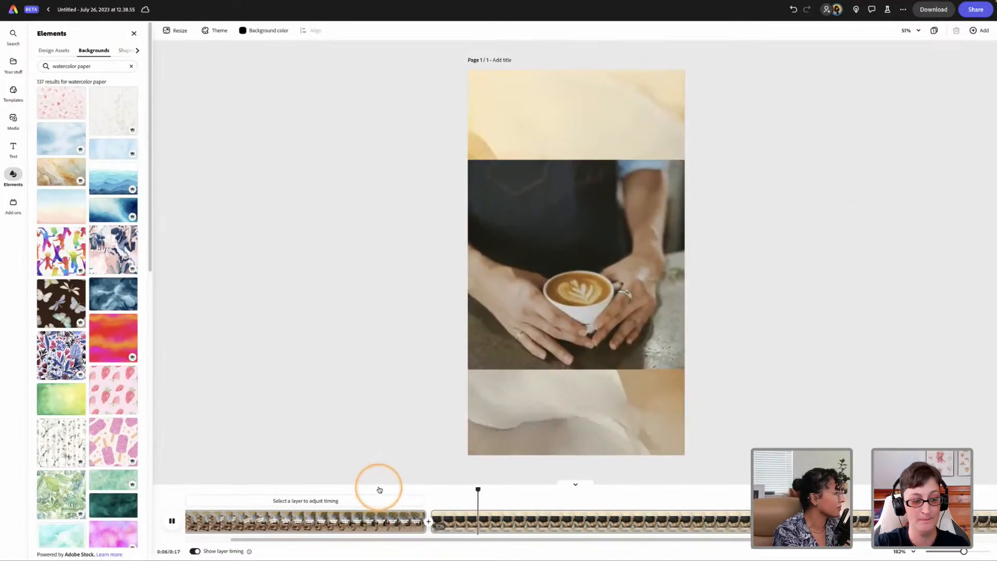
{"action": "key", "text": "space"}
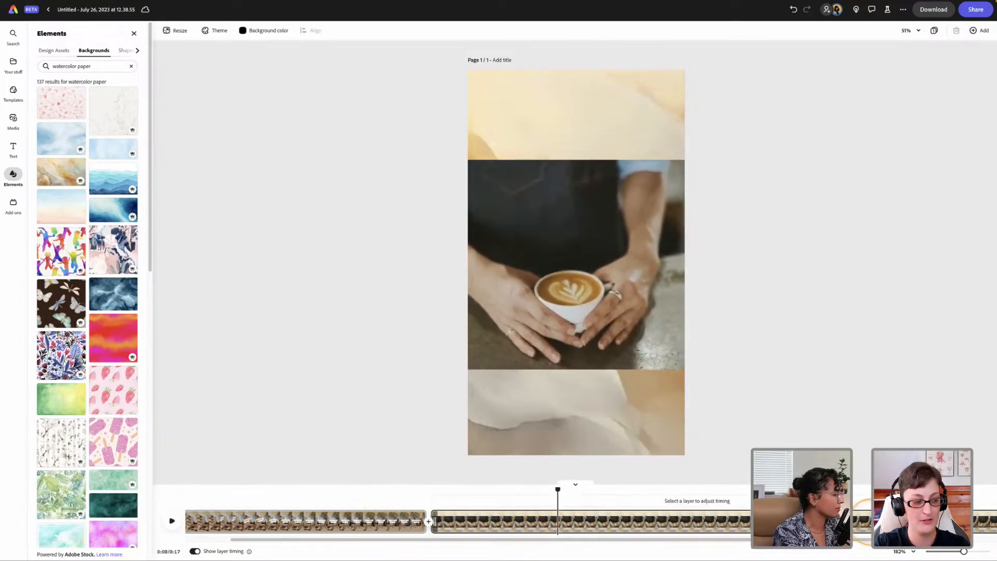
{"action": "scroll", "coordinate": [467, 522], "scroll_direction": "right", "scroll_amount": 5}
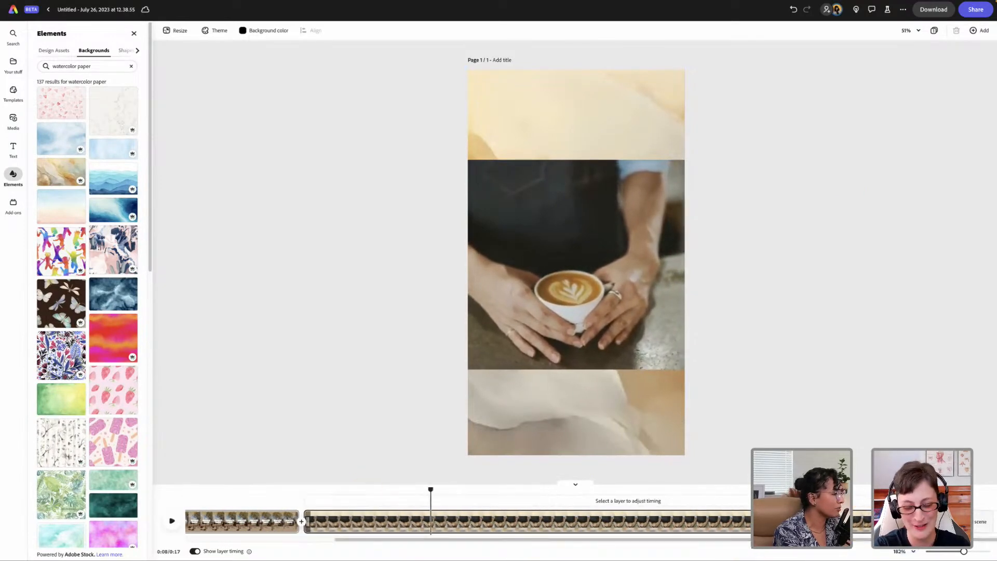
{"action": "left_click_drag", "start_coordinate": [951, 521], "coordinate": [430, 533]}
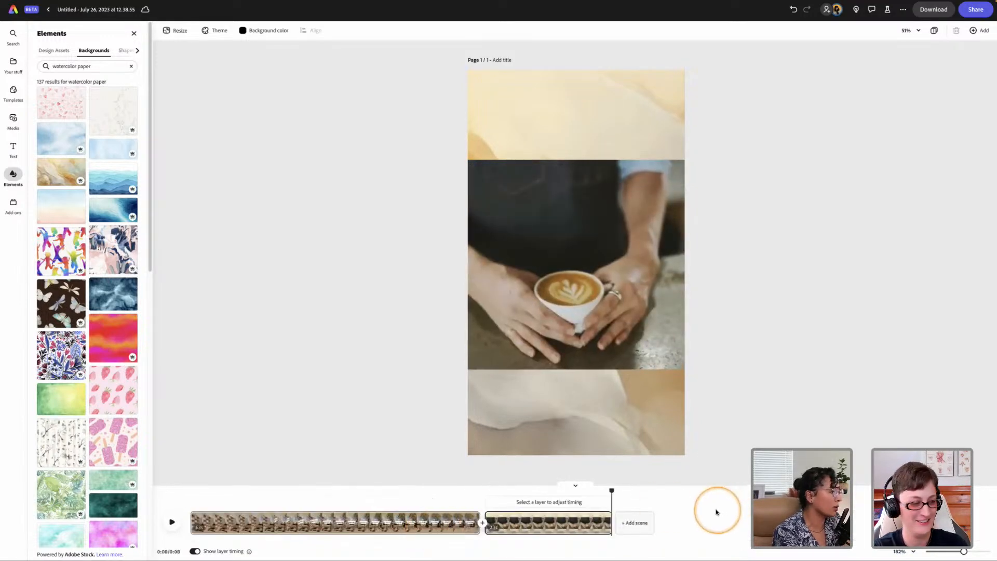
Replay the cut from the coffee-date scene into the shortened latte scene, starting near five seconds
{"action": "left_click_drag", "start_coordinate": [611, 492], "coordinate": [479, 496]}
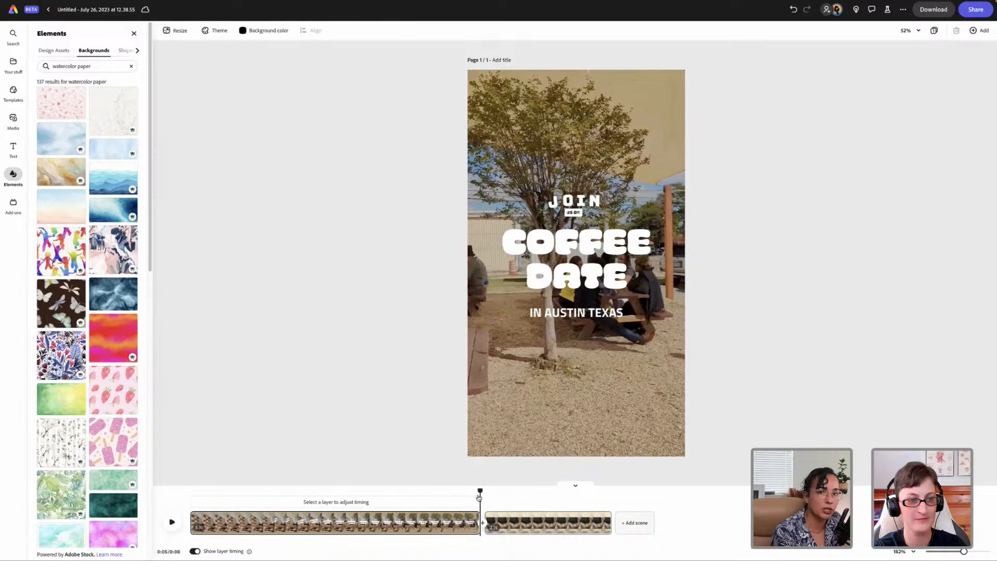
{"action": "key", "text": "space"}
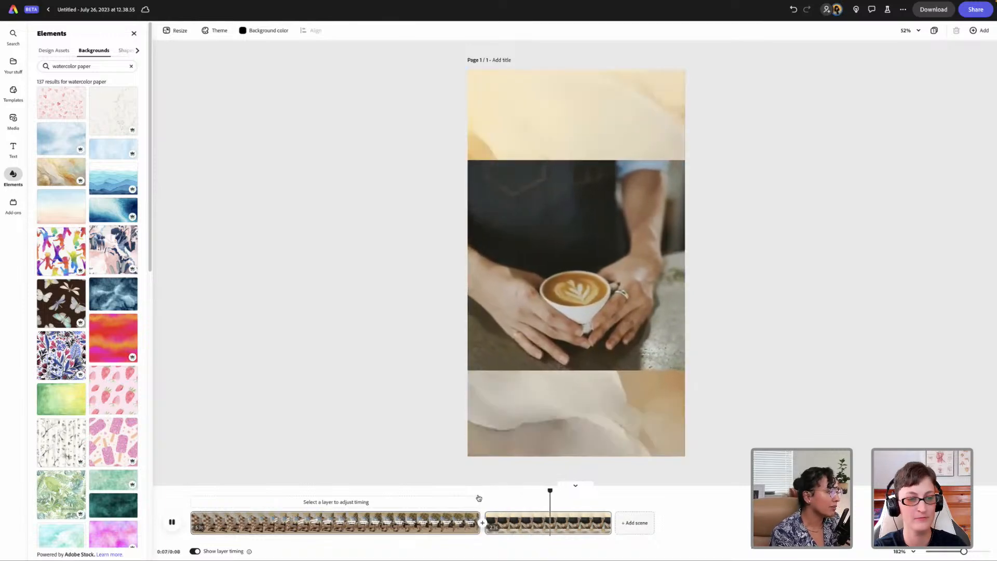
{"action": "left_click_drag", "start_coordinate": [555, 490], "coordinate": [434, 496]}
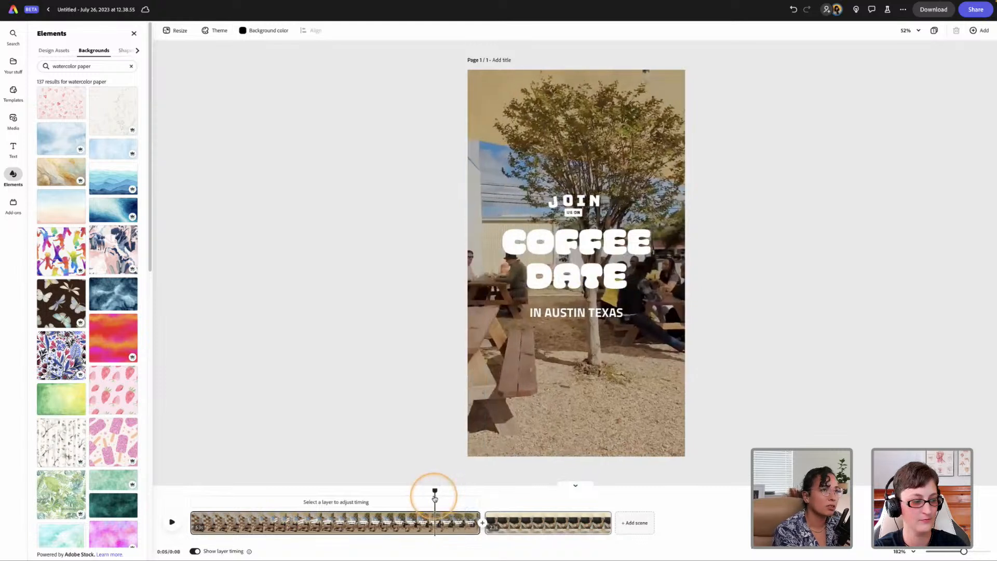
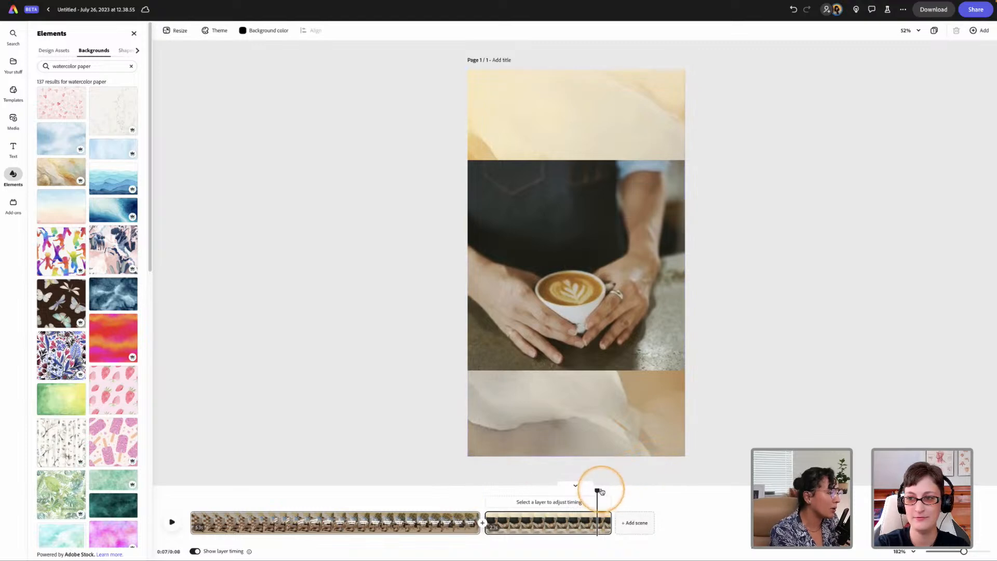
{"action": "left_click_drag", "start_coordinate": [597, 490], "coordinate": [444, 500]}
{"action": "key", "text": "space"}
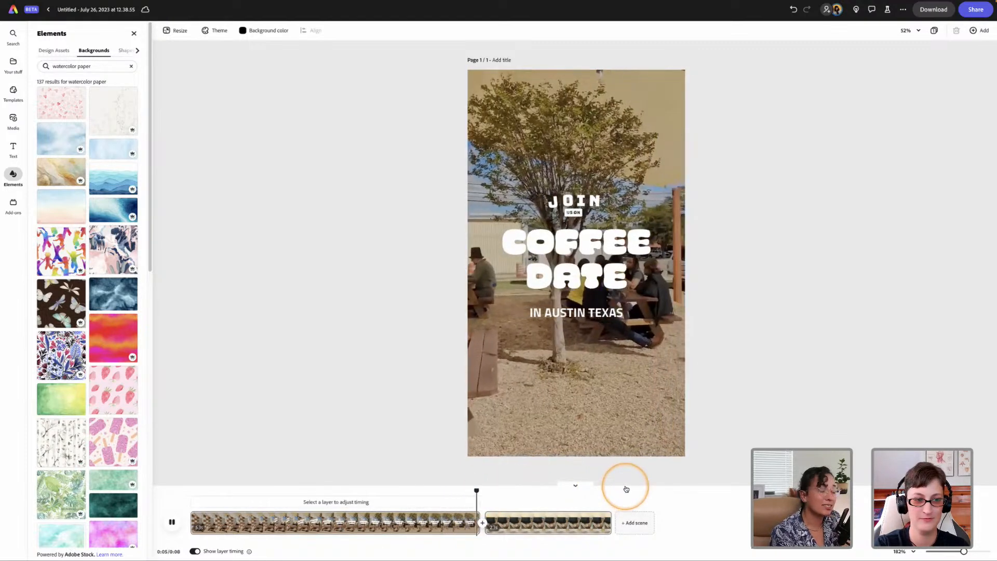
{"action": "key", "text": "space"}
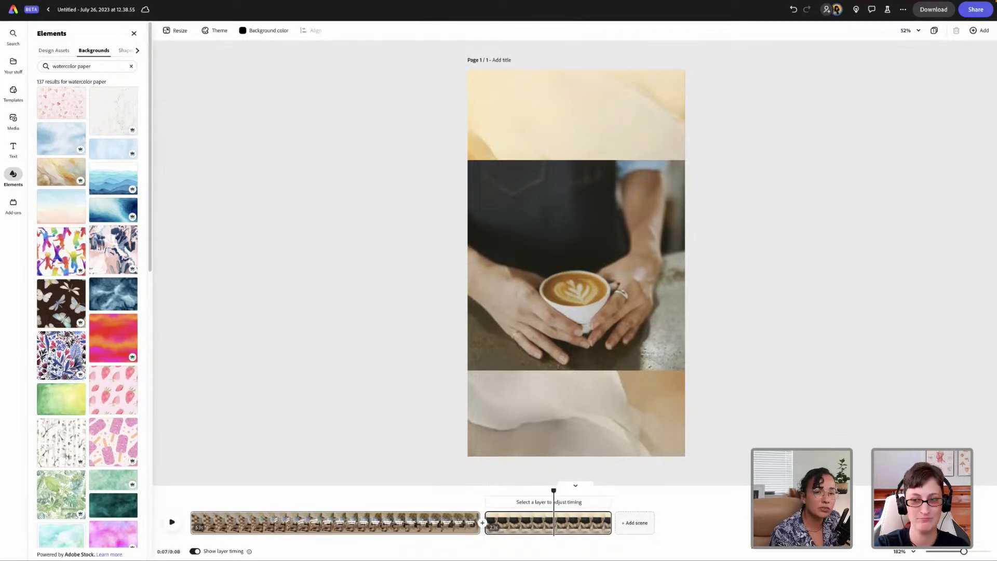
Look at the additional file options and check whether the reel can be downloaded
{"action": "left_click", "coordinate": [904, 11]}
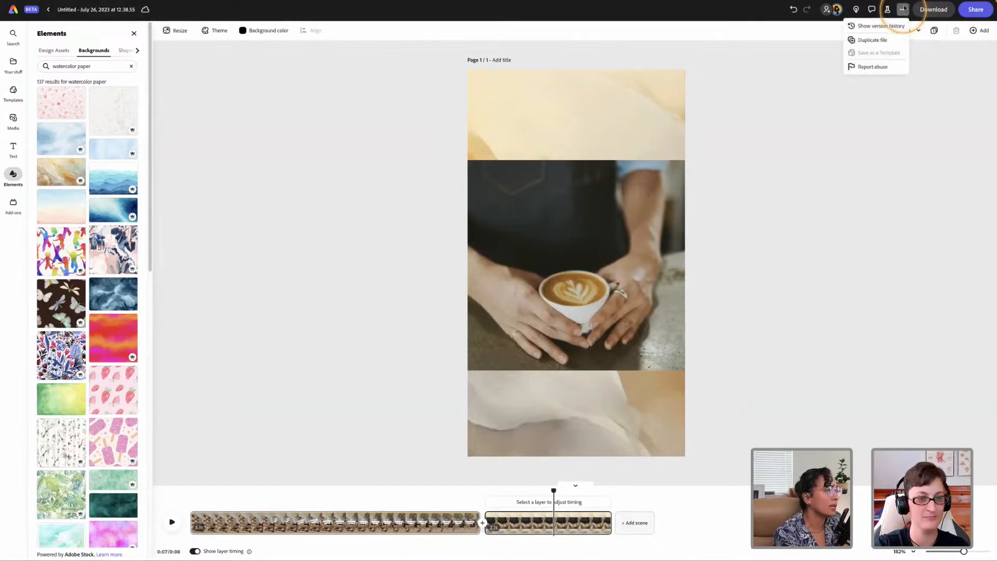
{"action": "left_click", "coordinate": [904, 10]}
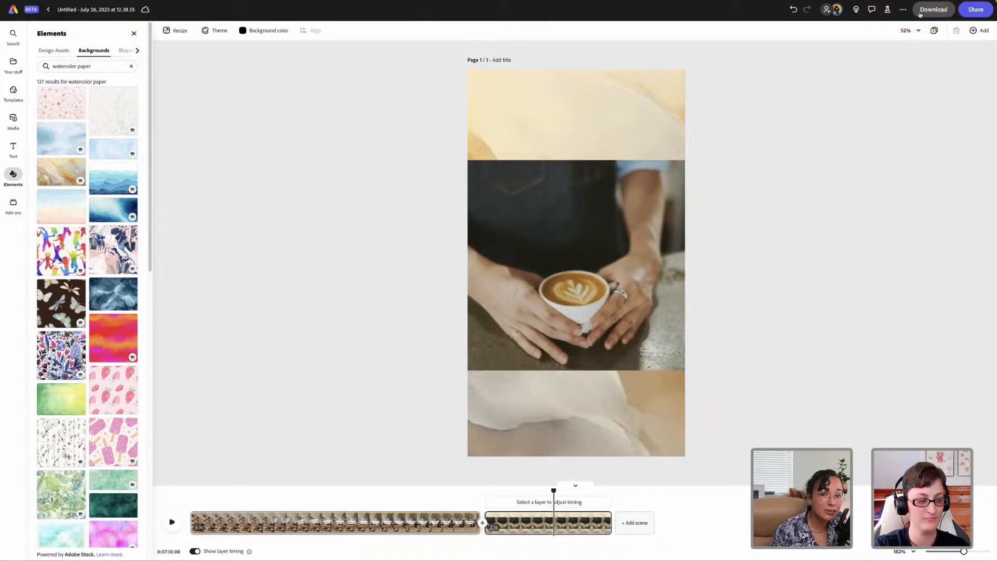
{"action": "left_click", "coordinate": [919, 14]}
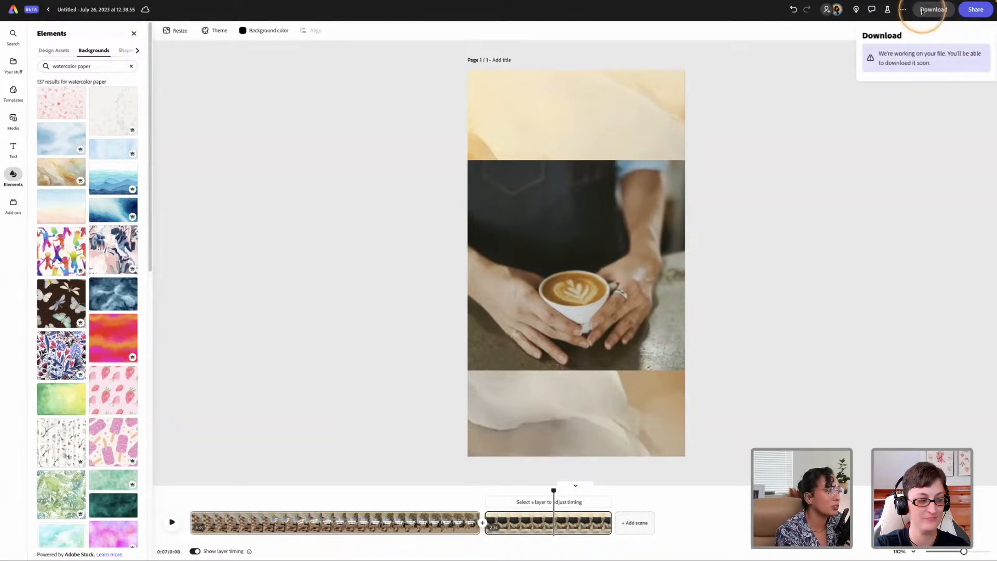
{"action": "left_click", "coordinate": [801, 69]}
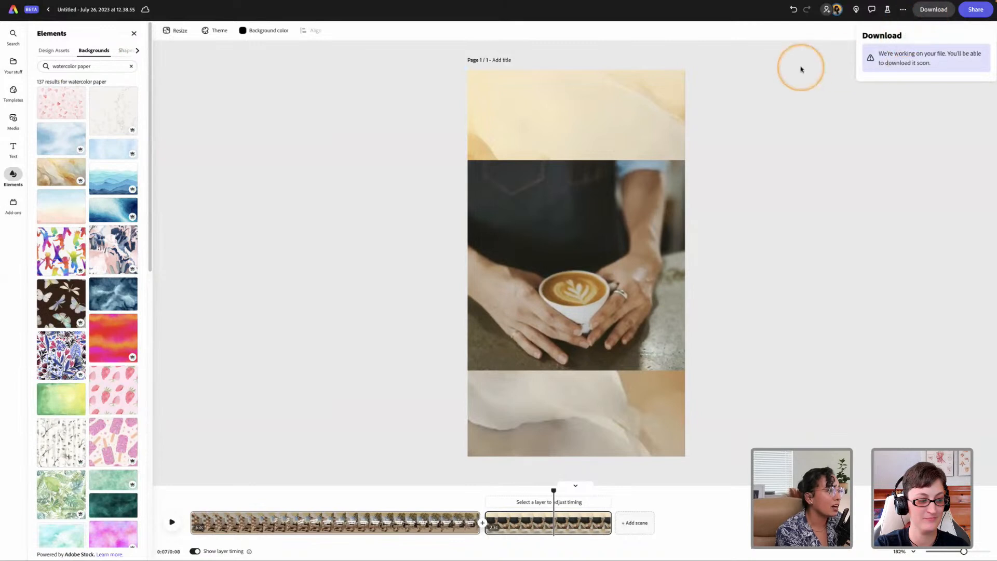
{"action": "left_click", "coordinate": [922, 14]}
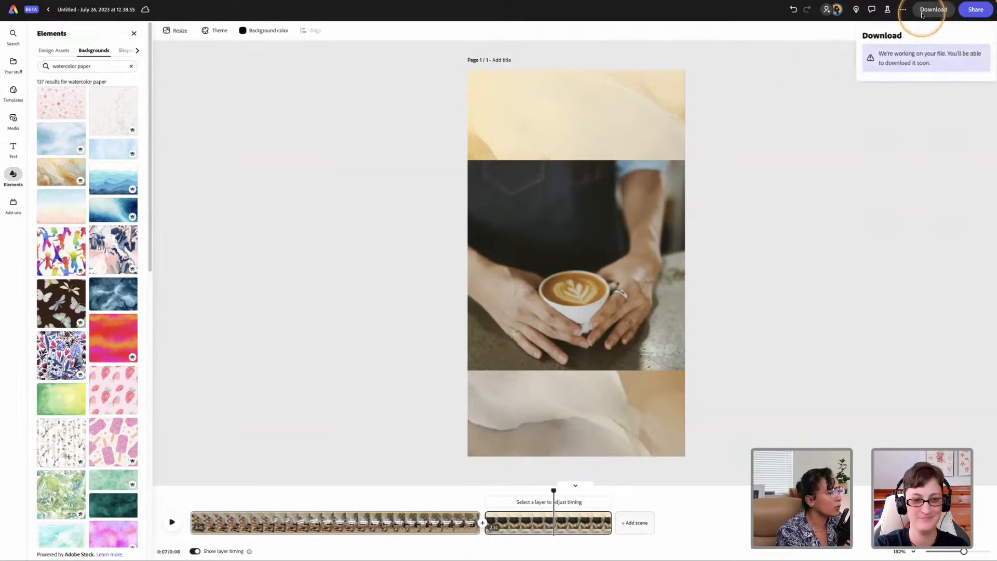
{"action": "left_click", "coordinate": [808, 240]}
{"action": "left_click", "coordinate": [858, 83]}
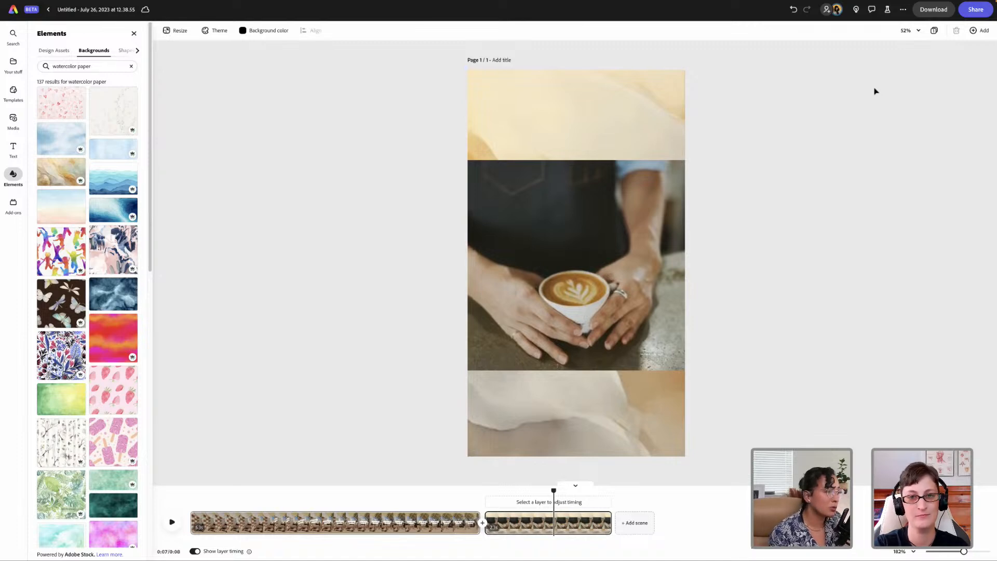
Play the reel from the end of the first scene and pause at about seven seconds in the latte scene
{"action": "left_click_drag", "start_coordinate": [554, 490], "coordinate": [480, 492]}
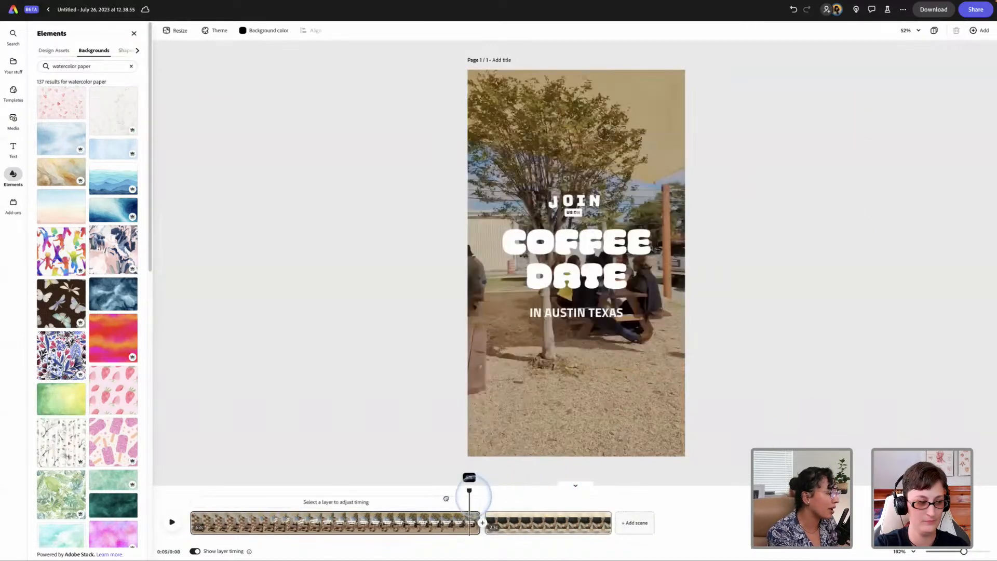
{"action": "key", "text": "space"}
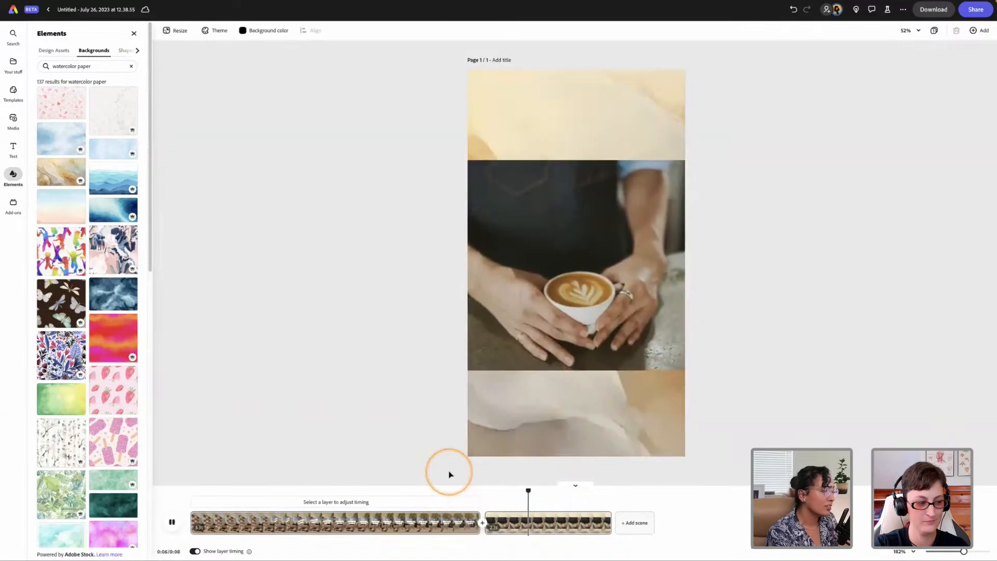
{"action": "key", "text": "space"}
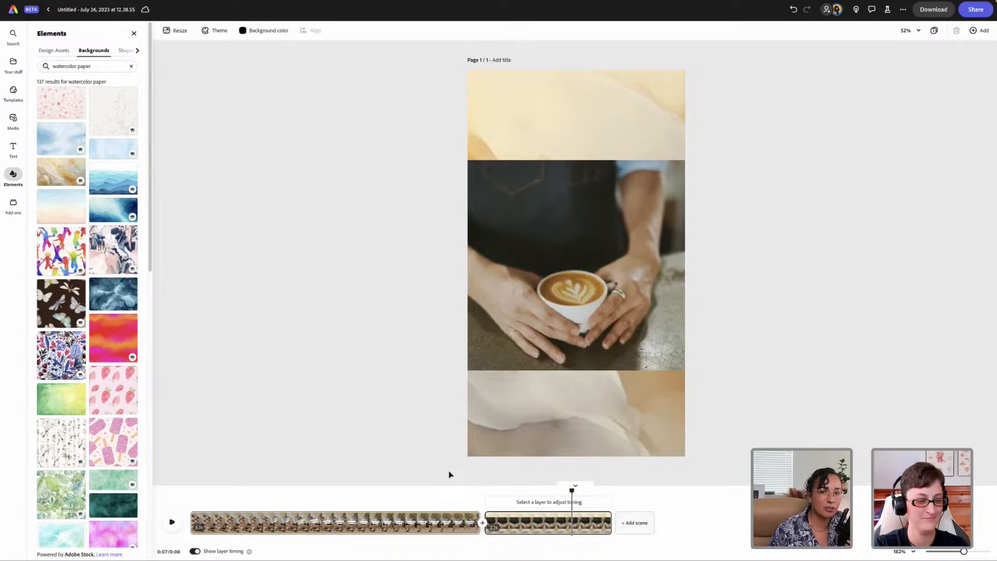
Play the rest of the latte scene and move the playhead back to about seven seconds
{"action": "key", "text": "space"}
{"action": "key", "text": "space"}
{"action": "left_click_drag", "start_coordinate": [600, 489], "coordinate": [563, 497]}
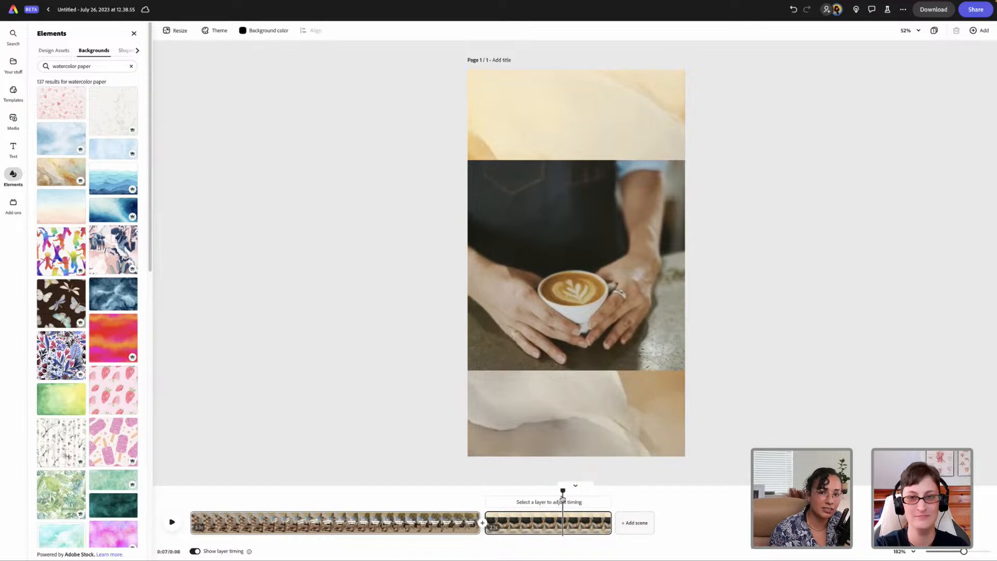
{"action": "left_click", "coordinate": [563, 498]}
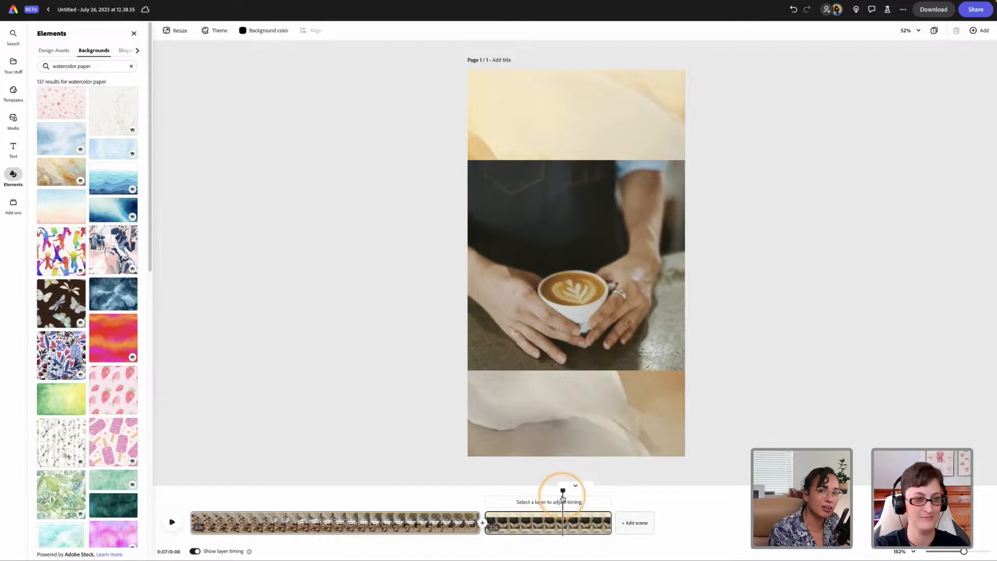
{"action": "left_click", "coordinate": [640, 522]}
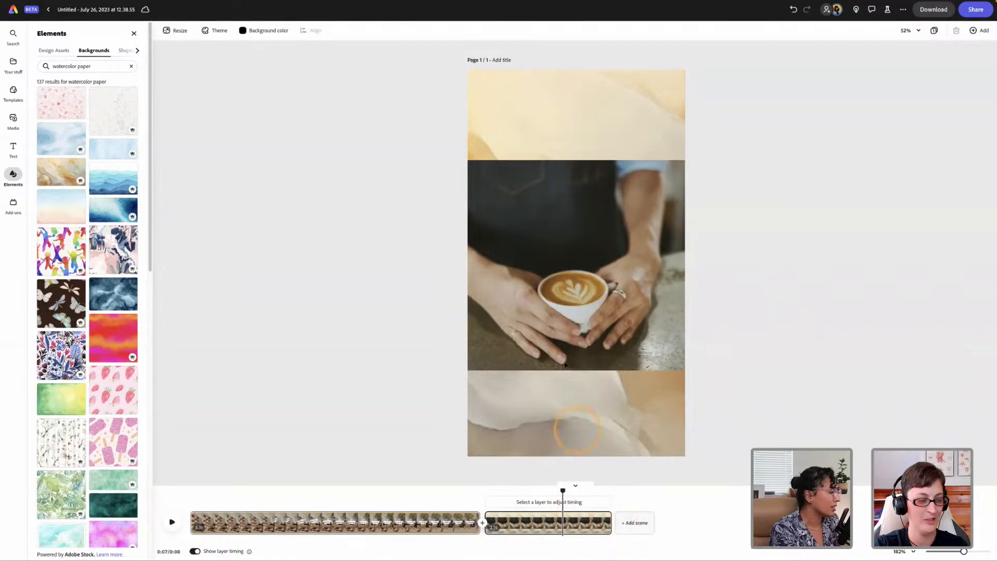
Inspect the image options of the latte scene's watercolor background and return to the background elements
{"action": "left_click", "coordinate": [583, 128]}
{"action": "left_click", "coordinate": [583, 119]}
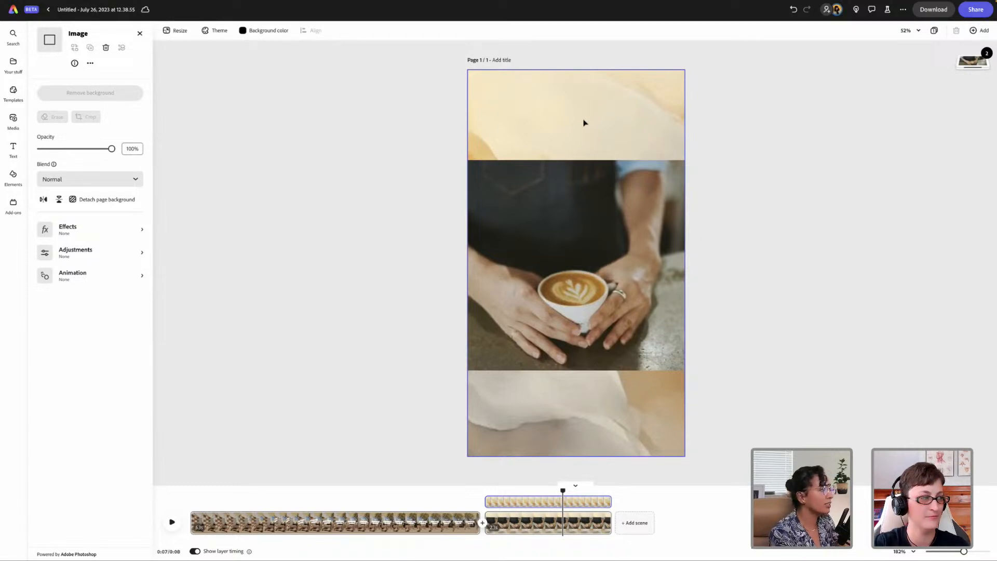
{"action": "left_click", "coordinate": [592, 119]}
{"action": "left_click", "coordinate": [621, 457]}
{"action": "left_click", "coordinate": [563, 111]}
{"action": "left_click", "coordinate": [13, 175]}
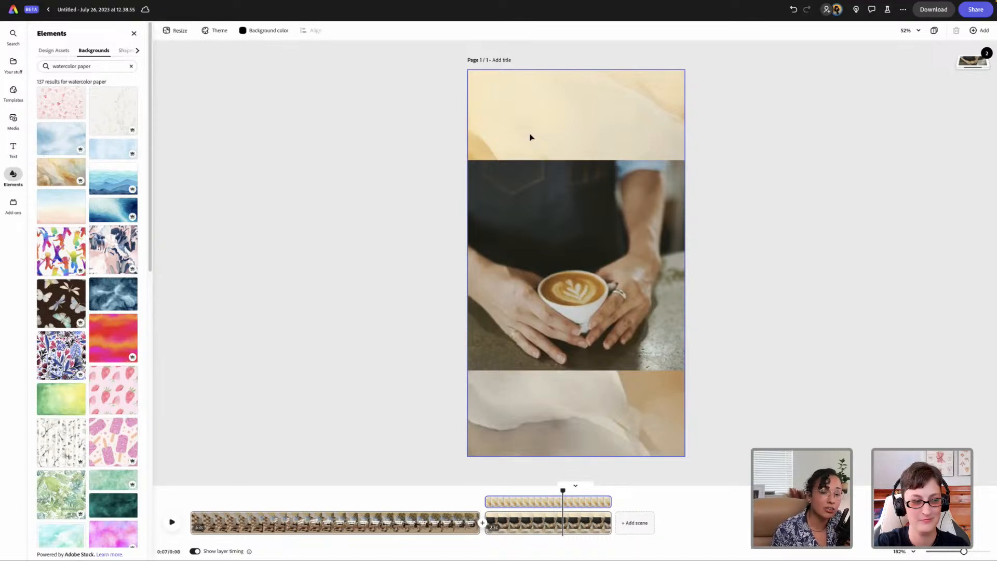
Replay the latte scene from its start, pause it at about seven seconds and select its background
{"action": "left_click_drag", "start_coordinate": [564, 490], "coordinate": [488, 492]}
{"action": "key", "text": "space"}
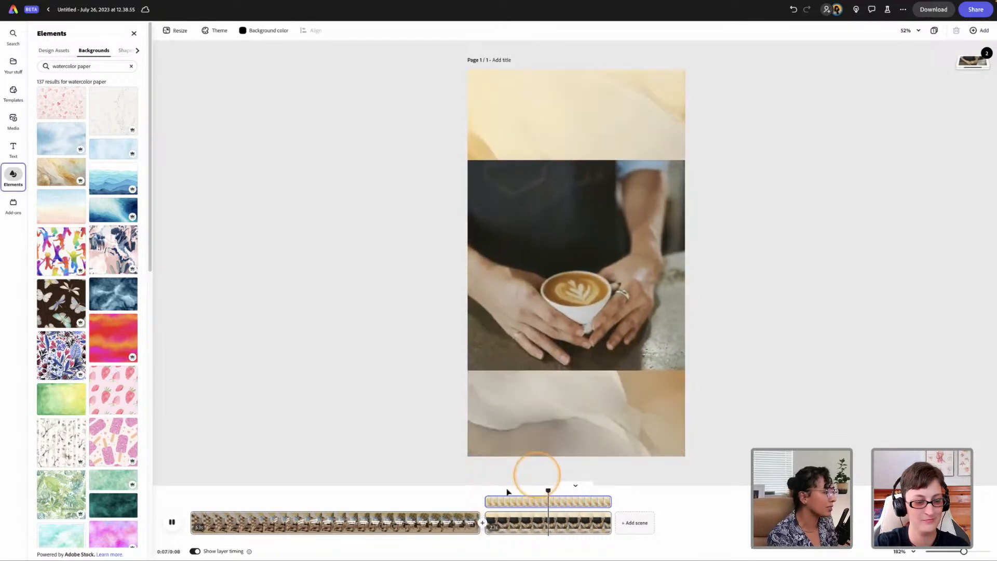
{"action": "left_click", "coordinate": [628, 90]}
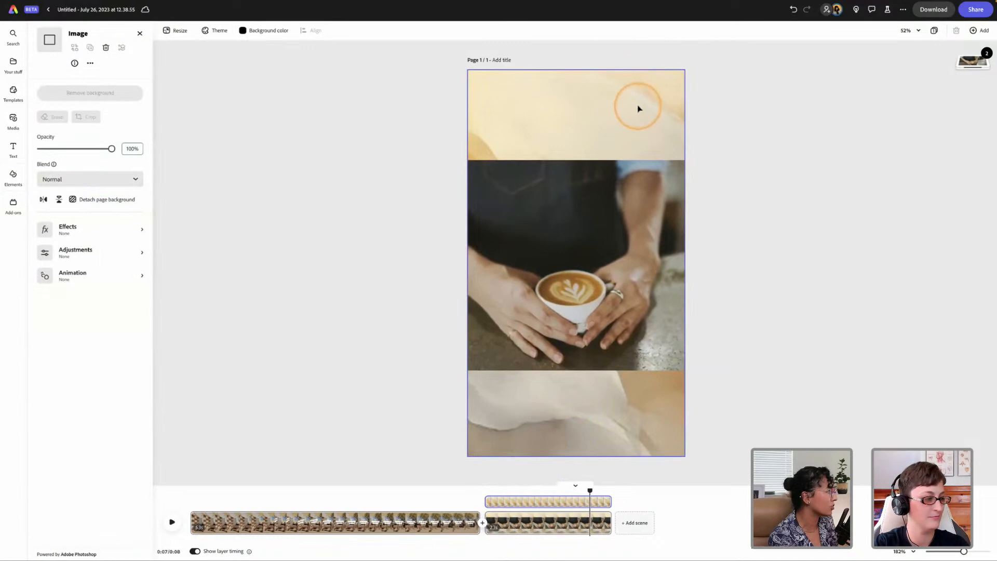
Browse further through the watercolor paper backgrounds
{"action": "left_click", "coordinate": [19, 190]}
{"action": "left_click", "coordinate": [85, 56]}
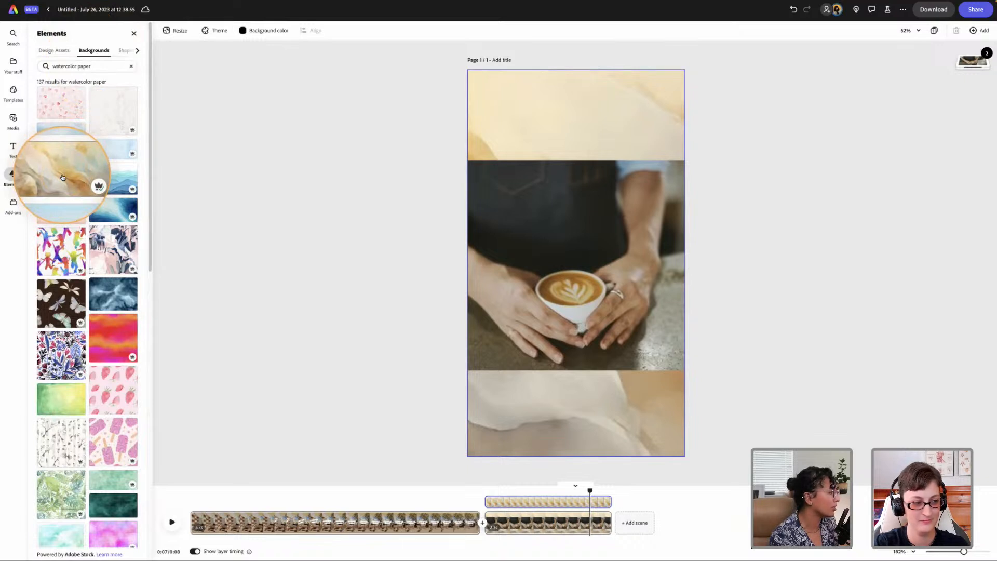
{"action": "scroll", "coordinate": [107, 400], "scroll_direction": "down", "scroll_amount": 1}
{"action": "scroll", "coordinate": [107, 400], "scroll_direction": "down", "scroll_amount": 3}
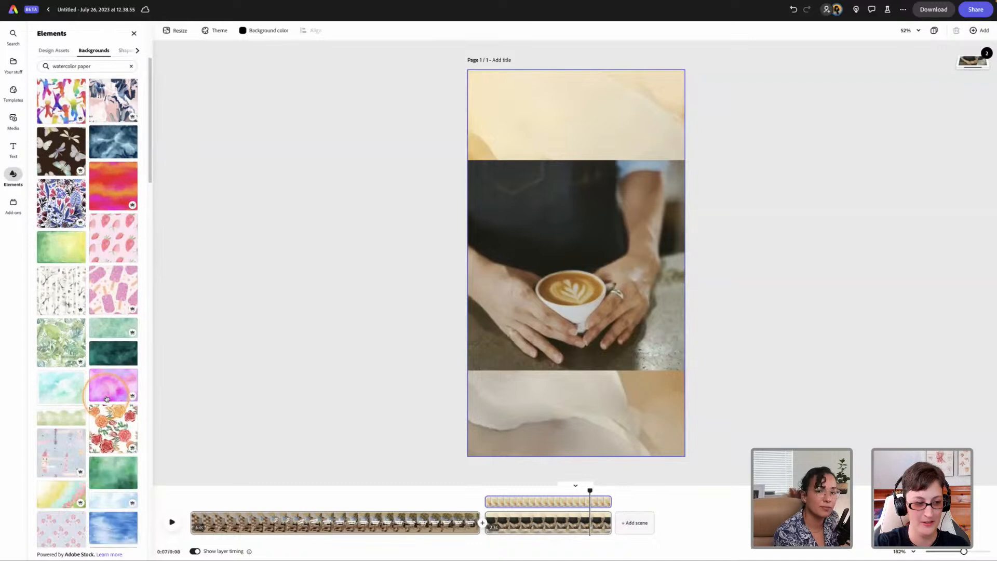
Scrub the latte scene back to its start at about five seconds and play it through to its end
{"action": "left_click_drag", "start_coordinate": [589, 490], "coordinate": [542, 491]}
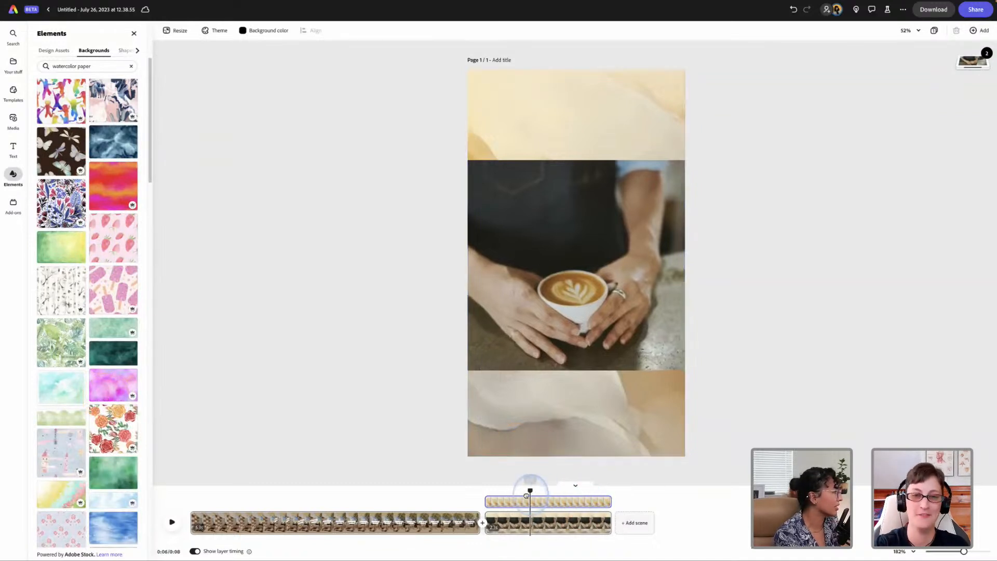
{"action": "left_click", "coordinate": [485, 491]}
{"action": "left_click", "coordinate": [530, 420]}
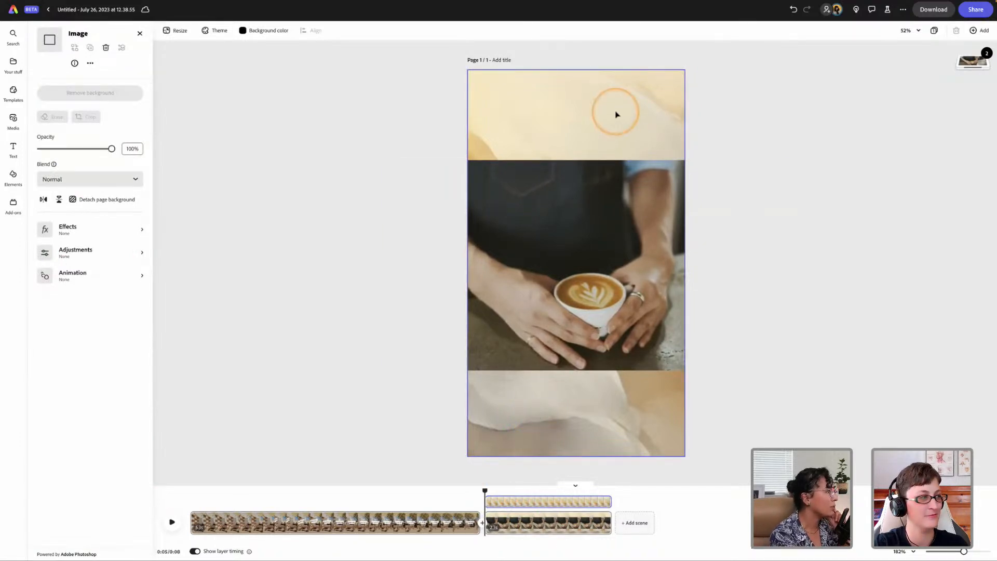
{"action": "left_click", "coordinate": [537, 498]}
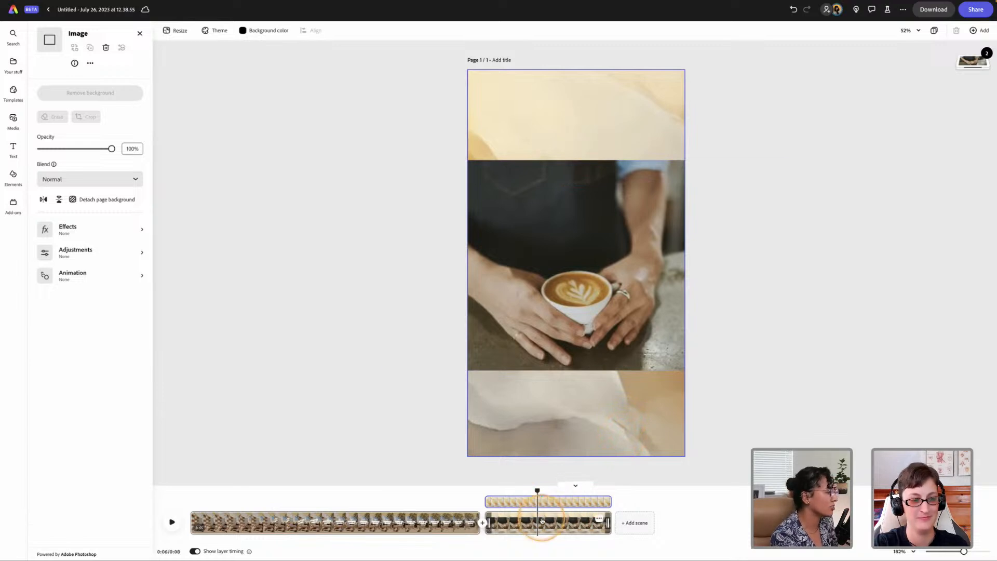
{"action": "left_click_drag", "start_coordinate": [538, 490], "coordinate": [483, 491]}
{"action": "key", "text": "space"}
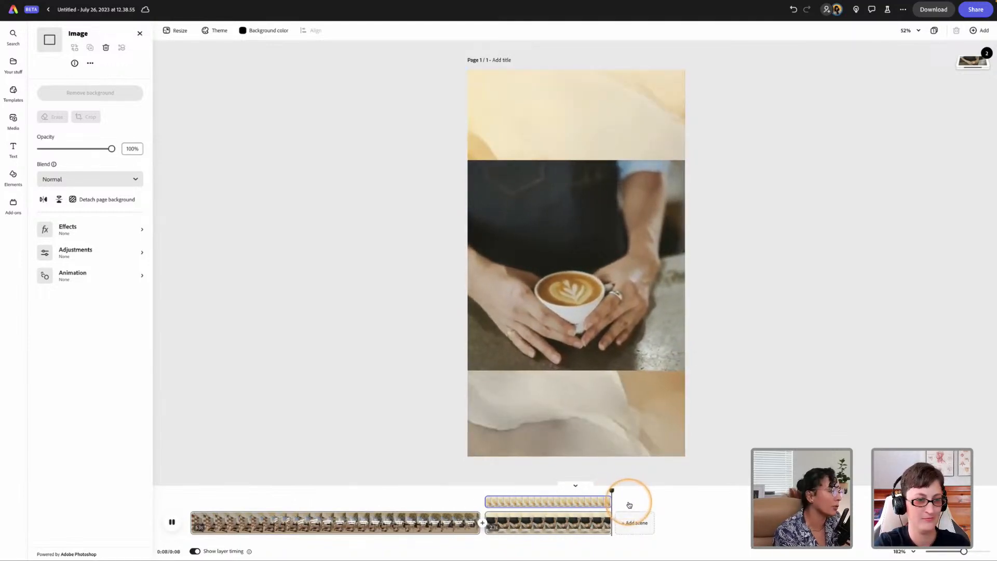
Add a third scene after the latte scene and copy the latte scene's watercolor background into it
{"action": "left_click", "coordinate": [634, 525]}
{"action": "left_click", "coordinate": [652, 519]}
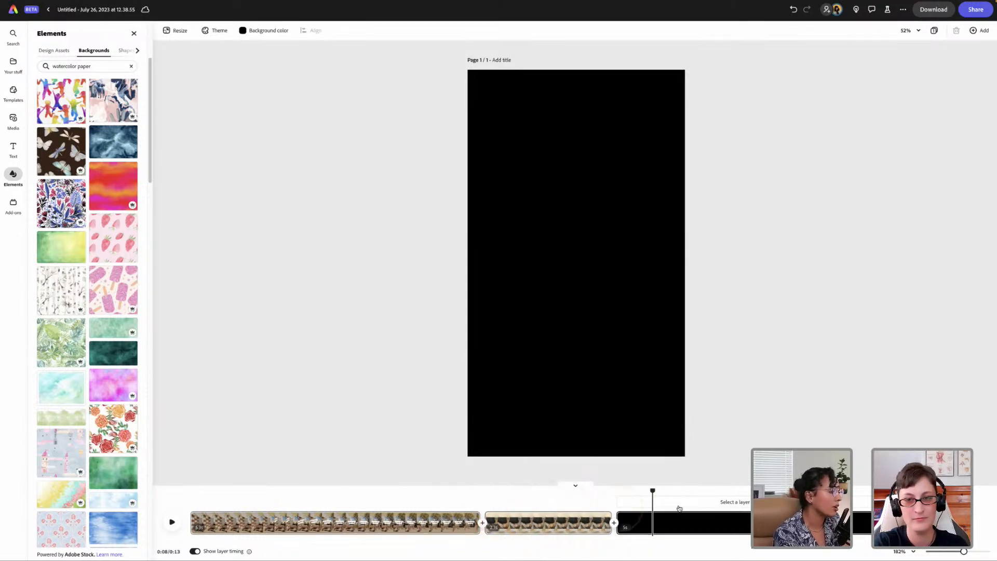
{"action": "left_click_drag", "start_coordinate": [651, 489], "coordinate": [559, 497]}
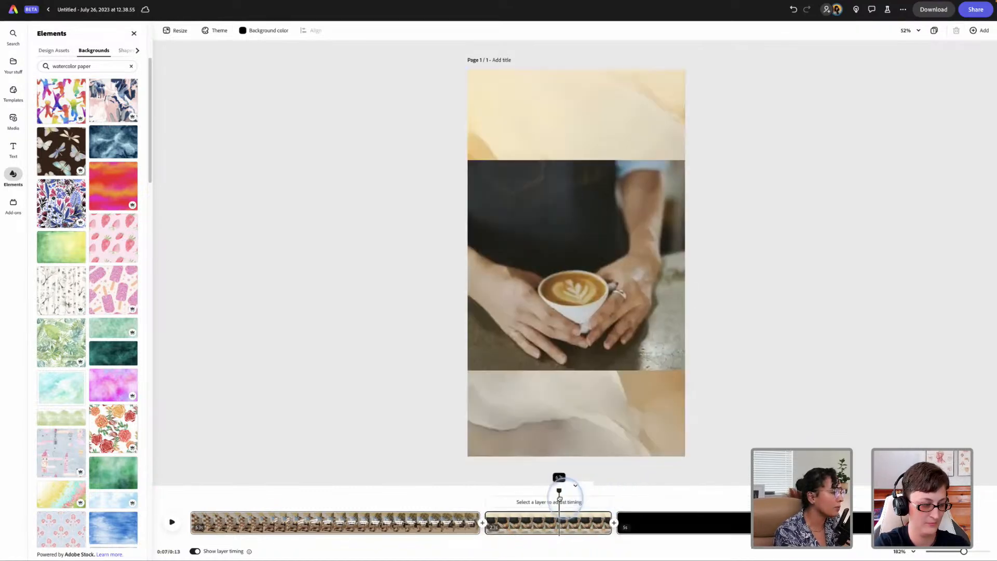
{"action": "left_click", "coordinate": [577, 438]}
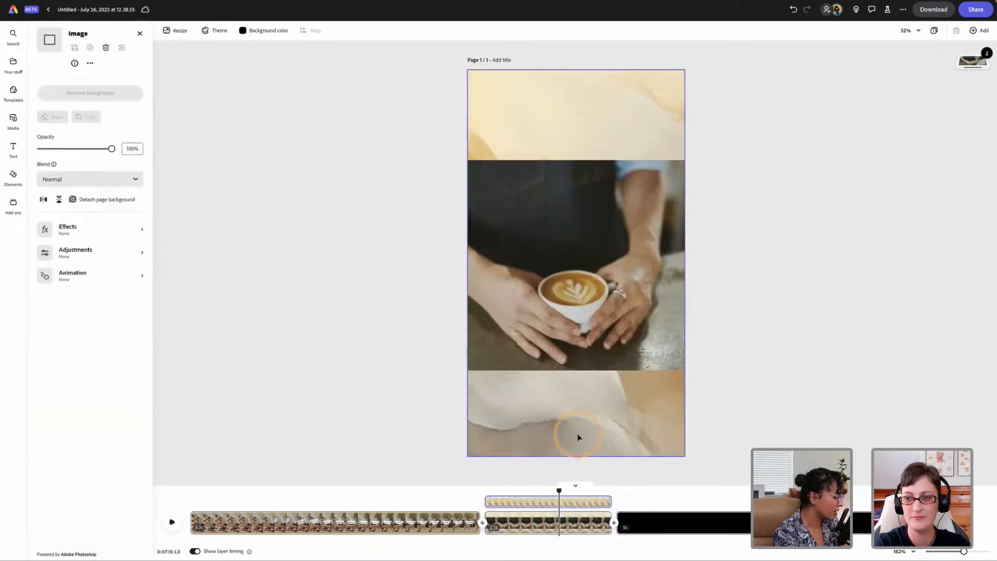
{"action": "left_click", "coordinate": [663, 523]}
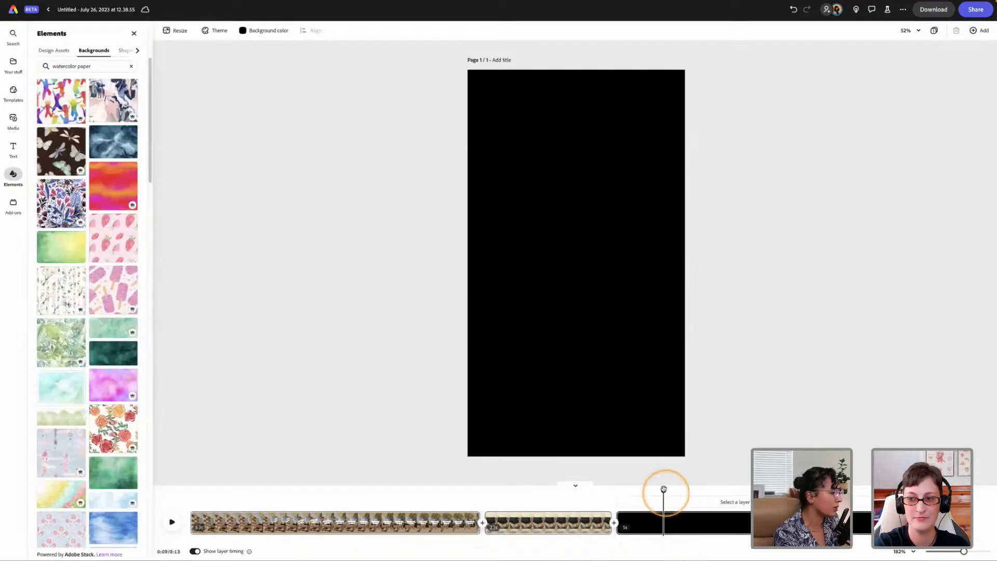
{"action": "key", "text": "ctrl+v"}
Play the start of the third scene to check its copied background, pausing at about eight seconds
{"action": "left_click_drag", "start_coordinate": [662, 490], "coordinate": [616, 490]}
{"action": "key", "text": "space"}
{"action": "key", "text": "space"}
{"action": "left_click", "coordinate": [593, 332]}
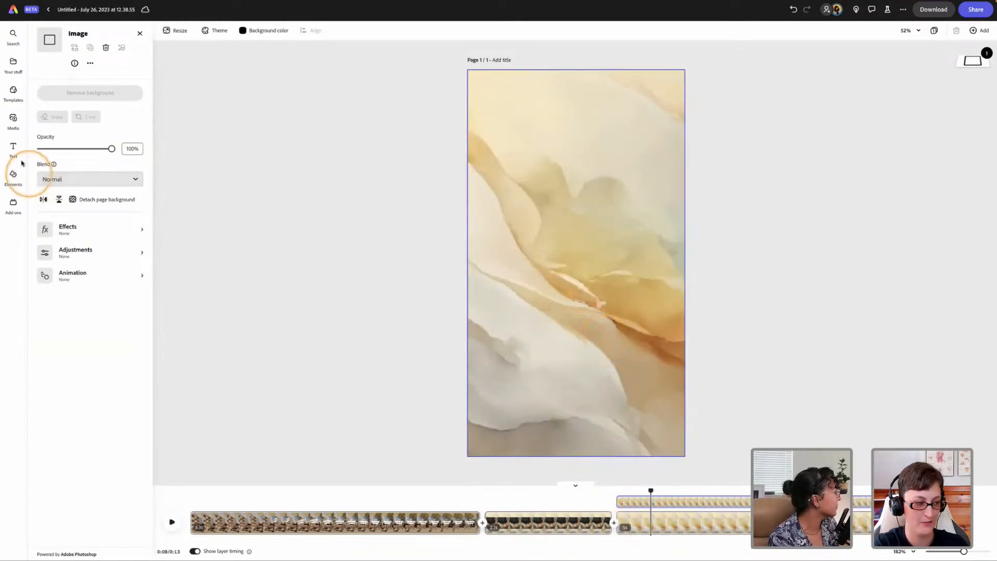
Upload the orange-beanie portrait clip PXL_20221029_172851443.mp4 from the Coffee day folder into the third scene
{"action": "left_click", "coordinate": [13, 120]}
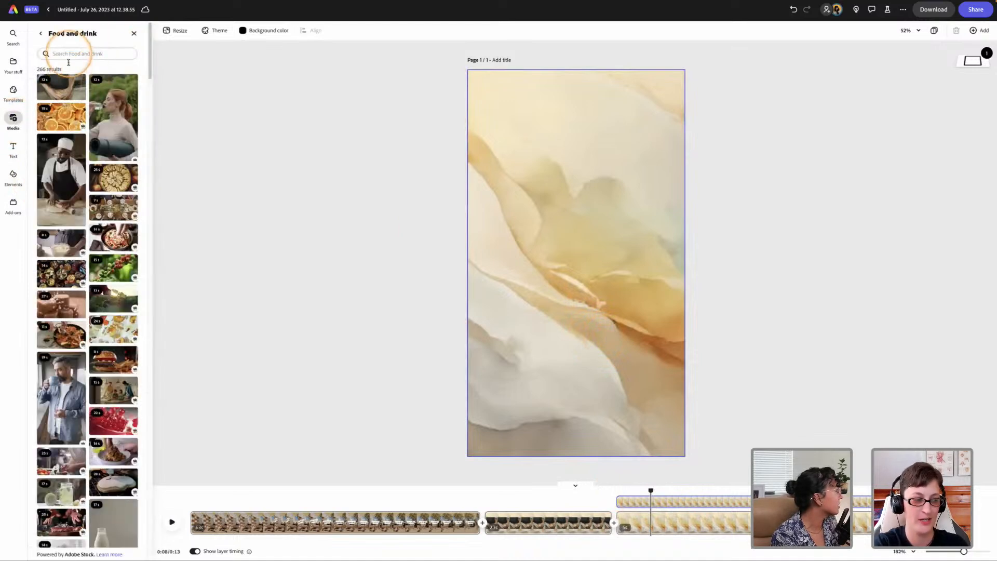
{"action": "left_click", "coordinate": [41, 33]}
{"action": "left_click", "coordinate": [46, 50]}
{"action": "left_click", "coordinate": [70, 50]}
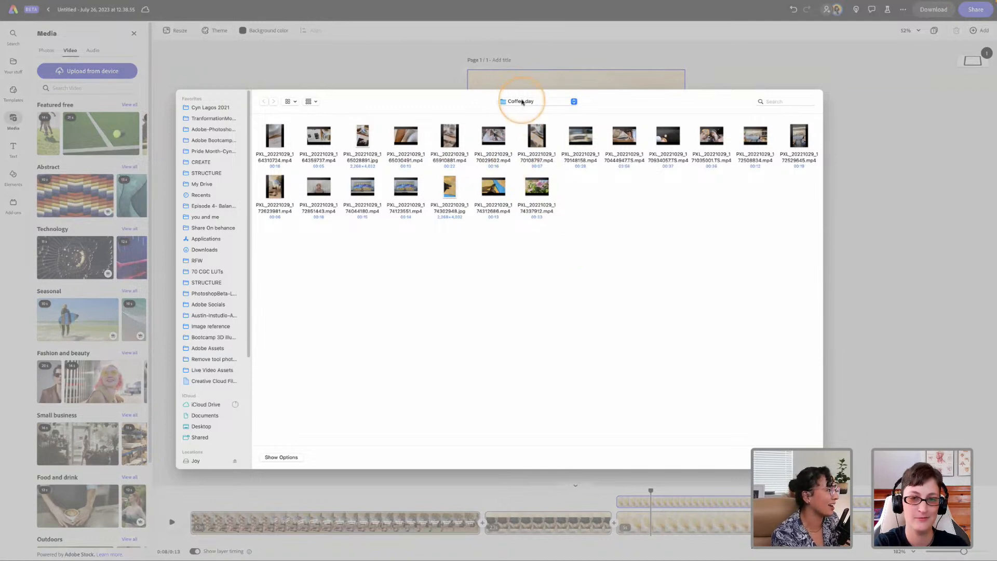
{"action": "left_click", "coordinate": [522, 101]}
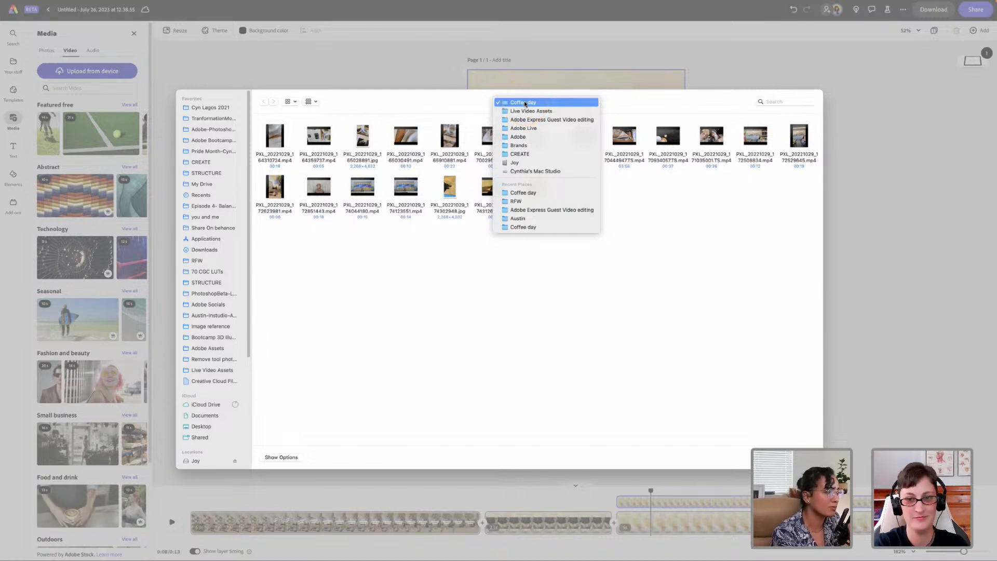
{"action": "left_click", "coordinate": [524, 103]}
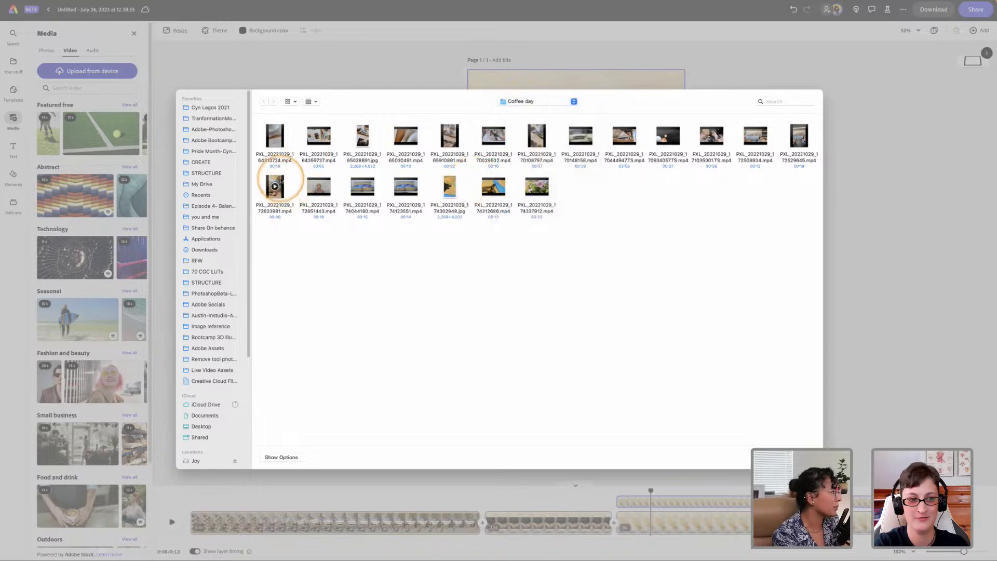
{"action": "left_click", "coordinate": [275, 187]}
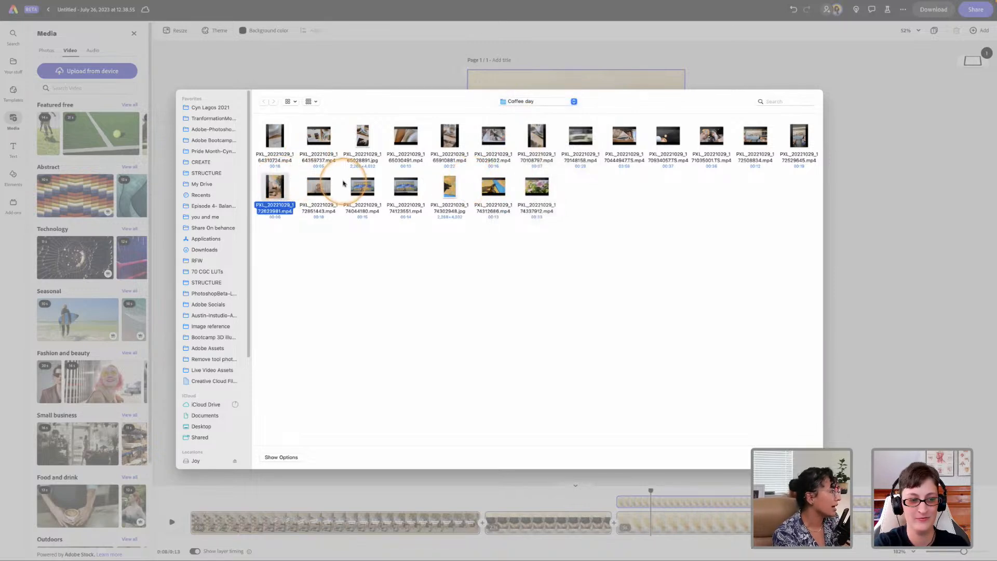
{"action": "key", "text": "space"}
{"action": "key", "text": "space"}
{"action": "left_click", "coordinate": [325, 184]}
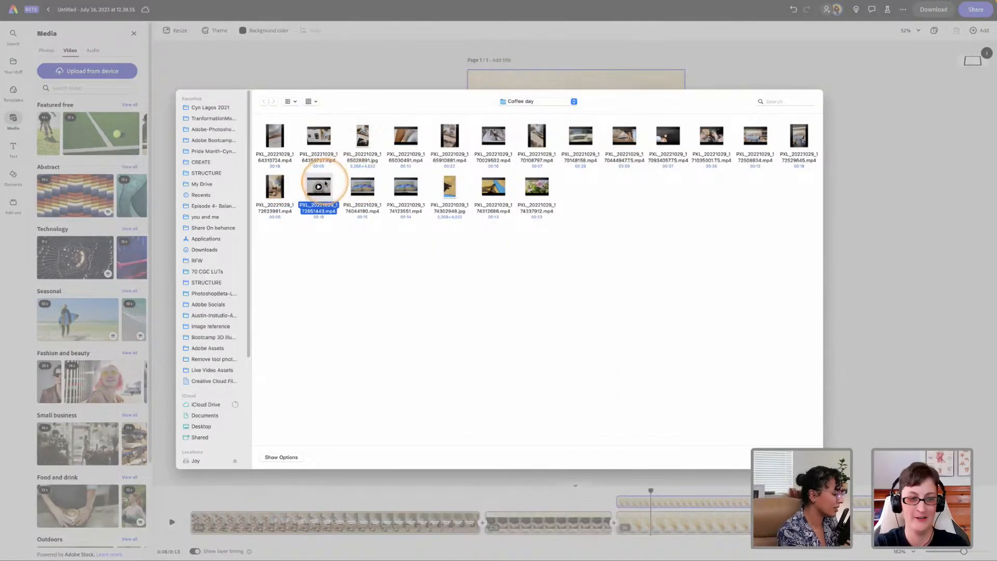
{"action": "double_click", "coordinate": [325, 184]}
Enlarge the beanie clip to span the full width of the page, leaving watercolor above and below
{"action": "left_click_drag", "start_coordinate": [628, 237], "coordinate": [685, 204]}
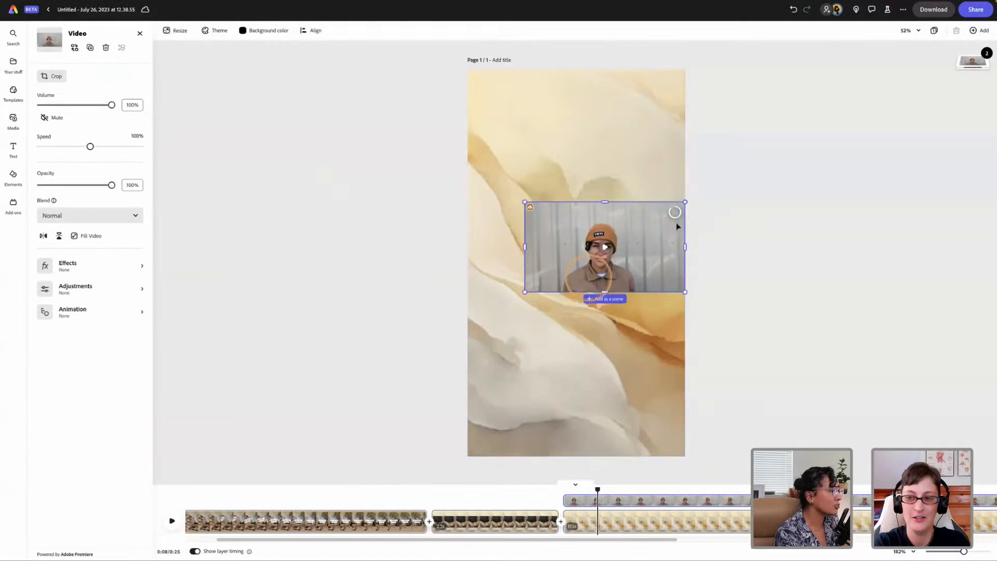
{"action": "left_click_drag", "start_coordinate": [524, 292], "coordinate": [467, 319]}
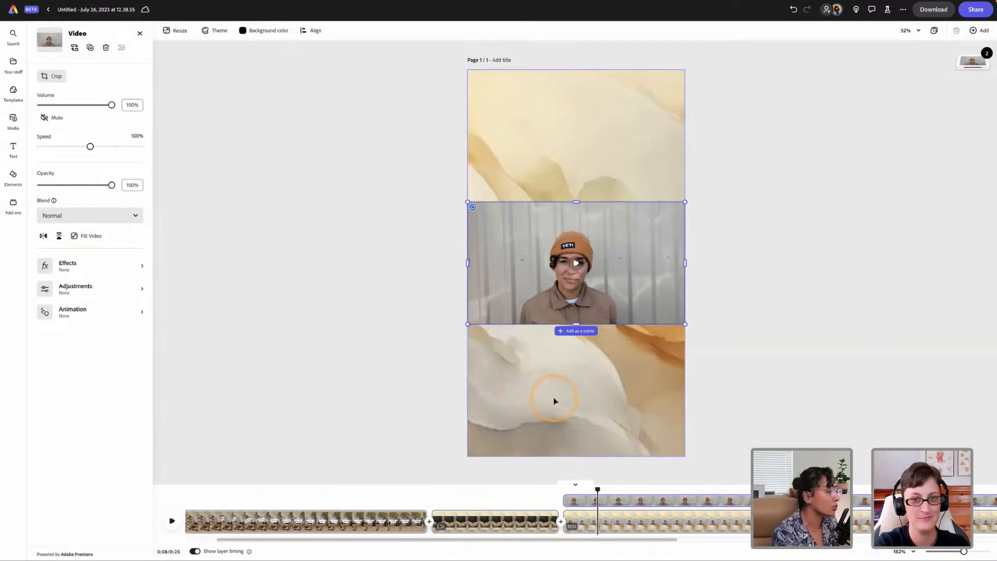
Play the cut from the latte scene into the beanie scene, starting at about seven seconds and pausing at nine
{"action": "left_click_drag", "start_coordinate": [603, 490], "coordinate": [532, 490]}
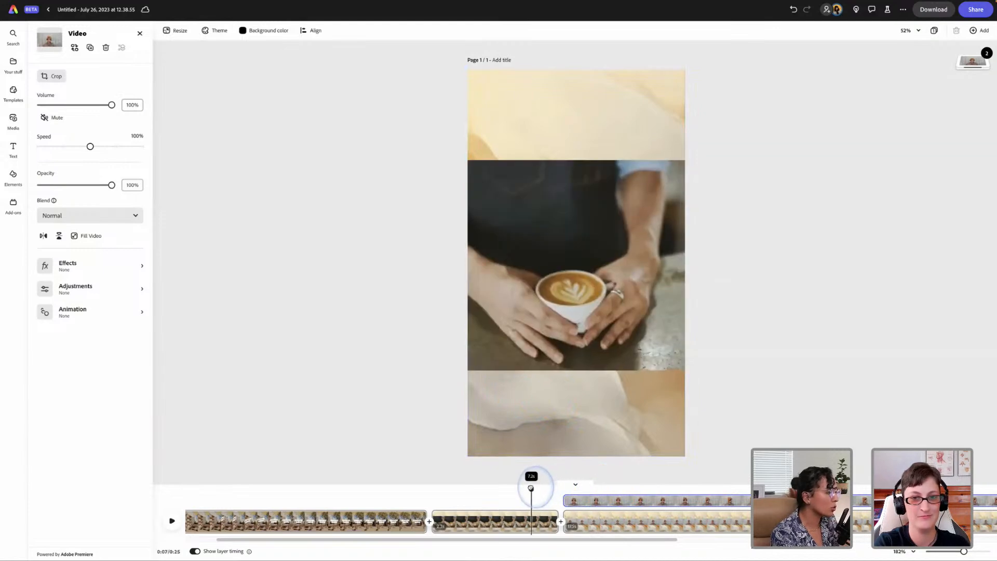
{"action": "left_click", "coordinate": [564, 442]}
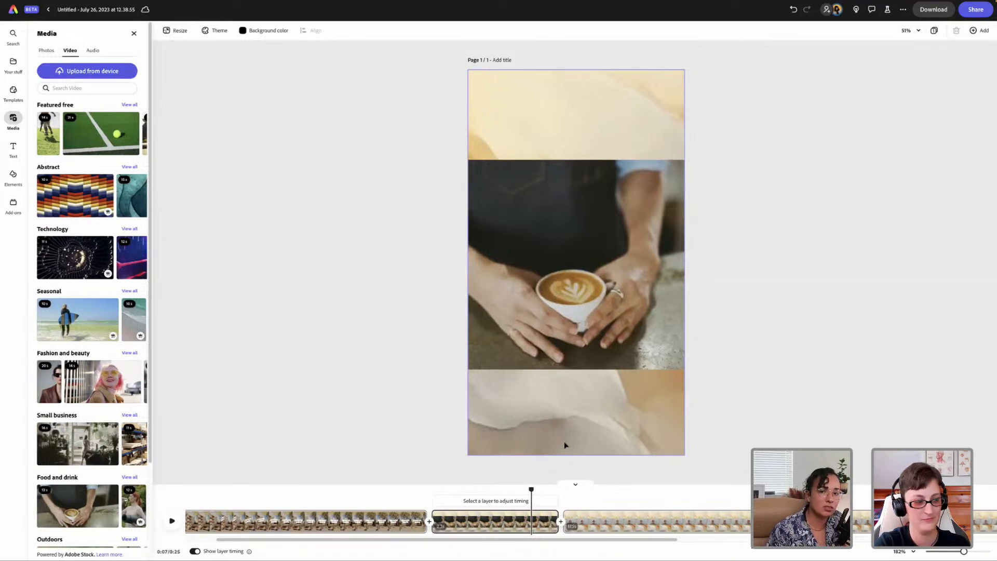
{"action": "key", "text": "space"}
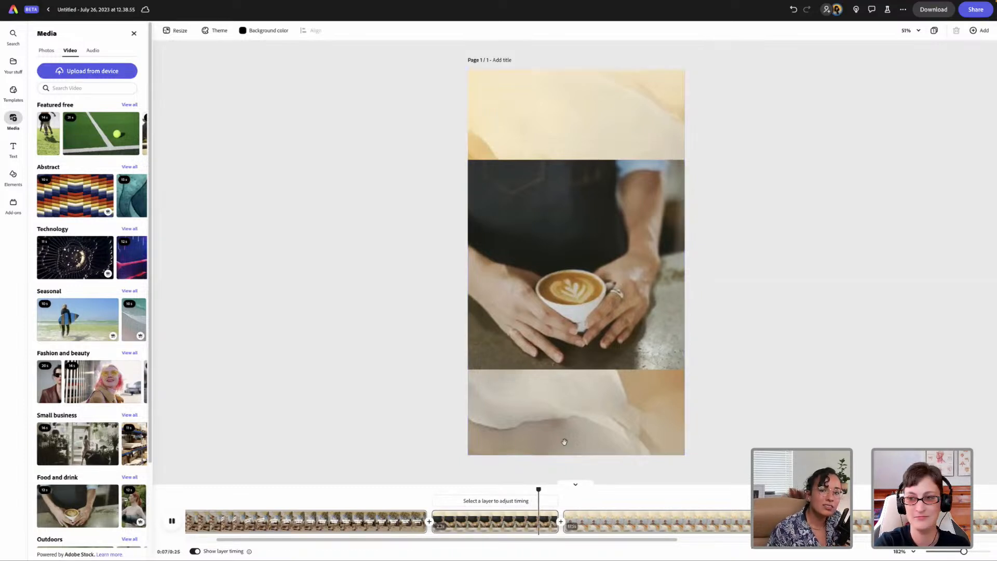
{"action": "key", "text": "space"}
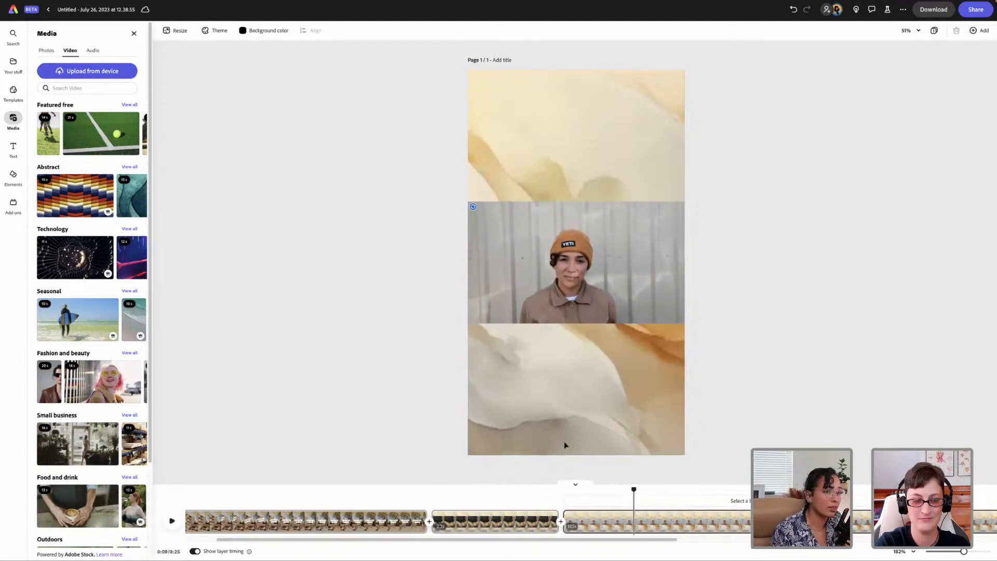
Trim off the opening of the beanie scene at its start edge and play the shortened scene
{"action": "left_click", "coordinate": [567, 519]}
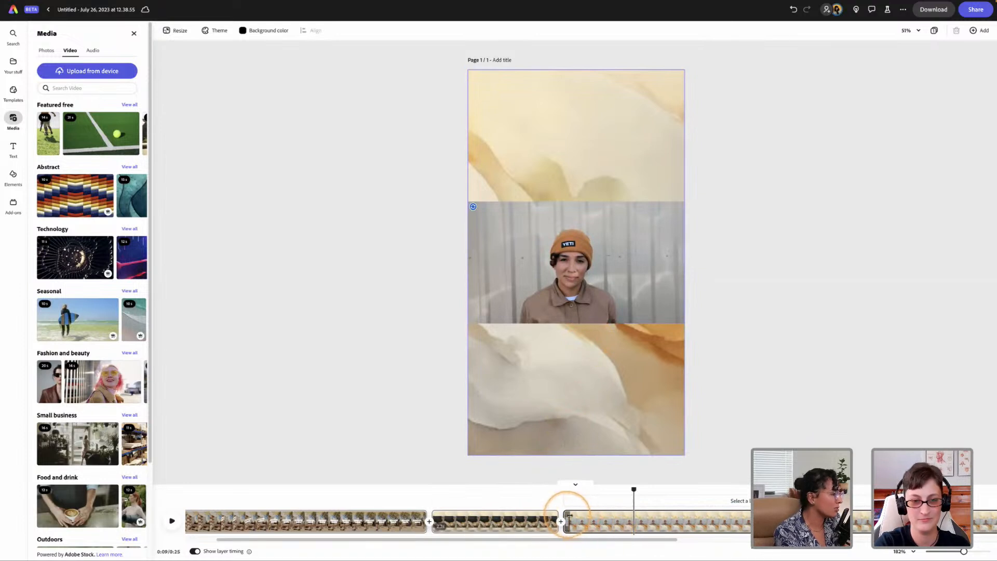
{"action": "left_click_drag", "start_coordinate": [567, 517], "coordinate": [654, 512]}
{"action": "key", "text": "space"}
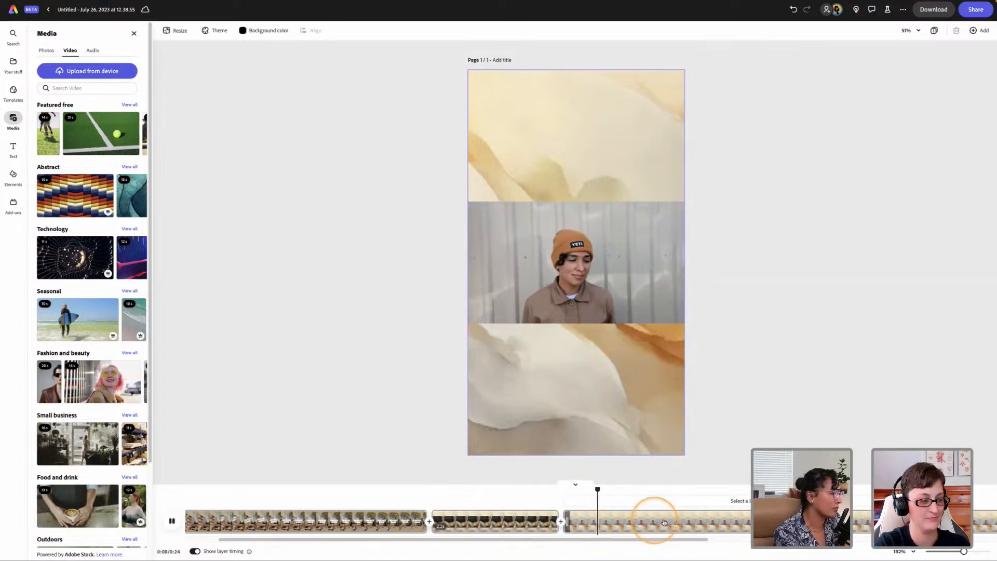
Pause at about ten seconds, select the beanie clip and replay the scene from its new start
{"action": "left_click", "coordinate": [751, 304]}
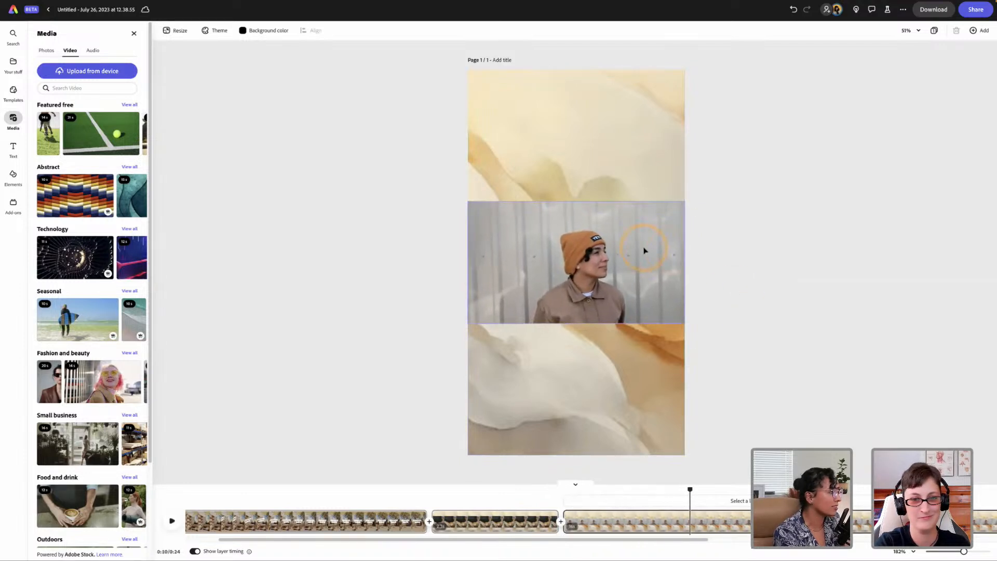
{"action": "left_click", "coordinate": [644, 250]}
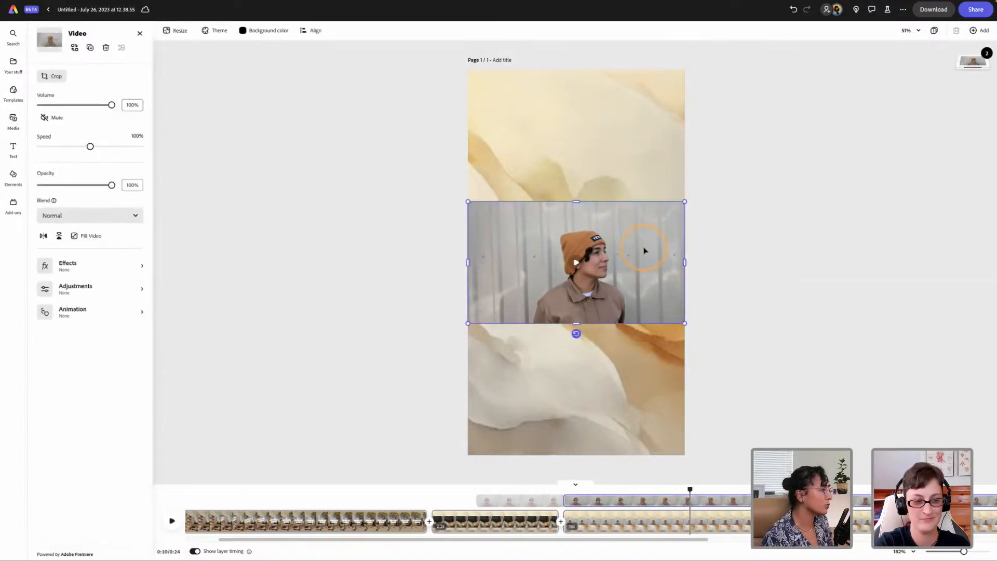
{"action": "left_click_drag", "start_coordinate": [690, 490], "coordinate": [568, 491]}
{"action": "key", "text": "space"}
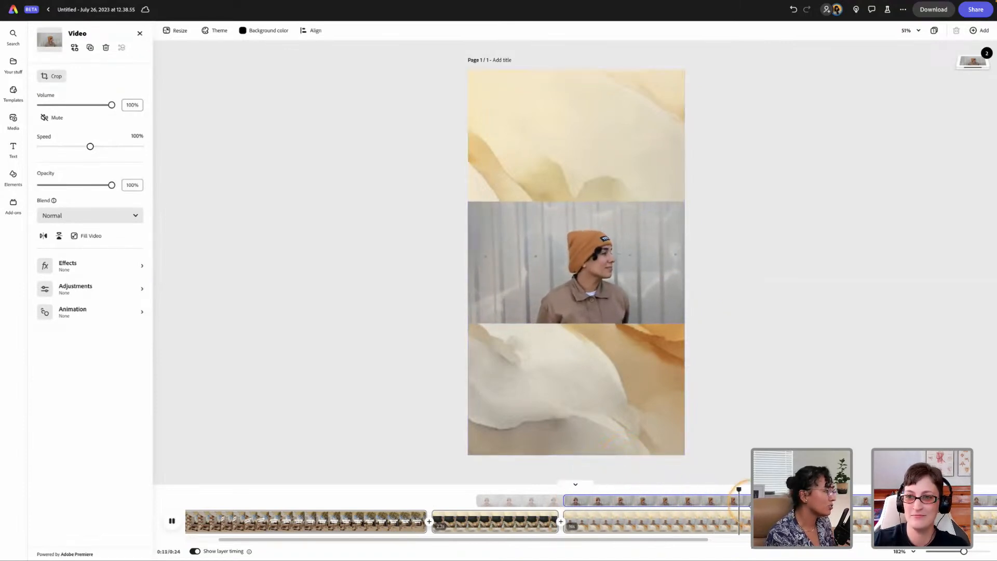
Adjust the start edge of the beanie clip and play the scene again from about eight seconds
{"action": "left_click", "coordinate": [573, 499]}
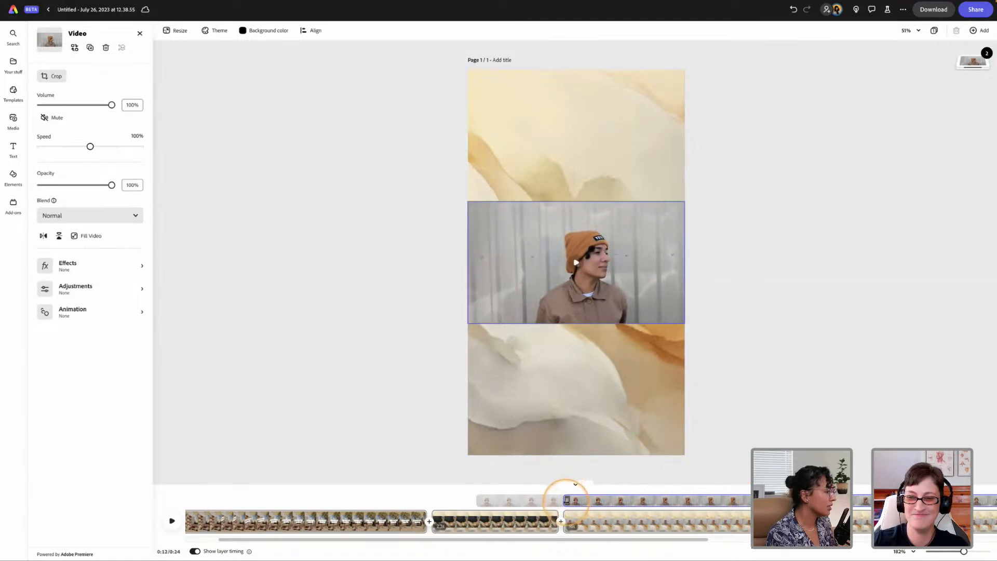
{"action": "left_click_drag", "start_coordinate": [566, 499], "coordinate": [595, 497]}
{"action": "key", "text": "space"}
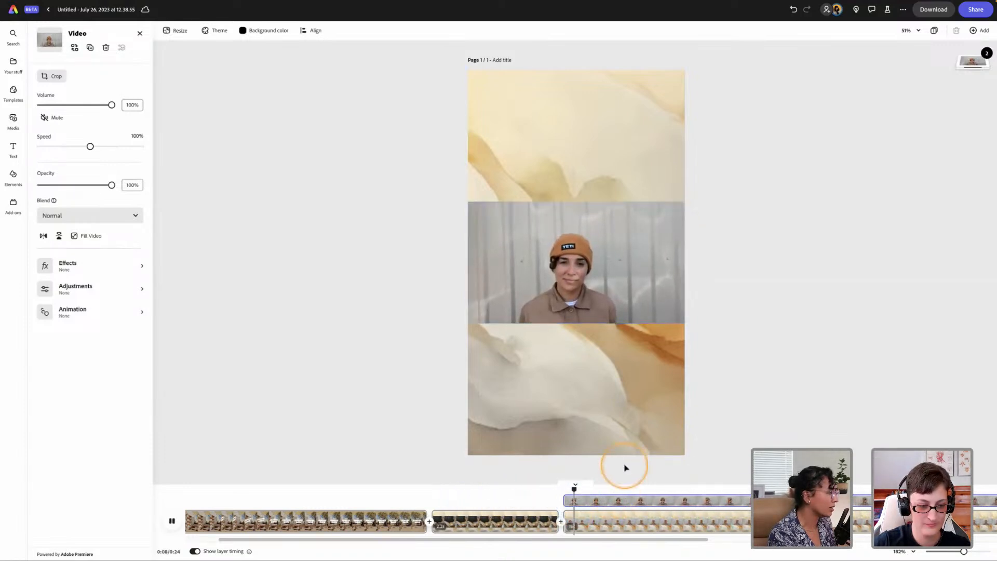
{"action": "key", "text": "space"}
Trim the end of the beanie scene so the whole reel lasts 12 seconds
{"action": "mouse_move", "coordinate": [711, 489]}
{"action": "left_mouse_down"}
{"action": "mouse_move", "coordinate": [716, 477]}
{"action": "mouse_move", "coordinate": [723, 503]}
{"action": "left_mouse_up"}
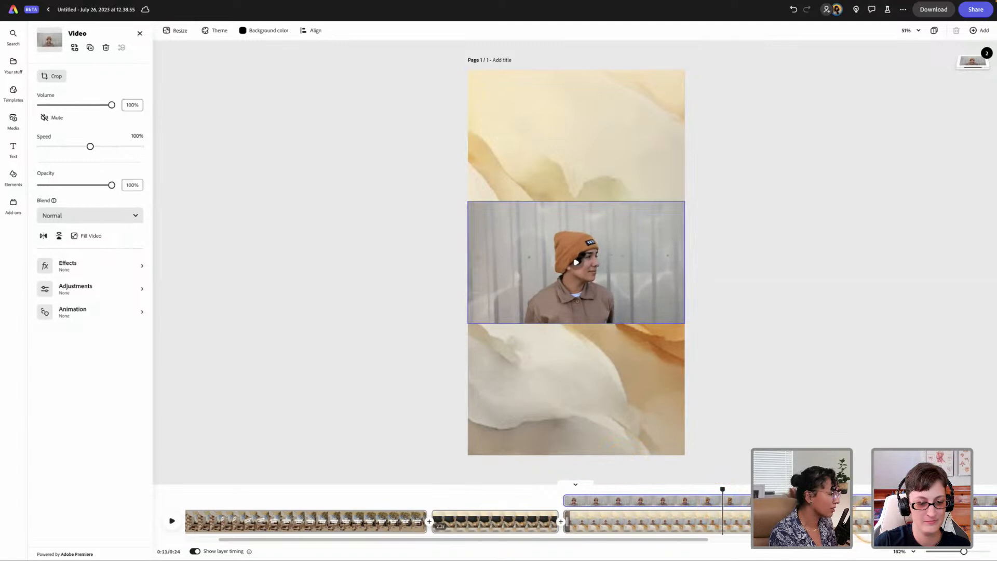
{"action": "left_click_drag", "start_coordinate": [579, 539], "coordinate": [890, 540]}
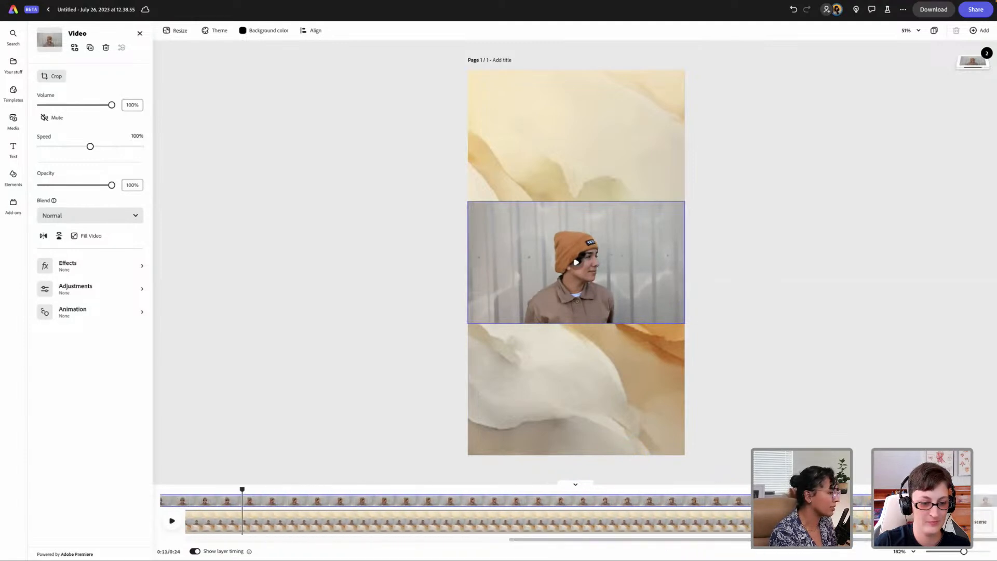
{"action": "left_click_drag", "start_coordinate": [883, 522], "coordinate": [311, 523]}
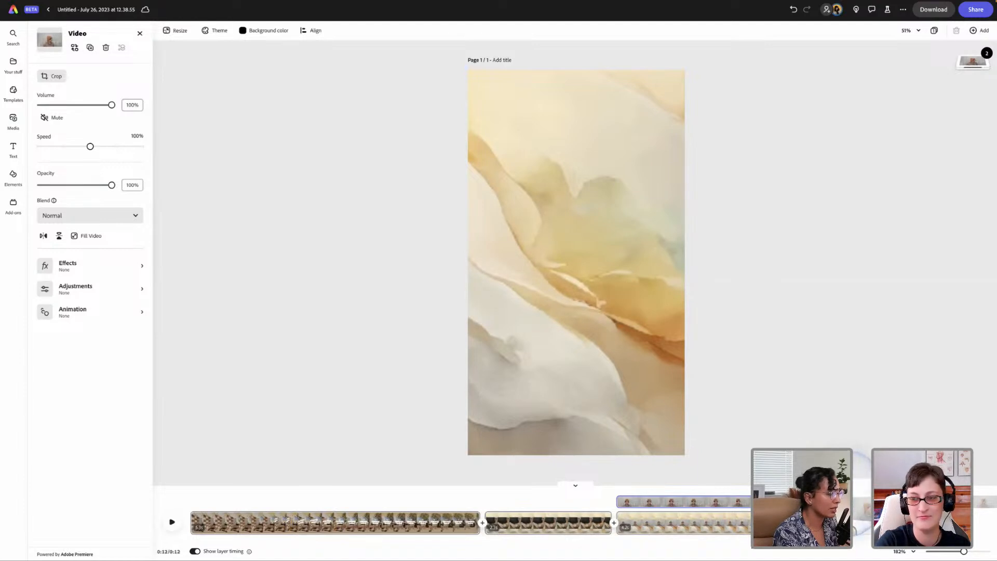
{"action": "key", "text": "ctrl+z"}
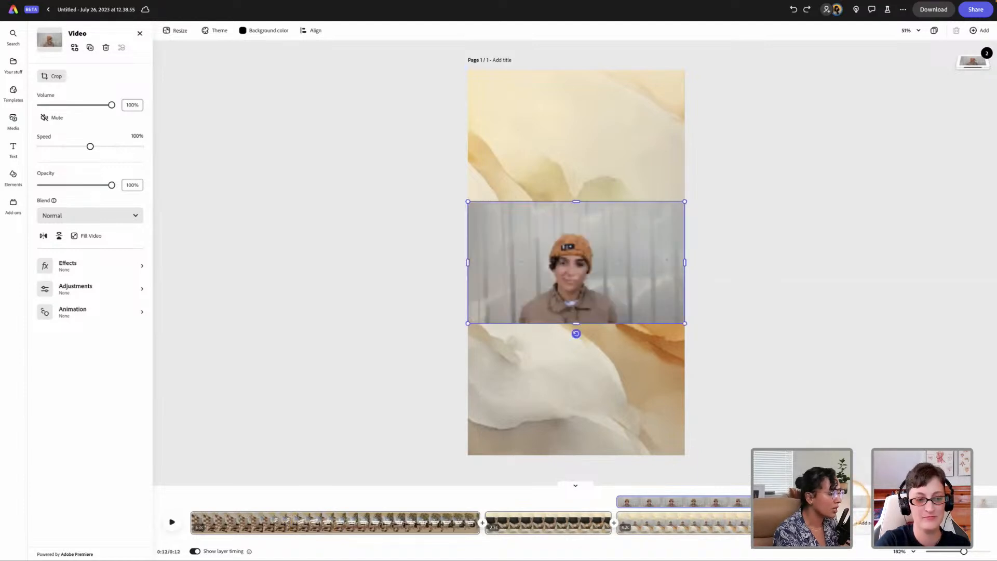
Replay the shortened beanie scene from its start and pause it at about eleven seconds
{"action": "left_click", "coordinate": [834, 491]}
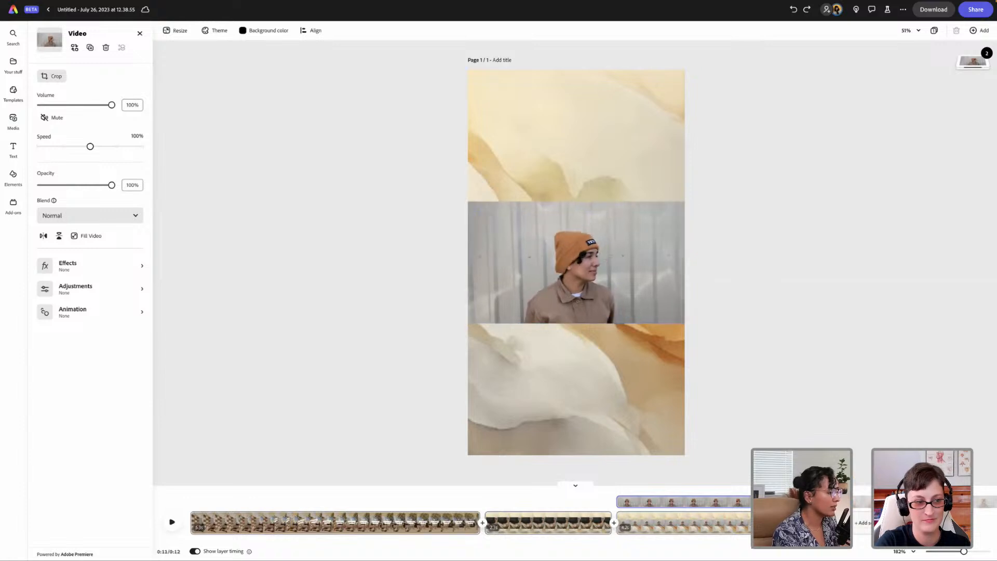
{"action": "left_click_drag", "start_coordinate": [830, 491], "coordinate": [621, 491]}
{"action": "key", "text": "space"}
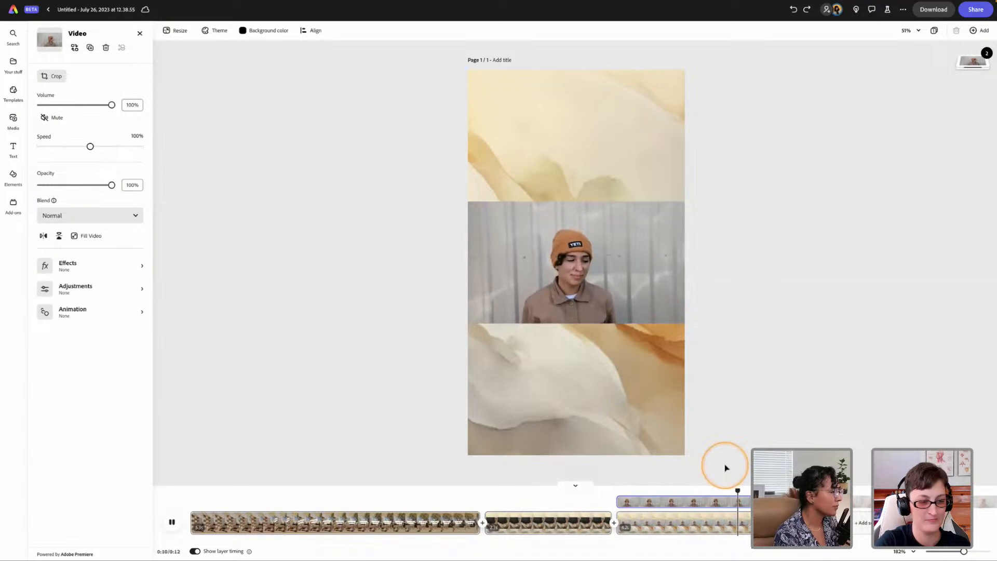
{"action": "left_click", "coordinate": [576, 262]}
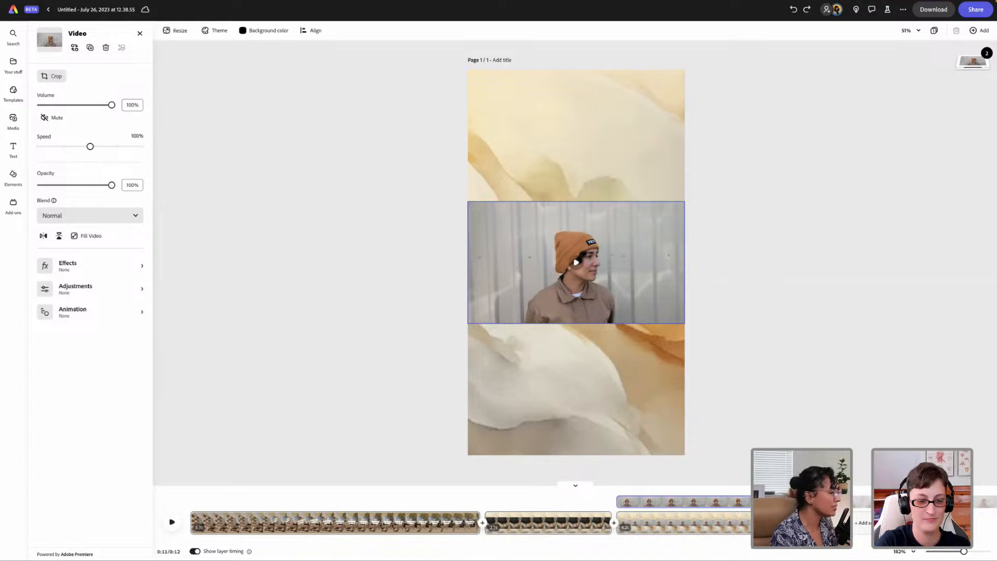
Mute the audio of the beanie clip
{"action": "left_click", "coordinate": [615, 290]}
{"action": "left_click", "coordinate": [45, 118]}
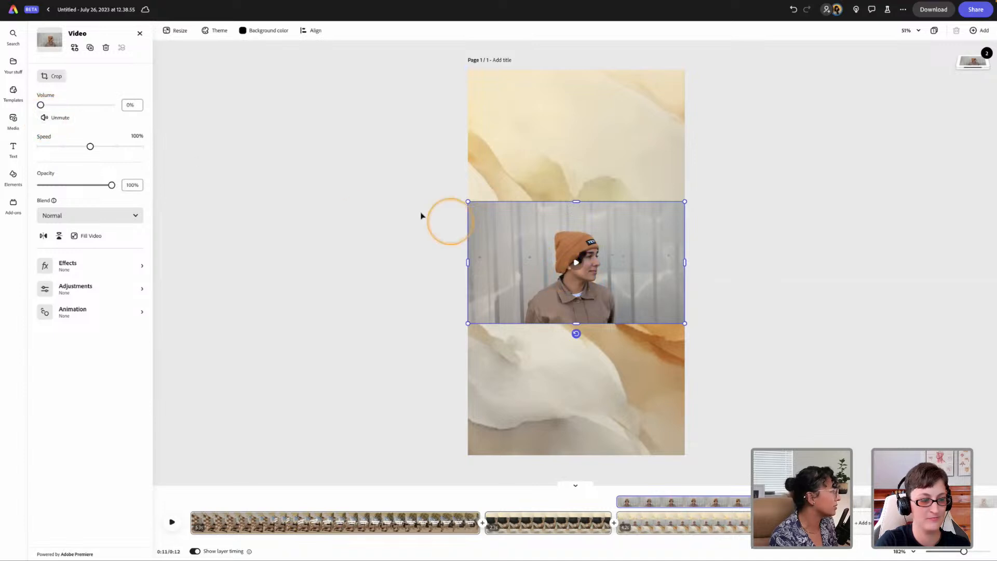
{"action": "key", "text": "space"}
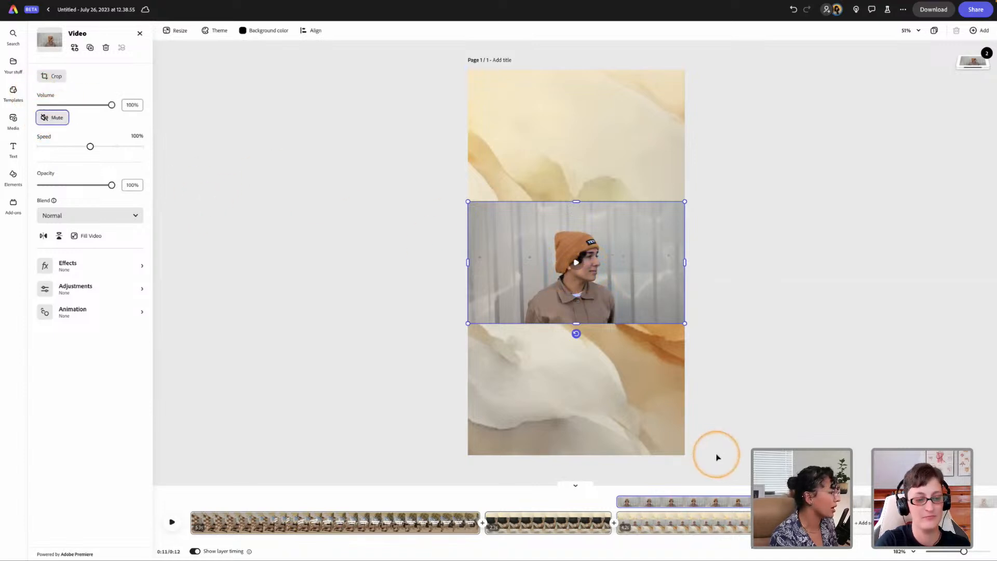
{"action": "left_click", "coordinate": [641, 493]}
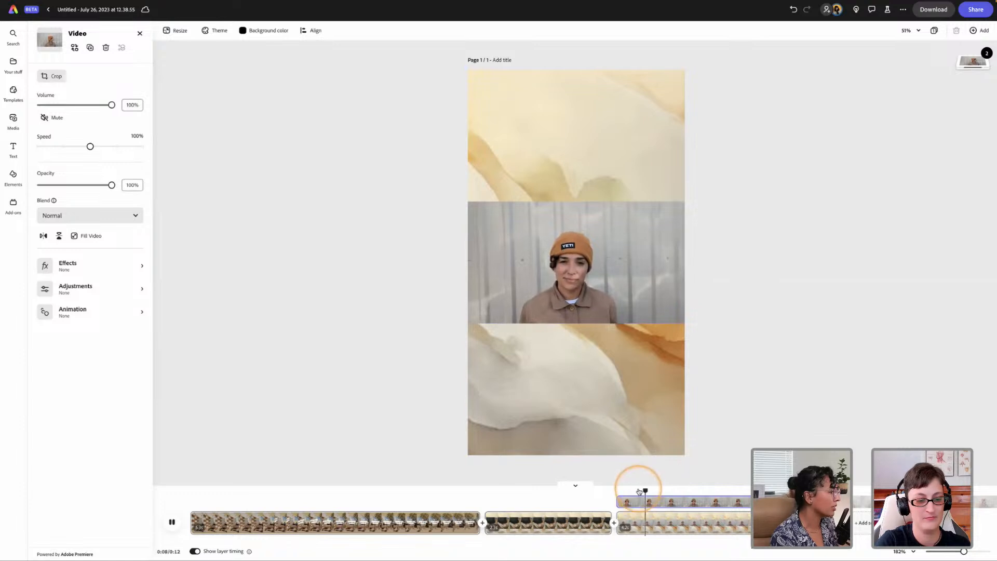
{"action": "left_click", "coordinate": [655, 500]}
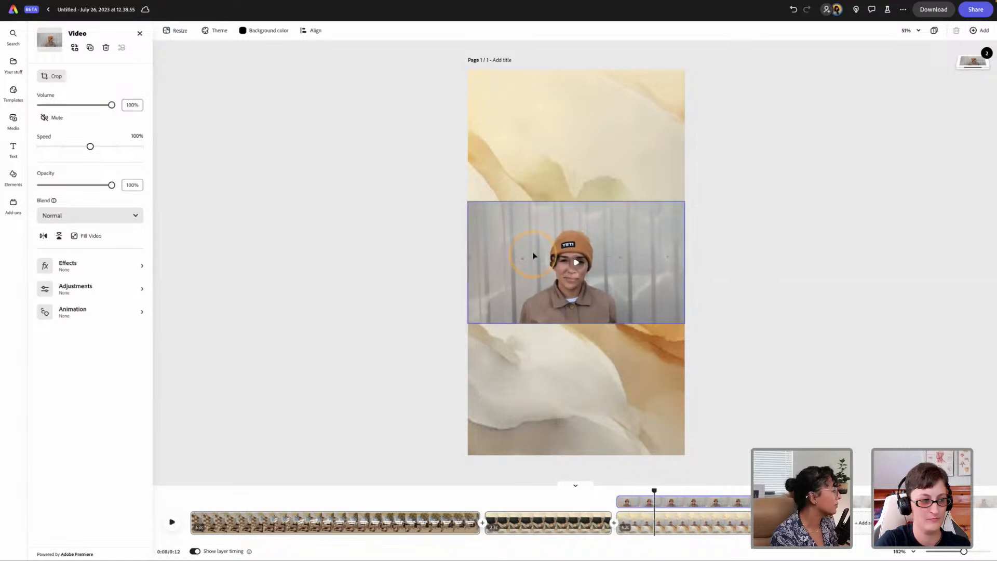
{"action": "left_click", "coordinate": [54, 119]}
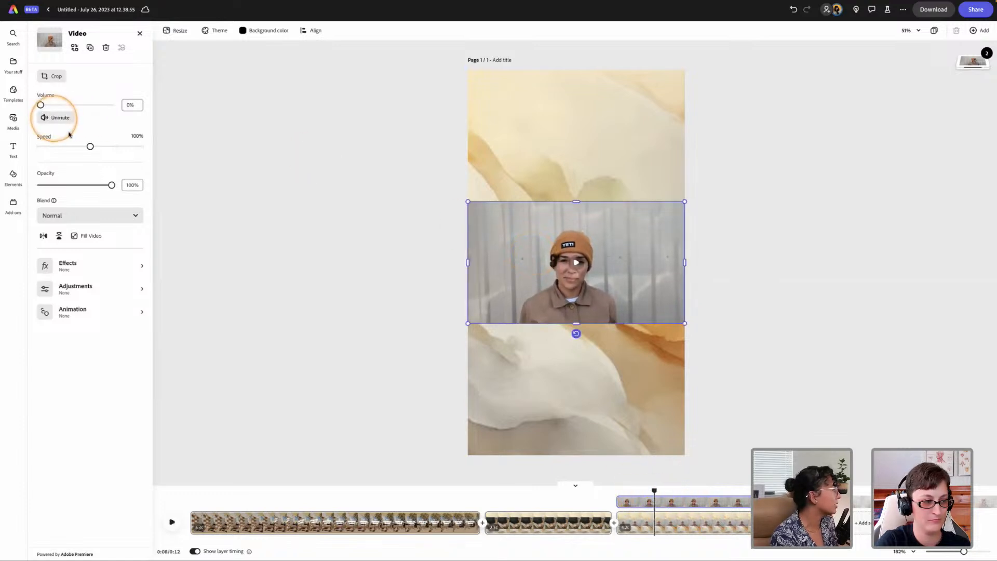
Play the muted beanie scene from its start, then return the playhead to about eight seconds
{"action": "left_click_drag", "start_coordinate": [654, 490], "coordinate": [618, 488]}
{"action": "key", "text": "space"}
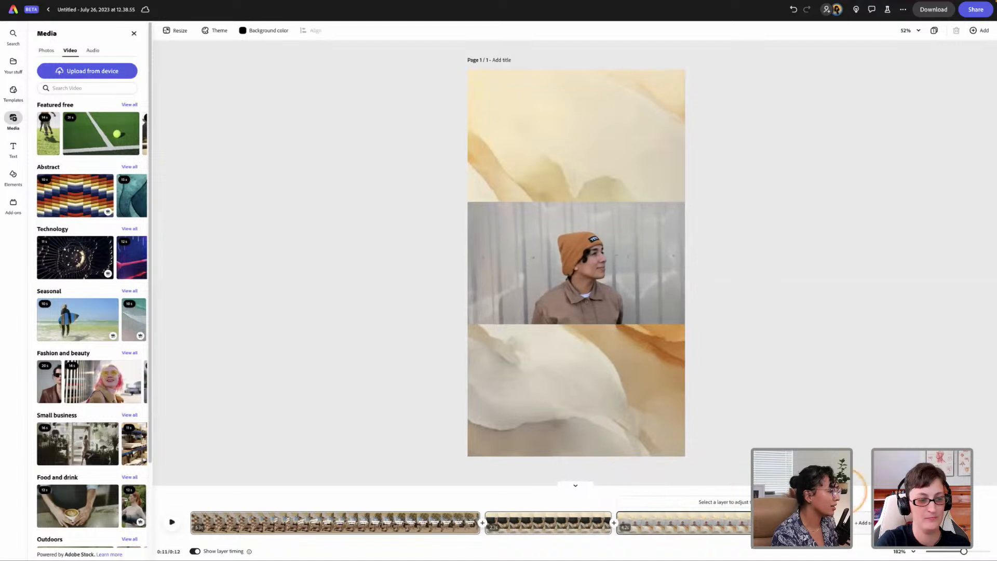
{"action": "left_click_drag", "start_coordinate": [846, 490], "coordinate": [638, 482]}
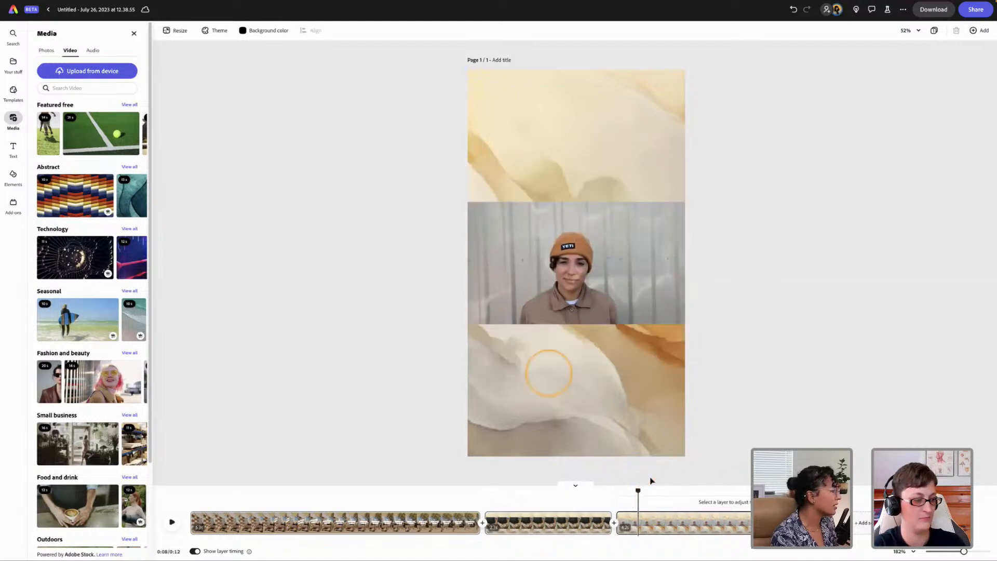
Look through the text template categories, from Social and Logos down to Paragraphs and Signs and labels
{"action": "left_click", "coordinate": [14, 147]}
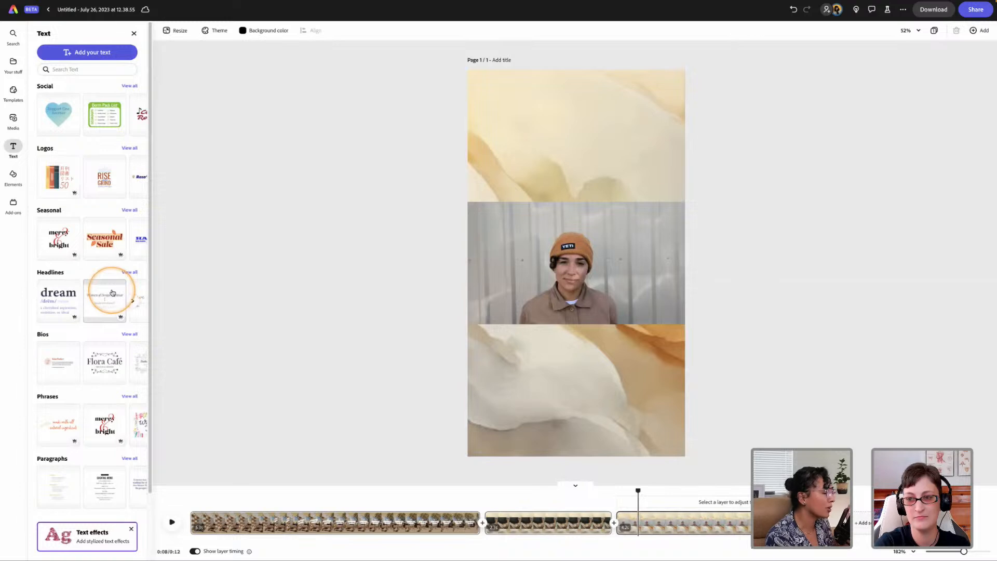
{"action": "scroll", "coordinate": [113, 292], "scroll_direction": "down", "scroll_amount": 1}
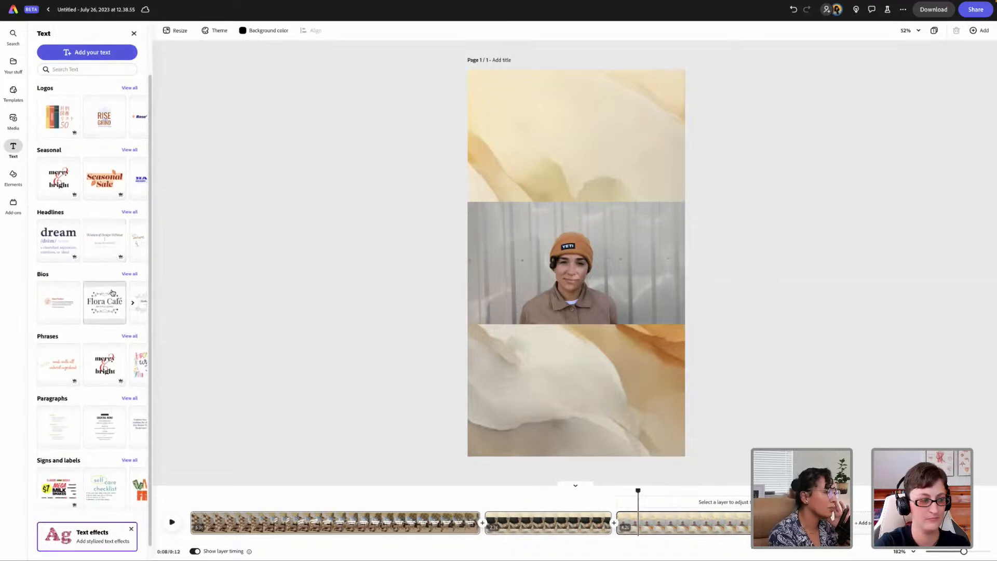
{"action": "scroll", "coordinate": [113, 292], "scroll_direction": "down", "scroll_amount": 1}
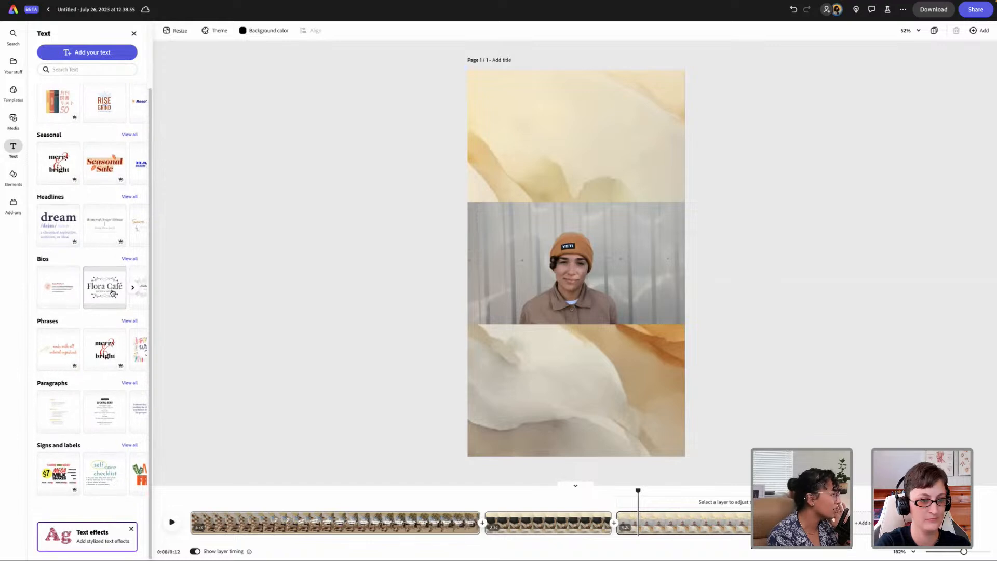
{"action": "left_click", "coordinate": [116, 322]}
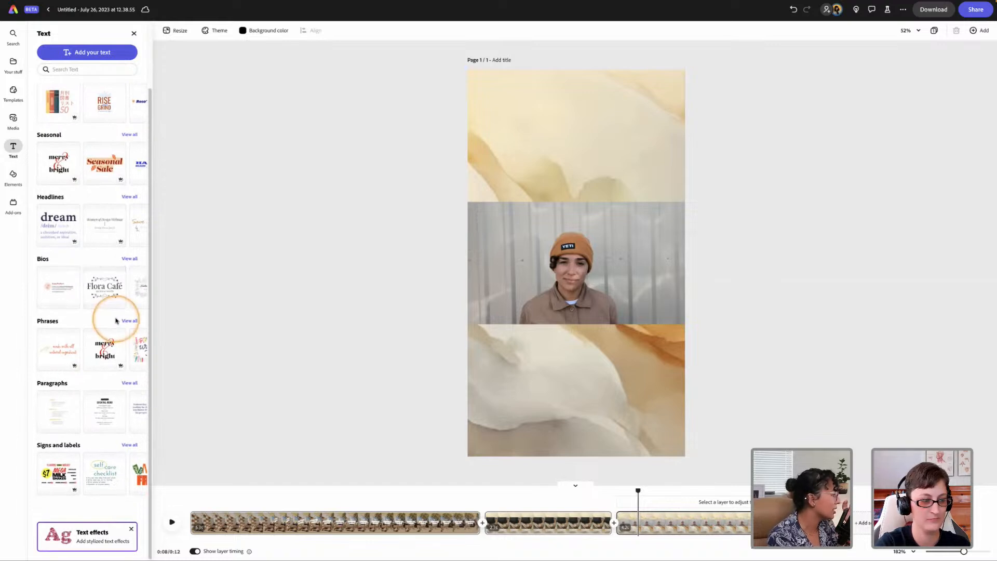
{"action": "scroll", "coordinate": [112, 229], "scroll_direction": "up", "scroll_amount": 1}
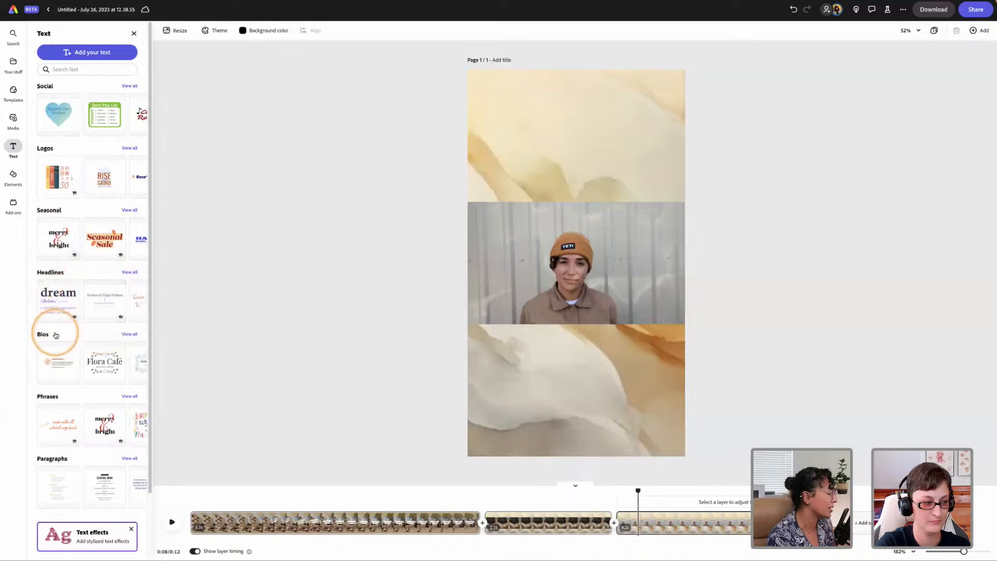
{"action": "scroll", "coordinate": [53, 332], "scroll_direction": "down", "scroll_amount": 2}
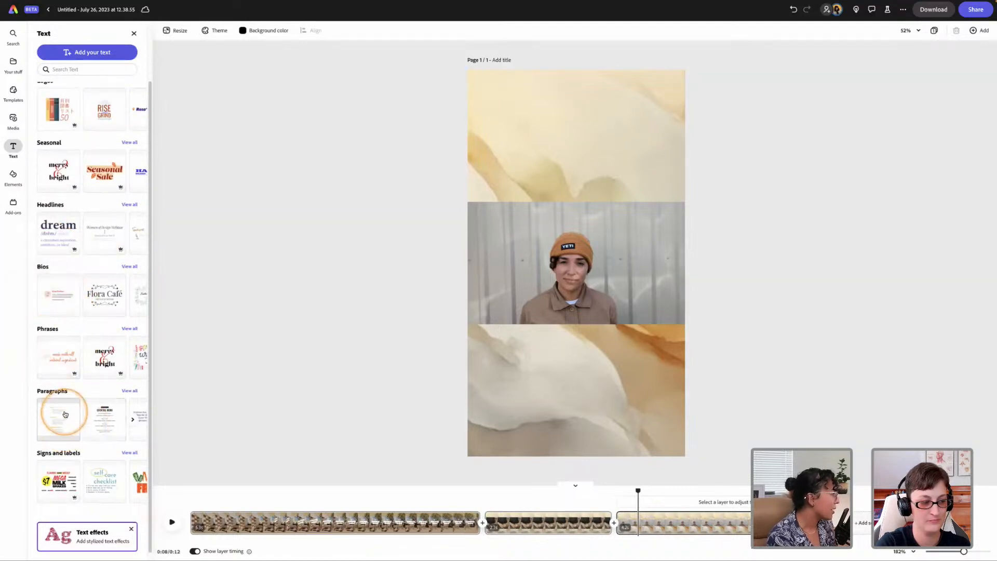
{"action": "scroll", "coordinate": [65, 414], "scroll_direction": "down", "scroll_amount": 1}
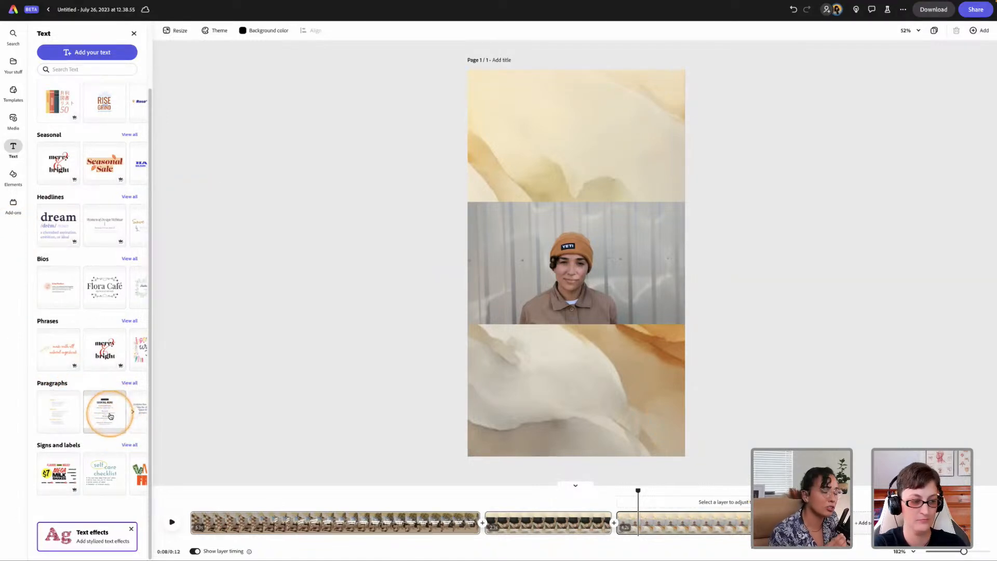
{"action": "scroll", "coordinate": [99, 223], "scroll_direction": "up", "scroll_amount": 1}
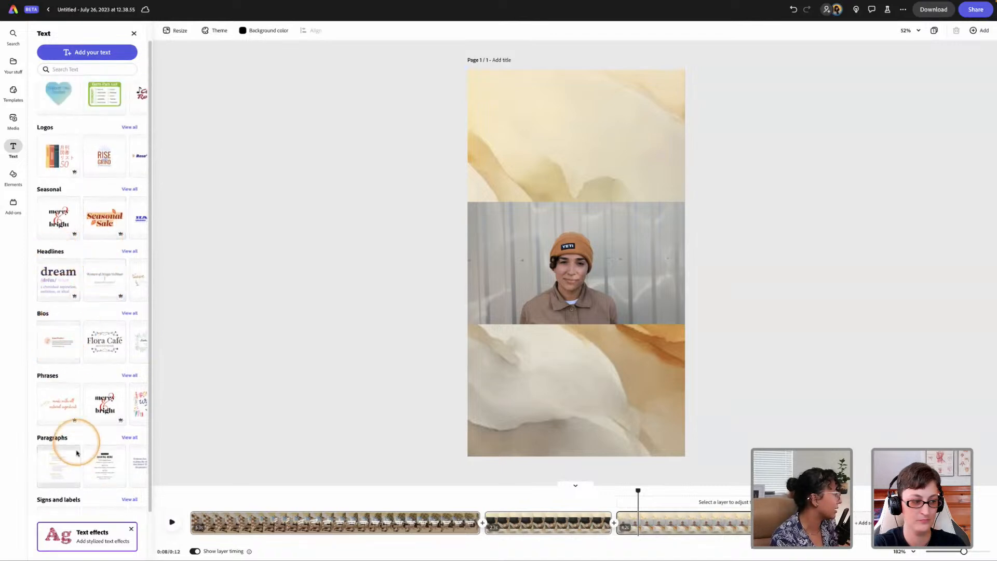
Browse the full Phrases collection and add the "If anyone needs me, I'll be reading." template to the beanie scene
{"action": "left_click", "coordinate": [129, 376]}
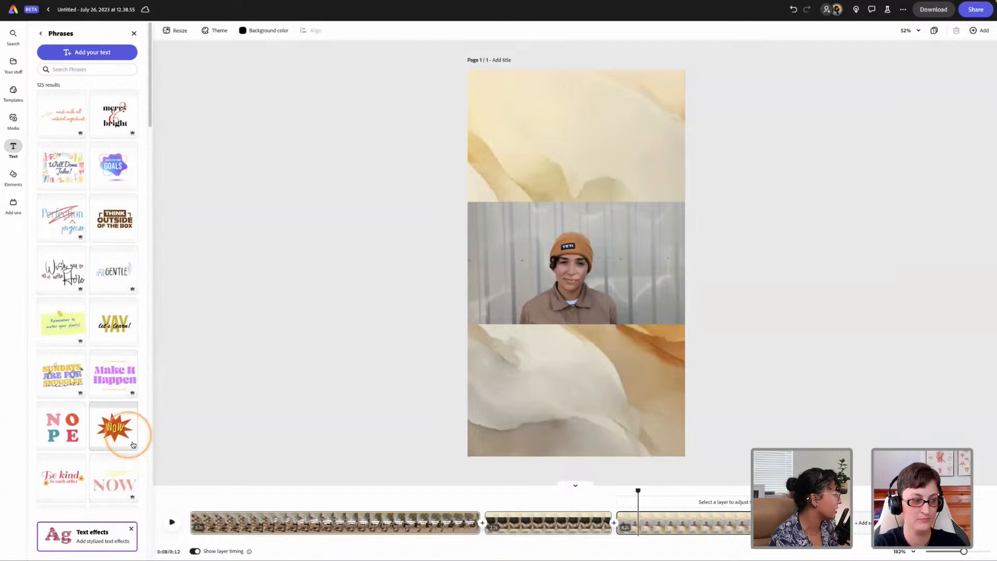
{"action": "scroll", "coordinate": [134, 445], "scroll_direction": "down", "scroll_amount": 2}
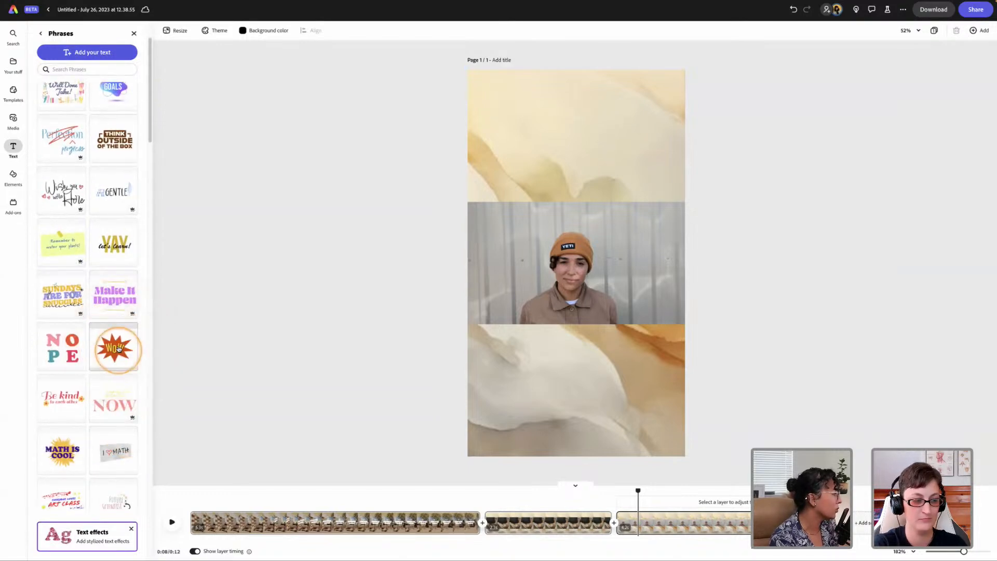
{"action": "scroll", "coordinate": [117, 348], "scroll_direction": "down", "scroll_amount": 3}
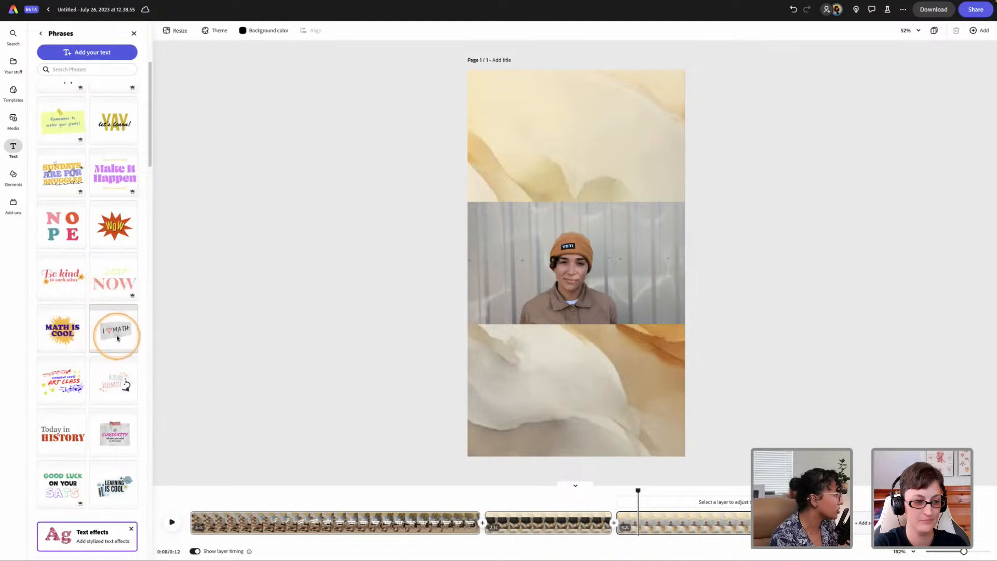
{"action": "scroll", "coordinate": [116, 335], "scroll_direction": "down", "scroll_amount": 3}
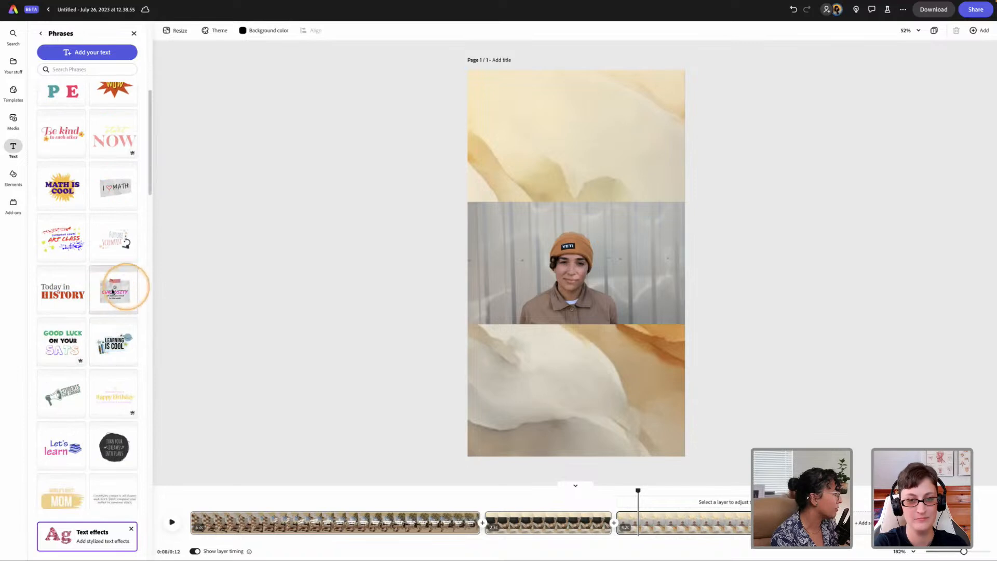
{"action": "scroll", "coordinate": [125, 305], "scroll_direction": "down", "scroll_amount": 6}
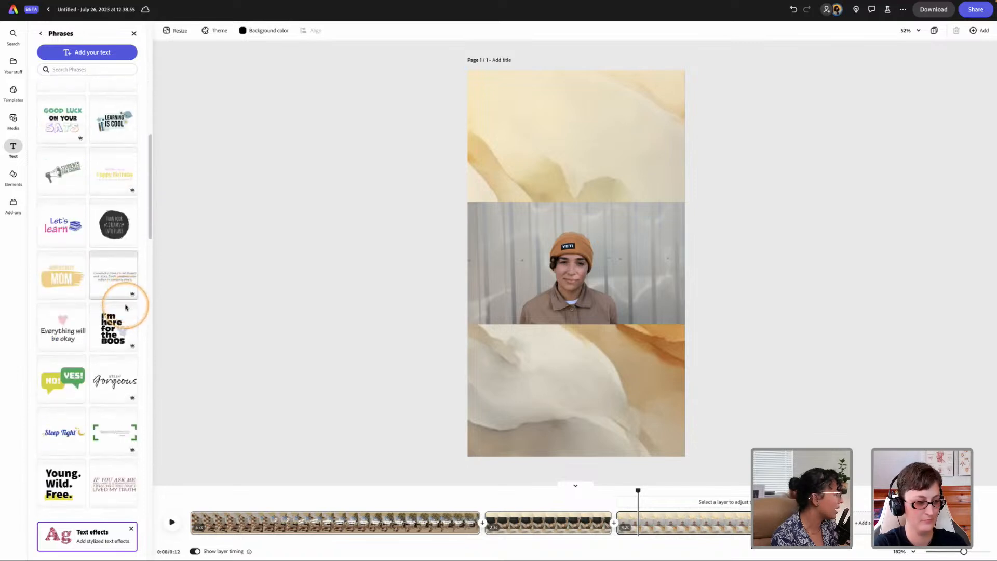
{"action": "scroll", "coordinate": [125, 308], "scroll_direction": "down", "scroll_amount": 6}
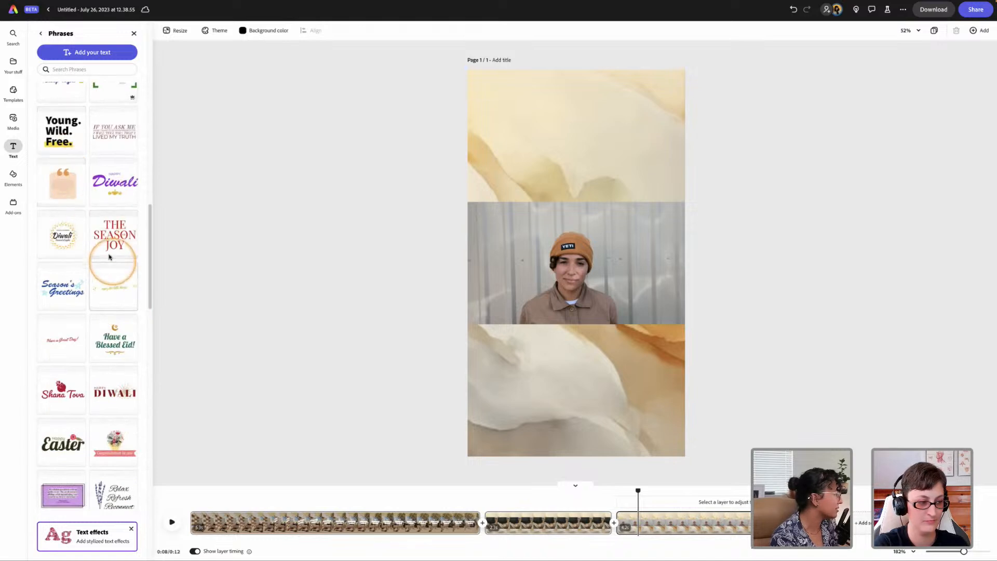
{"action": "scroll", "coordinate": [126, 284], "scroll_direction": "down", "scroll_amount": 3}
{"action": "scroll", "coordinate": [126, 284], "scroll_direction": "down", "scroll_amount": 2}
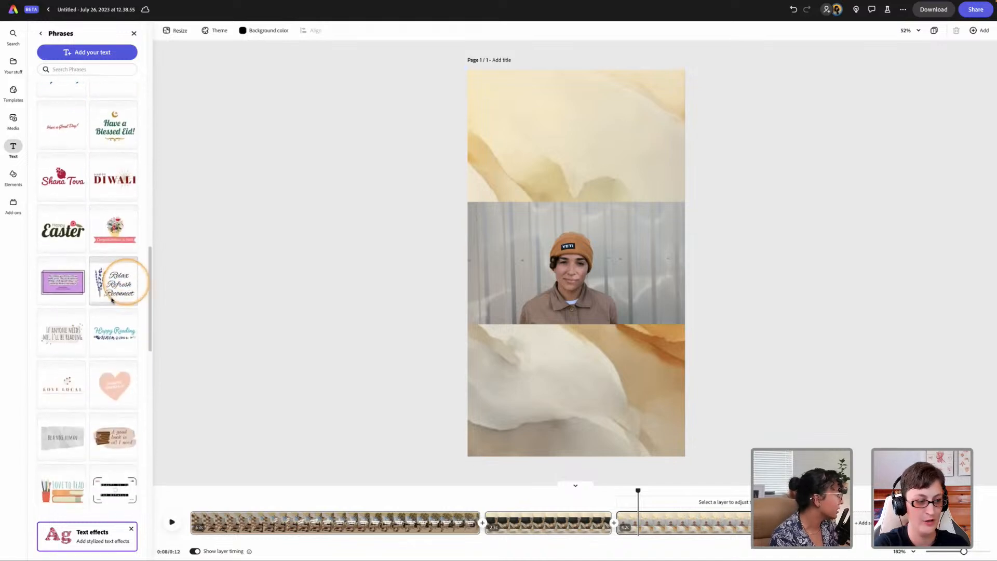
{"action": "left_click", "coordinate": [59, 336]}
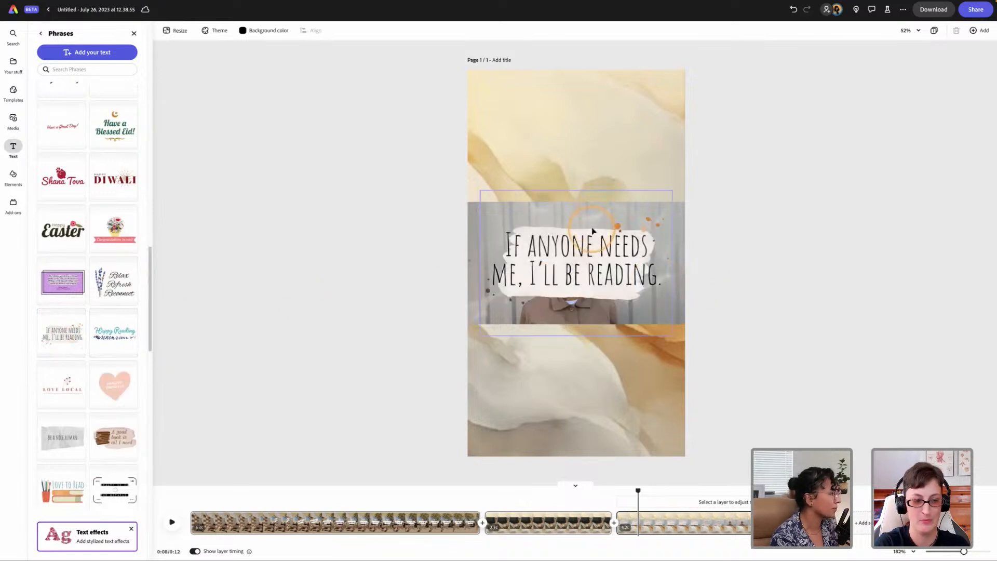
Move the reading phrase onto the watercolor above the beanie clip, shrink it and reposition it there, leaving it selected
{"action": "left_click", "coordinate": [597, 260]}
{"action": "left_click_drag", "start_coordinate": [597, 260], "coordinate": [599, 132]}
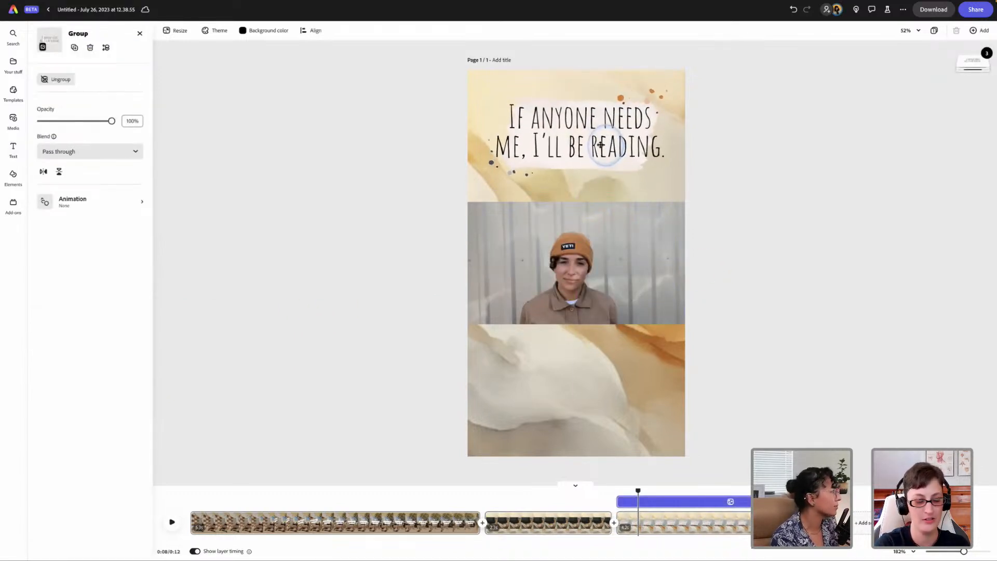
{"action": "left_click_drag", "start_coordinate": [678, 61], "coordinate": [625, 102]}
{"action": "left_click_drag", "start_coordinate": [557, 147], "coordinate": [587, 138]}
{"action": "left_click", "coordinate": [584, 75]}
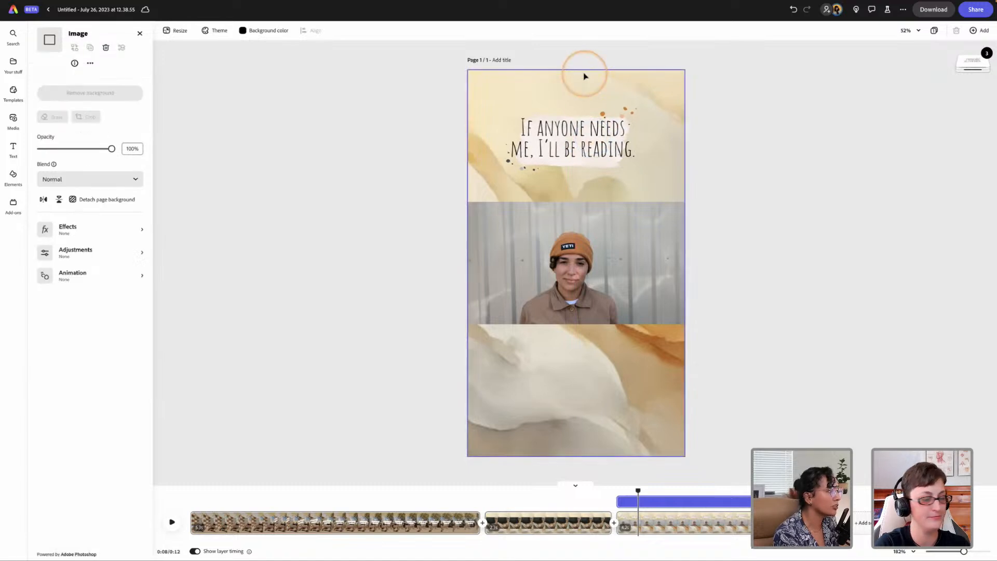
{"action": "left_click", "coordinate": [590, 129]}
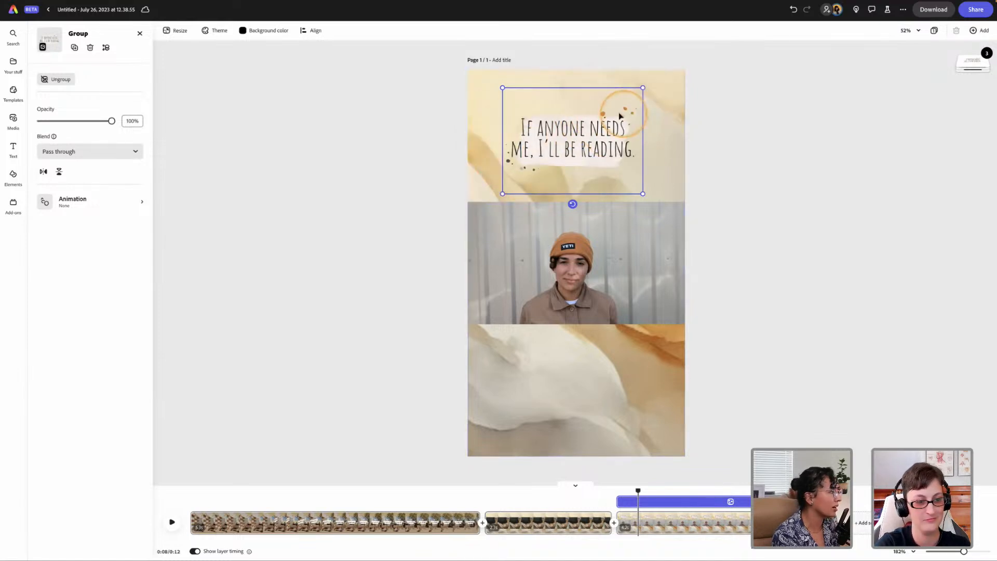
Replace the reading phrase with "Come Along" and move the text down to the middle of the white brush stroke
{"action": "left_click", "coordinate": [572, 143]}
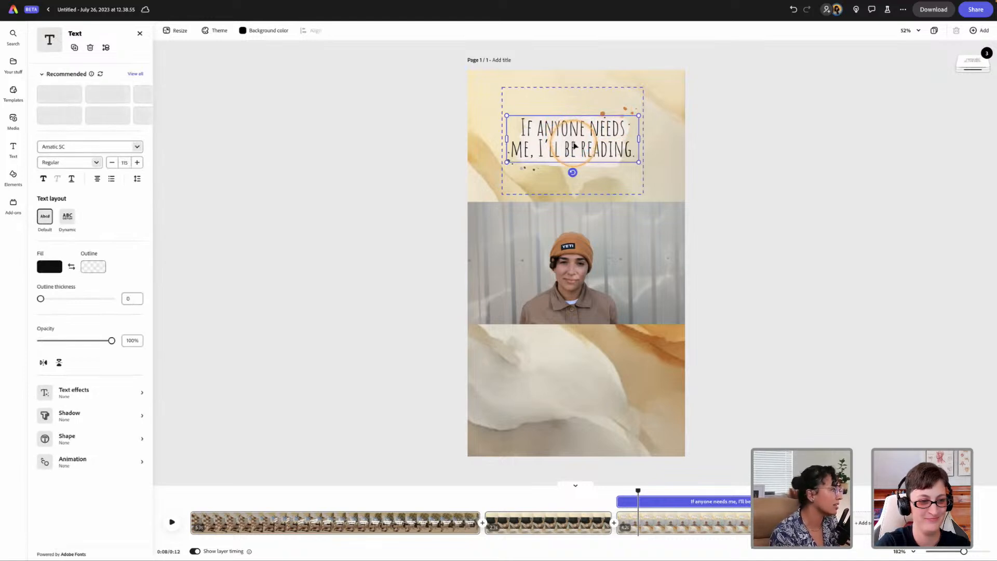
{"action": "double_click", "coordinate": [574, 146]}
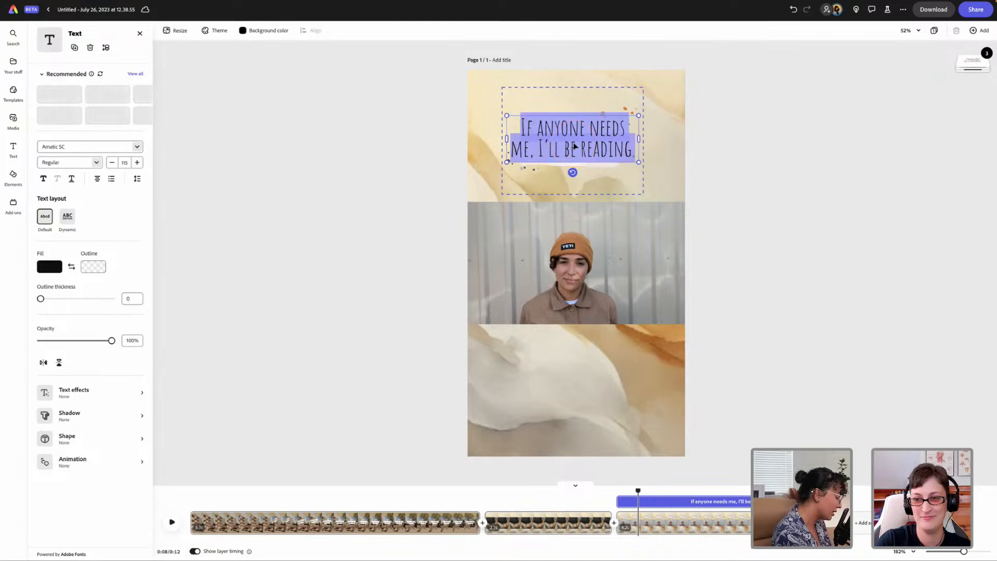
{"action": "type", "text": "Come Along"}
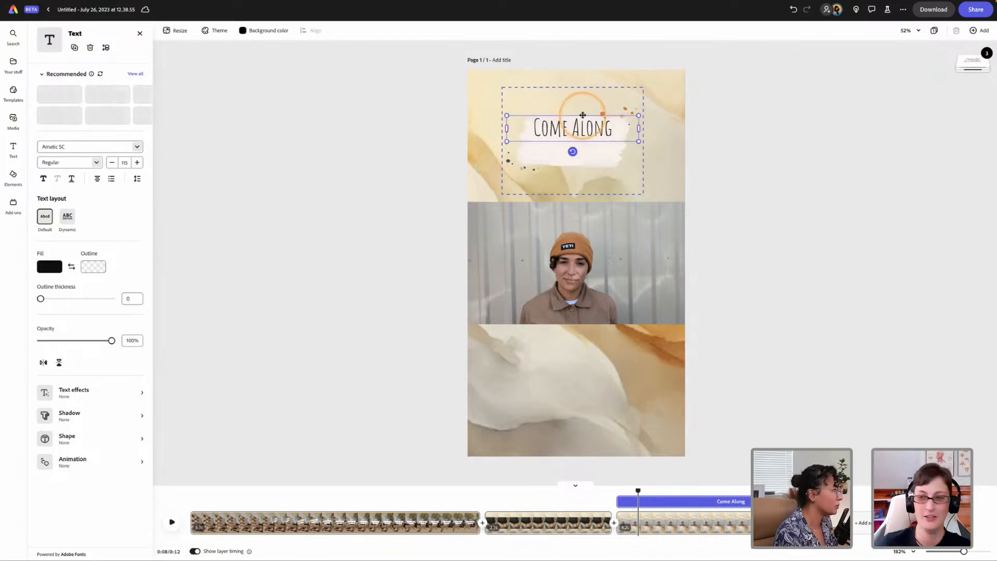
{"action": "left_click_drag", "start_coordinate": [581, 115], "coordinate": [582, 126]}
{"action": "left_click", "coordinate": [573, 141]}
{"action": "left_click", "coordinate": [712, 135]}
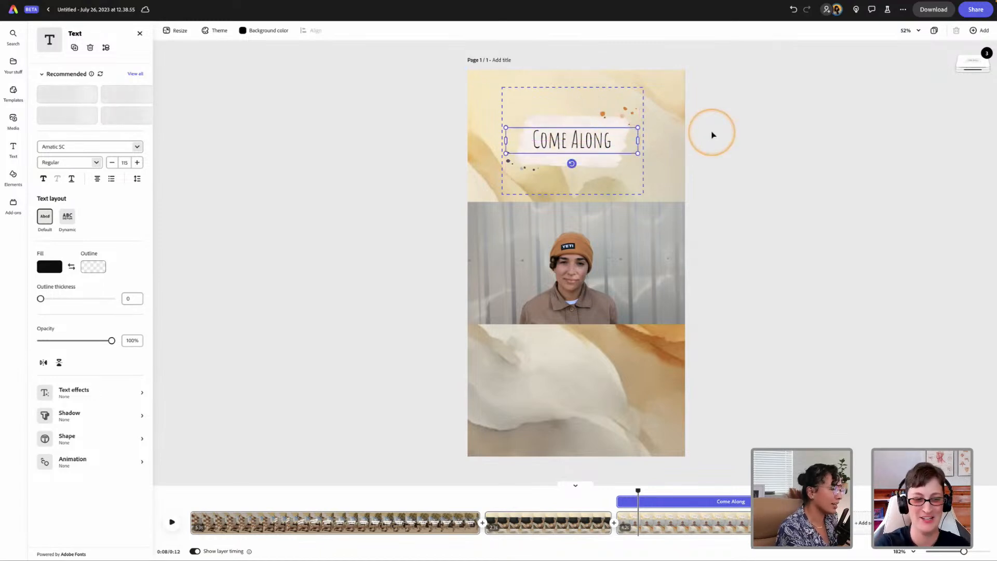
{"action": "left_click", "coordinate": [734, 123]}
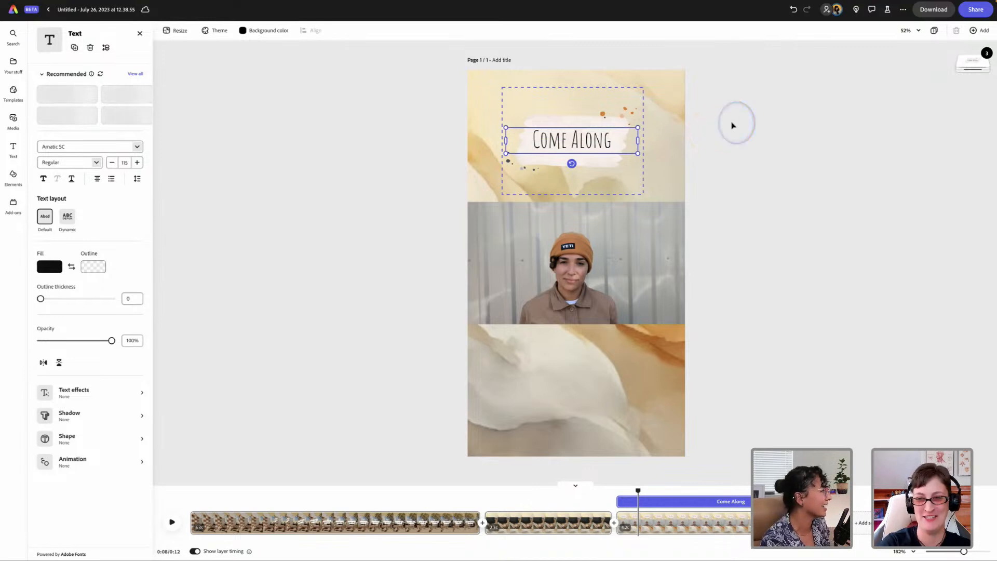
Play the beanie scene with its new phrase and trim the scene so the whole reel lasts about 11 seconds
{"action": "left_click_drag", "start_coordinate": [639, 491], "coordinate": [617, 490]}
{"action": "key", "text": "space"}
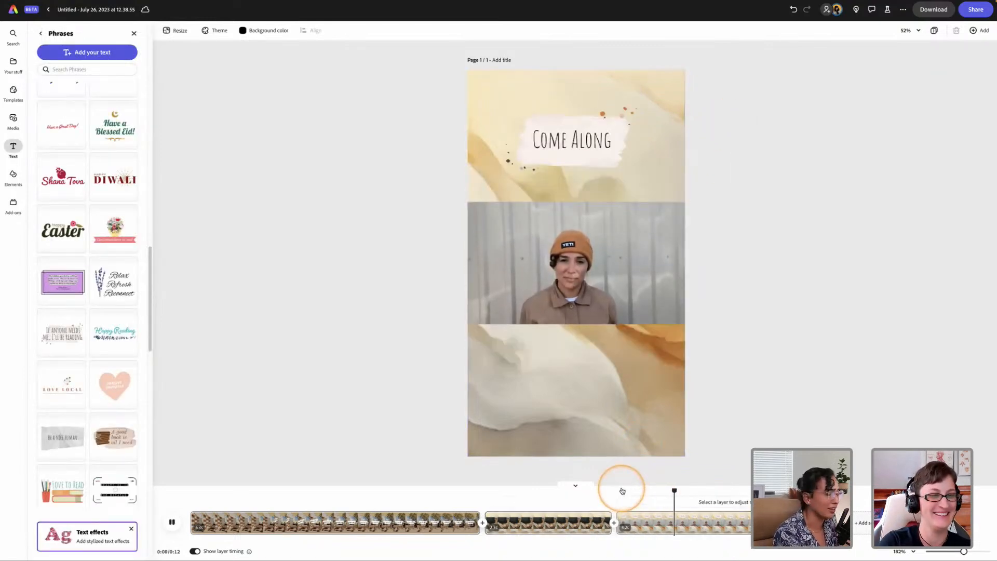
{"action": "key", "text": "space"}
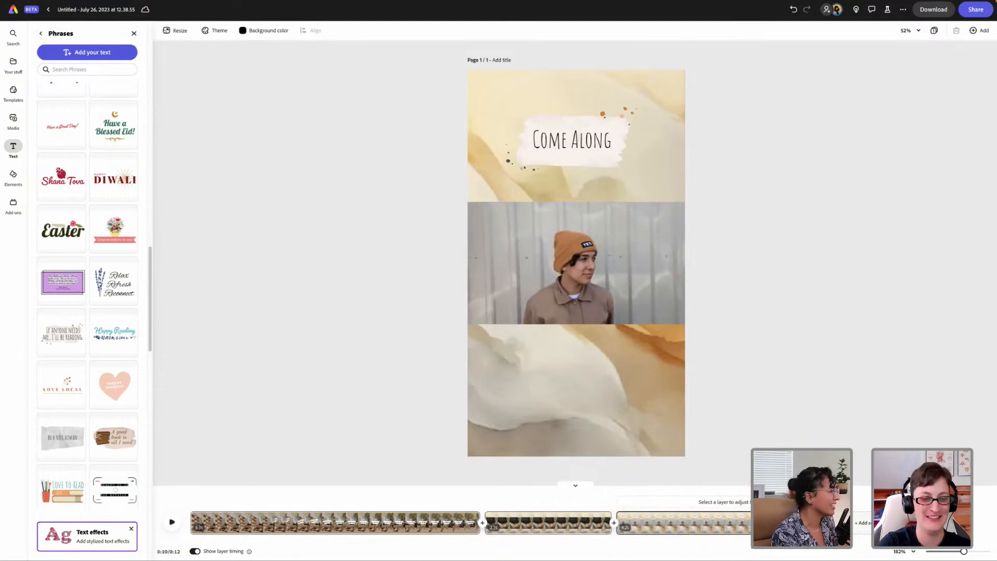
{"action": "left_click_drag", "start_coordinate": [764, 492], "coordinate": [598, 494]}
{"action": "key", "text": "space"}
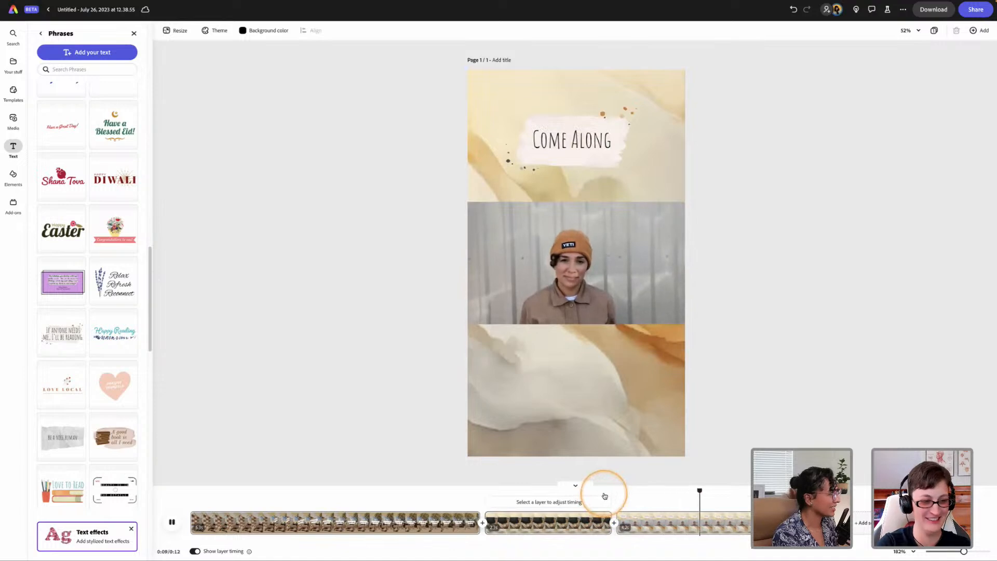
{"action": "left_click", "coordinate": [604, 496]}
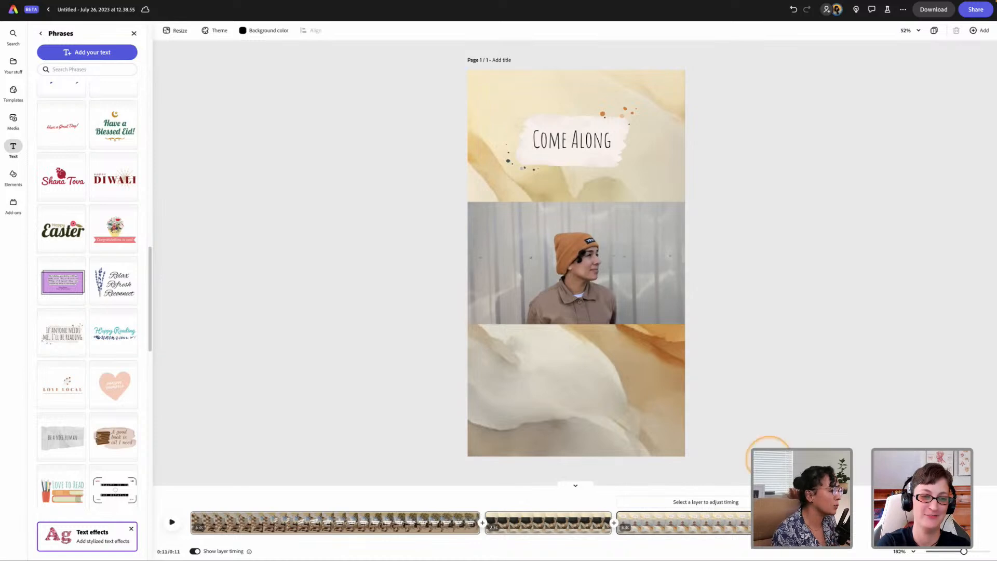
Replay the shortened beanie scene from its beginning to check the clip and the "Come Along" phrase
{"action": "left_click", "coordinate": [618, 502]}
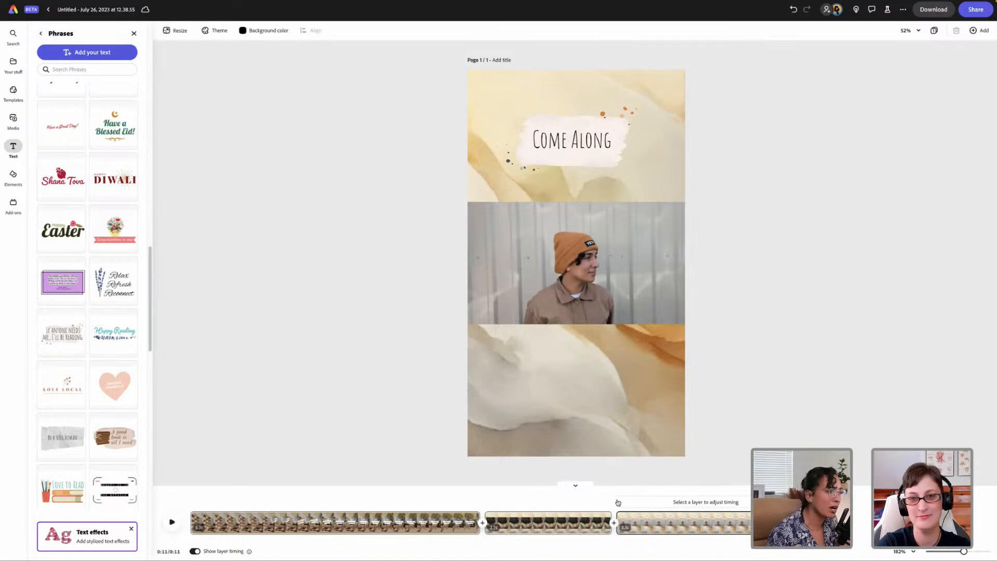
{"action": "left_click", "coordinate": [757, 481]}
{"action": "left_click_drag", "start_coordinate": [744, 491], "coordinate": [617, 486]}
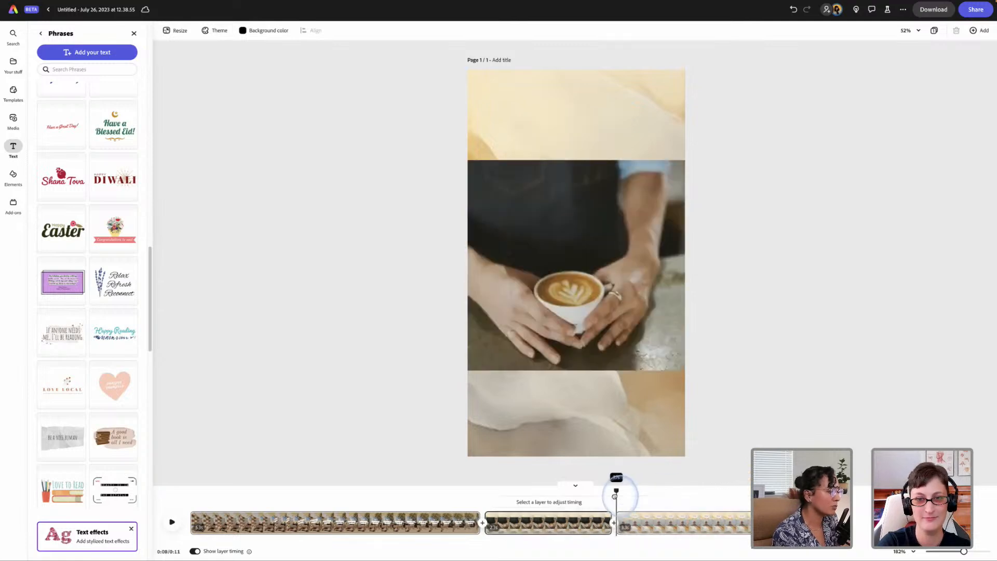
{"action": "left_click", "coordinate": [612, 496]}
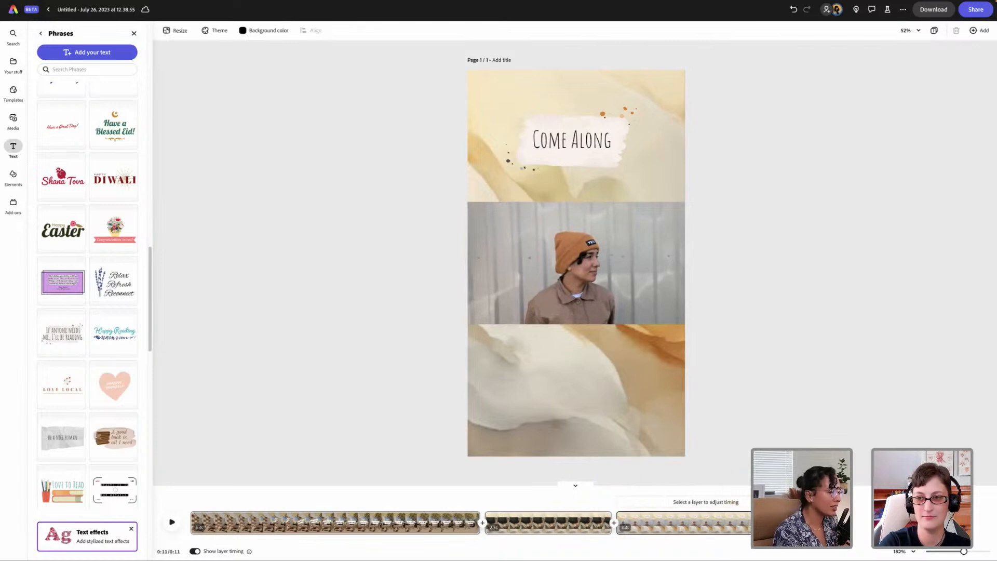
{"action": "left_click_drag", "start_coordinate": [697, 490], "coordinate": [615, 506]}
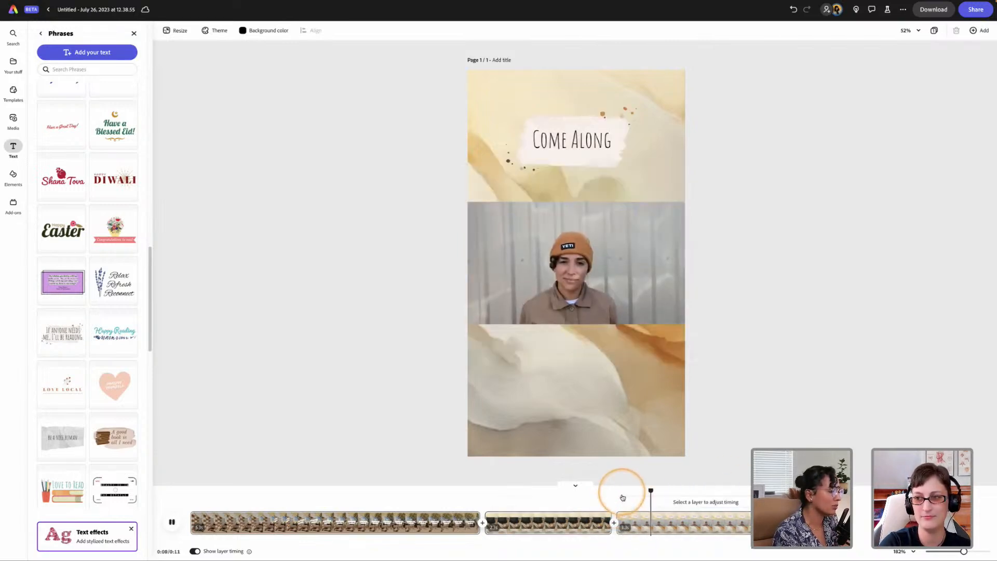
{"action": "key", "text": "space"}
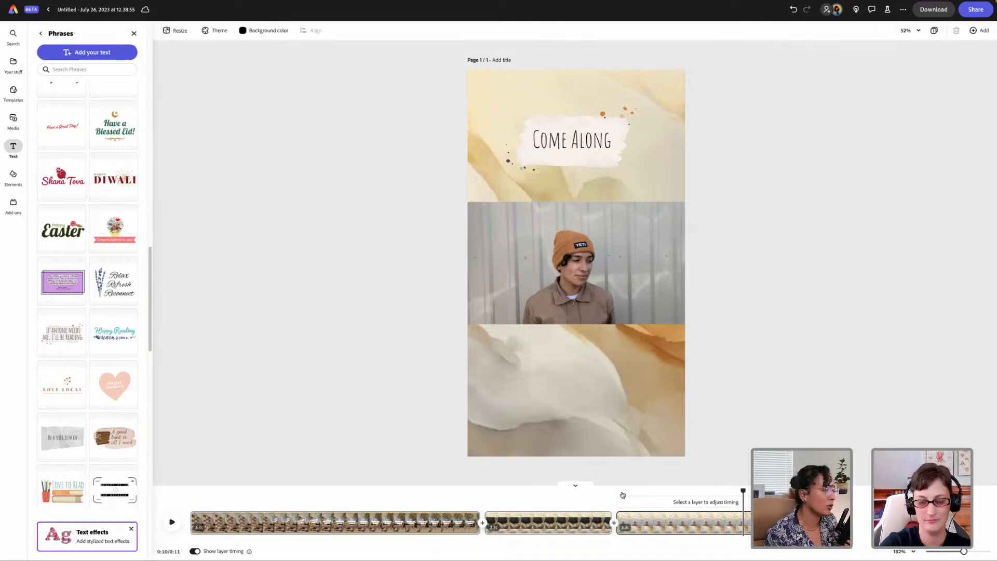
{"action": "left_click_drag", "start_coordinate": [741, 490], "coordinate": [627, 501]}
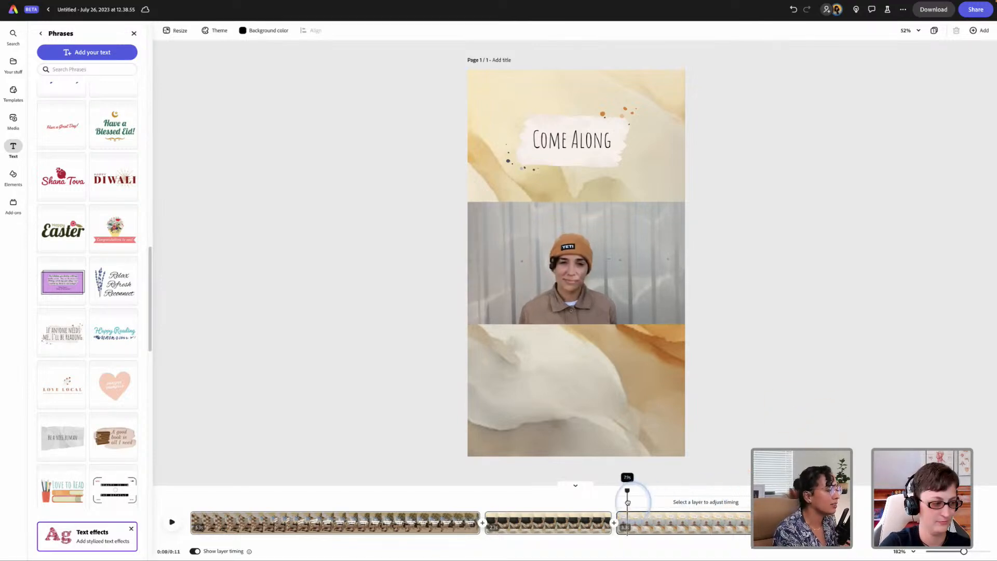
{"action": "key", "text": "space"}
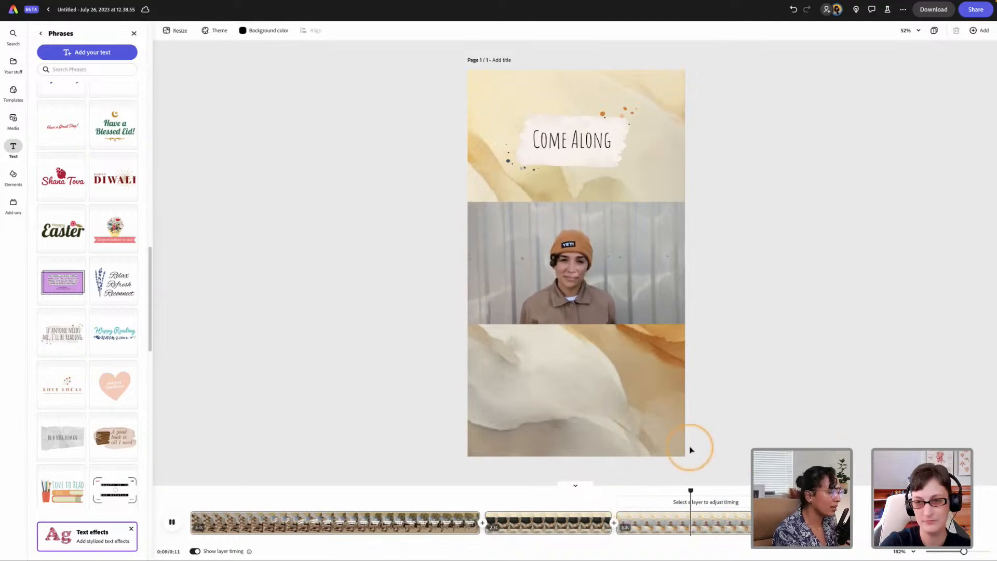
Try to add an In animation to the "Come Along" phrase group
{"action": "left_click", "coordinate": [490, 156]}
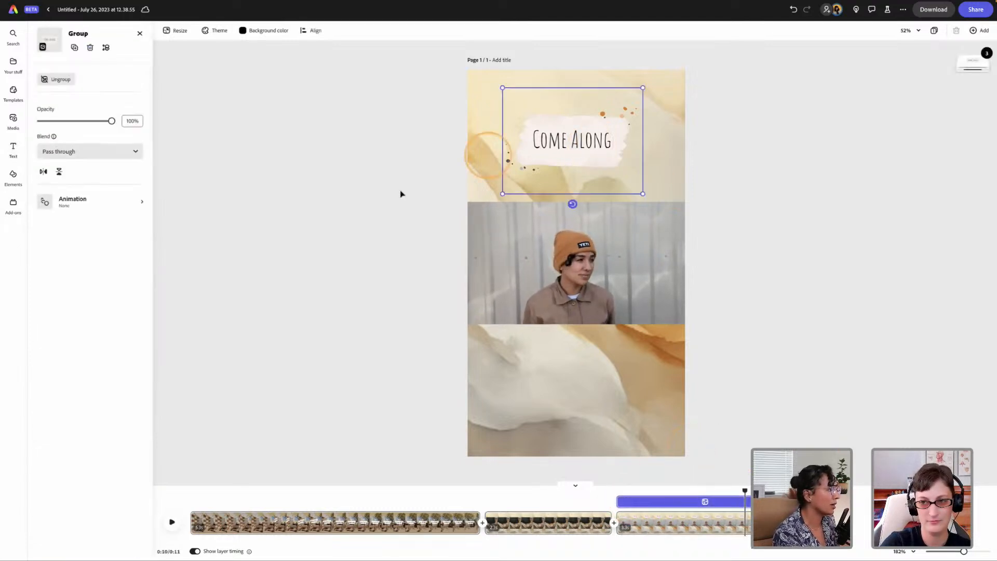
{"action": "left_click", "coordinate": [92, 202]}
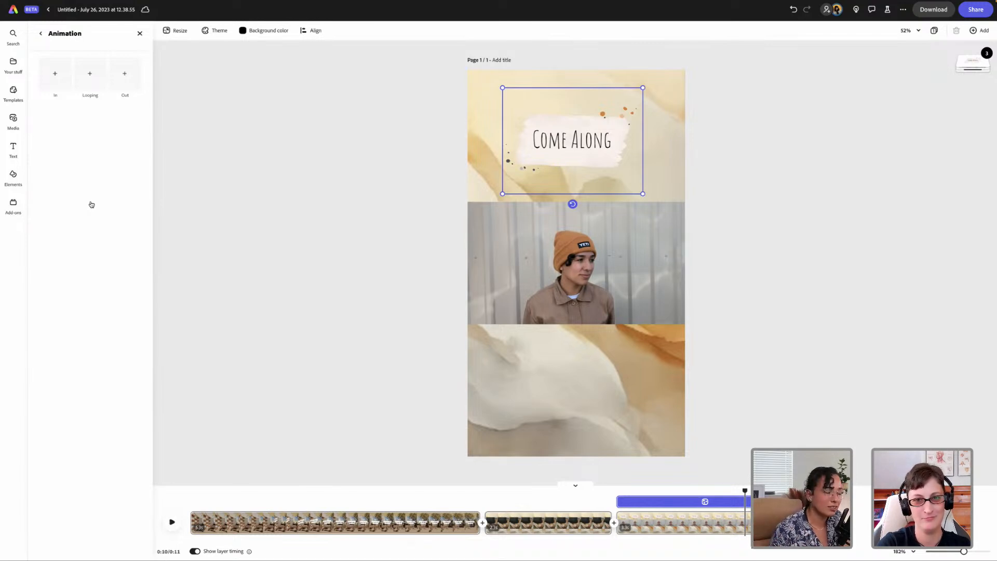
{"action": "left_click", "coordinate": [53, 78]}
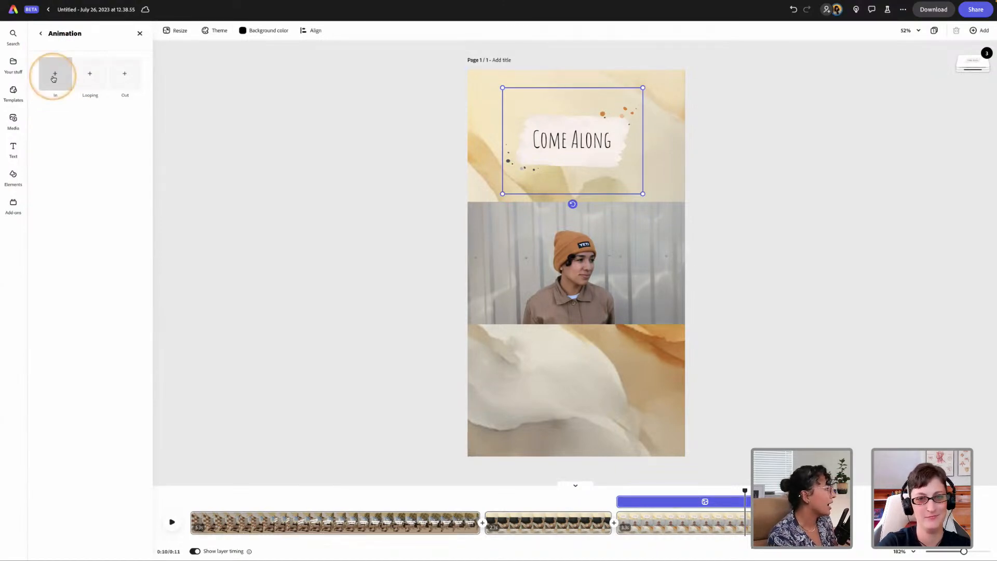
{"action": "left_click", "coordinate": [57, 77]}
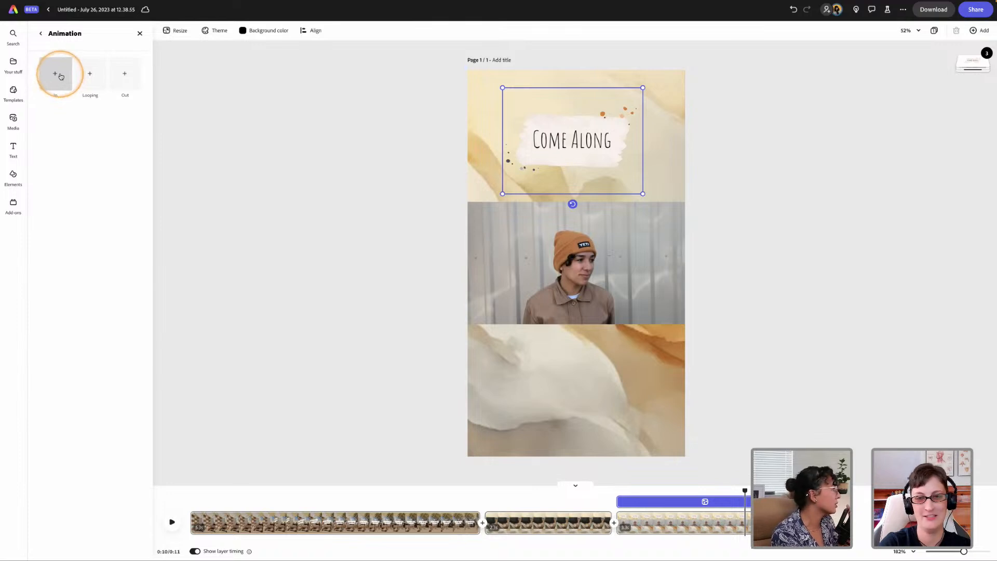
{"action": "left_click", "coordinate": [595, 136]}
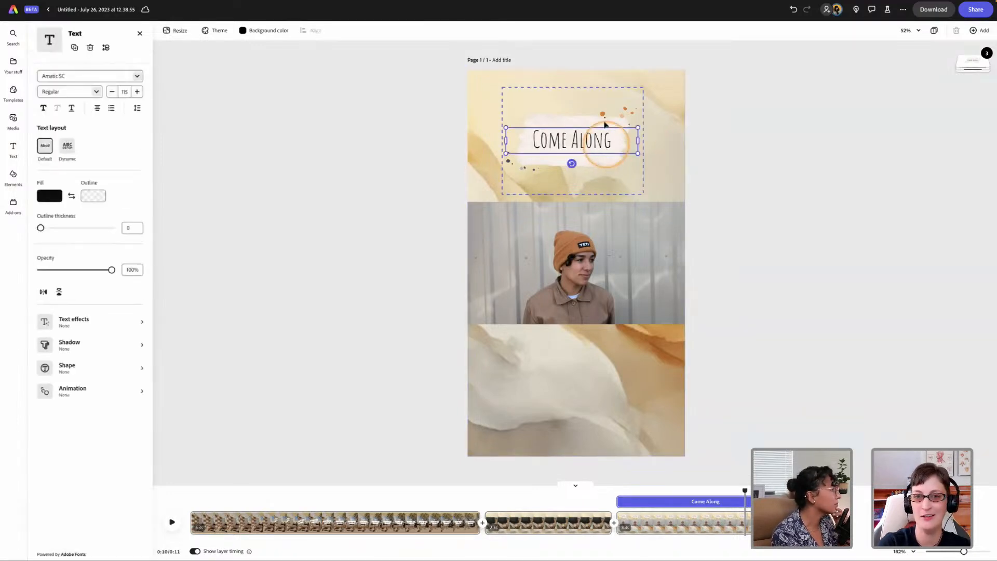
{"action": "left_click", "coordinate": [603, 94]}
{"action": "left_click", "coordinate": [597, 127]}
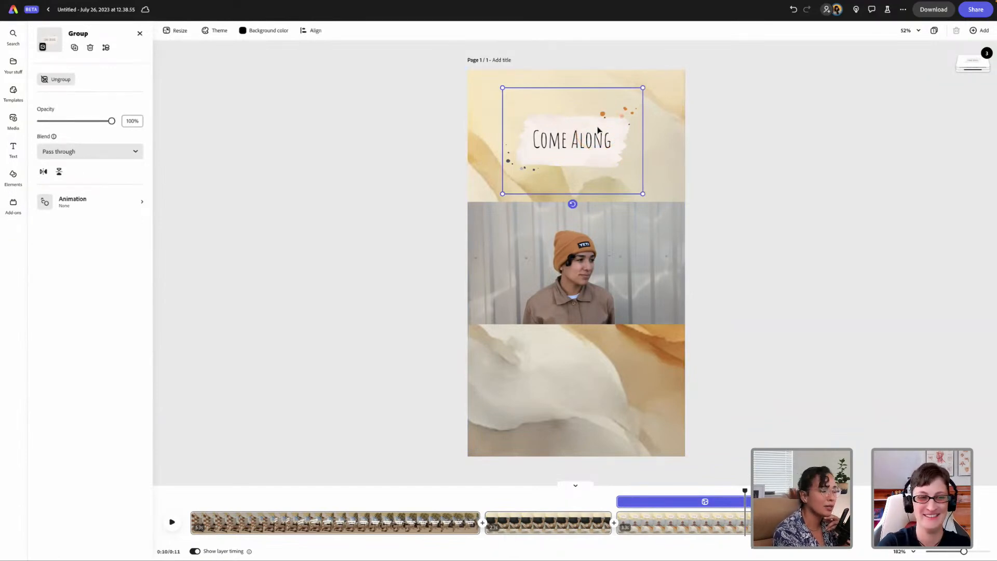
{"action": "left_click", "coordinate": [54, 199]}
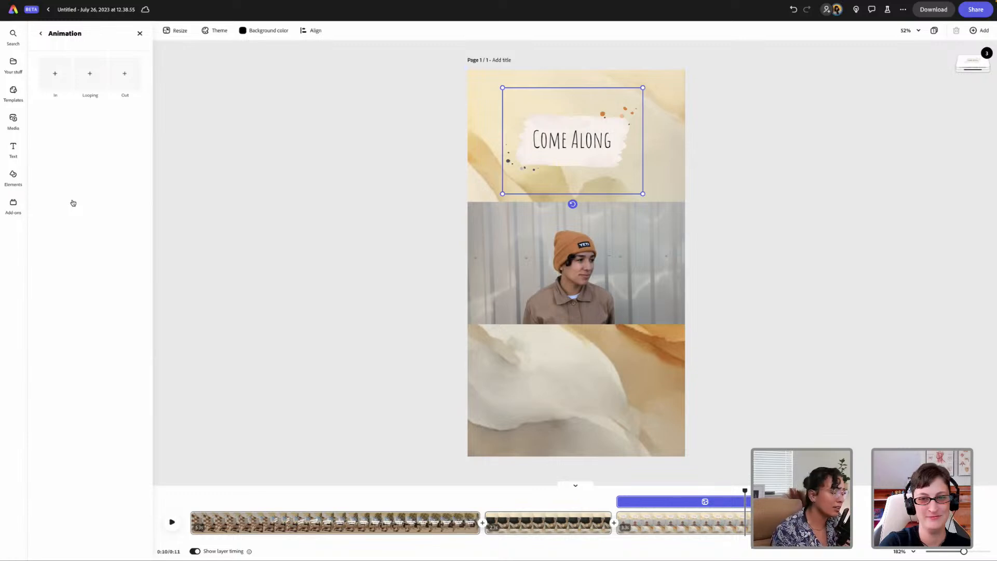
{"action": "left_click", "coordinate": [63, 95]}
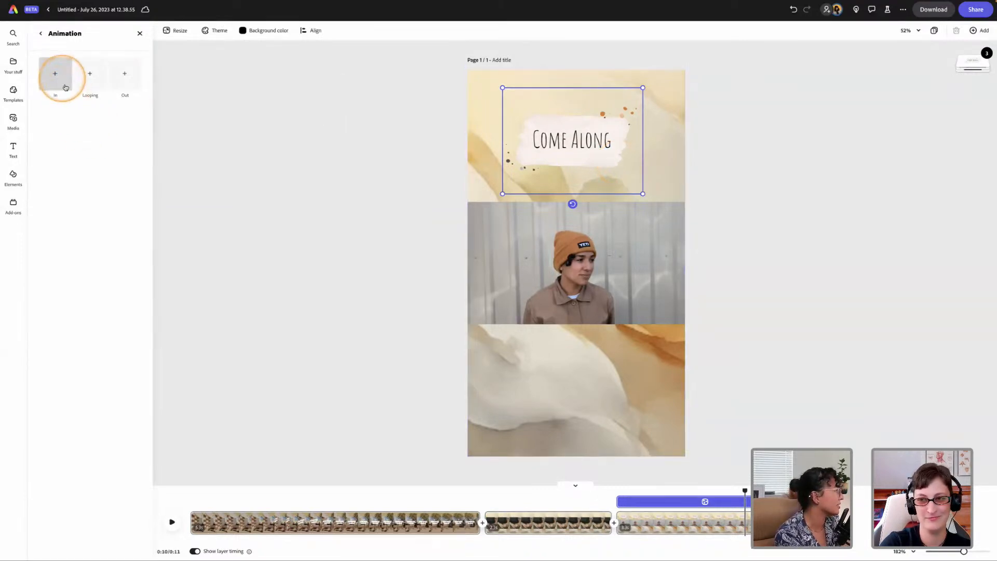
{"action": "left_click", "coordinate": [60, 77]}
Select the "Come Along" text inside the phrase group and open its text effects
{"action": "left_click", "coordinate": [390, 139]}
{"action": "left_click", "coordinate": [613, 144]}
{"action": "left_click", "coordinate": [602, 107]}
{"action": "left_click", "coordinate": [584, 110]}
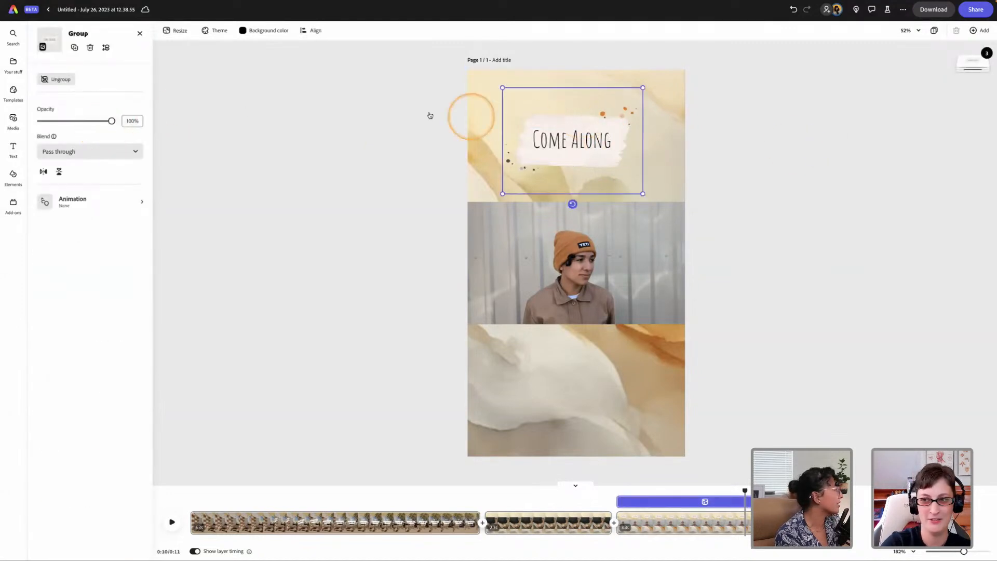
{"action": "double_click", "coordinate": [583, 138]}
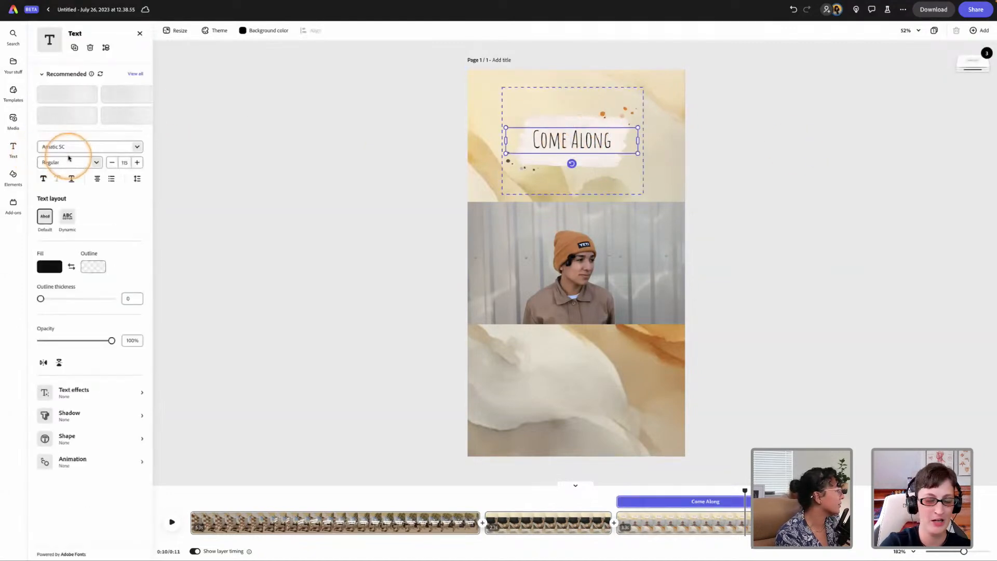
{"action": "left_click", "coordinate": [595, 123]}
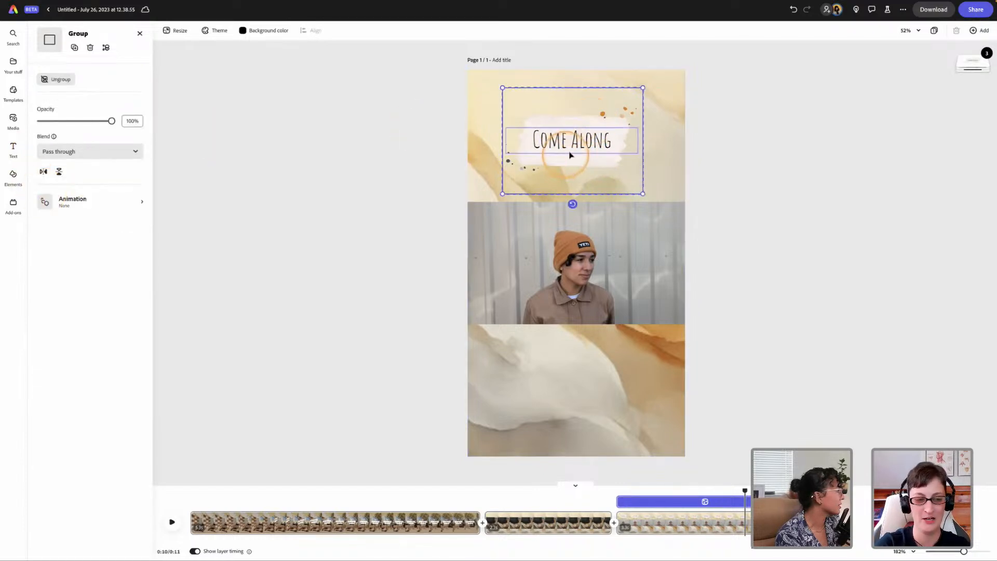
{"action": "double_click", "coordinate": [563, 147]}
{"action": "double_click", "coordinate": [564, 147]}
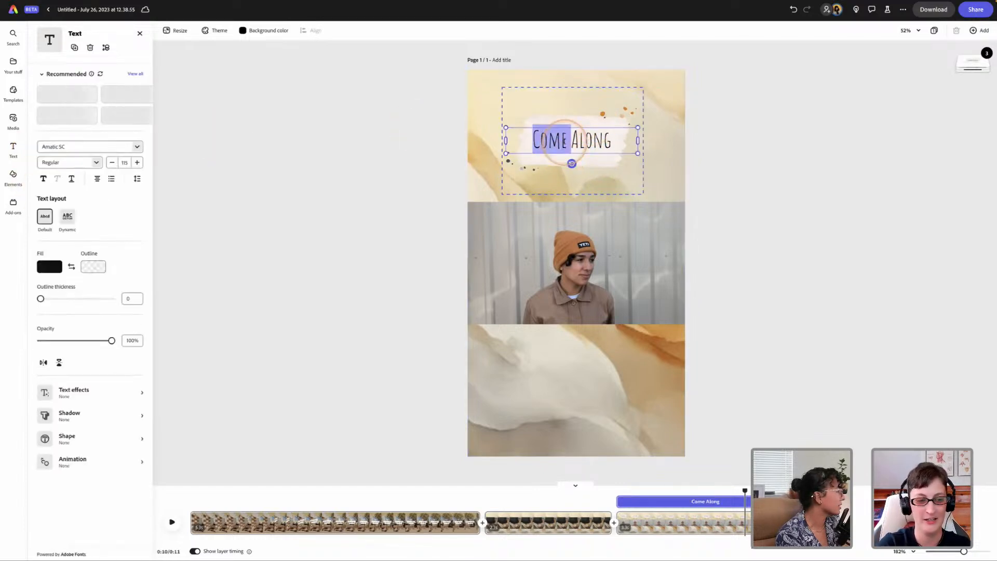
{"action": "left_click", "coordinate": [68, 390]}
{"action": "left_click", "coordinate": [101, 149]}
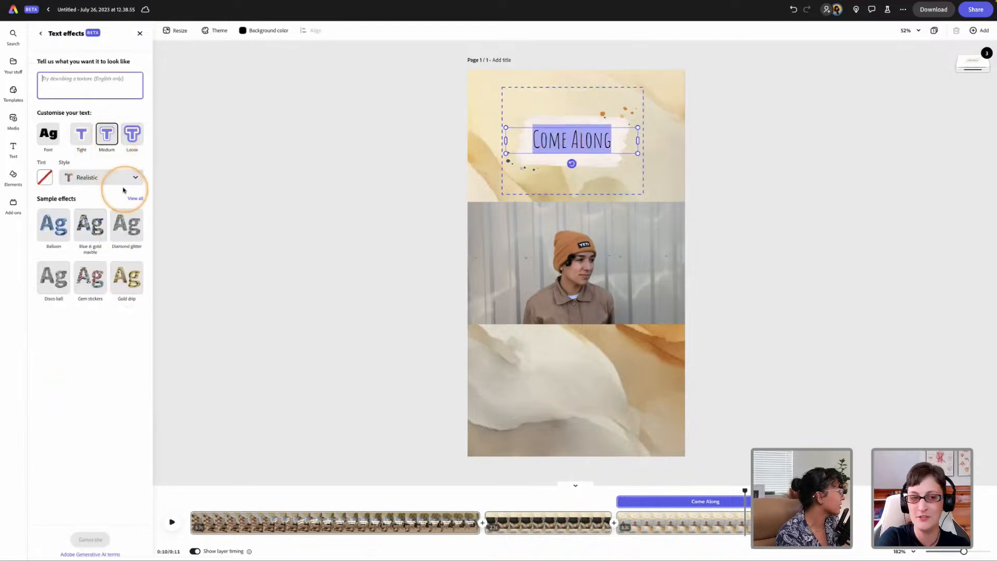
Browse the full collection of sample text effects, from Natural and Abstract down through Food, Materials and Digital
{"action": "left_click", "coordinate": [135, 198]}
{"action": "scroll", "coordinate": [135, 198], "scroll_direction": "down", "scroll_amount": 4}
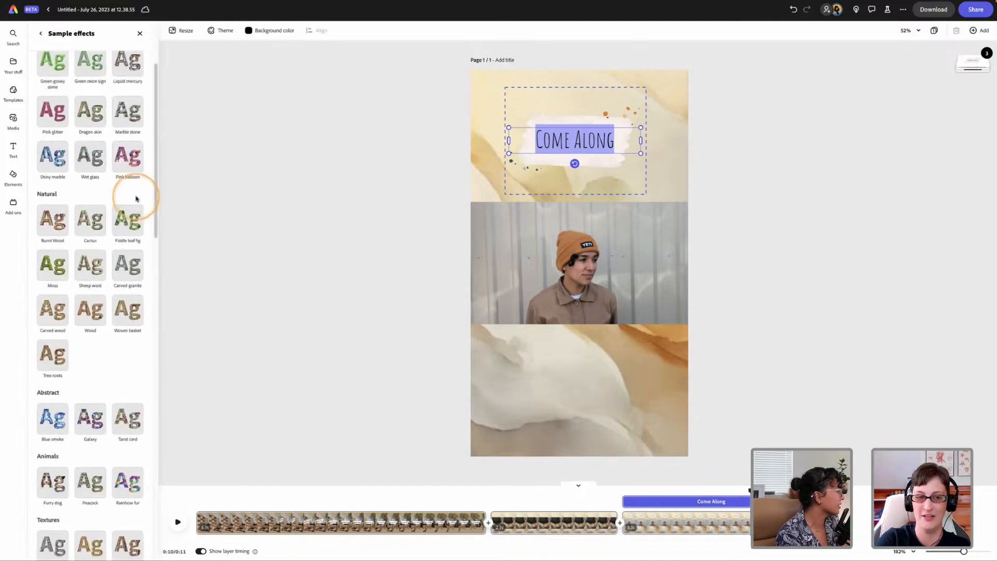
{"action": "left_click", "coordinate": [135, 196]}
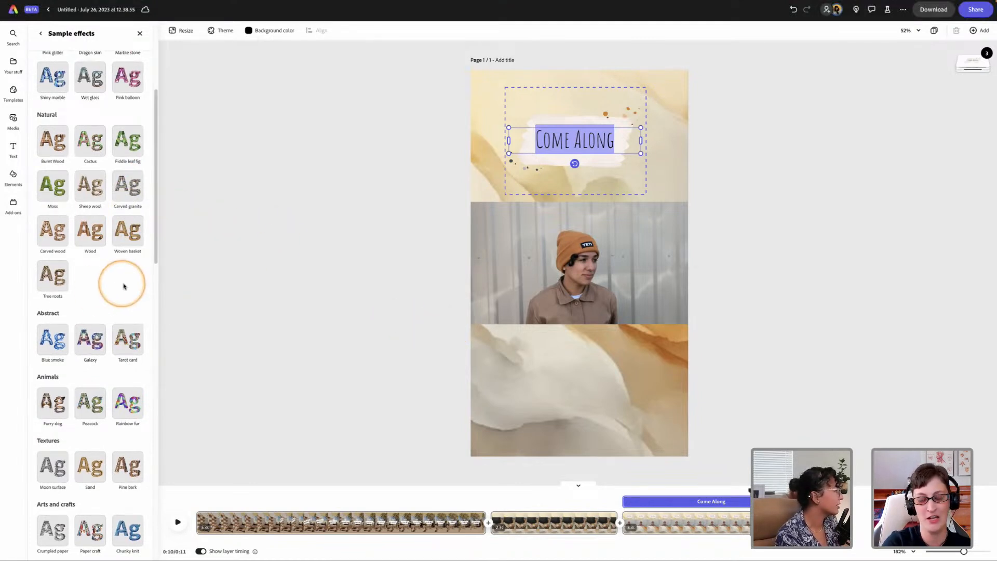
{"action": "scroll", "coordinate": [138, 299], "scroll_direction": "down", "scroll_amount": 1}
{"action": "scroll", "coordinate": [138, 301], "scroll_direction": "down", "scroll_amount": 3}
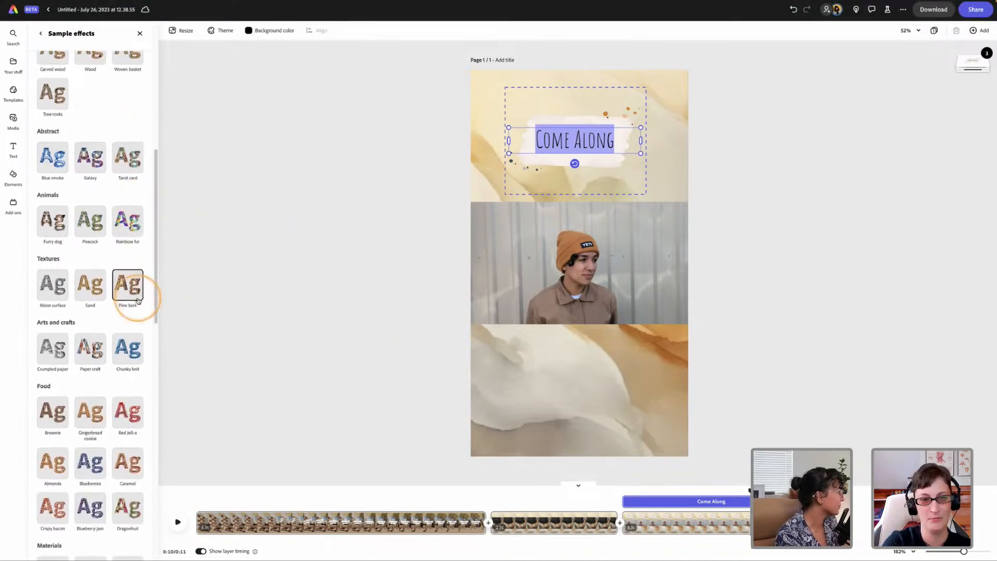
{"action": "scroll", "coordinate": [137, 308], "scroll_direction": "down", "scroll_amount": 4}
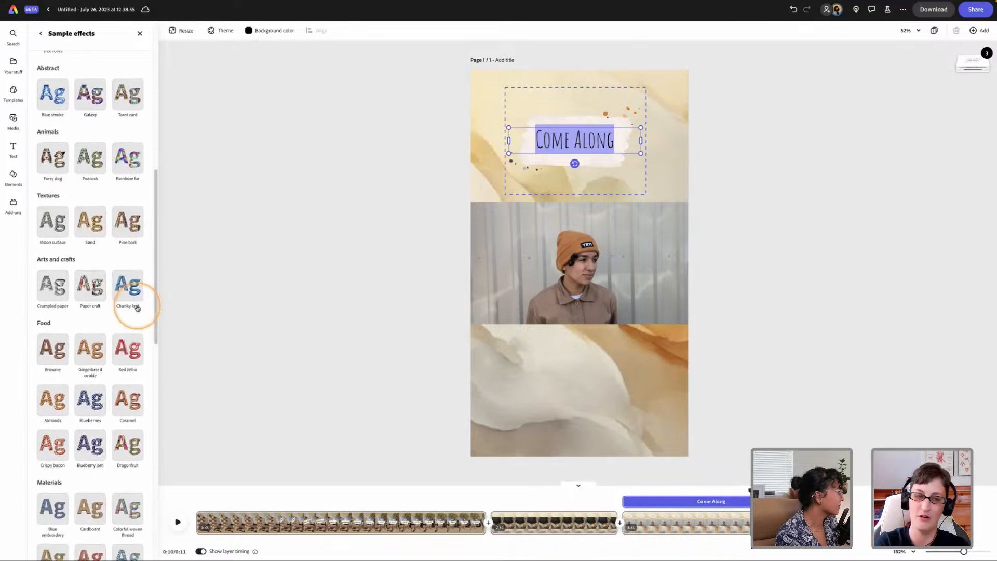
{"action": "scroll", "coordinate": [138, 308], "scroll_direction": "down", "scroll_amount": 2}
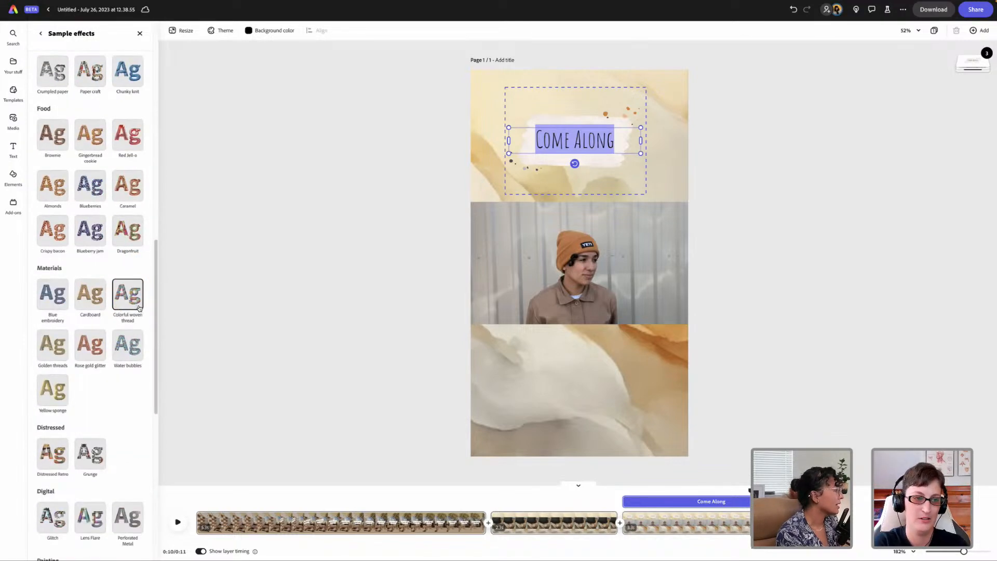
Switch to the Instagram profile and look over the cover designs and layouts in its Reels grid
{"action": "key", "text": "ctrl+Tab"}
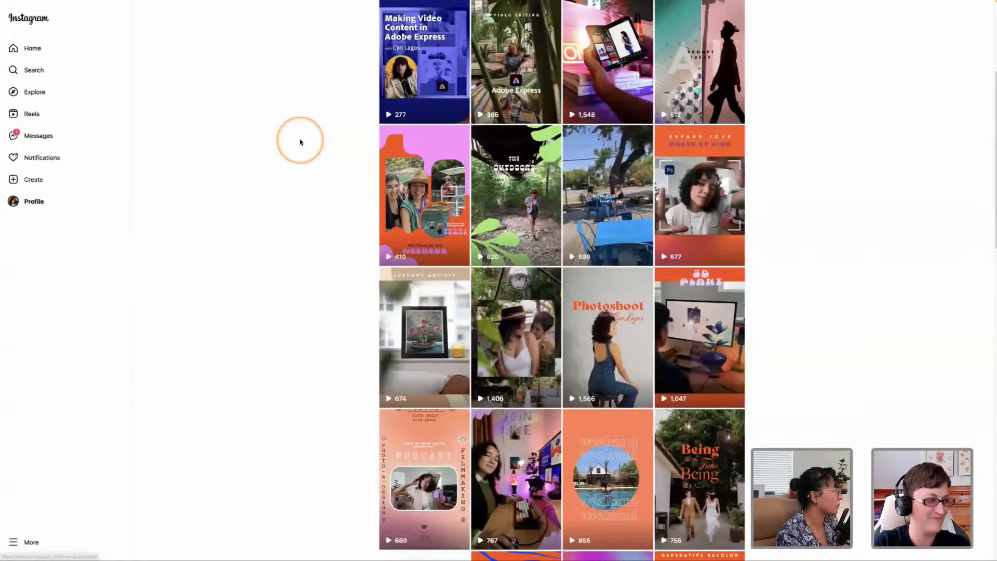
{"action": "scroll", "coordinate": [789, 289], "scroll_direction": "up", "scroll_amount": 3}
{"action": "scroll", "coordinate": [788, 289], "scroll_direction": "down", "scroll_amount": 1}
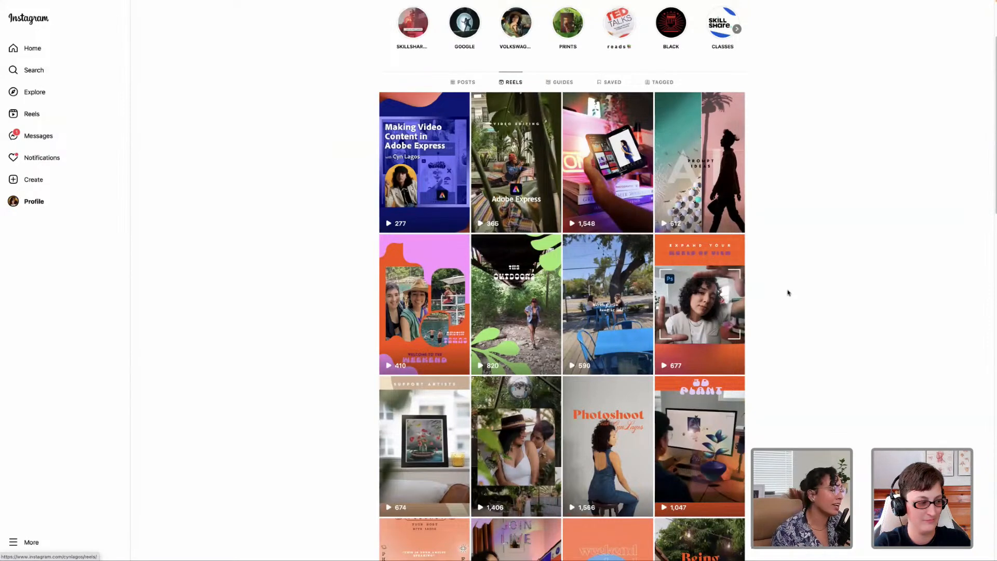
{"action": "scroll", "coordinate": [845, 315], "scroll_direction": "down", "scroll_amount": 1}
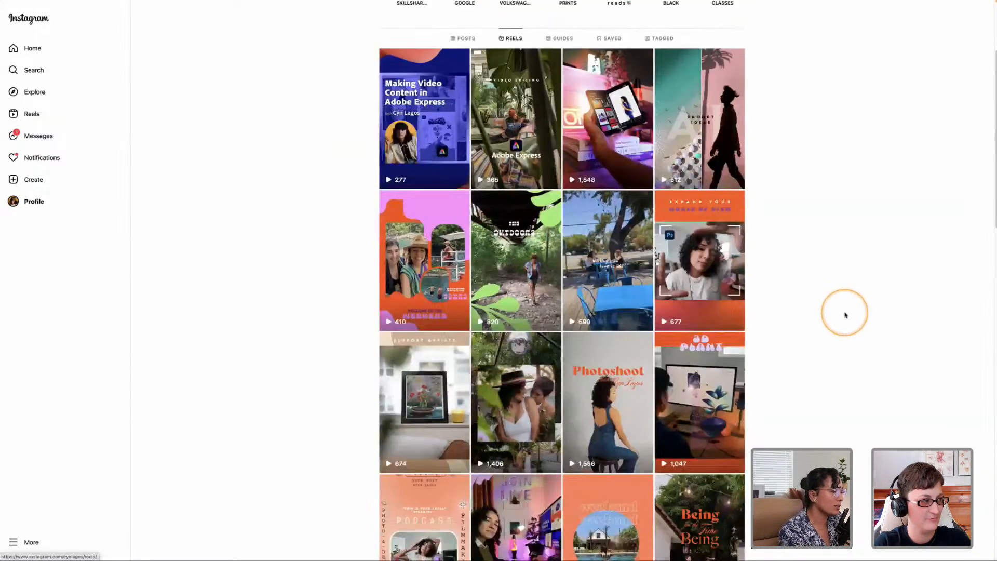
{"action": "scroll", "coordinate": [845, 315], "scroll_direction": "down", "scroll_amount": 1}
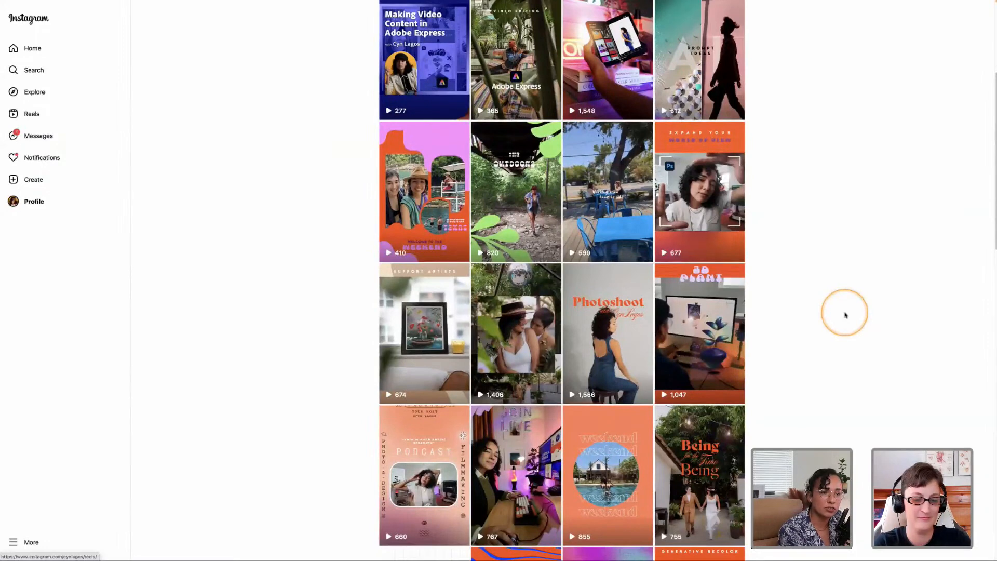
{"action": "left_click", "coordinate": [842, 319]}
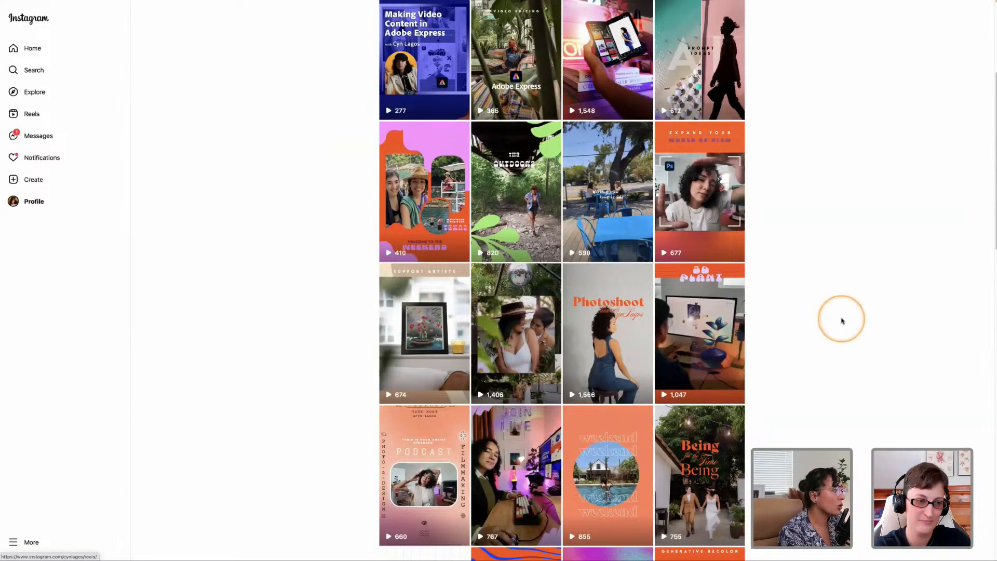
{"action": "scroll", "coordinate": [841, 323], "scroll_direction": "down", "scroll_amount": 1}
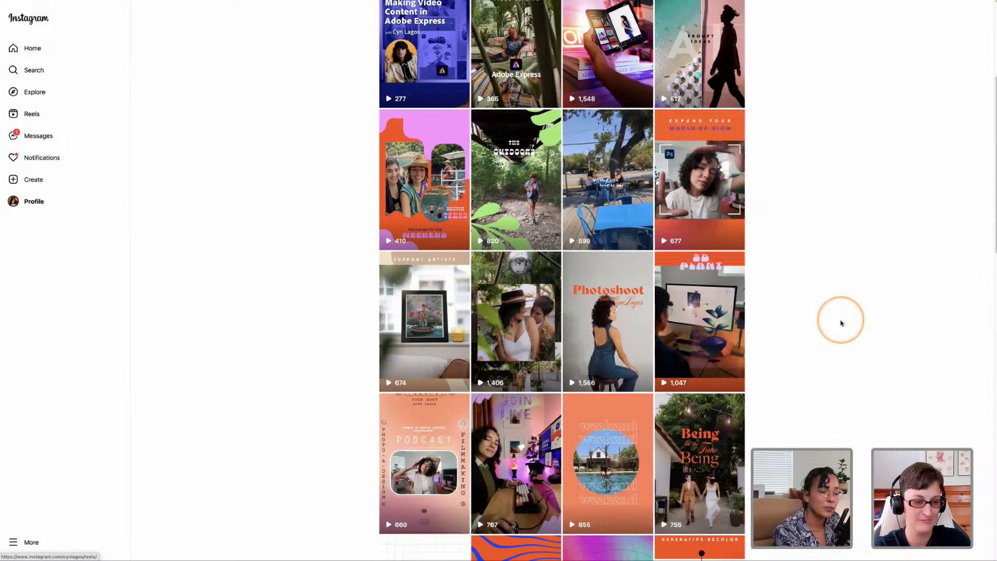
{"action": "left_click", "coordinate": [841, 322]}
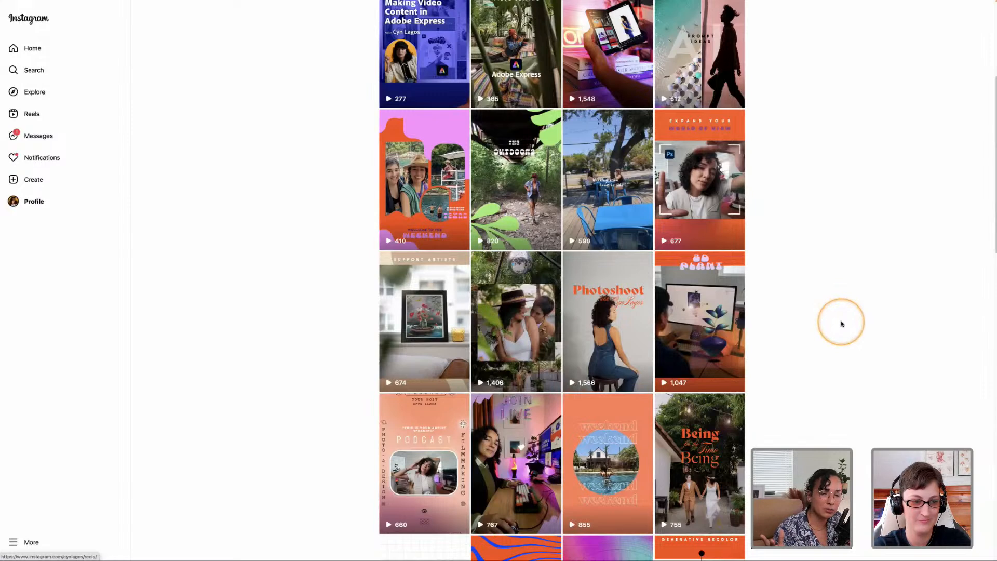
{"action": "left_click", "coordinate": [845, 343]}
{"action": "scroll", "coordinate": [845, 342], "scroll_direction": "up", "scroll_amount": 3}
{"action": "left_click", "coordinate": [552, 112]}
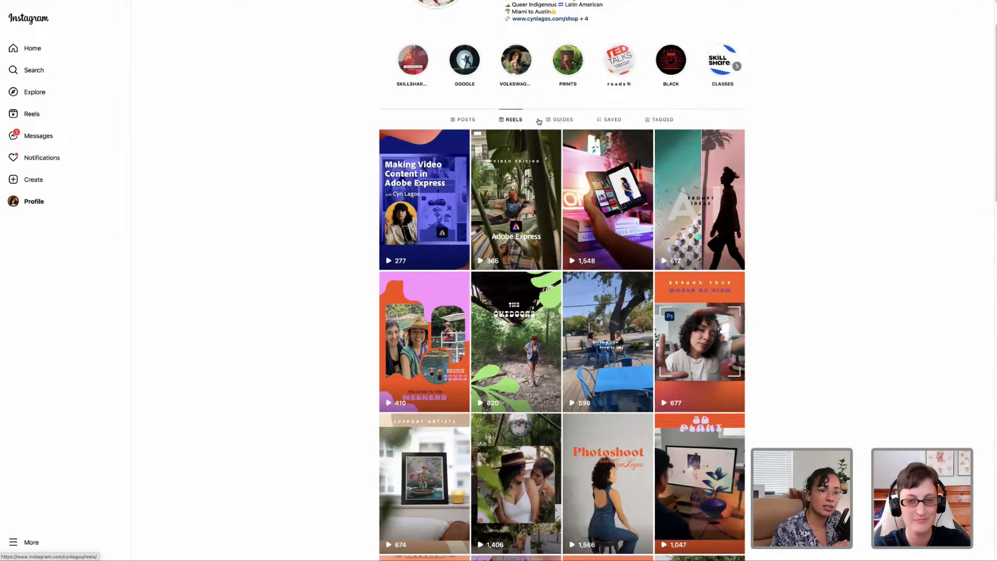
{"action": "left_click", "coordinate": [795, 296]}
{"action": "scroll", "coordinate": [796, 304], "scroll_direction": "down", "scroll_amount": 3}
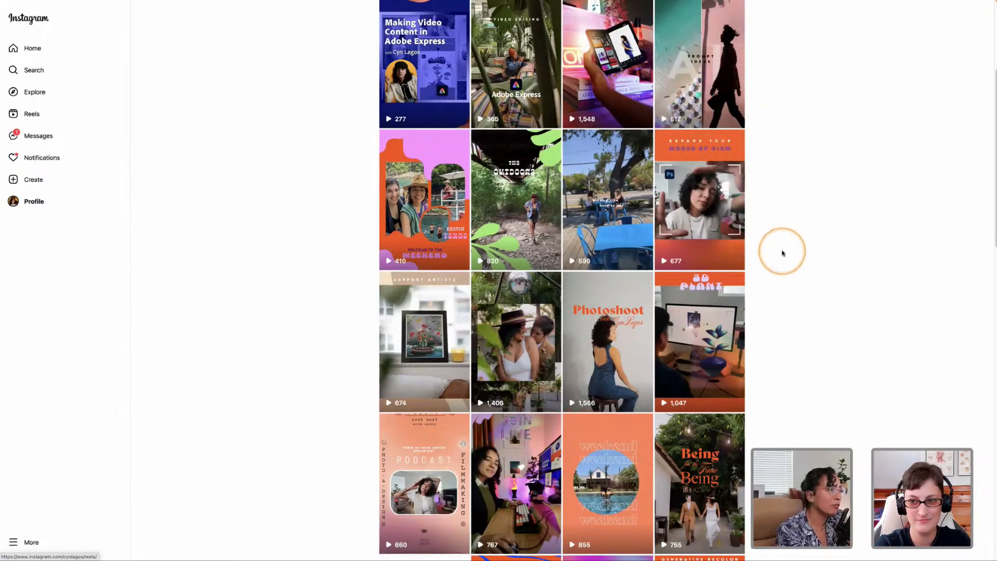
{"action": "scroll", "coordinate": [732, 349], "scroll_direction": "down", "scroll_amount": 3}
{"action": "left_click", "coordinate": [731, 248]}
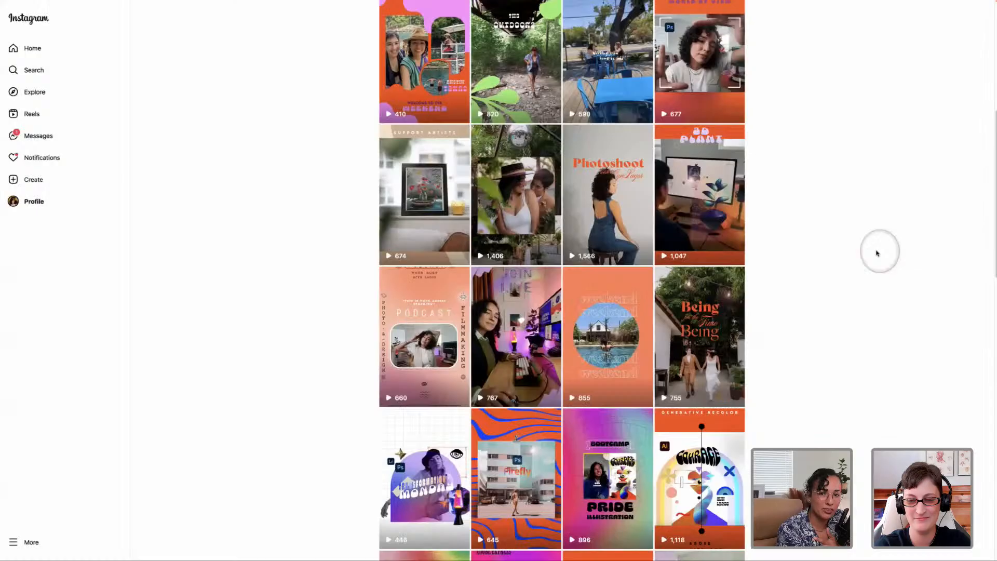
{"action": "left_click", "coordinate": [876, 253]}
{"action": "scroll", "coordinate": [876, 259], "scroll_direction": "up", "scroll_amount": 3}
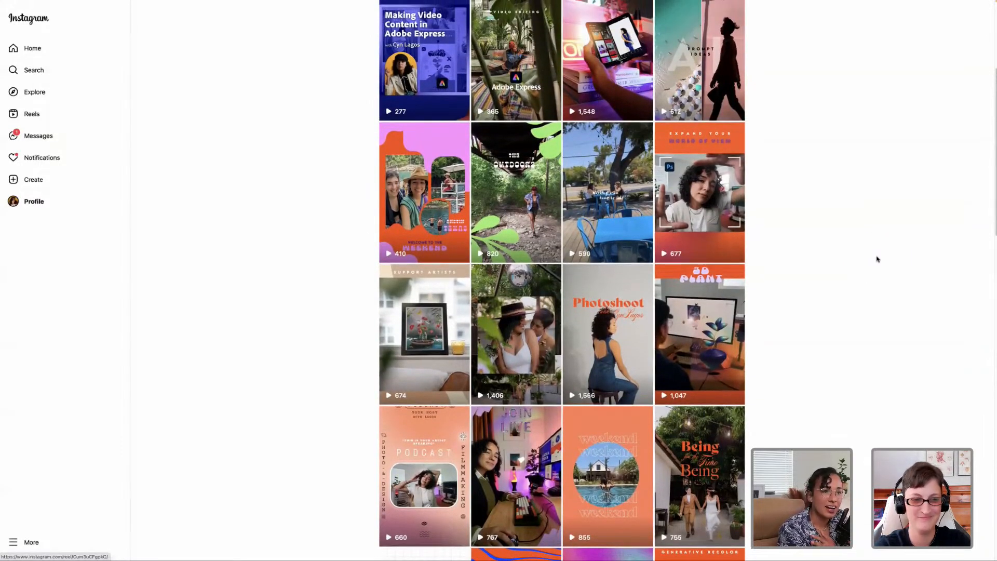
{"action": "scroll", "coordinate": [877, 259], "scroll_direction": "up", "scroll_amount": 1}
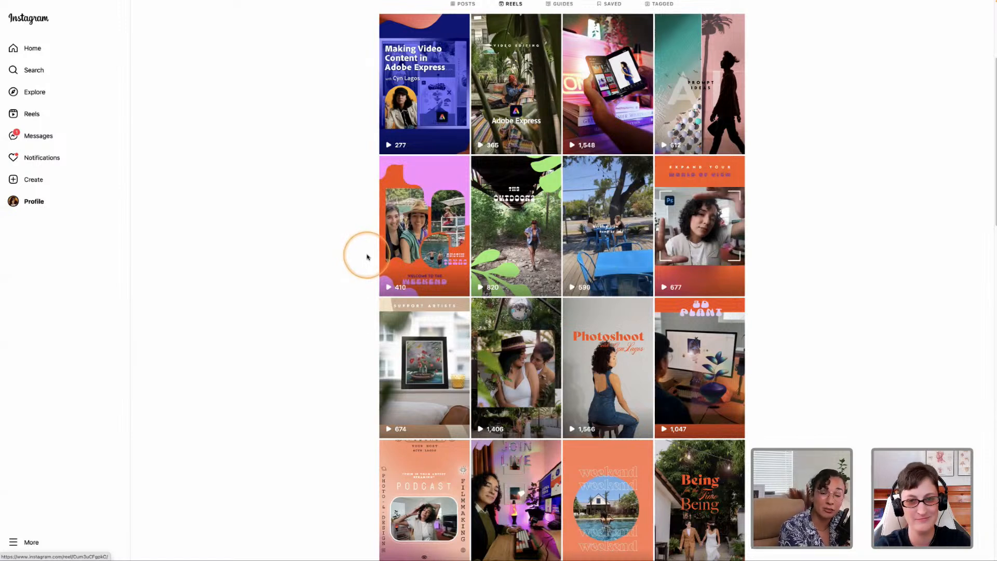
Return to the Adobe Express design and play the "Come Along" beanie scene from its beginning
{"action": "mouse_move", "coordinate": [136, 2]}
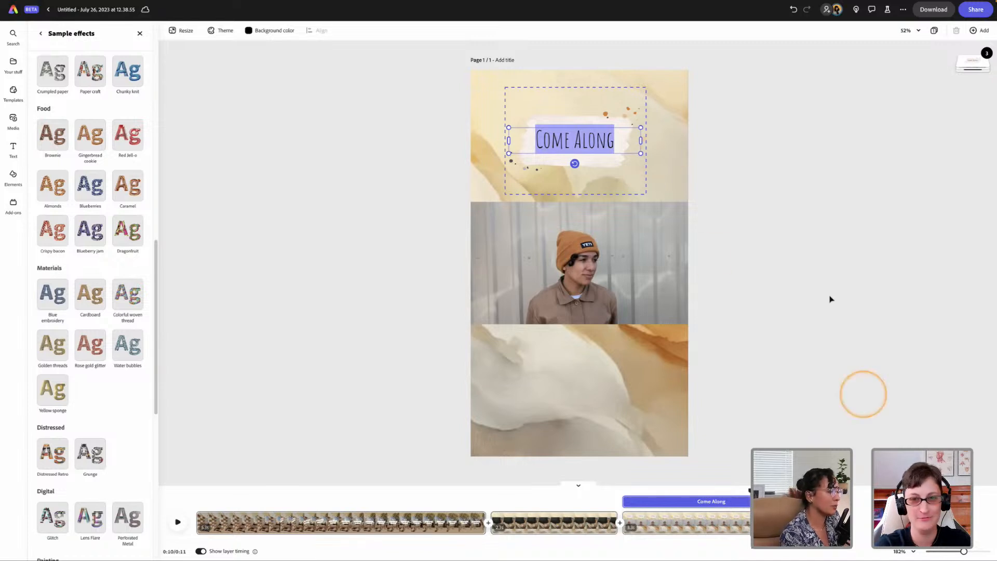
{"action": "left_click_drag", "start_coordinate": [749, 491], "coordinate": [620, 498]}
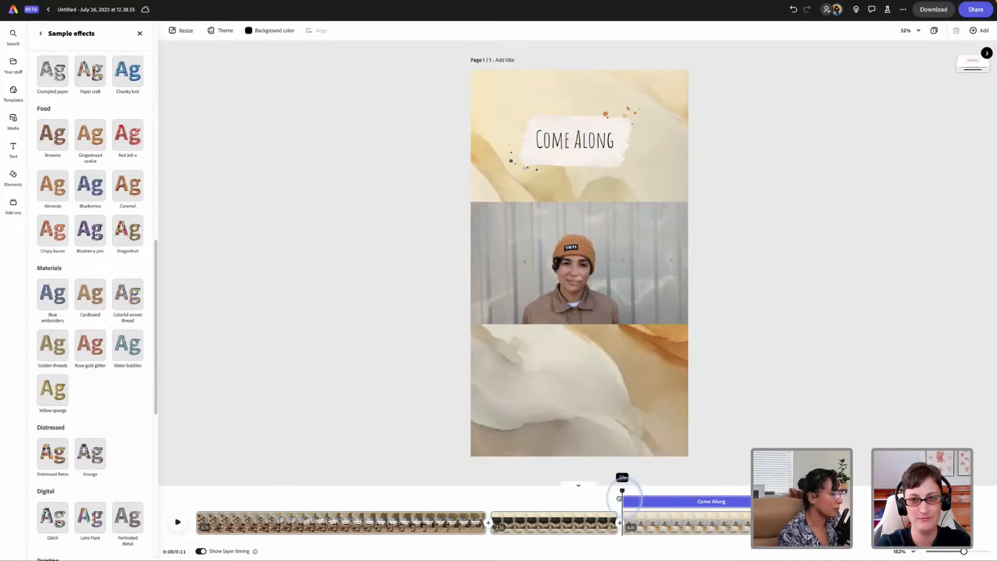
{"action": "key", "text": "space"}
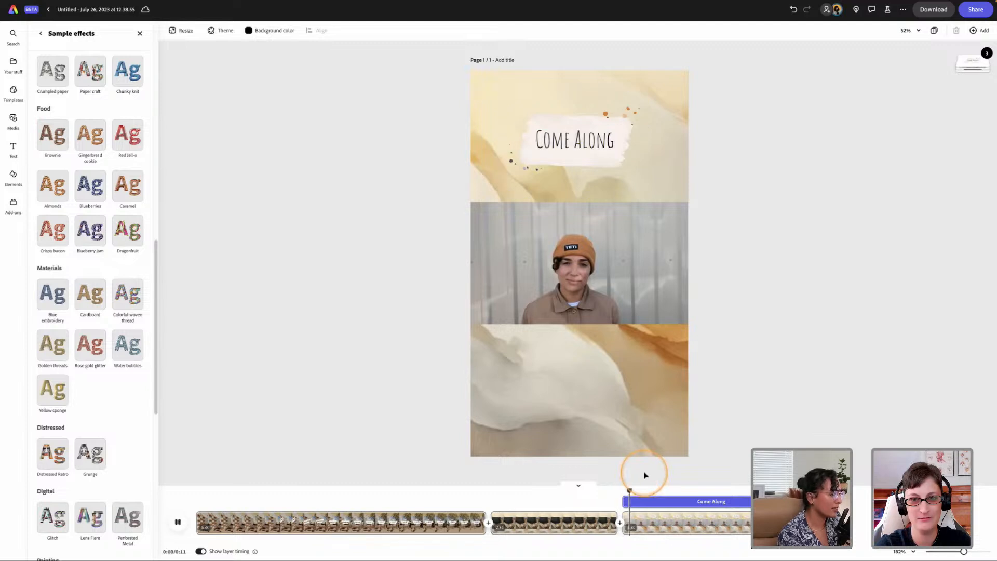
{"action": "key", "text": "space"}
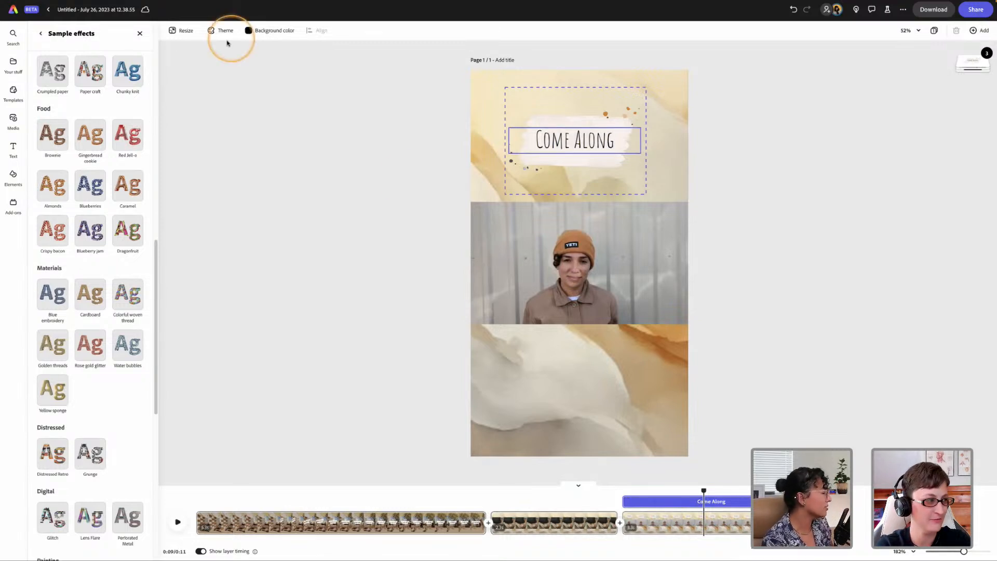
Switch to the Skillshare class page "Mobile Filmmaking: A beginners guide to Video Stories, Recording, and Editing" and show it full screen
{"action": "left_click", "coordinate": [25, 14]}
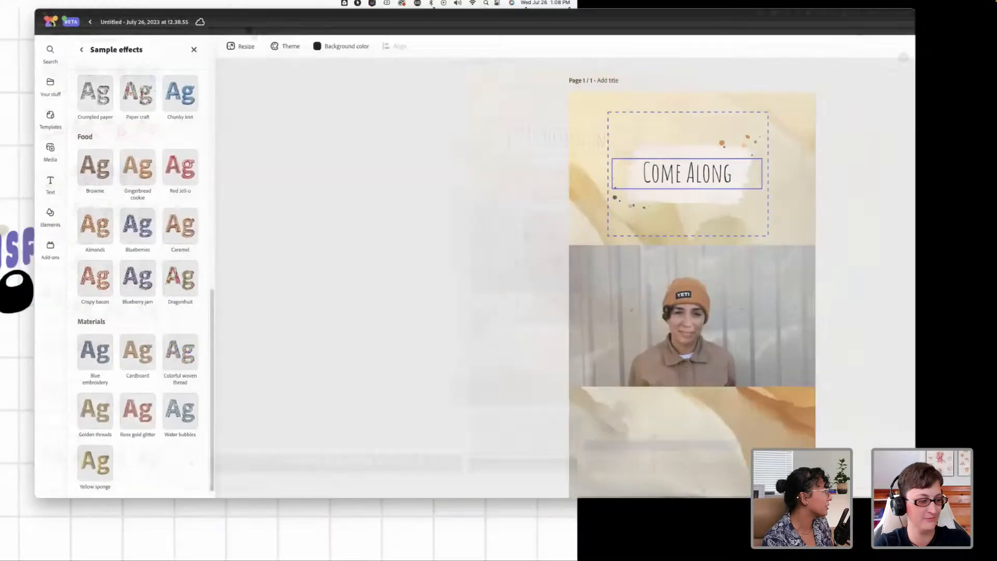
{"action": "key", "text": "XF86AudioRaiseVolume"}
{"action": "left_click", "coordinate": [452, 29]}
{"action": "left_click", "coordinate": [91, 27]}
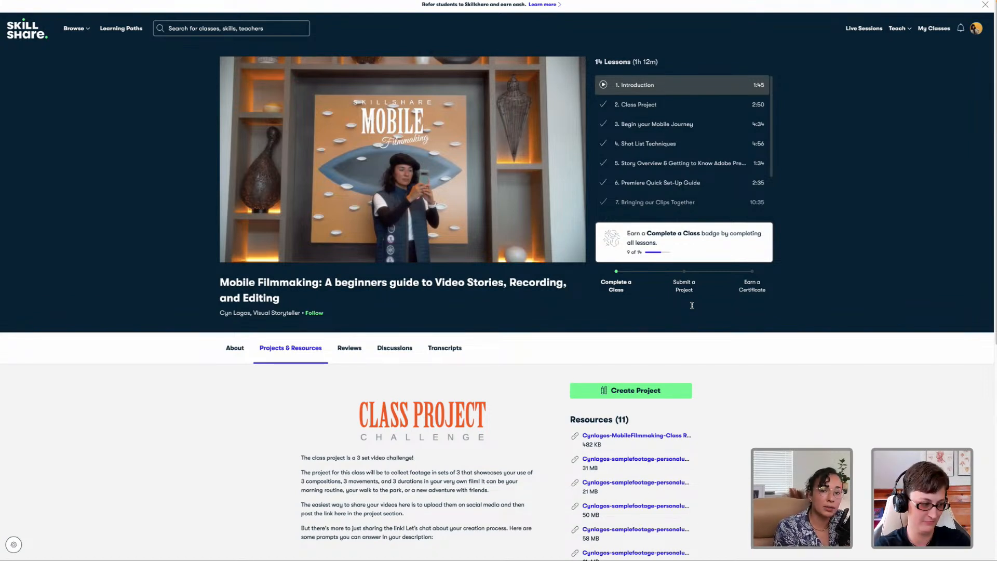
Play the class's Introduction video, view part of it full screen, and return to the class page
{"action": "mouse_move", "coordinate": [280, 206]}
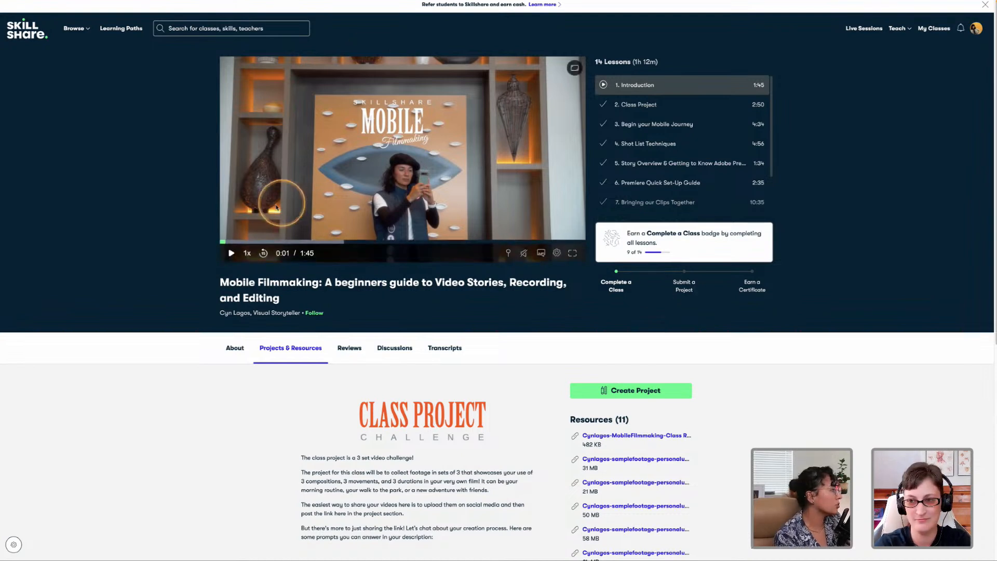
{"action": "left_click", "coordinate": [233, 253]}
{"action": "left_click", "coordinate": [247, 253]}
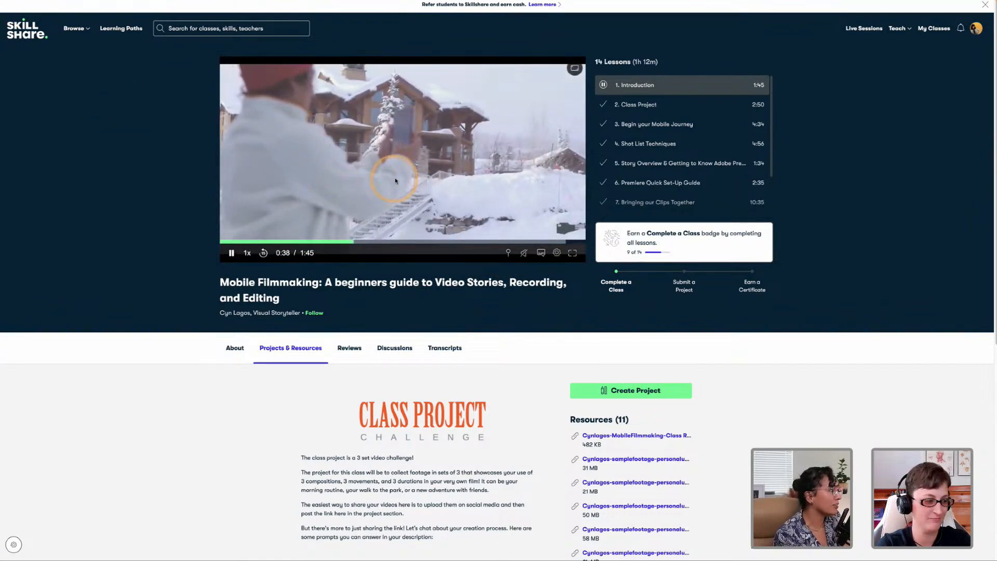
{"action": "left_click", "coordinate": [428, 171]}
{"action": "double_click", "coordinate": [427, 170]}
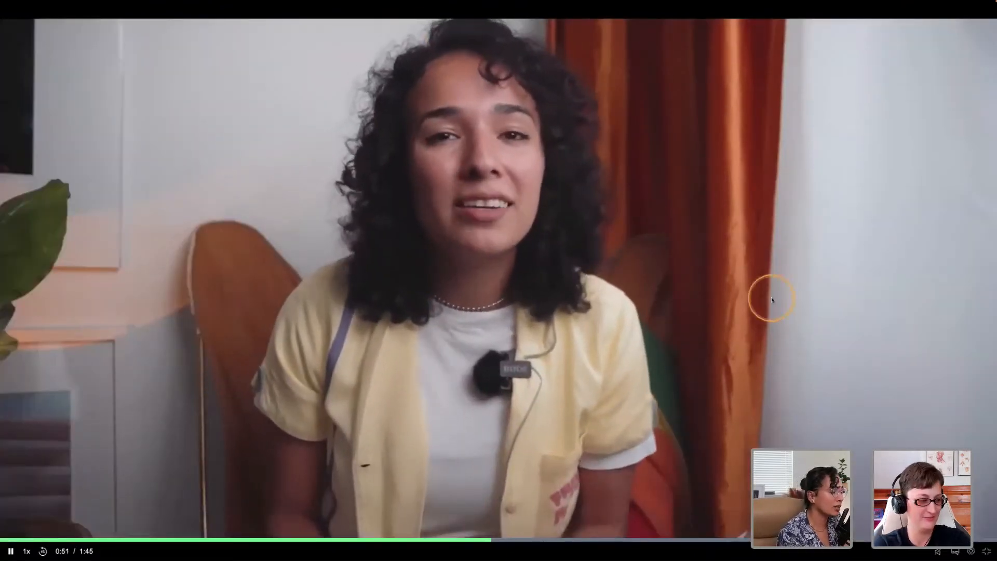
{"action": "left_click", "coordinate": [986, 553]}
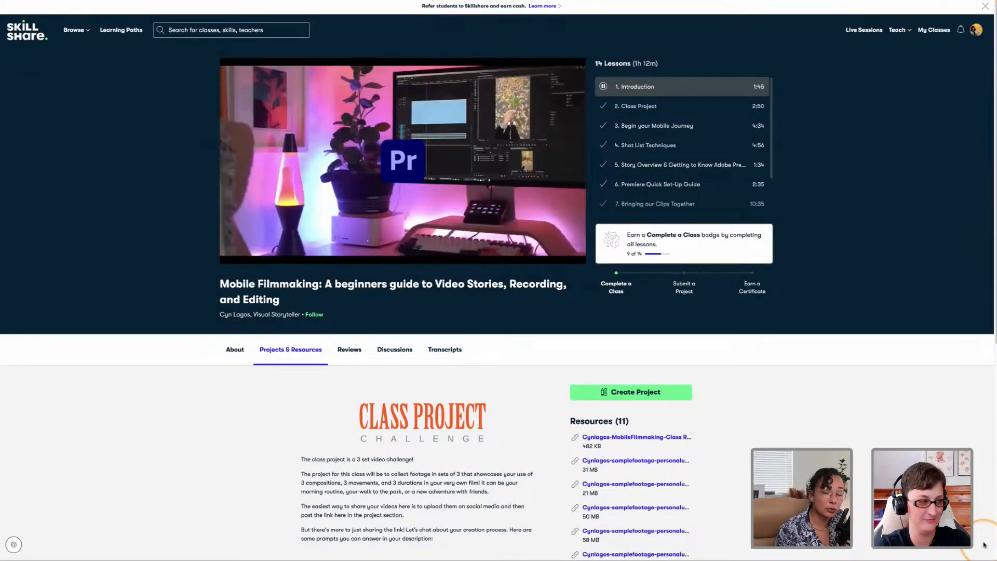
Pause the Introduction video and return to the Adobe Express design in a full-screen window
{"action": "mouse_move", "coordinate": [196, 4]}
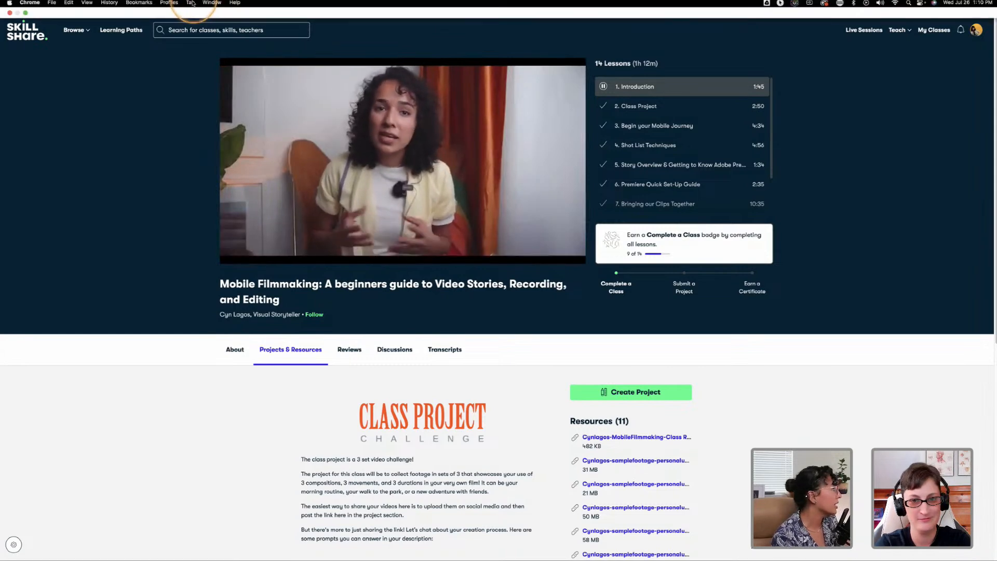
{"action": "left_click", "coordinate": [26, 12]}
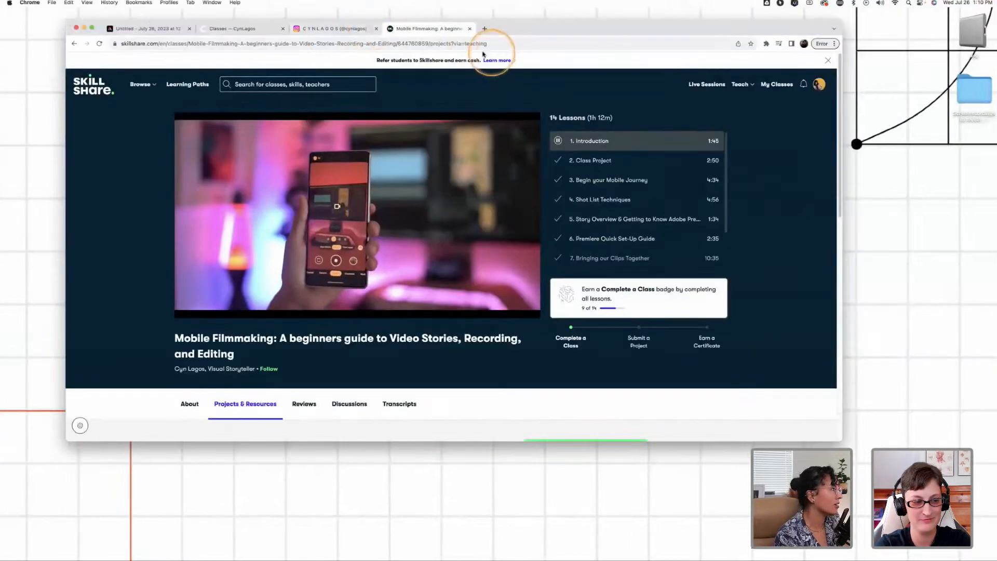
{"action": "mouse_move", "coordinate": [380, 180]}
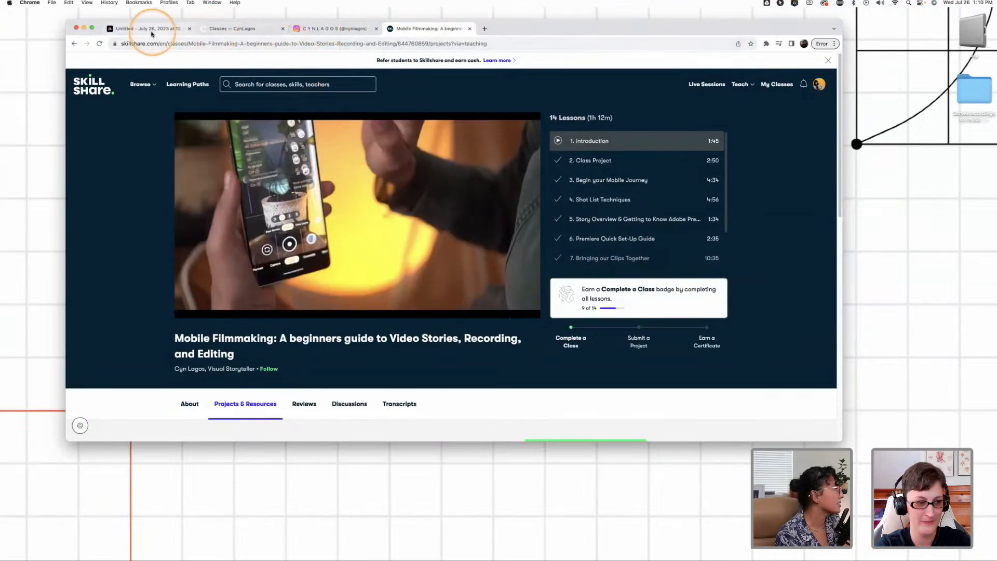
{"action": "left_click", "coordinate": [130, 29]}
{"action": "left_click", "coordinate": [91, 32]}
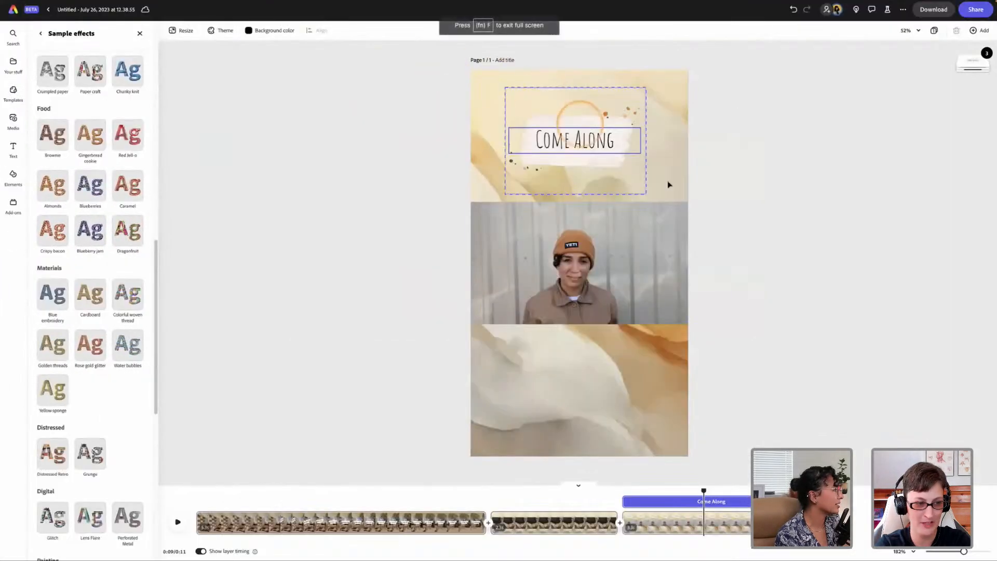
Select the "Come Along" text in its group and replay the beanie scene from its start
{"action": "double_click", "coordinate": [582, 148]}
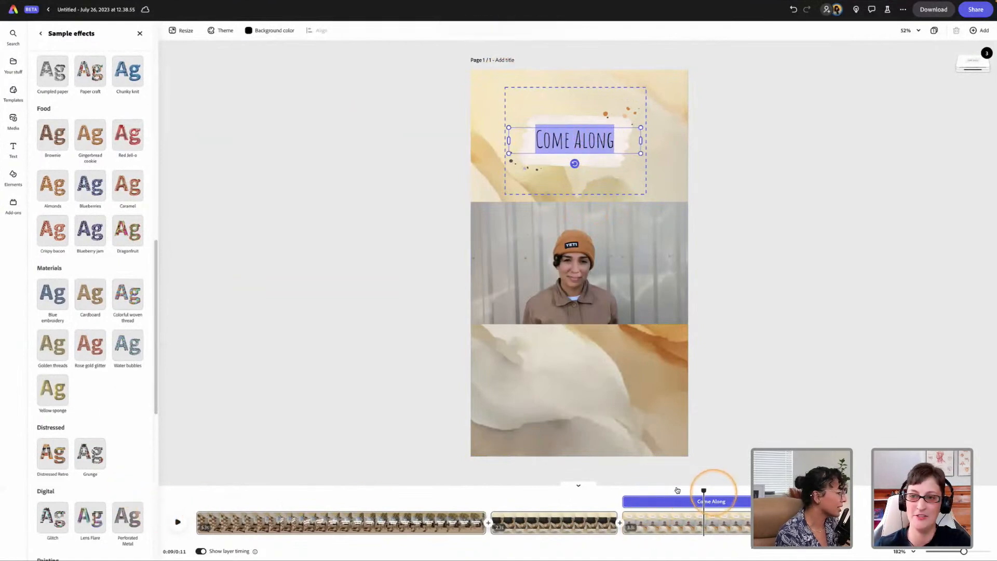
{"action": "left_click_drag", "start_coordinate": [704, 491], "coordinate": [622, 493]}
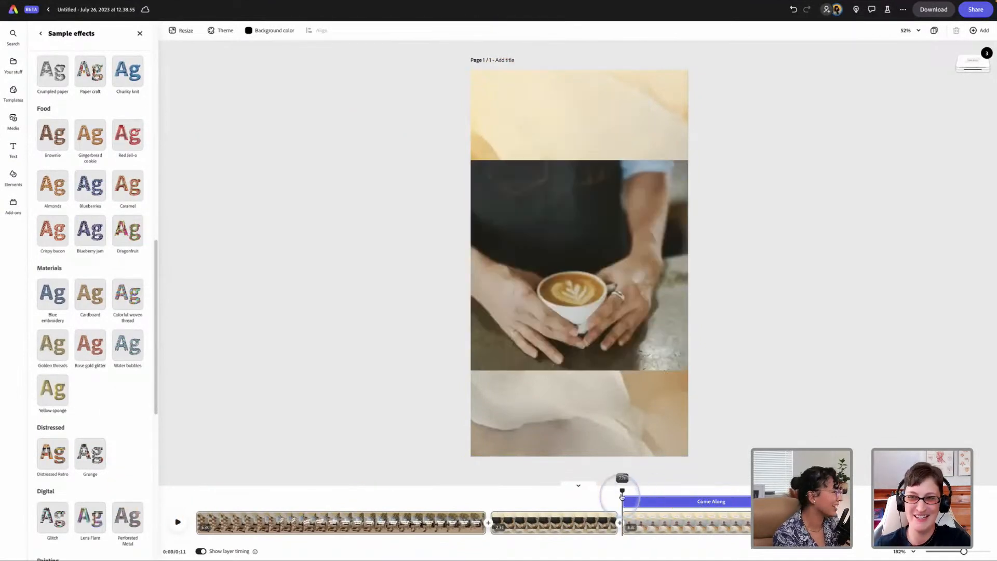
{"action": "key", "text": "space"}
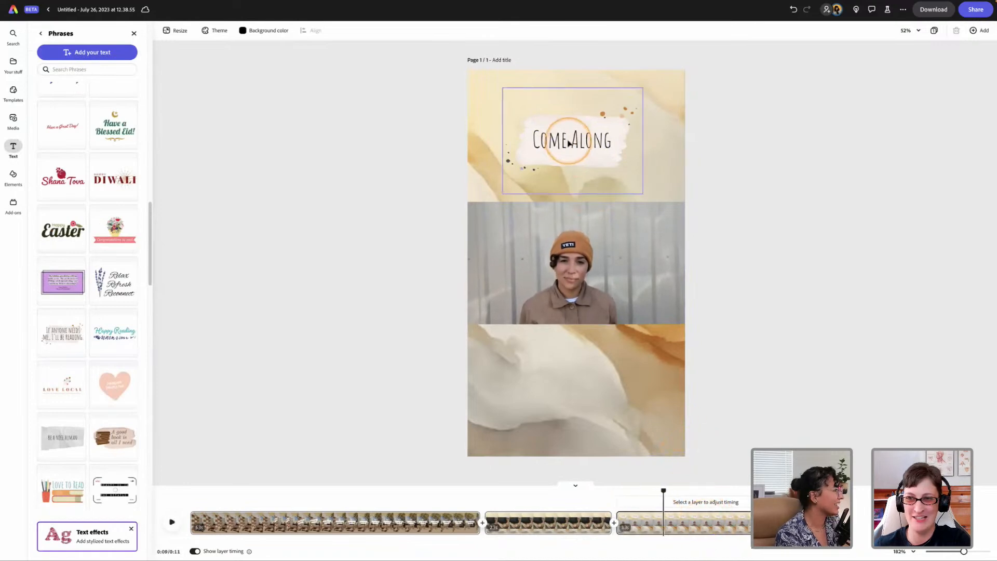
Apply the Spin In animation to the "Come Along" phrase group
{"action": "left_click", "coordinate": [558, 139]}
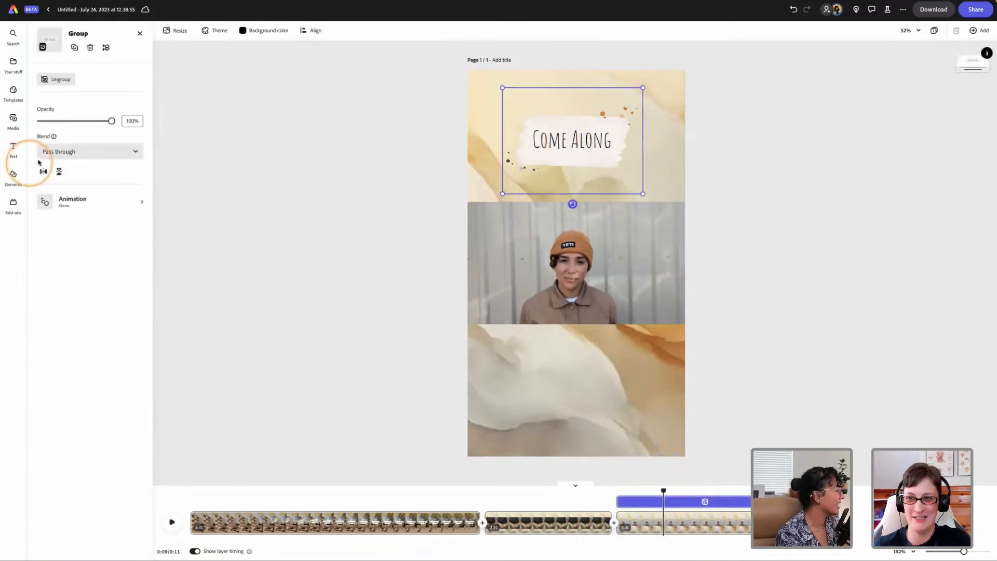
{"action": "left_click", "coordinate": [83, 205]}
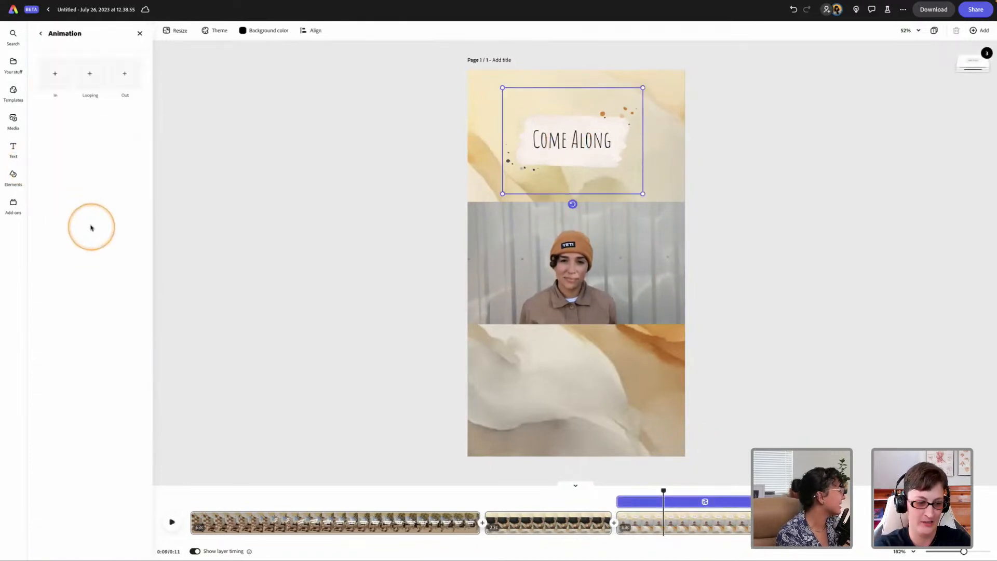
{"action": "left_click", "coordinate": [57, 81]}
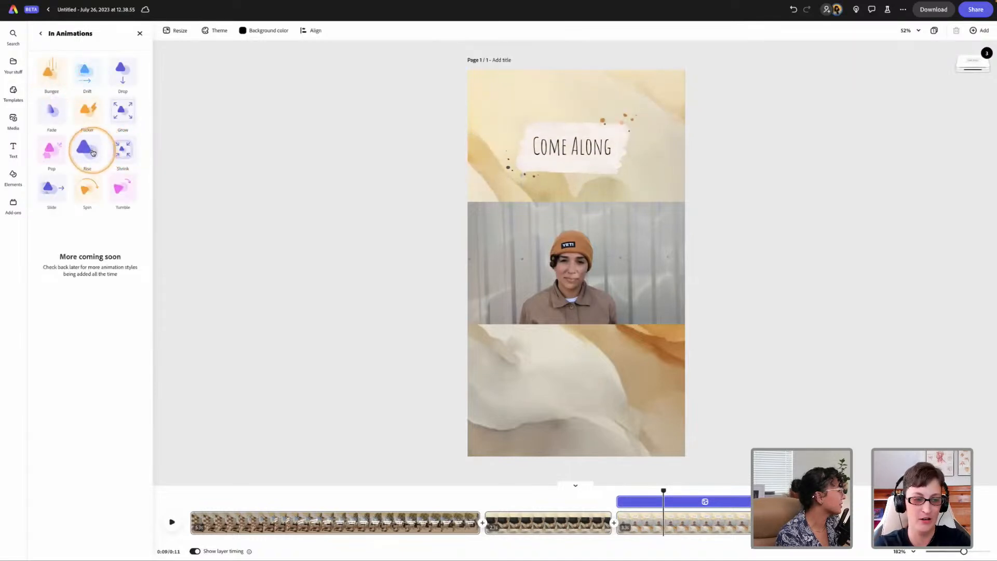
{"action": "left_click", "coordinate": [91, 190]}
Add a scene after the beanie scene and upload the coffee and pastry photo from the Coffee day folder into it
{"action": "left_click_drag", "start_coordinate": [665, 492], "coordinate": [758, 490]}
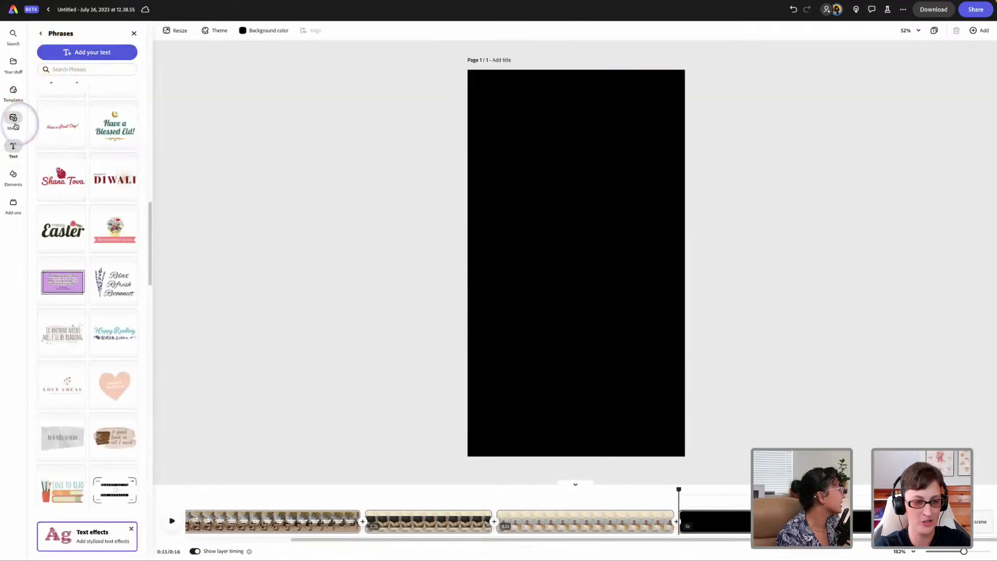
{"action": "left_click", "coordinate": [21, 121]}
{"action": "left_click", "coordinate": [96, 73]}
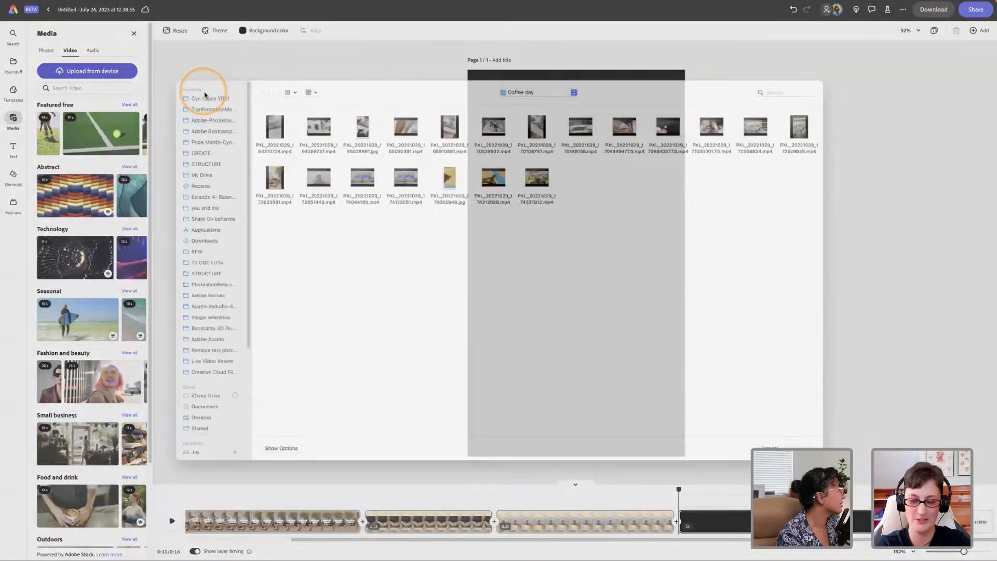
{"action": "left_click", "coordinate": [358, 136]}
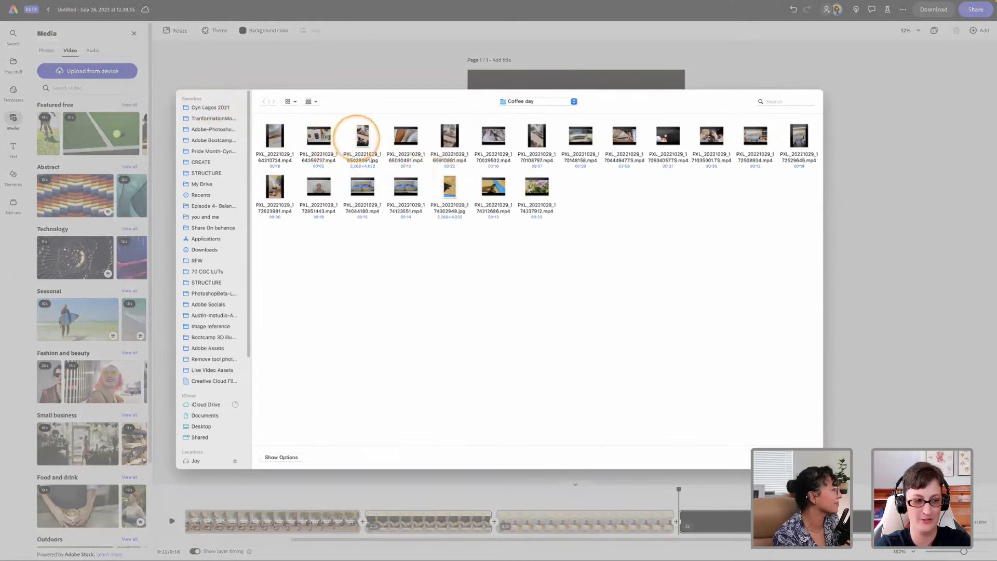
{"action": "key", "text": "space"}
{"action": "key", "text": "space"}
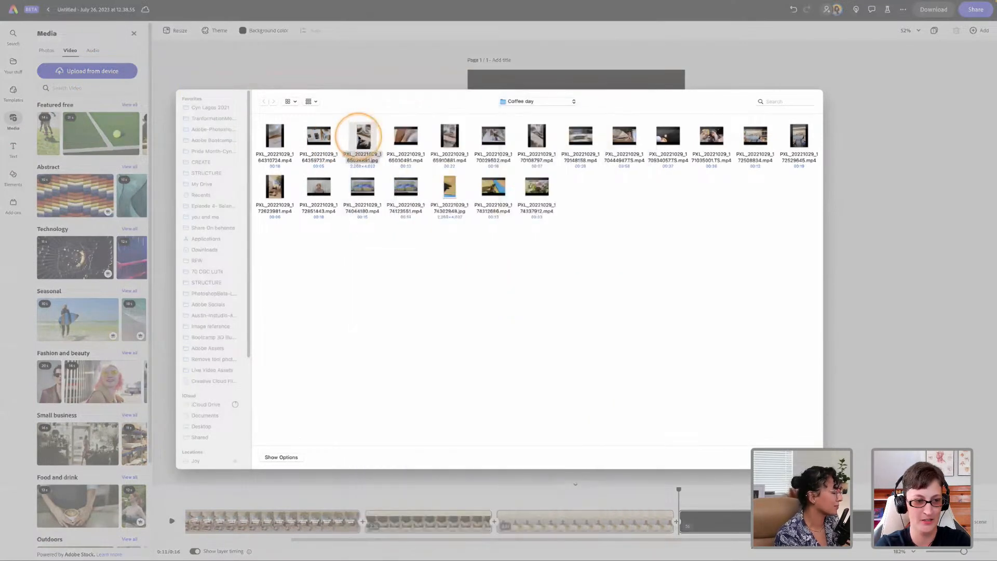
{"action": "double_click", "coordinate": [358, 136]}
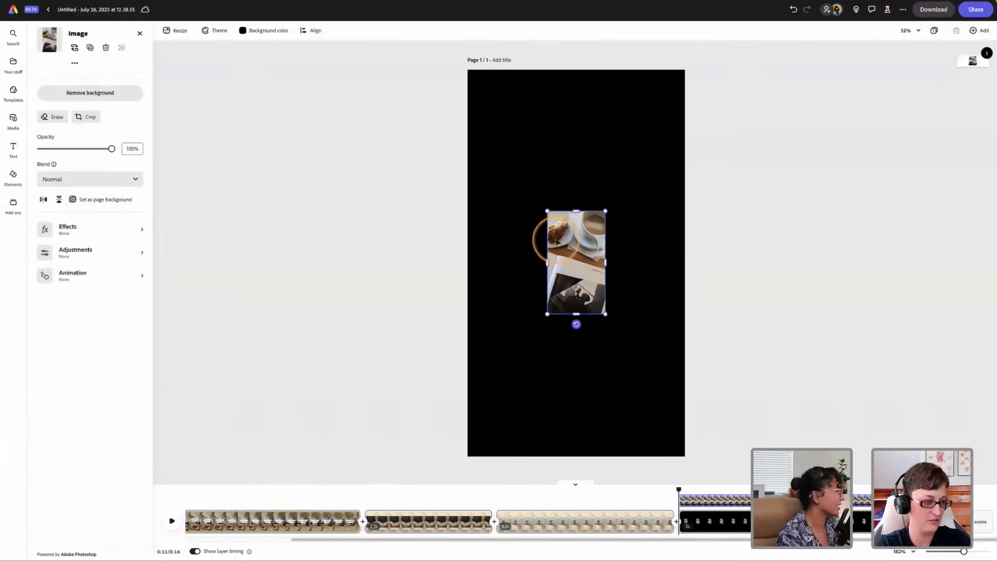
Align the coffee photo with the page's upper-left corner, enlarge it to fill the page, and shorten its scene to about 2 seconds
{"action": "left_click_drag", "start_coordinate": [580, 256], "coordinate": [502, 112]}
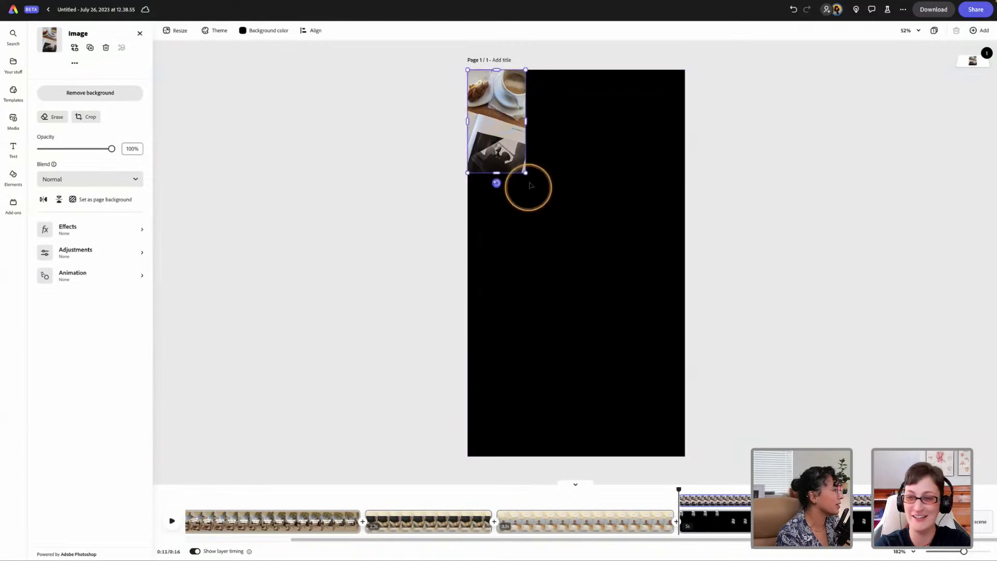
{"action": "left_click_drag", "start_coordinate": [526, 172], "coordinate": [691, 456]}
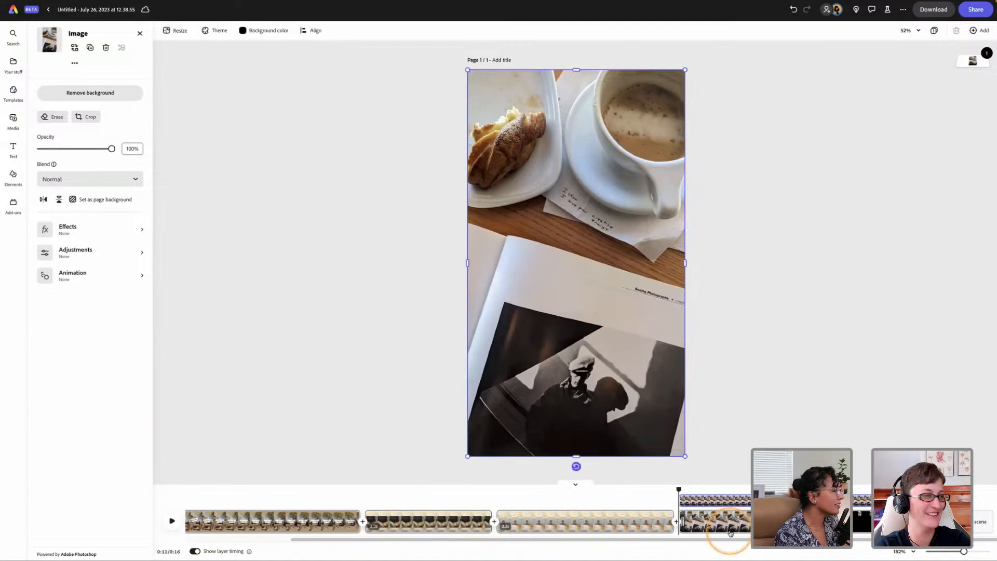
{"action": "left_click_drag", "start_coordinate": [678, 490], "coordinate": [706, 489]}
{"action": "left_click", "coordinate": [634, 398]}
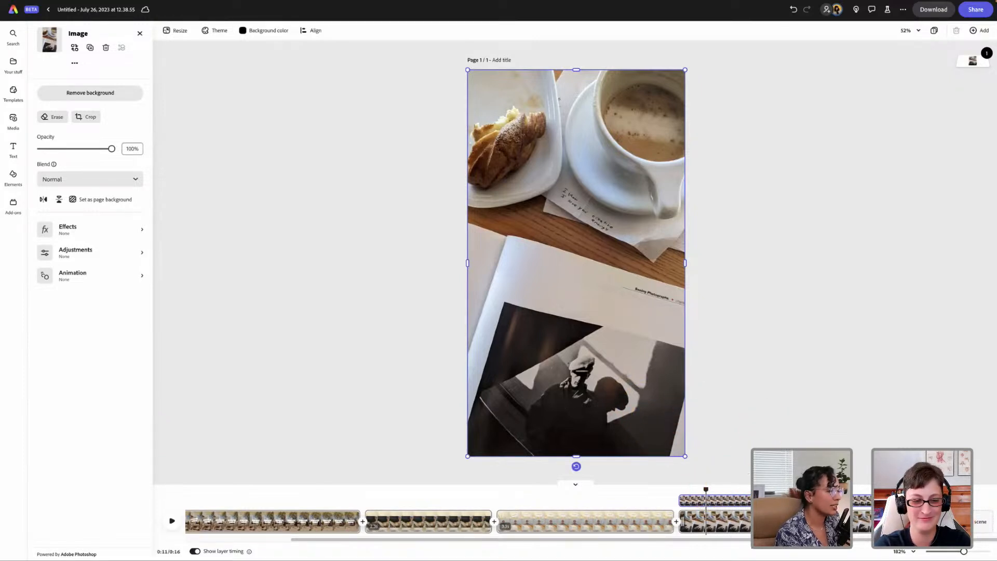
{"action": "scroll", "coordinate": [467, 521], "scroll_direction": "left", "scroll_amount": 3}
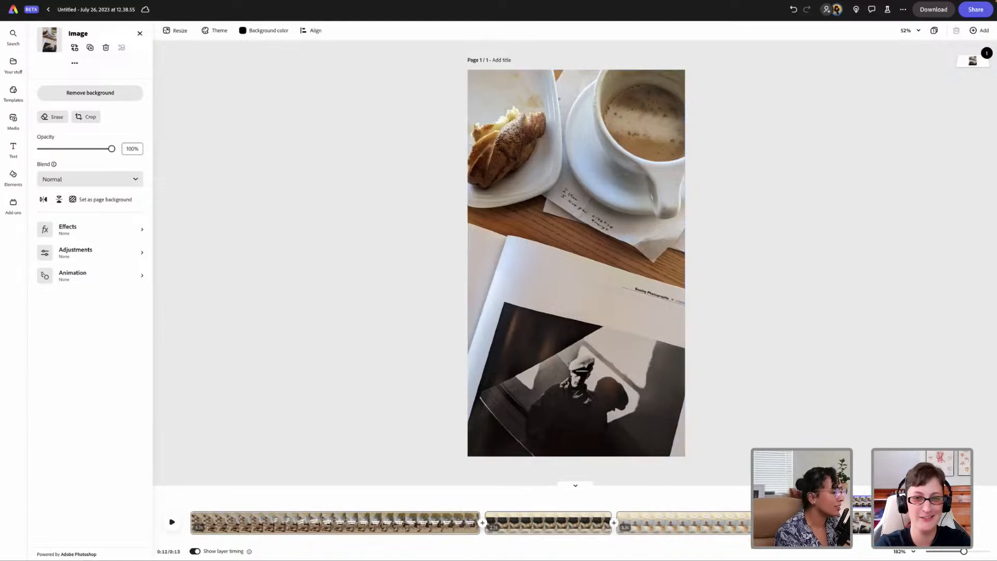
Browse the Coffee day folder and upload two neighbouring videos, starting with the magazine clip, after the coffee photo scene
{"action": "left_click", "coordinate": [13, 118]}
{"action": "left_click", "coordinate": [99, 71]}
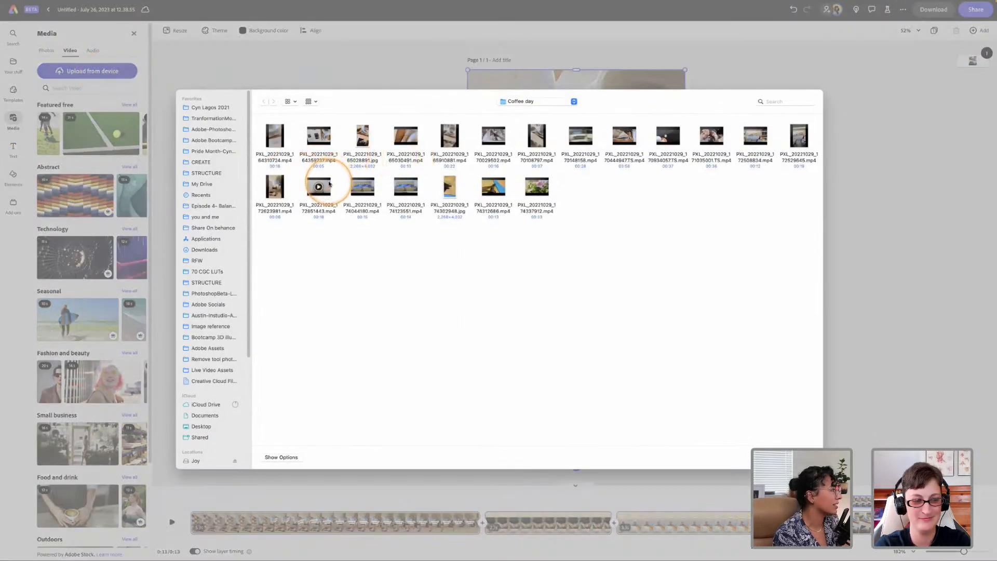
{"action": "left_click", "coordinate": [329, 184]}
{"action": "left_click", "coordinate": [372, 183]}
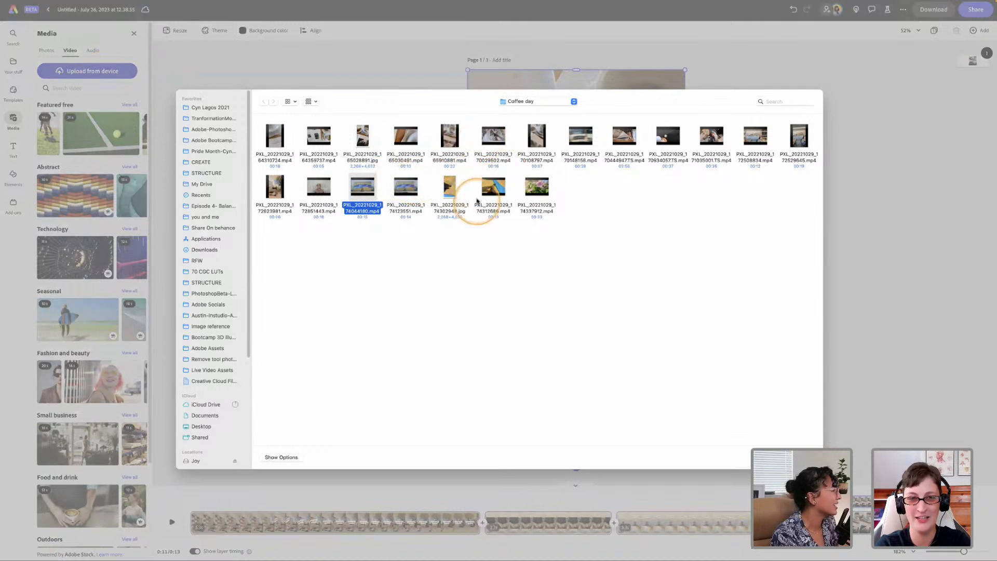
{"action": "left_click", "coordinate": [451, 184]}
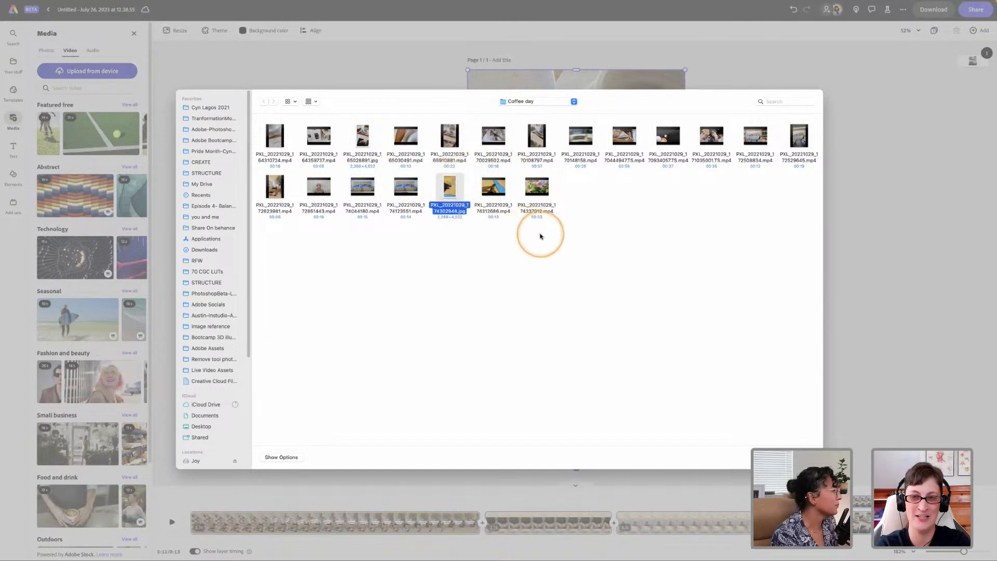
{"action": "left_click", "coordinate": [627, 141]}
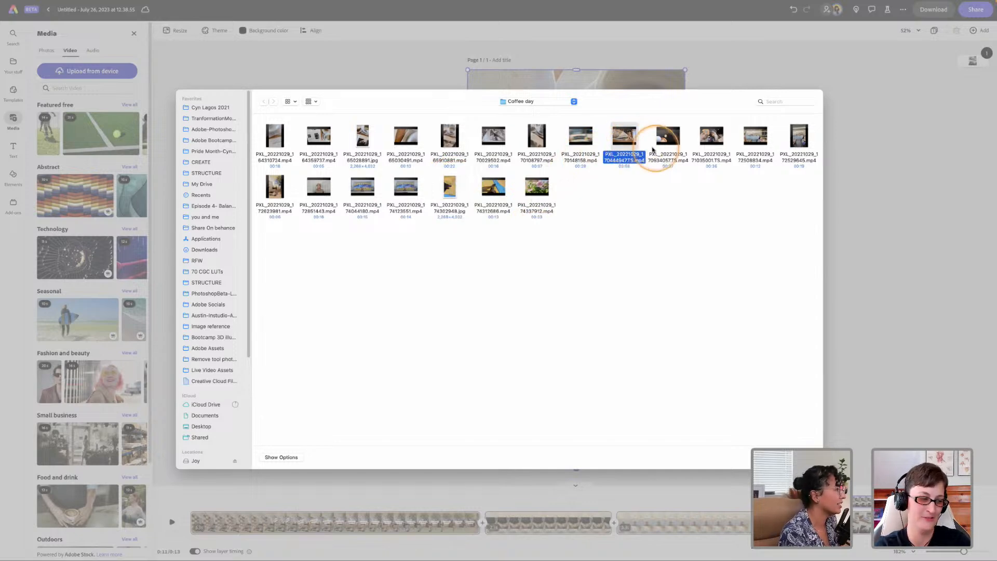
{"action": "left_click", "coordinate": [668, 143], "text": "shift"}
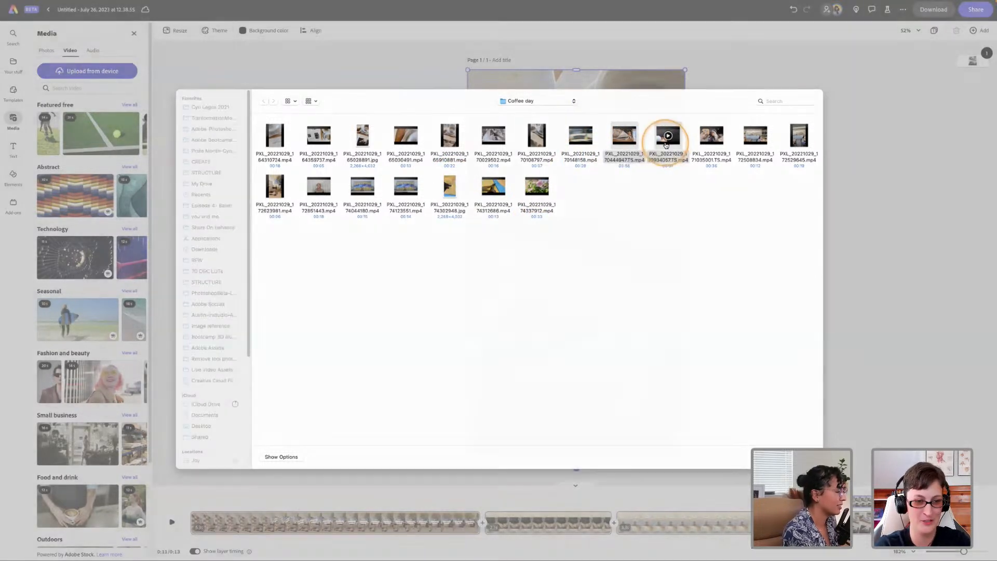
{"action": "double_click", "coordinate": [666, 145]}
Try scaling down the magazine video from its upper-right corner, and undo the resize
{"action": "left_click", "coordinate": [632, 181]}
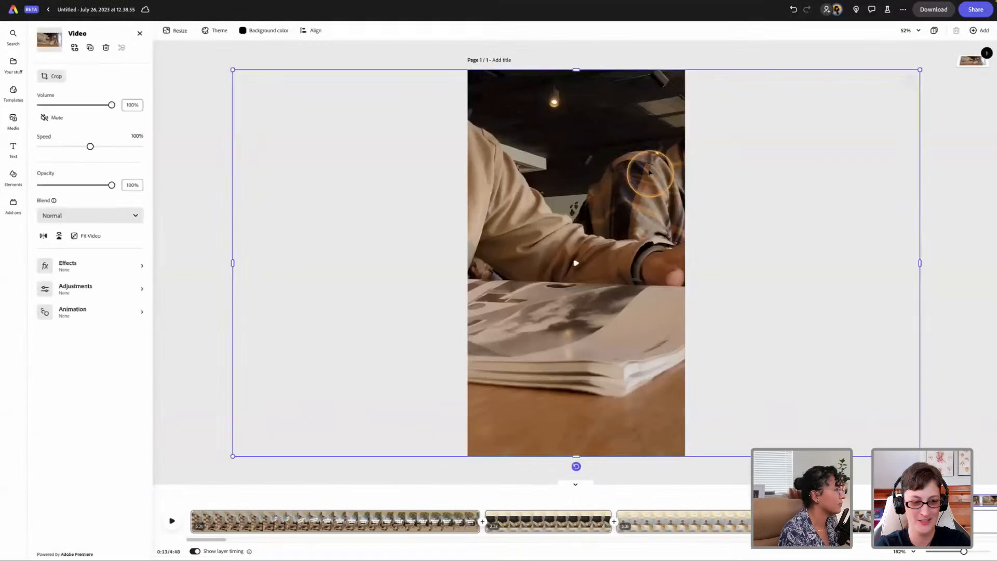
{"action": "left_click_drag", "start_coordinate": [922, 68], "coordinate": [674, 208]}
{"action": "key", "text": "ctrl+z"}
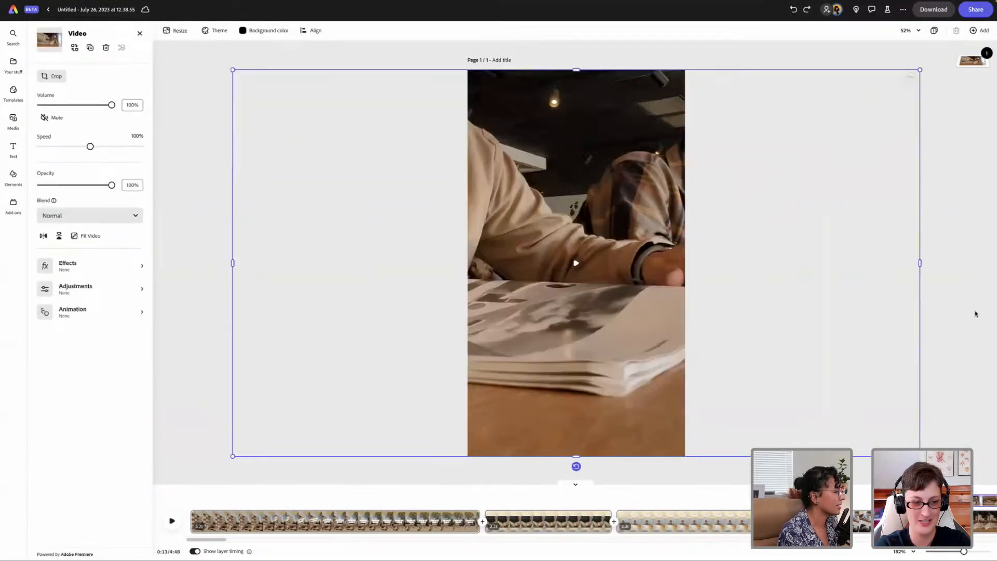
Scale down the reading video in its scene so that it spans exactly the page width
{"action": "left_click", "coordinate": [865, 517]}
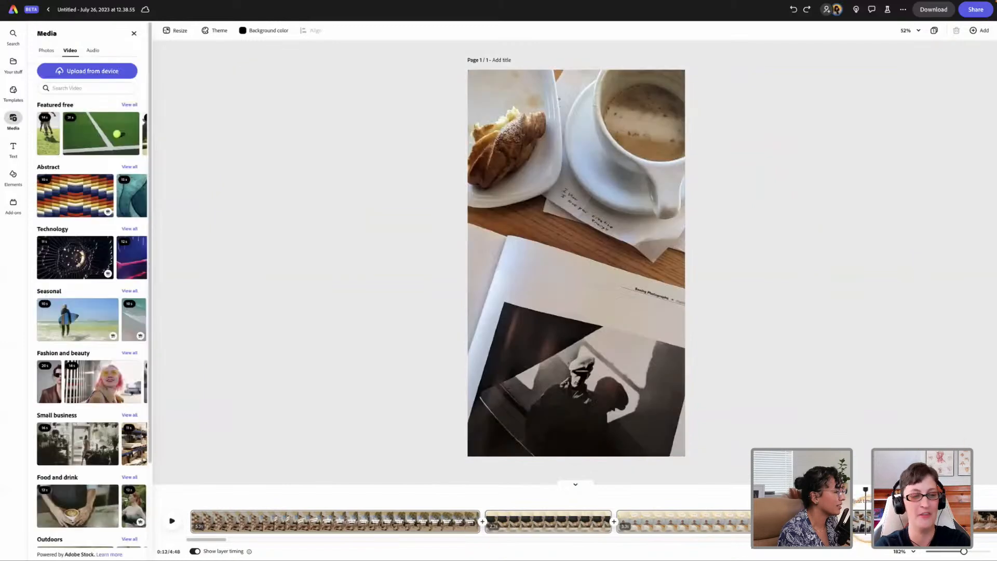
{"action": "key", "text": "space"}
{"action": "scroll", "coordinate": [468, 521], "scroll_direction": "right", "scroll_amount": 6}
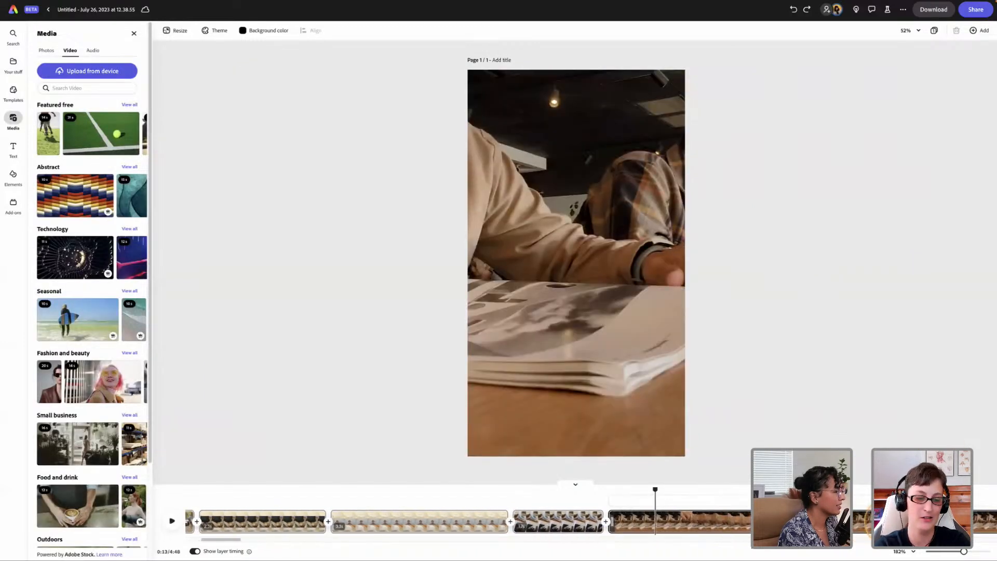
{"action": "left_click", "coordinate": [793, 523]}
{"action": "left_click", "coordinate": [593, 308]}
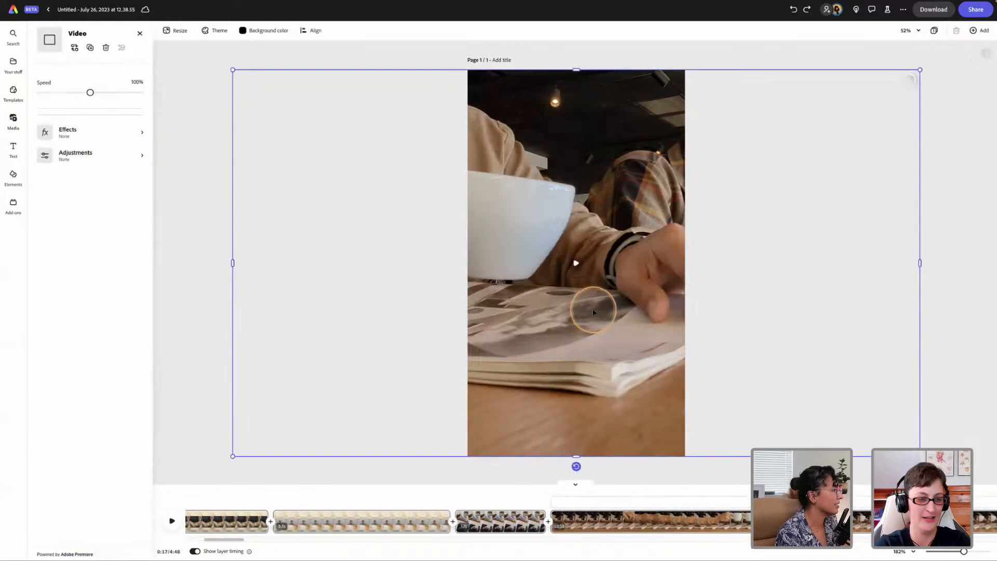
{"action": "left_click_drag", "start_coordinate": [920, 69], "coordinate": [507, 322]}
{"action": "left_click_drag", "start_coordinate": [446, 347], "coordinate": [688, 353]}
{"action": "left_click_drag", "start_coordinate": [723, 312], "coordinate": [690, 338]}
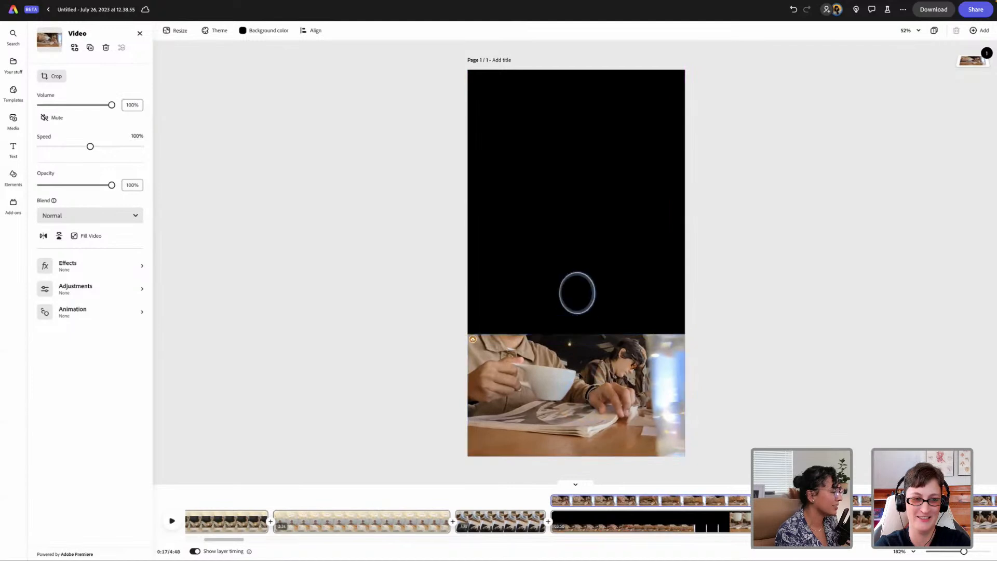
Preview the resized reading video and move it up to about the vertical middle of the page
{"action": "left_click", "coordinate": [569, 268]}
{"action": "left_click", "coordinate": [576, 394]}
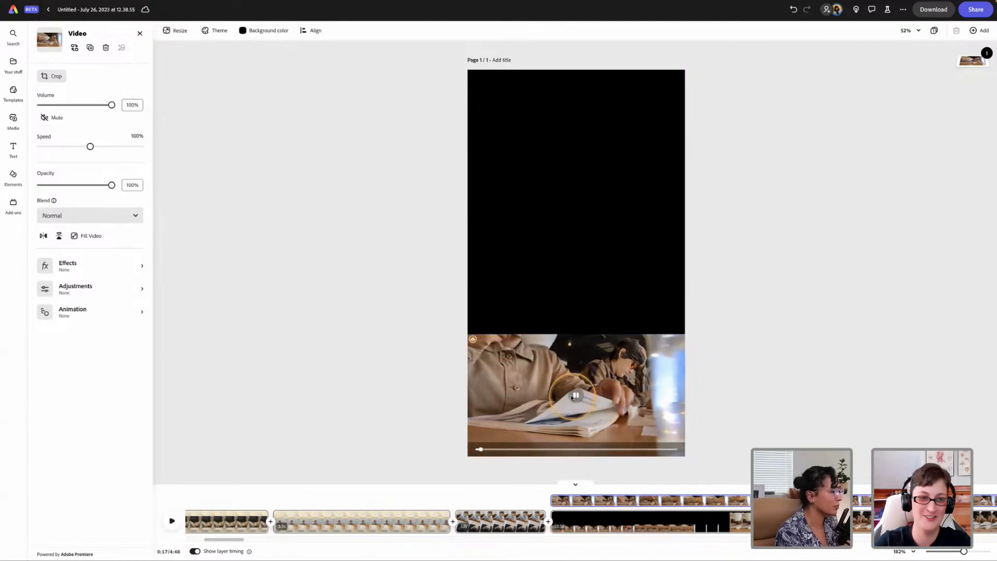
{"action": "left_click_drag", "start_coordinate": [612, 377], "coordinate": [612, 277]}
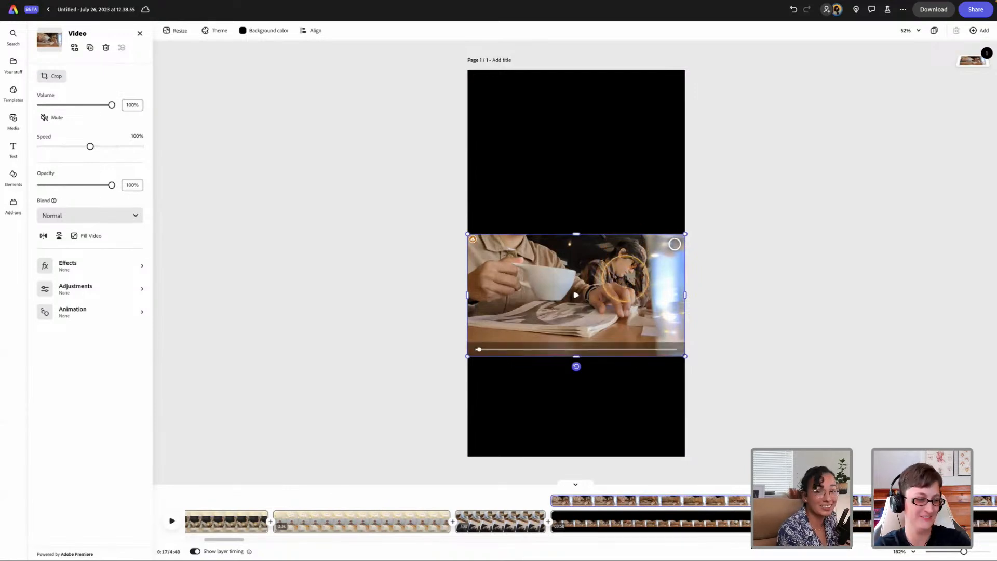
{"action": "left_click_drag", "start_coordinate": [620, 289], "coordinate": [620, 264]}
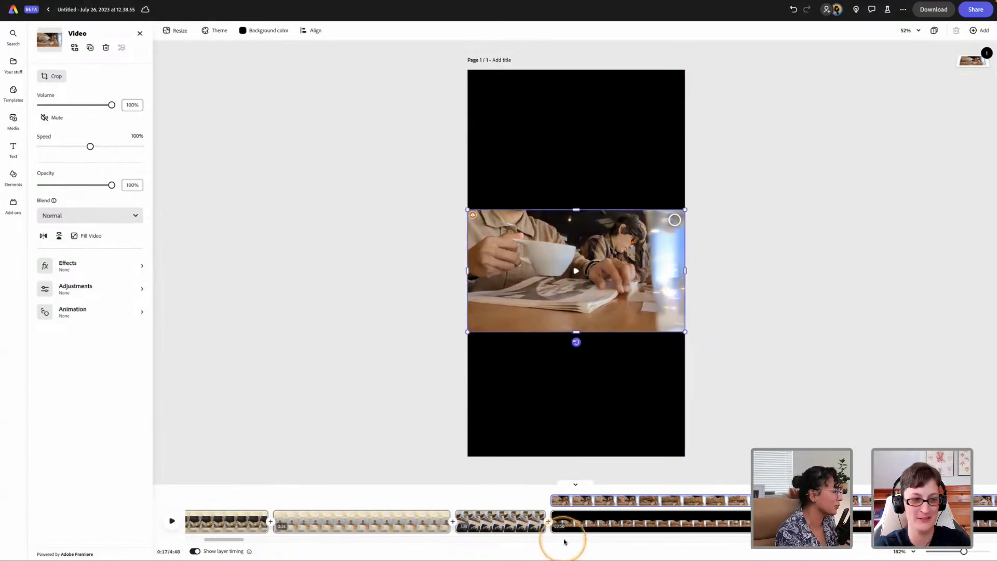
Transfer the coffee-and-croissant photo from its own scene into the reading video's scene, and remove the separate photo scene
{"action": "left_click", "coordinate": [522, 529]}
{"action": "left_click", "coordinate": [541, 352]}
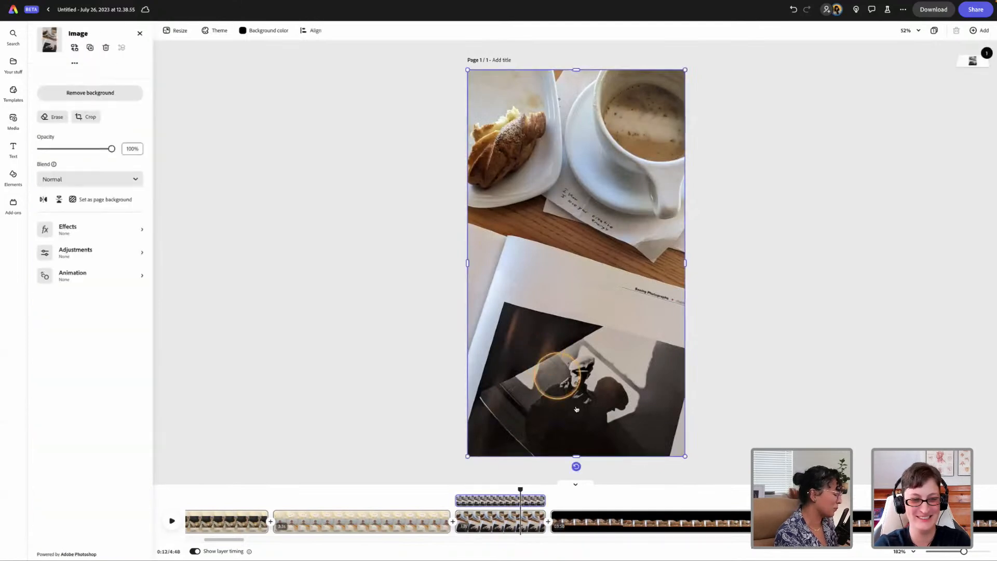
{"action": "left_click", "coordinate": [502, 515]}
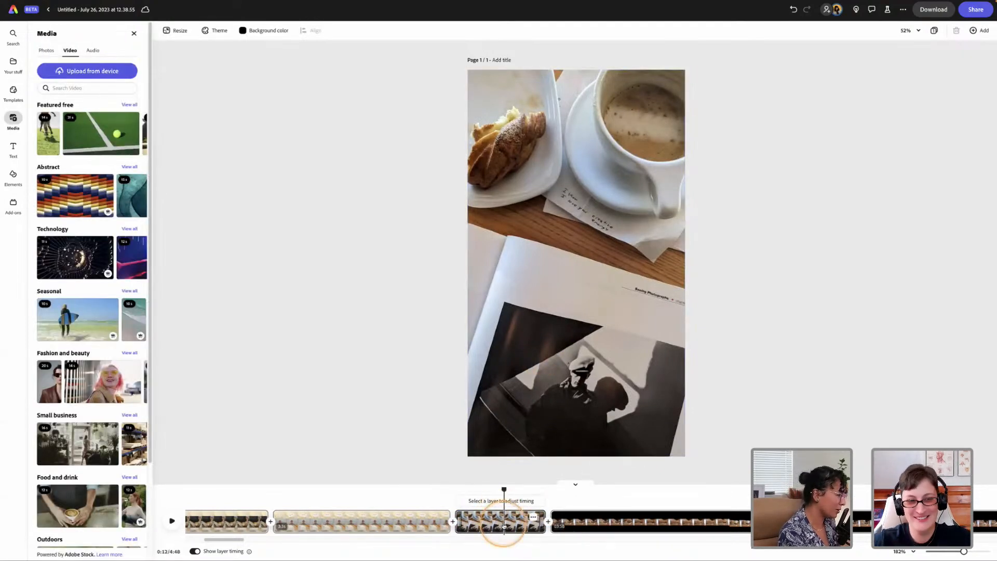
{"action": "key", "text": "Delete"}
{"action": "left_click", "coordinate": [557, 189]}
{"action": "left_click", "coordinate": [585, 242]}
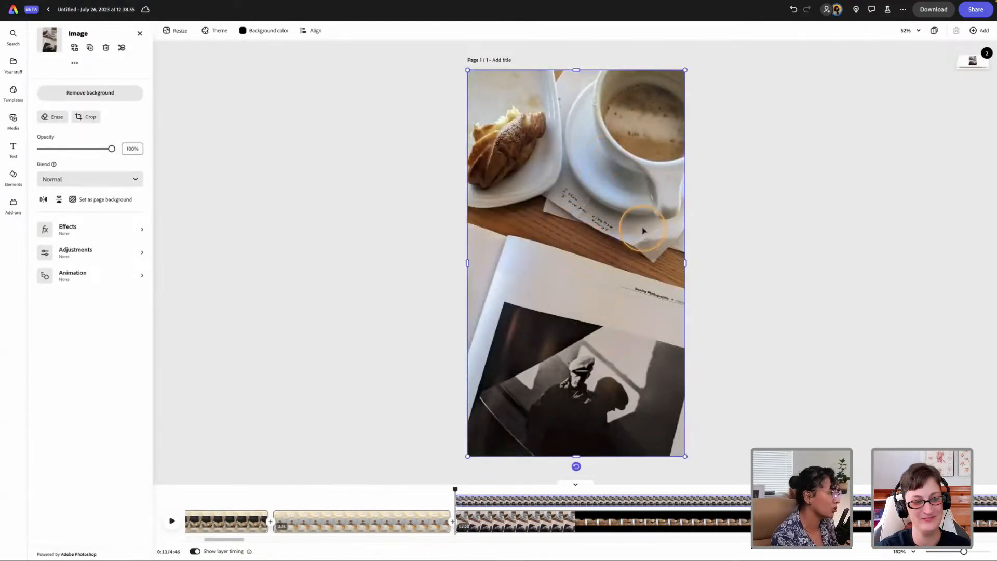
Reorder the scene's layers so that the reading video sits above the coffee-and-croissant photo
{"action": "left_click", "coordinate": [965, 63]}
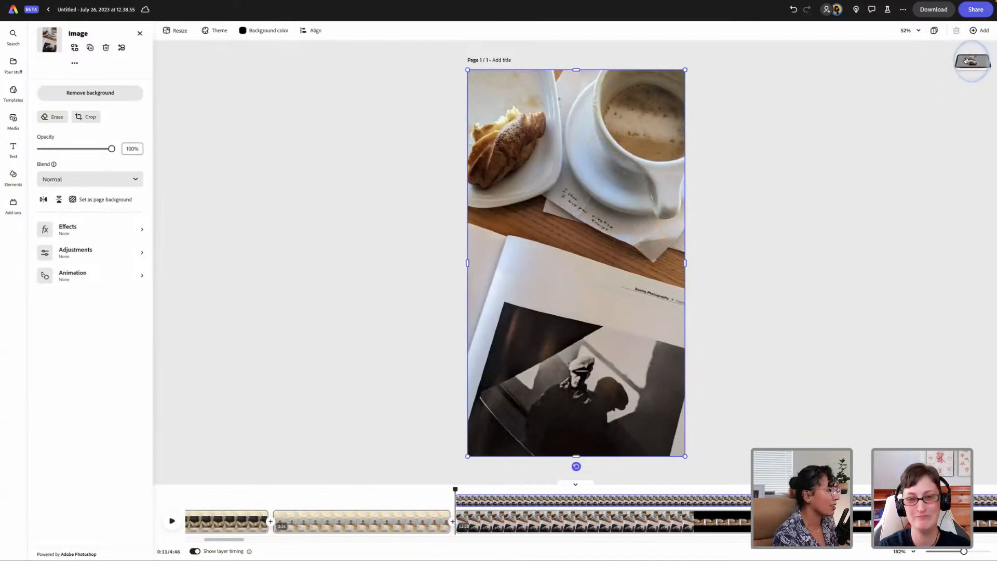
{"action": "left_click_drag", "start_coordinate": [970, 61], "coordinate": [965, 83]}
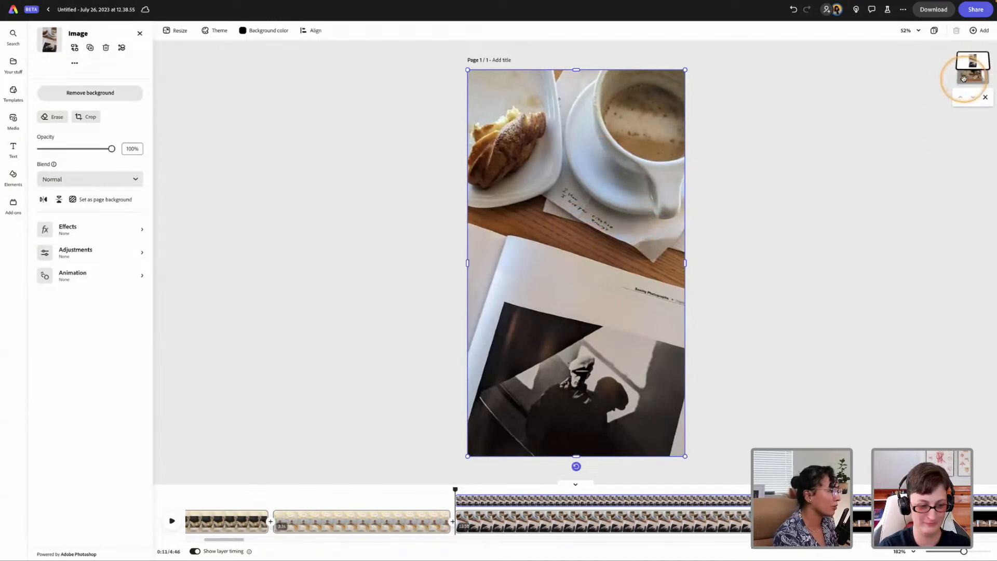
{"action": "left_click", "coordinate": [969, 76]}
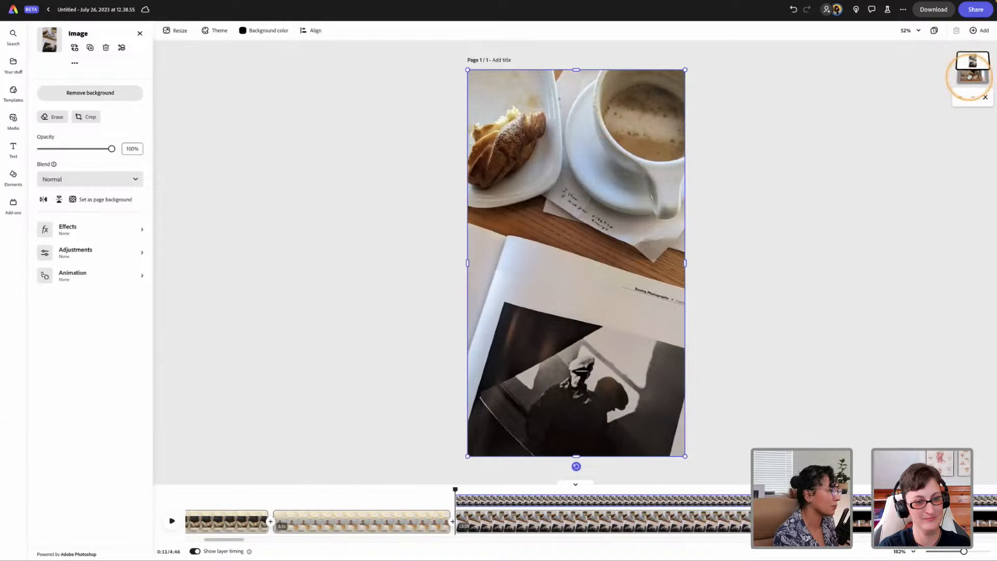
{"action": "left_click_drag", "start_coordinate": [971, 78], "coordinate": [969, 62]}
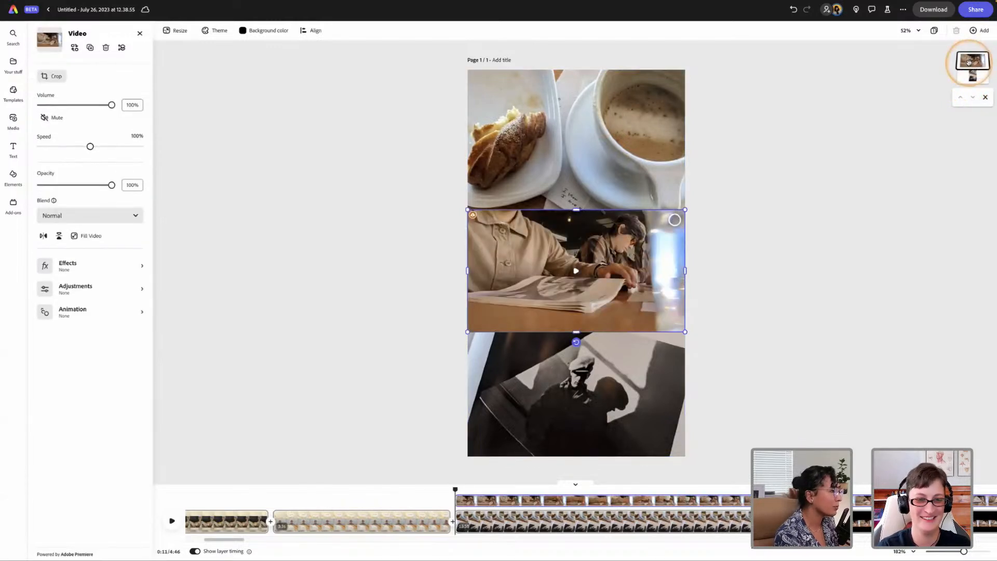
{"action": "left_click", "coordinate": [709, 188]}
{"action": "left_click", "coordinate": [585, 227]}
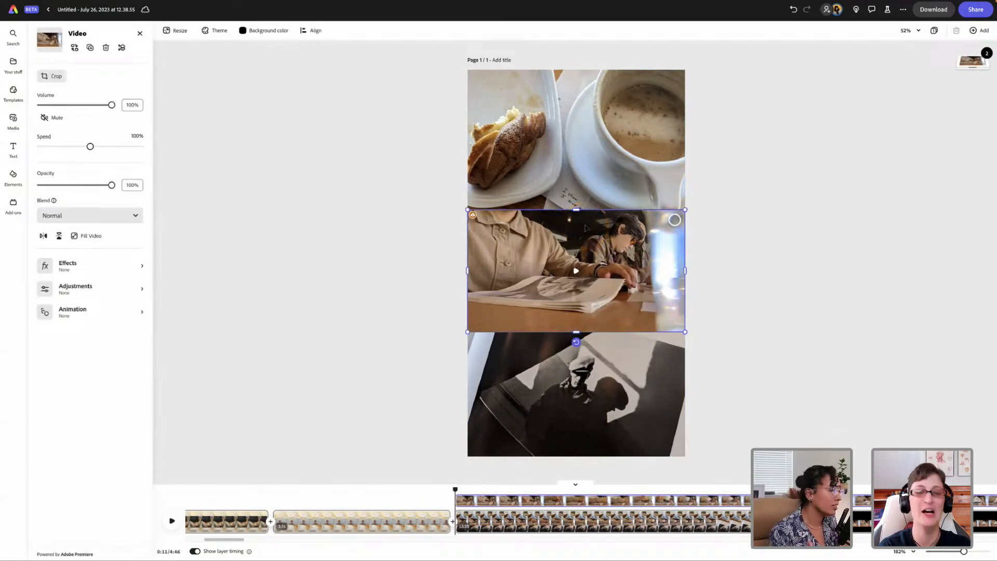
{"action": "left_click", "coordinate": [585, 227]}
Trim the beginning of the reading video layer so that it starts with the coffee cup in hand, and play it back
{"action": "left_click_drag", "start_coordinate": [455, 490], "coordinate": [487, 490]}
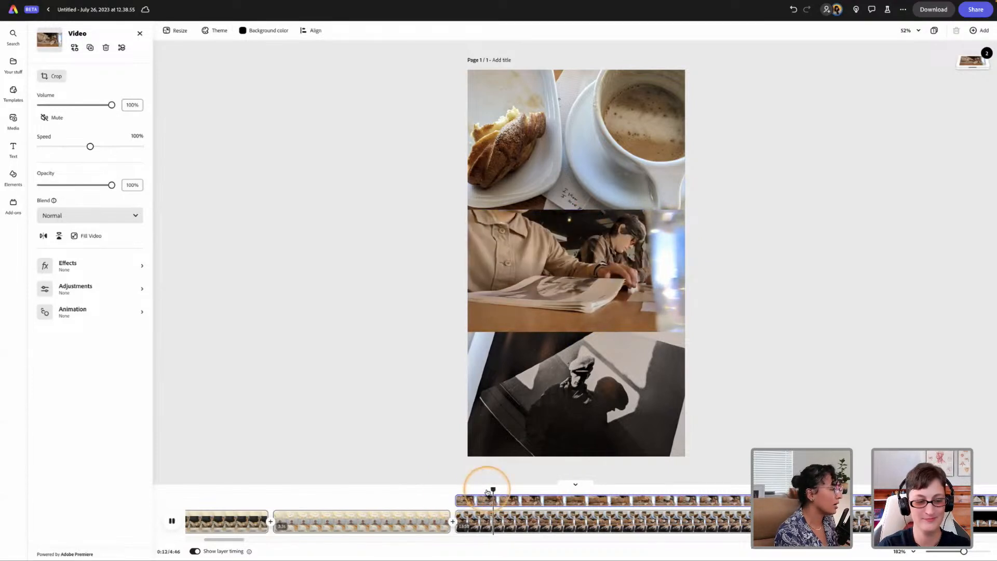
{"action": "key", "text": "space"}
{"action": "key", "text": "space"}
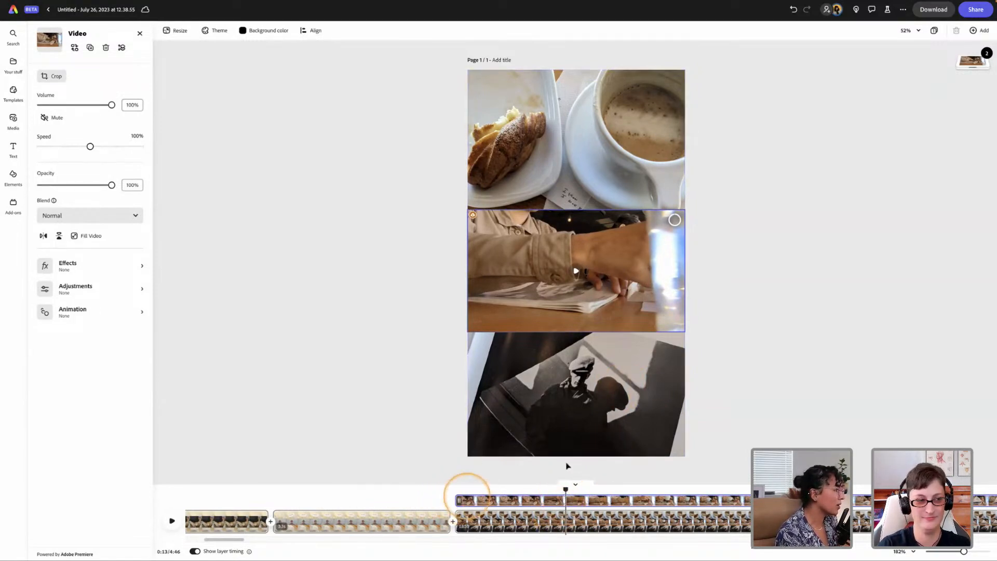
{"action": "left_click_drag", "start_coordinate": [566, 489], "coordinate": [691, 488]}
{"action": "mouse_move", "coordinate": [457, 497]}
{"action": "left_mouse_down"}
{"action": "mouse_move", "coordinate": [712, 491]}
{"action": "mouse_move", "coordinate": [508, 503]}
{"action": "mouse_move", "coordinate": [457, 484]}
{"action": "mouse_move", "coordinate": [519, 486]}
{"action": "mouse_move", "coordinate": [457, 483]}
{"action": "left_mouse_up"}
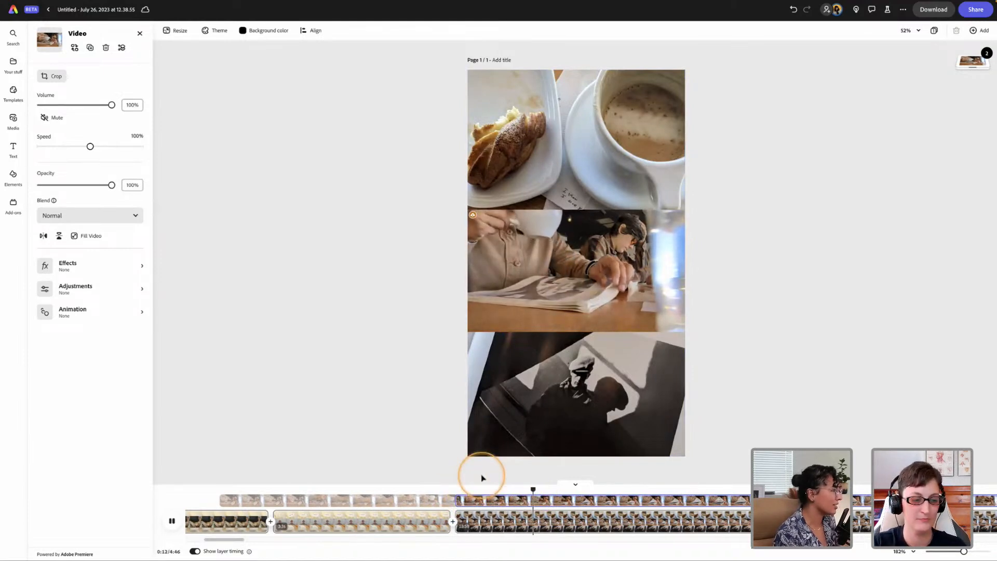
{"action": "left_click", "coordinate": [571, 502]}
{"action": "left_click", "coordinate": [512, 502]}
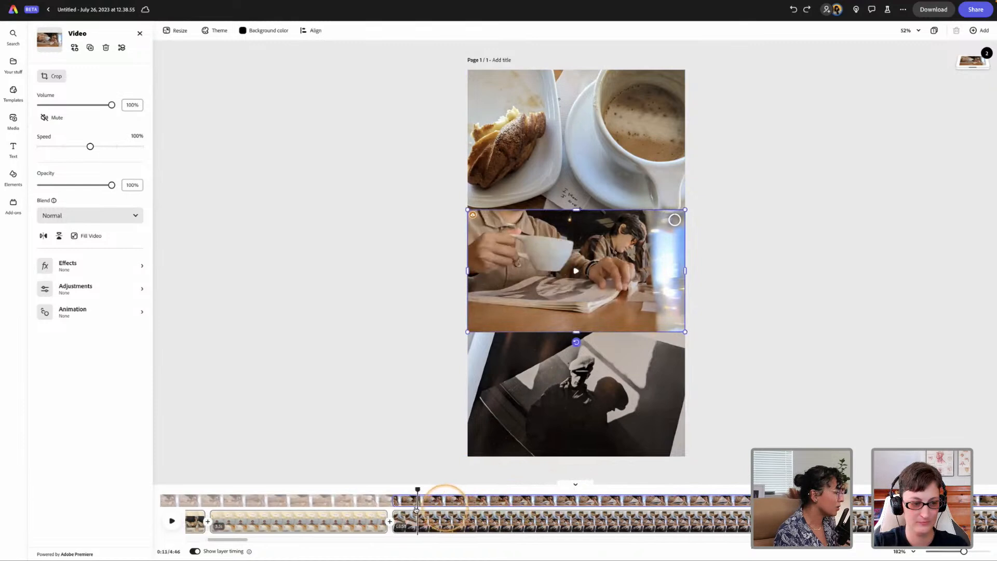
{"action": "key", "text": "space"}
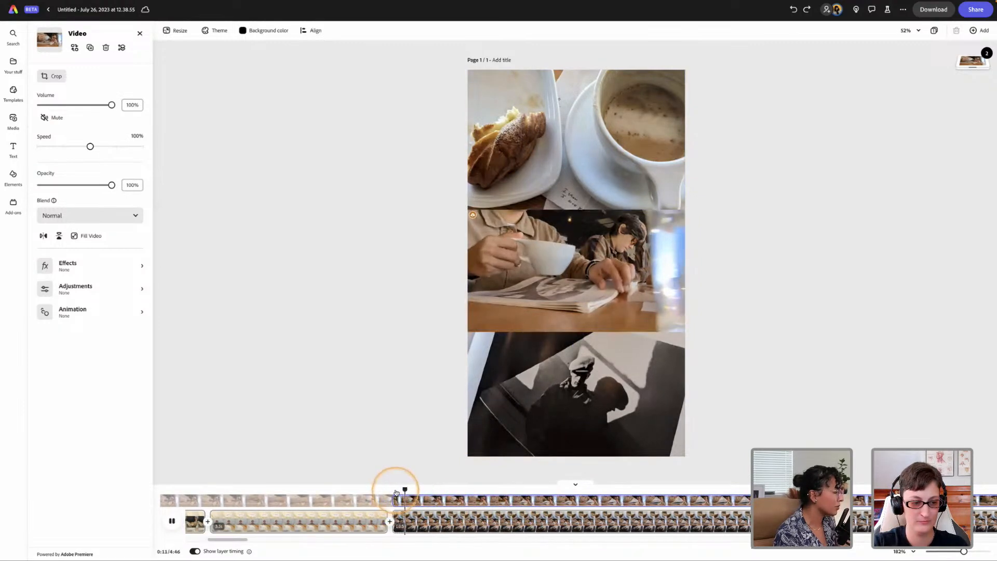
{"action": "left_click", "coordinate": [467, 504]}
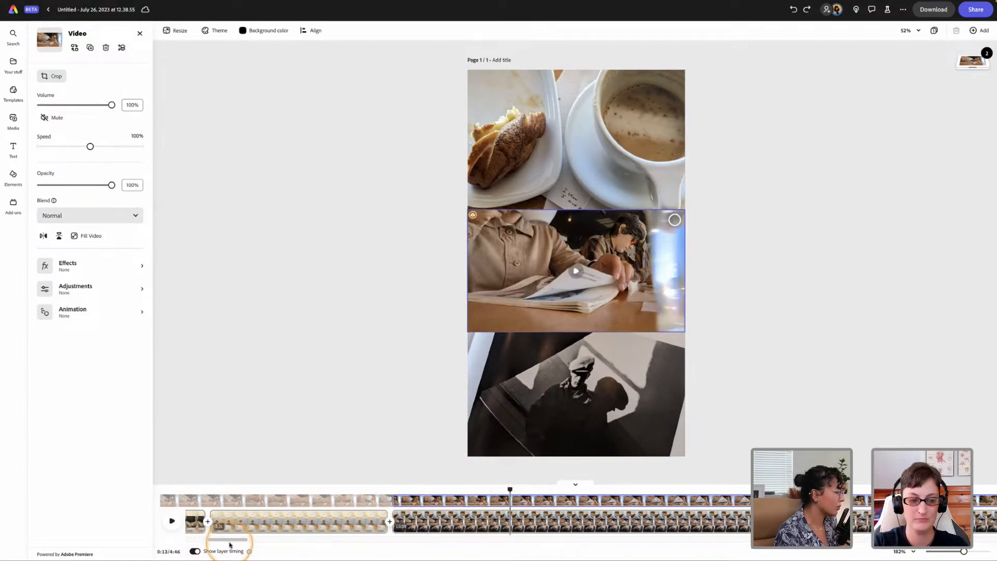
Shorten the combined coffee photo and reading video scene so that it ends at about 0:16 on the timeline
{"action": "left_click_drag", "start_coordinate": [233, 542], "coordinate": [892, 549]}
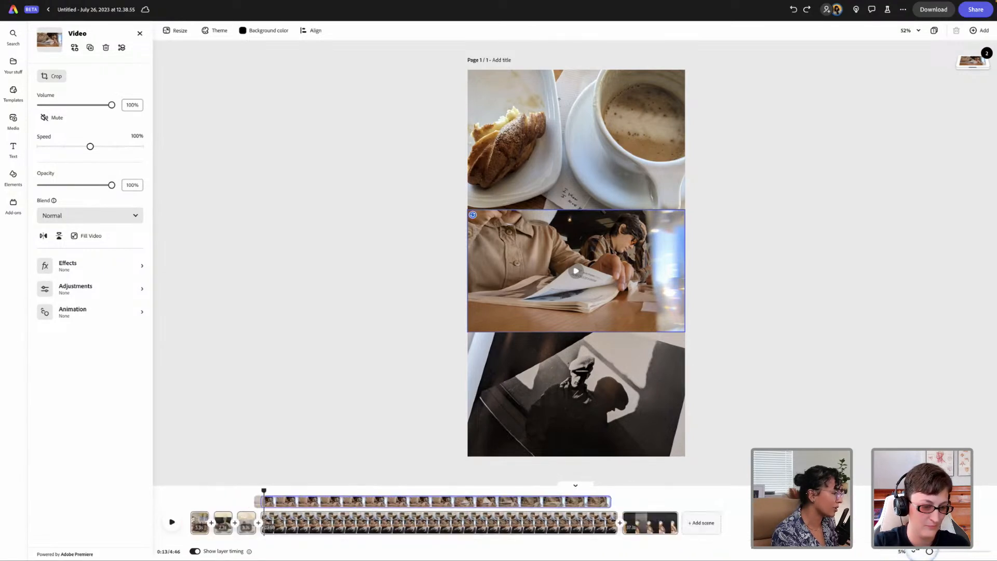
{"action": "left_click_drag", "start_coordinate": [929, 551], "coordinate": [929, 551]}
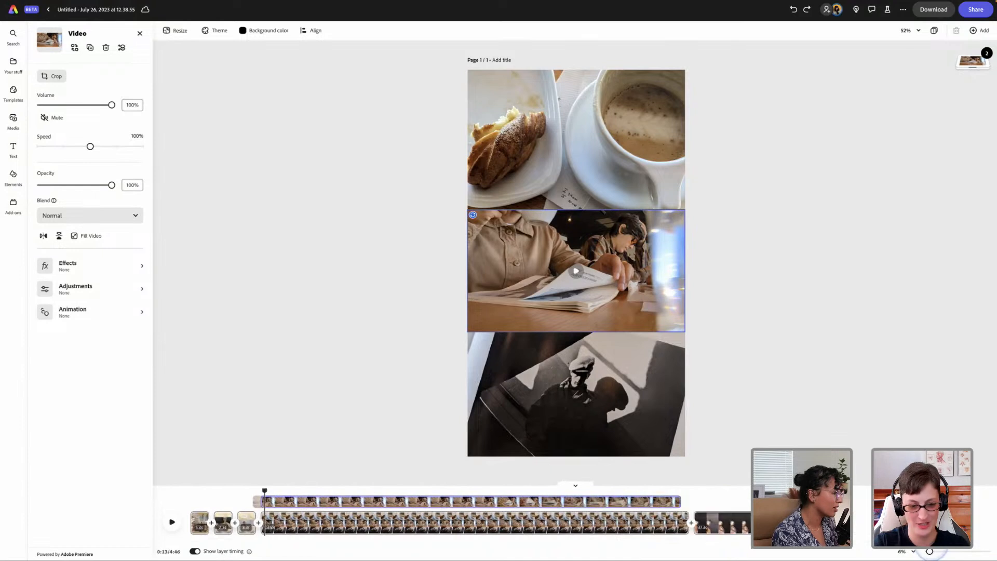
{"action": "left_click_drag", "start_coordinate": [686, 522], "coordinate": [253, 491]}
{"action": "left_click", "coordinate": [282, 485]}
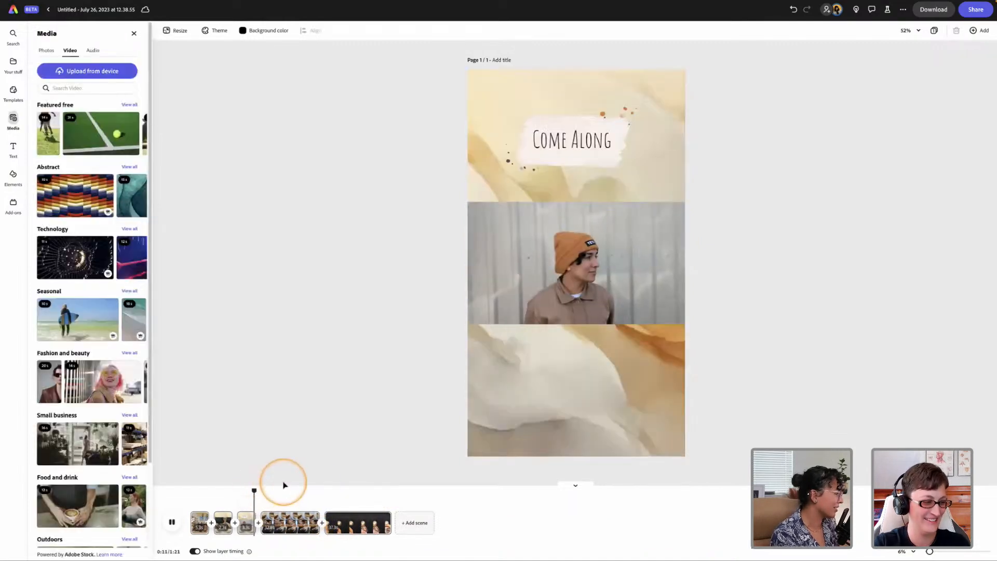
{"action": "key", "text": "space"}
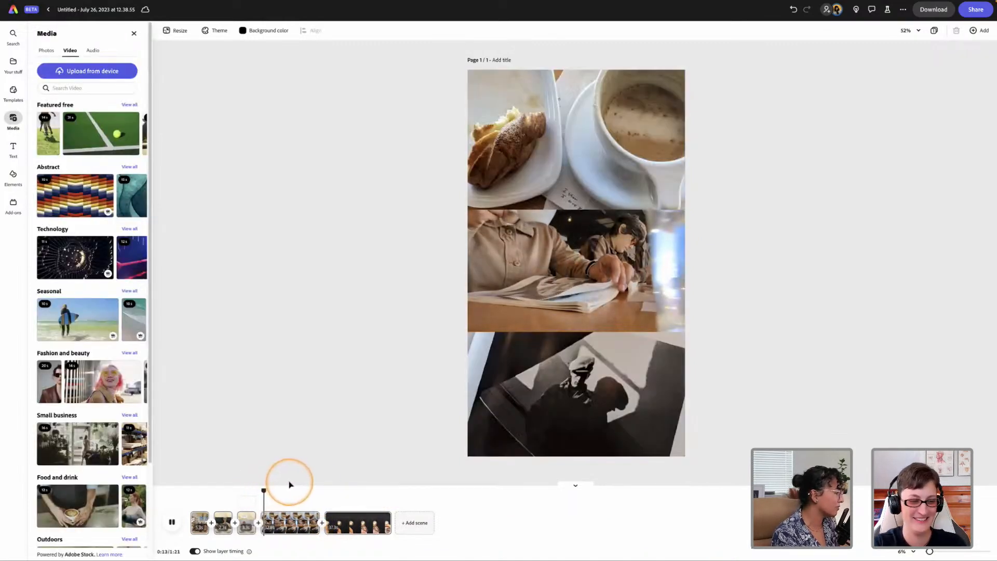
{"action": "key", "text": "space"}
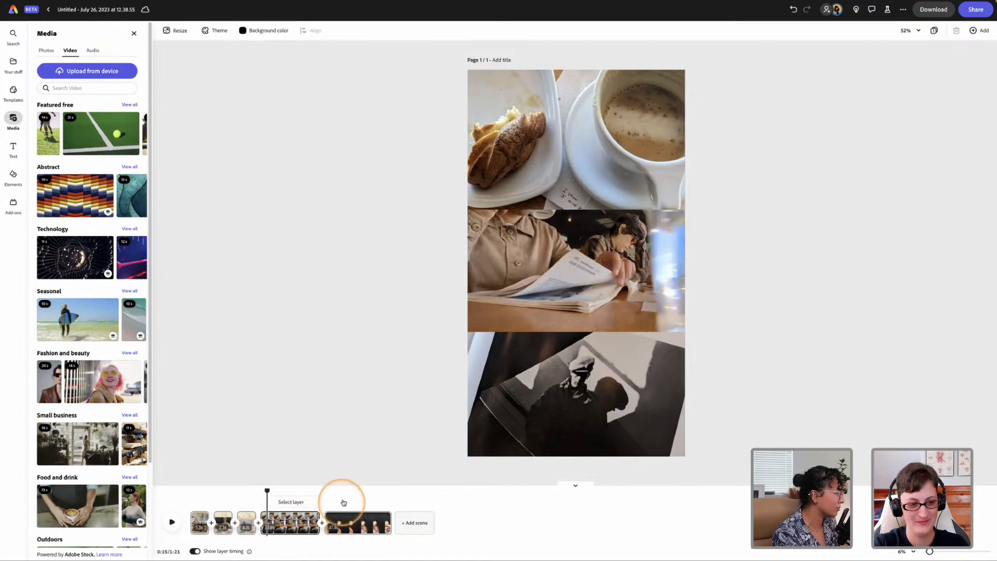
{"action": "left_click_drag", "start_coordinate": [268, 491], "coordinate": [268, 492]}
{"action": "left_click_drag", "start_coordinate": [315, 521], "coordinate": [271, 518]}
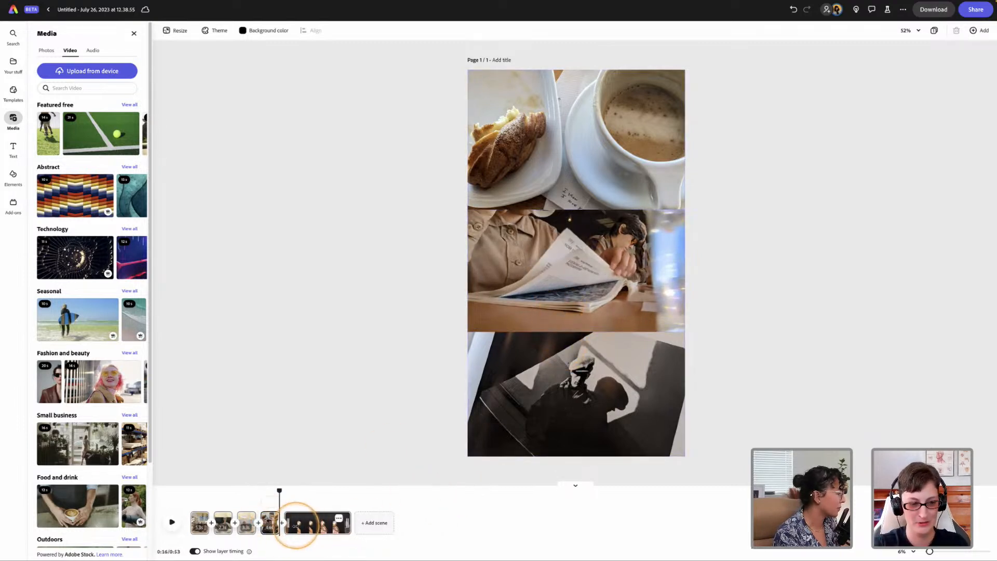
Replay the shortened café scene from its start to check the timing of the reading video
{"action": "left_click_drag", "start_coordinate": [929, 552], "coordinate": [933, 551]}
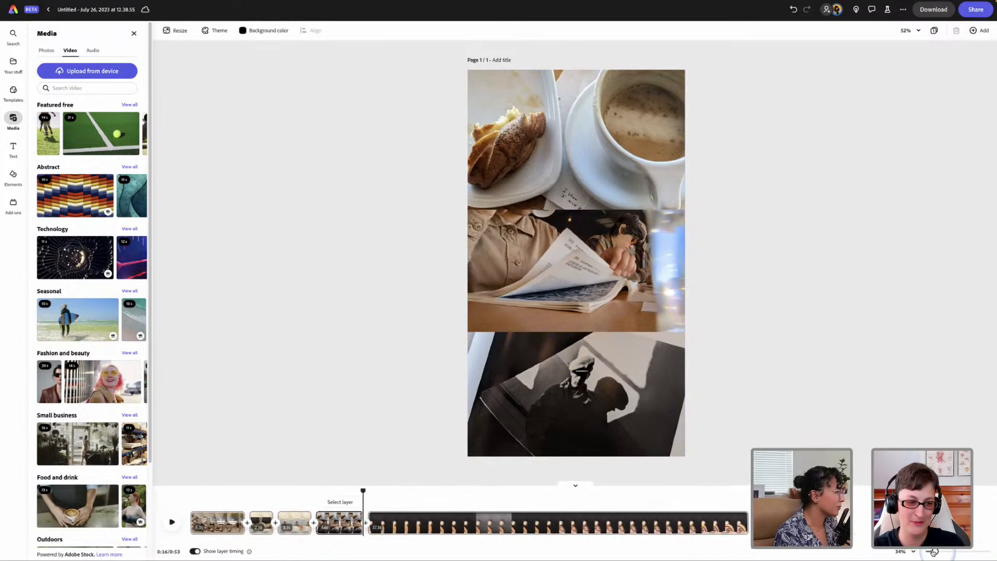
{"action": "left_click_drag", "start_coordinate": [364, 491], "coordinate": [309, 495]}
{"action": "key", "text": "space"}
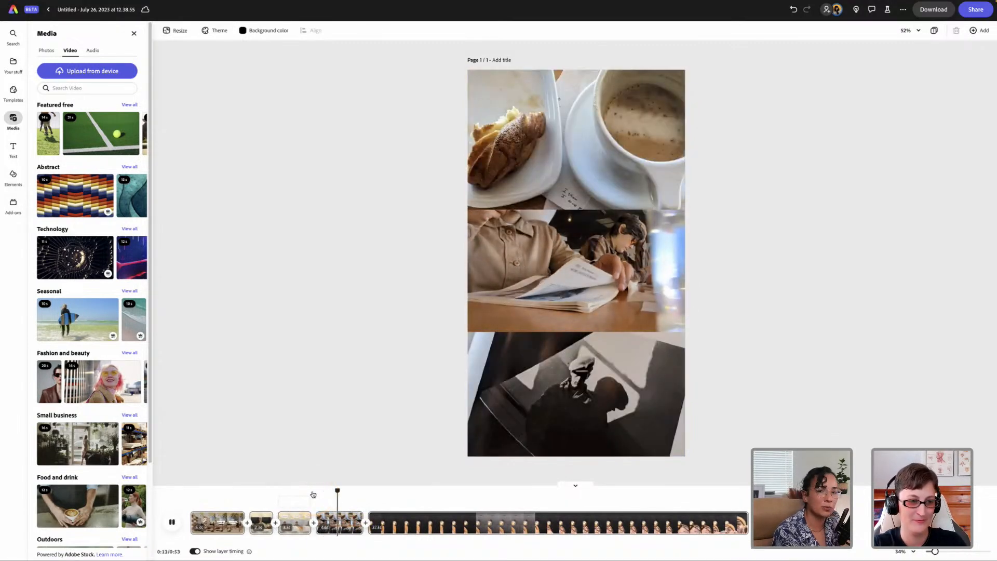
{"action": "left_click", "coordinate": [346, 499]}
{"action": "left_click_drag", "start_coordinate": [343, 489], "coordinate": [314, 494]}
{"action": "key", "text": "space"}
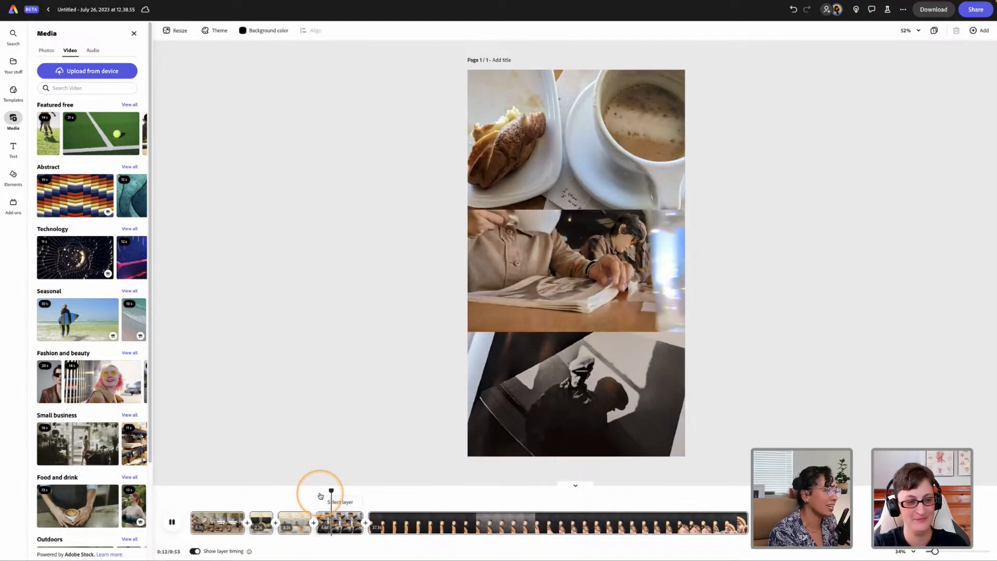
{"action": "left_click", "coordinate": [317, 494]}
{"action": "left_click_drag", "start_coordinate": [351, 490], "coordinate": [321, 491]}
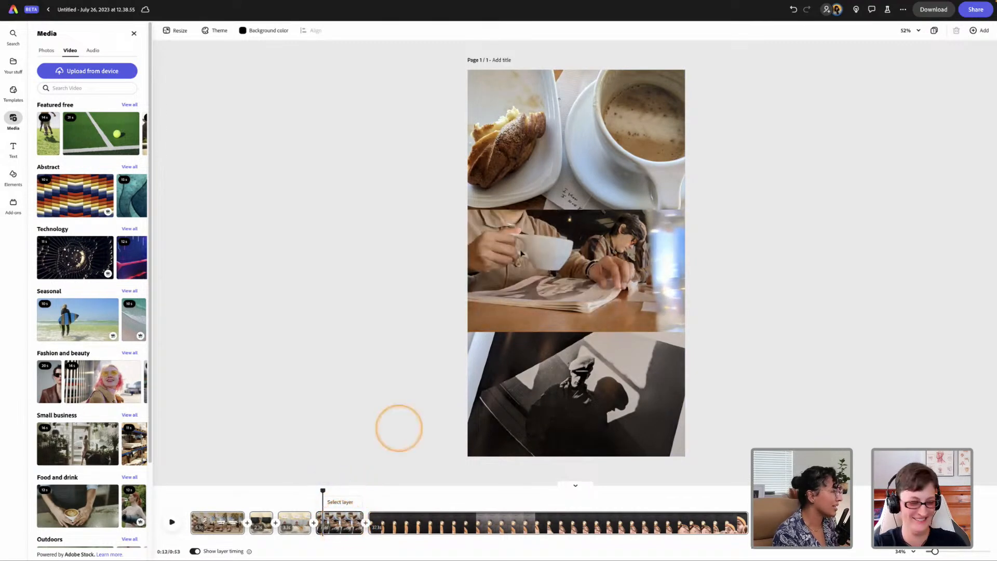
Extend the café scene past the end of the reading video layer so the photo stays on alone, and preview the change
{"action": "left_click", "coordinate": [340, 502]}
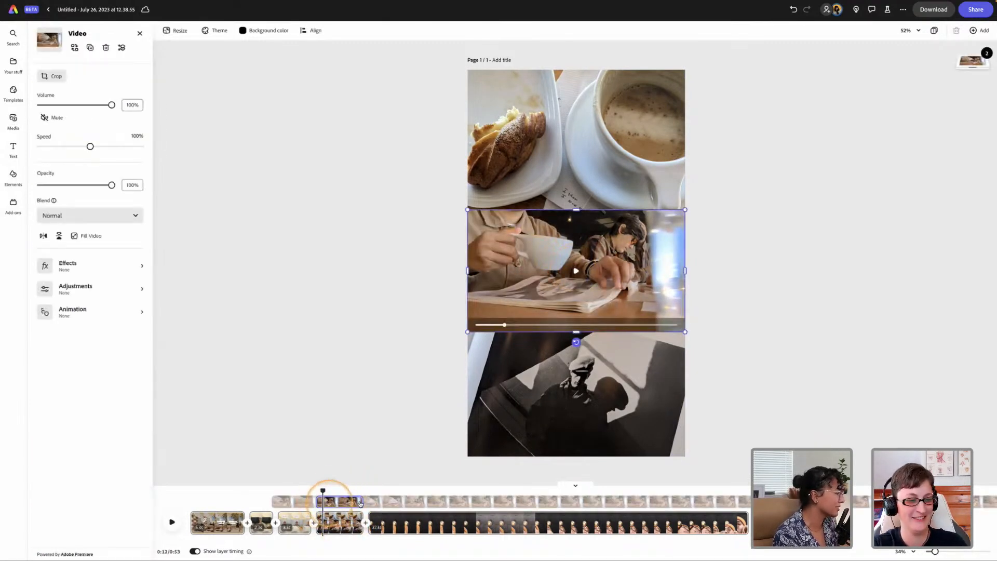
{"action": "left_click_drag", "start_coordinate": [358, 521], "coordinate": [331, 490]}
{"action": "key", "text": "space"}
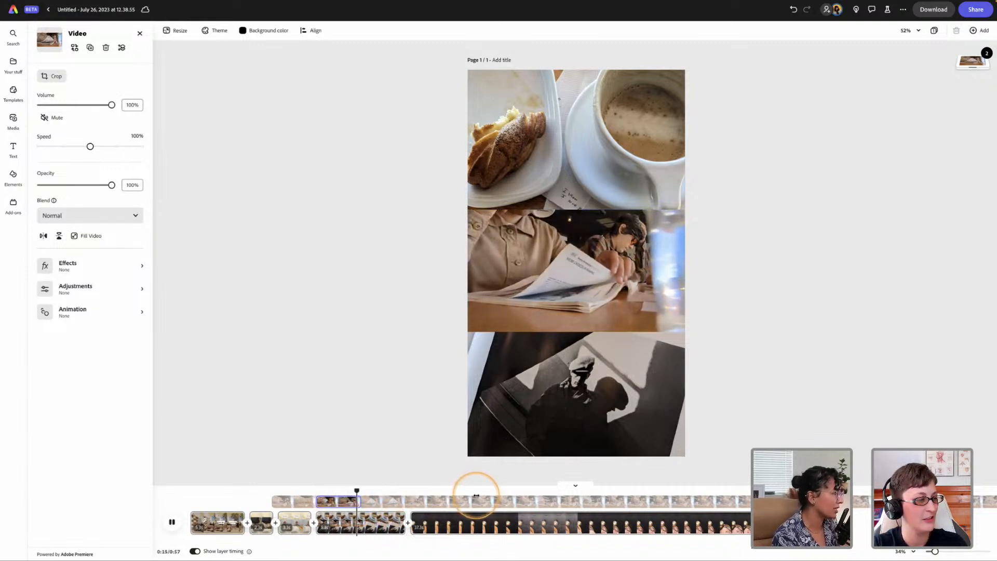
{"action": "left_click_drag", "start_coordinate": [361, 491], "coordinate": [340, 491]}
{"action": "key", "text": "space"}
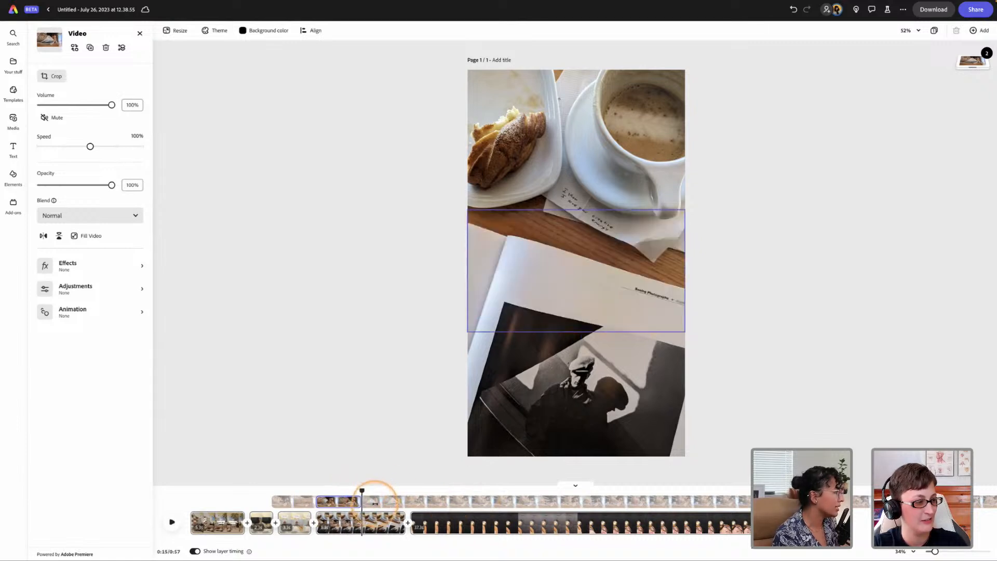
{"action": "left_click", "coordinate": [391, 525]}
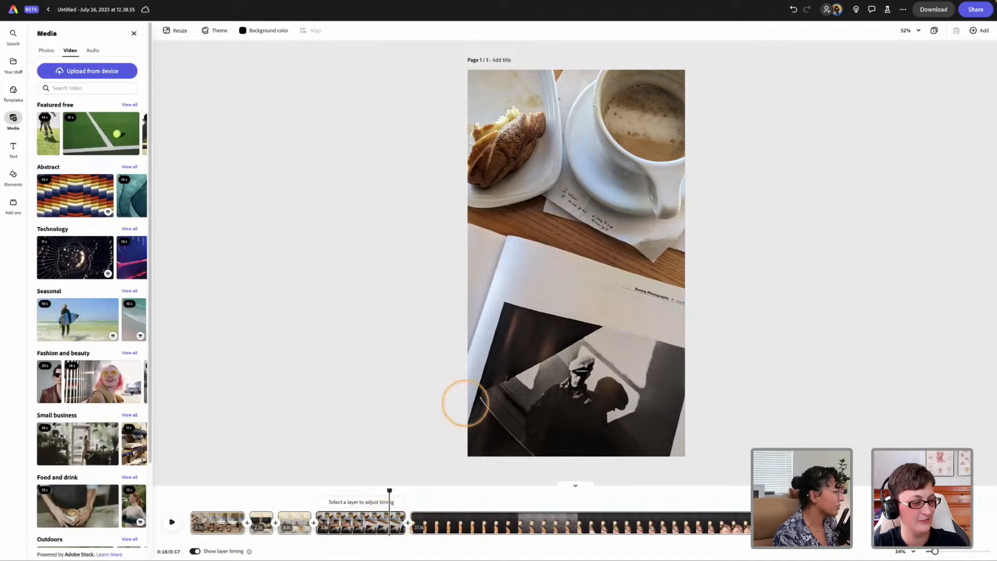
Move the playhead to about 0:15 in the café scene and upload the orange-beanie video from the Coffee day folder as a new layer
{"action": "left_click", "coordinate": [509, 378]}
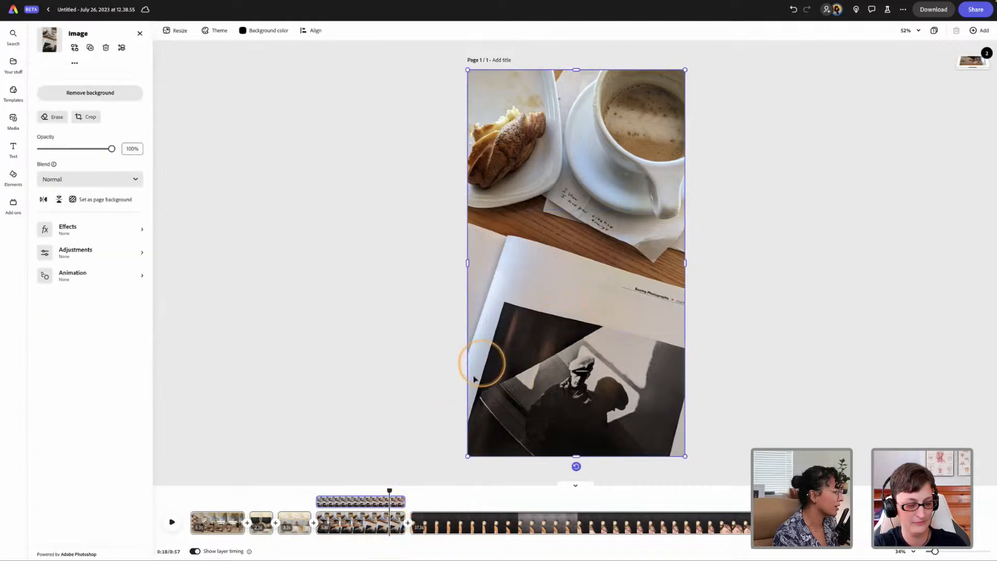
{"action": "left_click", "coordinate": [393, 502]}
{"action": "left_click_drag", "start_coordinate": [381, 491], "coordinate": [355, 493]}
{"action": "left_click", "coordinate": [540, 273]}
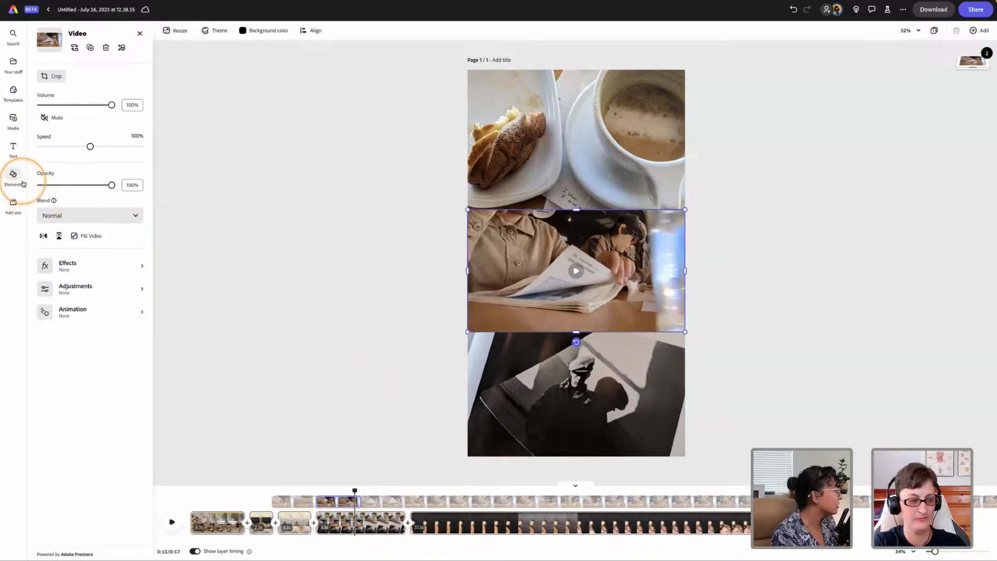
{"action": "left_click", "coordinate": [14, 117]}
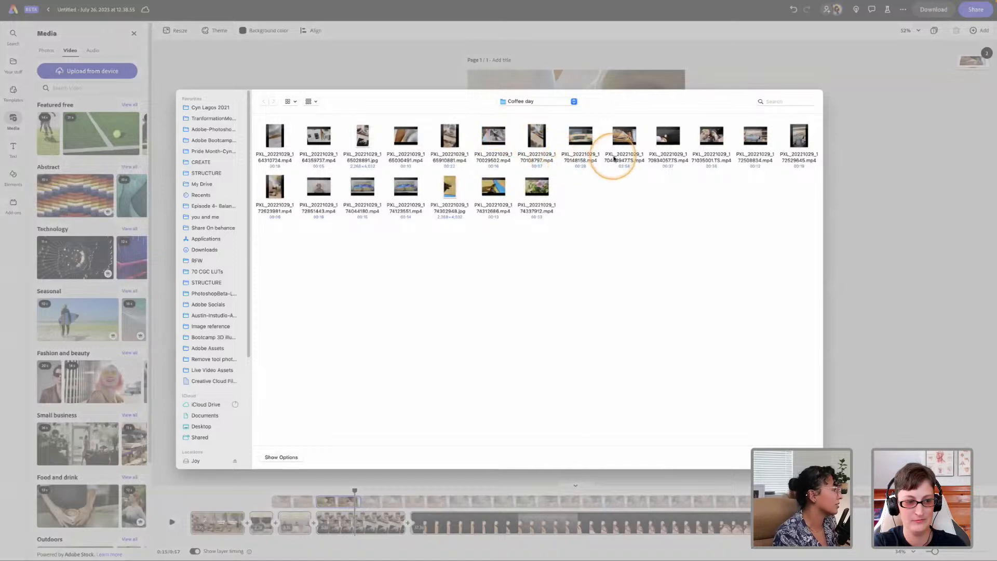
{"action": "left_click", "coordinate": [673, 144]}
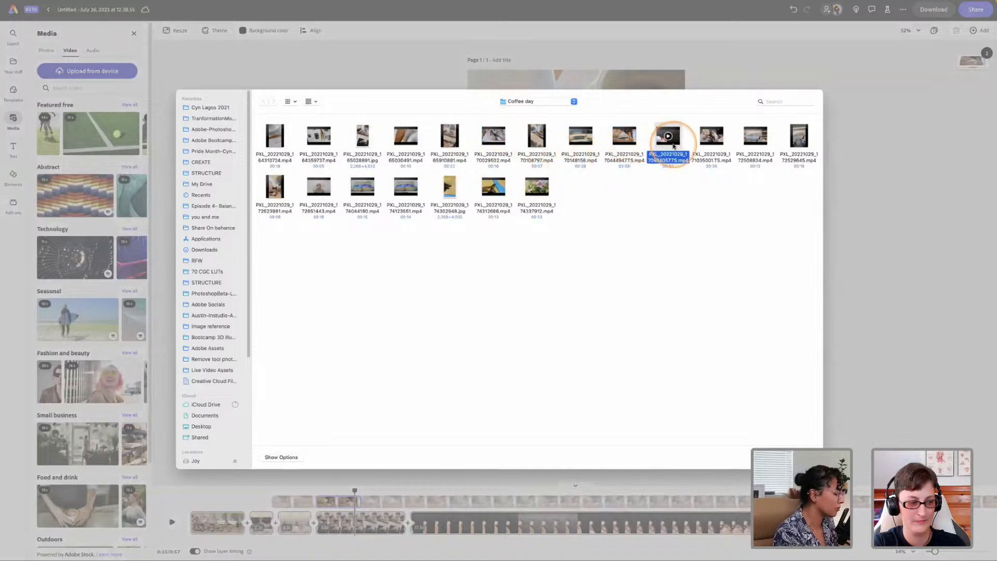
{"action": "double_click", "coordinate": [673, 145]}
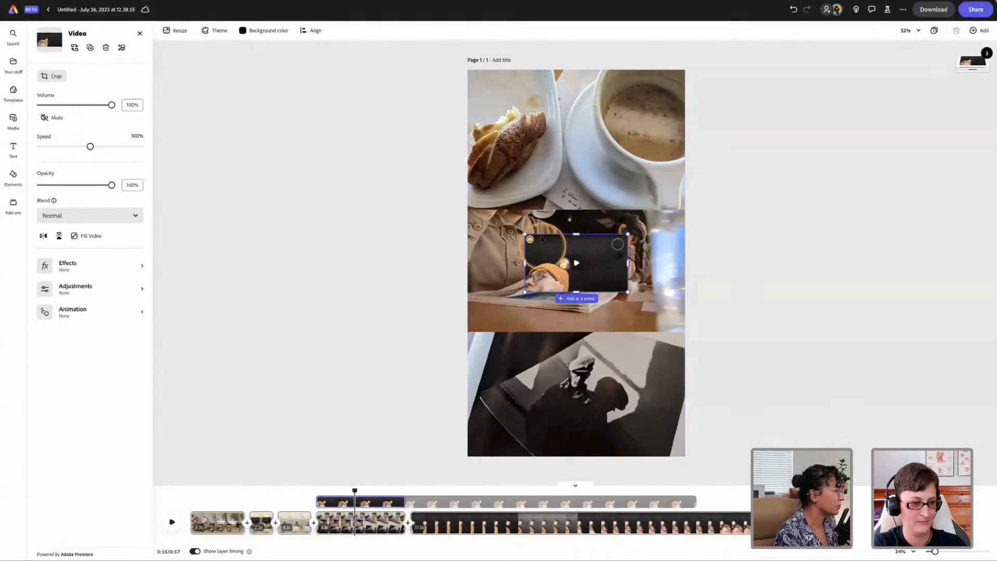
Enlarge the beanie video to the full page width and align it exactly over the reading video
{"action": "left_click_drag", "start_coordinate": [476, 207], "coordinate": [467, 202]}
{"action": "left_click_drag", "start_coordinate": [628, 292], "coordinate": [686, 323]}
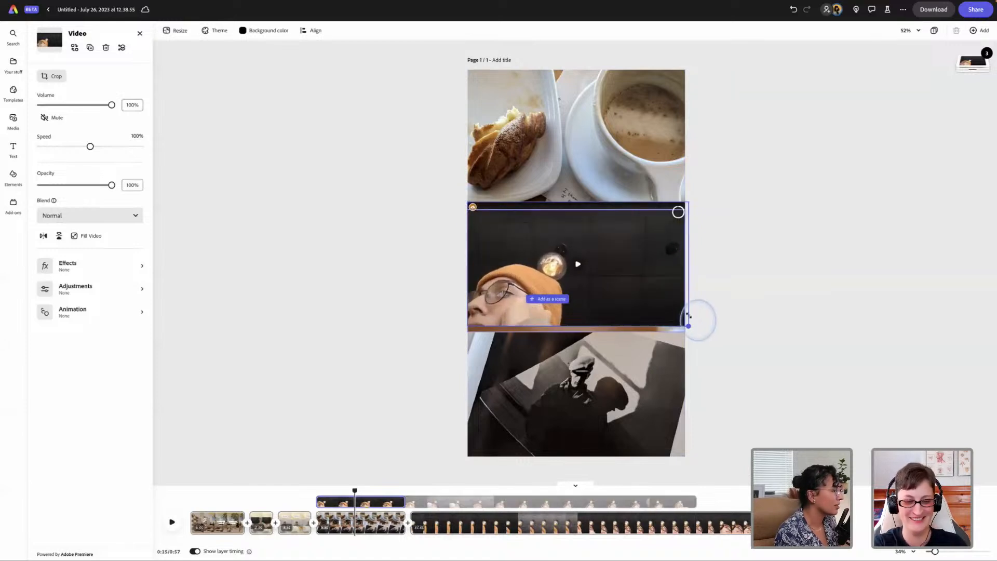
{"action": "left_click", "coordinate": [628, 258]}
{"action": "left_click_drag", "start_coordinate": [629, 258], "coordinate": [629, 263]}
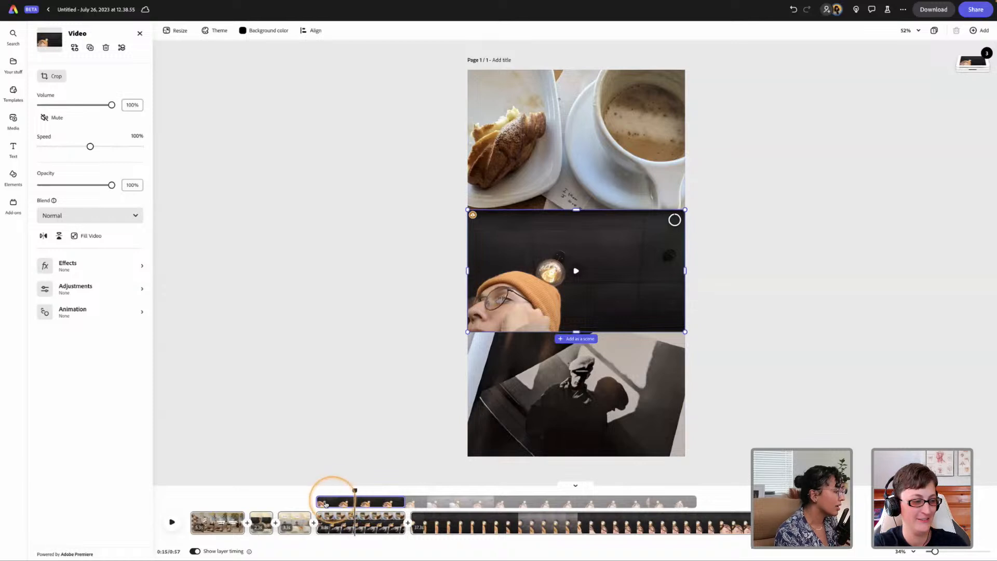
Trim the beginning of the beanie video layer so it starts where the reading video ends, and play the café scene
{"action": "mouse_move", "coordinate": [317, 502]}
{"action": "left_mouse_down"}
{"action": "mouse_move", "coordinate": [352, 502]}
{"action": "mouse_move", "coordinate": [321, 492]}
{"action": "left_mouse_up"}
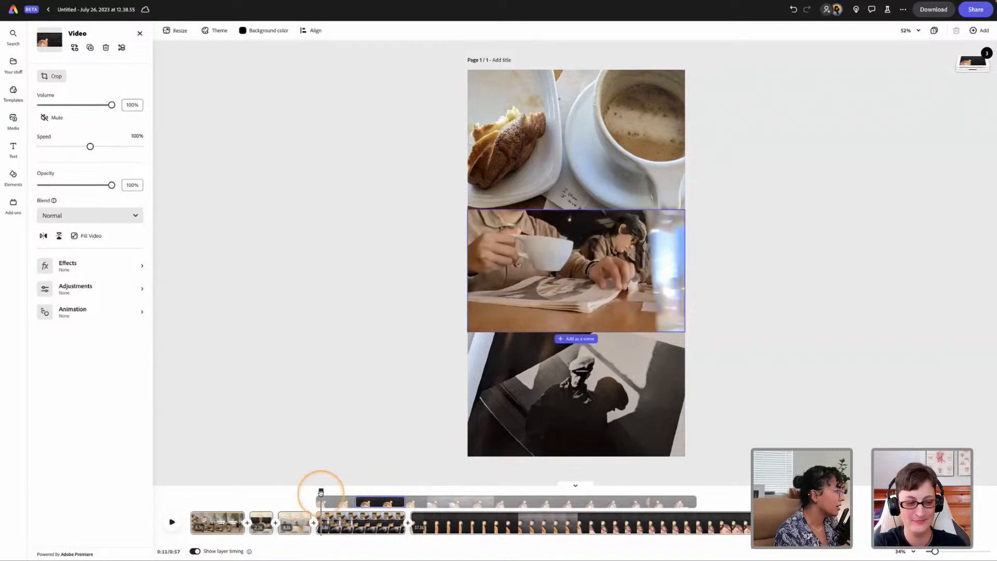
{"action": "key", "text": "space"}
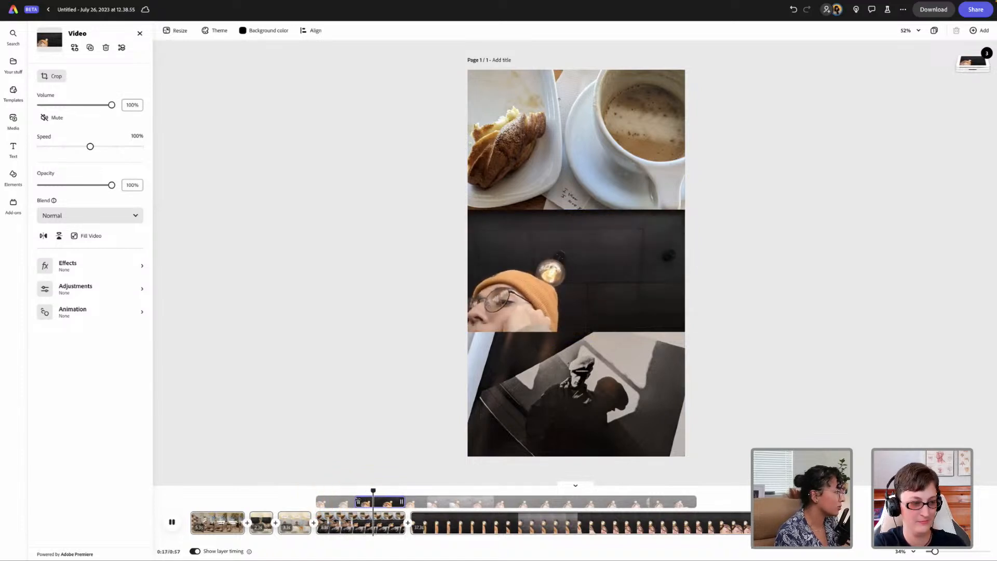
{"action": "left_click", "coordinate": [442, 501]}
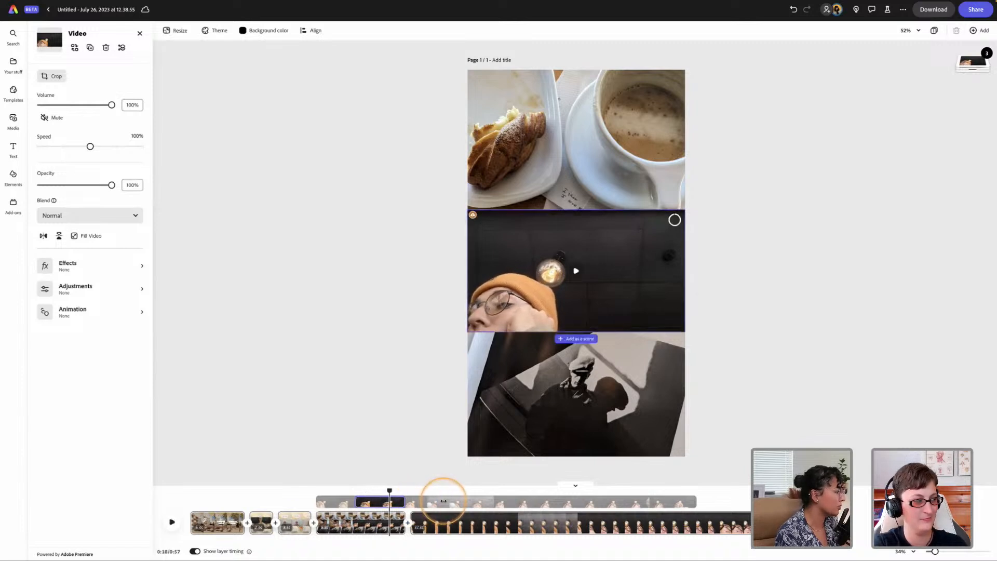
Slip the beanie layer to a later part of its footage, shift the layer slightly earlier on the timeline, and replay the scene
{"action": "left_click_drag", "start_coordinate": [447, 501], "coordinate": [319, 492]}
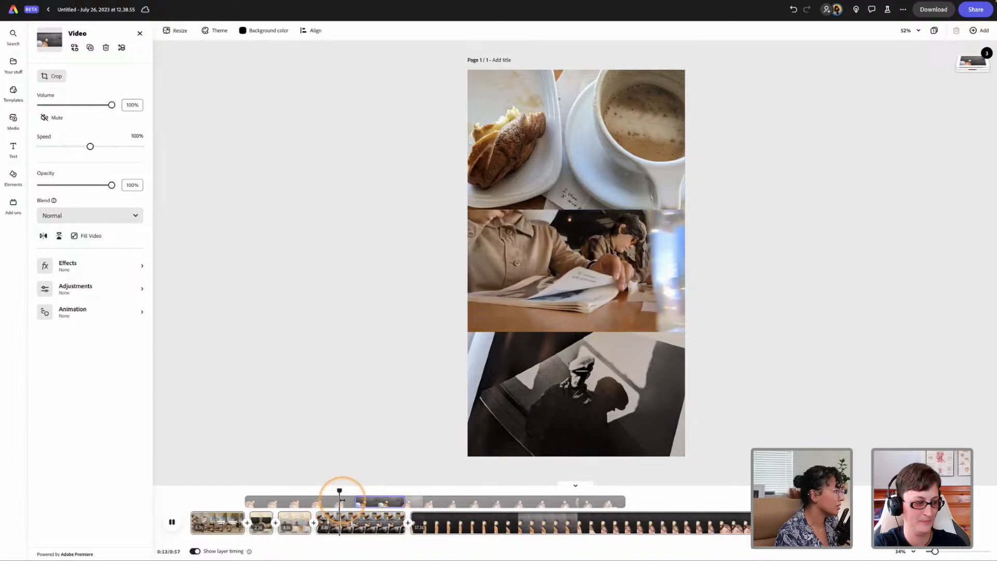
{"action": "left_click", "coordinate": [360, 497]}
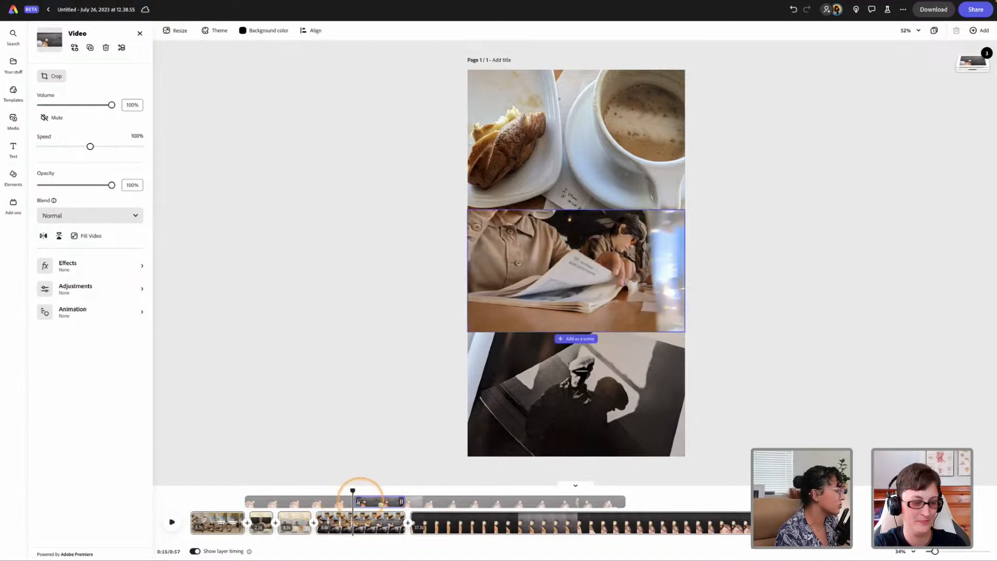
{"action": "left_click_drag", "start_coordinate": [378, 501], "coordinate": [323, 490]}
{"action": "key", "text": "space"}
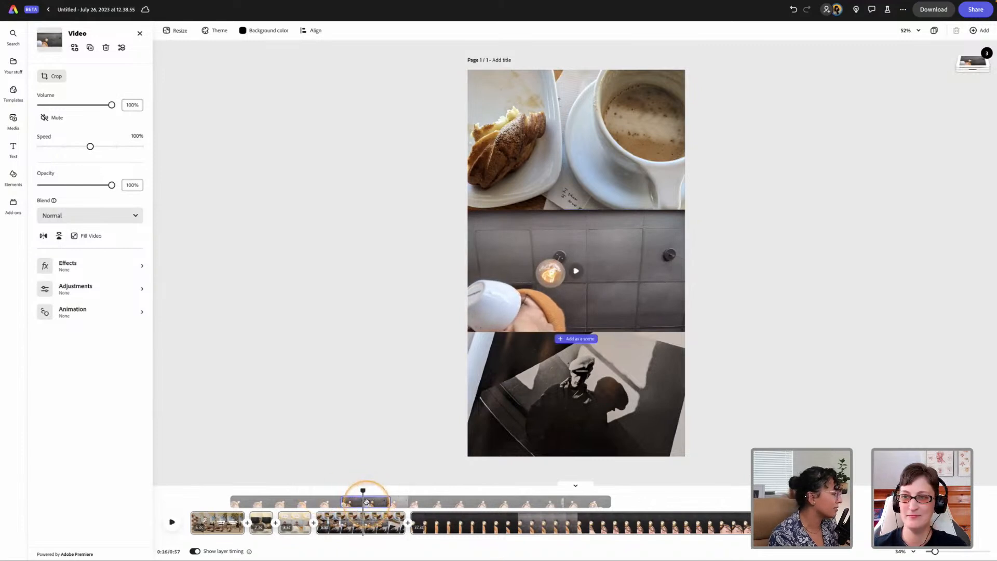
Slip the beanie layer back to a slightly earlier part of its footage and replay the café scene from near its start
{"action": "left_click_drag", "start_coordinate": [371, 503], "coordinate": [444, 500]}
{"action": "key", "text": "space"}
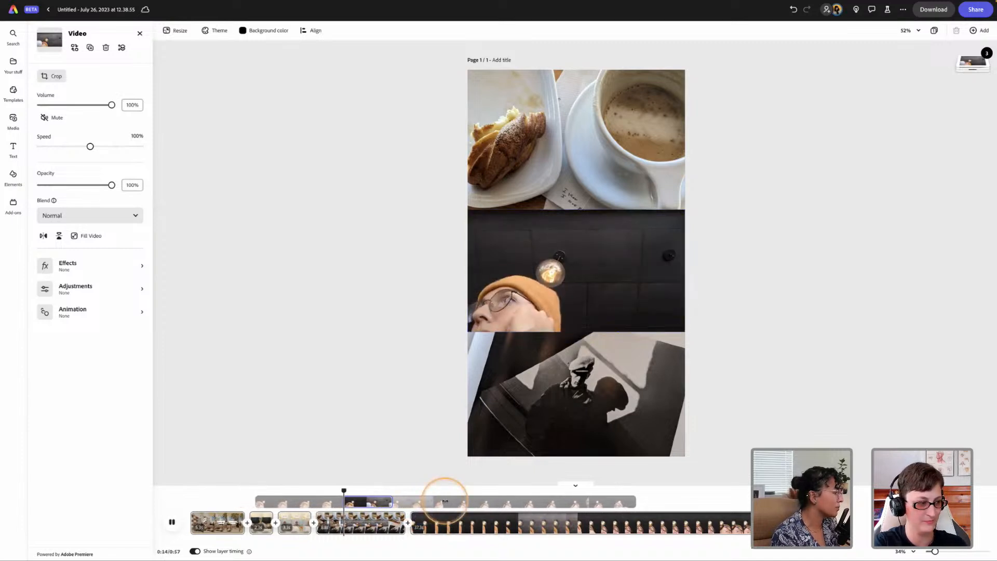
{"action": "left_click_drag", "start_coordinate": [363, 491], "coordinate": [326, 496]}
{"action": "key", "text": "space"}
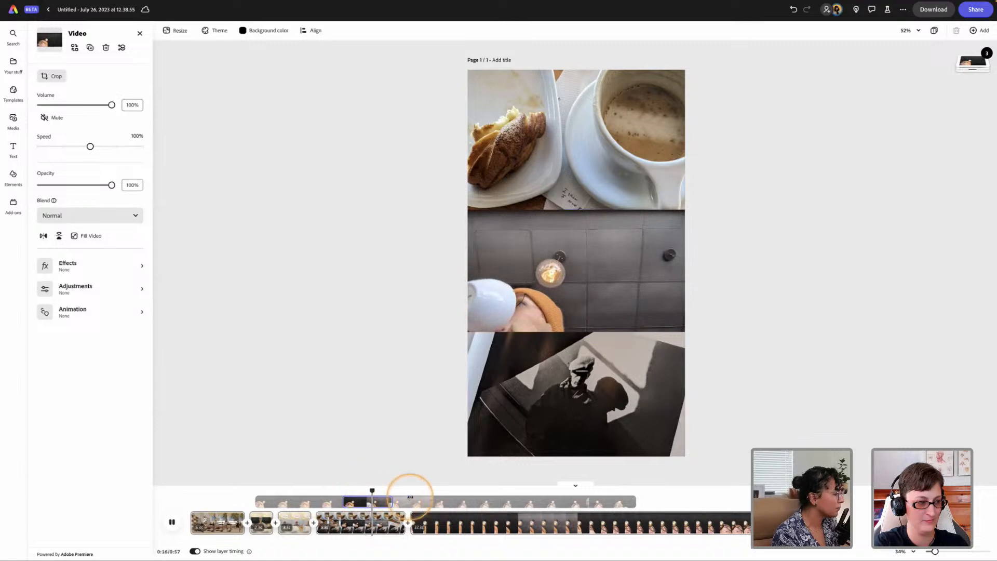
{"action": "key", "text": "space"}
Shorten the café scene so it ends together with the beanie video layer, and play through into the following scene
{"action": "left_click_drag", "start_coordinate": [403, 518], "coordinate": [379, 490]}
{"action": "key", "text": "space"}
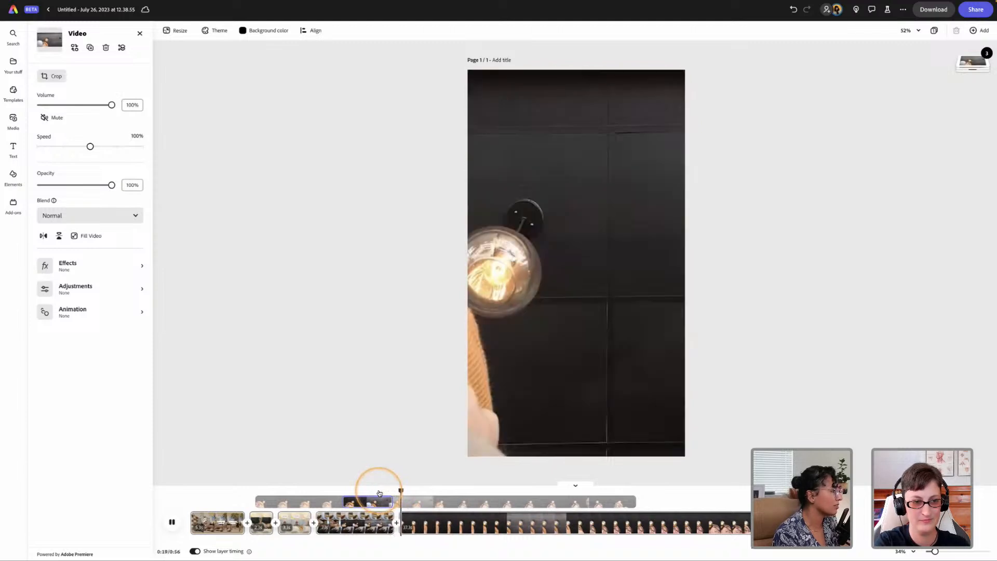
{"action": "key", "text": "space"}
Delete the full-screen ceiling lamp video from the last scene and browse to the Austin folder in Live Video Assets for a replacement
{"action": "left_click", "coordinate": [562, 311]}
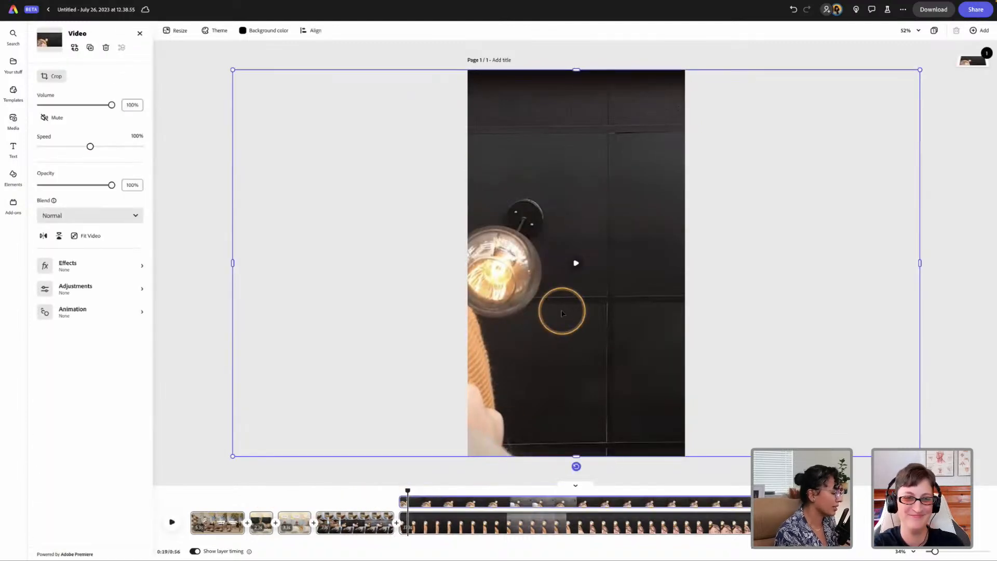
{"action": "key", "text": "Delete"}
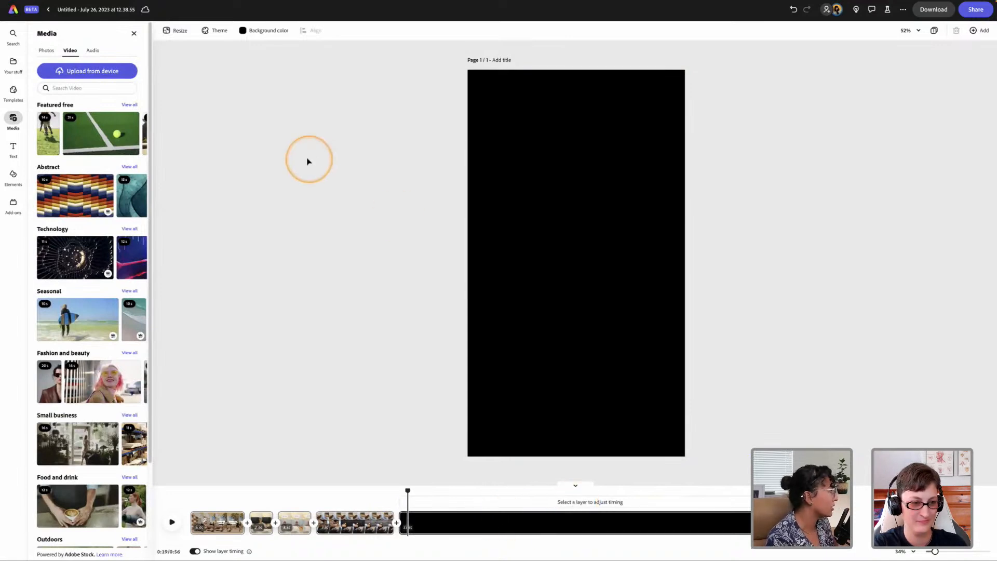
{"action": "left_click", "coordinate": [91, 72]}
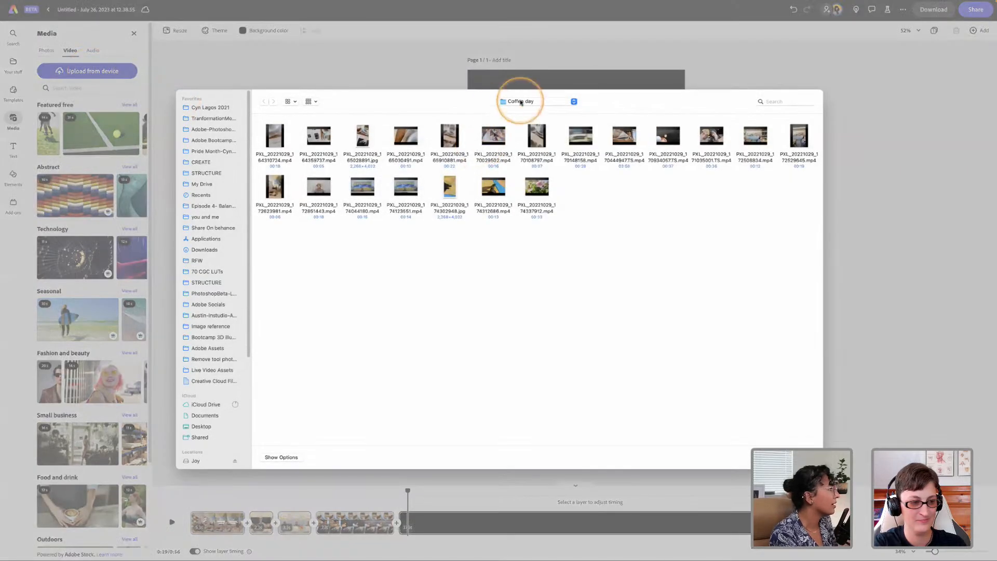
{"action": "left_click", "coordinate": [520, 102]}
{"action": "left_click", "coordinate": [520, 110]}
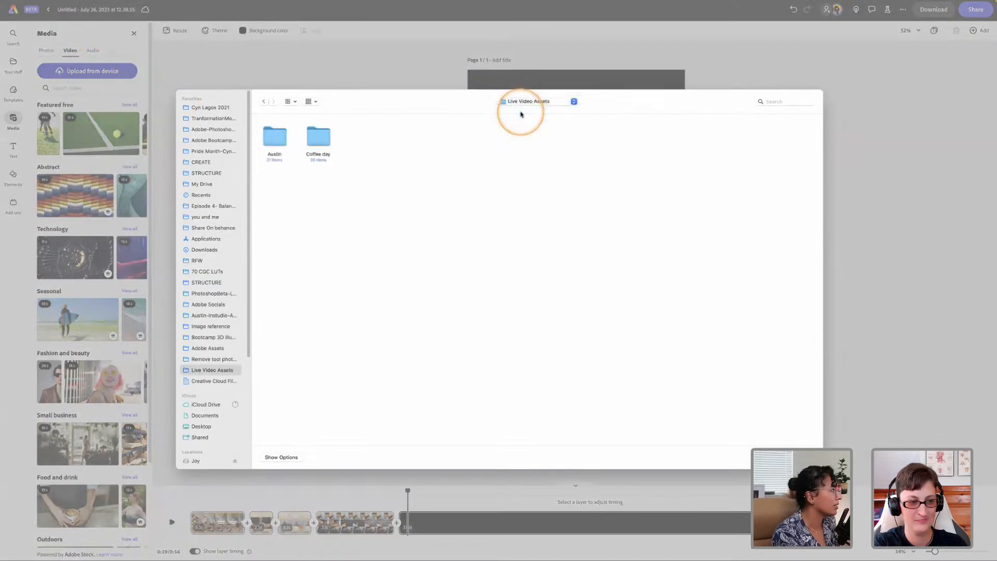
{"action": "double_click", "coordinate": [288, 141]}
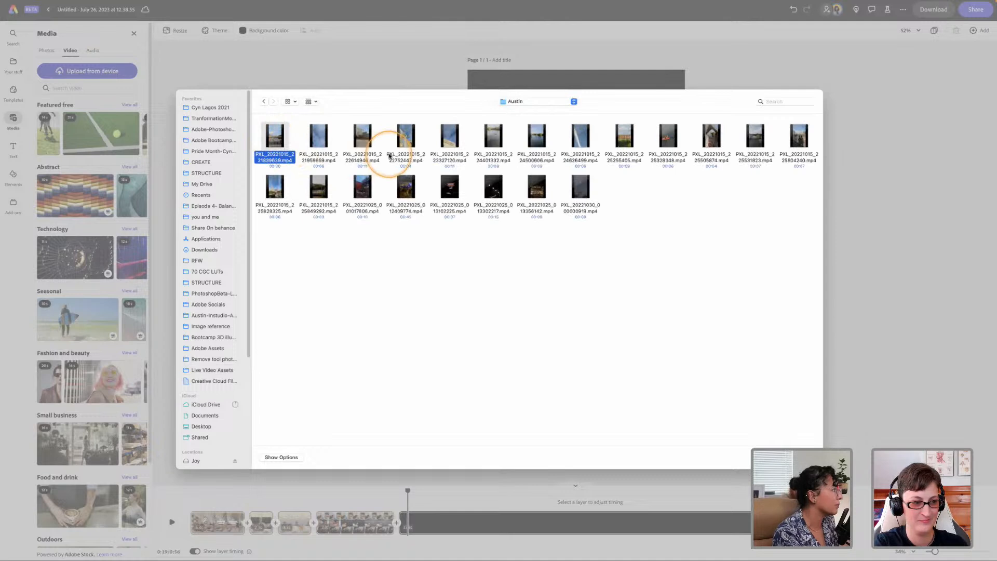
Preview PXL_20221015_221839639.mp4 and add it as the full-page video of the empty last scene
{"action": "left_click", "coordinate": [628, 145]}
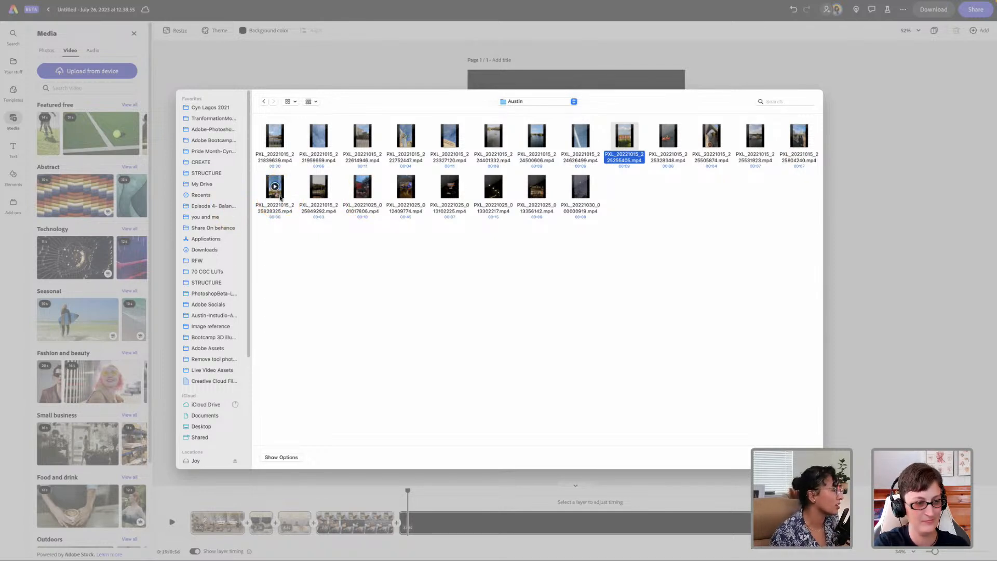
{"action": "left_click", "coordinate": [279, 145]}
{"action": "key", "text": "space"}
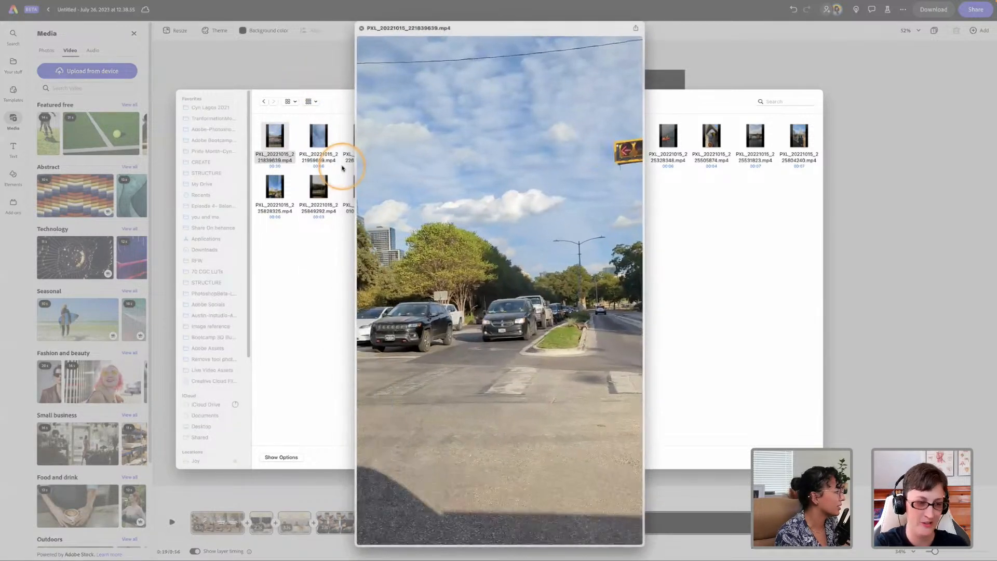
{"action": "key", "text": "space"}
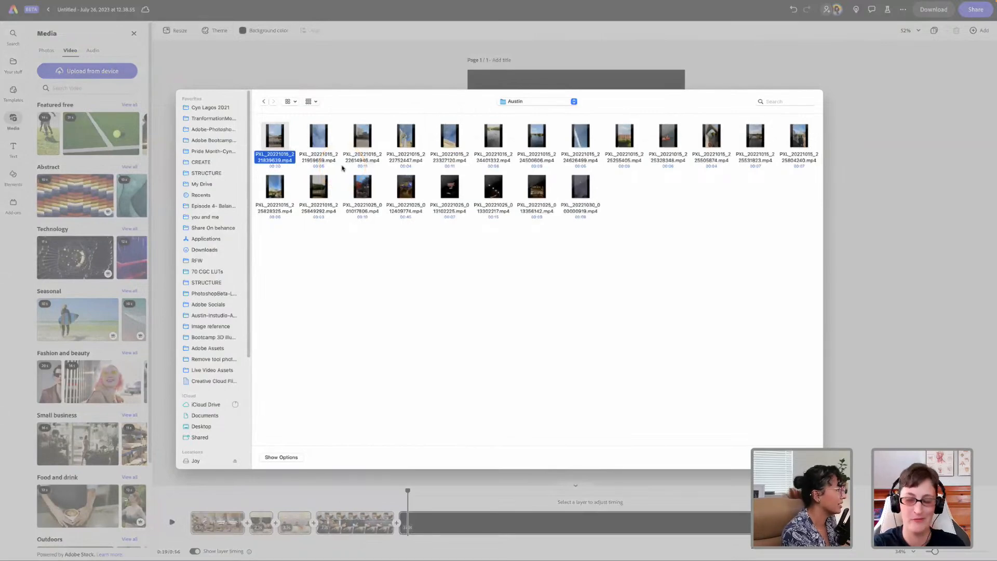
{"action": "key", "text": "Return"}
{"action": "left_click", "coordinate": [569, 427]}
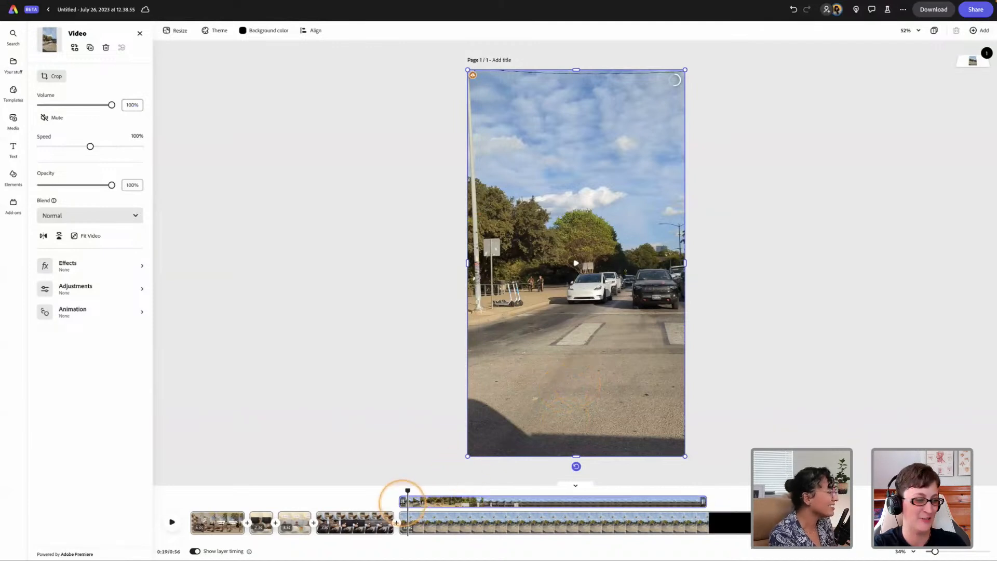
Trim the beginning of the Austin street video so it starts at the bridge railing and skyline, and mute the clip
{"action": "left_click_drag", "start_coordinate": [403, 503], "coordinate": [431, 502]}
{"action": "key", "text": "space"}
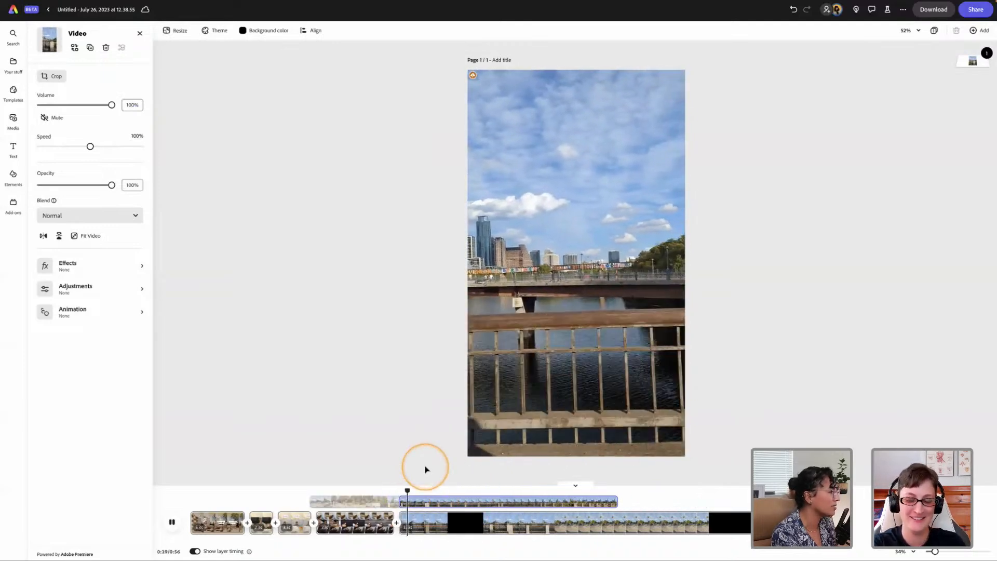
{"action": "left_click", "coordinate": [463, 502]}
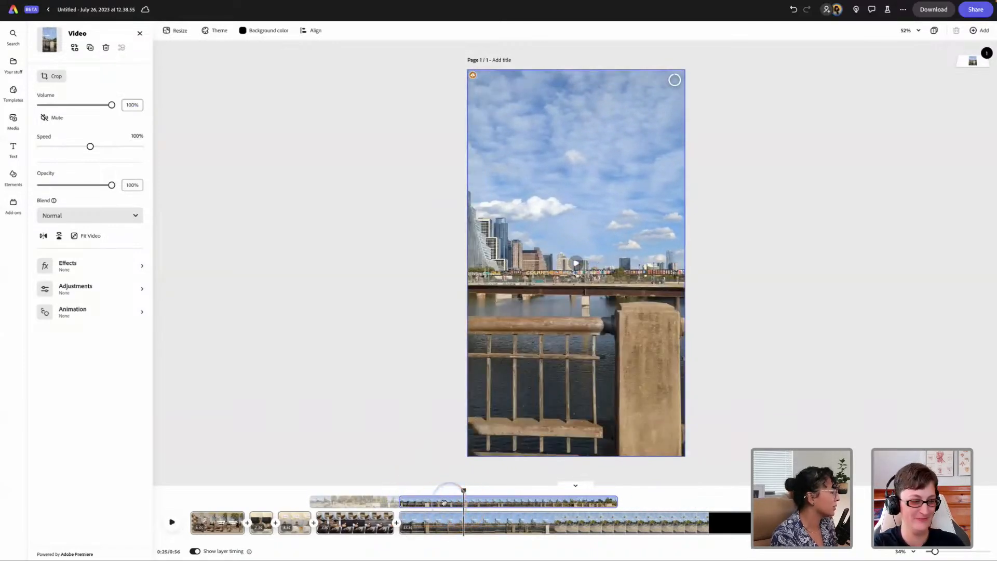
{"action": "left_click", "coordinate": [444, 502]}
{"action": "left_click", "coordinate": [43, 118]}
Play the bridge scene from its start, shorten it to end at about 0:22, and replay it
{"action": "left_click_drag", "start_coordinate": [445, 490], "coordinate": [398, 490]}
{"action": "key", "text": "space"}
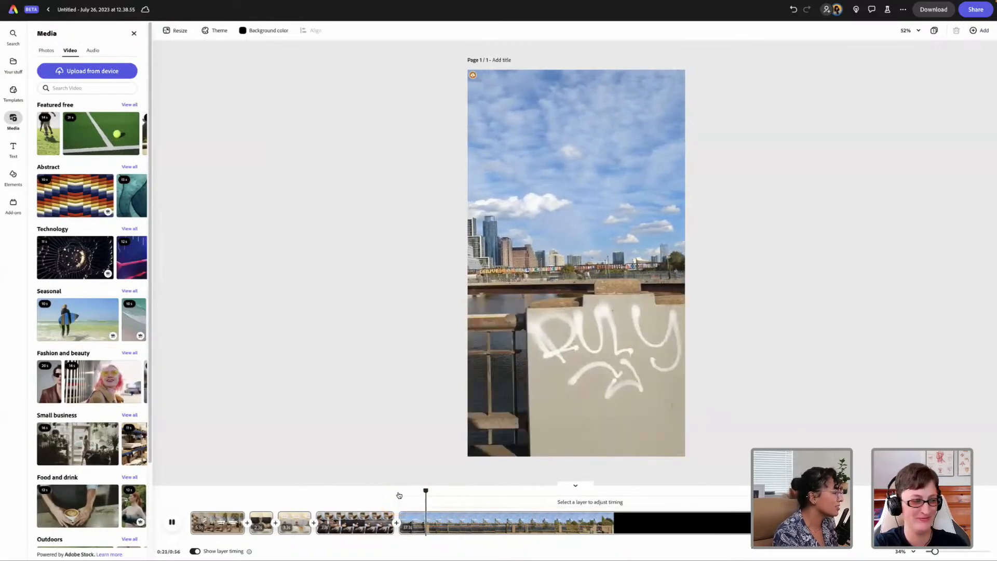
{"action": "key", "text": "space"}
{"action": "left_click_drag", "start_coordinate": [583, 516], "coordinate": [398, 490]}
{"action": "key", "text": "space"}
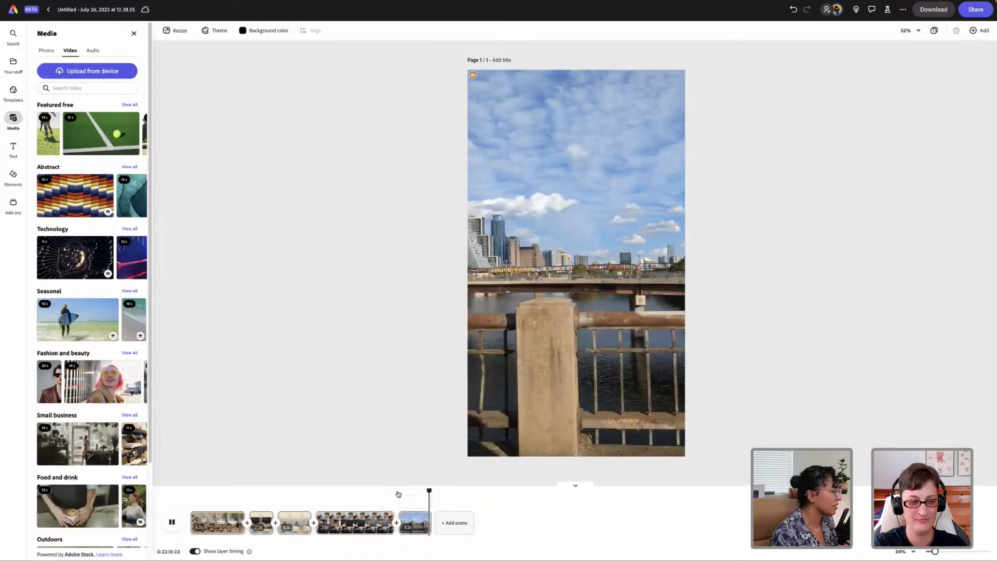
Add a new scene and fill it with the two-shadows video PXL_20221015_225804240.mp4 from the Austin folder
{"action": "left_click", "coordinate": [455, 522]}
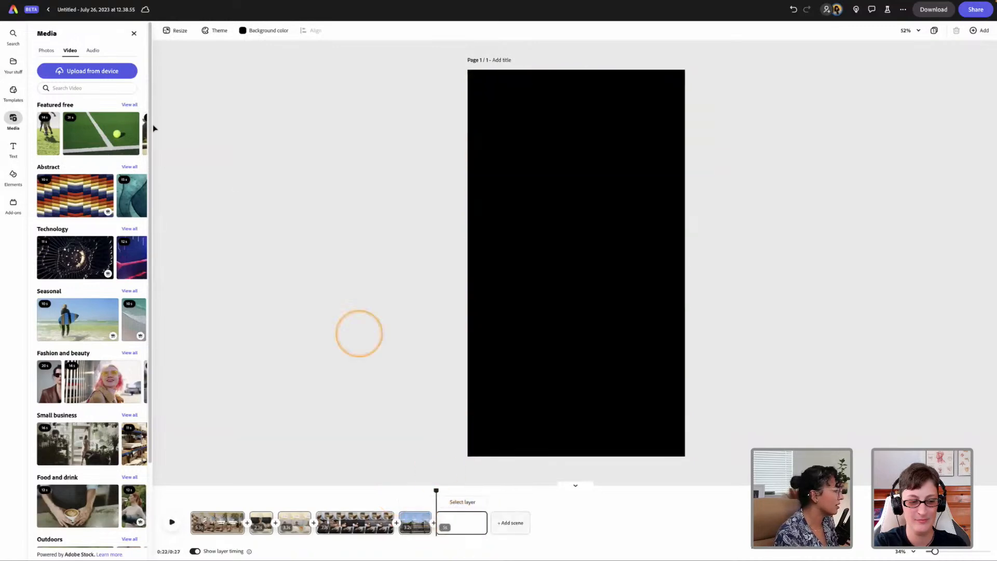
{"action": "left_click", "coordinate": [84, 71]}
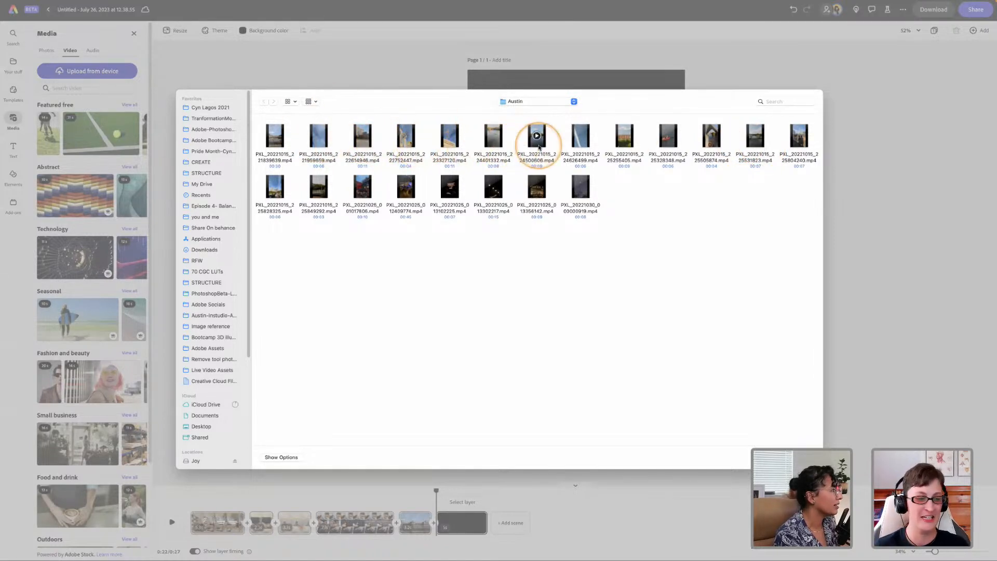
{"action": "left_click", "coordinate": [796, 146]}
{"action": "double_click", "coordinate": [796, 146]}
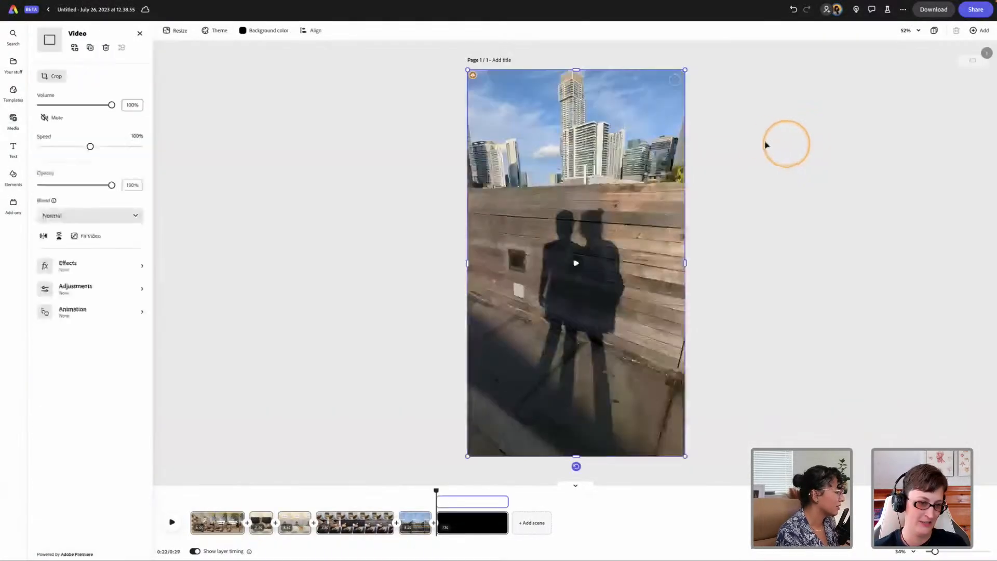
Trim the beginning of the two-shadows video layer to about 0:23 on the timeline and play it back
{"action": "left_click", "coordinate": [466, 501]}
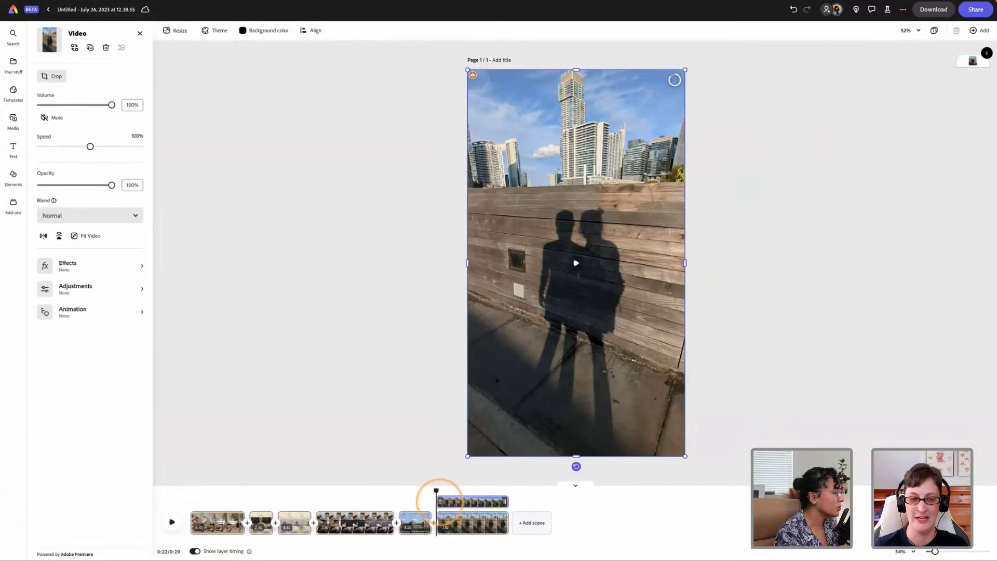
{"action": "left_click_drag", "start_coordinate": [451, 501], "coordinate": [453, 502]}
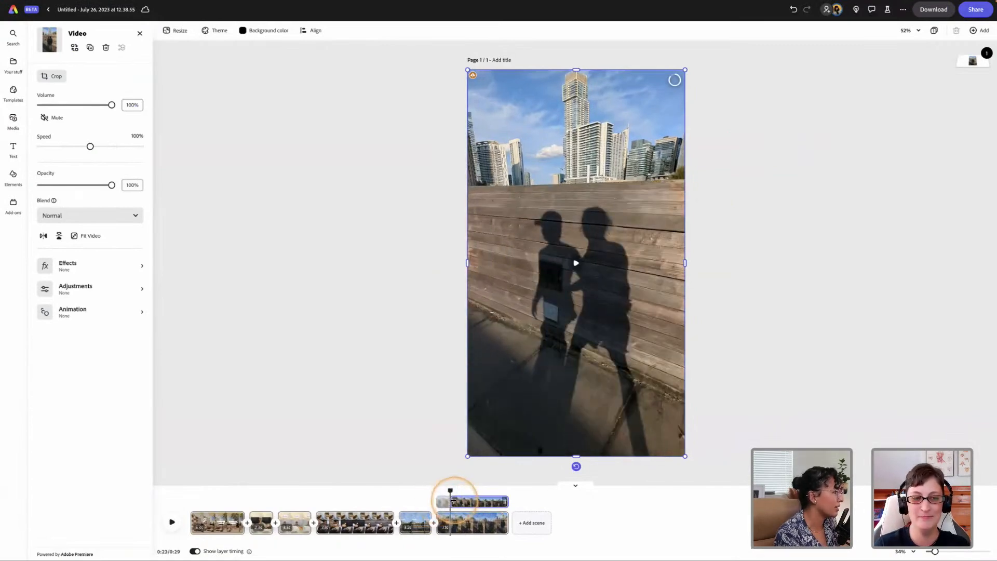
{"action": "key", "text": "space"}
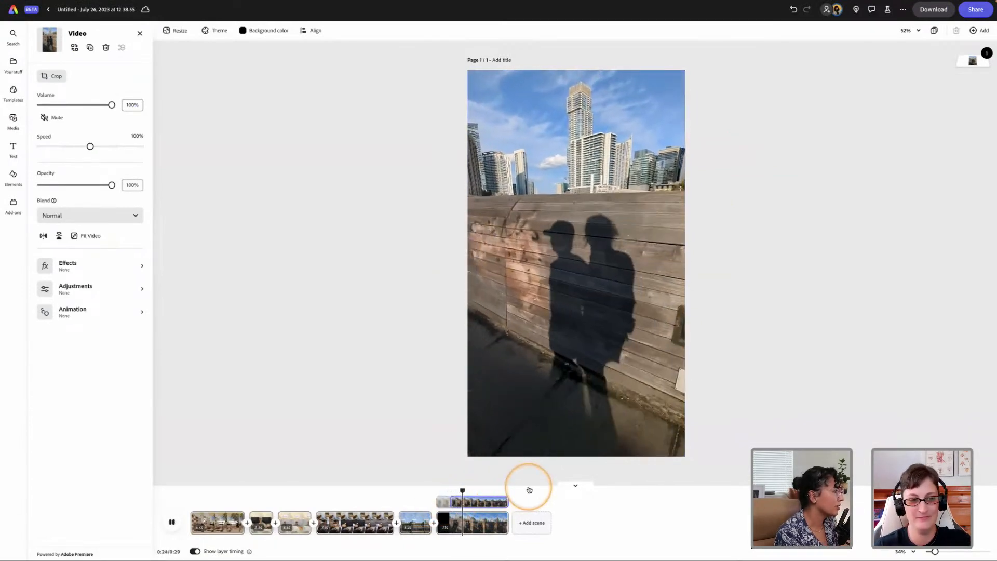
Trim the start of the two-shadows scene to remove the black gap before its video, and play it back
{"action": "left_click", "coordinate": [488, 522]}
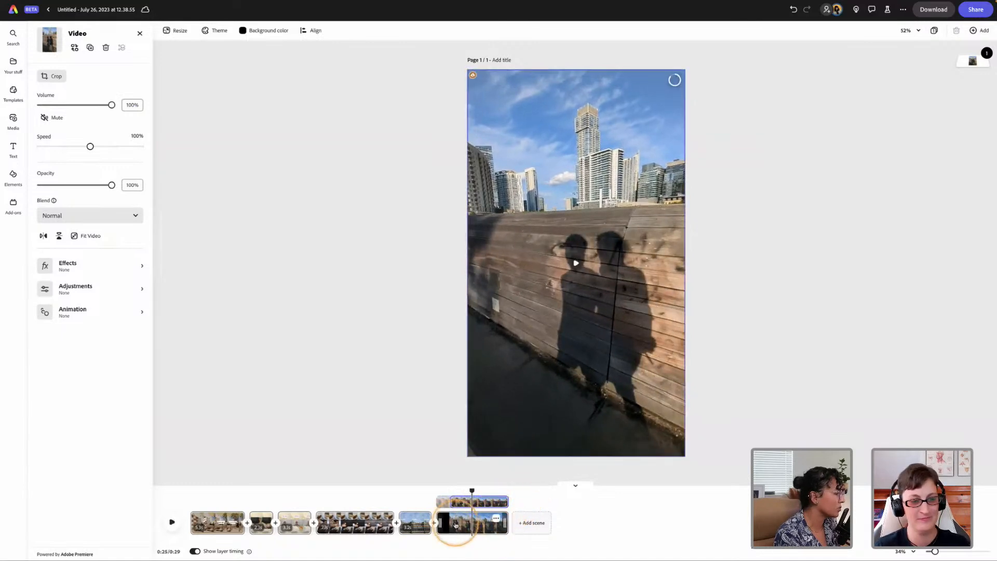
{"action": "left_click_drag", "start_coordinate": [441, 519], "coordinate": [460, 515]}
{"action": "key", "text": "space"}
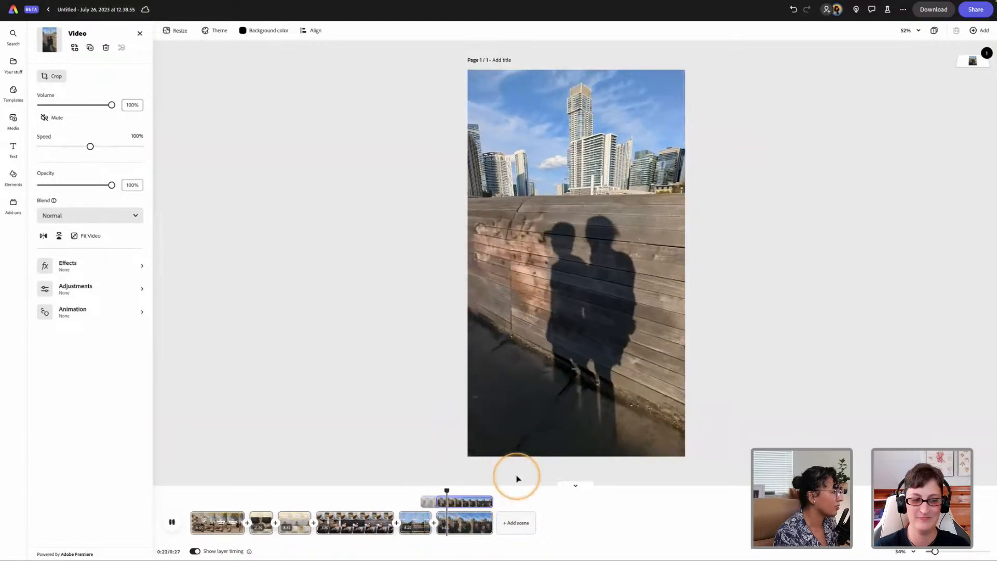
{"action": "key", "text": "space"}
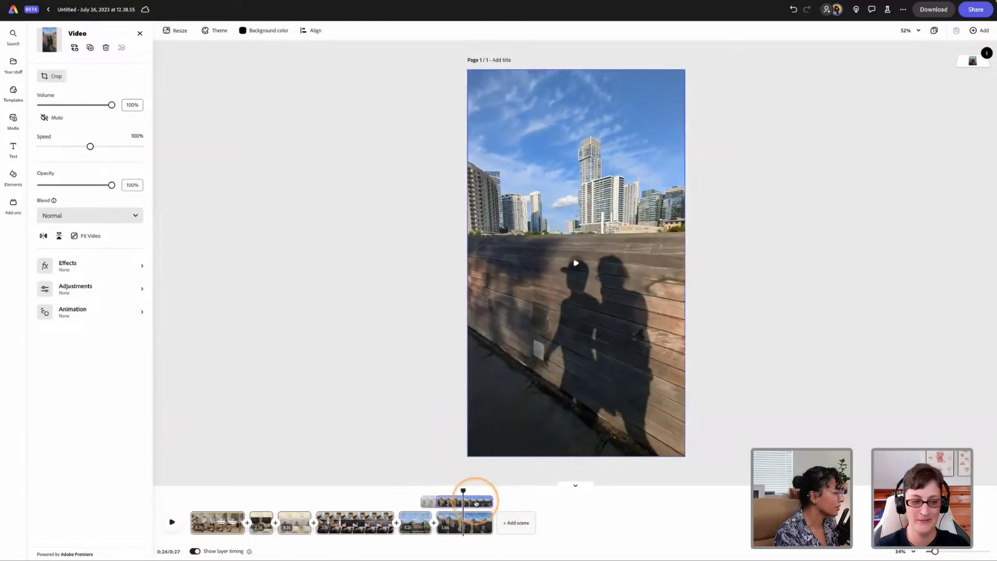
Trim the end of the two-shadows video layer so the scene ends at about 0:26, and play it back
{"action": "left_click", "coordinate": [476, 503]}
{"action": "left_click_drag", "start_coordinate": [489, 501], "coordinate": [437, 487]}
{"action": "key", "text": "space"}
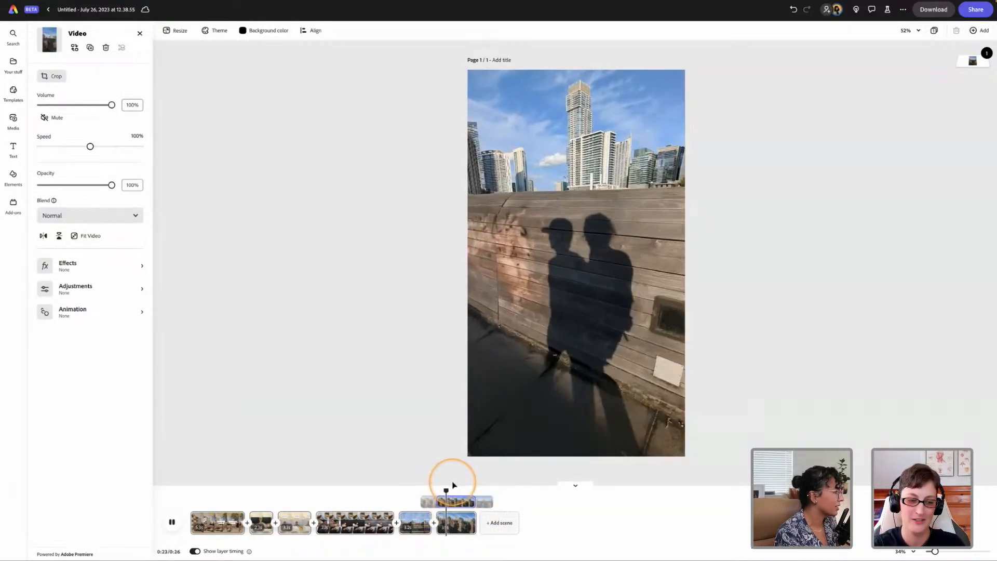
{"action": "key", "text": "space"}
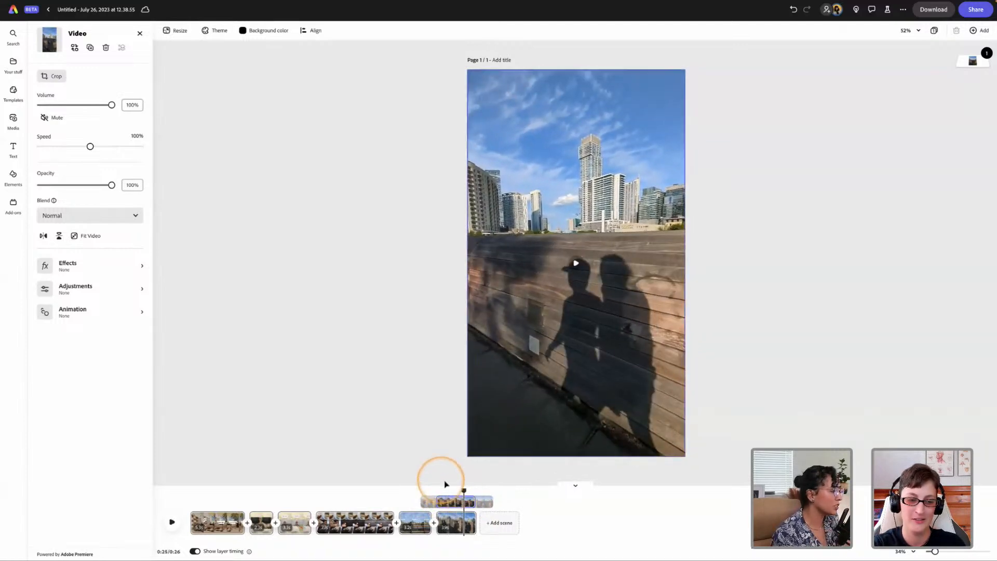
Shorten the two-shadows video layer to end at about 0:25 and return the playhead to about 0:22
{"action": "left_click_drag", "start_coordinate": [473, 501], "coordinate": [464, 522]}
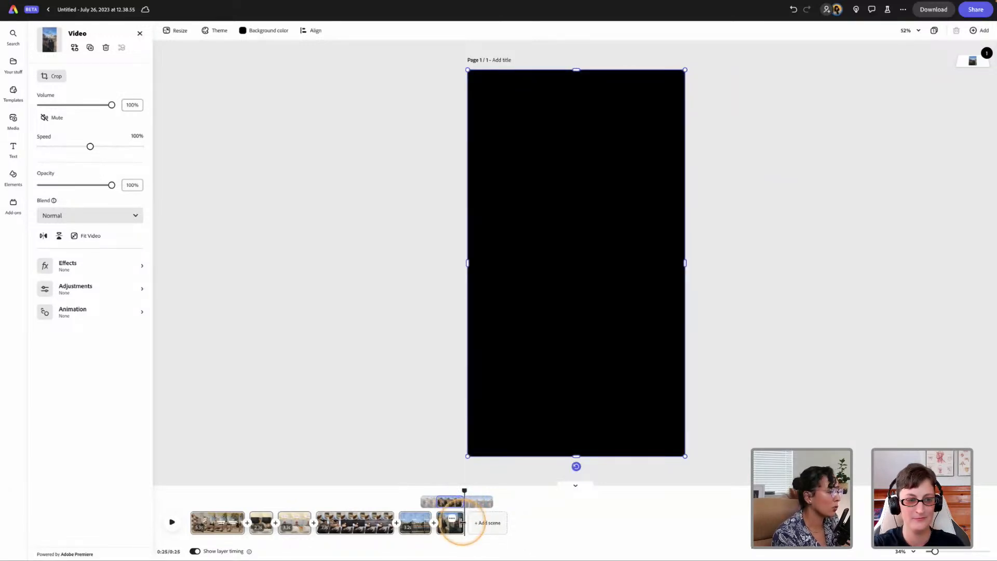
{"action": "left_click_drag", "start_coordinate": [463, 490], "coordinate": [441, 490]}
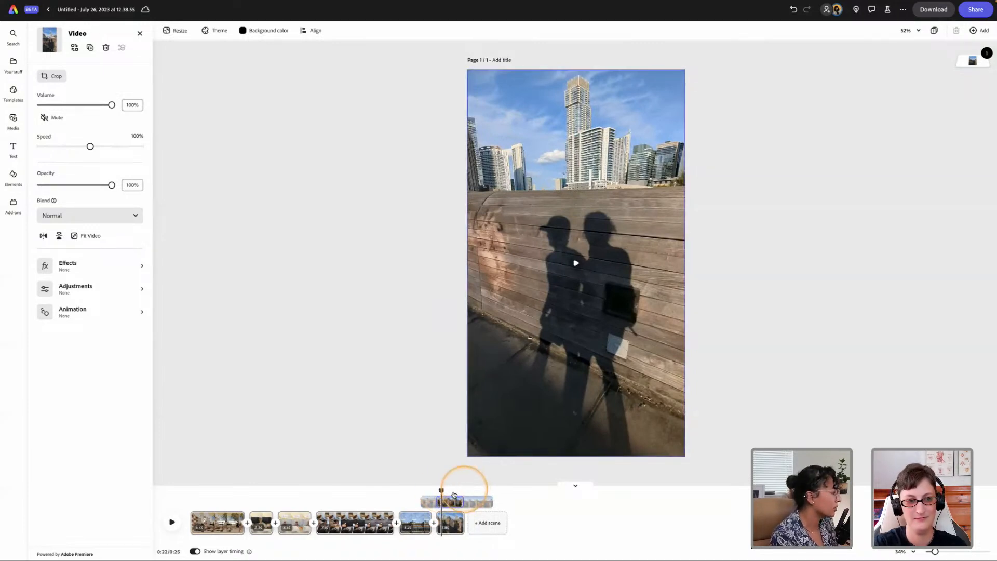
{"action": "left_click", "coordinate": [638, 280]}
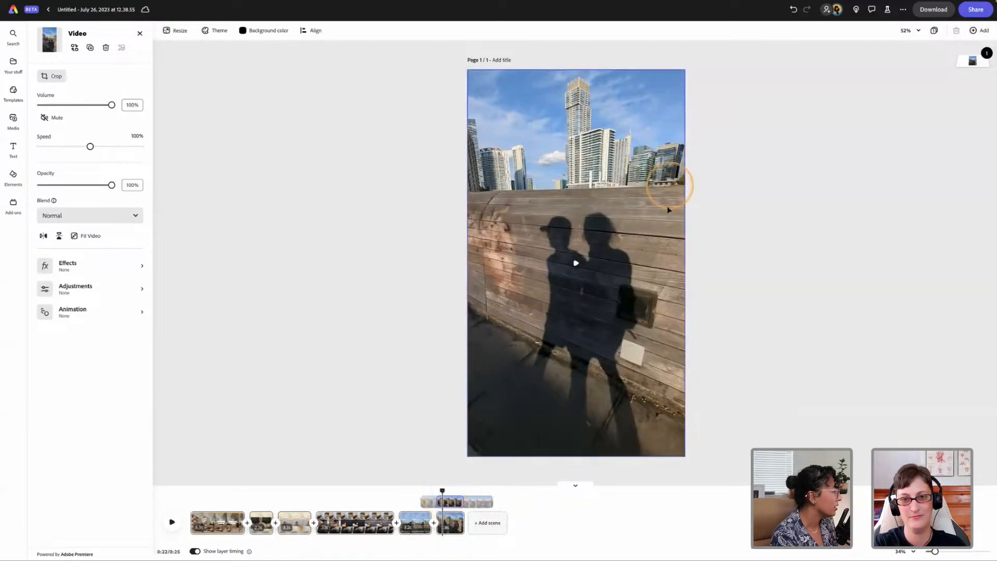
Add the torn-paper phrase "Be a nice human" to the bridge scene and place it in the sky above the skyline
{"action": "left_click", "coordinate": [13, 148]}
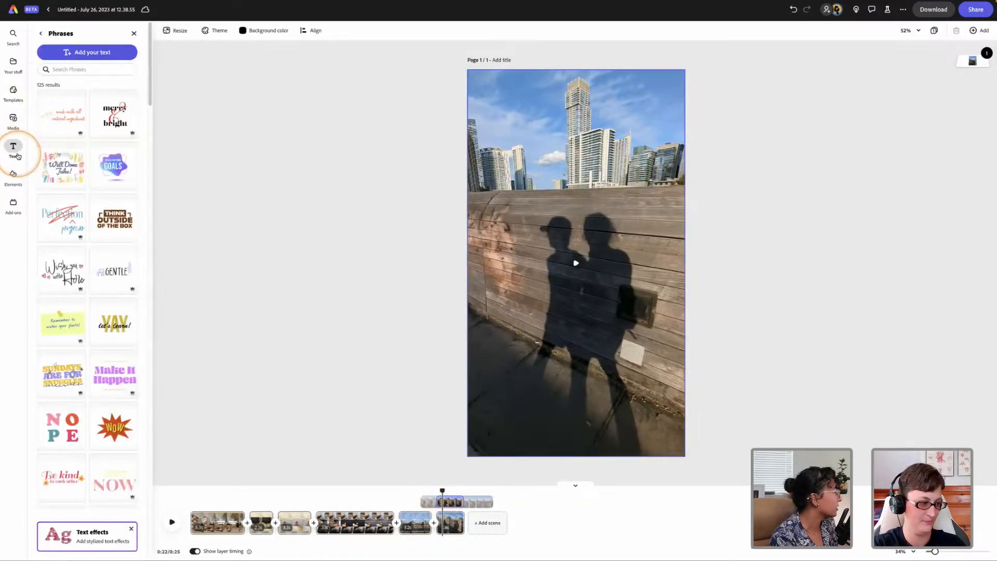
{"action": "scroll", "coordinate": [115, 282], "scroll_direction": "down", "scroll_amount": 5}
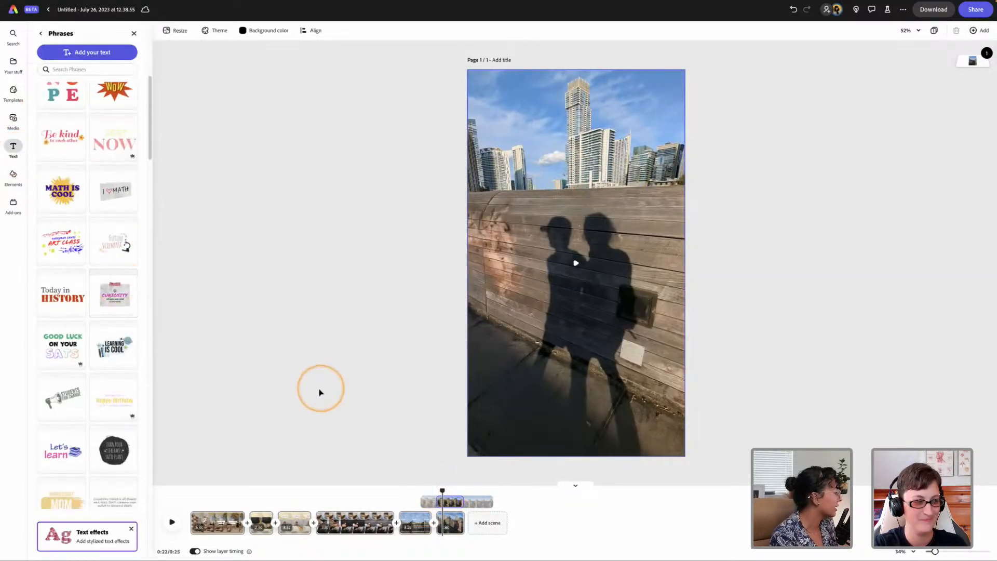
{"action": "left_click_drag", "start_coordinate": [447, 496], "coordinate": [411, 493]}
{"action": "left_click", "coordinate": [416, 522]}
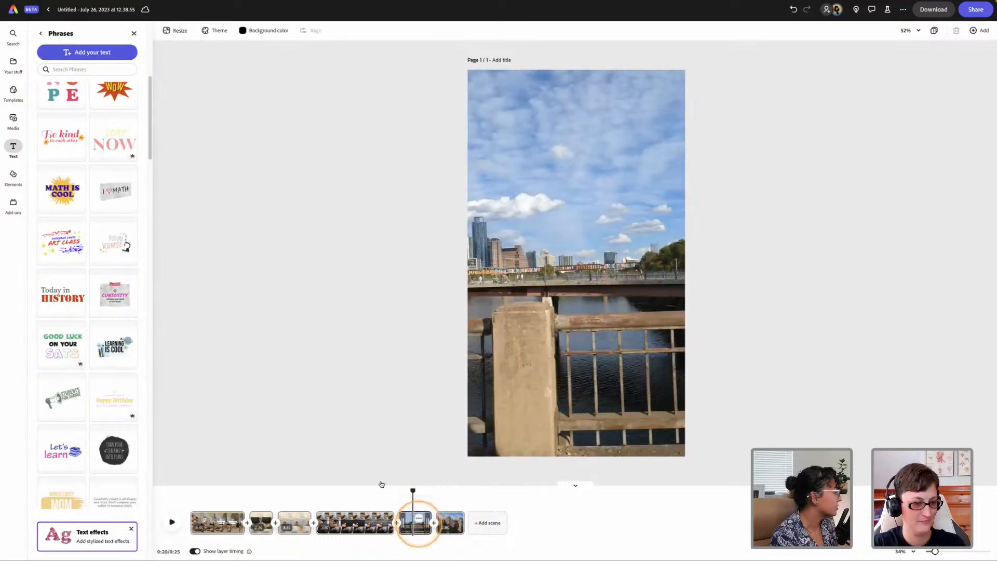
{"action": "scroll", "coordinate": [118, 306], "scroll_direction": "down", "scroll_amount": 3}
{"action": "scroll", "coordinate": [118, 308], "scroll_direction": "down", "scroll_amount": 3}
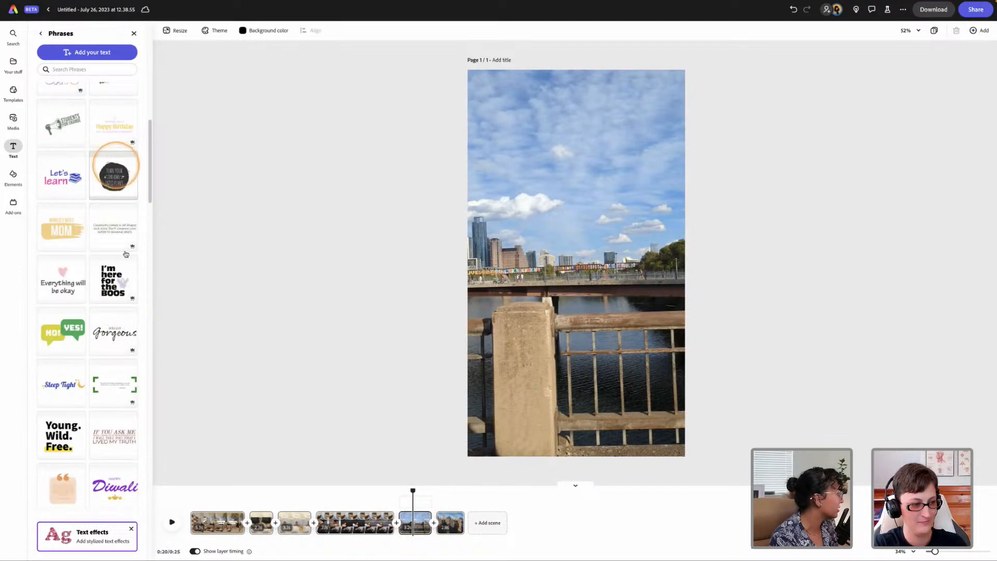
{"action": "scroll", "coordinate": [129, 291], "scroll_direction": "down", "scroll_amount": 3}
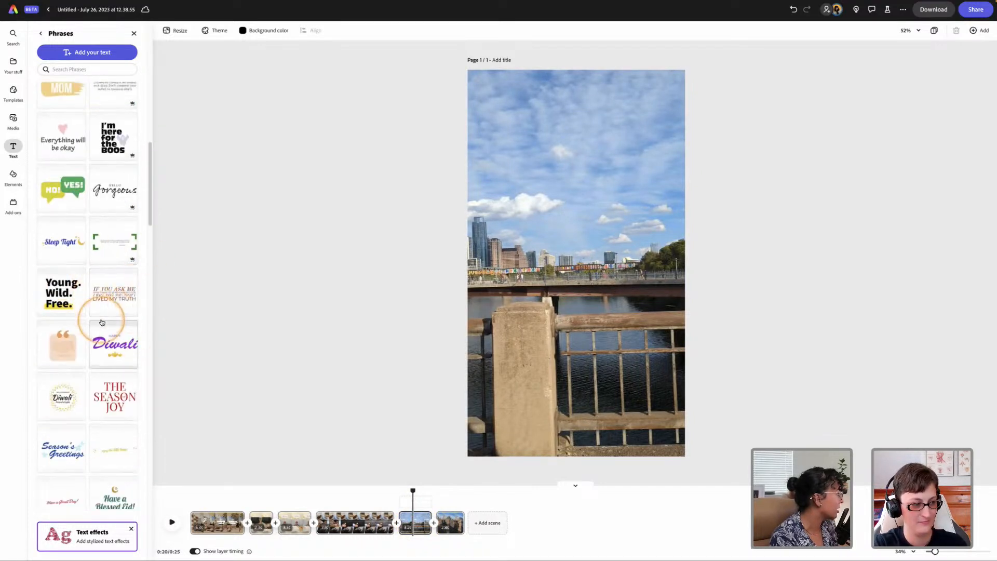
{"action": "scroll", "coordinate": [102, 322], "scroll_direction": "down", "scroll_amount": 2}
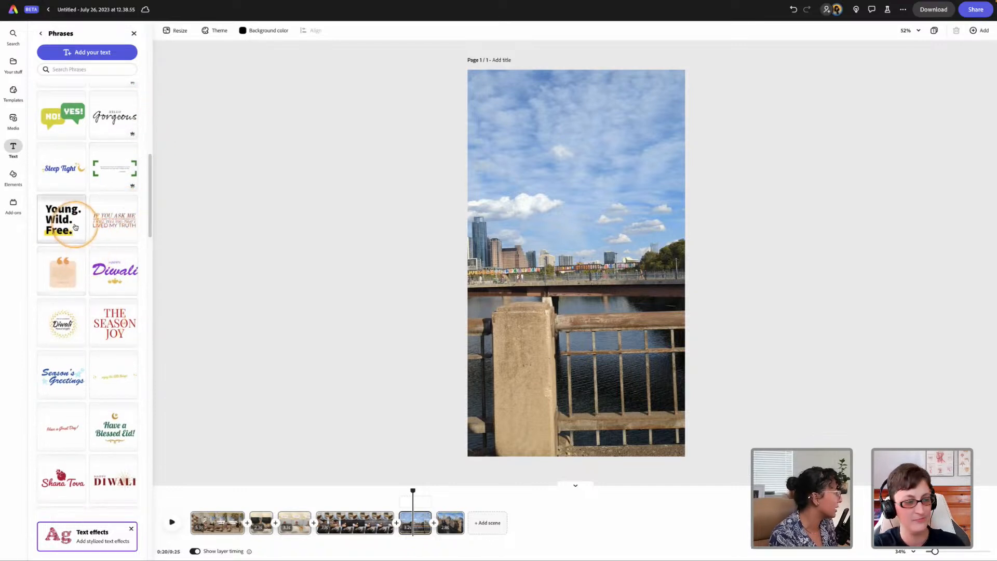
{"action": "scroll", "coordinate": [83, 239], "scroll_direction": "down", "scroll_amount": 3}
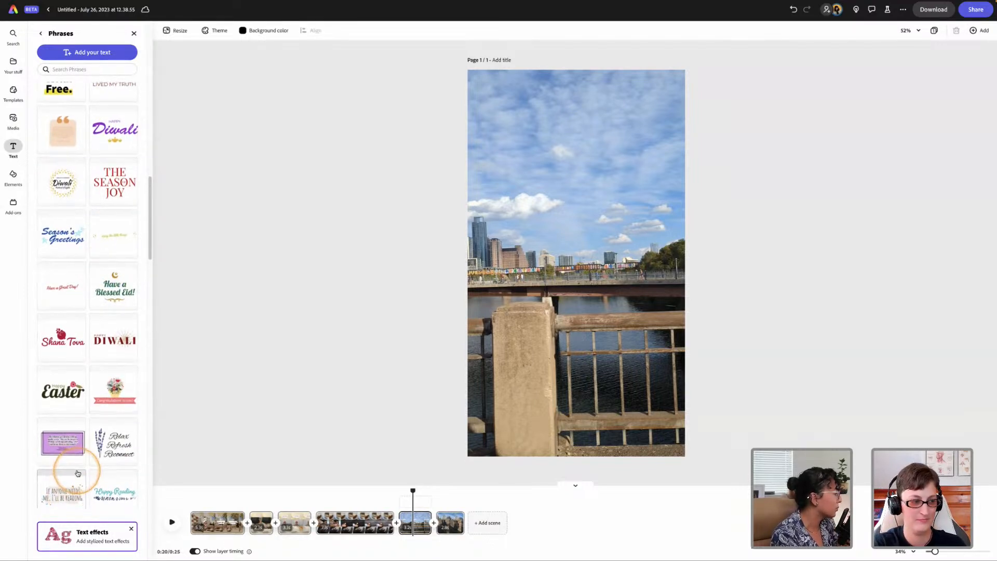
{"action": "scroll", "coordinate": [72, 483], "scroll_direction": "down", "scroll_amount": 5}
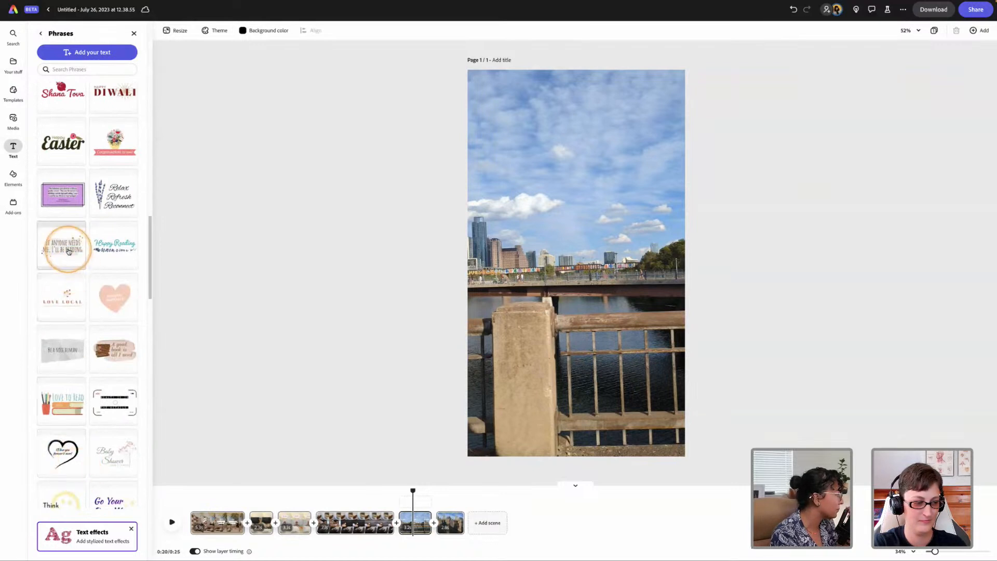
{"action": "left_click", "coordinate": [66, 349]}
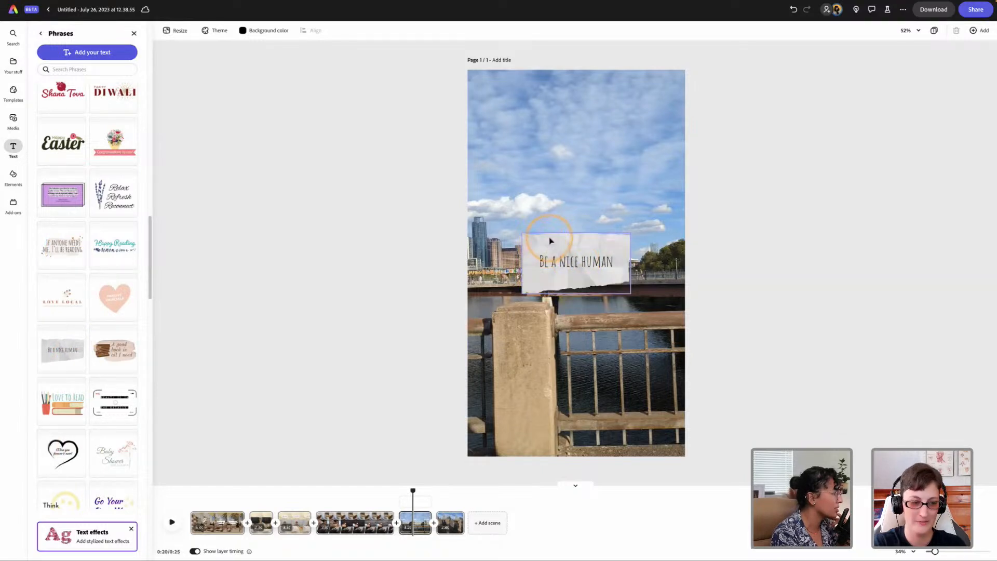
{"action": "left_click_drag", "start_coordinate": [559, 238], "coordinate": [568, 132]}
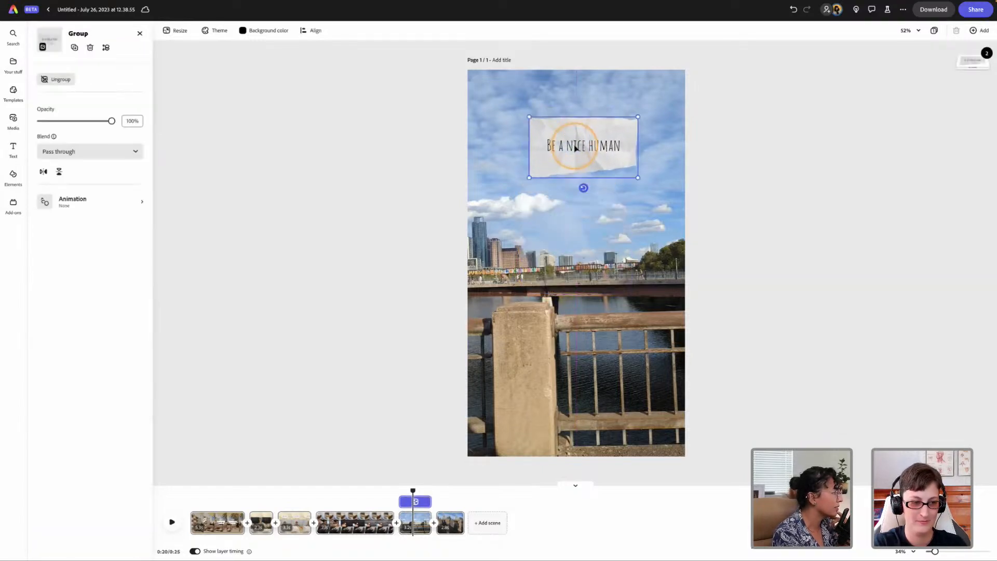
Replace the torn-paper phrase's text with "Let's explore the city"
{"action": "double_click", "coordinate": [575, 146]}
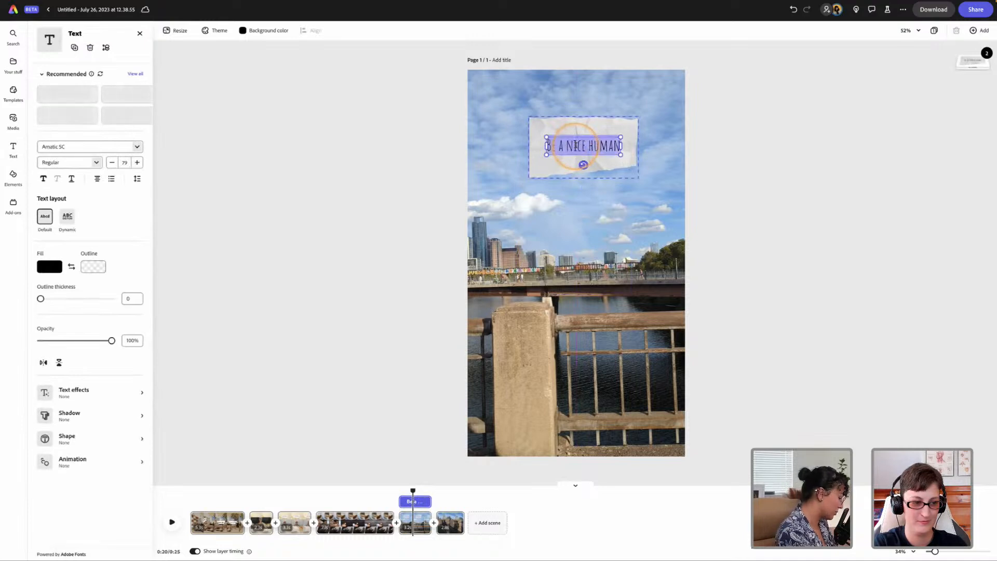
{"action": "type", "text": "Let"}
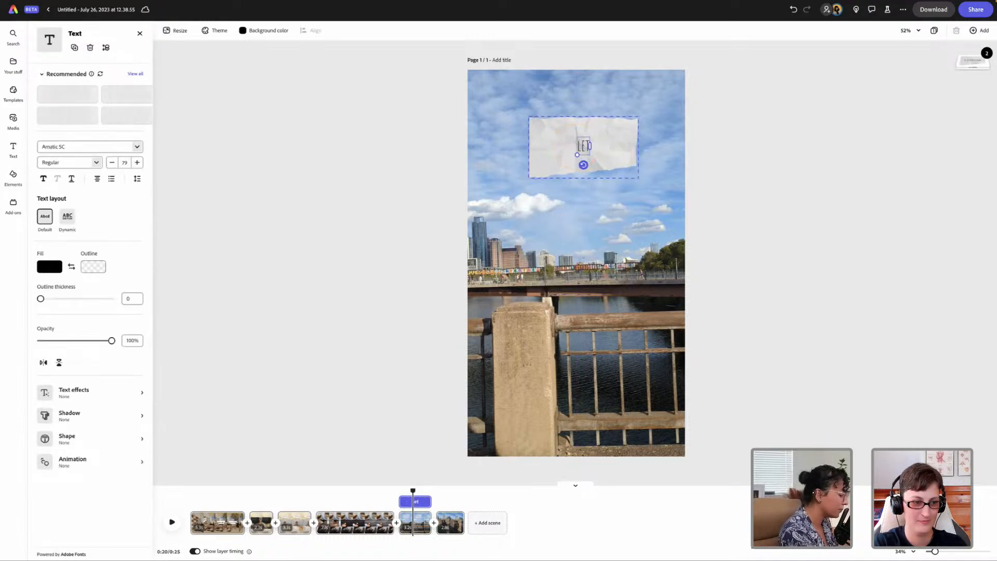
{"action": "type", "text": "'s explore"}
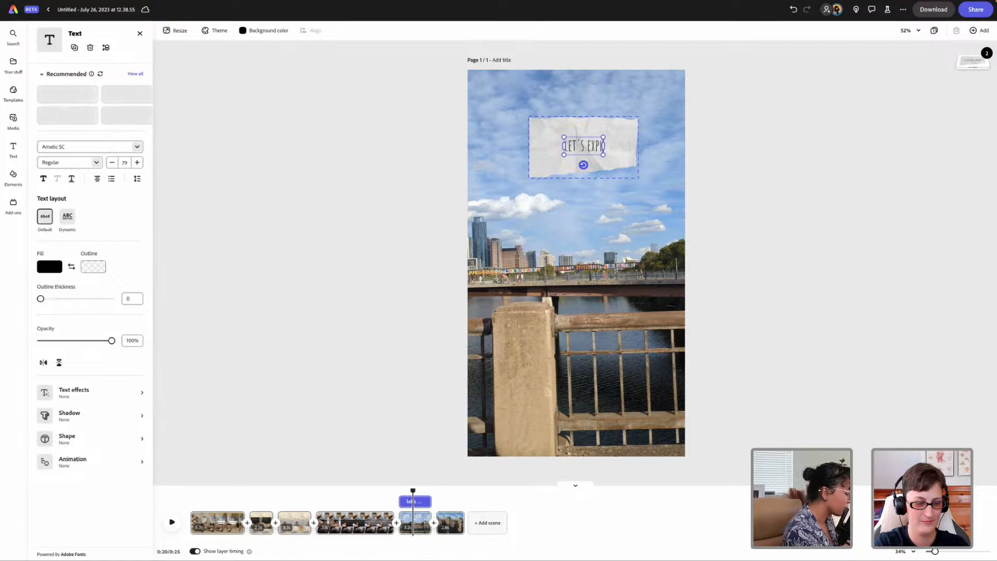
{"action": "type", "text": " the city"}
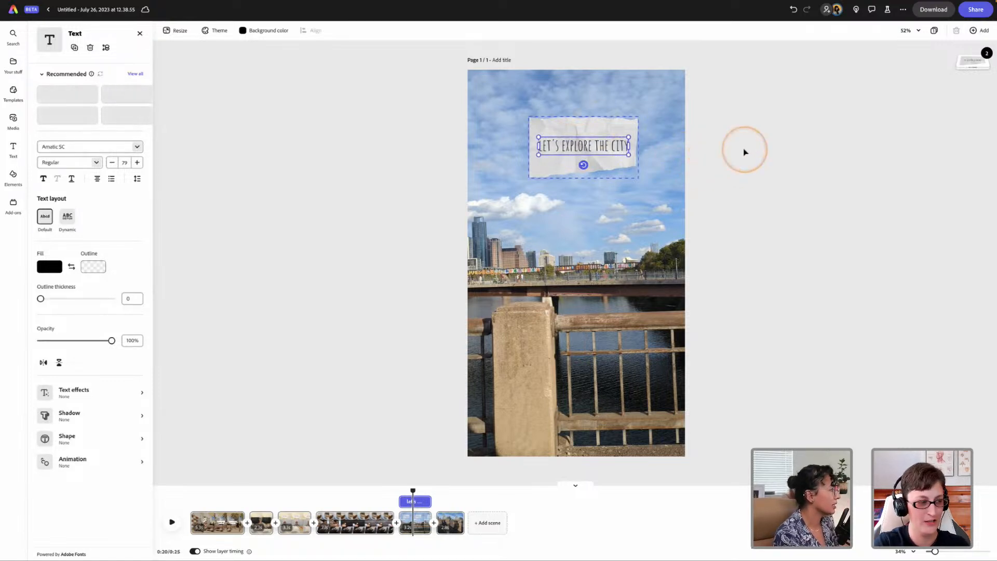
Add a new scene after the two-shadows scene and open the file picker for uploading a video from the device
{"action": "left_click_drag", "start_coordinate": [412, 490], "coordinate": [461, 489]}
{"action": "left_click", "coordinate": [487, 522]}
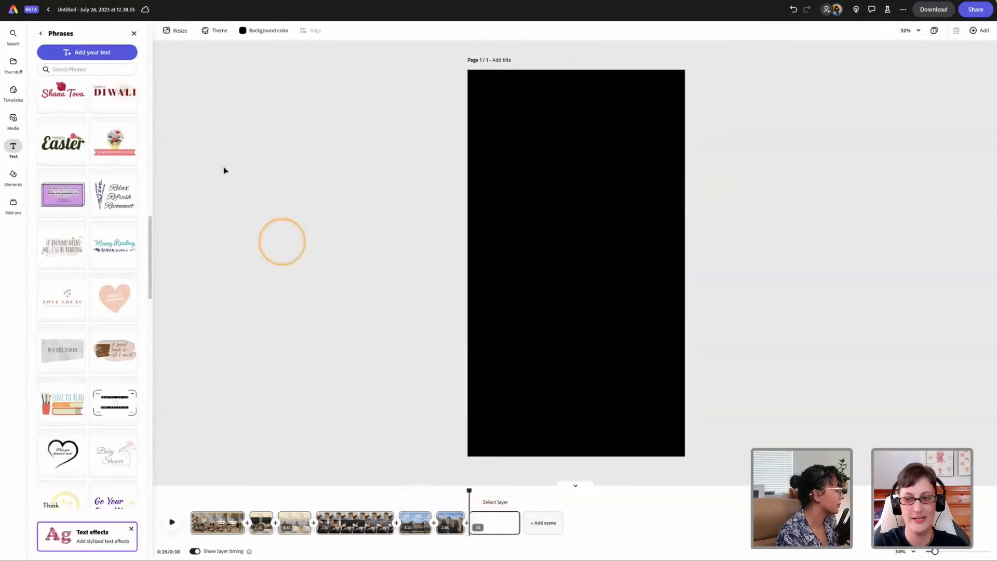
{"action": "left_click", "coordinate": [13, 118]}
{"action": "left_click", "coordinate": [70, 50]}
{"action": "left_click", "coordinate": [88, 71]}
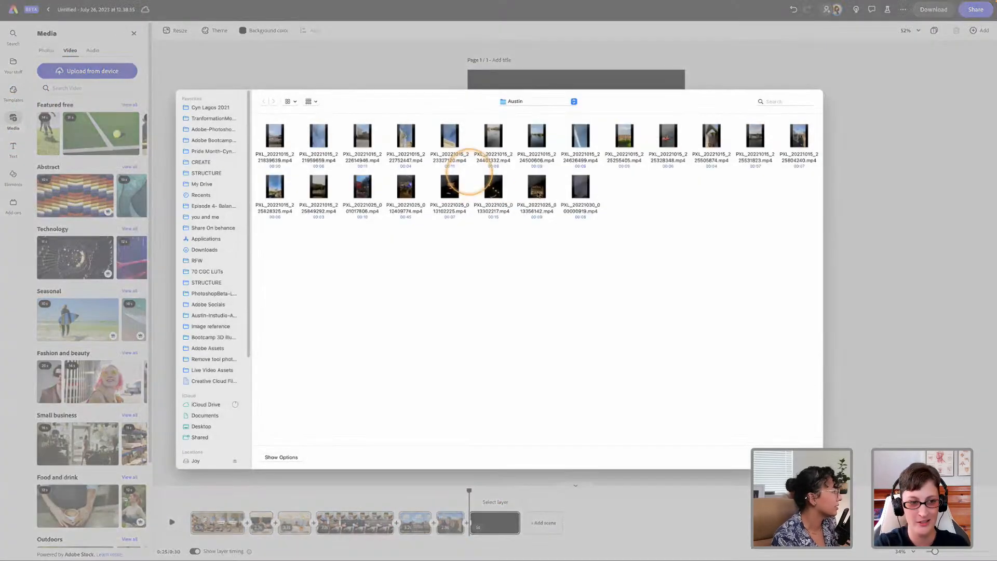
Preview the train video PXL_20221015_222614946.mp4 in the Austin folder with its sound muted, skimming through to near its end
{"action": "left_click", "coordinate": [537, 188]}
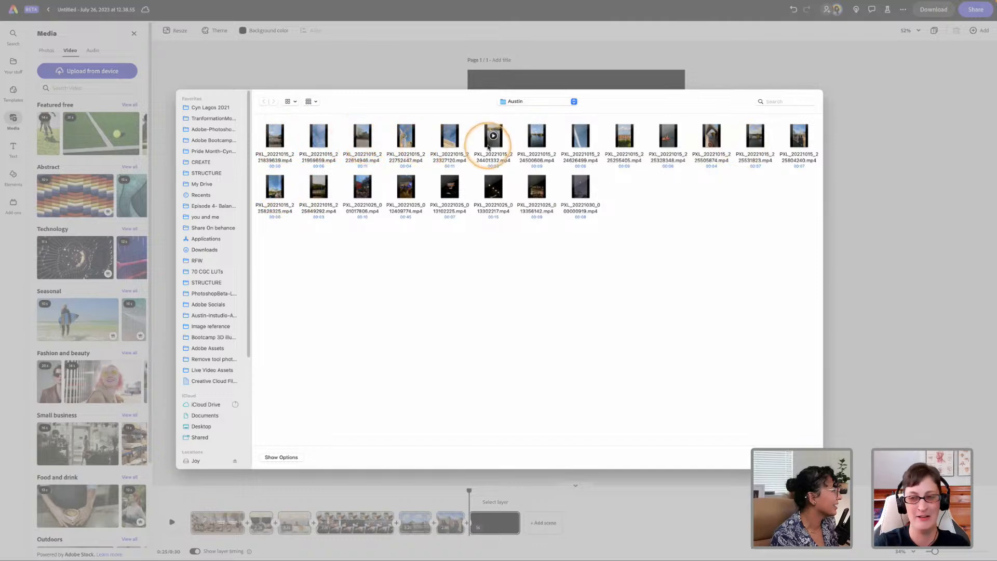
{"action": "left_click", "coordinate": [363, 137]}
{"action": "key", "text": "space"}
{"action": "key", "text": "space"}
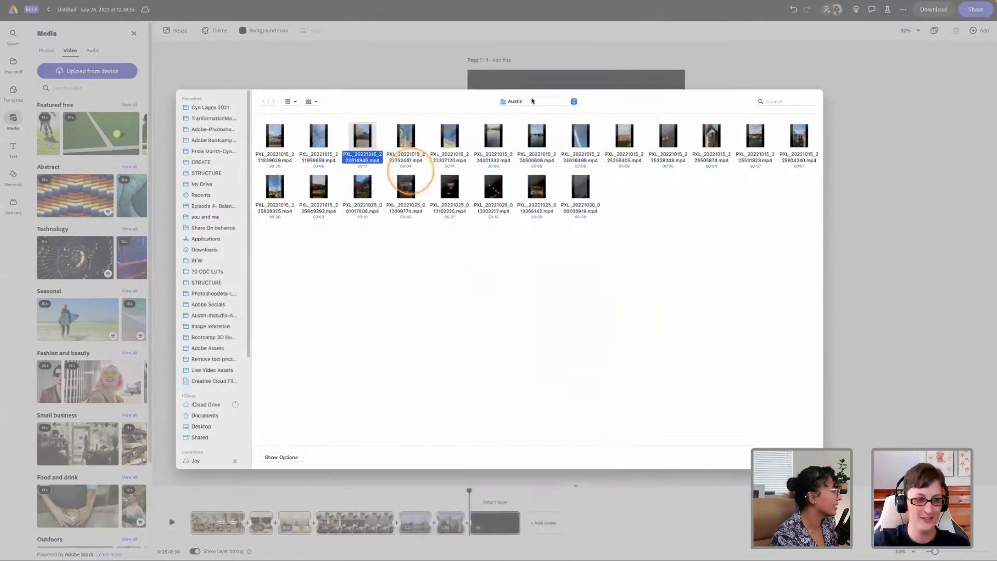
{"action": "key", "text": "space"}
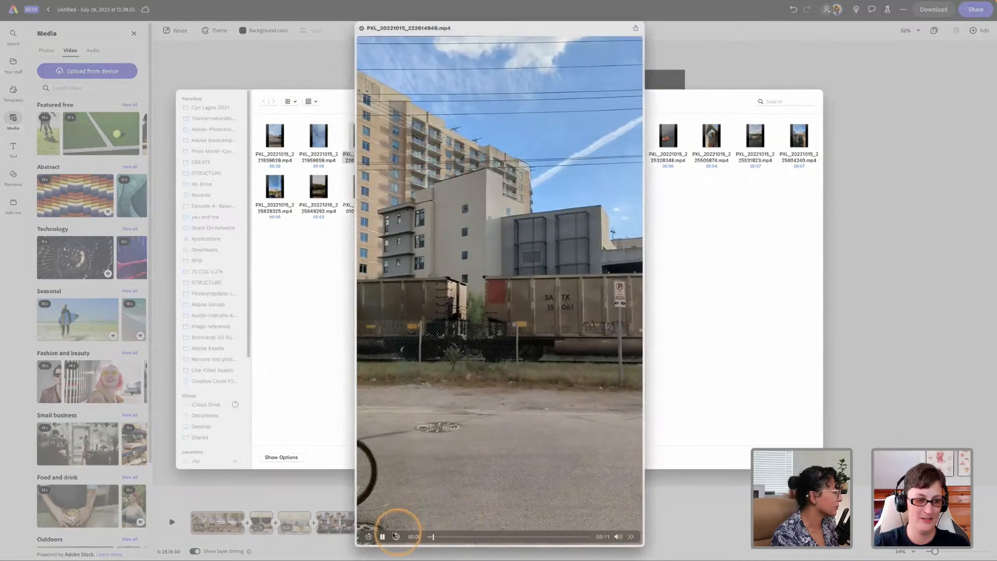
{"action": "left_click", "coordinate": [619, 537]}
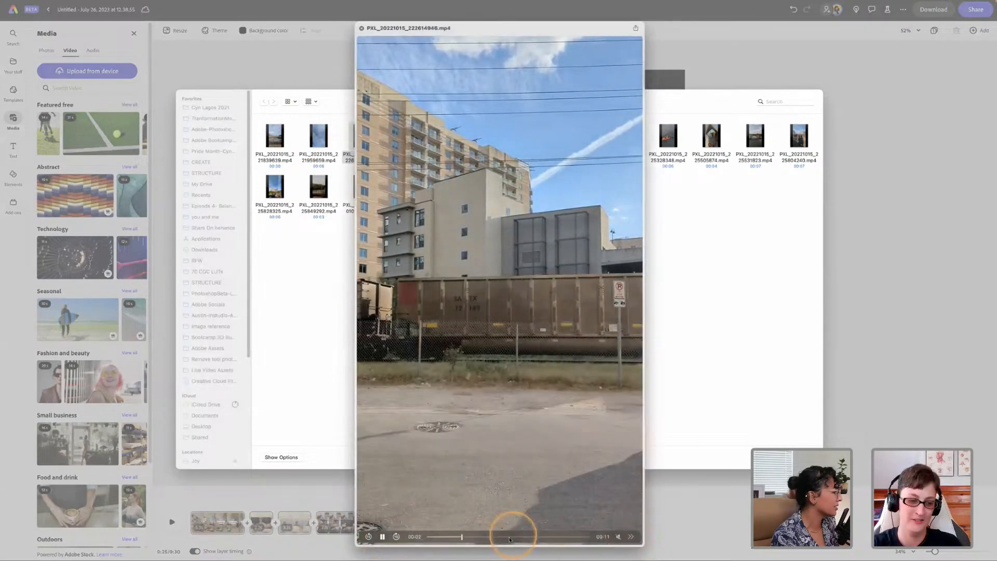
{"action": "left_click_drag", "start_coordinate": [470, 537], "coordinate": [574, 534]}
{"action": "key", "text": "space"}
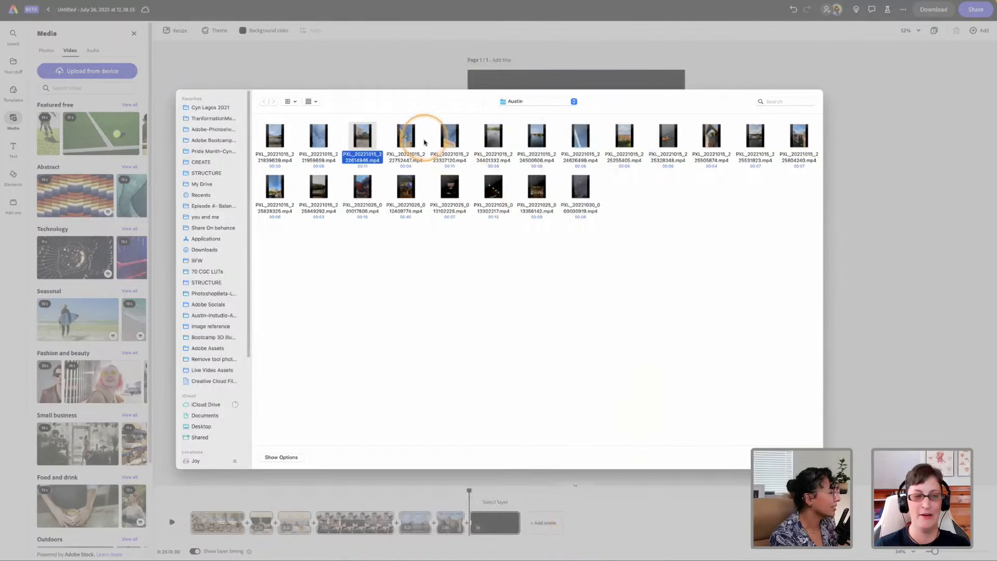
Preview the river boat video PXL_20221015_224401332.mp4 and upload it into the new scene
{"action": "left_click", "coordinate": [449, 139]}
{"action": "left_click", "coordinate": [493, 149]}
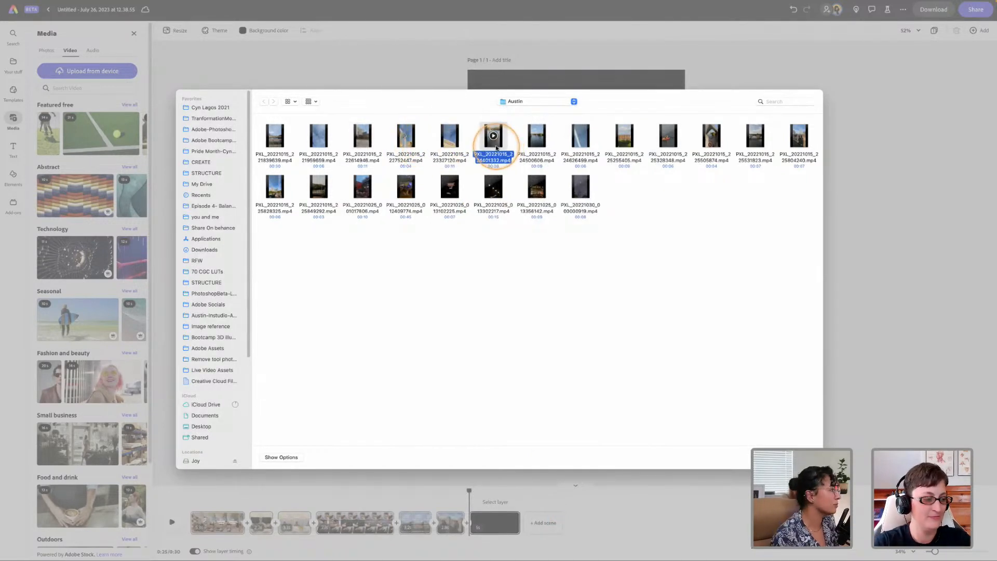
{"action": "key", "text": "space"}
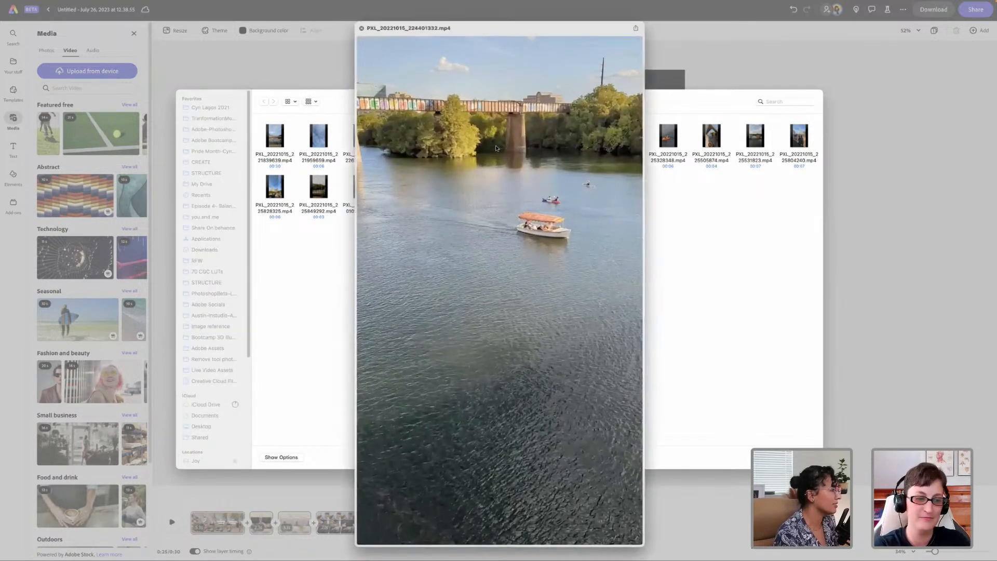
{"action": "key", "text": "space"}
{"action": "key", "text": "Return"}
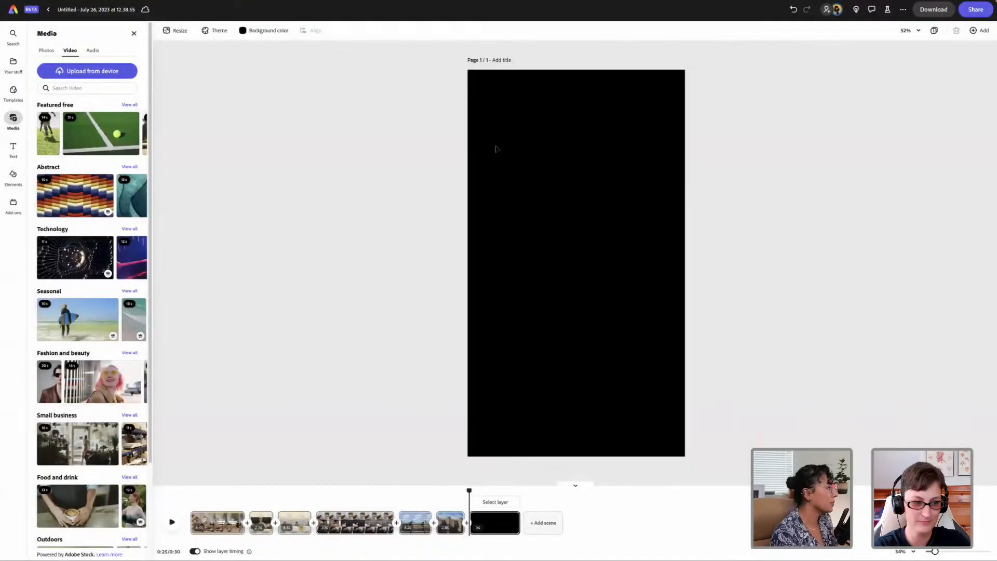
{"action": "left_click", "coordinate": [498, 149]}
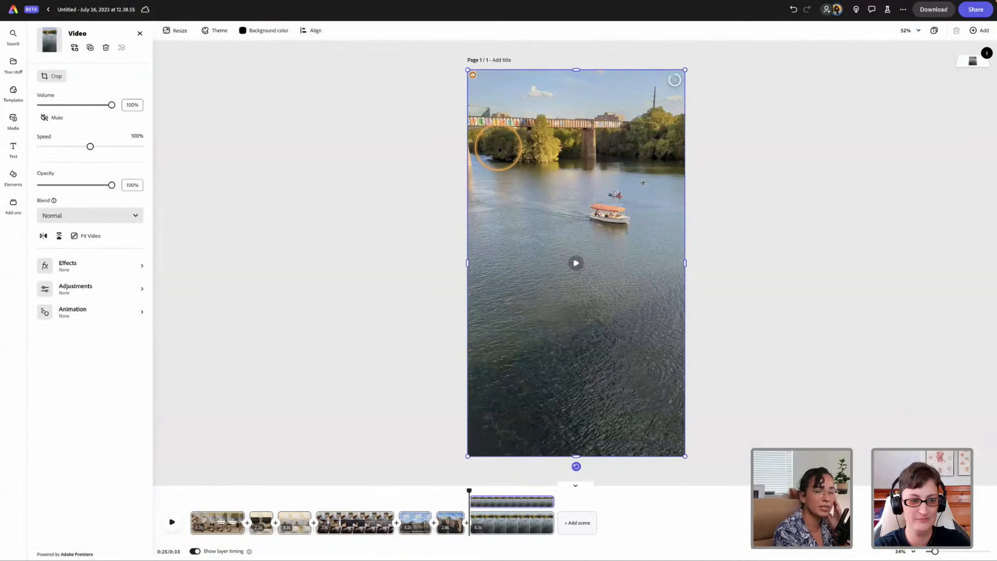
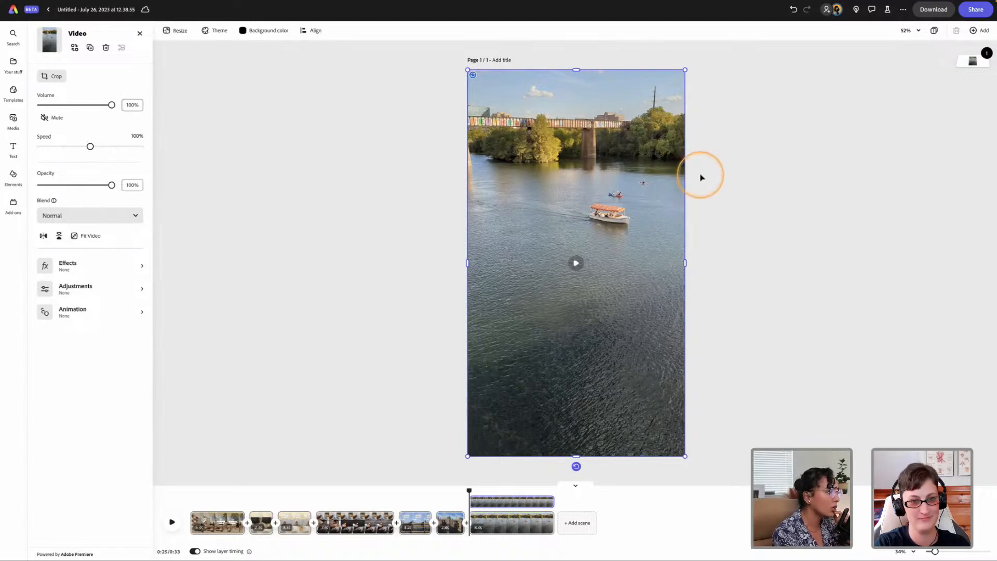
Shorten the river boat scene to about 3 seconds and play it back to check the timing
{"action": "left_click", "coordinate": [762, 220]}
{"action": "left_click_drag", "start_coordinate": [469, 491], "coordinate": [485, 491]}
{"action": "key", "text": "space"}
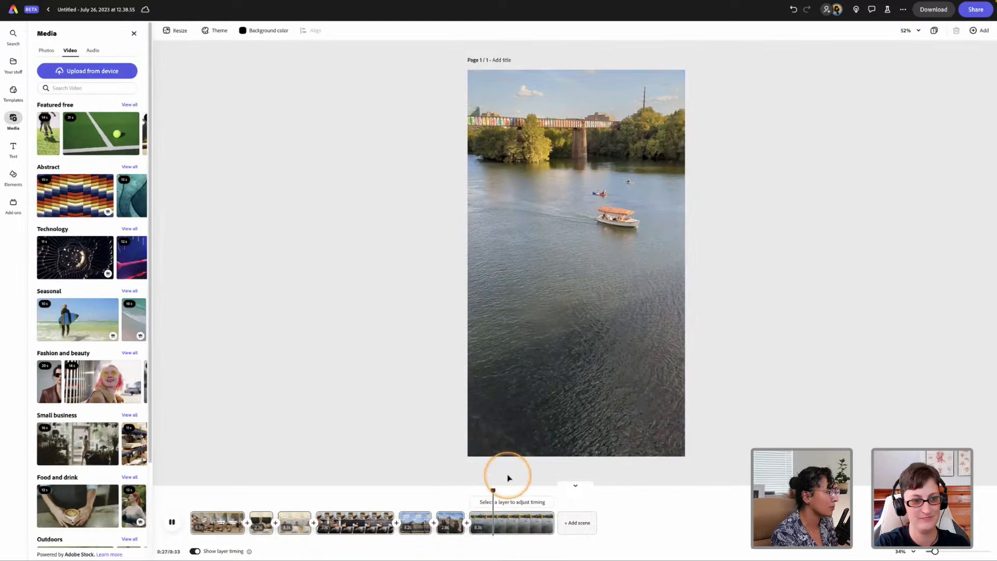
{"action": "key", "text": "space"}
{"action": "left_click", "coordinate": [546, 518]}
{"action": "left_click_drag", "start_coordinate": [549, 521], "coordinate": [472, 493]}
{"action": "left_click", "coordinate": [500, 489]}
{"action": "key", "text": "space"}
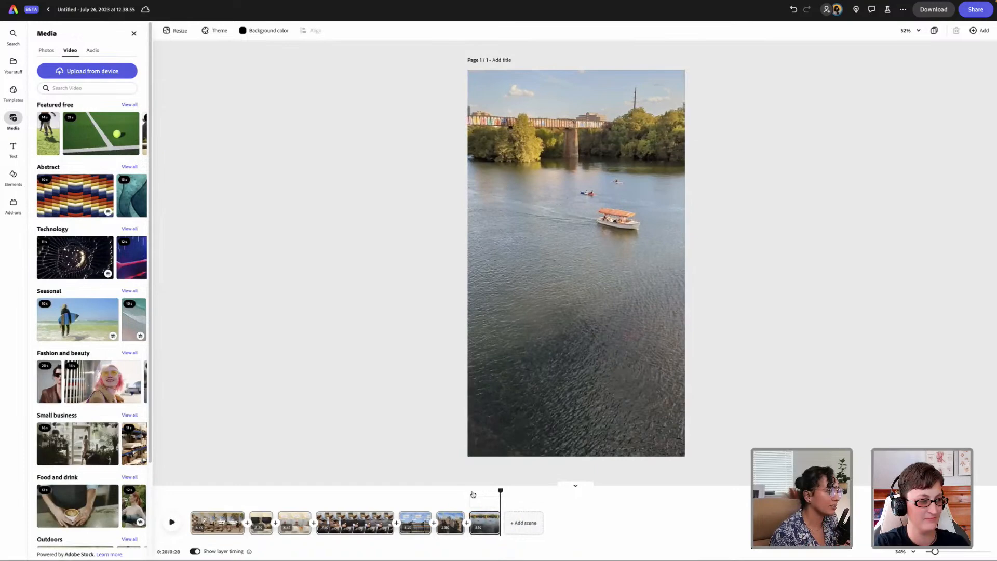
{"action": "left_click_drag", "start_coordinate": [500, 490], "coordinate": [472, 491]}
{"action": "key", "text": "space"}
{"action": "left_click", "coordinate": [486, 525]}
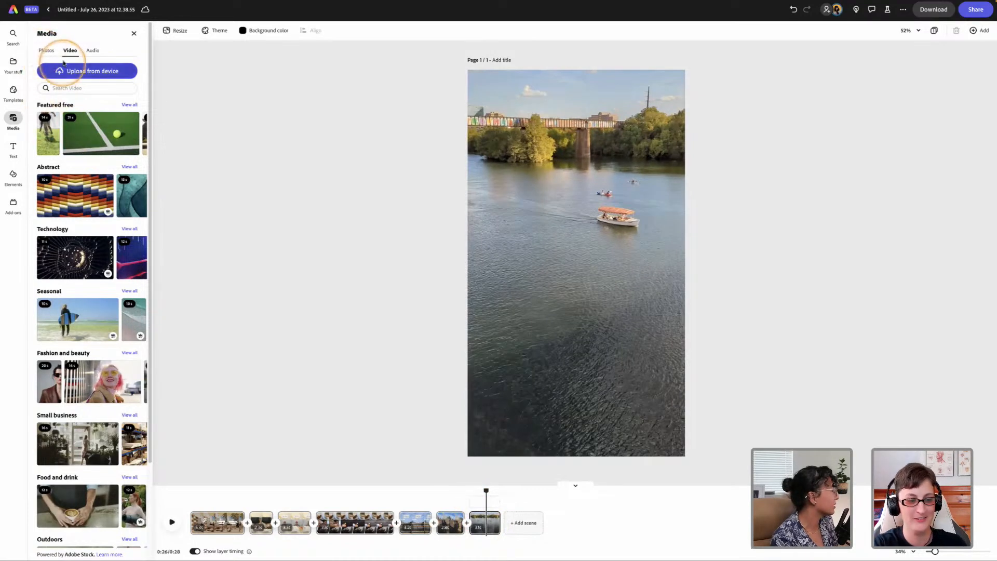
Scale the river boat video down and centre it on the page, leaving a border on all sides
{"action": "left_click", "coordinate": [522, 332]}
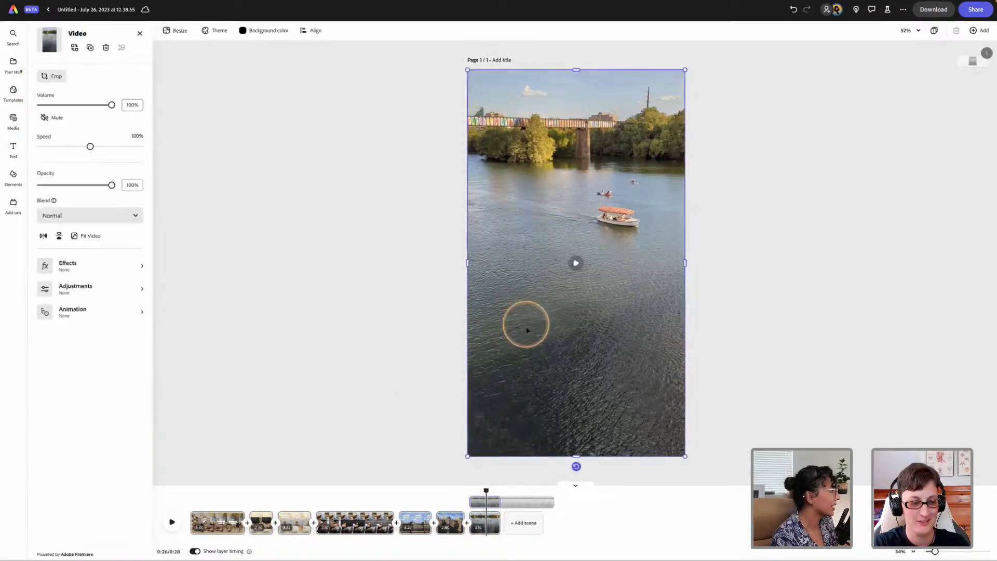
{"action": "left_click_drag", "start_coordinate": [684, 70], "coordinate": [671, 101]}
{"action": "left_click_drag", "start_coordinate": [630, 183], "coordinate": [641, 160]}
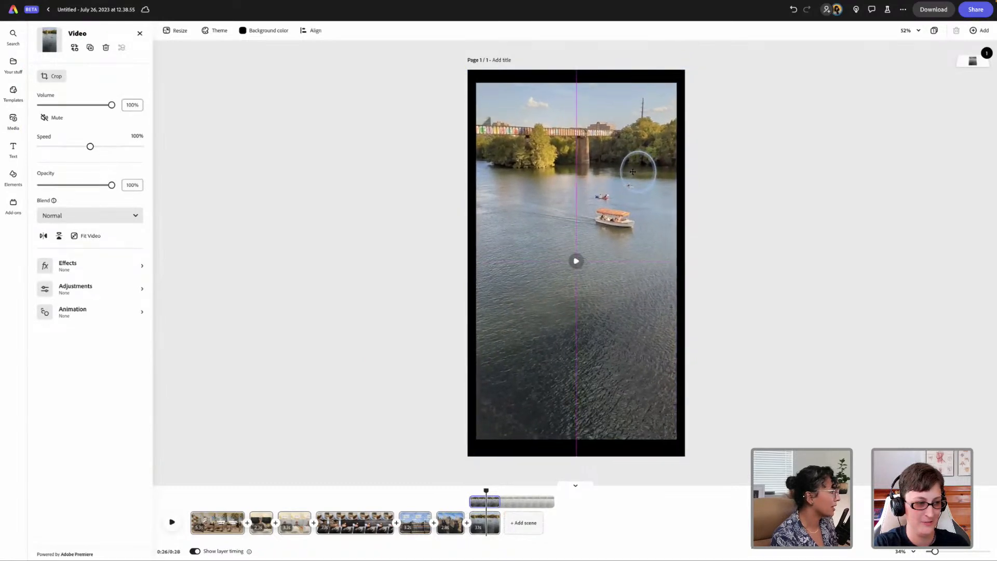
{"action": "left_click_drag", "start_coordinate": [675, 83], "coordinate": [667, 116]}
{"action": "left_click_drag", "start_coordinate": [638, 156], "coordinate": [647, 142]}
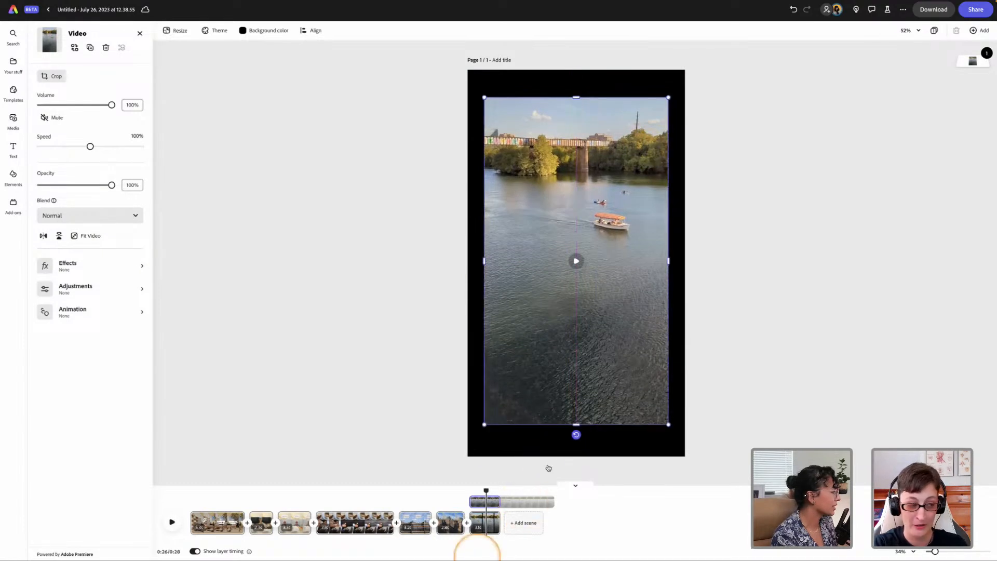
Search the background library for "tape" and clear the search
{"action": "left_click", "coordinate": [14, 176]}
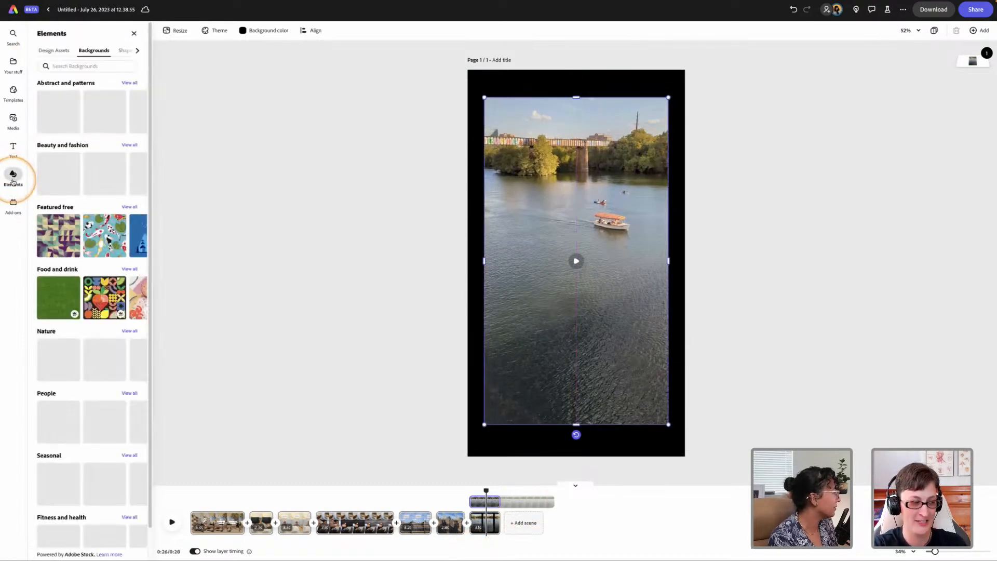
{"action": "left_click", "coordinate": [68, 64]}
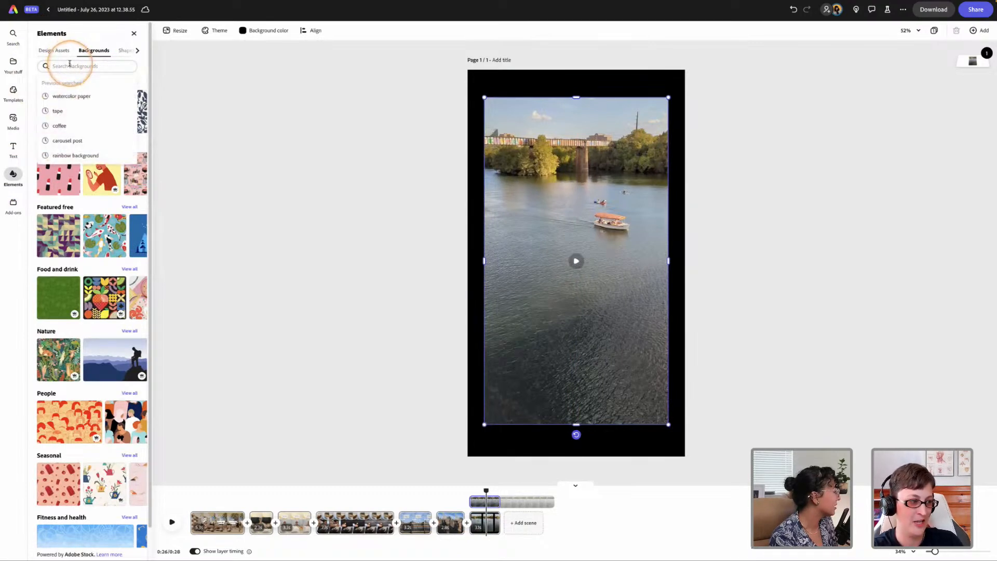
{"action": "left_click", "coordinate": [67, 111]}
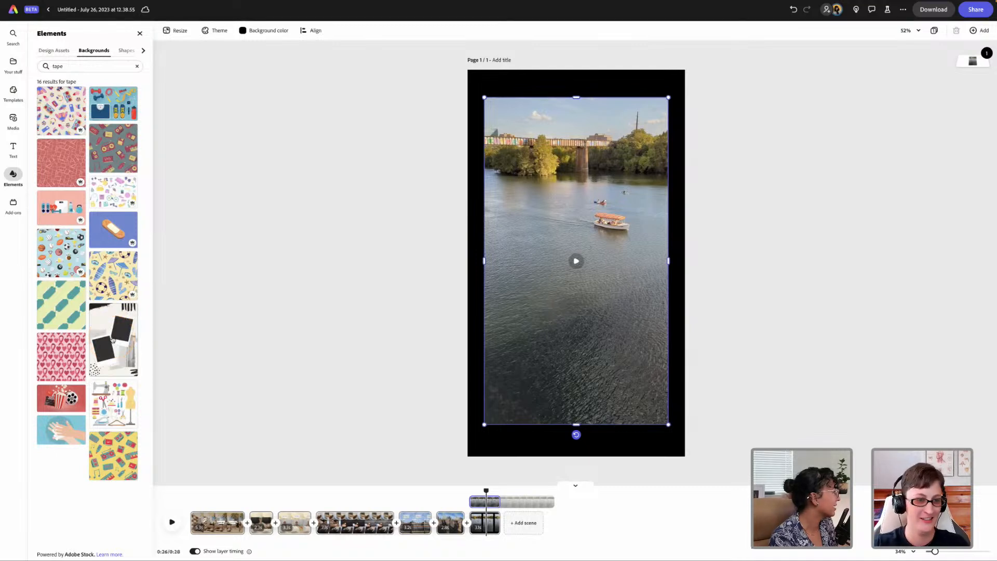
{"action": "left_click", "coordinate": [137, 66]}
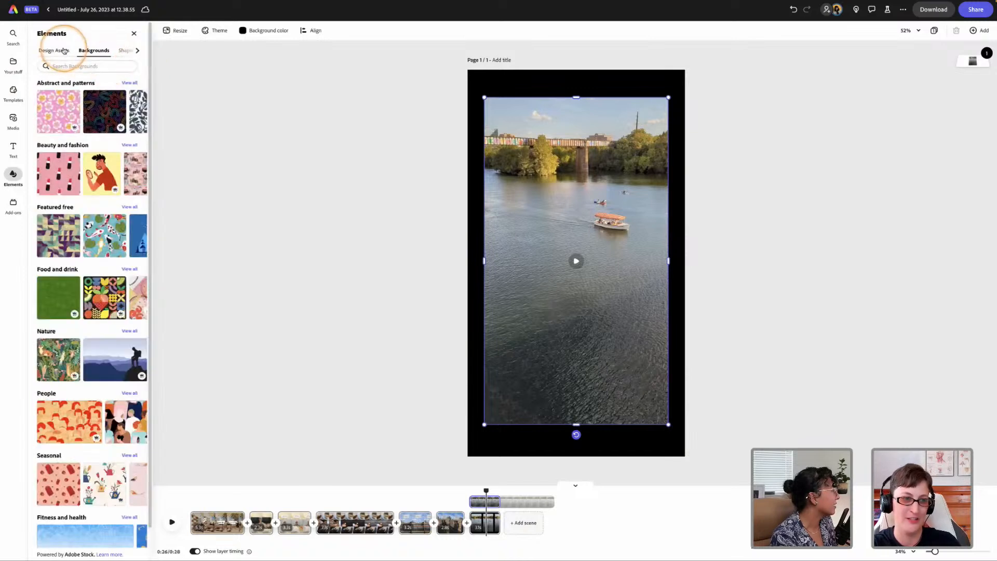
Add the cream background with black contour lines from Abstract and patterns behind the river boat video
{"action": "scroll", "coordinate": [113, 267], "scroll_direction": "down", "scroll_amount": 1}
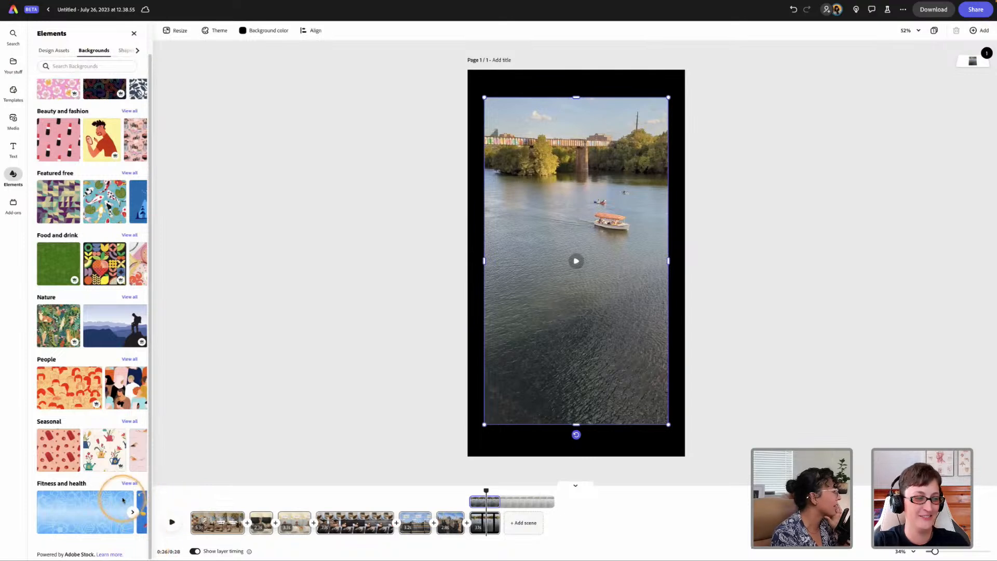
{"action": "scroll", "coordinate": [121, 486], "scroll_direction": "up", "scroll_amount": 1}
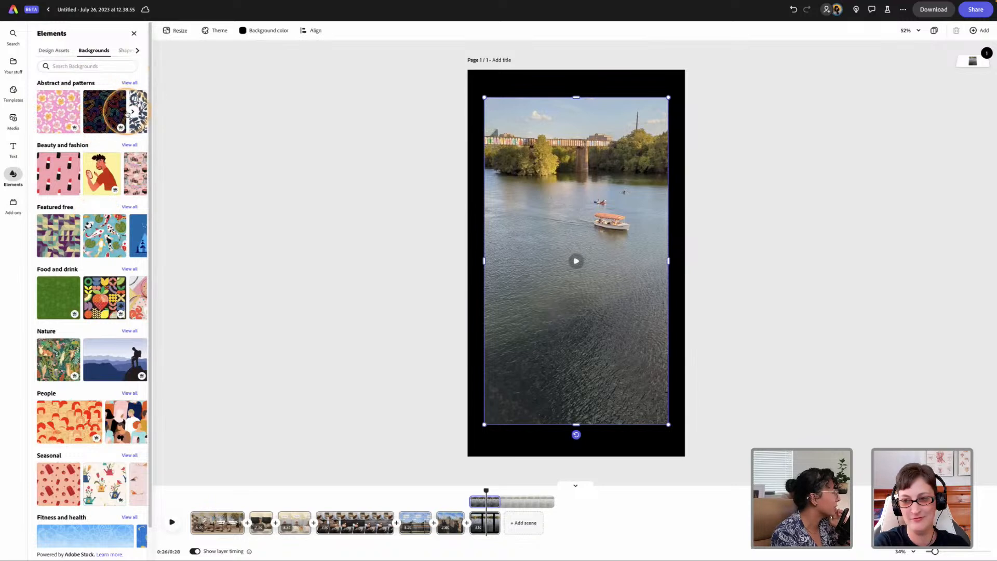
{"action": "left_click", "coordinate": [131, 83]}
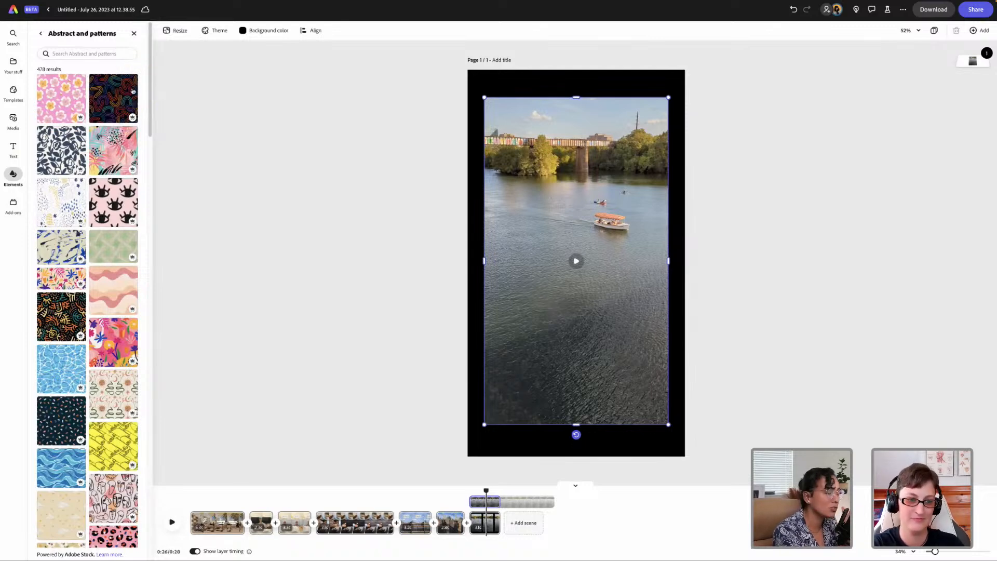
{"action": "scroll", "coordinate": [68, 221], "scroll_direction": "down", "scroll_amount": 1}
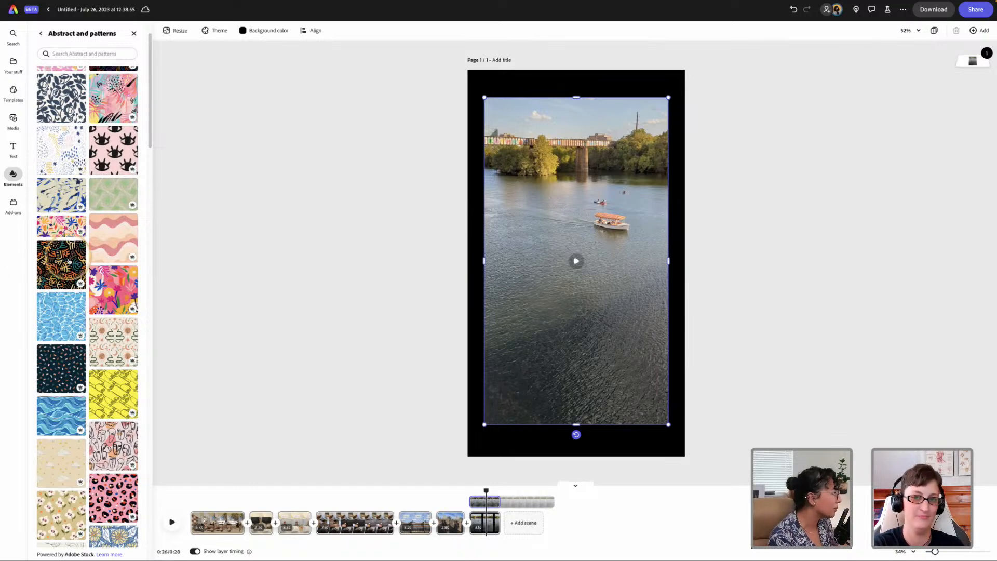
{"action": "scroll", "coordinate": [90, 273], "scroll_direction": "down", "scroll_amount": 3}
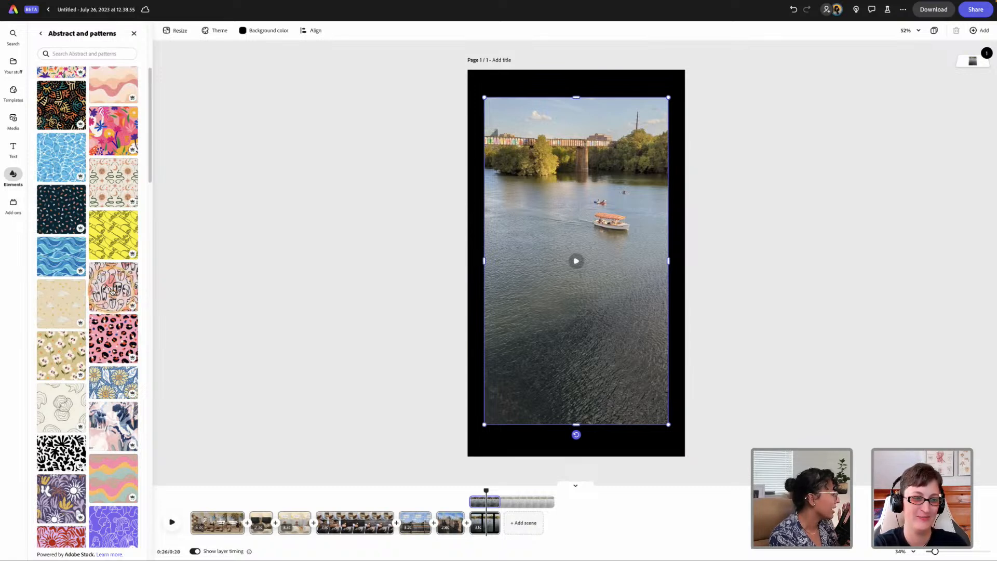
{"action": "left_click", "coordinate": [55, 410]}
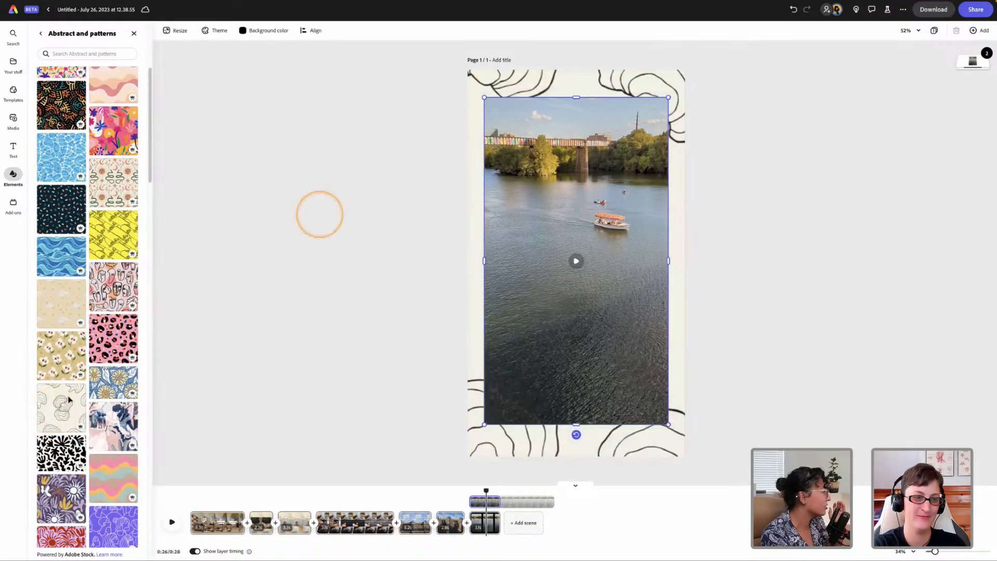
{"action": "left_click", "coordinate": [689, 70]}
{"action": "left_click", "coordinate": [747, 115]}
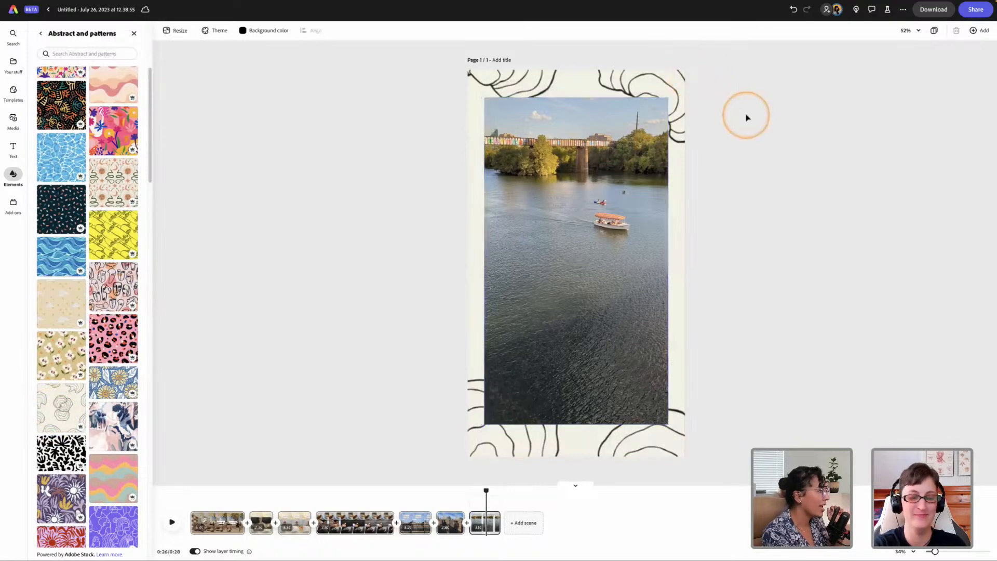
Play back the river boat scene from its start to review the video against its new background
{"action": "left_click", "coordinate": [657, 139]}
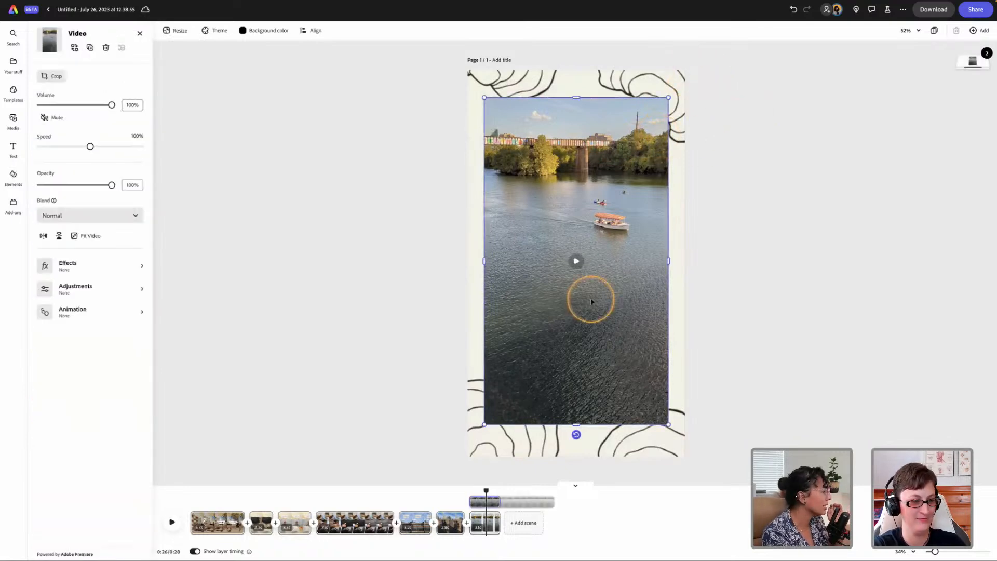
{"action": "left_click_drag", "start_coordinate": [486, 490], "coordinate": [477, 489]}
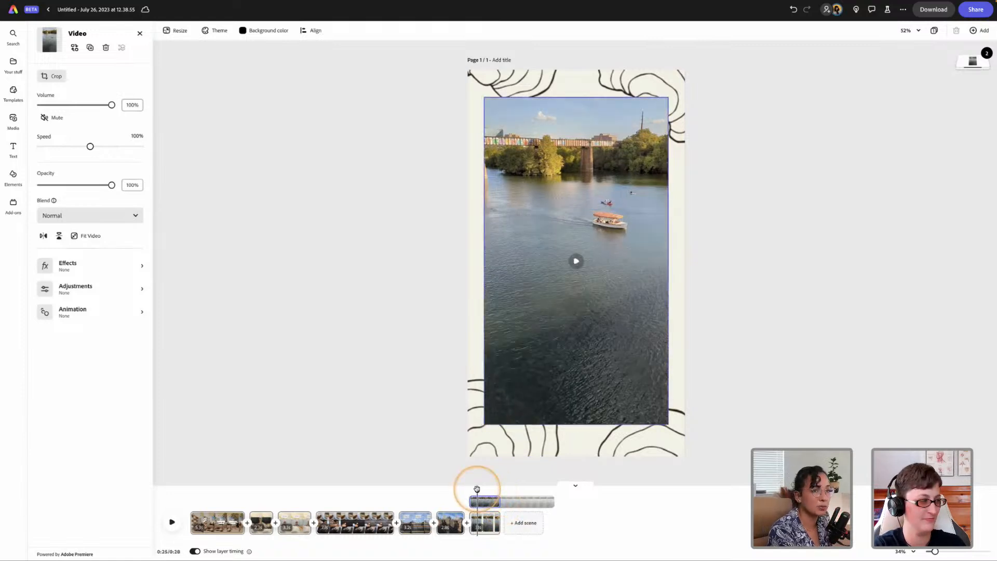
{"action": "key", "text": "space"}
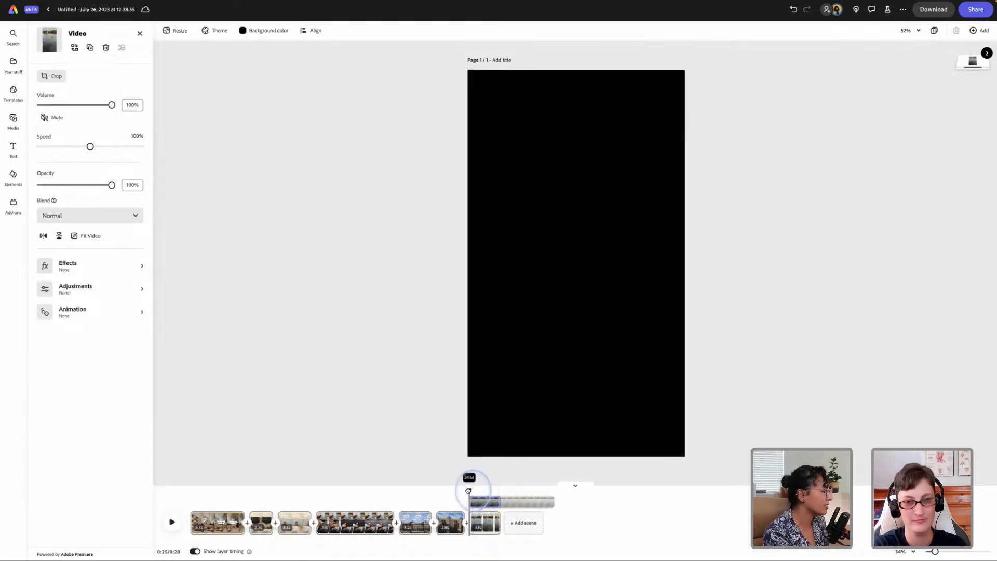
{"action": "key", "text": "space"}
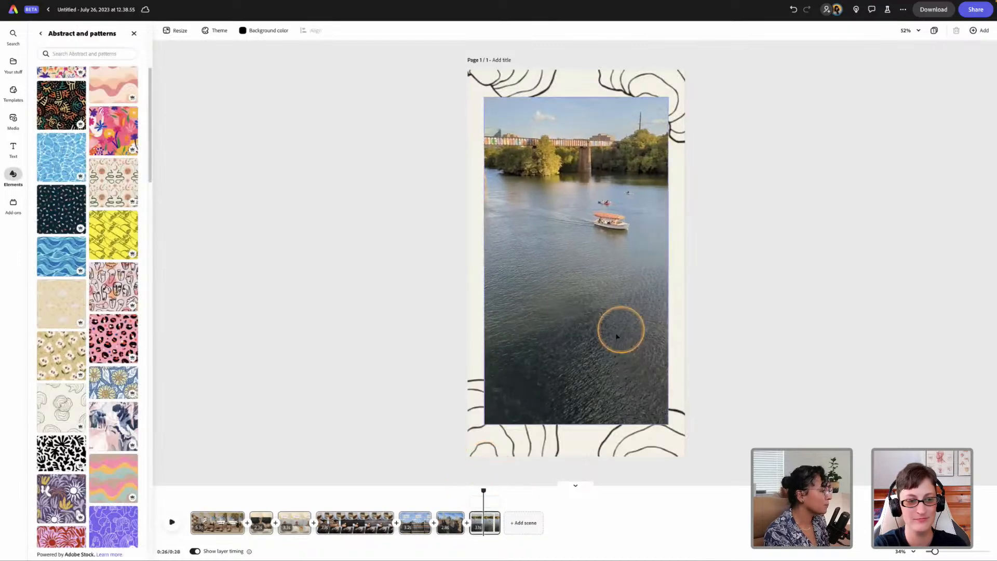
{"action": "left_click", "coordinate": [622, 331]}
{"action": "left_click_drag", "start_coordinate": [483, 491], "coordinate": [472, 491]}
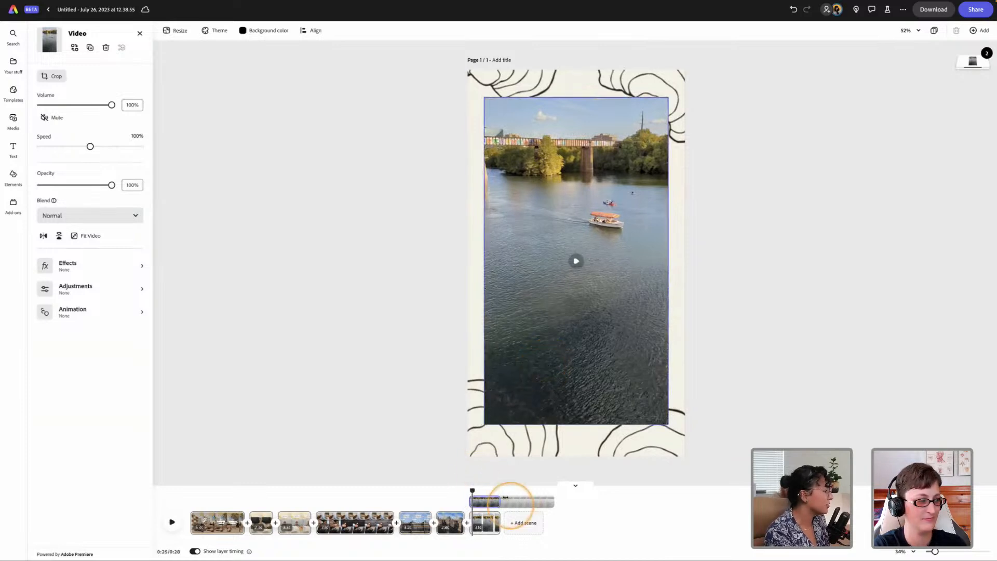
Switch from the background patterns to the Elements category of the design assets
{"action": "left_click", "coordinate": [13, 176]}
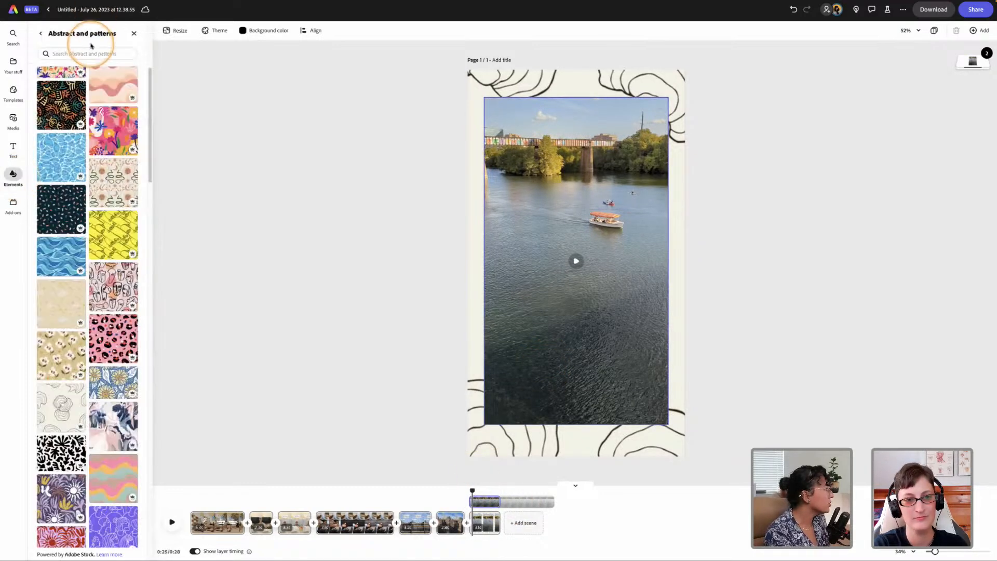
{"action": "left_click", "coordinate": [41, 33]}
{"action": "left_click", "coordinate": [59, 53]}
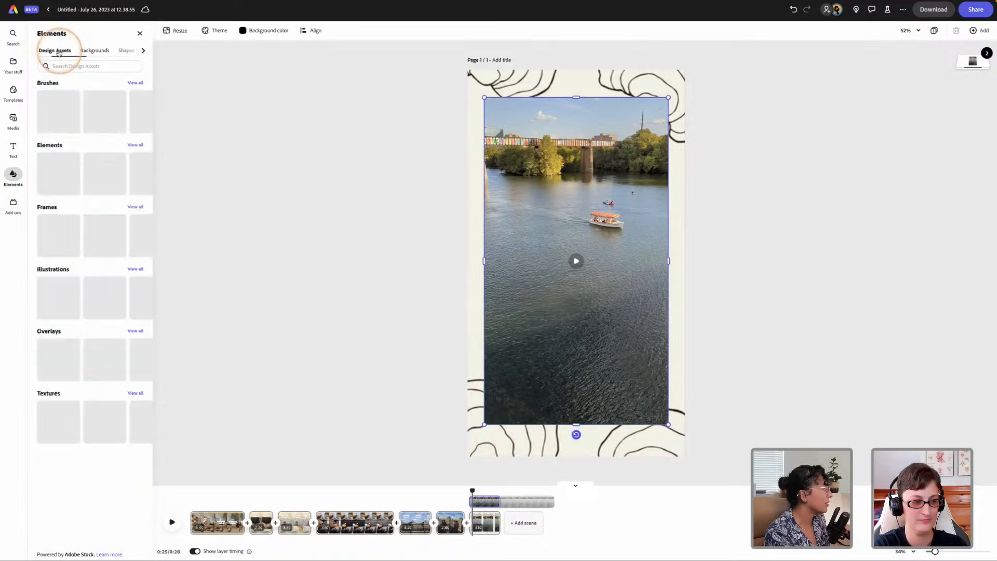
{"action": "left_click", "coordinate": [152, 167]}
{"action": "left_click", "coordinate": [136, 146]}
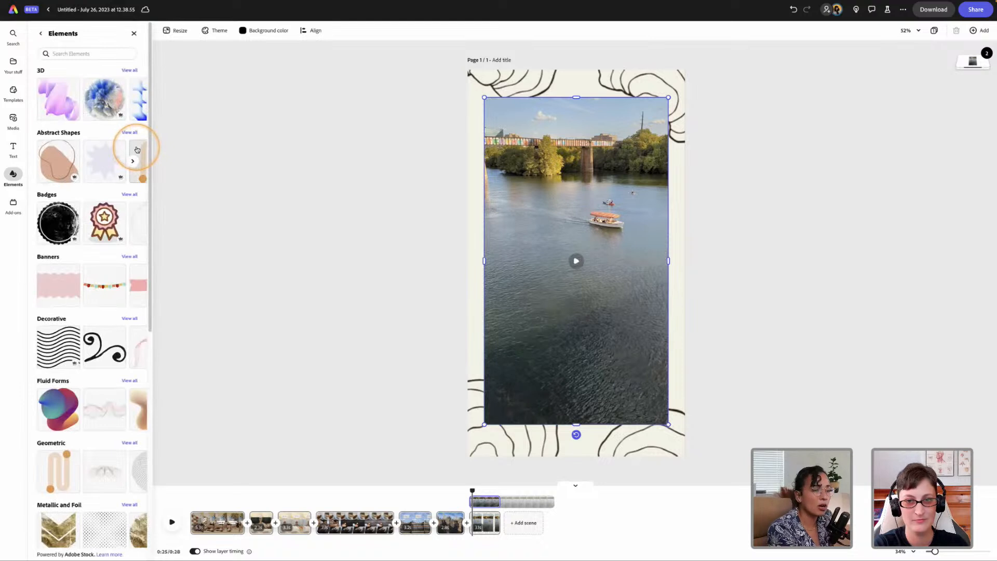
{"action": "left_click", "coordinate": [136, 149]}
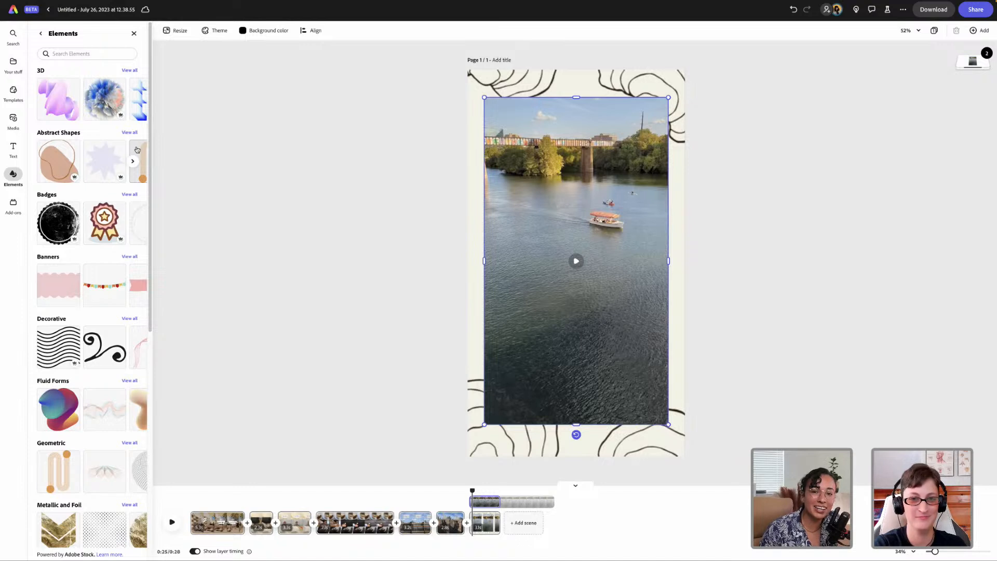
{"action": "left_click", "coordinate": [135, 148]}
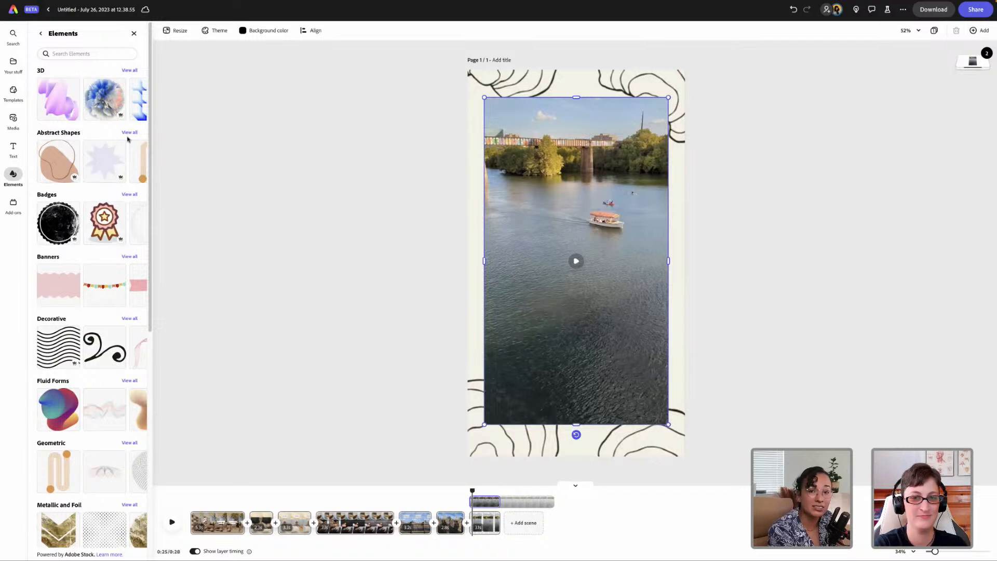
{"action": "left_click", "coordinate": [113, 157]}
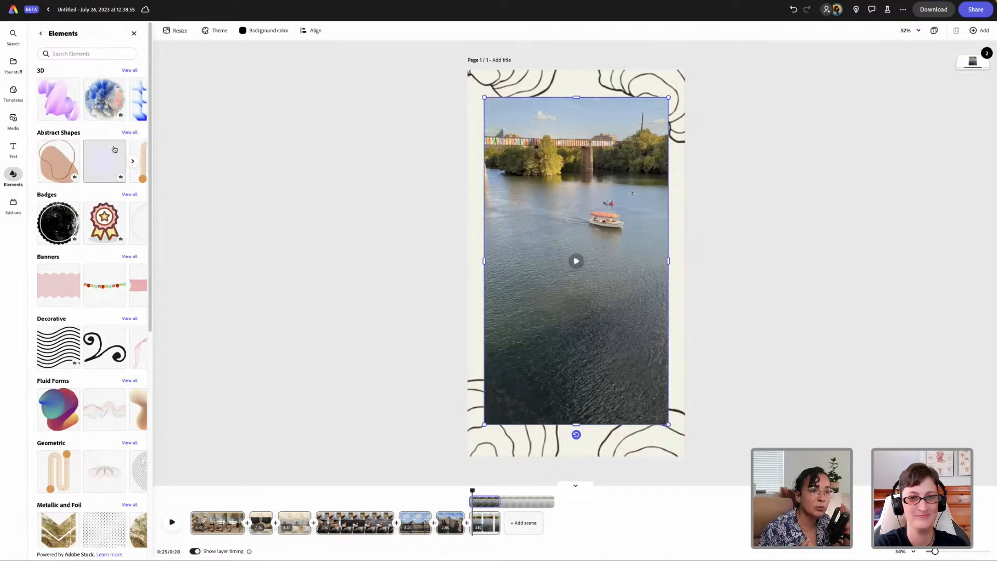
{"action": "left_click", "coordinate": [114, 149]}
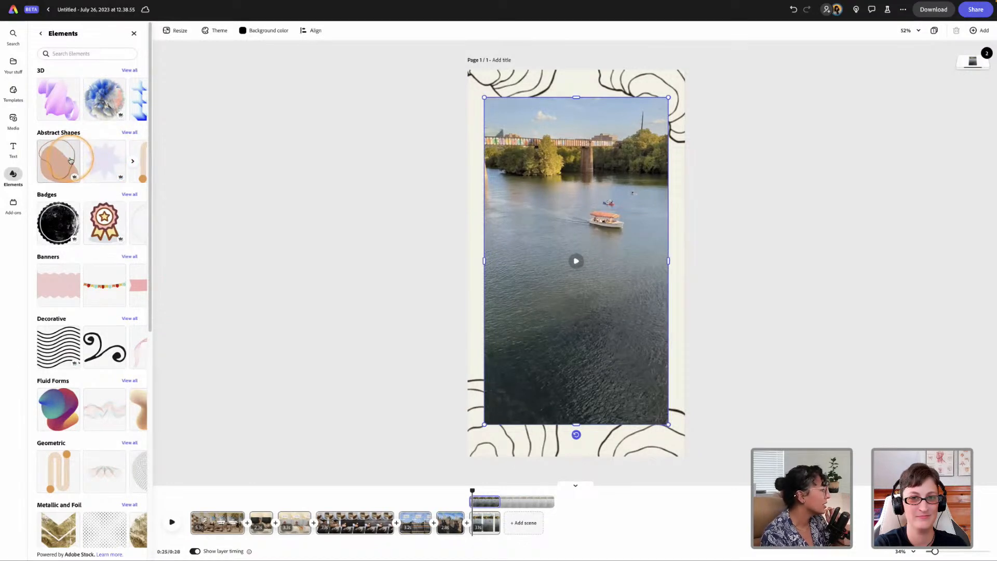
Search the elements for "tape" and place the black tape strip diagonally over the river boat video's upper right corner
{"action": "left_click", "coordinate": [75, 54]}
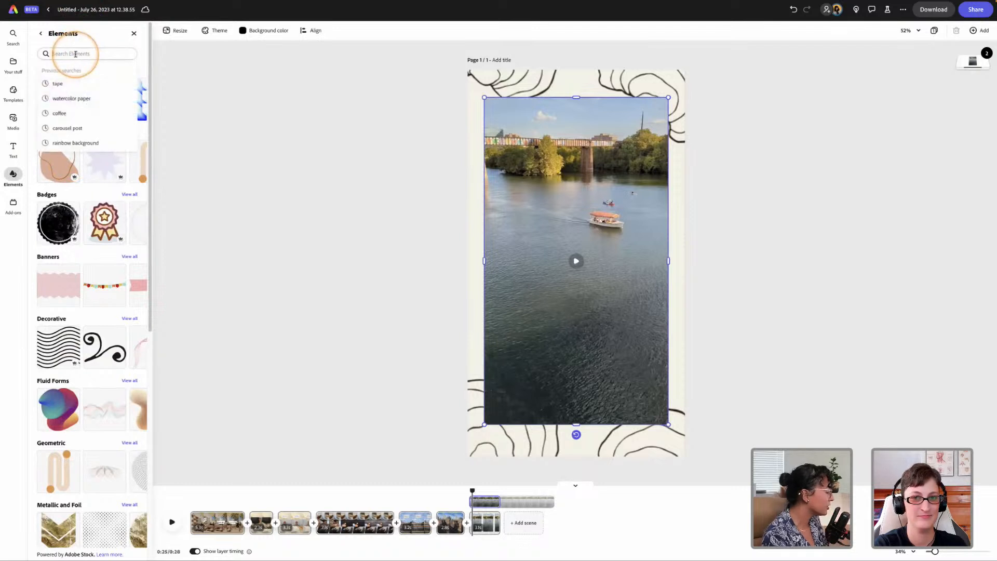
{"action": "type", "text": "tape"}
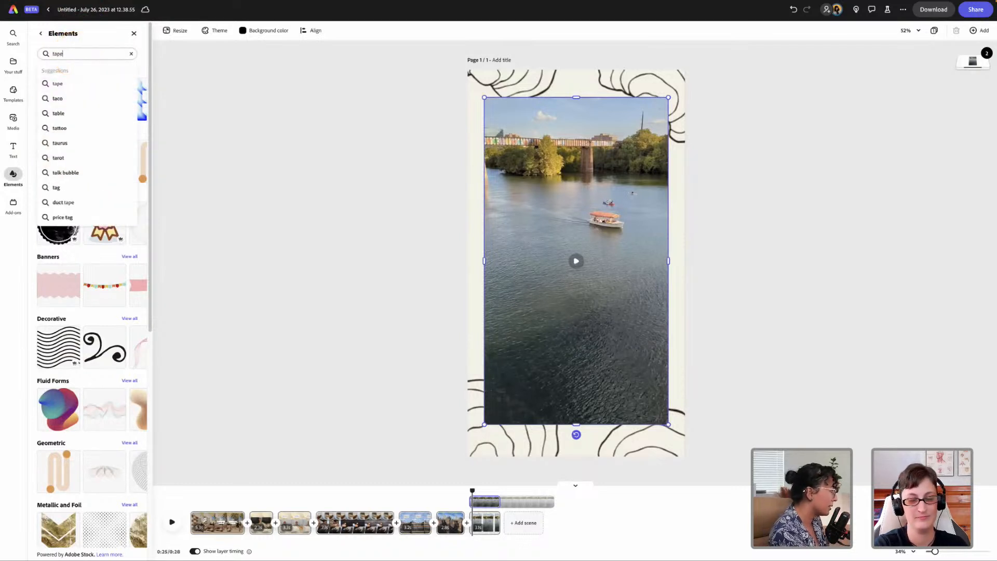
{"action": "left_click", "coordinate": [72, 83]}
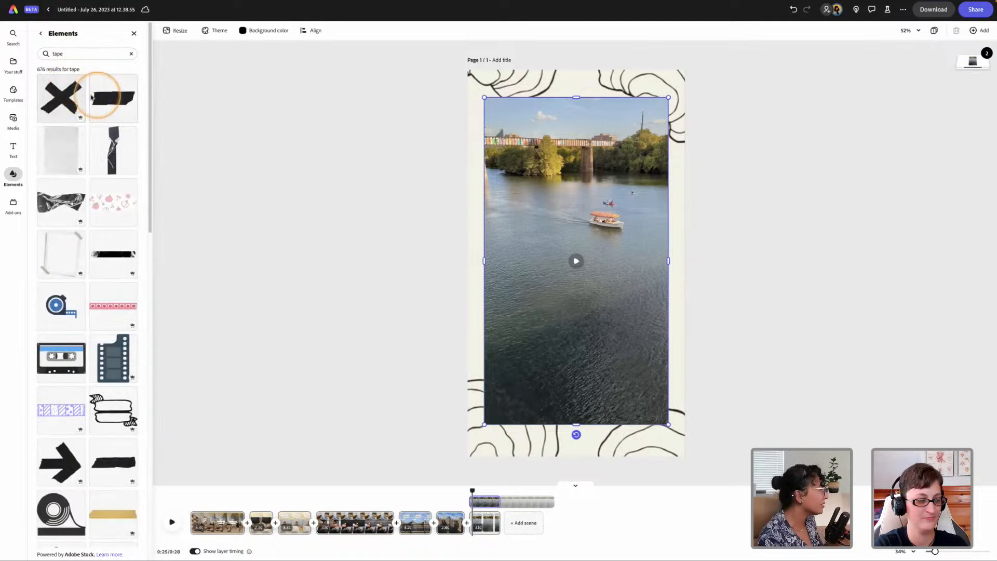
{"action": "left_click", "coordinate": [115, 96]}
{"action": "left_click_drag", "start_coordinate": [116, 96], "coordinate": [654, 108]}
{"action": "left_click", "coordinate": [740, 117]}
Play back the river boat scene with its tape strip, and move the playhead back to the "Come Along" scene
{"action": "left_click_drag", "start_coordinate": [476, 493], "coordinate": [437, 497]}
{"action": "key", "text": "space"}
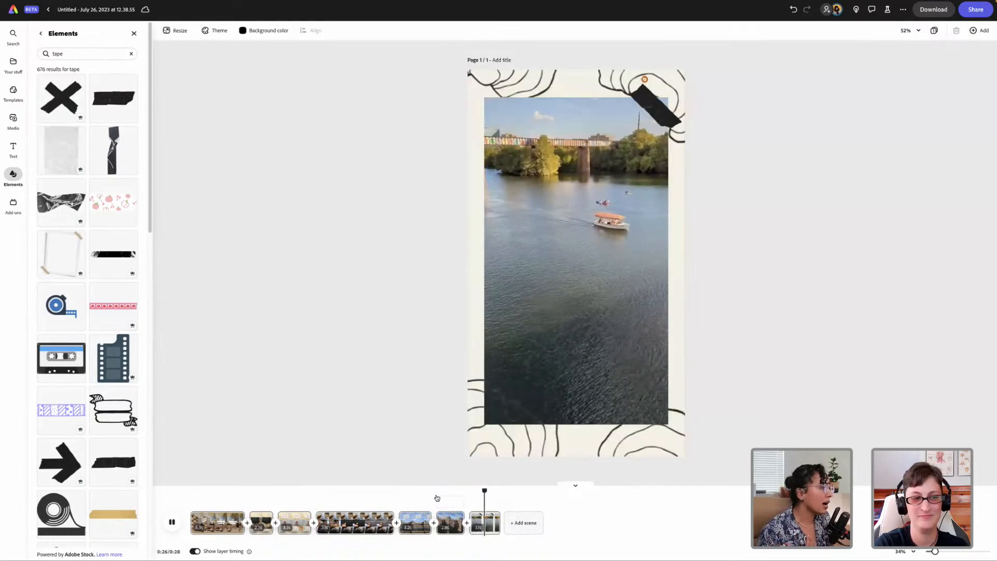
{"action": "left_click", "coordinate": [499, 489]}
{"action": "left_click_drag", "start_coordinate": [499, 490], "coordinate": [469, 494]}
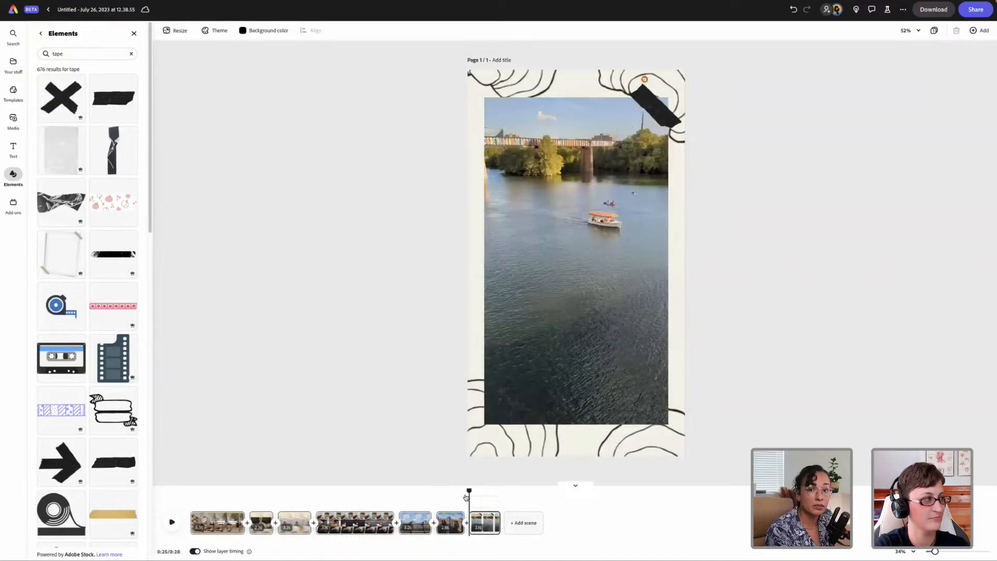
{"action": "left_click_drag", "start_coordinate": [469, 492], "coordinate": [290, 490]}
{"action": "right_click", "coordinate": [200, 502]}
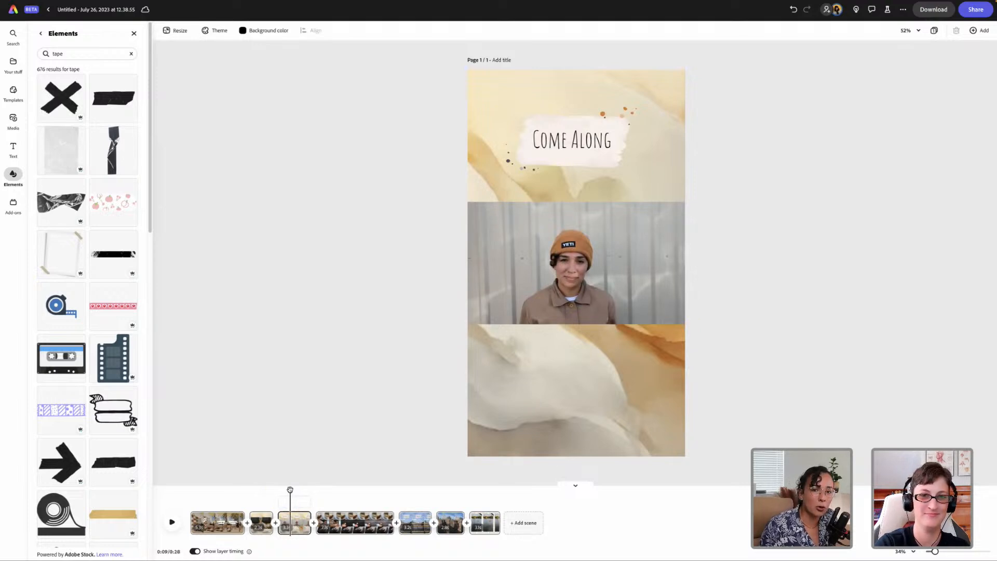
Play back the video from the "Come Along" scene to its end, return to the design asset results, and replay the closing scenes
{"action": "key", "text": "space"}
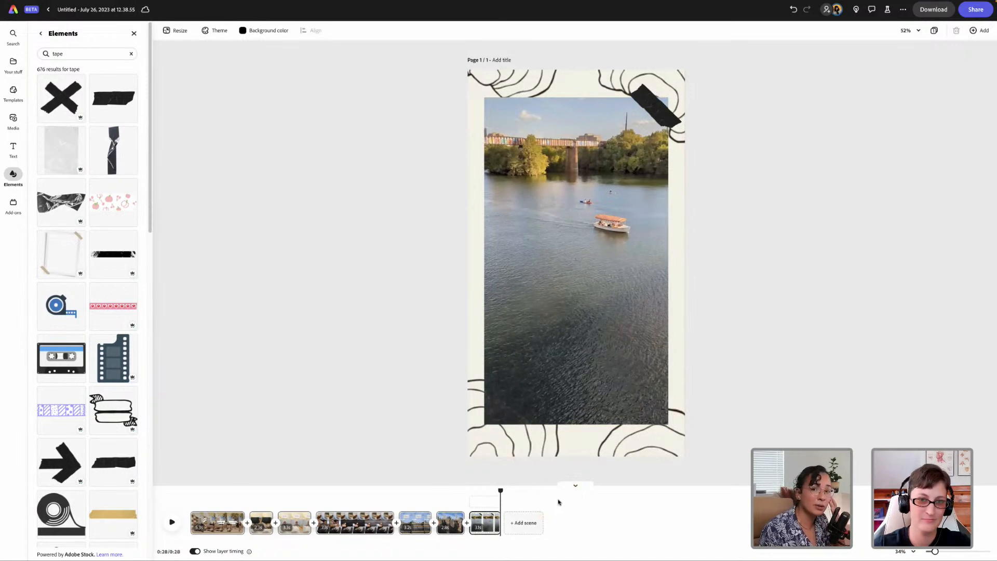
{"action": "left_click", "coordinate": [652, 99]}
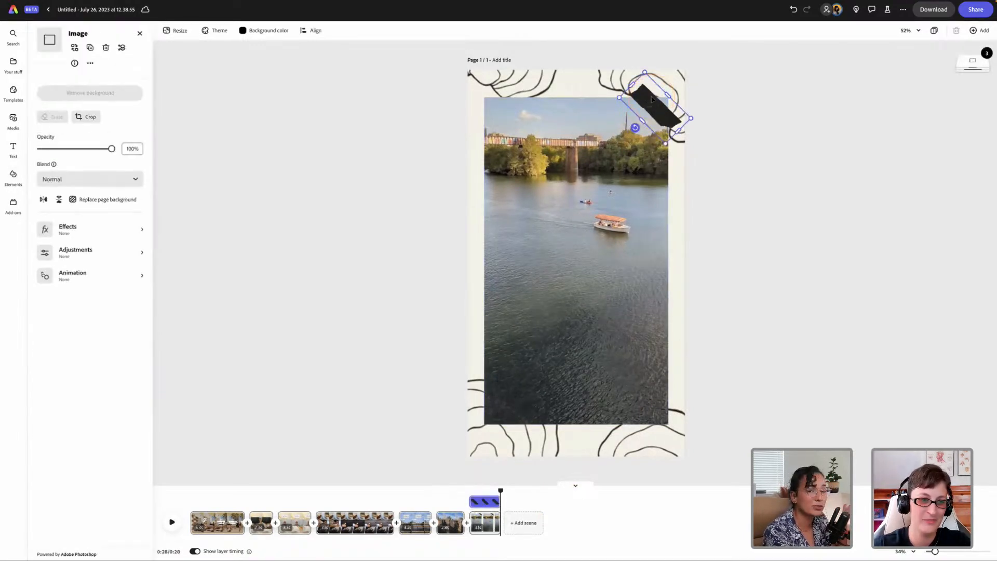
{"action": "left_click", "coordinate": [704, 107]}
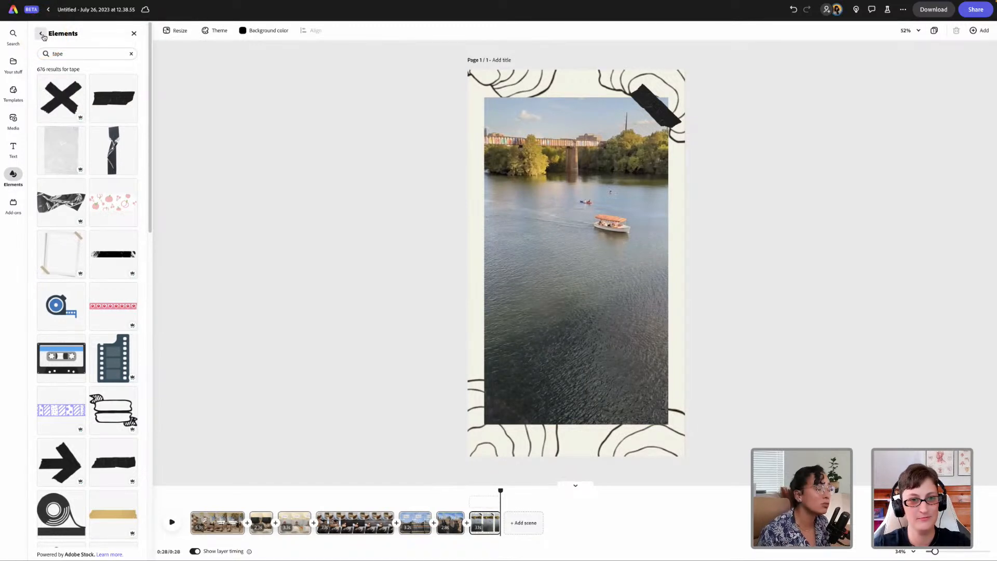
{"action": "left_click", "coordinate": [43, 34]}
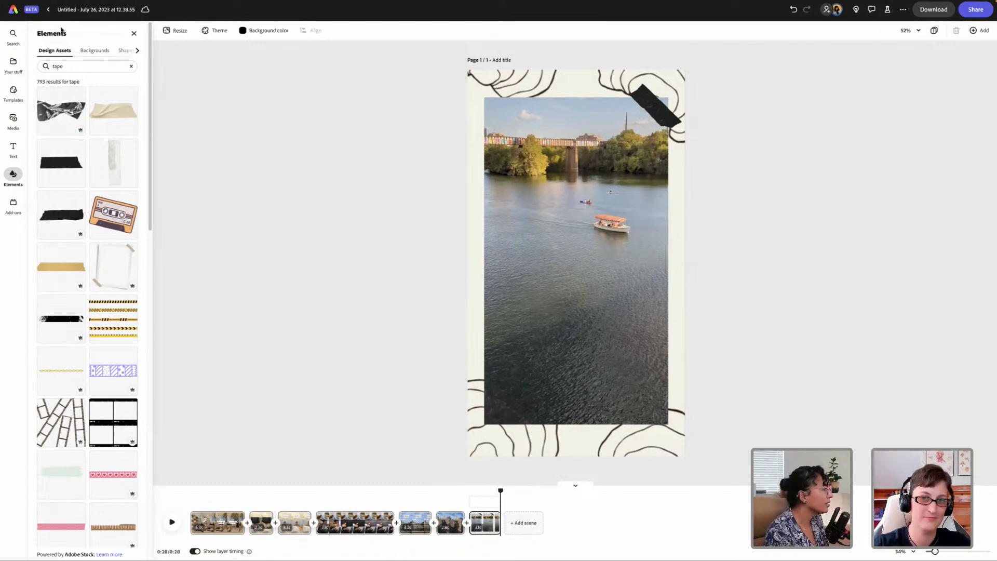
{"action": "left_click_drag", "start_coordinate": [500, 490], "coordinate": [430, 490]}
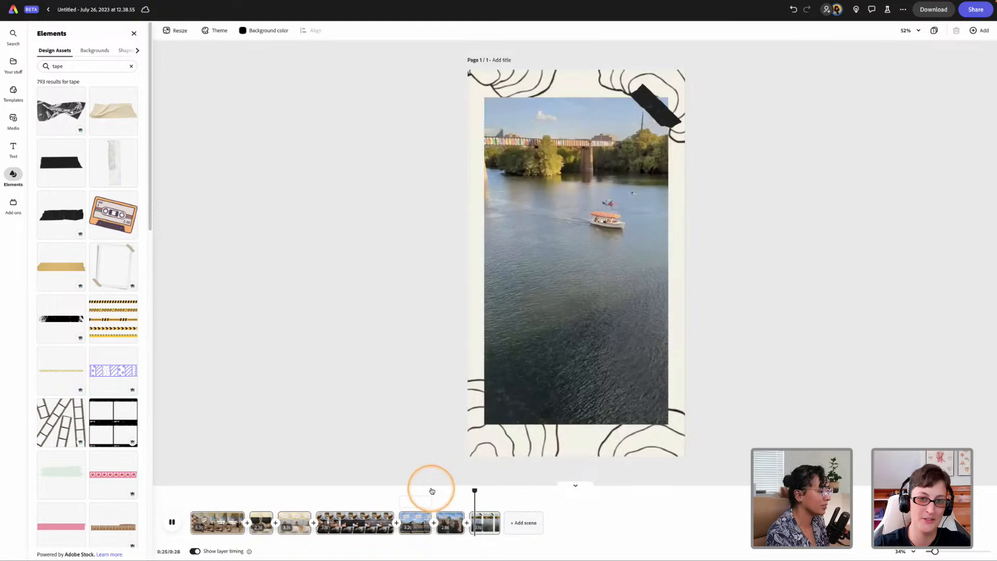
Add a new scene after the river boat scene and start uploading a video from the device for it
{"action": "left_click", "coordinate": [526, 524]}
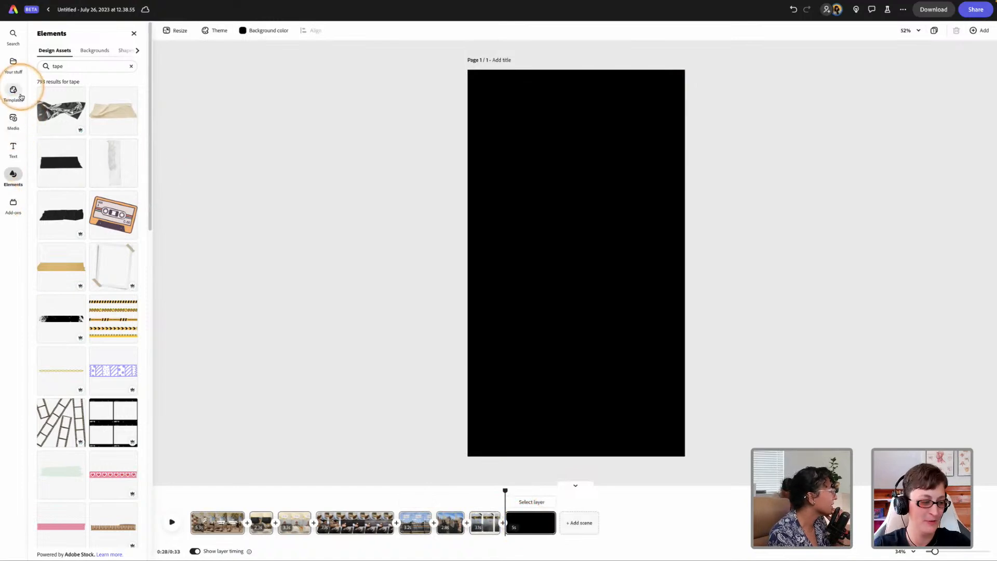
{"action": "left_click", "coordinate": [13, 119]}
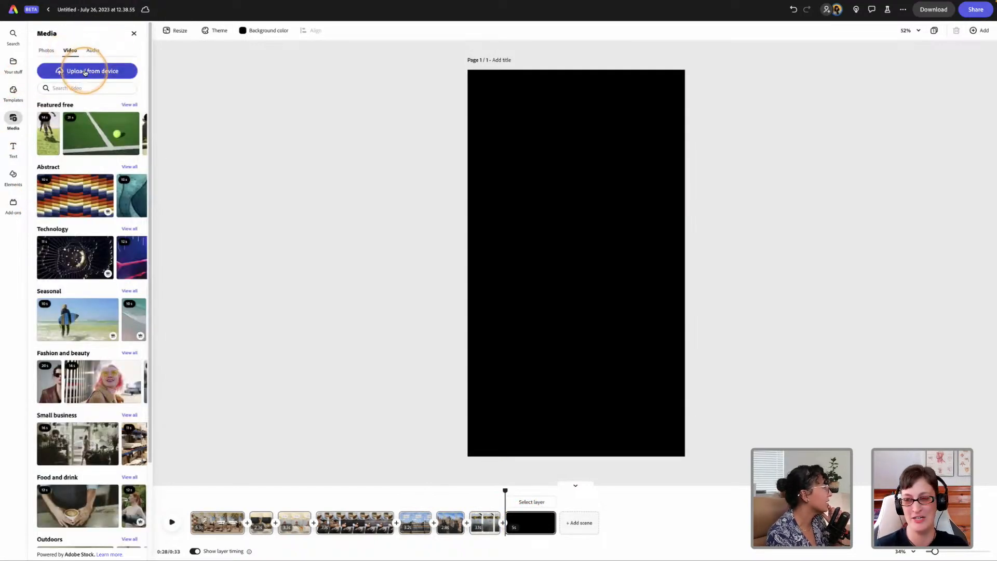
{"action": "left_click", "coordinate": [85, 72]}
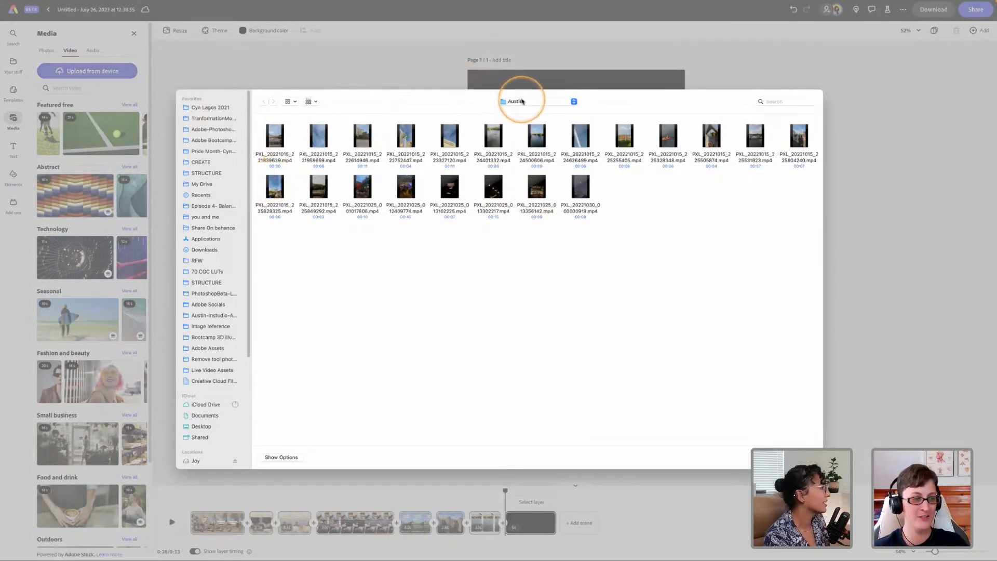
Preview the river bridge clip PXL_20221015_225531923.mp4 in the Austin folder
{"action": "left_click", "coordinate": [522, 101]}
{"action": "left_click", "coordinate": [485, 101]}
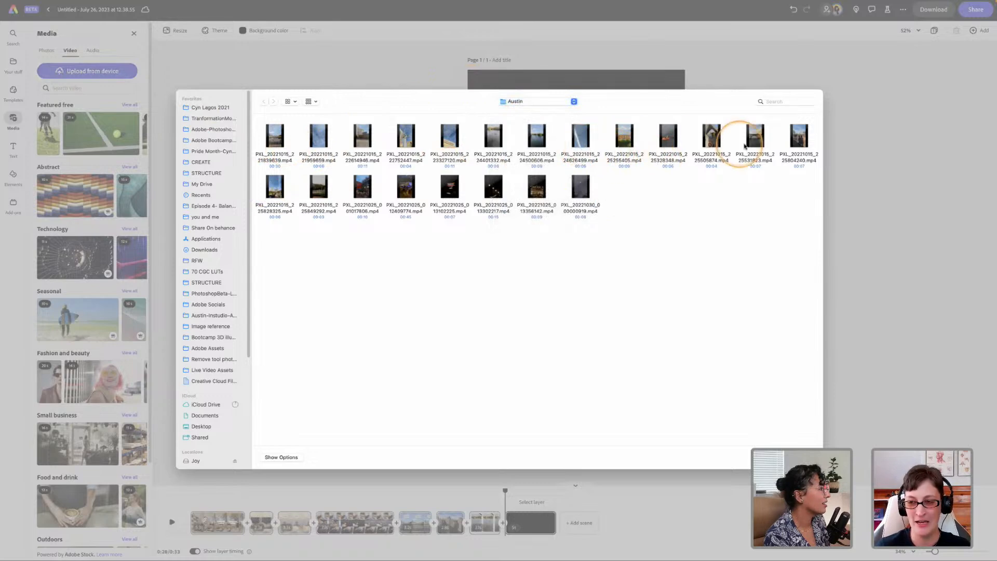
{"action": "left_click", "coordinate": [786, 150]}
{"action": "left_click", "coordinate": [755, 143]}
{"action": "key", "text": "space"}
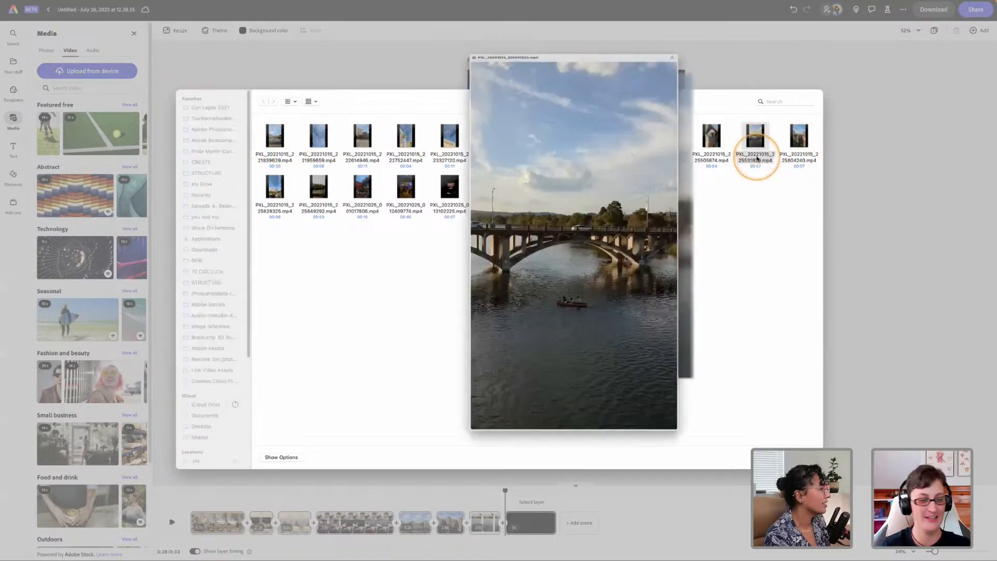
{"action": "key", "text": "space"}
Preview the city skyline clip PXL_20221015_225828325.mp4 in the Austin folder and upload it into the new scene
{"action": "left_click", "coordinate": [319, 138]}
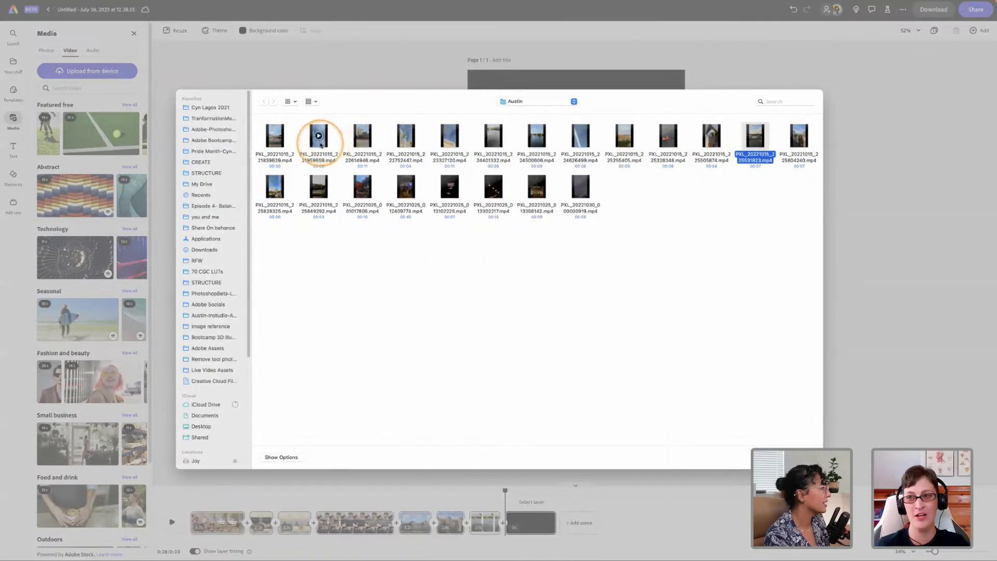
{"action": "left_click", "coordinate": [373, 150]}
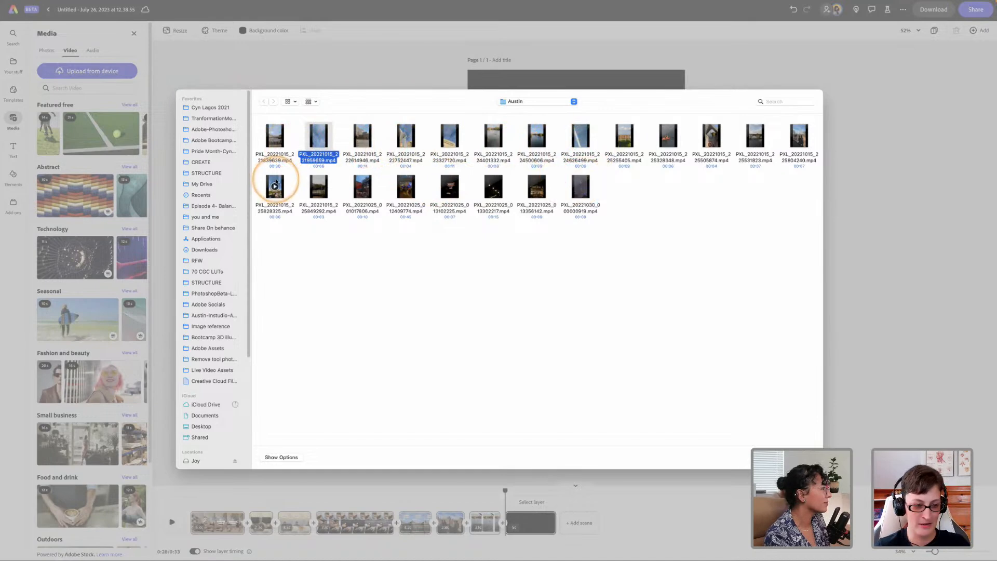
{"action": "left_click", "coordinate": [273, 182]}
{"action": "key", "text": "space"}
{"action": "key", "text": "space"}
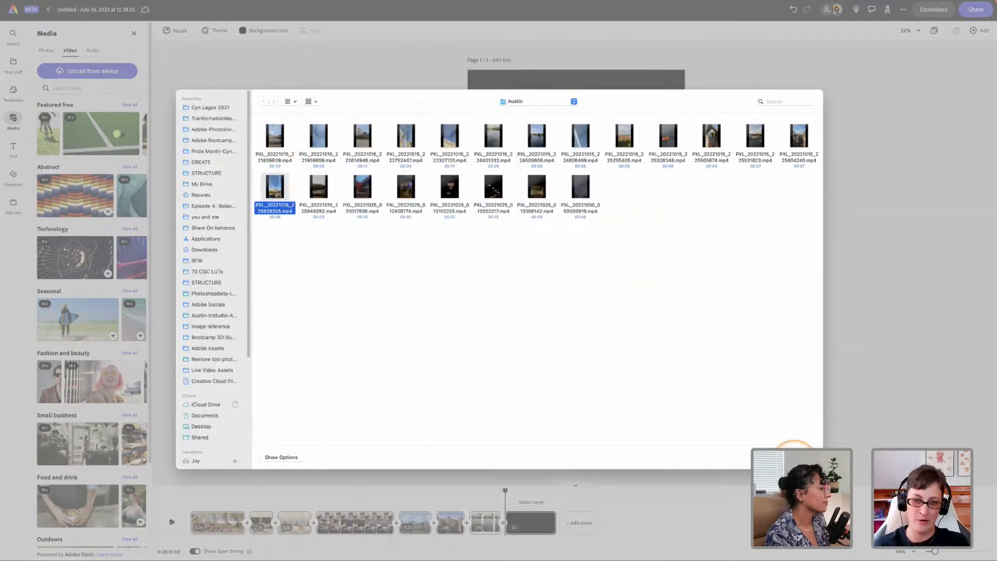
{"action": "left_click", "coordinate": [803, 458]}
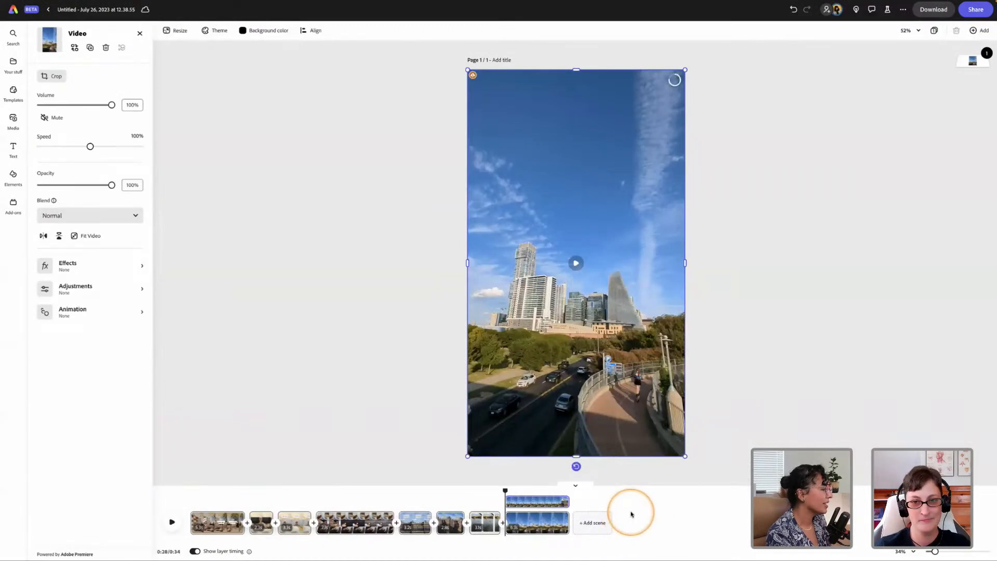
Trim the end of the skyline clip to shorten the whole video to 31 seconds, and start playing the scene
{"action": "mouse_move", "coordinate": [507, 488]}
{"action": "left_mouse_down"}
{"action": "mouse_move", "coordinate": [522, 491]}
{"action": "mouse_move", "coordinate": [507, 491]}
{"action": "left_mouse_up"}
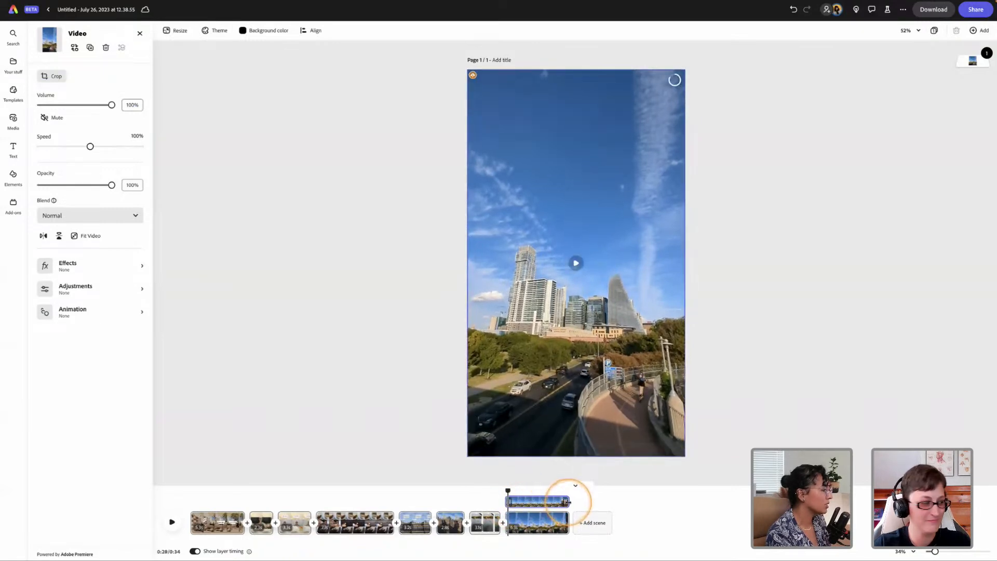
{"action": "left_click_drag", "start_coordinate": [568, 502], "coordinate": [506, 487]}
{"action": "key", "text": "space"}
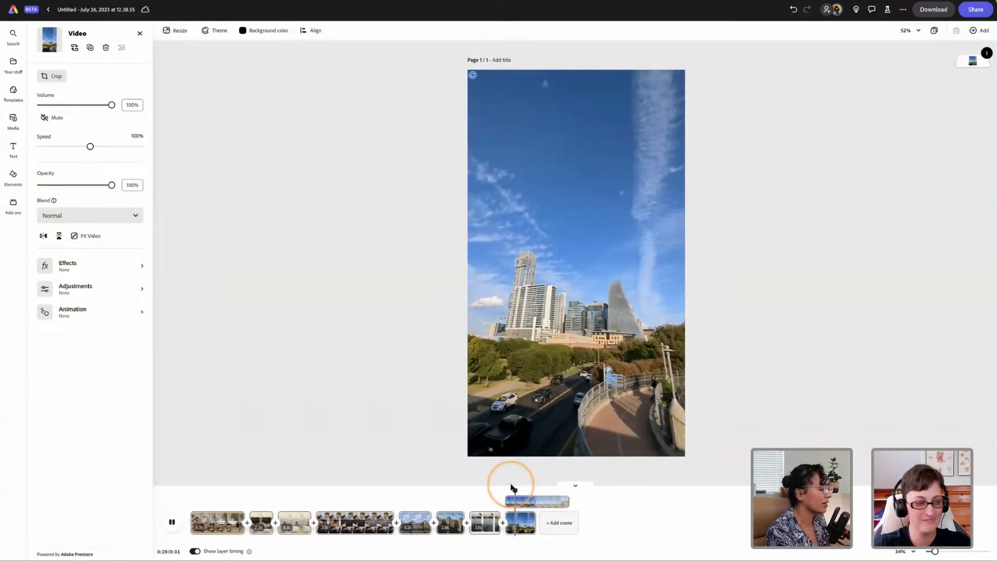
Scrub back to the start of the trimmed skyline scene and replay it to check its motion
{"action": "left_click", "coordinate": [529, 490]}
{"action": "left_click_drag", "start_coordinate": [529, 490], "coordinate": [511, 488]}
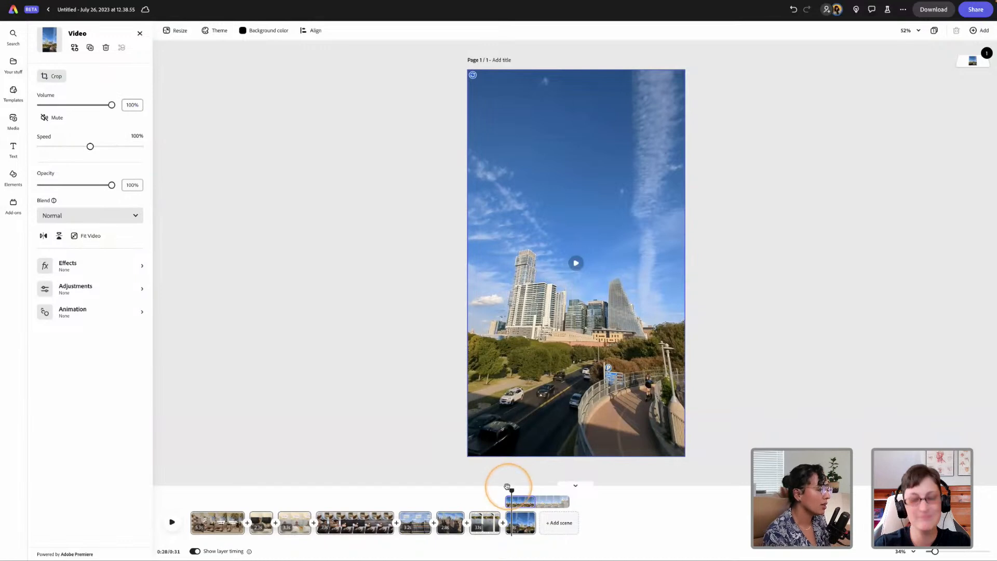
{"action": "left_click_drag", "start_coordinate": [508, 487], "coordinate": [510, 488]}
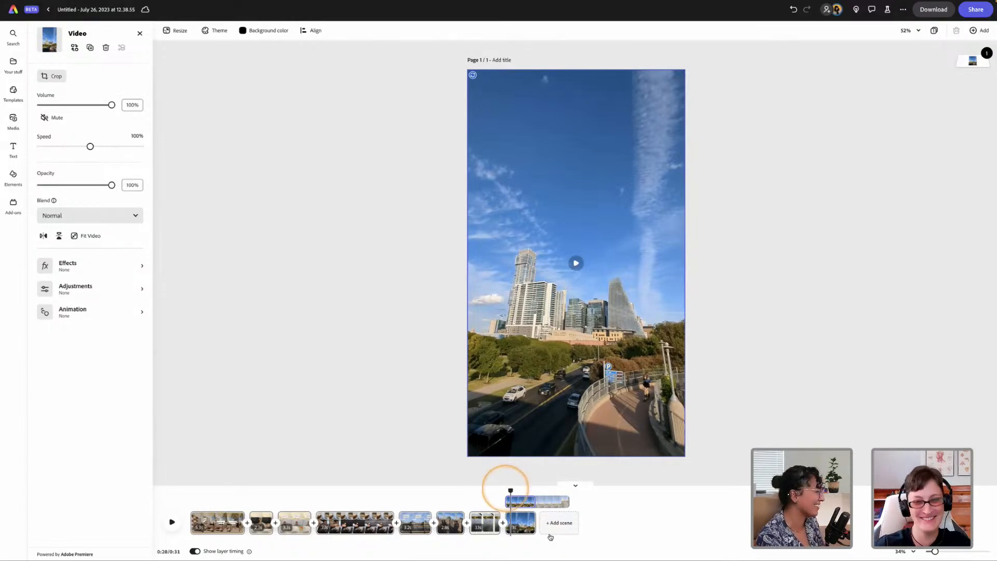
{"action": "left_click_drag", "start_coordinate": [510, 489], "coordinate": [507, 489]}
{"action": "key", "text": "space"}
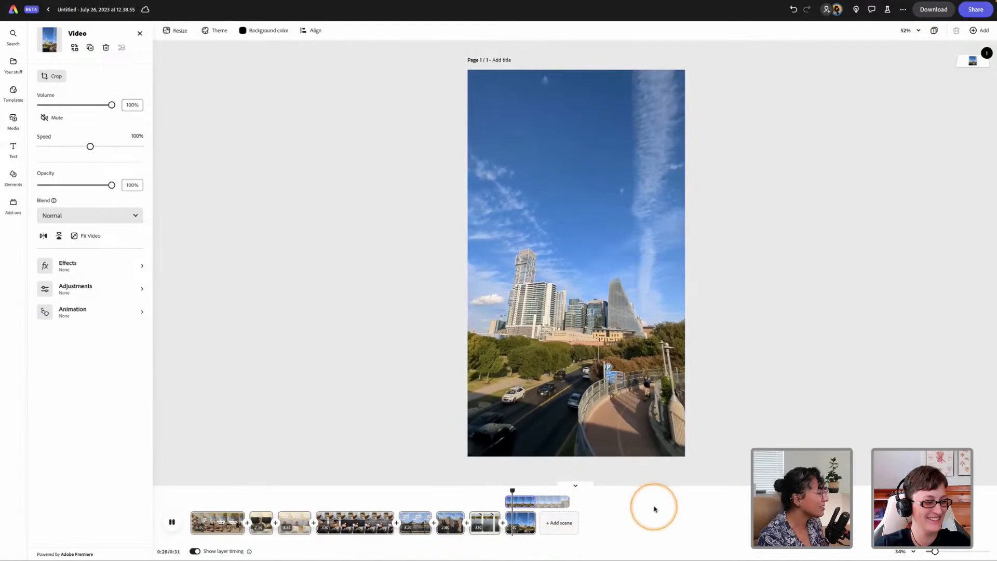
{"action": "key", "text": "space"}
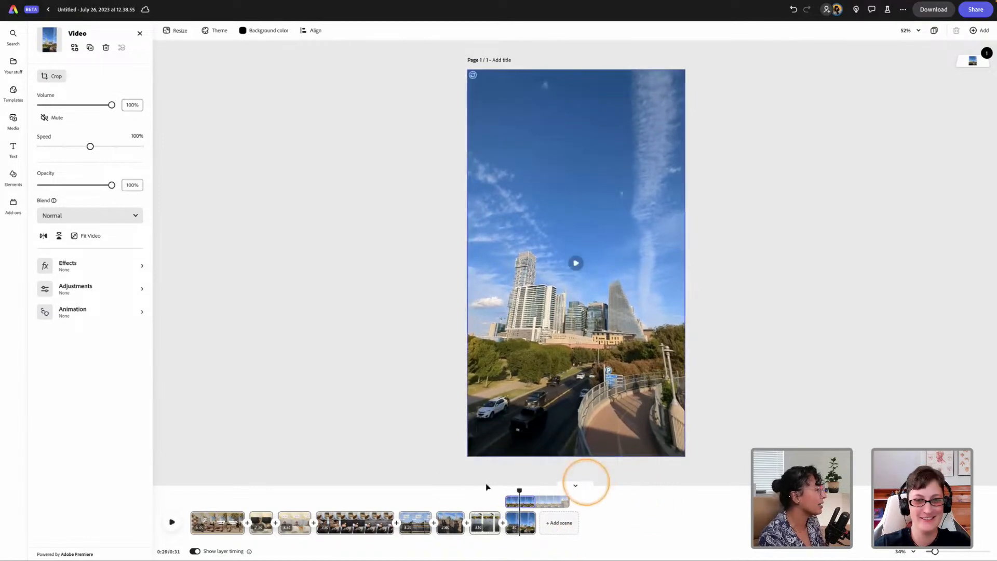
{"action": "left_click", "coordinate": [14, 175]}
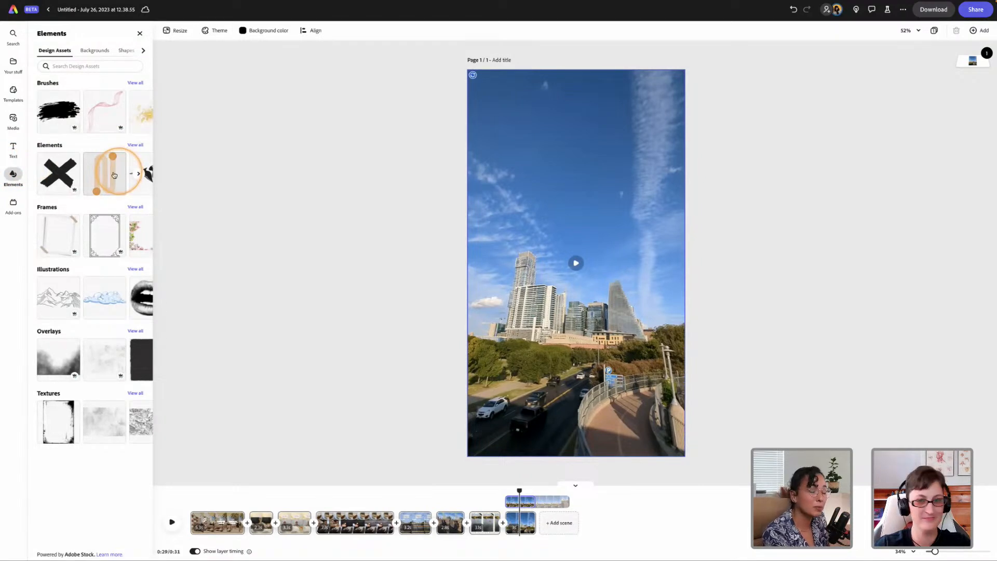
{"action": "left_click", "coordinate": [126, 51]}
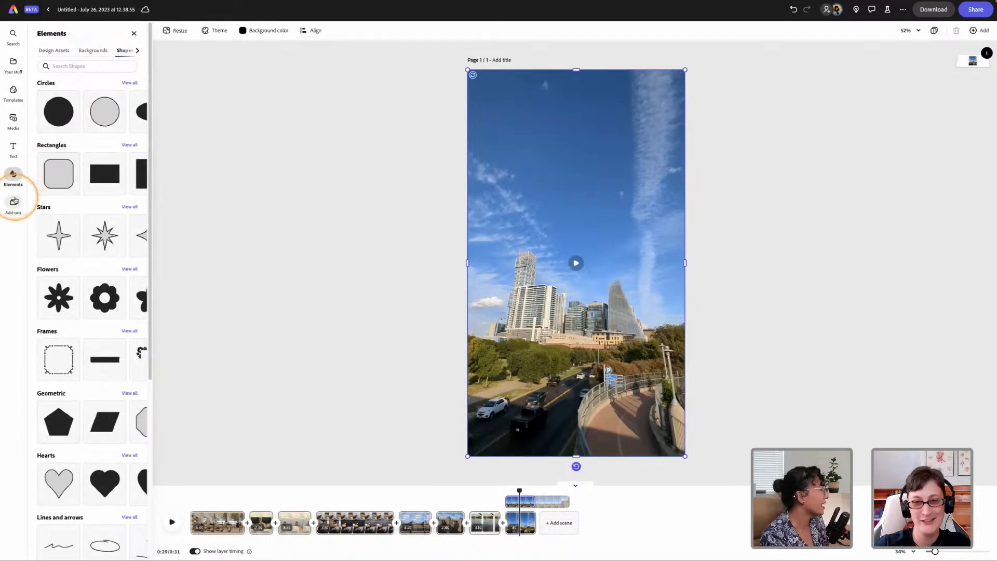
{"action": "left_click", "coordinate": [95, 51]}
{"action": "left_click", "coordinate": [60, 51]}
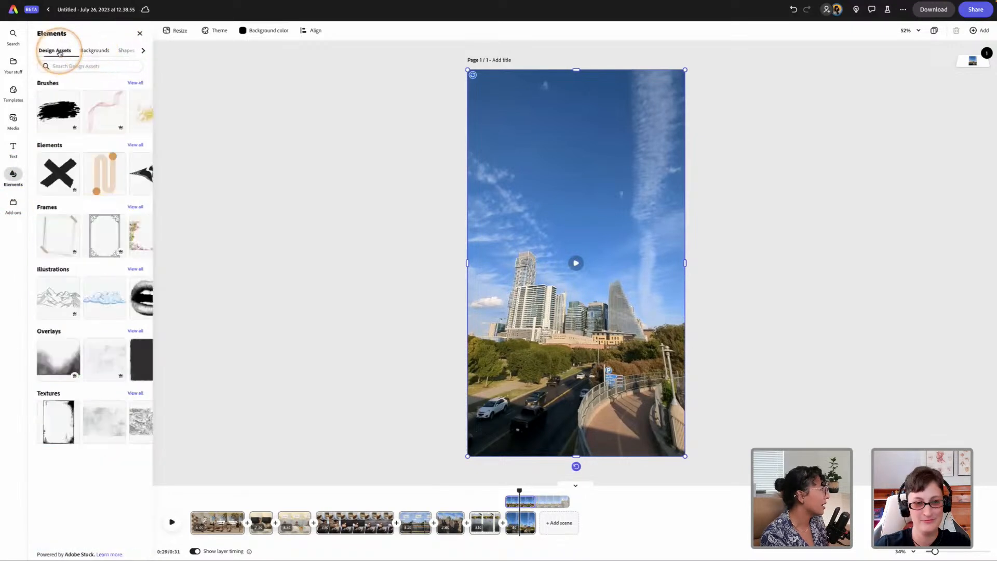
Browse the ready-made text phrases and add the "Young. Wild. Free." phrase to the skyline scene
{"action": "left_click", "coordinate": [14, 147]}
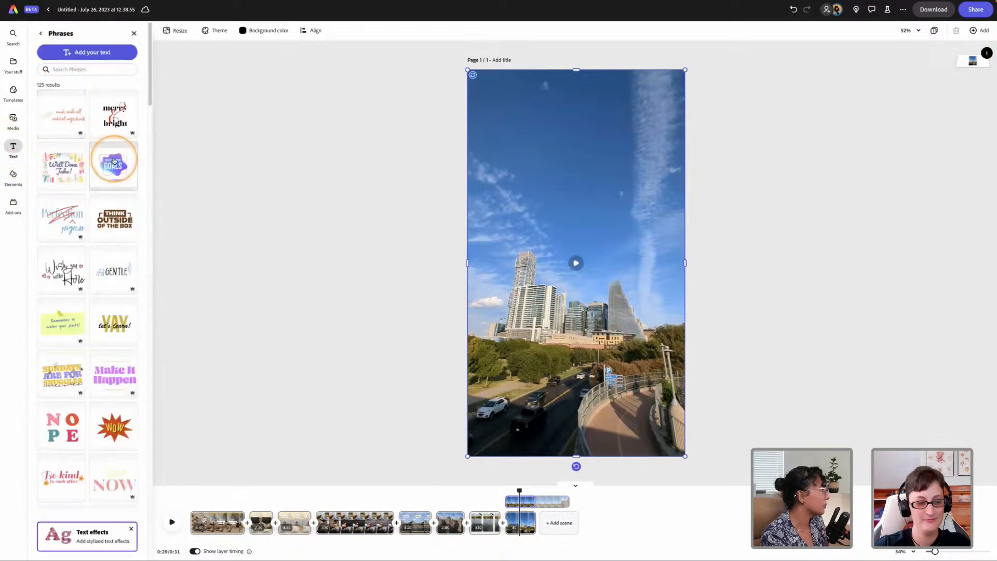
{"action": "scroll", "coordinate": [93, 303], "scroll_direction": "down", "scroll_amount": 2}
{"action": "scroll", "coordinate": [93, 301], "scroll_direction": "down", "scroll_amount": 4}
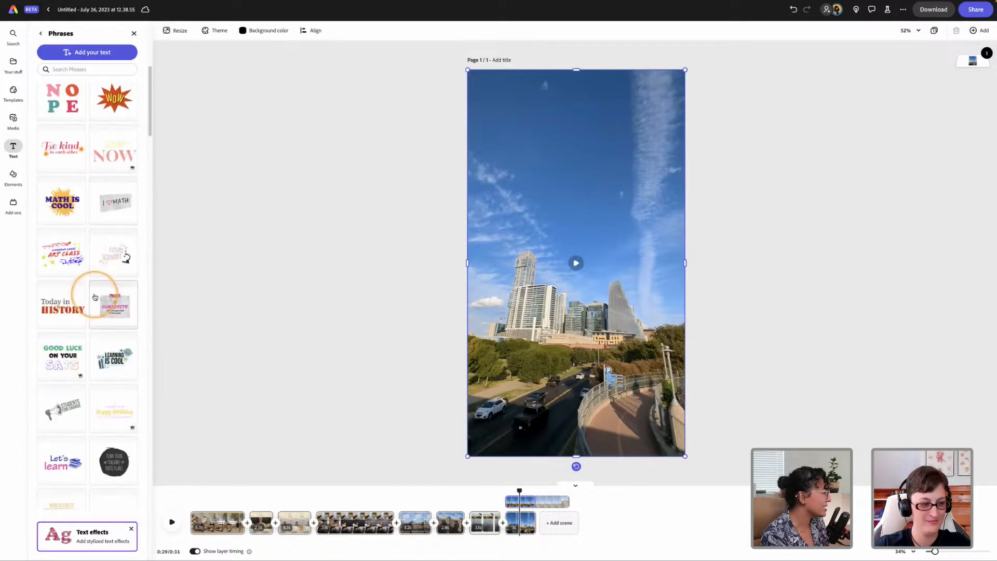
{"action": "scroll", "coordinate": [106, 296], "scroll_direction": "down", "scroll_amount": 4}
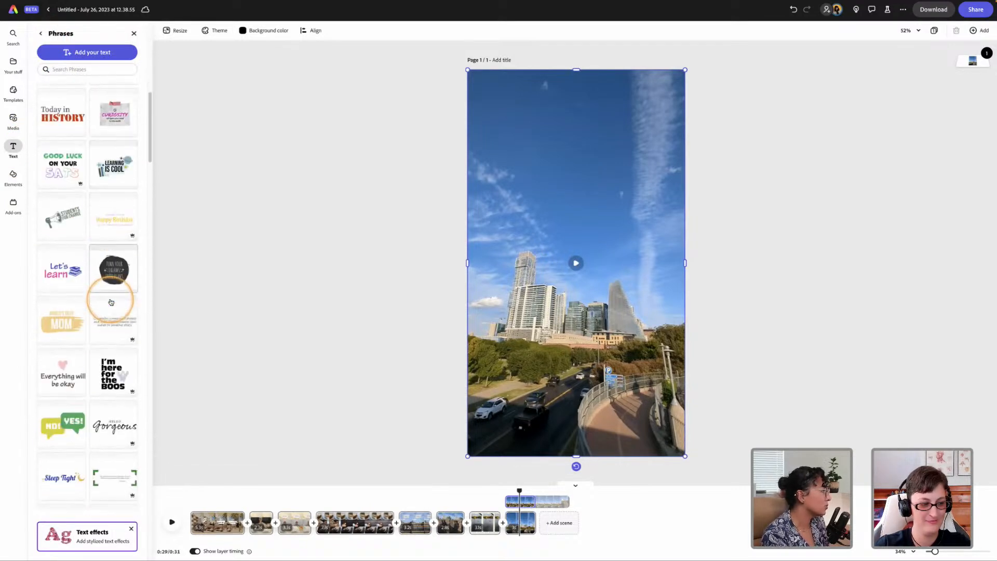
{"action": "scroll", "coordinate": [111, 301], "scroll_direction": "down", "scroll_amount": 1}
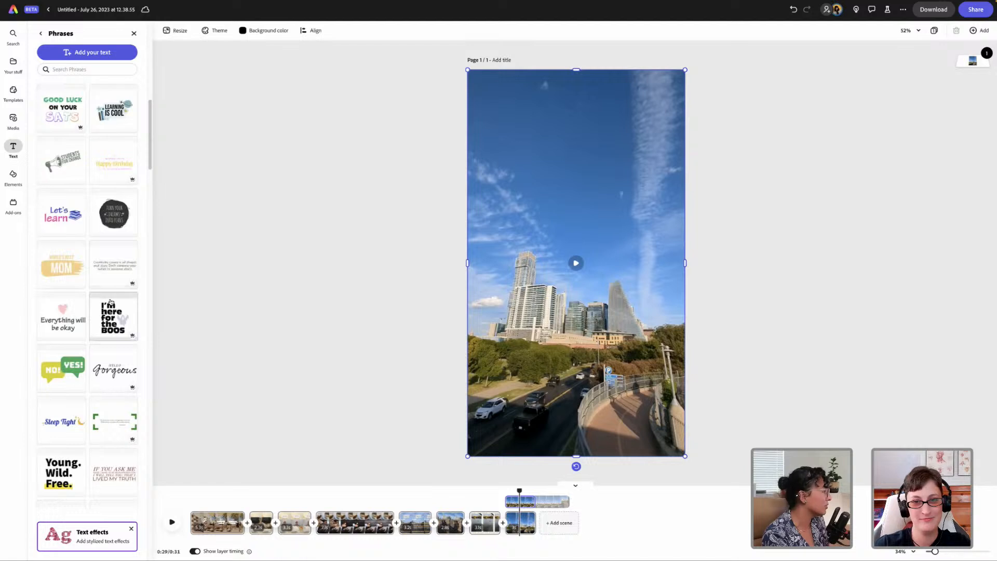
{"action": "left_click", "coordinate": [110, 302]}
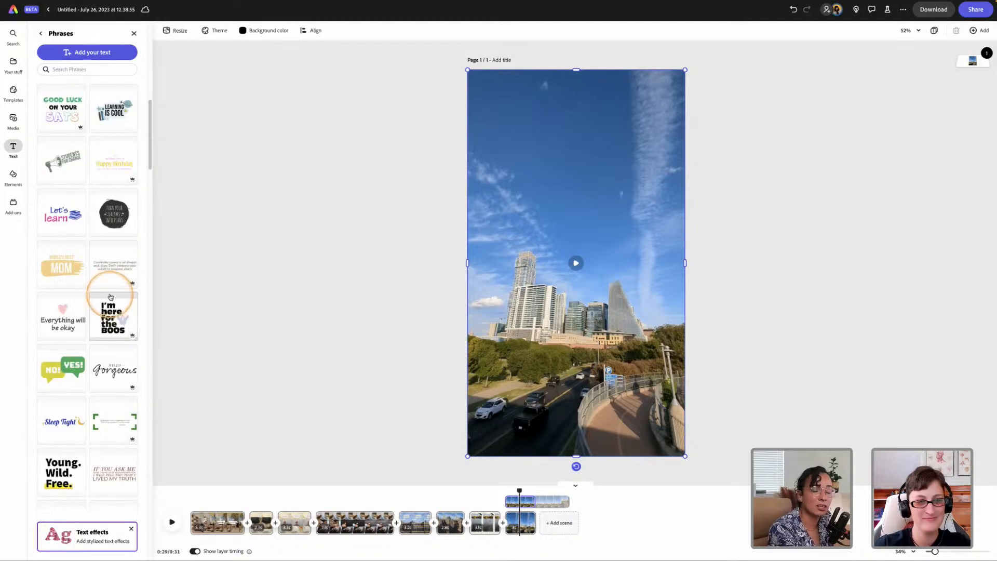
{"action": "scroll", "coordinate": [109, 296], "scroll_direction": "down", "scroll_amount": 1}
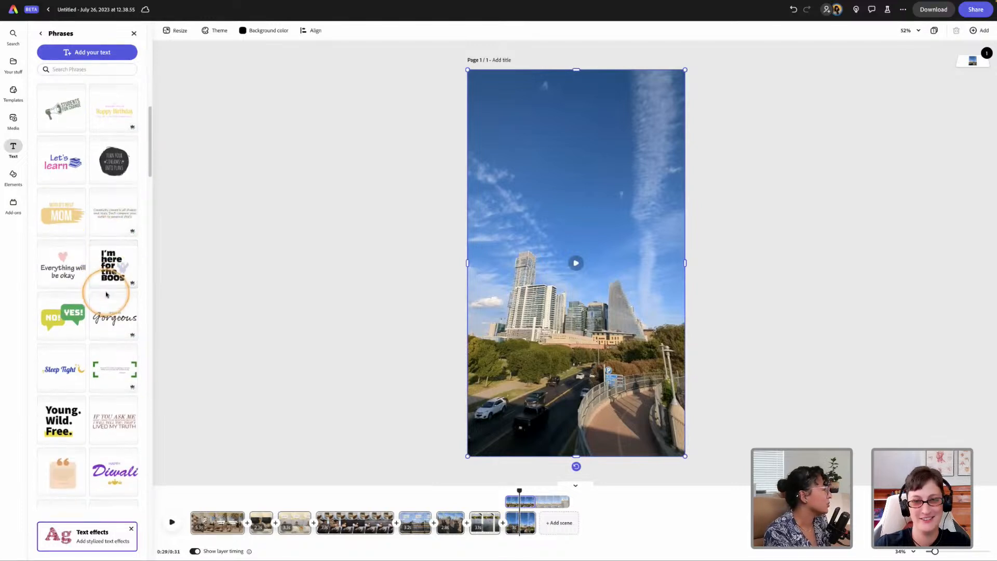
{"action": "scroll", "coordinate": [107, 293], "scroll_direction": "down", "scroll_amount": 1}
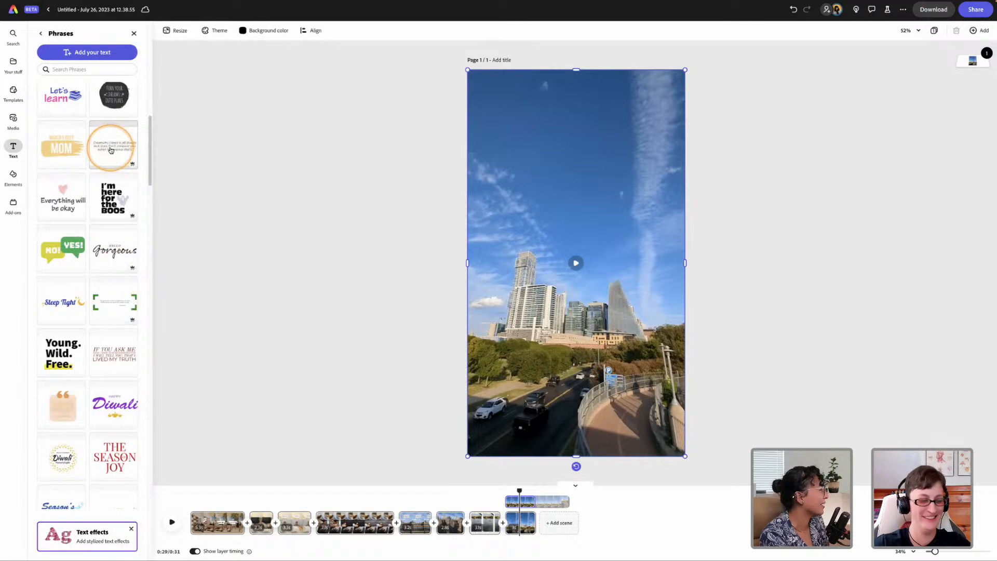
{"action": "scroll", "coordinate": [100, 195], "scroll_direction": "down", "scroll_amount": 2}
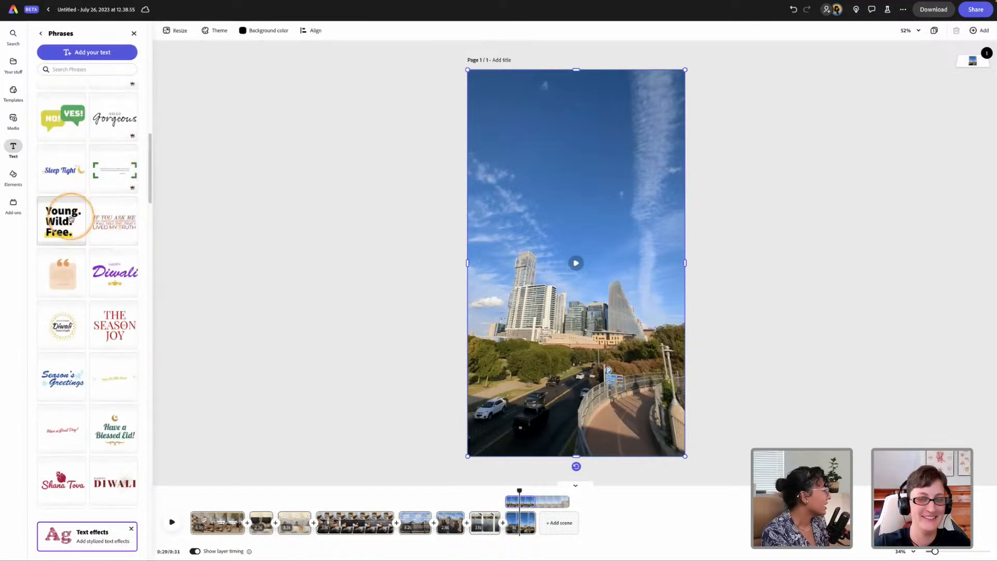
{"action": "left_click", "coordinate": [69, 218]}
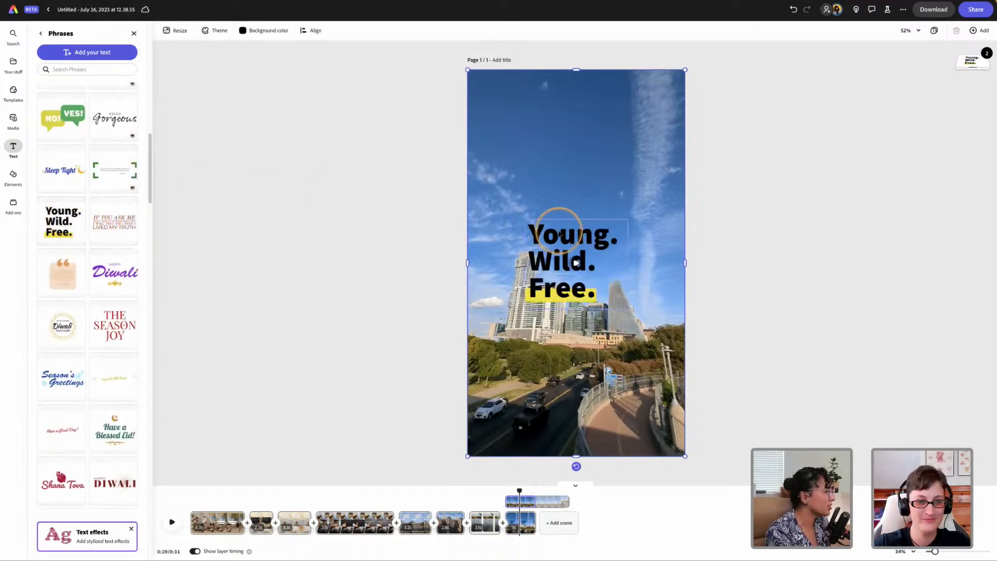
Move the "Young. Wild. Free." text up into the blue sky above the skyline's buildings
{"action": "left_click", "coordinate": [558, 222]}
{"action": "left_click_drag", "start_coordinate": [558, 222], "coordinate": [573, 178]}
{"action": "left_click", "coordinate": [582, 197]}
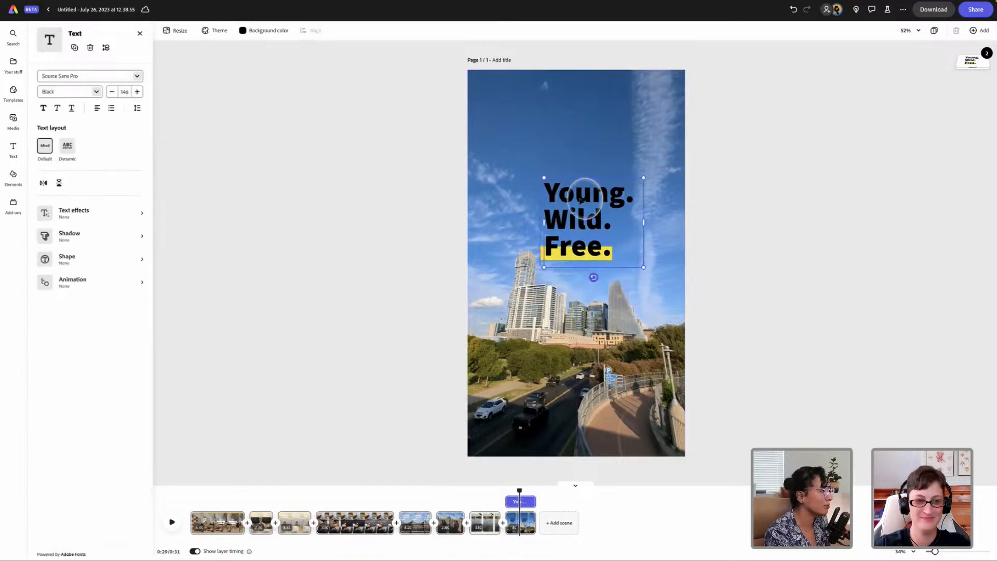
View the full list of recommended styles for the "Young. Wild. Free." text
{"action": "double_click", "coordinate": [579, 199]}
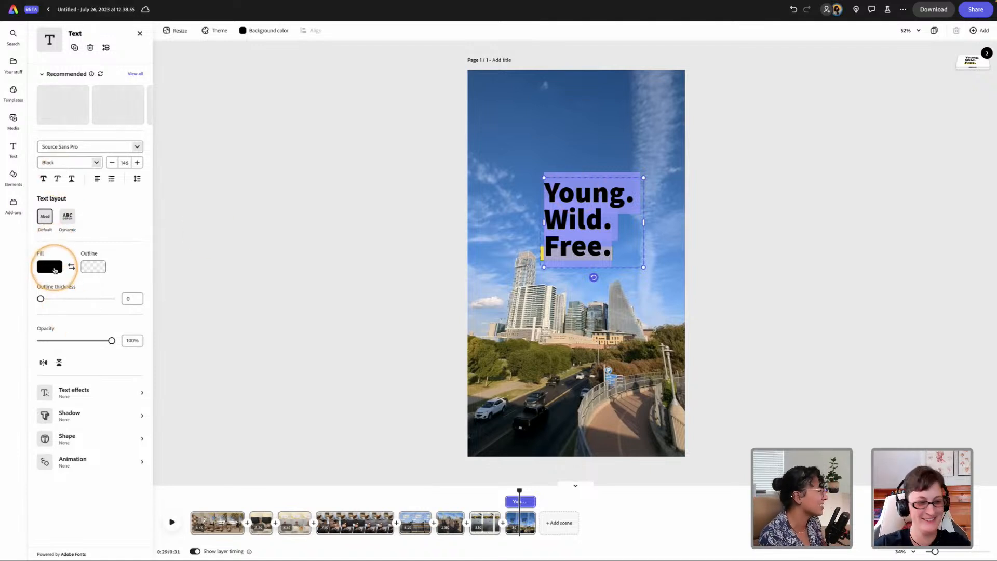
{"action": "left_click", "coordinate": [101, 146]}
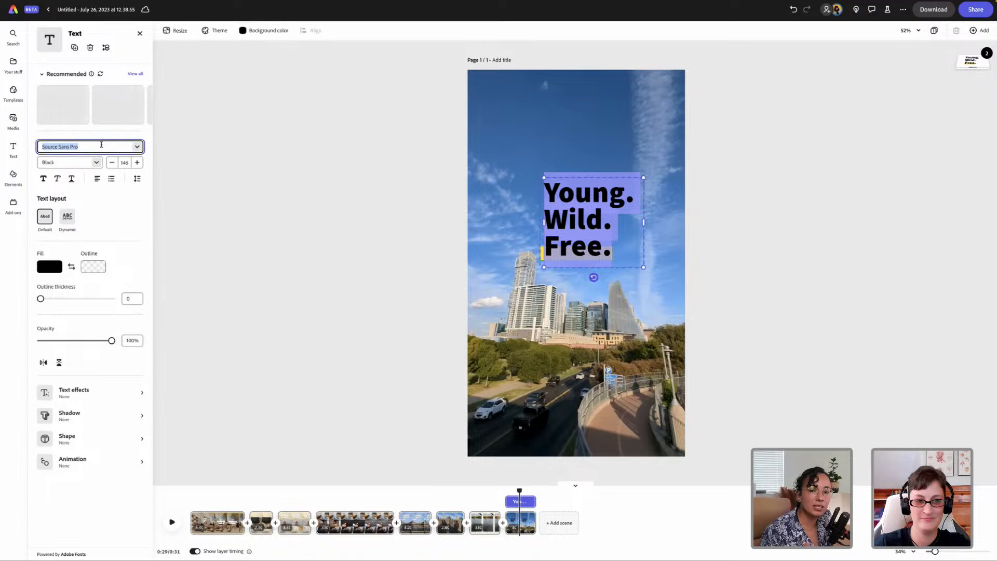
{"action": "left_click", "coordinate": [135, 74]}
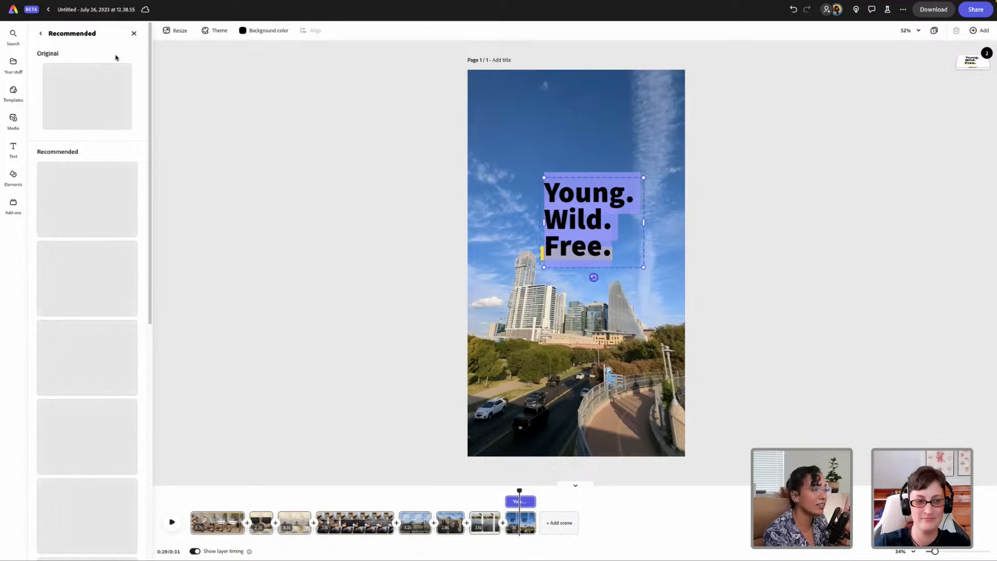
{"action": "left_click", "coordinate": [41, 38]}
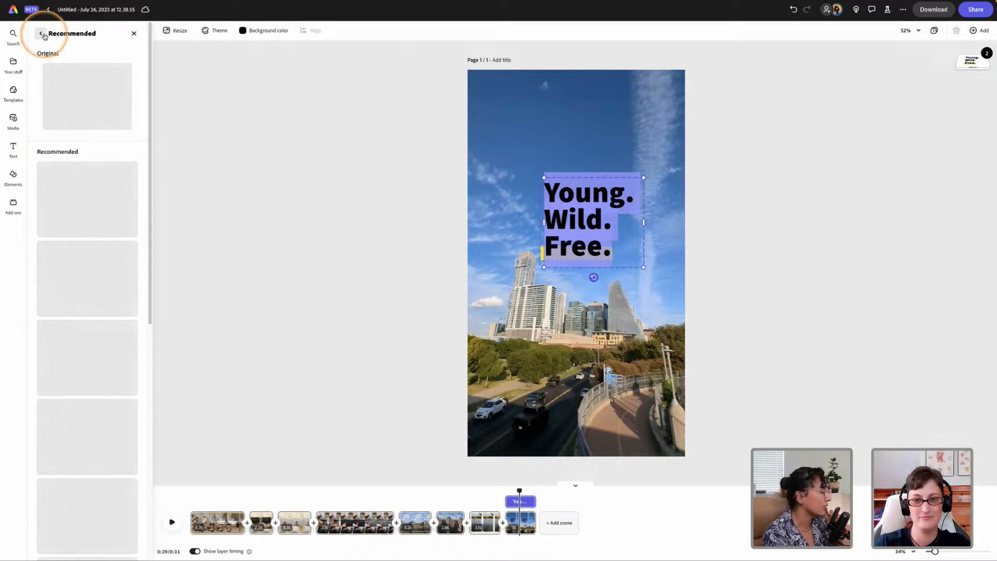
{"action": "left_click", "coordinate": [185, 262]}
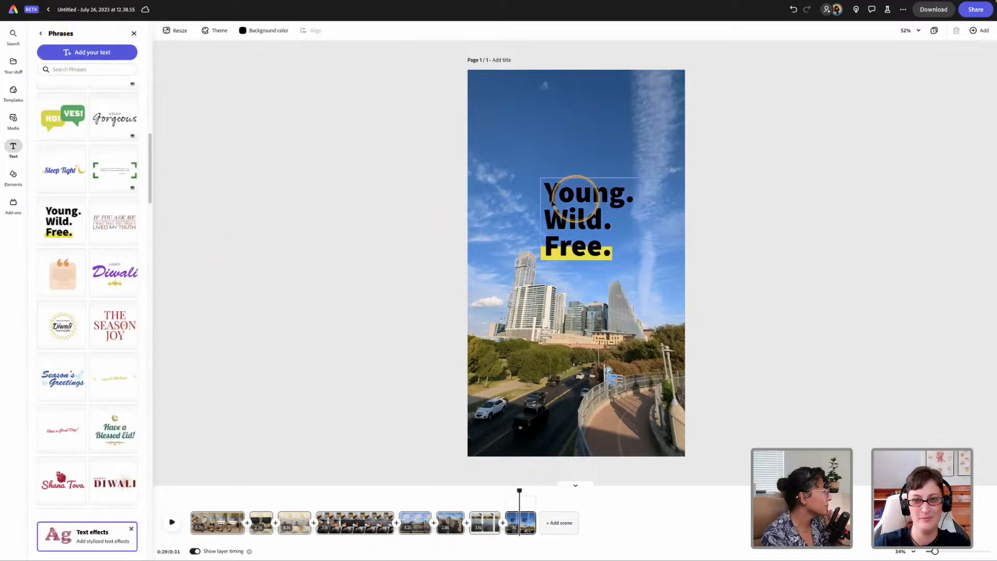
Change the font of the whole "Young. Wild. Free." phrase to Amatic SC Regular
{"action": "left_click", "coordinate": [582, 206]}
{"action": "left_click", "coordinate": [584, 207]}
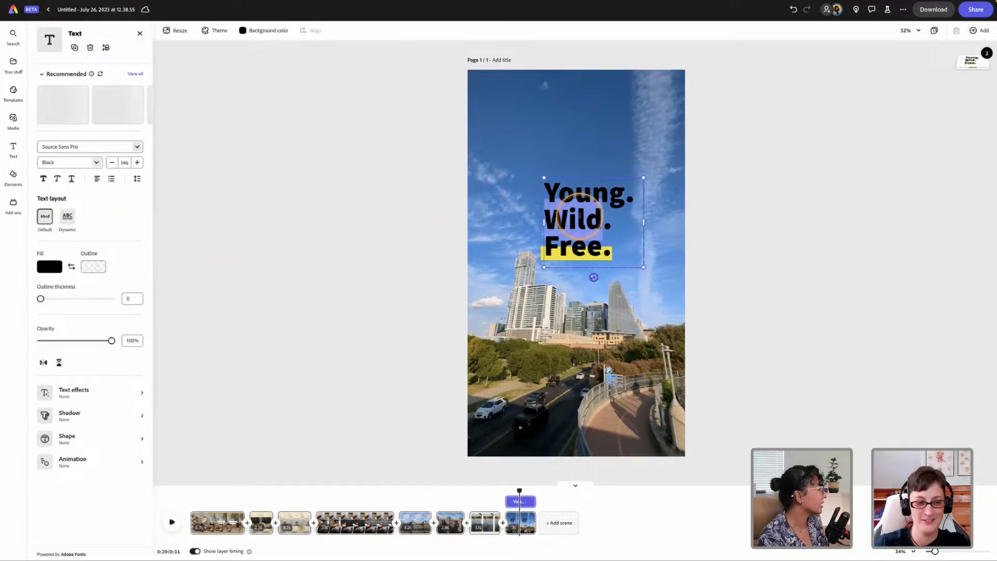
{"action": "double_click", "coordinate": [582, 206]}
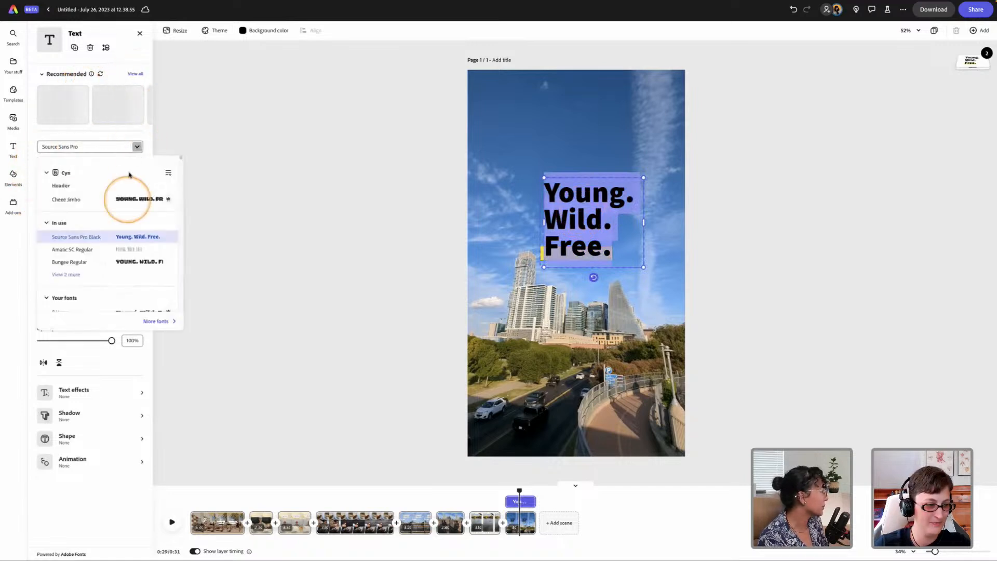
{"action": "scroll", "coordinate": [128, 244], "scroll_direction": "down", "scroll_amount": 1}
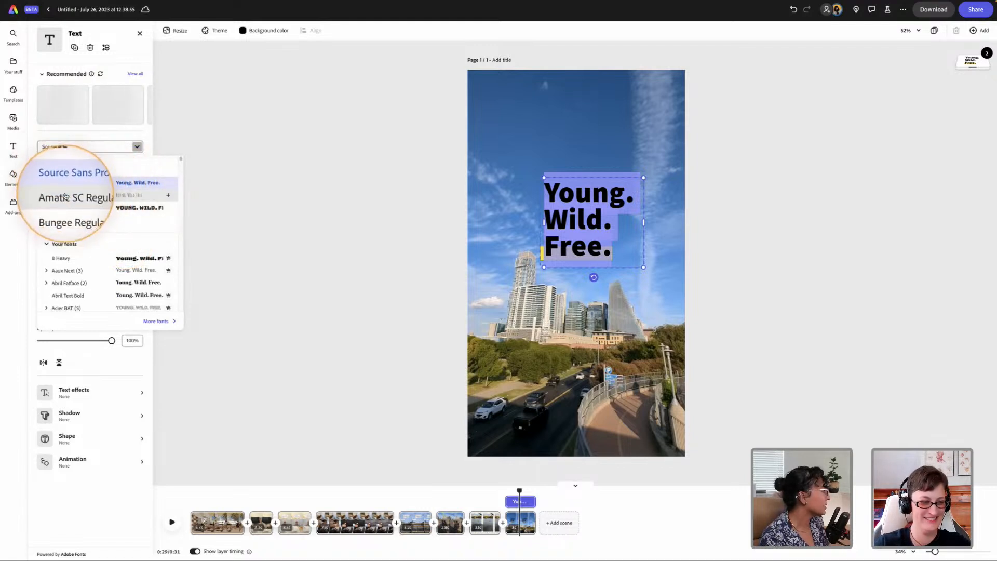
{"action": "left_click", "coordinate": [134, 196]}
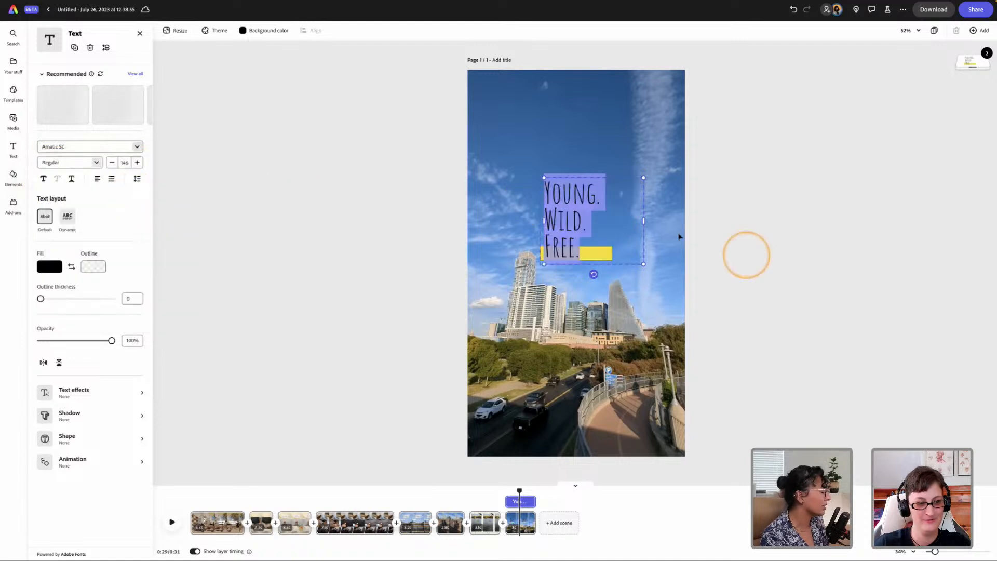
{"action": "left_click", "coordinate": [597, 252]}
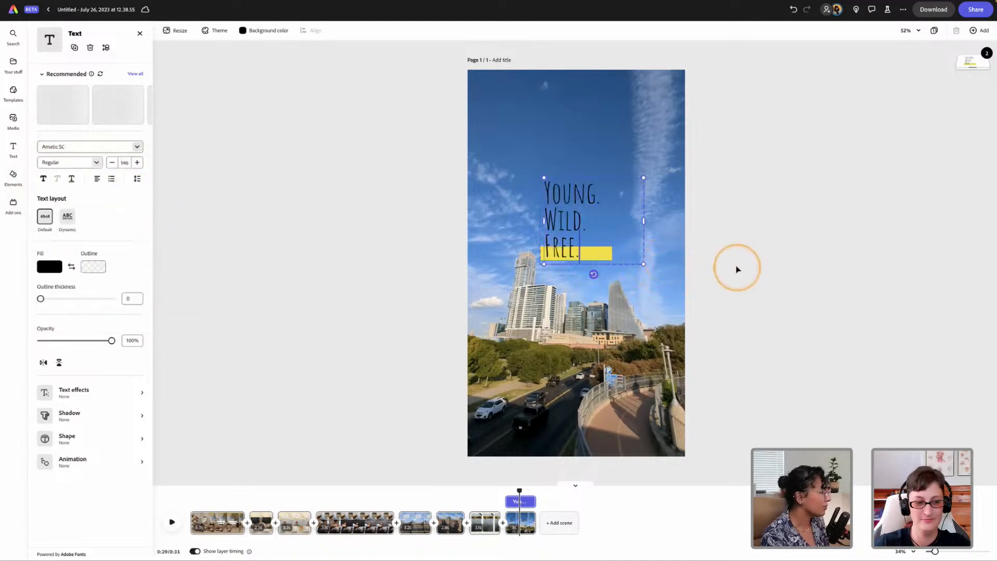
Replace the phrase's wording with "See you next time"
{"action": "triple_click", "coordinate": [578, 245]}
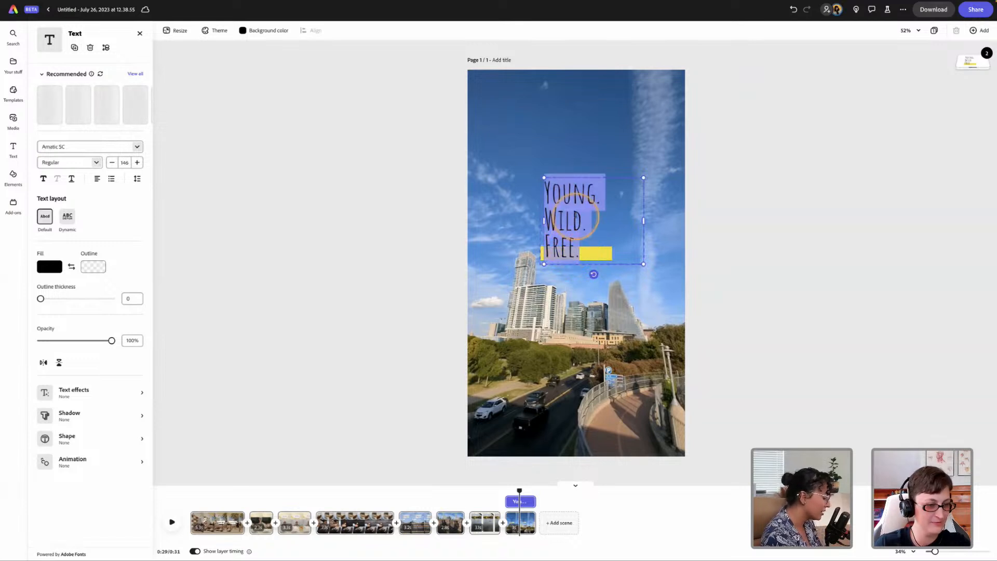
{"action": "type", "text": "SEE "}
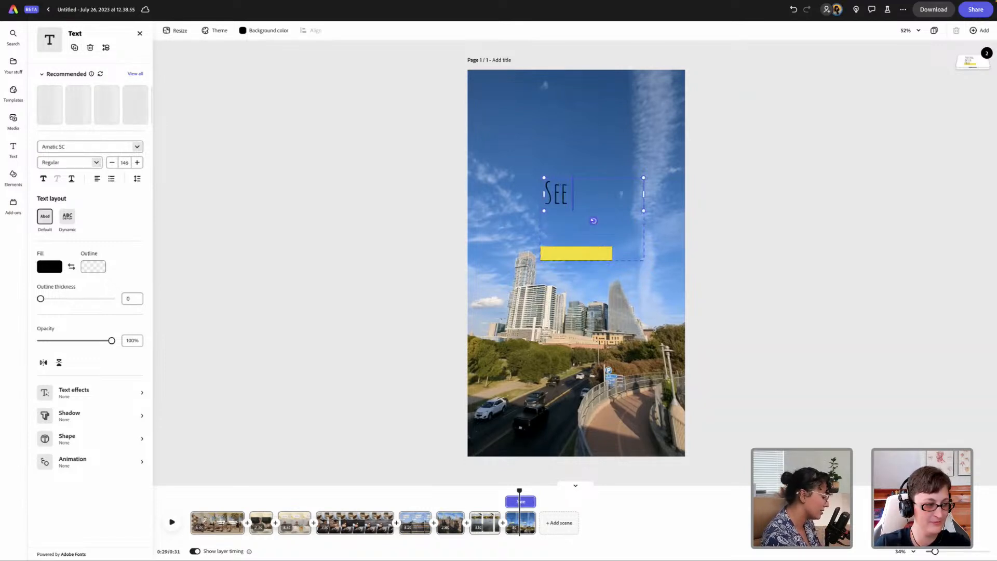
{"action": "type", "text": "YOU"}
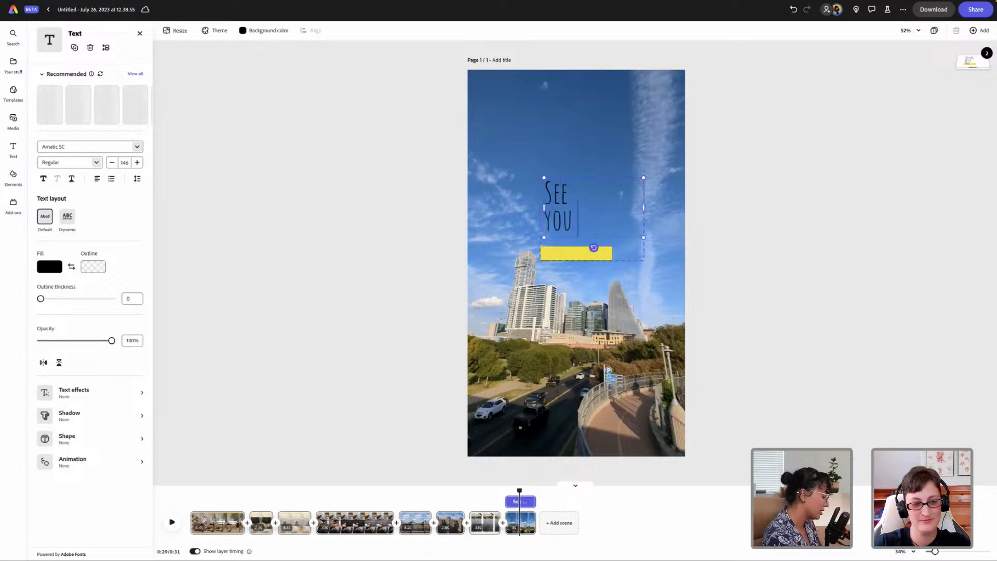
{"action": "type", "text": " NE"}
{"action": "key", "text": "BackSpace"}
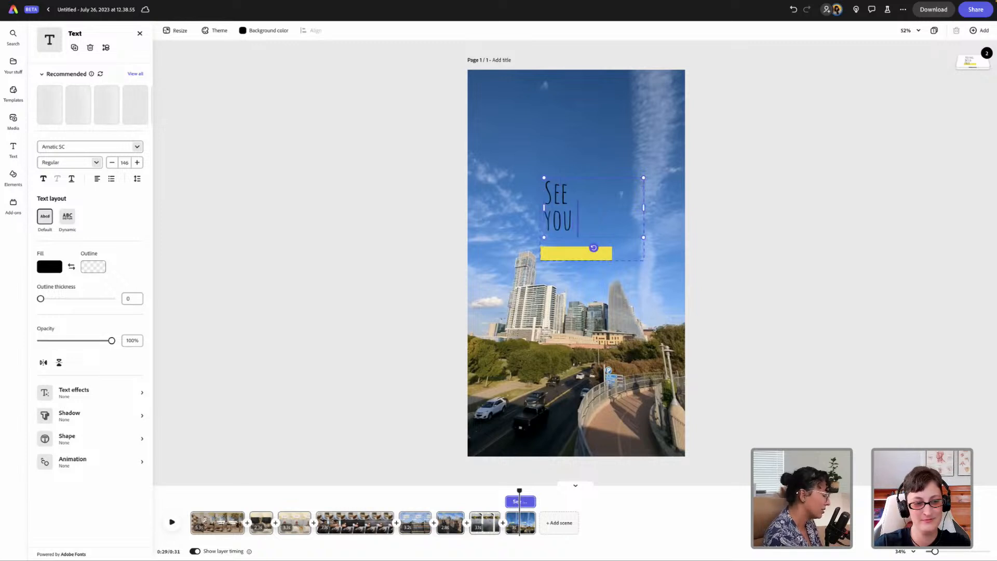
{"action": "type", "text": "XT T"}
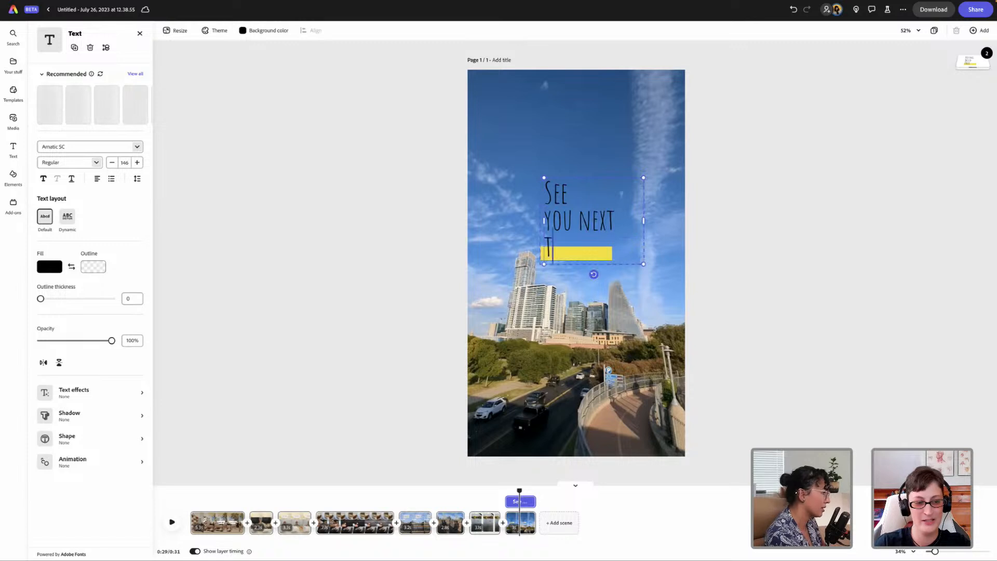
{"action": "type", "text": "IME"}
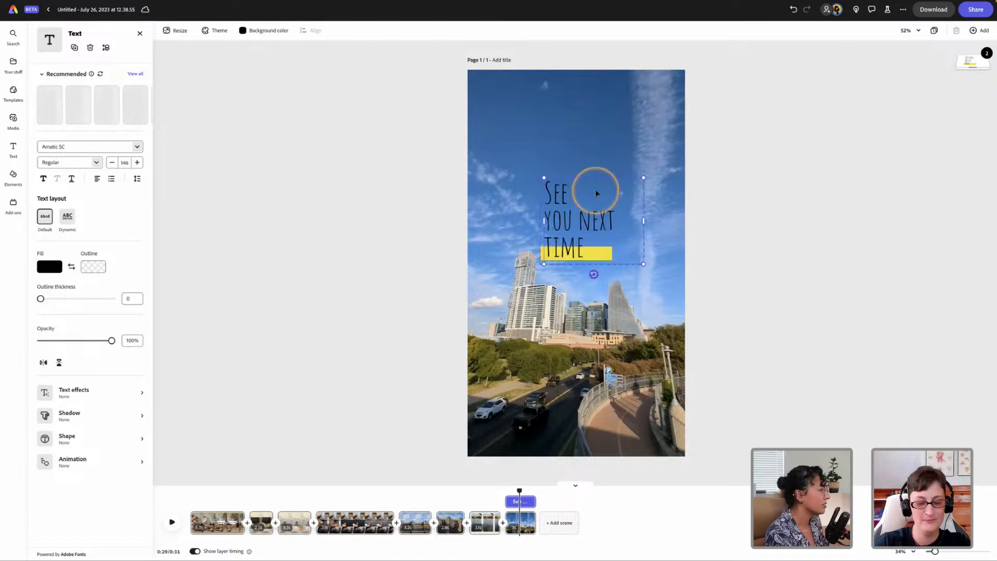
Raise the text above the yellow bar and shrink it to size 139, and fill the bar with the brand's primary orange
{"action": "left_click_drag", "start_coordinate": [564, 178], "coordinate": [561, 168]}
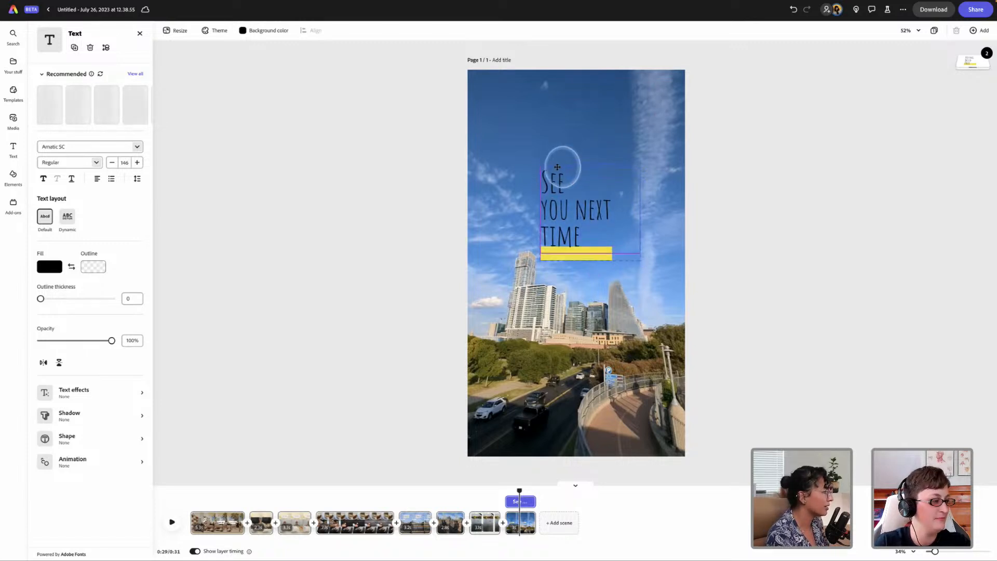
{"action": "left_click_drag", "start_coordinate": [639, 253], "coordinate": [636, 242]}
{"action": "left_click", "coordinate": [603, 253]}
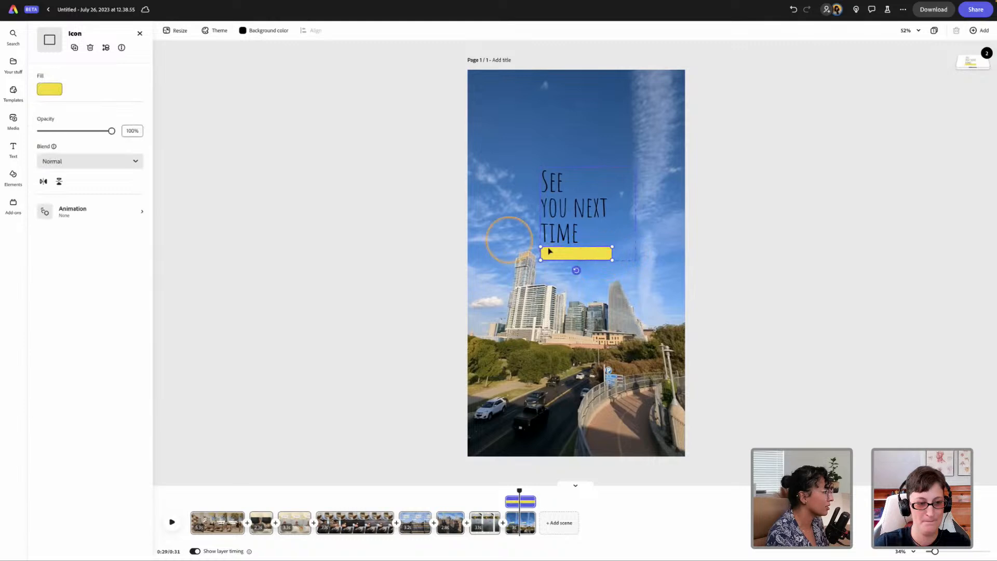
{"action": "left_click", "coordinate": [51, 90]}
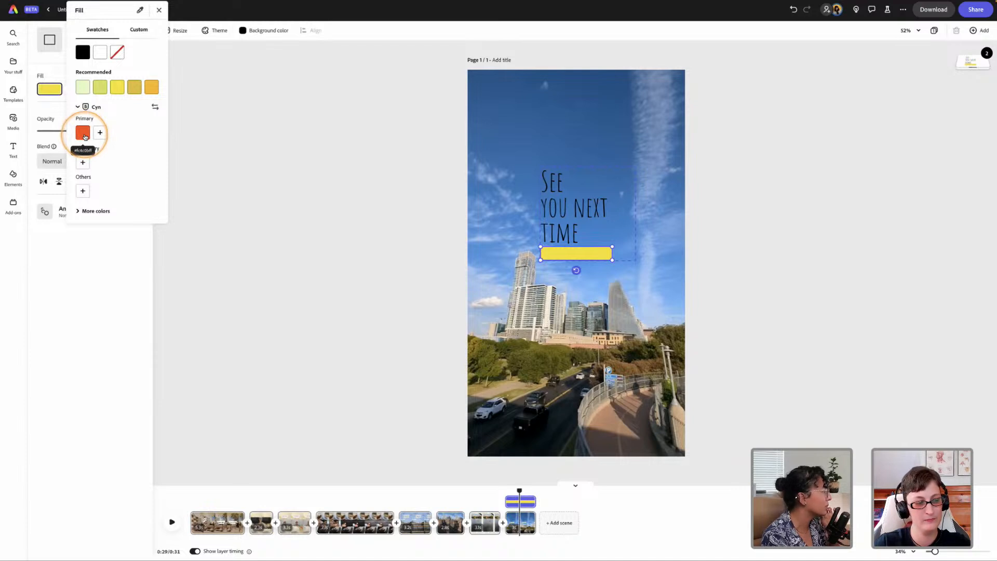
{"action": "left_click", "coordinate": [83, 134]}
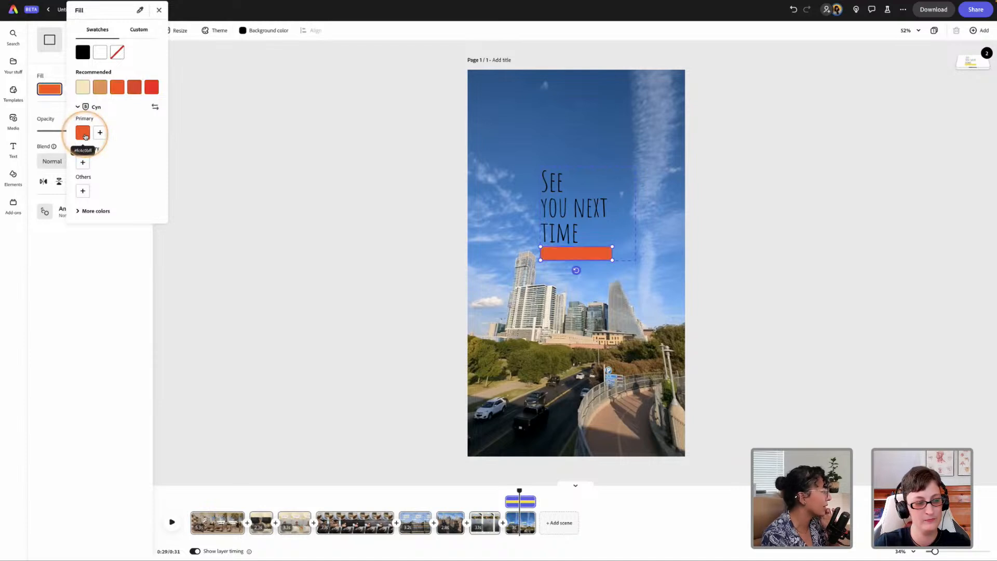
Lower the "See you next time" text so its last line overlaps the orange bar
{"action": "left_click", "coordinate": [608, 215]}
{"action": "left_click", "coordinate": [552, 168]}
{"action": "mouse_move", "coordinate": [553, 167]}
{"action": "left_mouse_down"}
{"action": "mouse_move", "coordinate": [556, 222]}
{"action": "mouse_move", "coordinate": [553, 180]}
{"action": "left_mouse_up"}
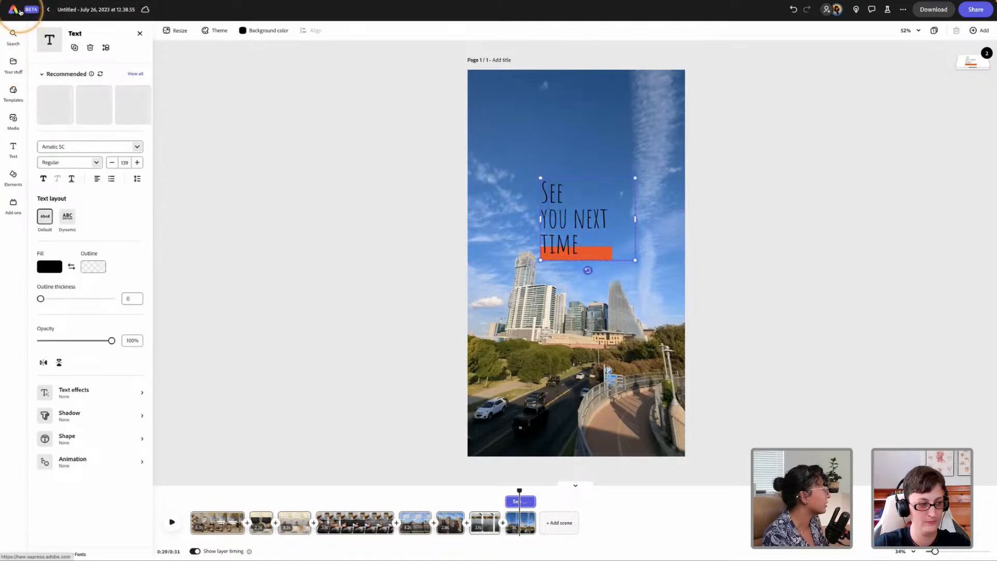
Leave the editor and open the first saved brand to examine its logo, color, font and preview
{"action": "left_click", "coordinate": [19, 11]}
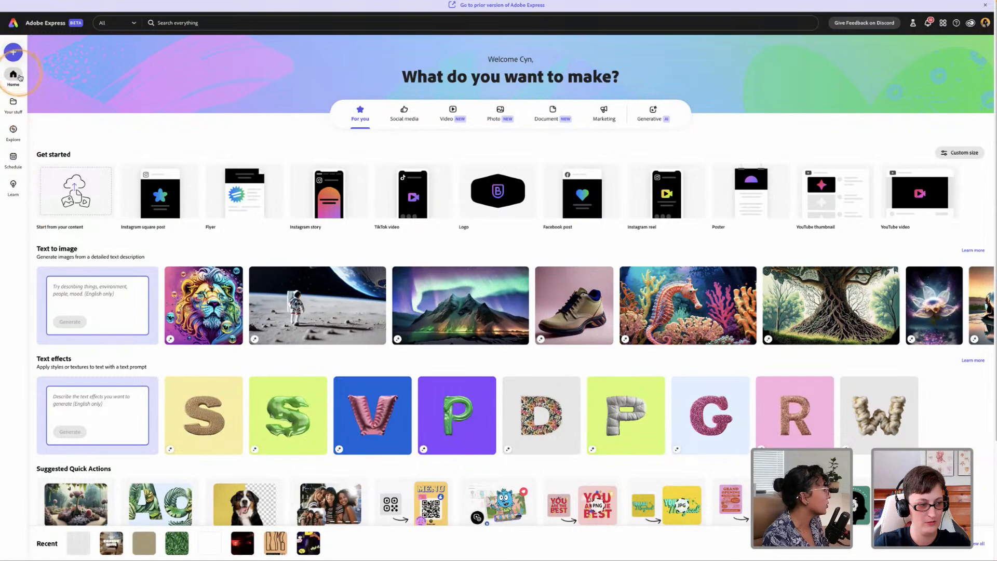
{"action": "left_click", "coordinate": [14, 104]}
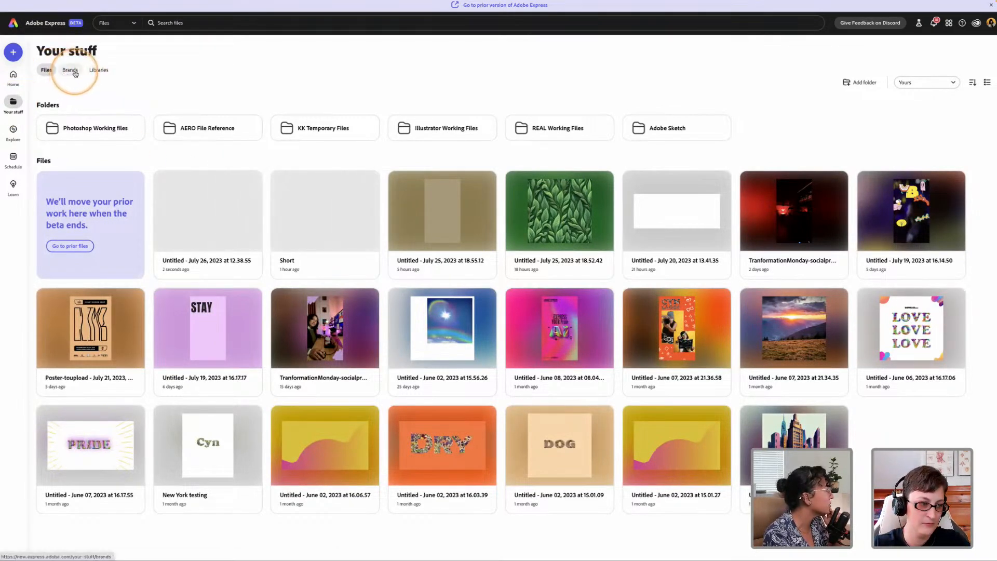
{"action": "left_click", "coordinate": [99, 70]}
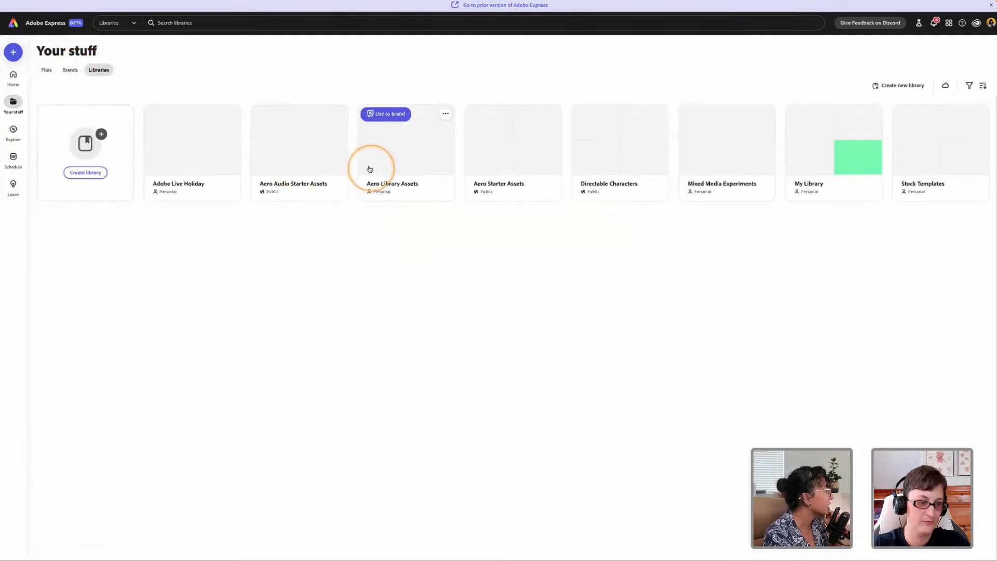
{"action": "left_click", "coordinate": [58, 74]}
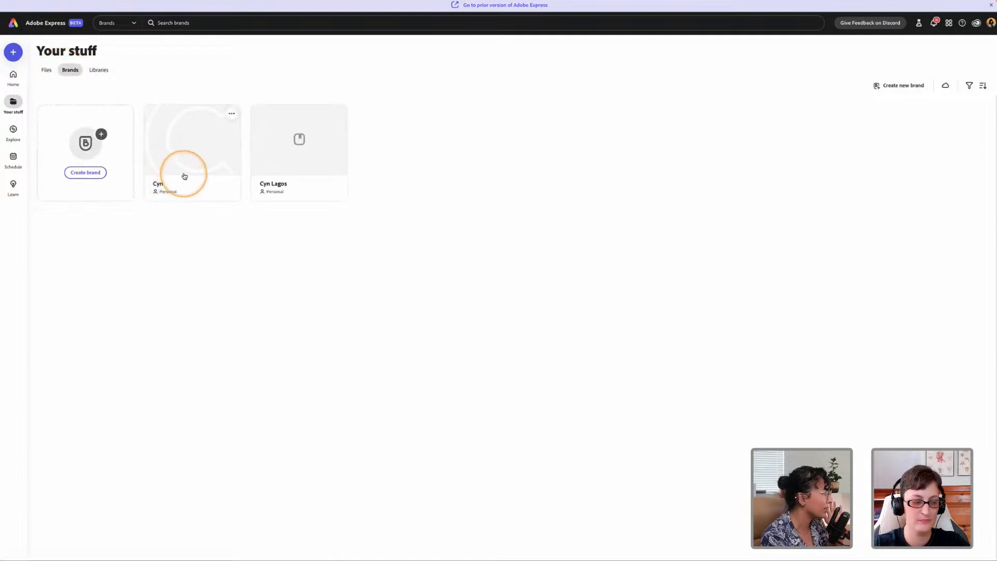
{"action": "left_click", "coordinate": [184, 176]}
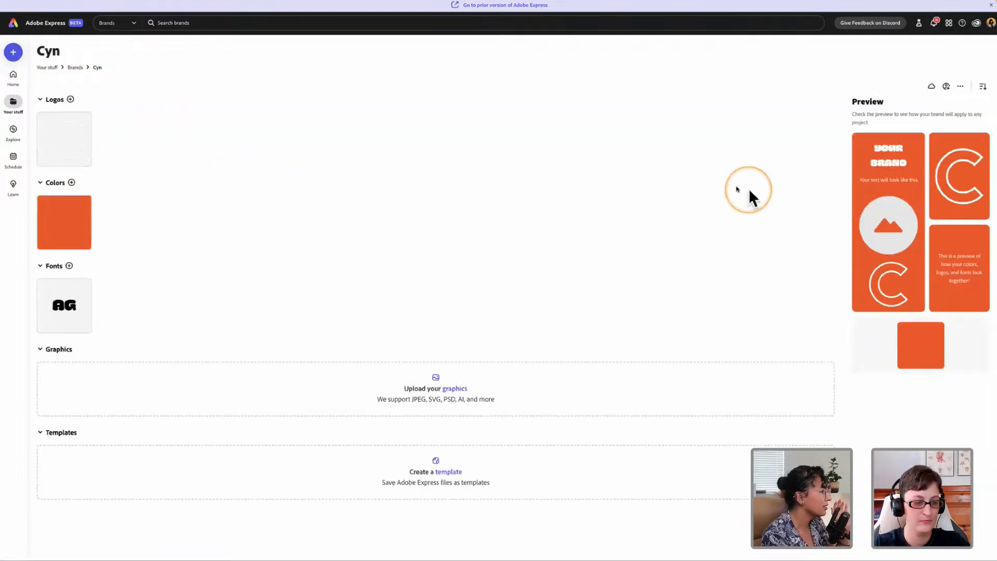
{"action": "key", "text": "ctrl"}
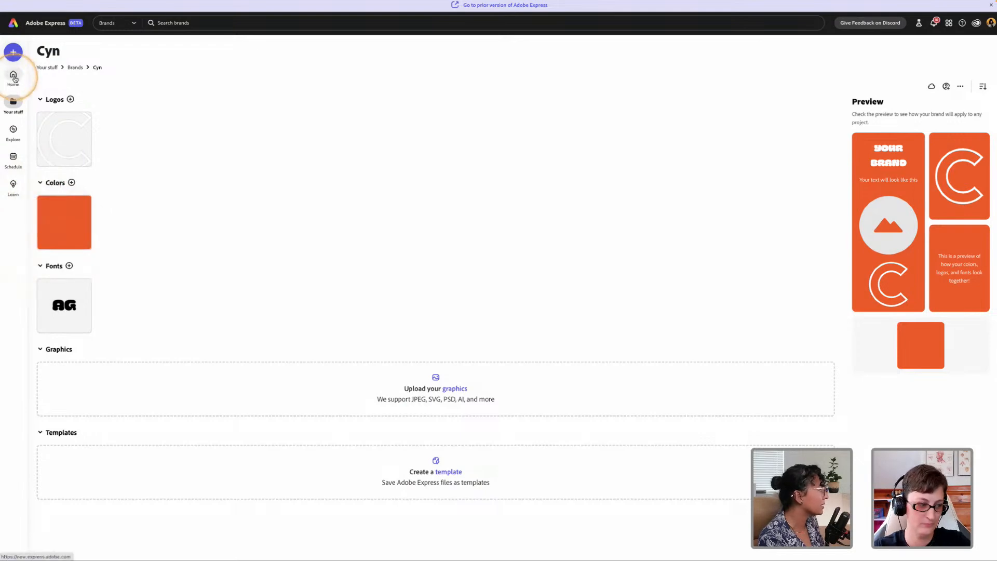
Return to the overview of saved brands to look at the brand creation option
{"action": "left_click", "coordinate": [46, 67]}
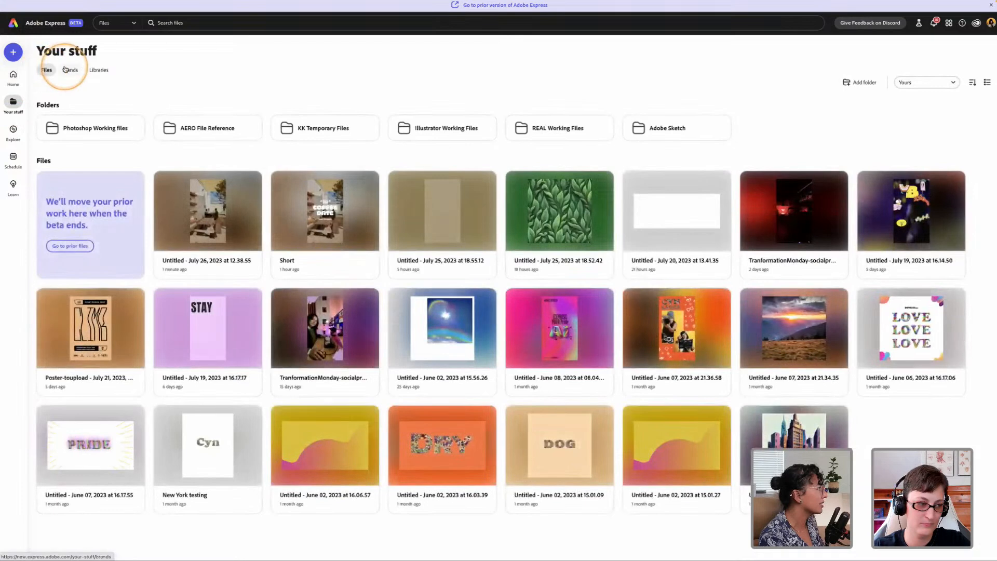
{"action": "left_click", "coordinate": [70, 70]}
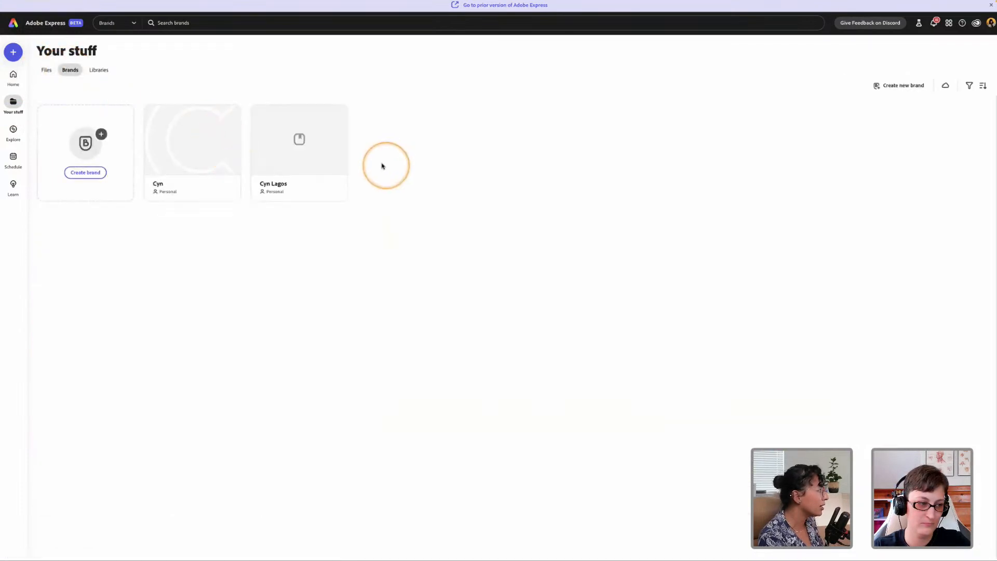
{"action": "left_click", "coordinate": [101, 137]}
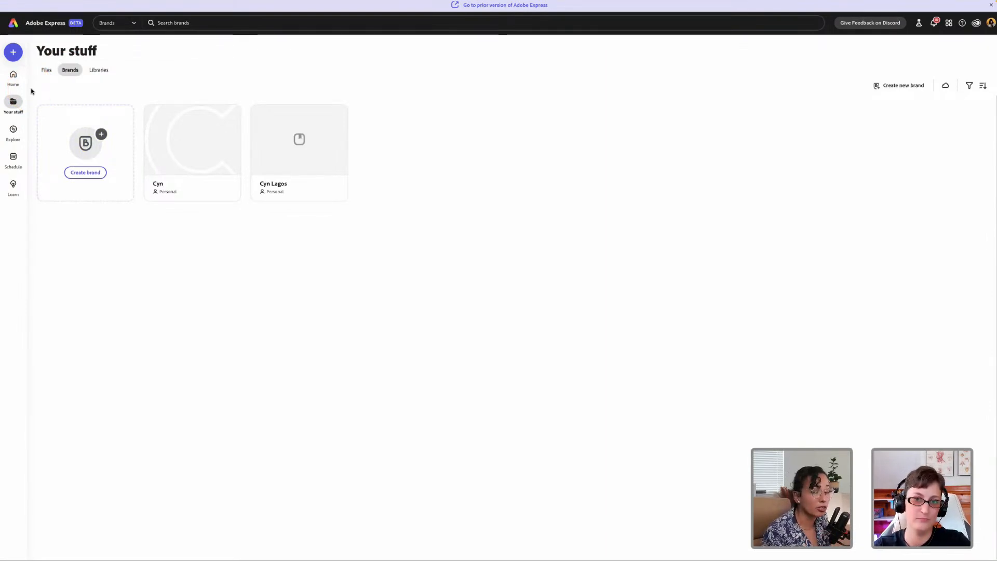
Reopen the video project "Untitled - July 26, 2023 at 12.38.55" from the saved files
{"action": "left_click", "coordinate": [13, 75]}
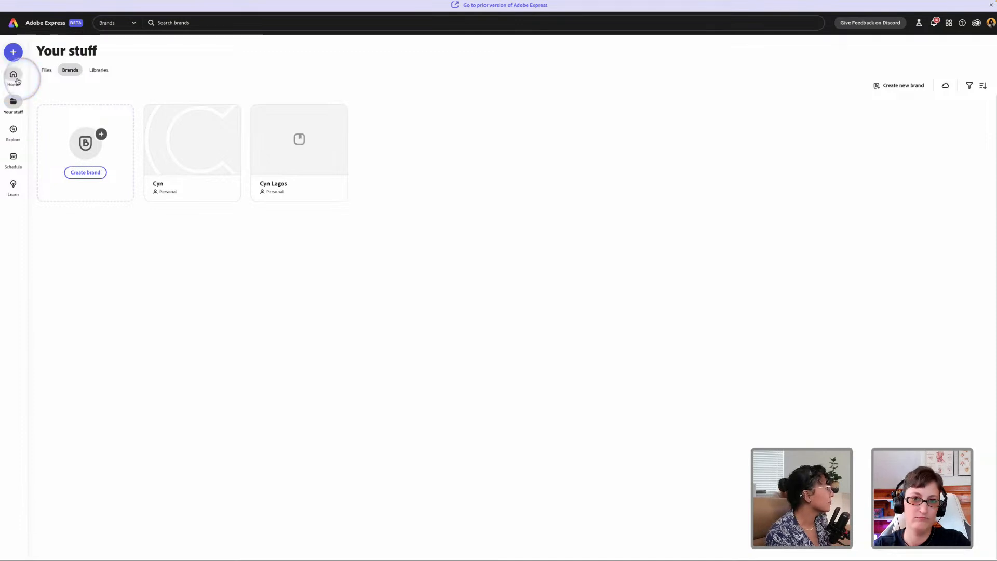
{"action": "left_click", "coordinate": [352, 168]}
{"action": "left_click", "coordinate": [13, 102]}
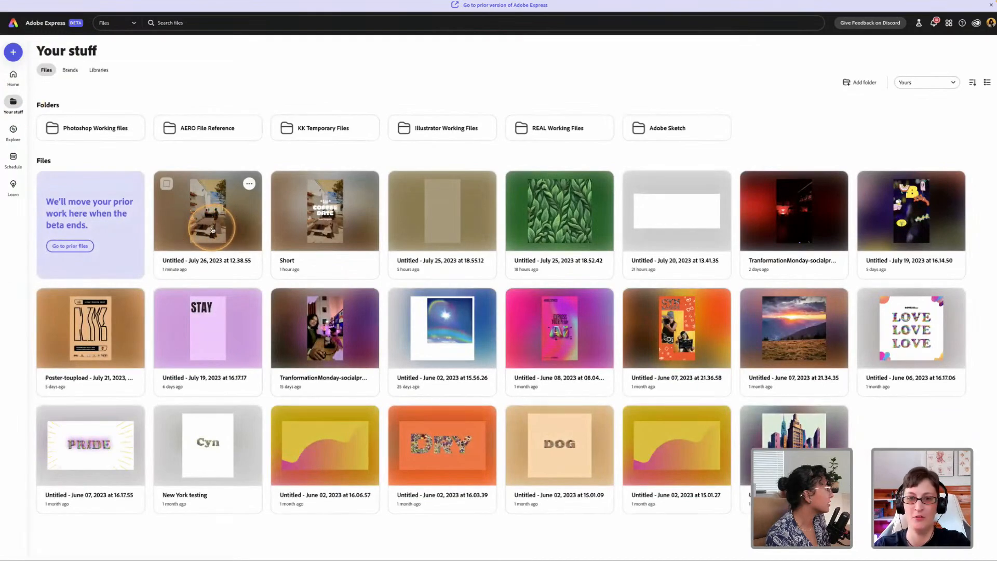
{"action": "left_click", "coordinate": [212, 229]}
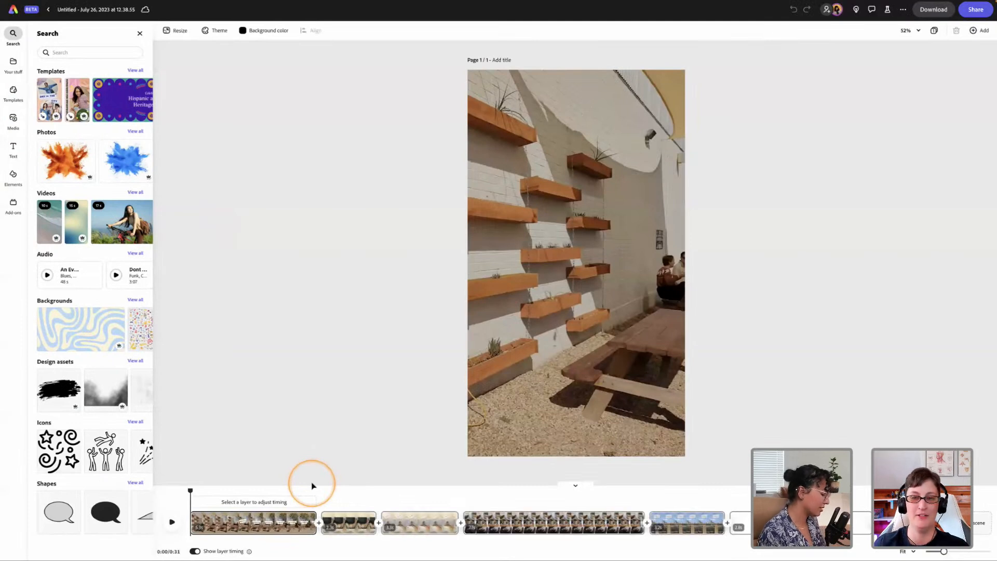
Open the stock audio library and scrub through the opening second of the first scene
{"action": "left_click", "coordinate": [310, 434]}
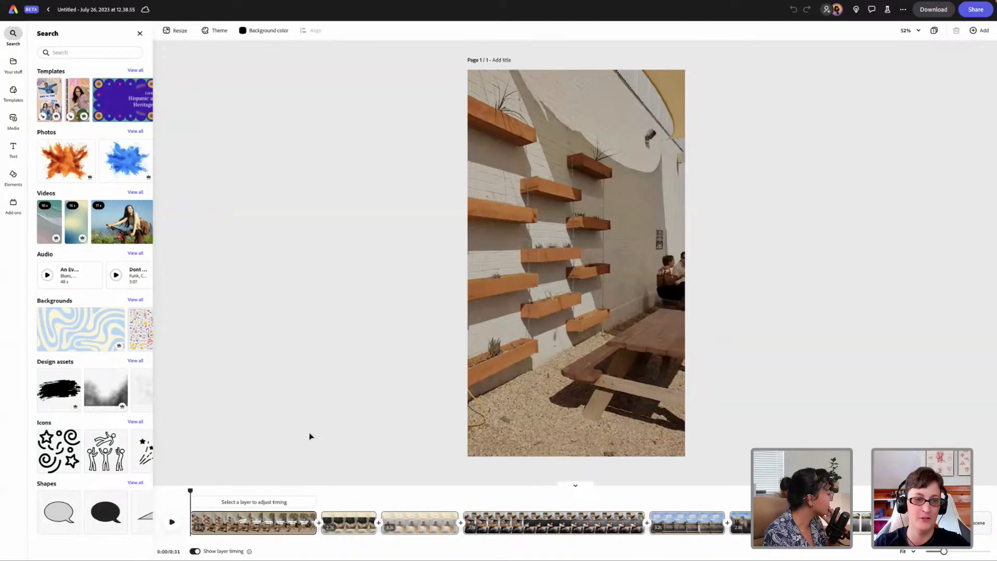
{"action": "left_click", "coordinate": [13, 119]}
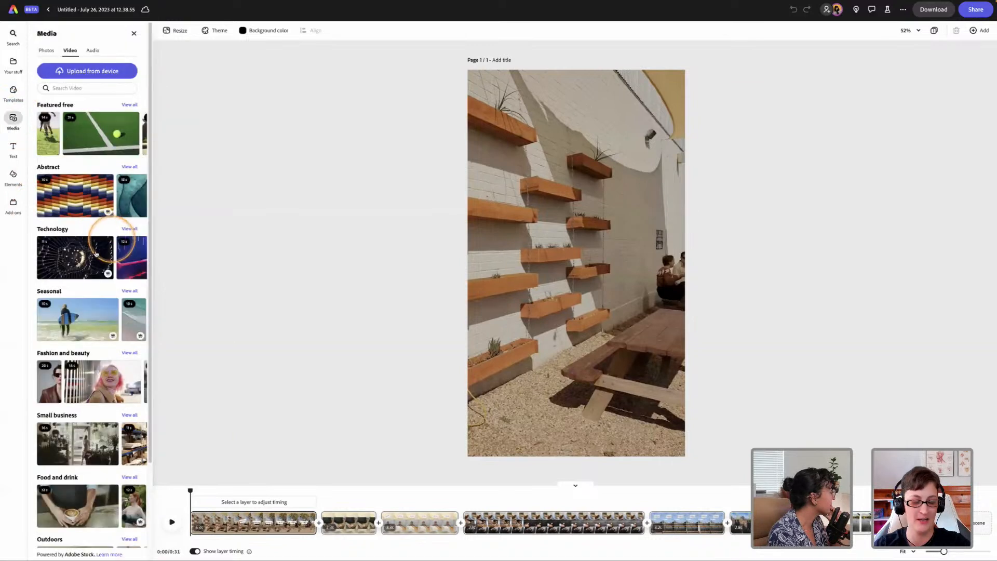
{"action": "left_click", "coordinate": [94, 50]}
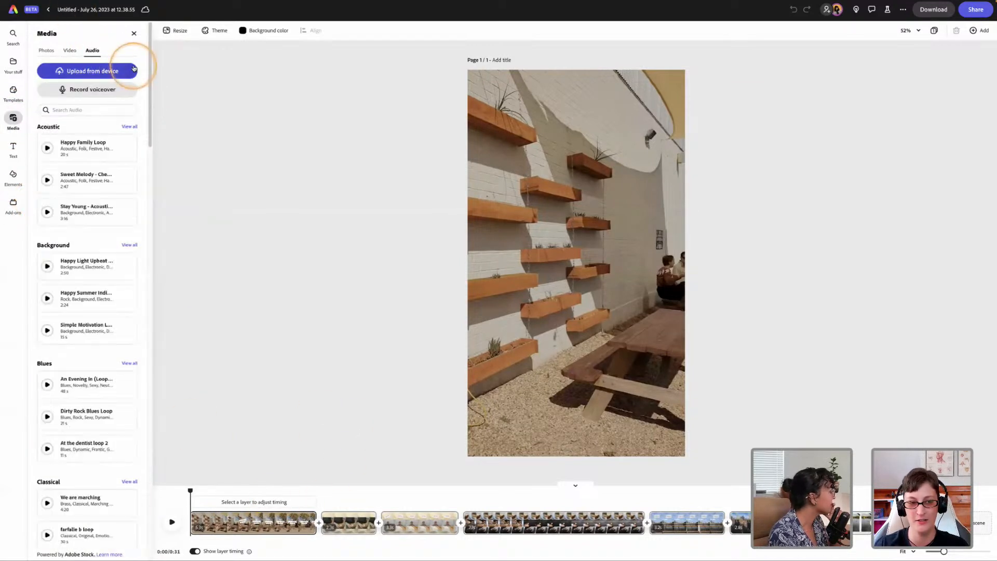
{"action": "left_click", "coordinate": [98, 65]}
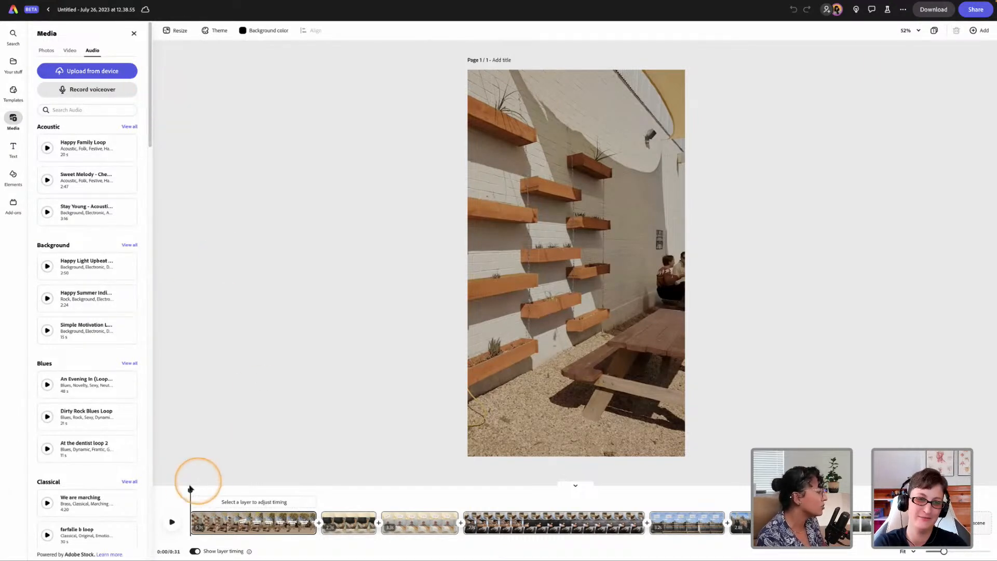
{"action": "left_click_drag", "start_coordinate": [190, 489], "coordinate": [216, 491]}
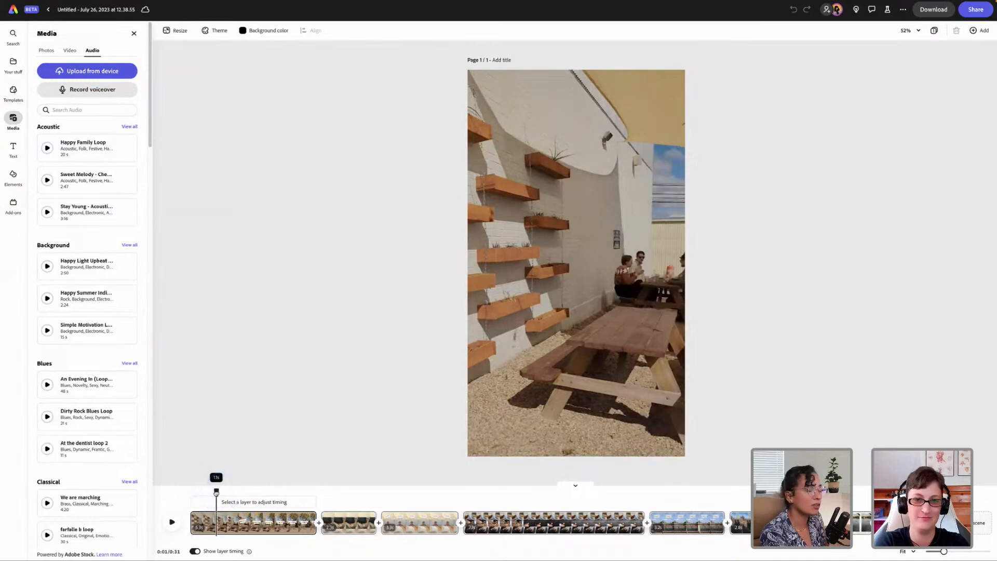
{"action": "left_click_drag", "start_coordinate": [216, 491], "coordinate": [191, 485]}
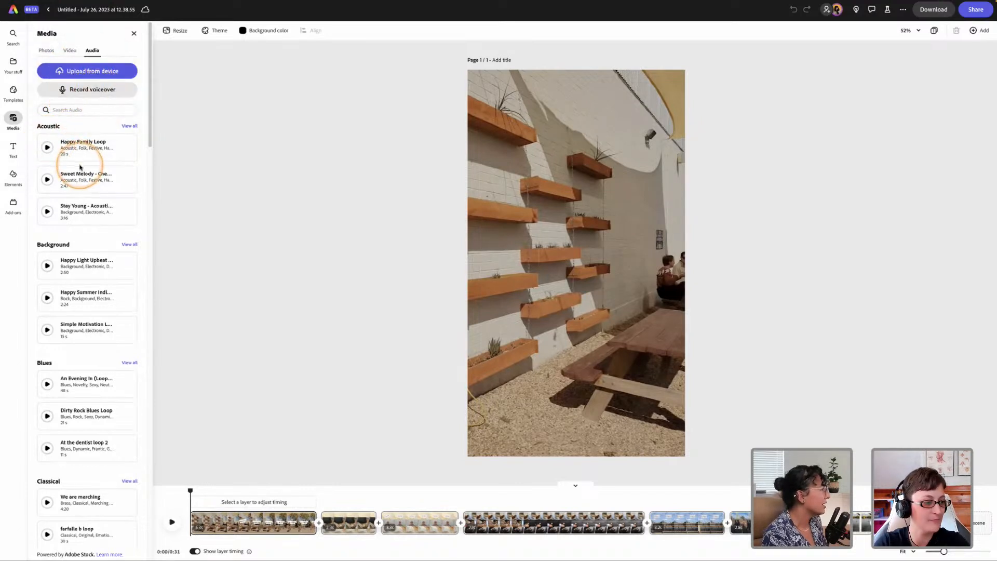
Preview the Lofi Study Beat Hiphop track in the Jazz audio category and add it to the video as its soundtrack
{"action": "scroll", "coordinate": [80, 168], "scroll_direction": "down", "scroll_amount": 2}
{"action": "scroll", "coordinate": [81, 168], "scroll_direction": "down", "scroll_amount": 5}
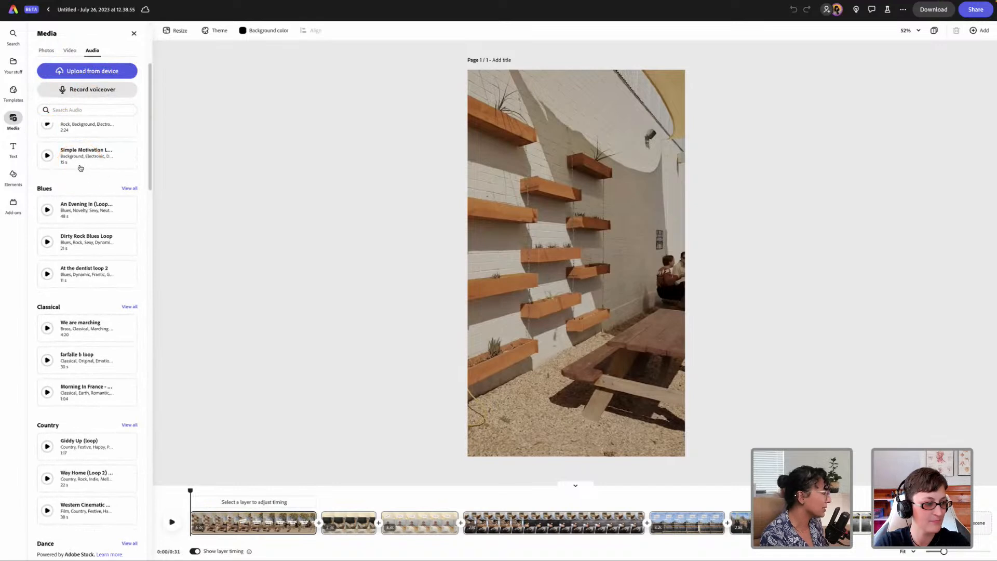
{"action": "scroll", "coordinate": [81, 167], "scroll_direction": "down", "scroll_amount": 8}
{"action": "left_click", "coordinate": [81, 168]}
{"action": "scroll", "coordinate": [80, 168], "scroll_direction": "down", "scroll_amount": 5}
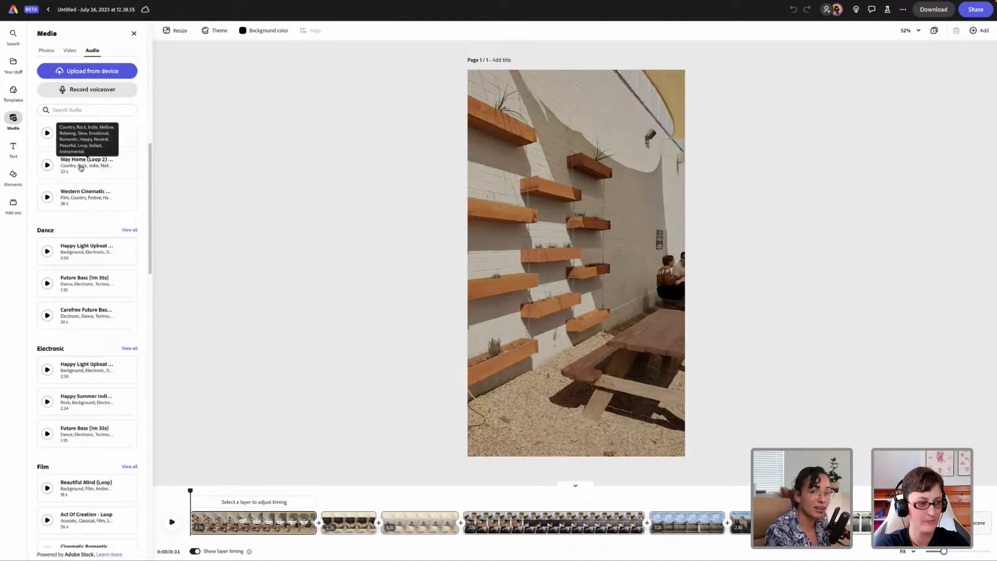
{"action": "left_click", "coordinate": [171, 228]}
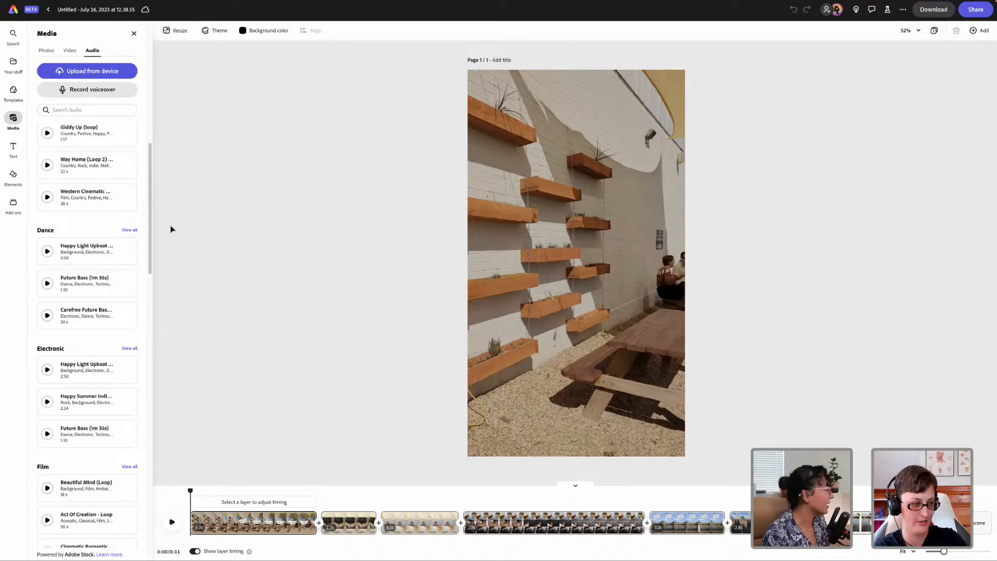
{"action": "scroll", "coordinate": [151, 206], "scroll_direction": "down", "scroll_amount": 5}
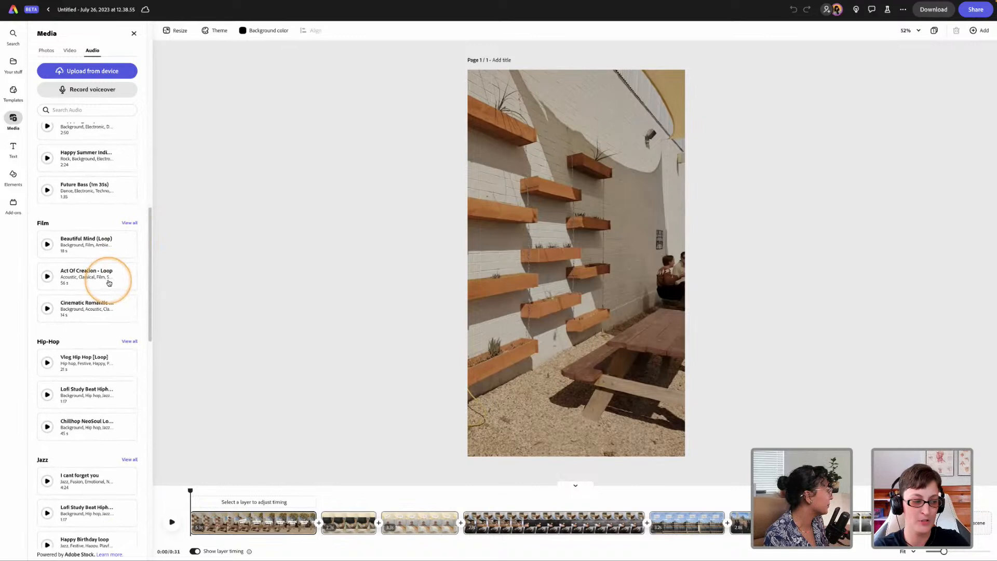
{"action": "scroll", "coordinate": [107, 280], "scroll_direction": "down", "scroll_amount": 4}
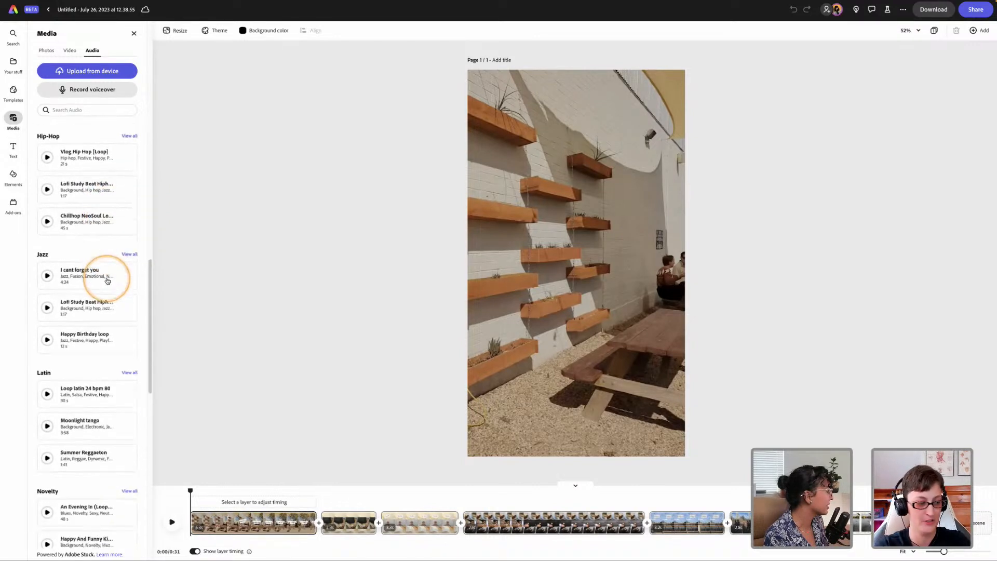
{"action": "left_click", "coordinate": [47, 308]}
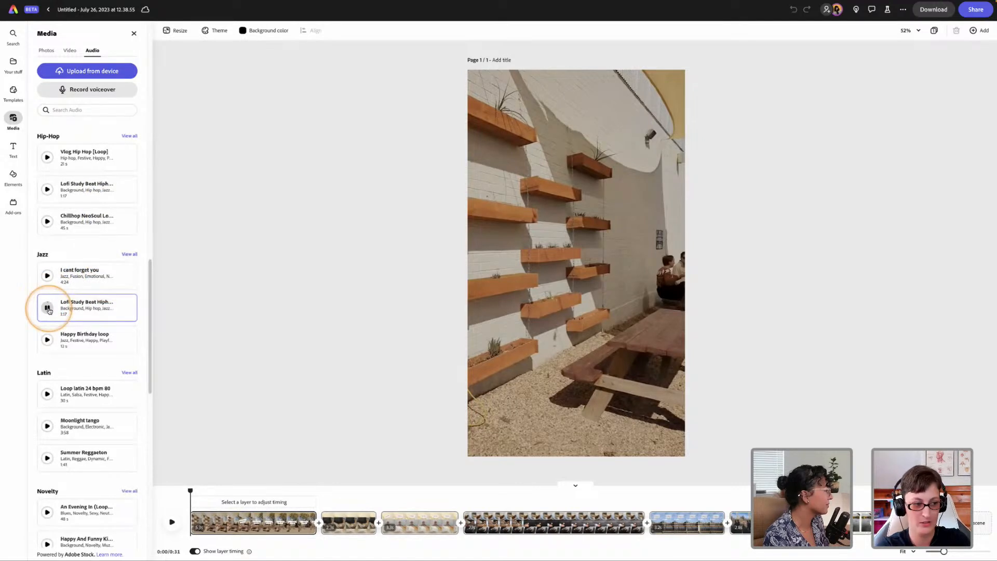
{"action": "left_click", "coordinate": [47, 308]}
{"action": "left_click_drag", "start_coordinate": [50, 311], "coordinate": [339, 511]}
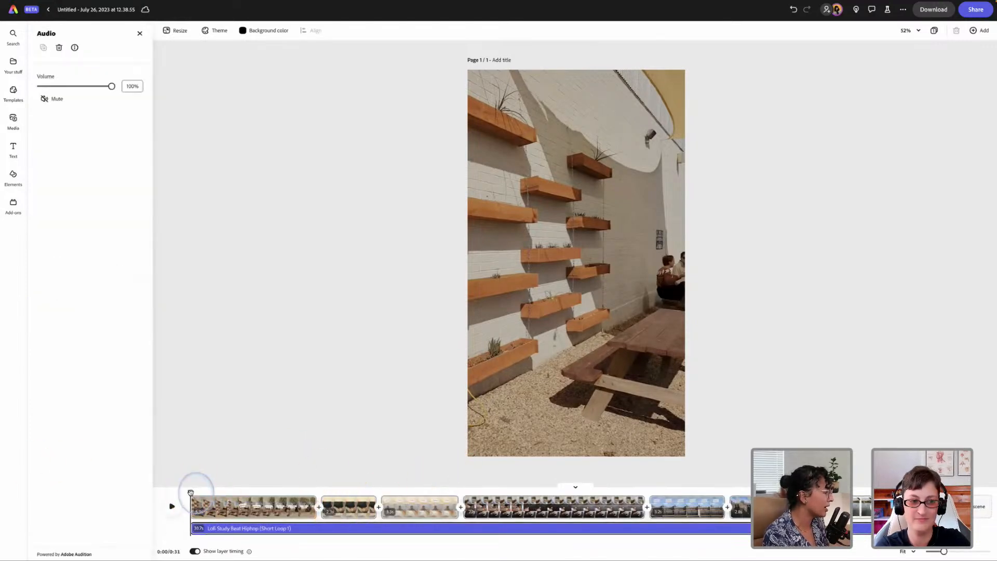
Scrub into the second scene and show the whole timeline at 49% to compare the soundtrack's length with the scenes
{"action": "left_click_drag", "start_coordinate": [190, 492], "coordinate": [243, 492]}
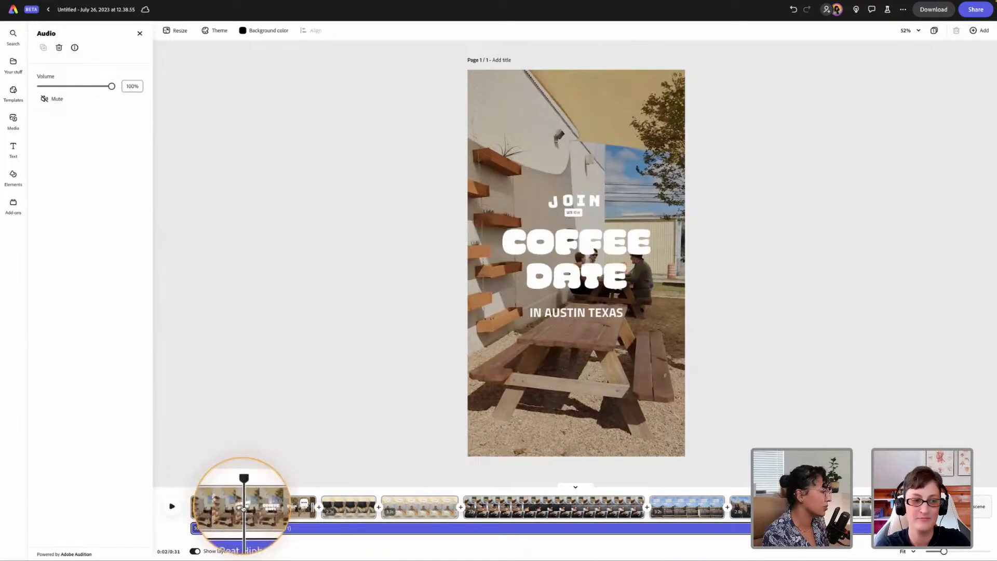
{"action": "left_click_drag", "start_coordinate": [239, 495], "coordinate": [329, 493]}
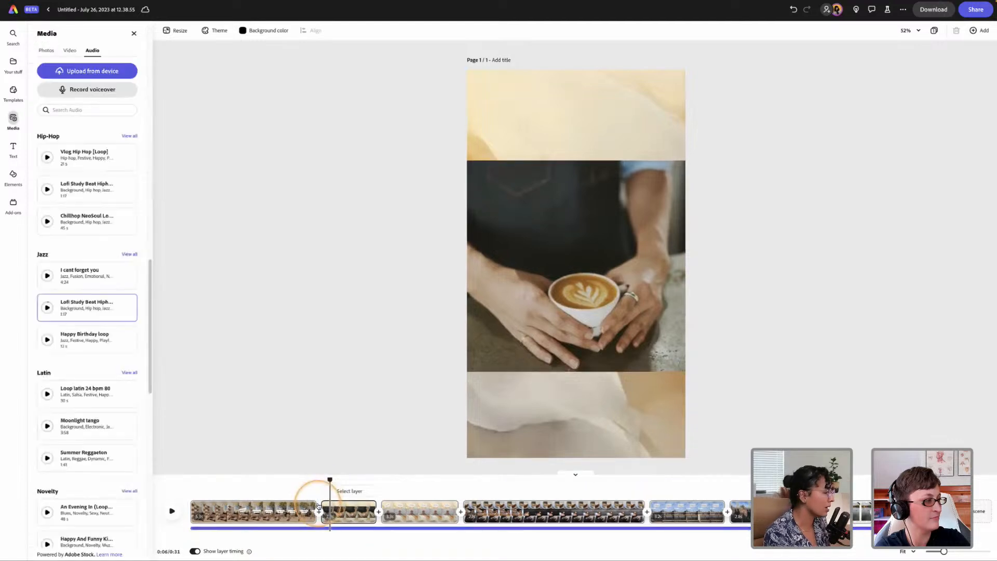
{"action": "mouse_move", "coordinate": [943, 552]}
{"action": "left_mouse_down"}
{"action": "mouse_move", "coordinate": [927, 551]}
{"action": "mouse_move", "coordinate": [958, 551]}
{"action": "mouse_move", "coordinate": [927, 551]}
{"action": "mouse_move", "coordinate": [937, 551]}
{"action": "left_mouse_up"}
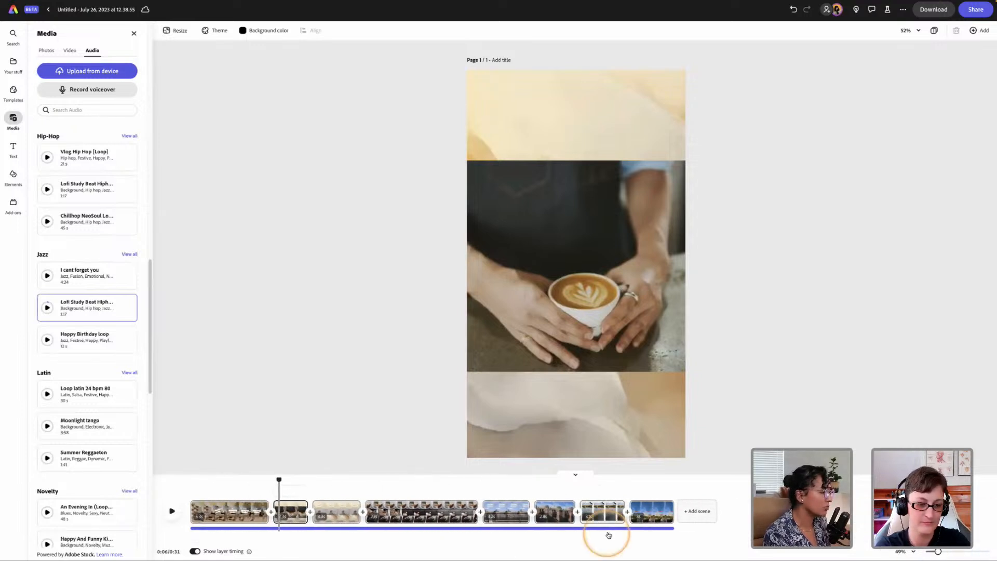
{"action": "mouse_move", "coordinate": [656, 511]}
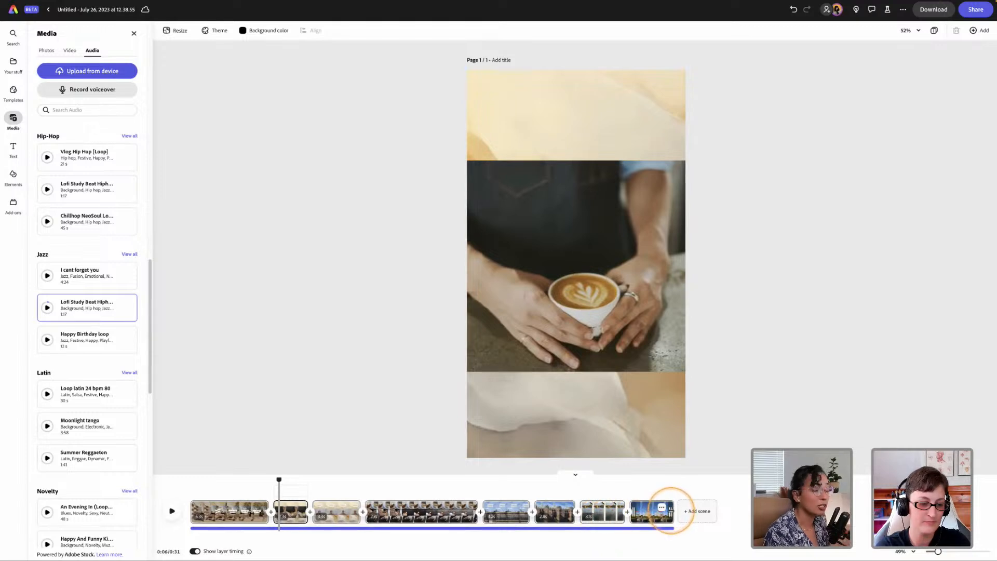
Play the opening seconds of the video from the start to hear the soundtrack with the first scene
{"action": "left_click_drag", "start_coordinate": [278, 479], "coordinate": [193, 480]}
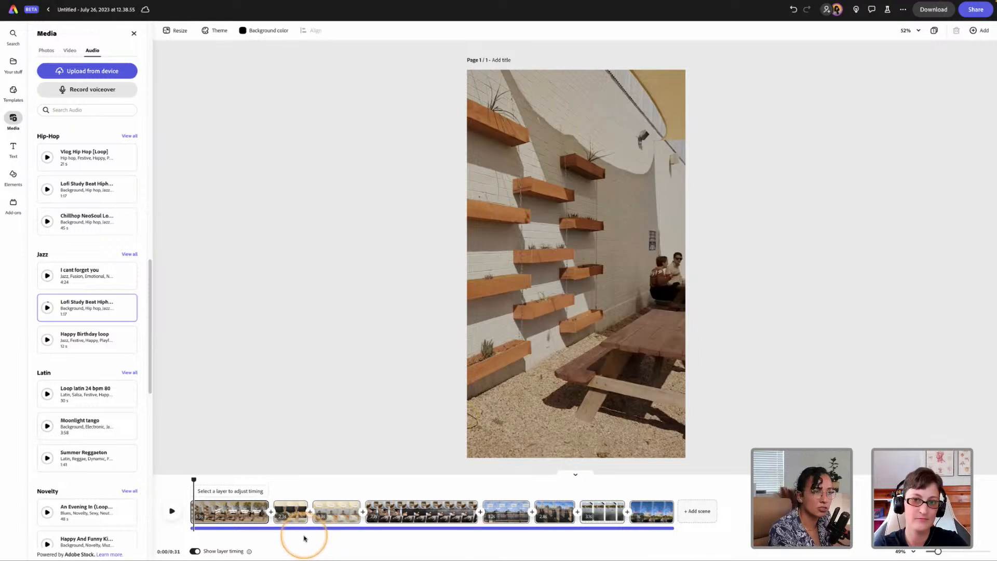
{"action": "left_click", "coordinate": [188, 480]}
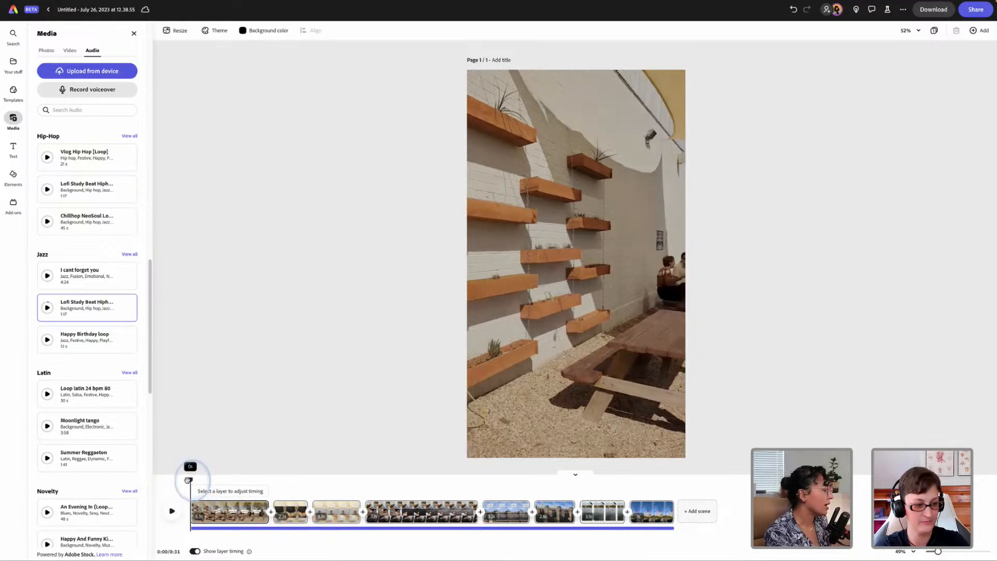
{"action": "key", "text": "space"}
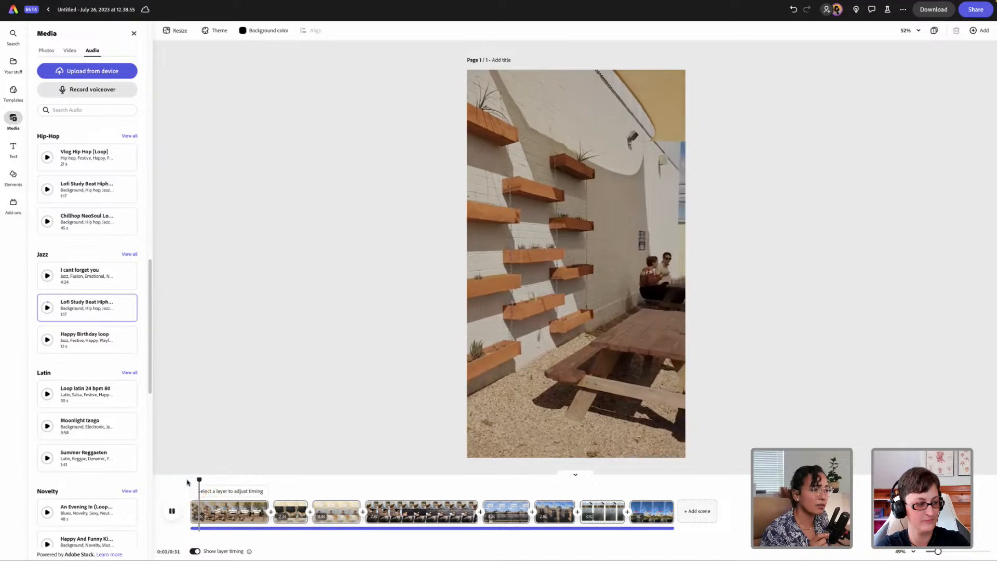
{"action": "key", "text": "space"}
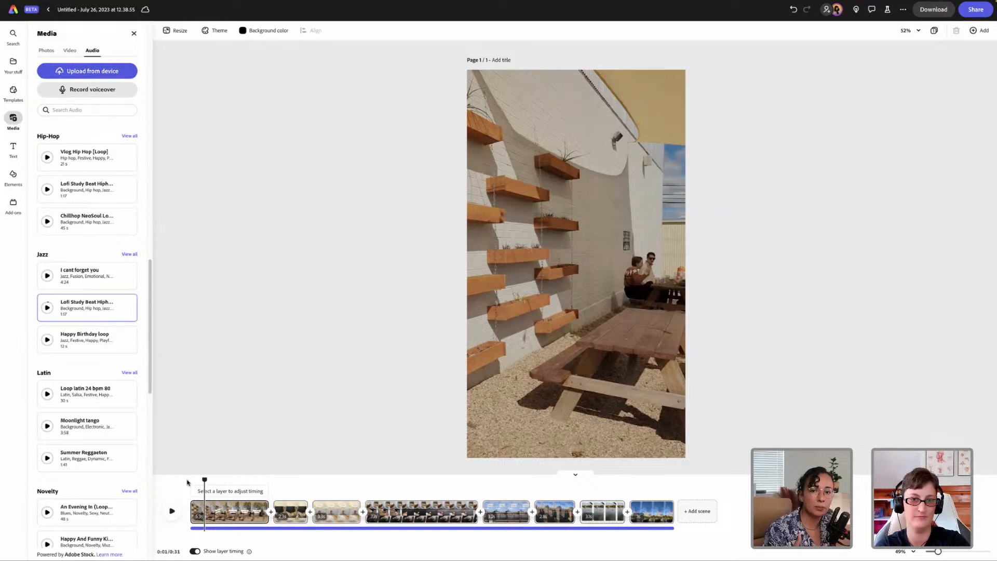
{"action": "key", "text": "space"}
{"action": "key", "text": "space"}
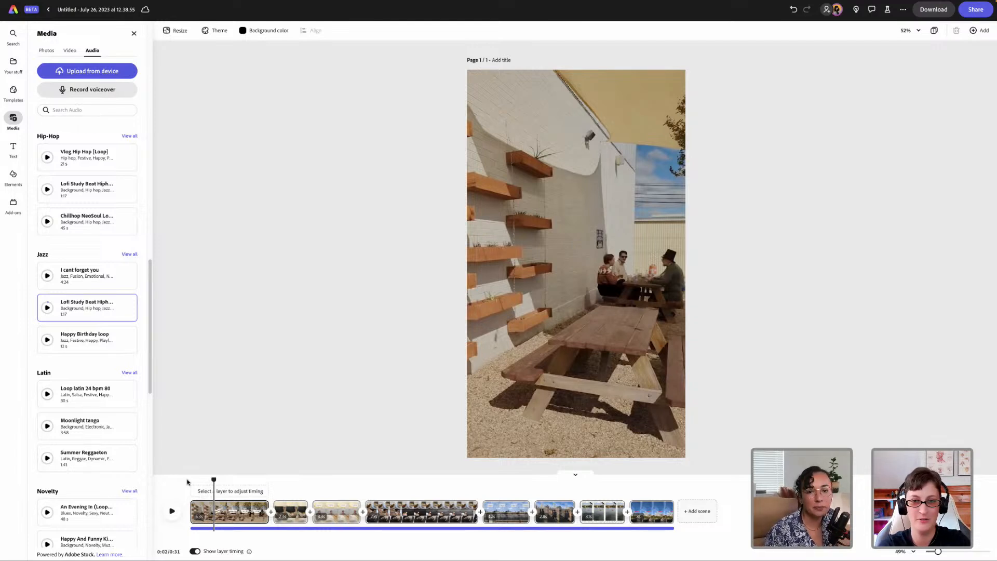
Set the Lofi Study Beat Hiphop soundtrack's volume to 27%, playing the video from the start to judge the level
{"action": "left_click", "coordinate": [236, 528]}
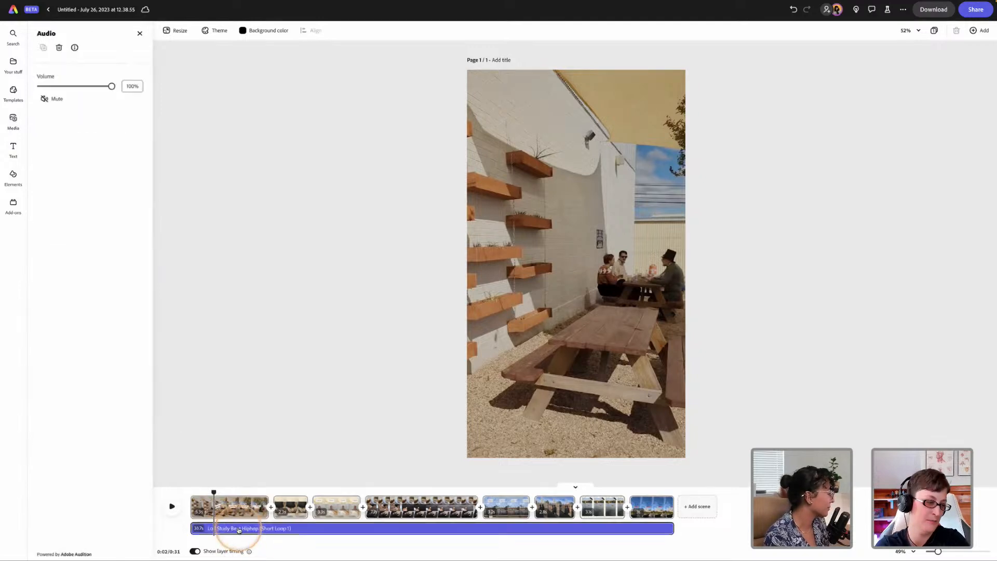
{"action": "left_click_drag", "start_coordinate": [78, 86], "coordinate": [68, 87]}
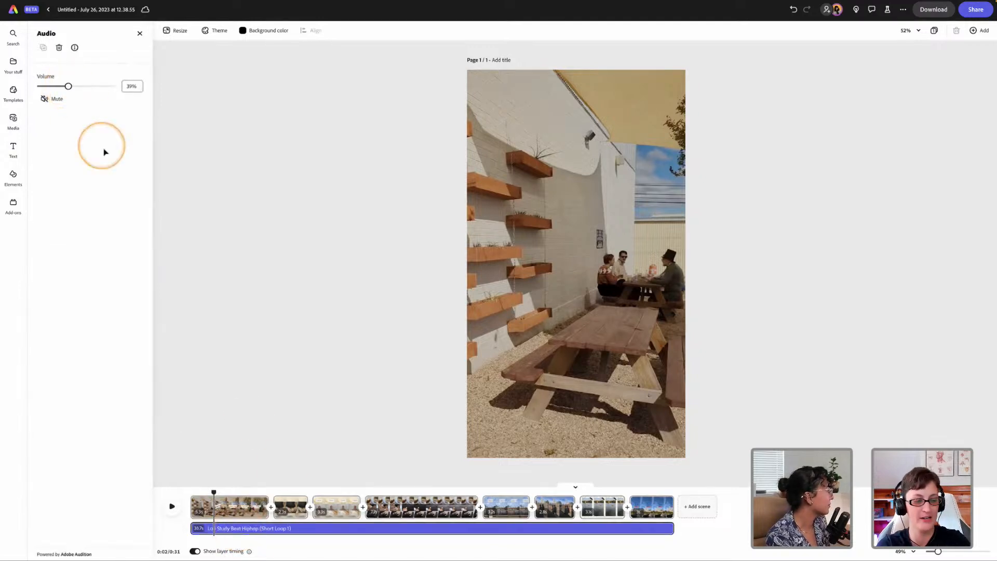
{"action": "left_click_drag", "start_coordinate": [213, 492], "coordinate": [188, 490]}
{"action": "key", "text": "space"}
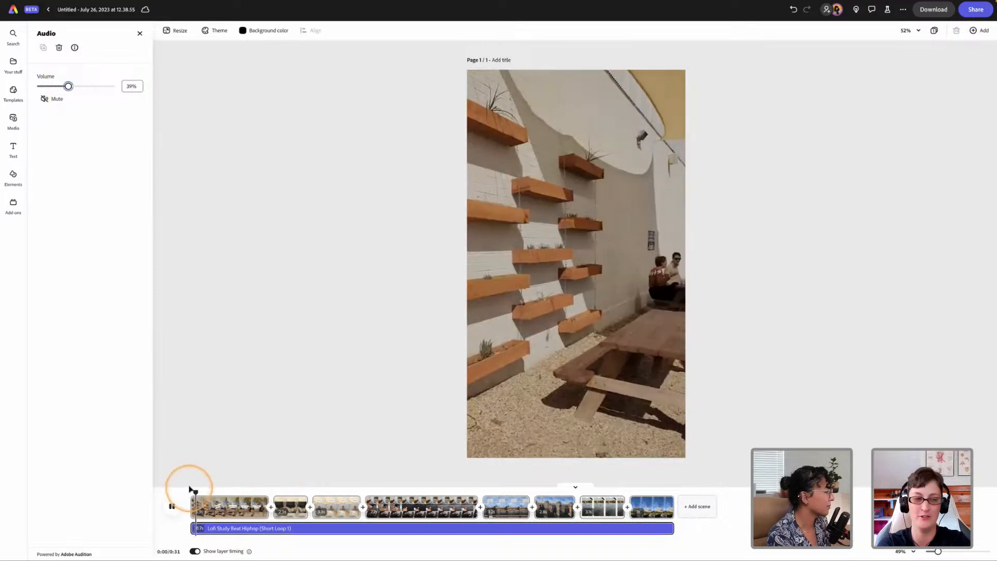
{"action": "left_click_drag", "start_coordinate": [68, 86], "coordinate": [60, 87]}
{"action": "left_click", "coordinate": [276, 116]}
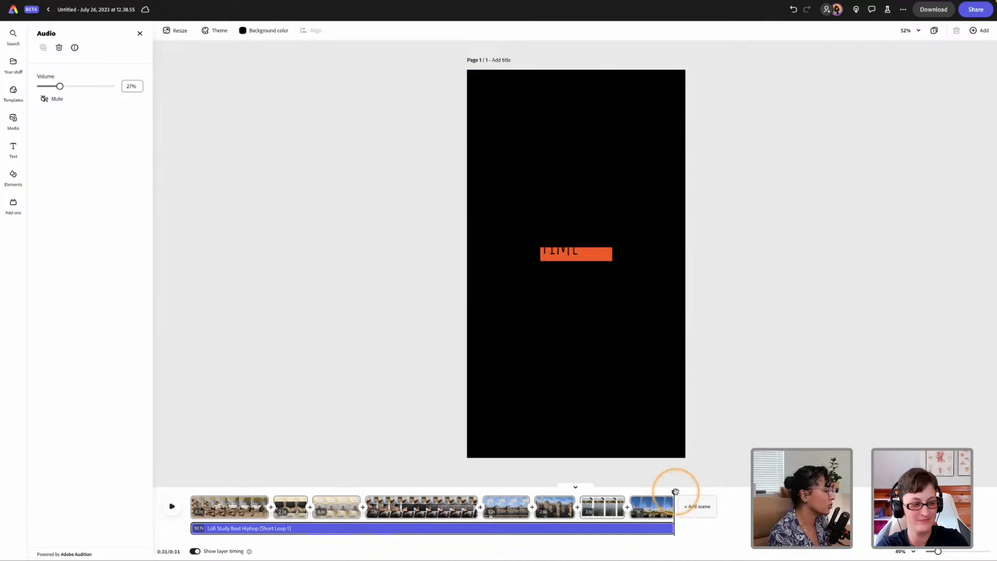
Replay the video with the quieter soundtrack and return the playhead to the start
{"action": "left_click", "coordinate": [205, 496]}
{"action": "key", "text": "space"}
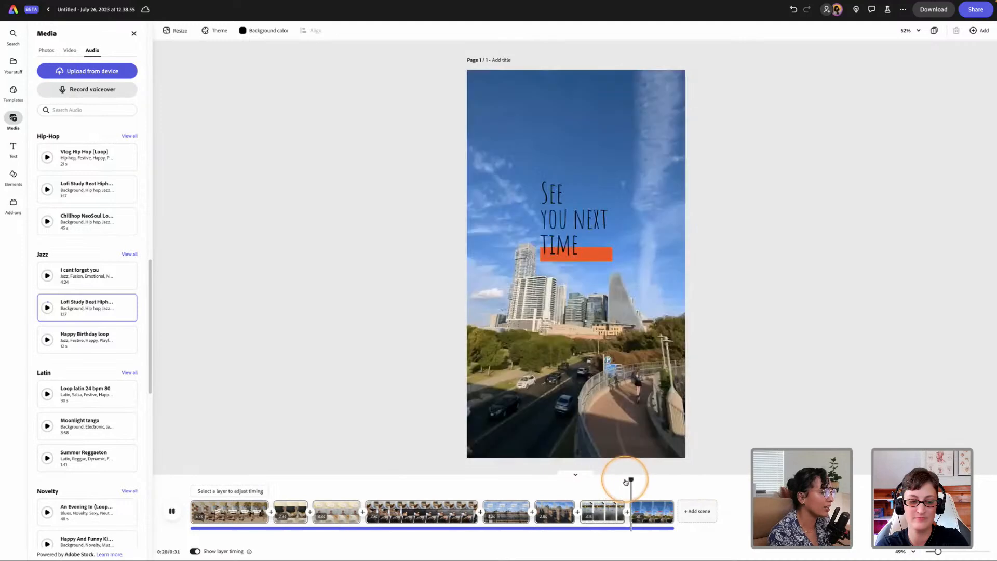
{"action": "left_click", "coordinate": [614, 482]}
{"action": "left_click_drag", "start_coordinate": [613, 478], "coordinate": [178, 483]}
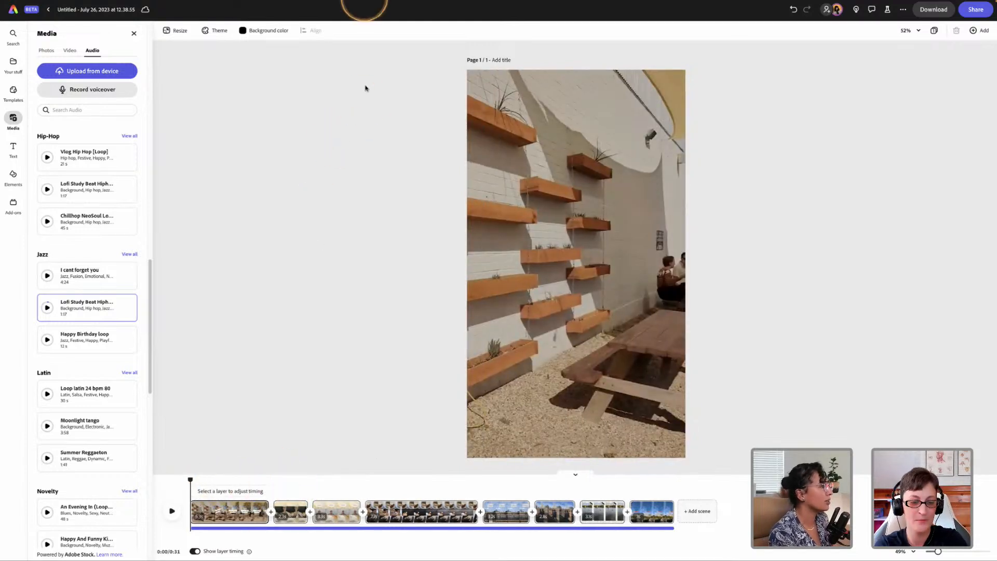
{"action": "mouse_move", "coordinate": [363, 3]}
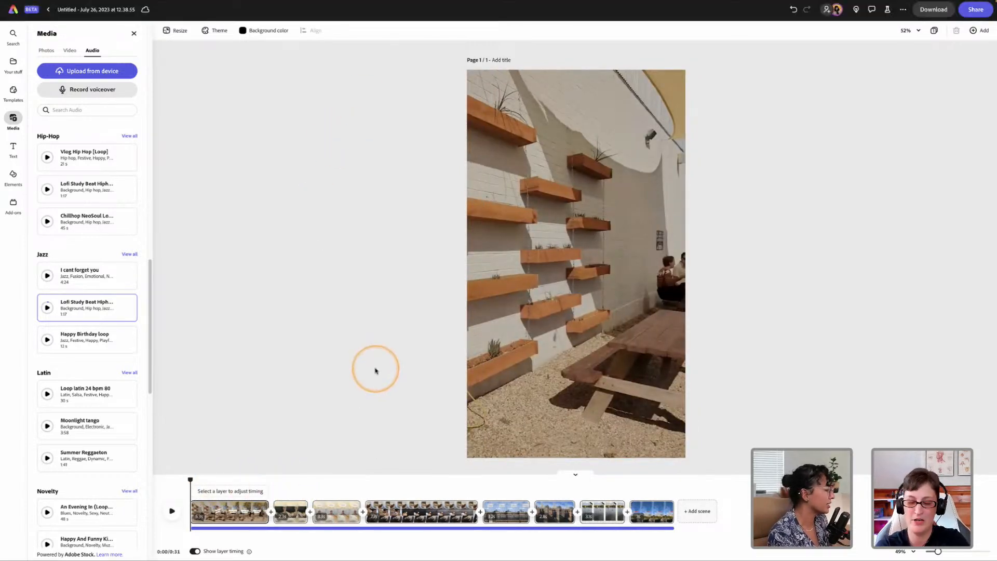
{"action": "key", "text": "space"}
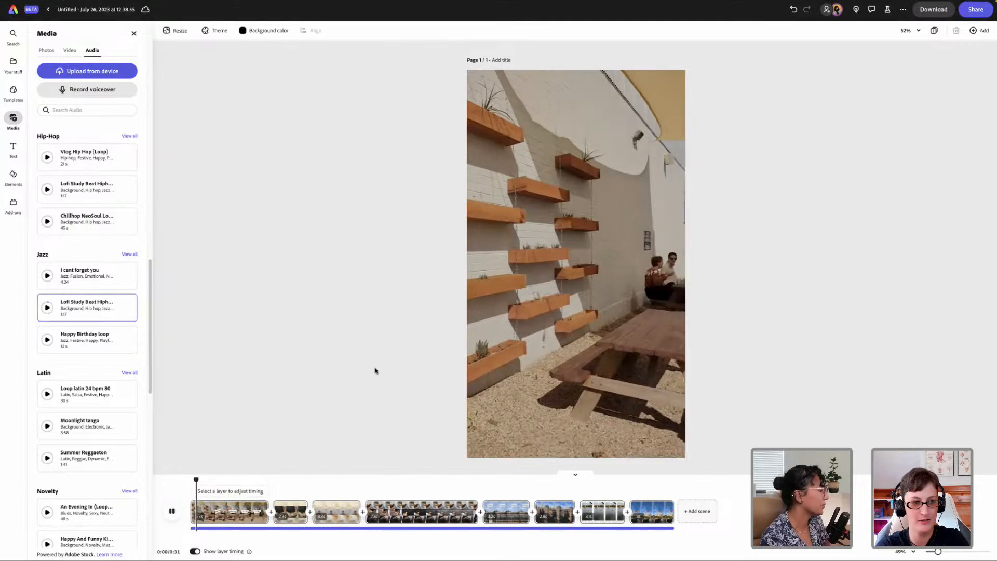
{"action": "left_click_drag", "start_coordinate": [217, 479], "coordinate": [183, 484]}
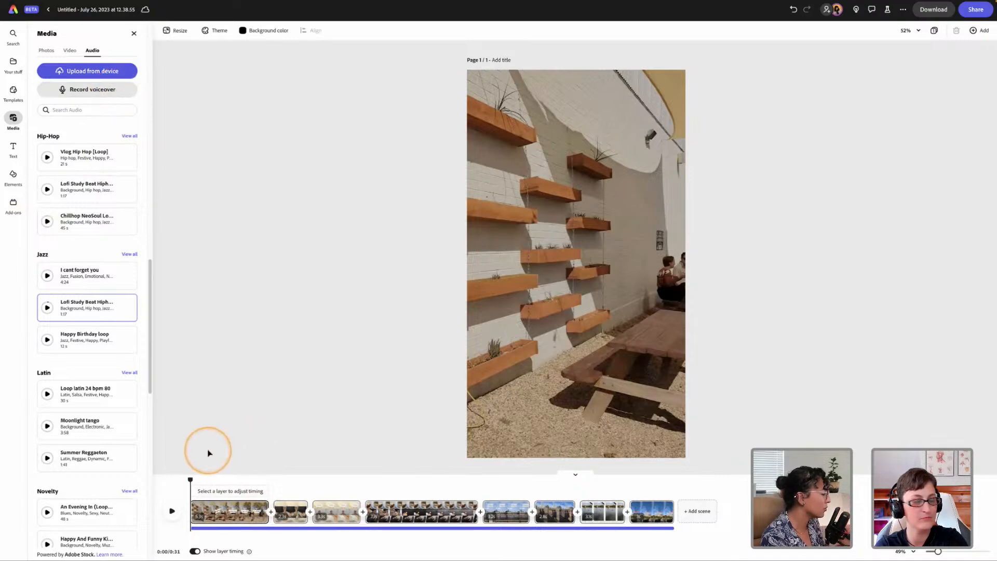
{"action": "mouse_move", "coordinate": [190, 479]}
{"action": "left_mouse_down"}
{"action": "mouse_move", "coordinate": [311, 474]}
{"action": "mouse_move", "coordinate": [190, 480]}
{"action": "left_mouse_up"}
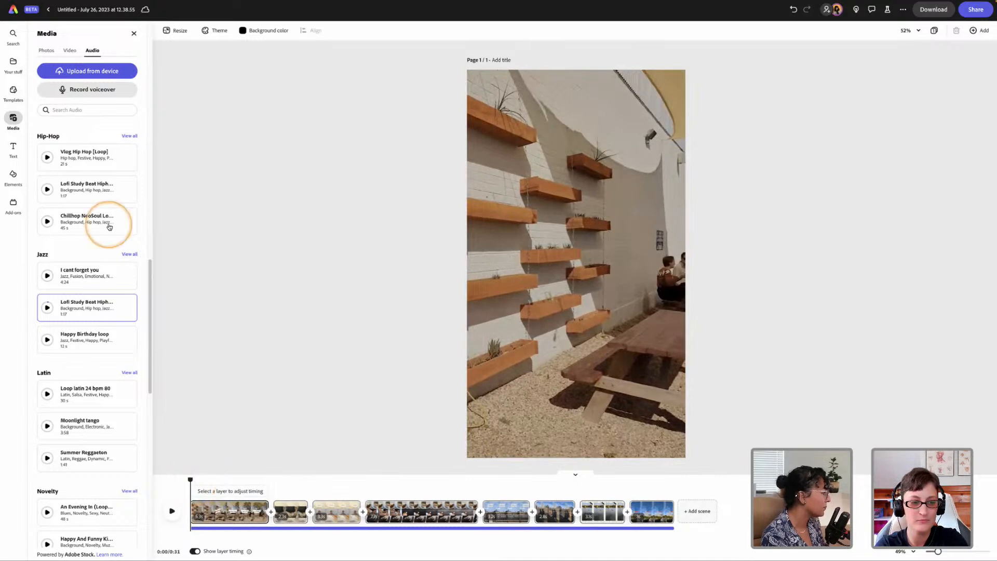
Open the voiceover recorder and choose the Elgato Wave:3 microphone as its input
{"action": "left_click", "coordinate": [90, 91]}
{"action": "left_click", "coordinate": [123, 75]}
{"action": "left_click", "coordinate": [123, 74]}
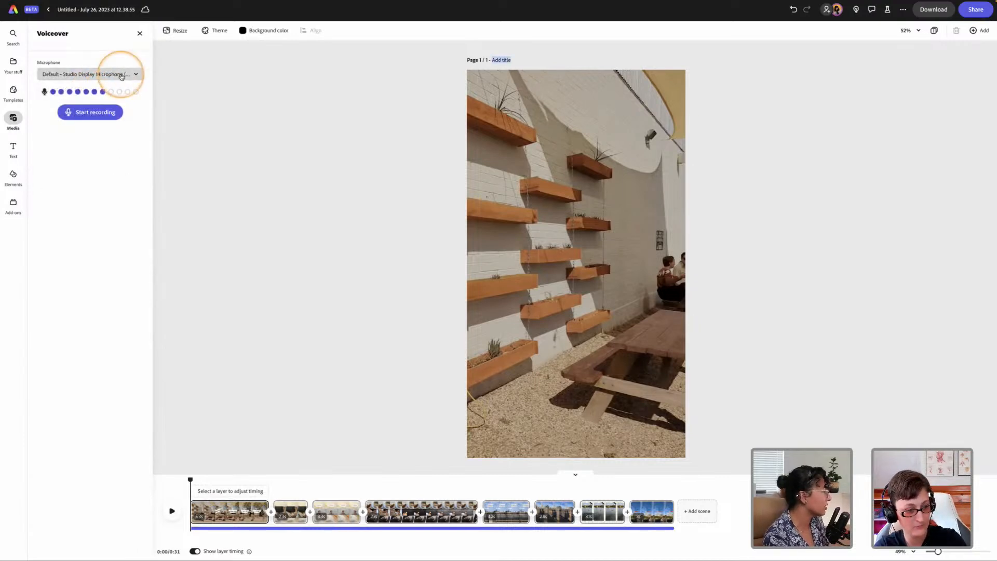
{"action": "left_click", "coordinate": [121, 75]}
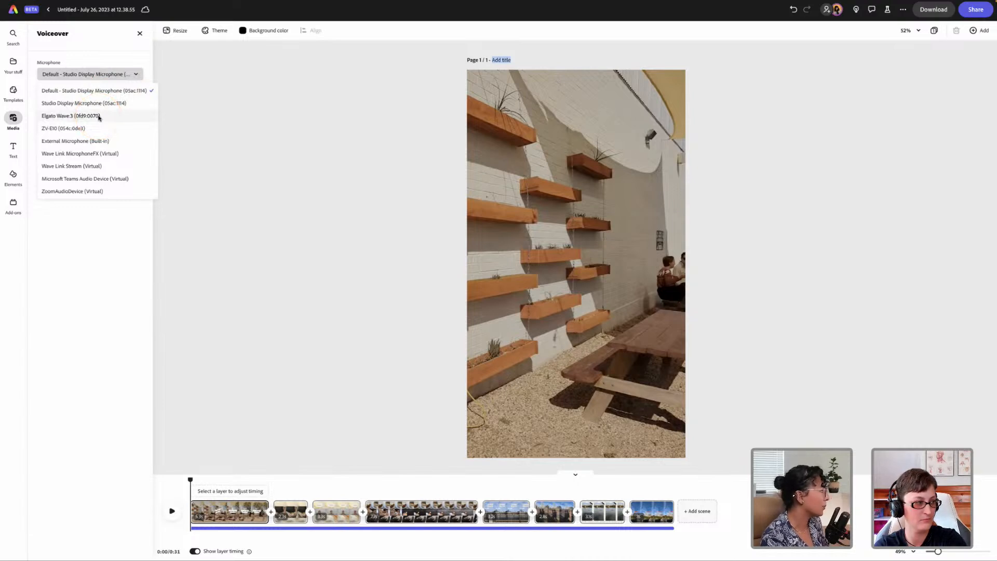
{"action": "left_click", "coordinate": [99, 117]}
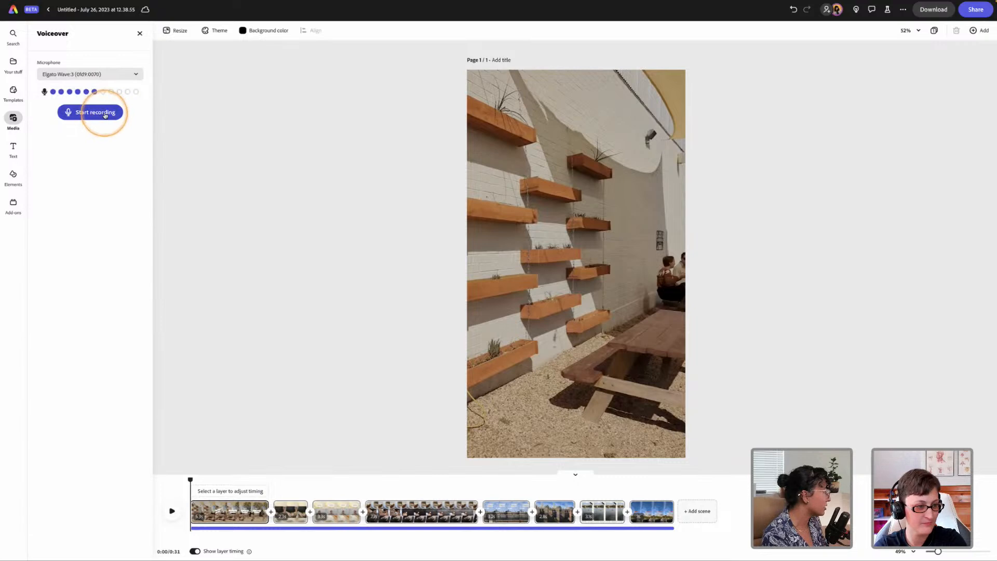
Record a voiceover over the opening scene and play it back from the start of the video
{"action": "left_click", "coordinate": [106, 115]}
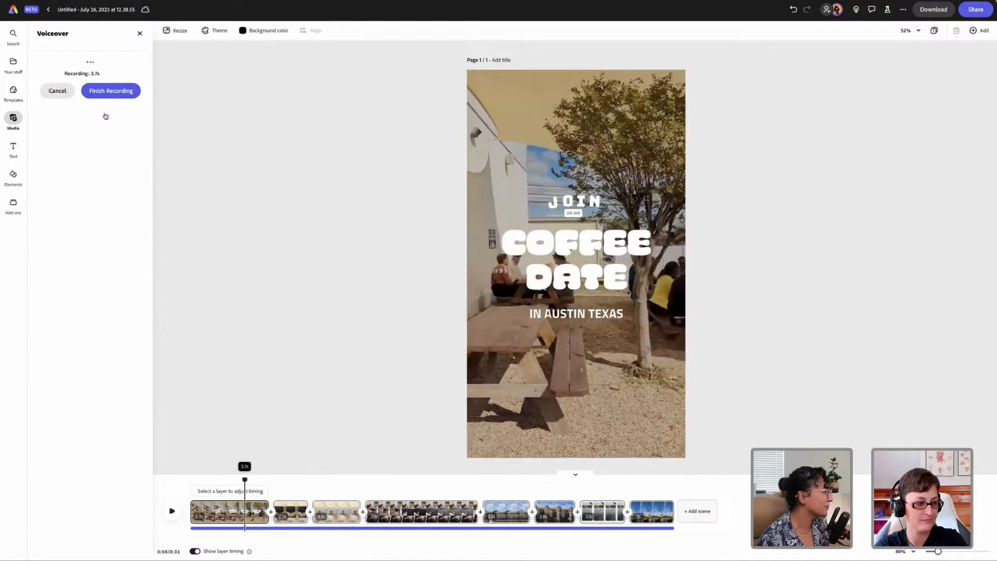
{"action": "left_click", "coordinate": [85, 84]}
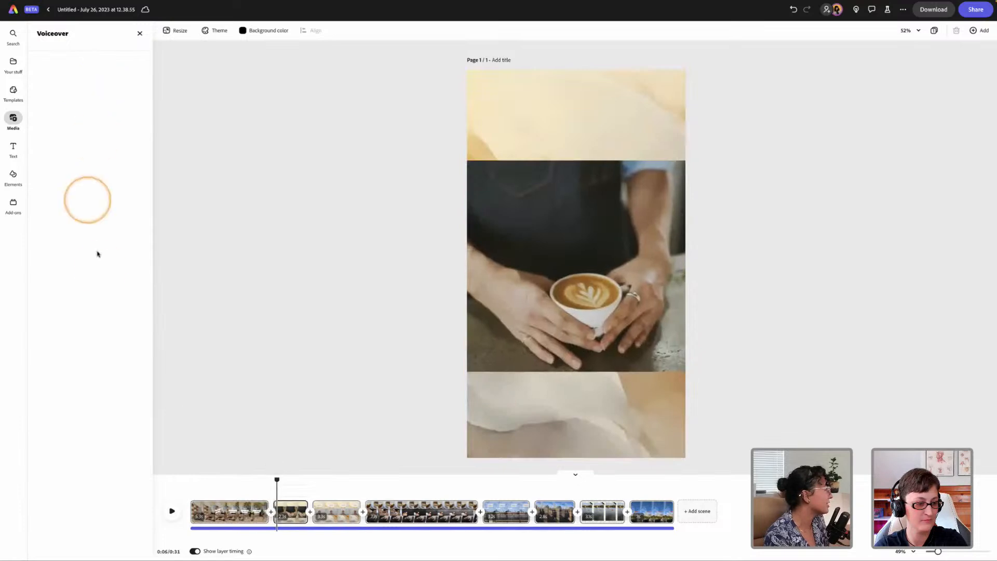
{"action": "left_click_drag", "start_coordinate": [278, 481], "coordinate": [193, 483]}
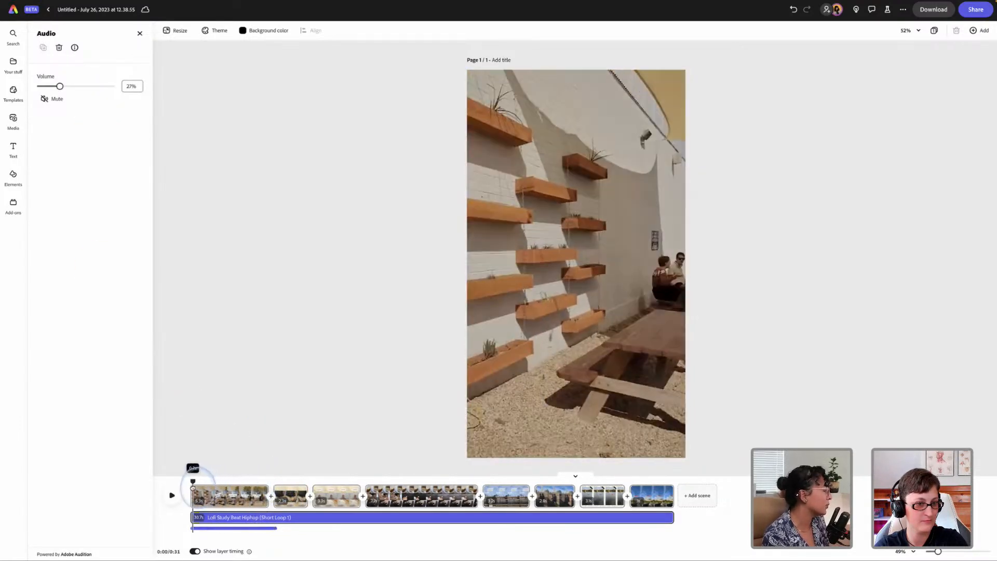
{"action": "left_click", "coordinate": [224, 452]}
{"action": "key", "text": "space"}
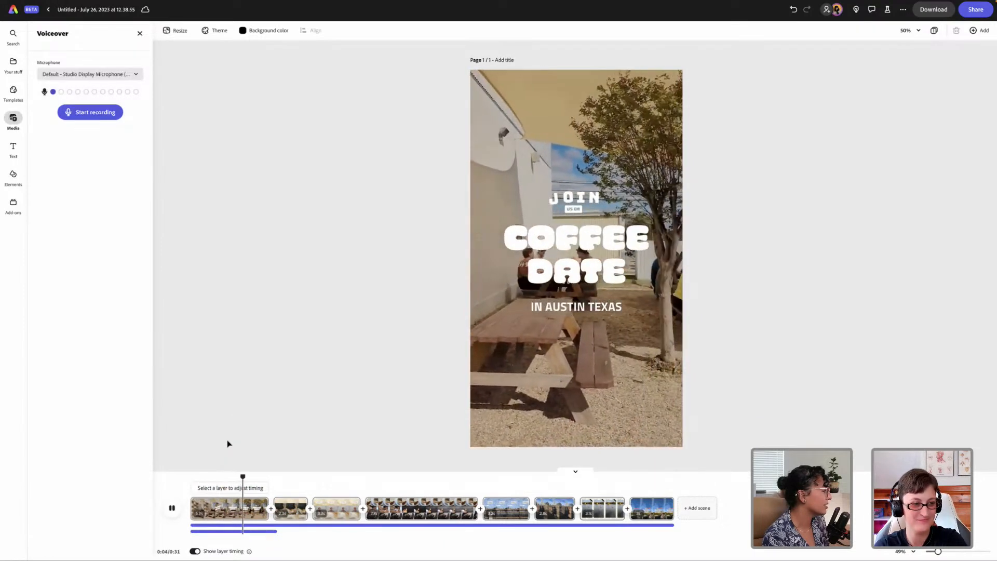
{"action": "left_click", "coordinate": [312, 538]}
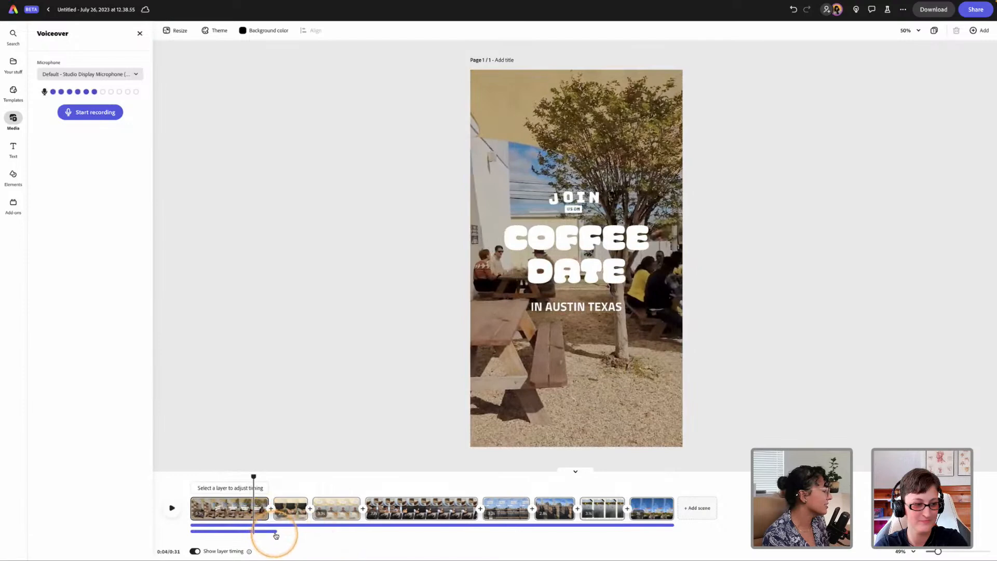
Trim the end of the first voiceover to about 4 seconds and shift the clip about 1 second further along the timeline
{"action": "left_click", "coordinate": [275, 532]}
{"action": "left_click_drag", "start_coordinate": [272, 524], "coordinate": [254, 525]}
{"action": "left_click", "coordinate": [253, 482]}
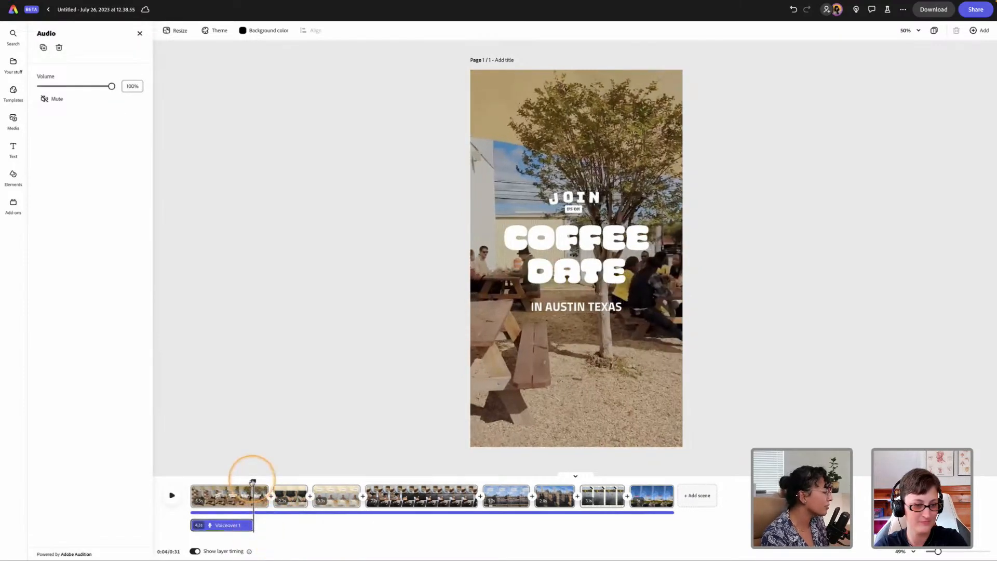
{"action": "left_click_drag", "start_coordinate": [247, 481], "coordinate": [197, 478]}
{"action": "left_click", "coordinate": [213, 528]}
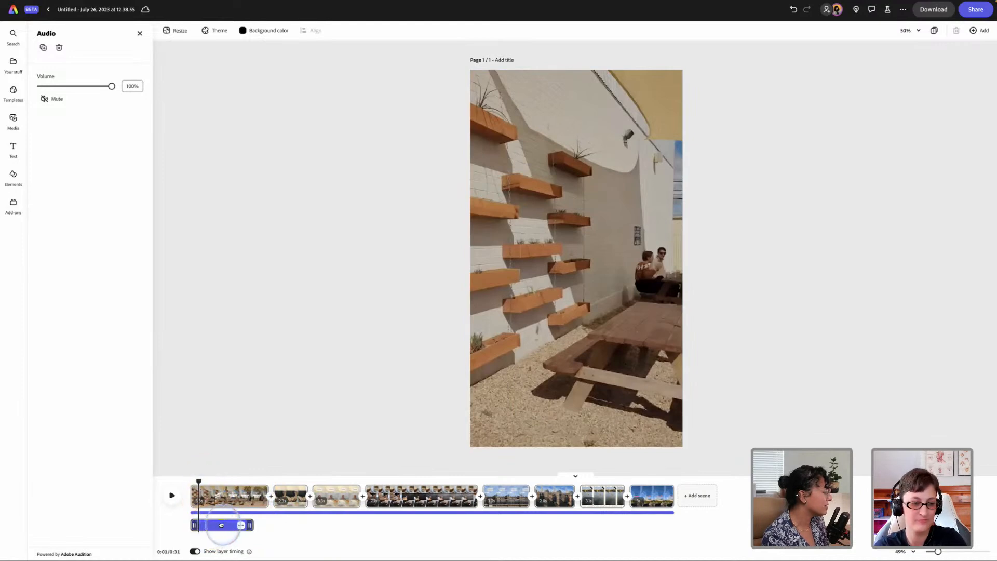
{"action": "left_click_drag", "start_coordinate": [221, 525], "coordinate": [235, 525]}
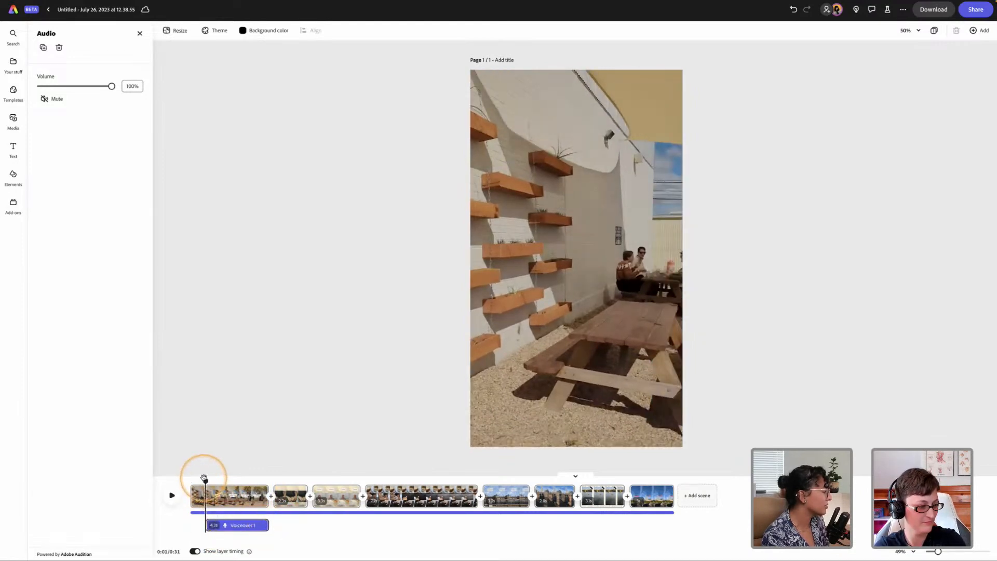
Play the video from the start through the third scene to check the timing of the first voiceover
{"action": "left_click_drag", "start_coordinate": [199, 481], "coordinate": [191, 481]}
{"action": "key", "text": "space"}
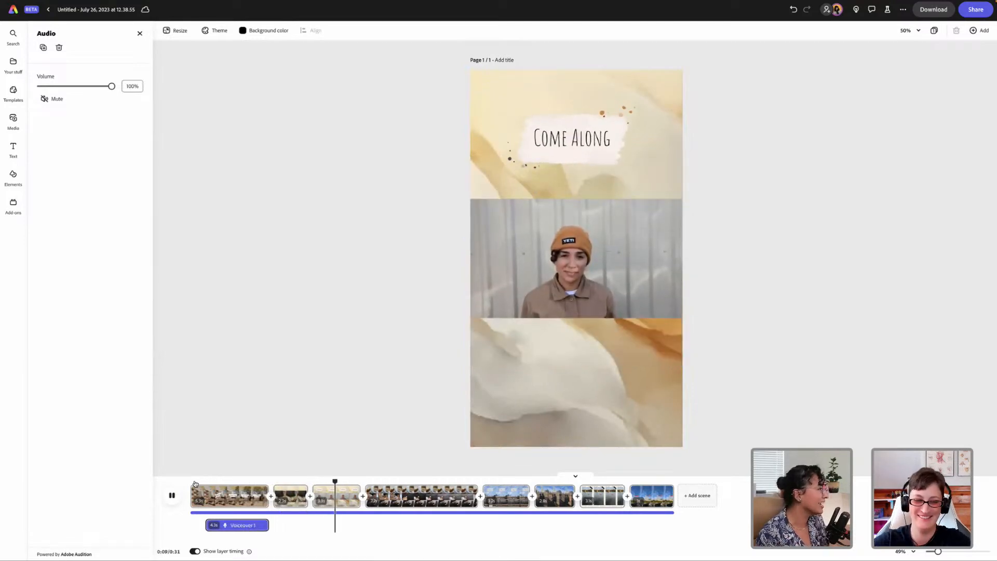
{"action": "left_click", "coordinate": [346, 491]}
{"action": "left_click_drag", "start_coordinate": [345, 479], "coordinate": [311, 476]}
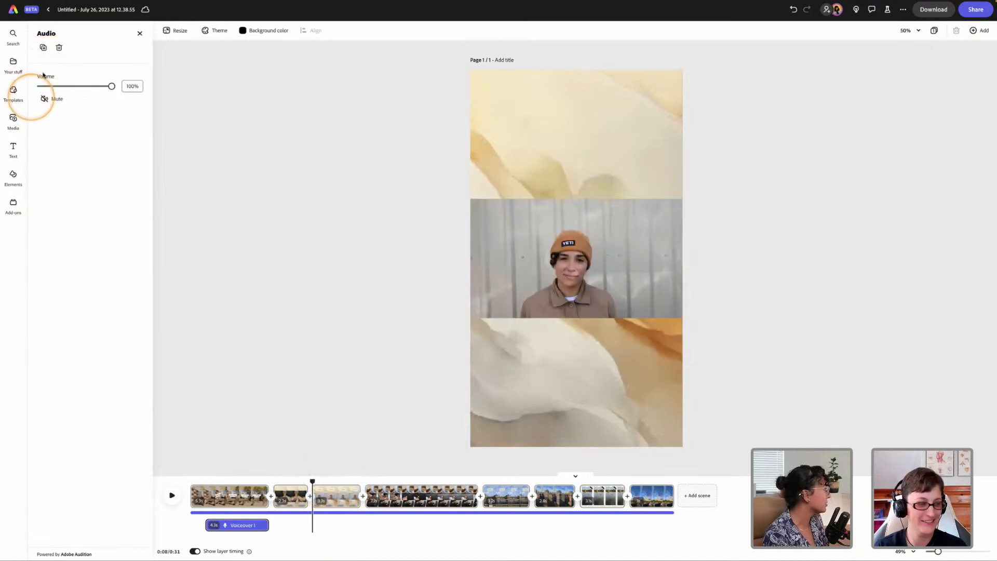
Reopen the voiceover recorder and choose the Elgato Wave:3 microphone as its input
{"action": "left_click", "coordinate": [14, 120]}
{"action": "left_click", "coordinate": [93, 50]}
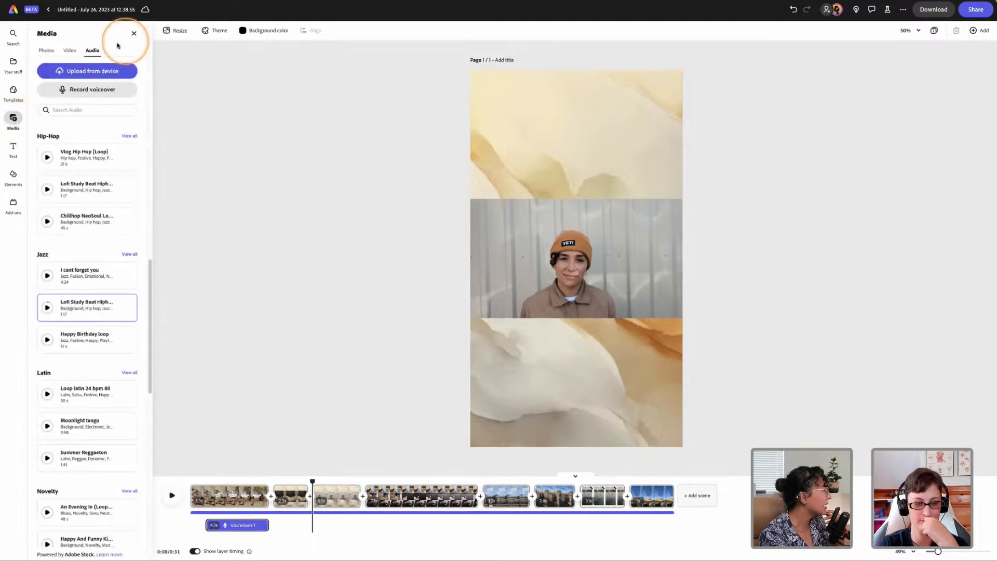
{"action": "left_click", "coordinate": [100, 90]}
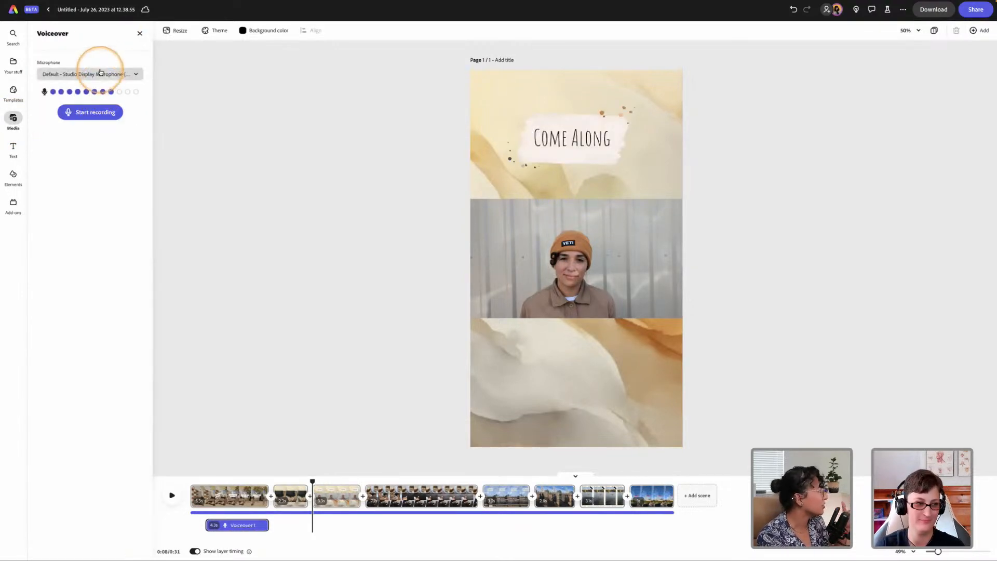
{"action": "left_click", "coordinate": [101, 74]}
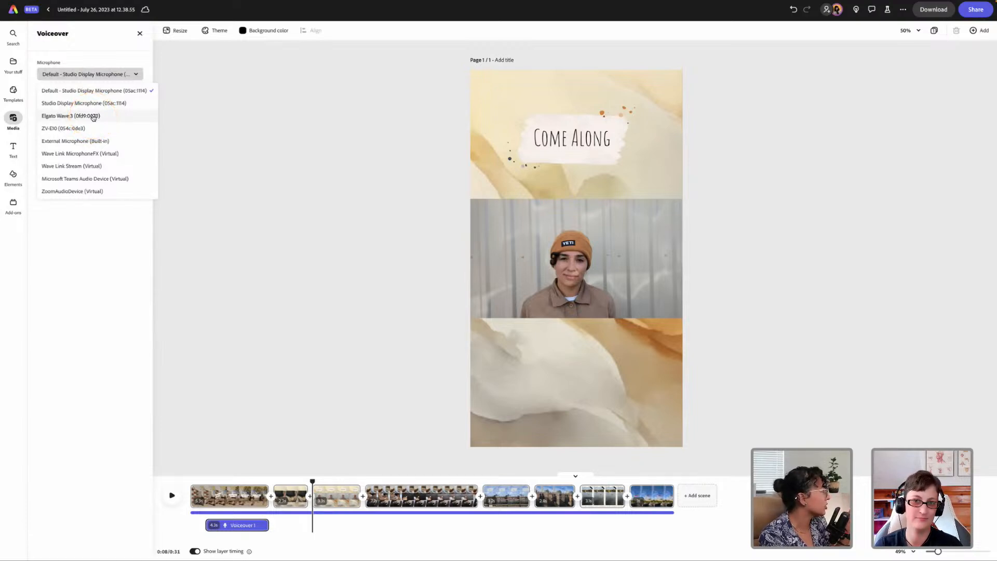
{"action": "left_click", "coordinate": [93, 116]}
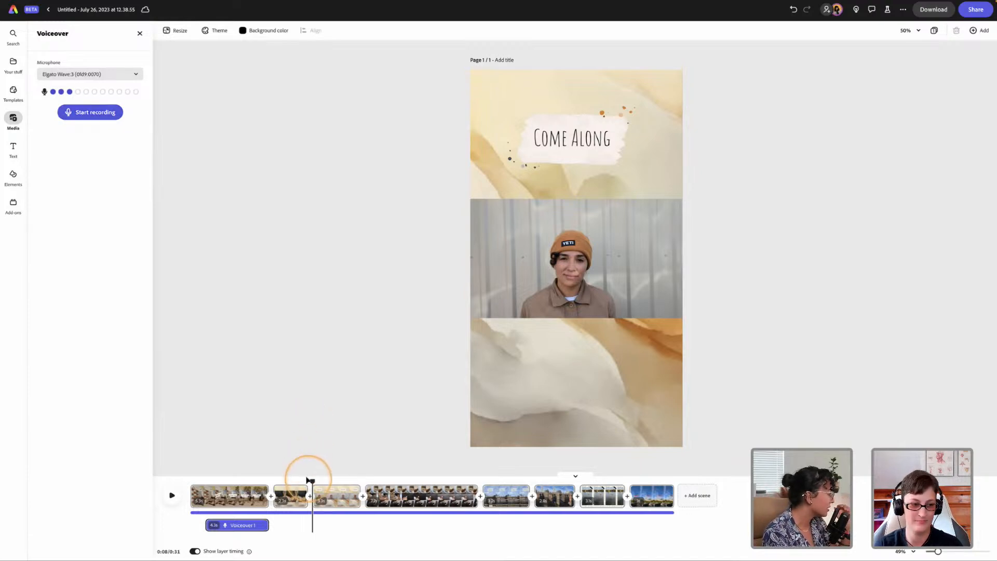
Record a second voiceover starting at the beginning of the second scene, with the latte cup
{"action": "left_click_drag", "start_coordinate": [312, 481], "coordinate": [273, 481]}
{"action": "left_click", "coordinate": [102, 112]}
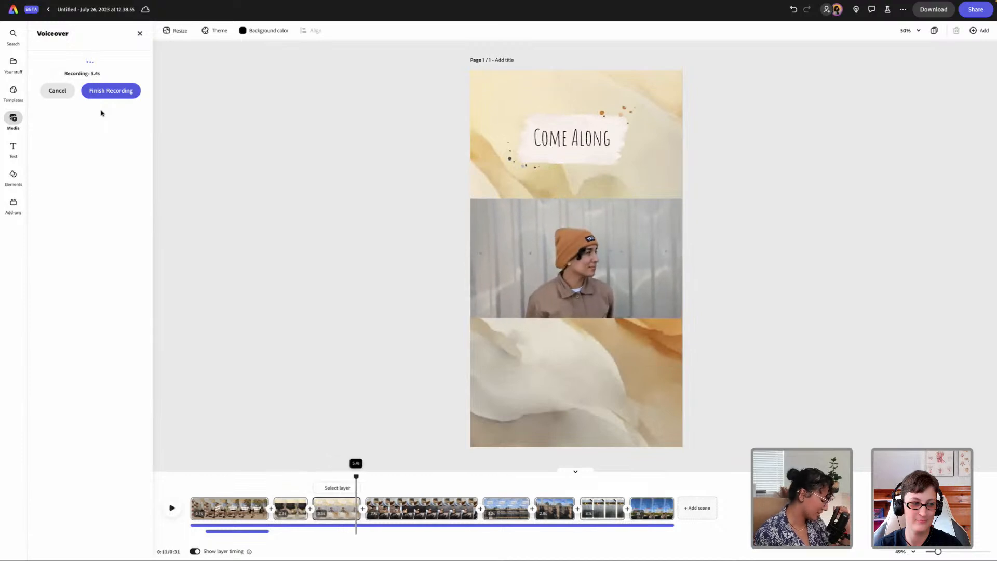
{"action": "left_click", "coordinate": [109, 91]}
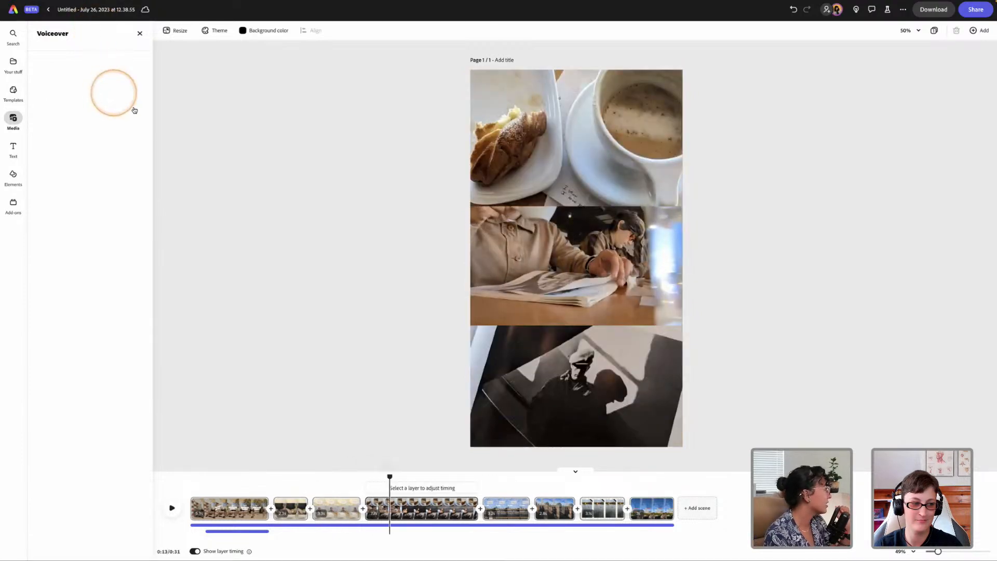
Play back the second voiceover, then replay the video from near the start to hear both recordings together
{"action": "left_click_drag", "start_coordinate": [389, 477], "coordinate": [262, 478]}
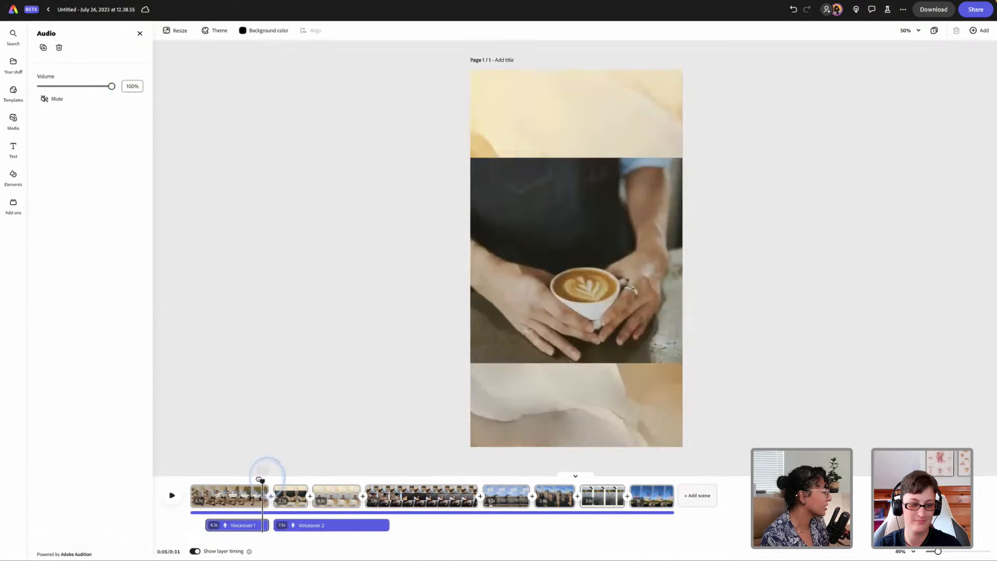
{"action": "left_click", "coordinate": [261, 472]}
{"action": "key", "text": "space"}
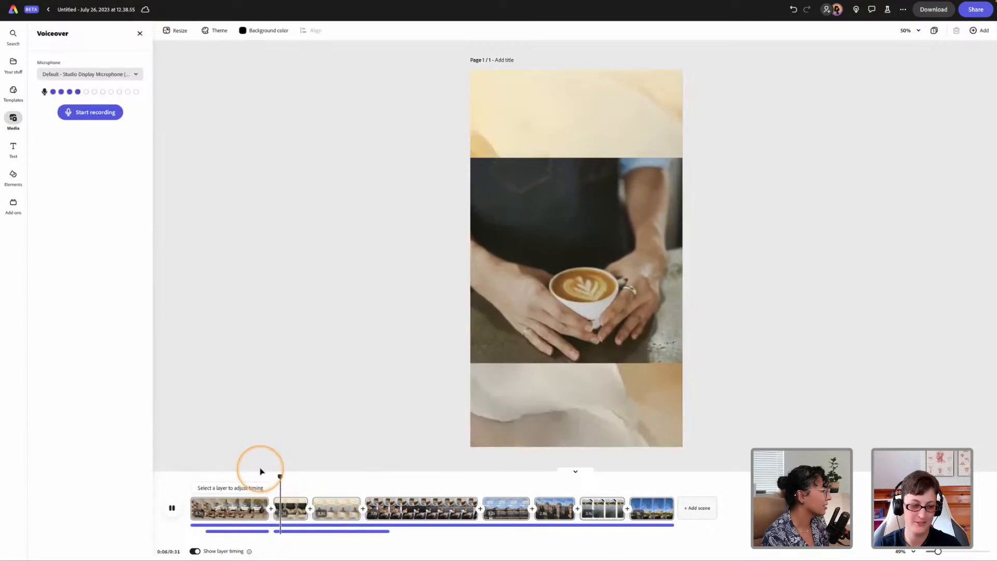
{"action": "left_click_drag", "start_coordinate": [284, 477], "coordinate": [196, 476]}
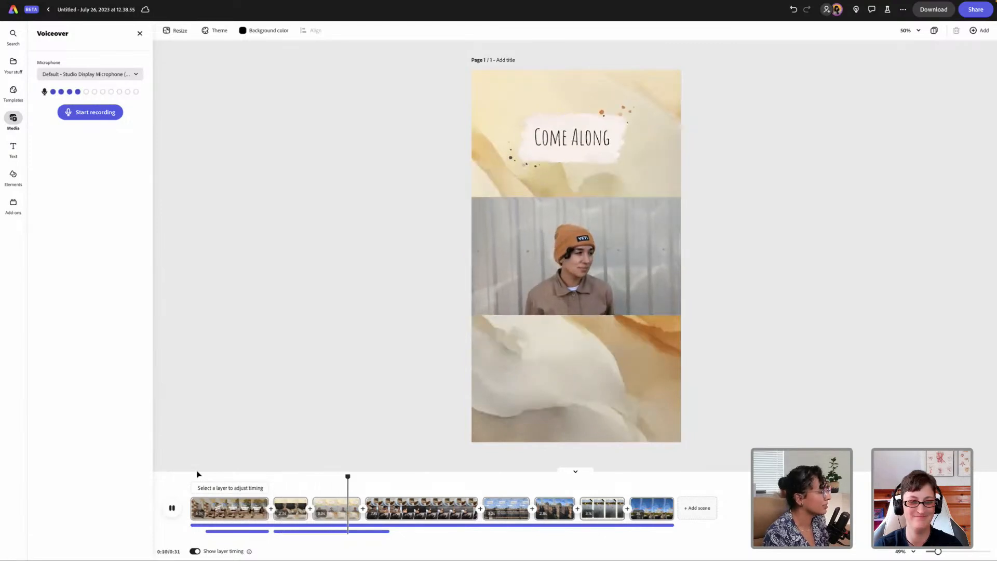
Trim the end of the second voiceover so it finishes with the "Come Along" scene
{"action": "left_click_drag", "start_coordinate": [410, 493], "coordinate": [382, 533]}
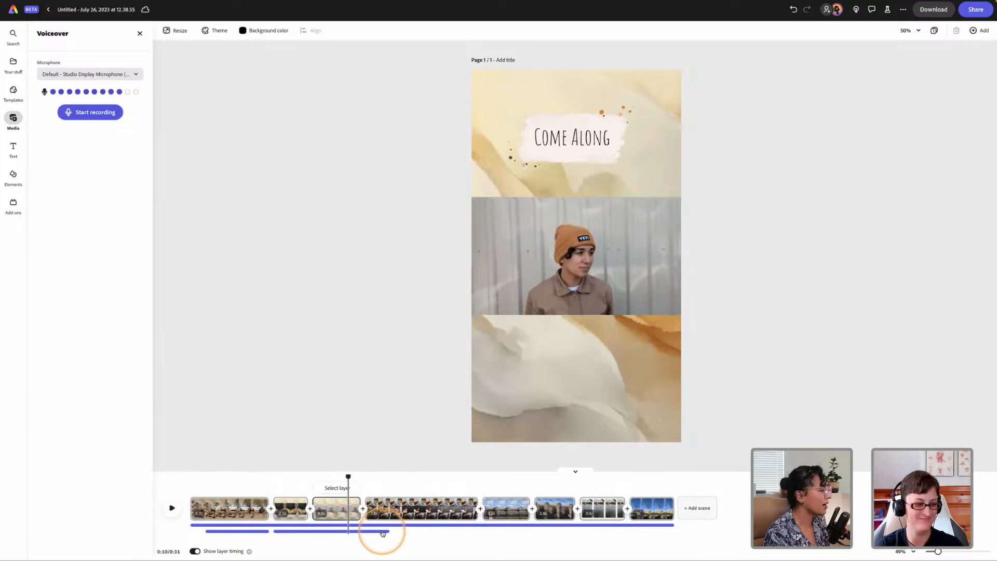
{"action": "left_click", "coordinate": [382, 533]}
{"action": "left_click_drag", "start_coordinate": [353, 525], "coordinate": [361, 526]}
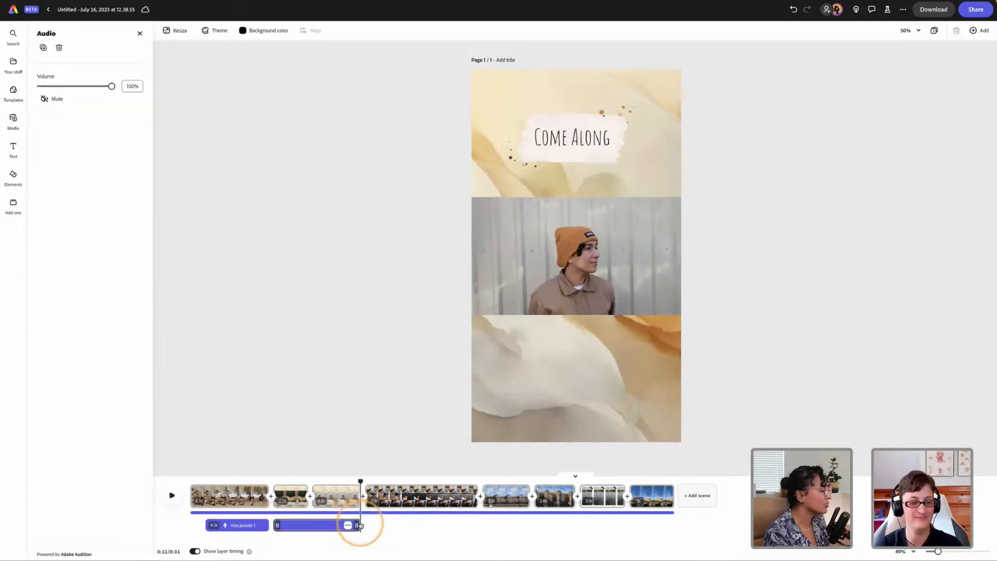
Scrub back through the narrated scenes and play the fourth scene, the coffee collage, to its end
{"action": "left_click", "coordinate": [362, 481]}
{"action": "left_click_drag", "start_coordinate": [362, 481], "coordinate": [283, 477]}
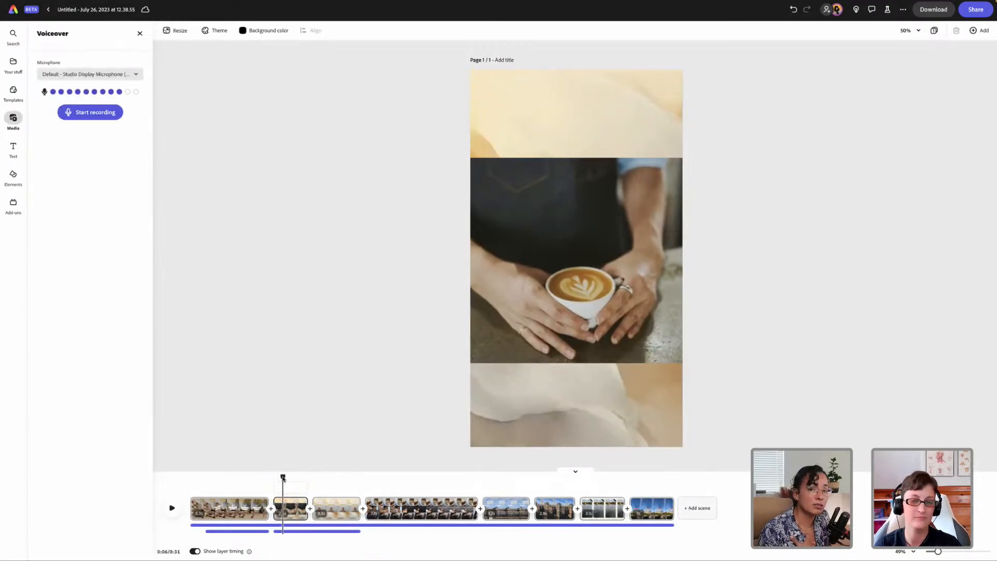
{"action": "left_click_drag", "start_coordinate": [283, 478], "coordinate": [208, 477]}
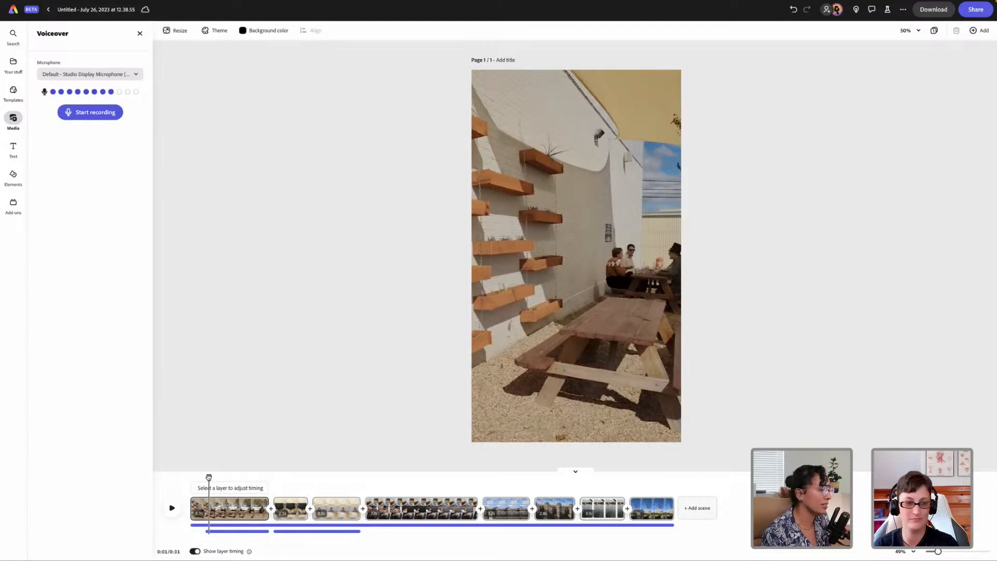
{"action": "left_click_drag", "start_coordinate": [208, 475], "coordinate": [375, 467]}
{"action": "key", "text": "space"}
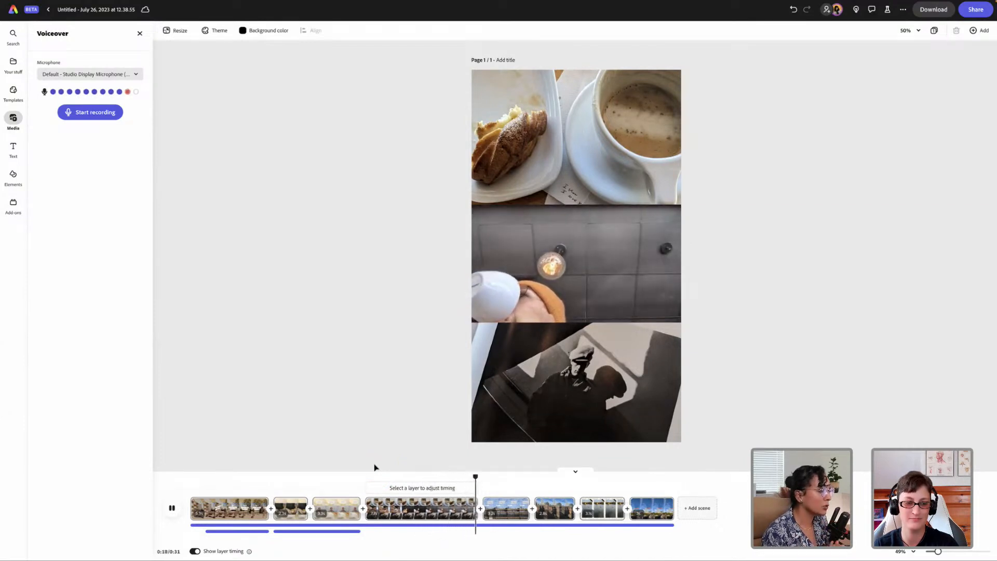
{"action": "key", "text": "space"}
Record a third voiceover with the Elgato Wave:3 microphone, starting at the beginning of the "Let's Explore the City" scene
{"action": "left_click_drag", "start_coordinate": [490, 476], "coordinate": [482, 472]}
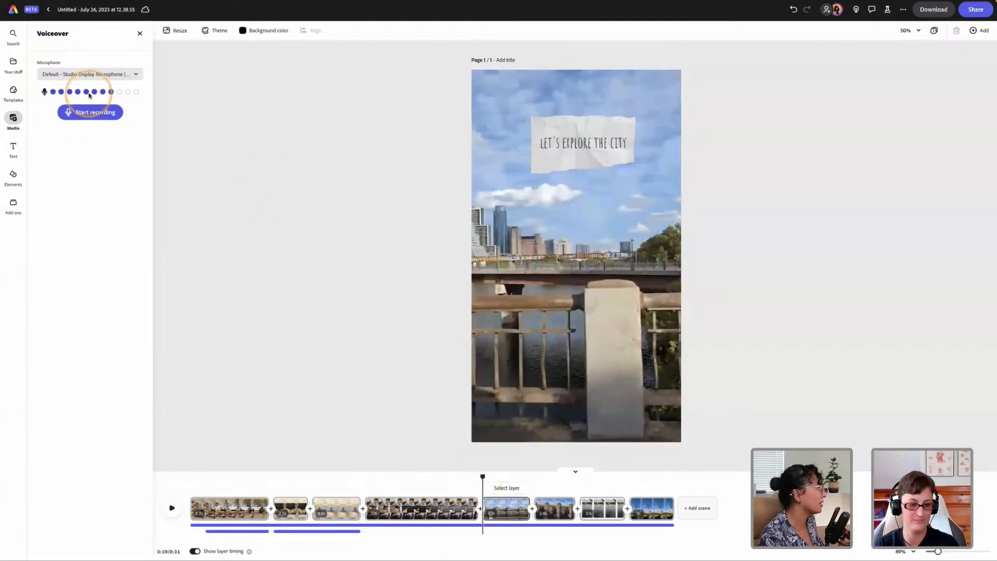
{"action": "left_click", "coordinate": [89, 74]}
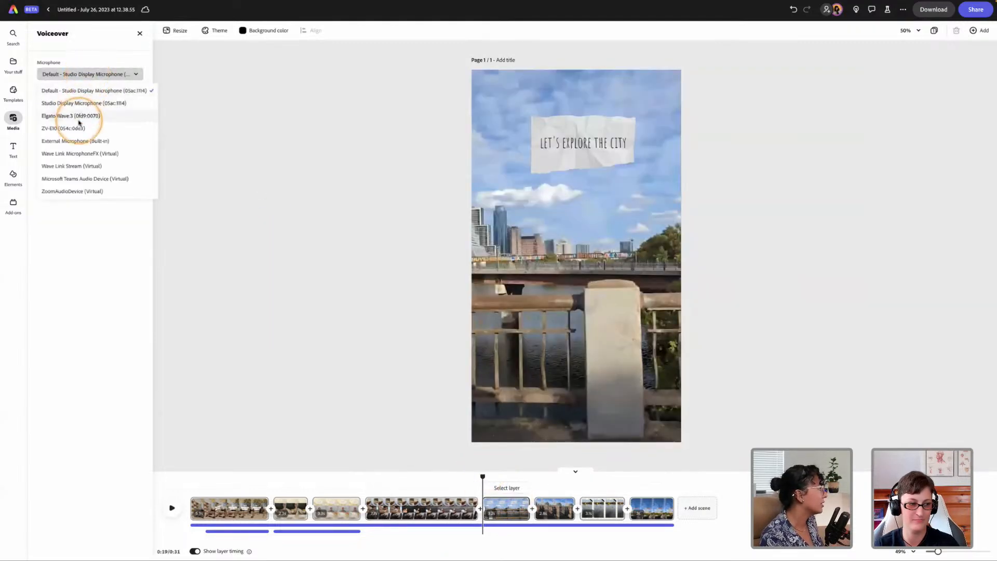
{"action": "left_click", "coordinate": [80, 116]}
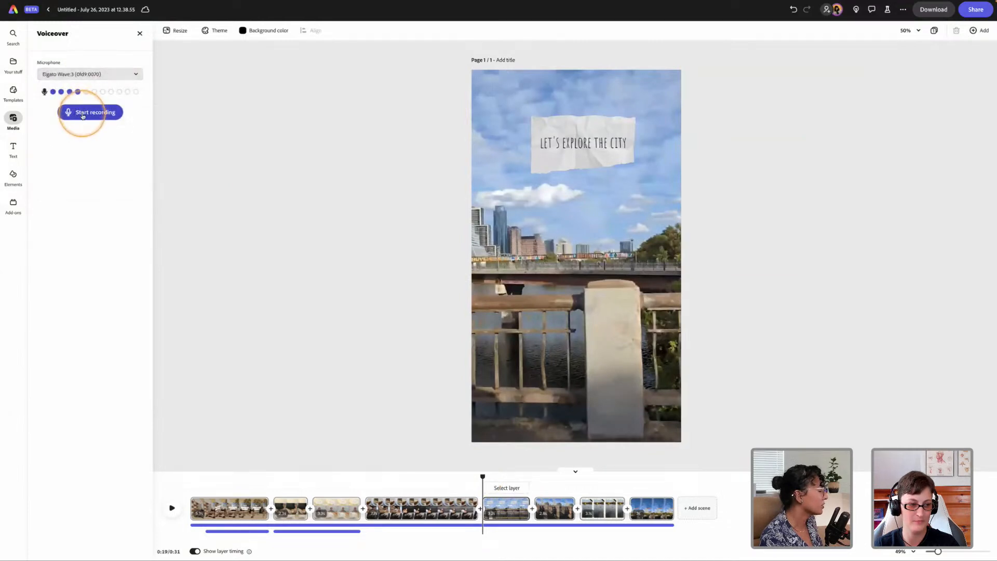
{"action": "left_click", "coordinate": [82, 114]}
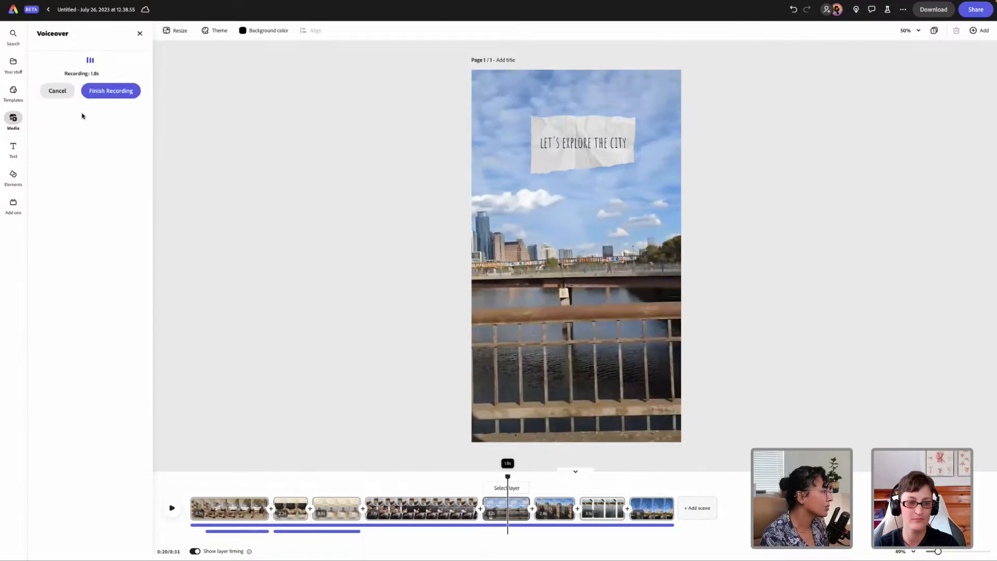
{"action": "left_click", "coordinate": [307, 107]}
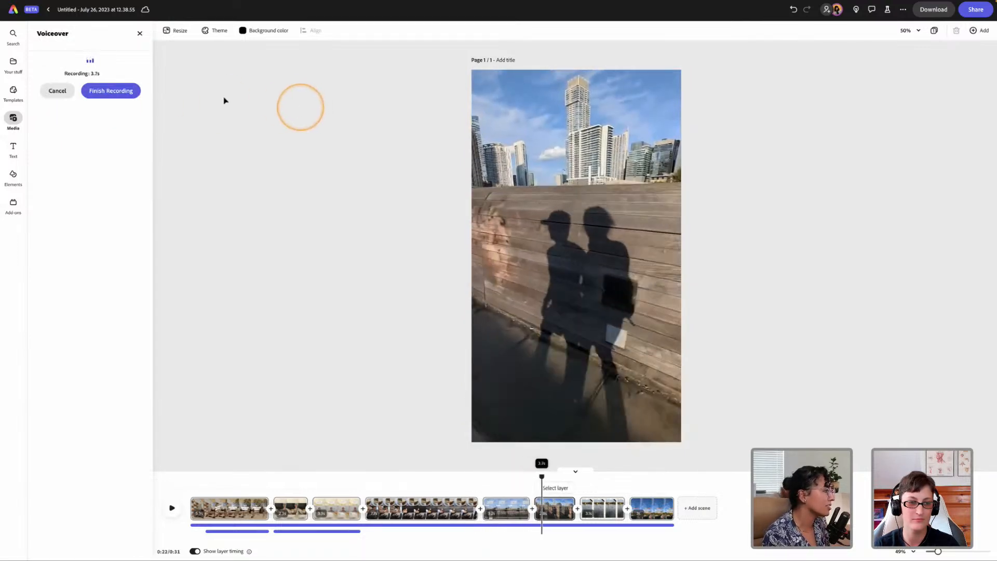
{"action": "left_click", "coordinate": [109, 91]}
{"action": "left_click", "coordinate": [530, 311]}
Play the video from the end of the coffee collage scene to hear the third voiceover
{"action": "left_click_drag", "start_coordinate": [556, 480], "coordinate": [457, 482]}
{"action": "left_click", "coordinate": [474, 456]}
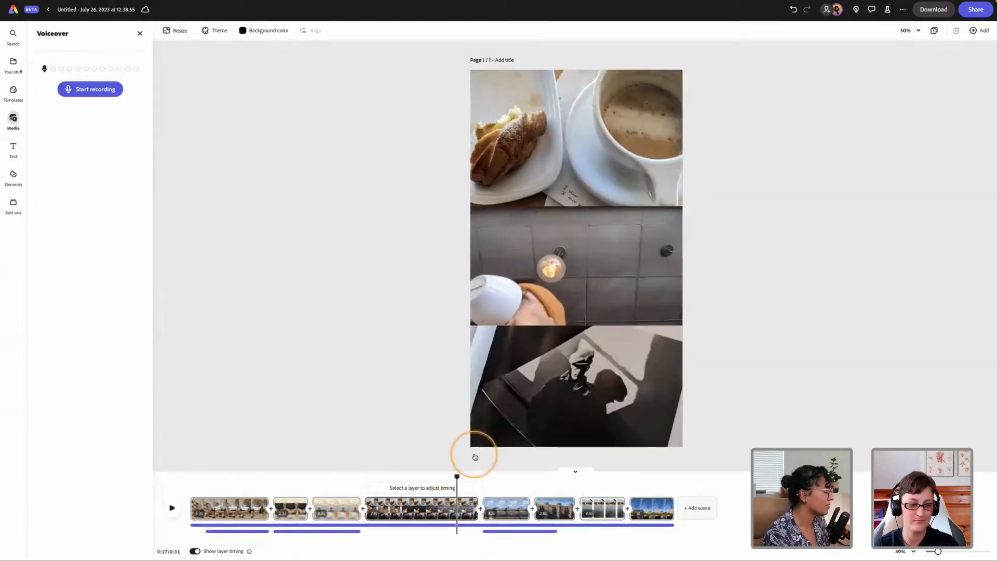
{"action": "key", "text": "space"}
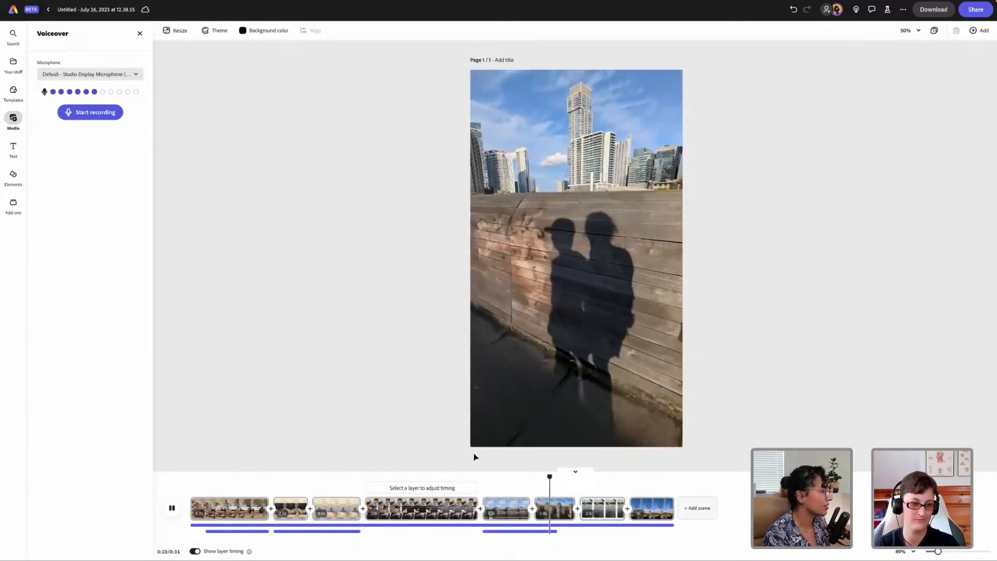
{"action": "left_click_drag", "start_coordinate": [565, 477], "coordinate": [523, 479]}
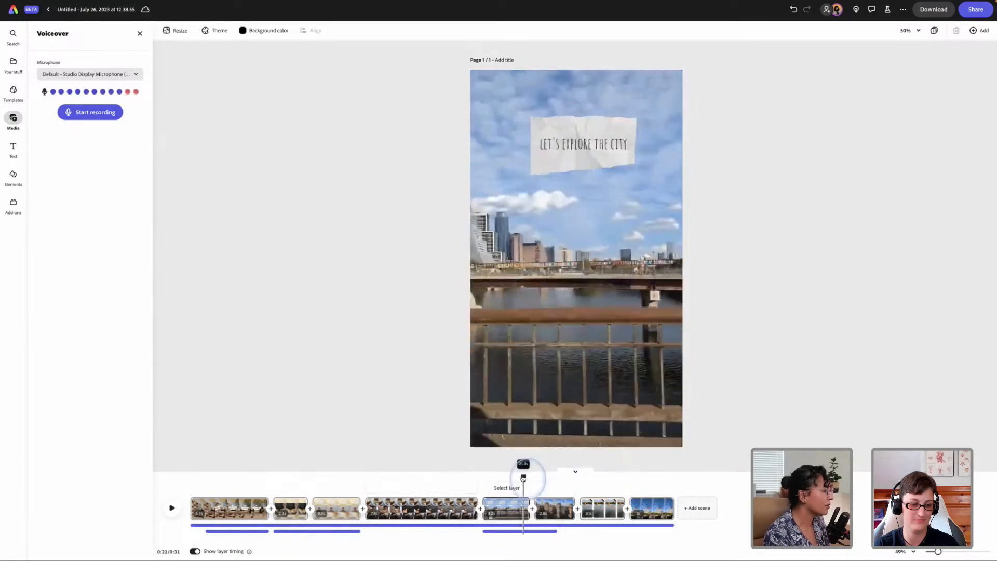
Set the volume of the third voiceover to 88%
{"action": "left_click", "coordinate": [530, 530]}
{"action": "left_click", "coordinate": [529, 526]}
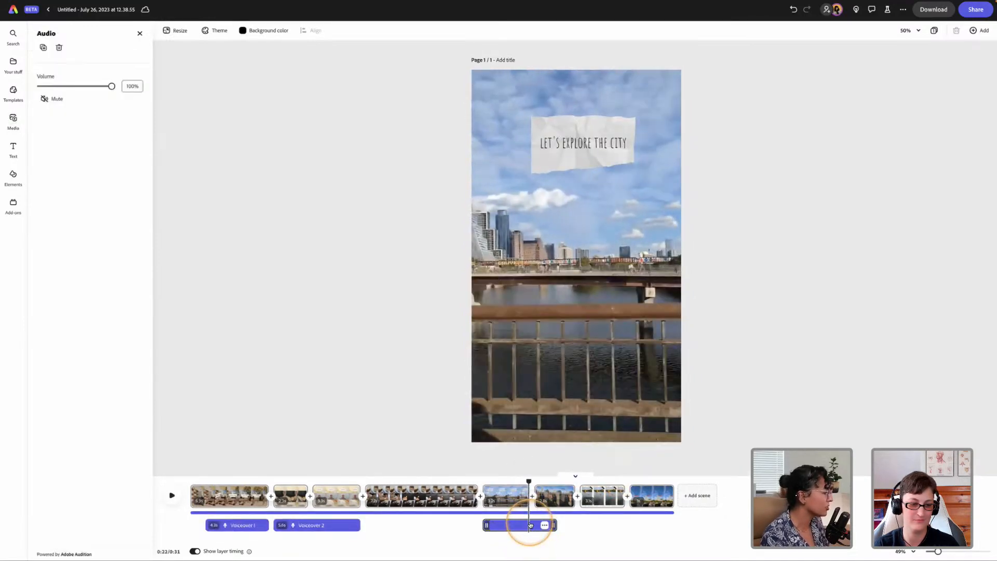
{"action": "left_click", "coordinate": [508, 528]}
{"action": "left_click", "coordinate": [523, 529]}
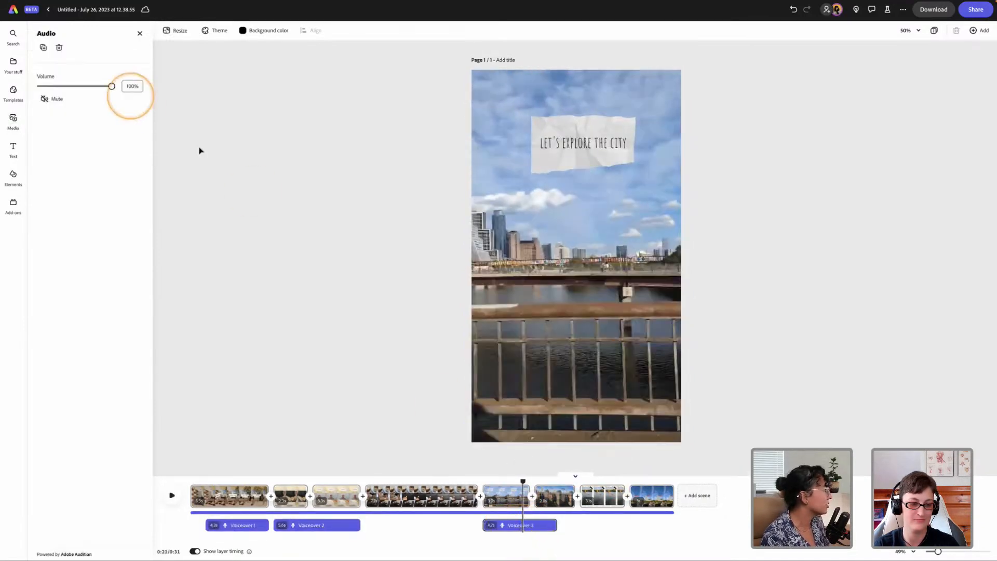
{"action": "left_click", "coordinate": [102, 87]}
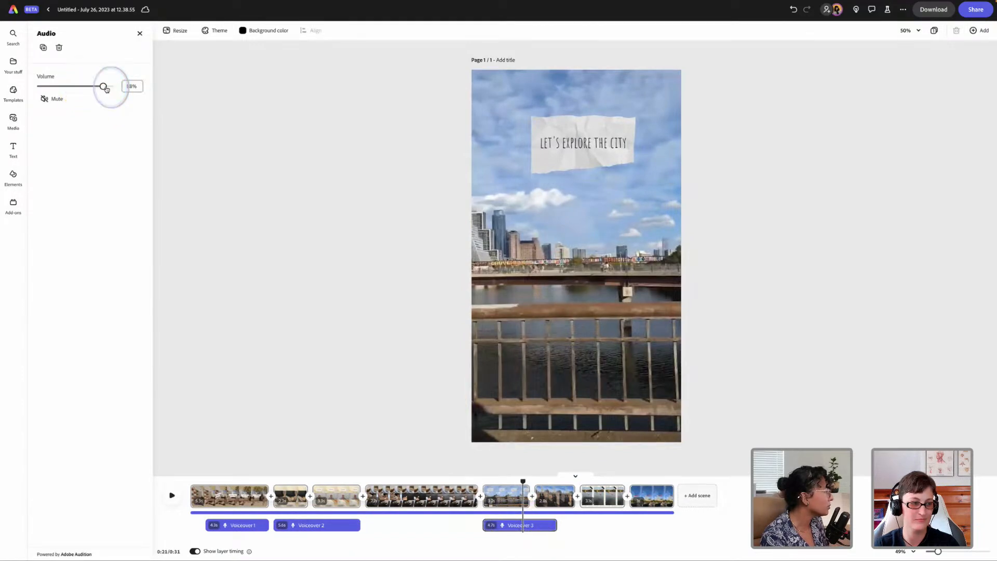
Move the third voiceover to start about 20 seconds into the video, partway through the "Let's Explore the City" scene
{"action": "left_click_drag", "start_coordinate": [522, 481], "coordinate": [498, 479]}
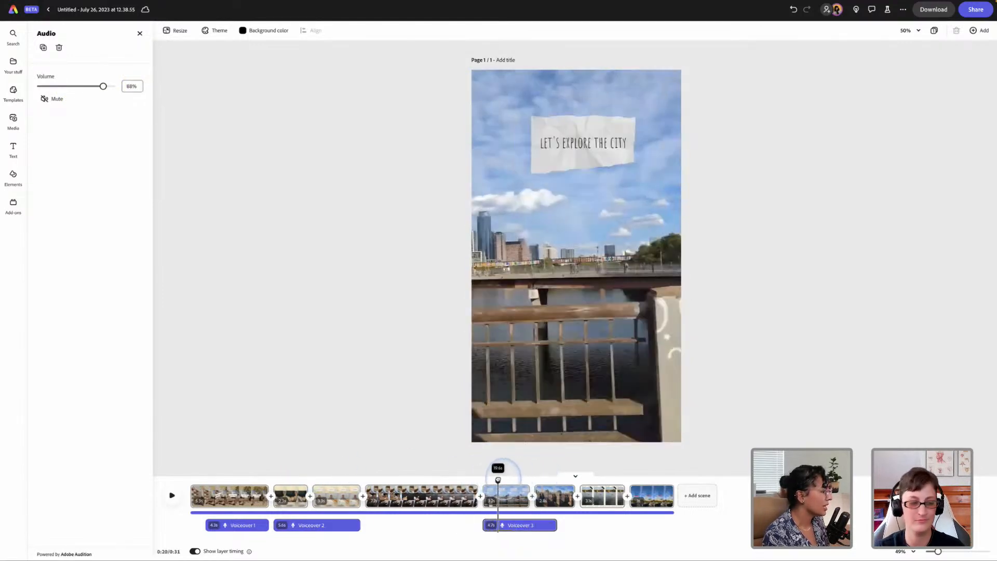
{"action": "left_click", "coordinate": [517, 525]}
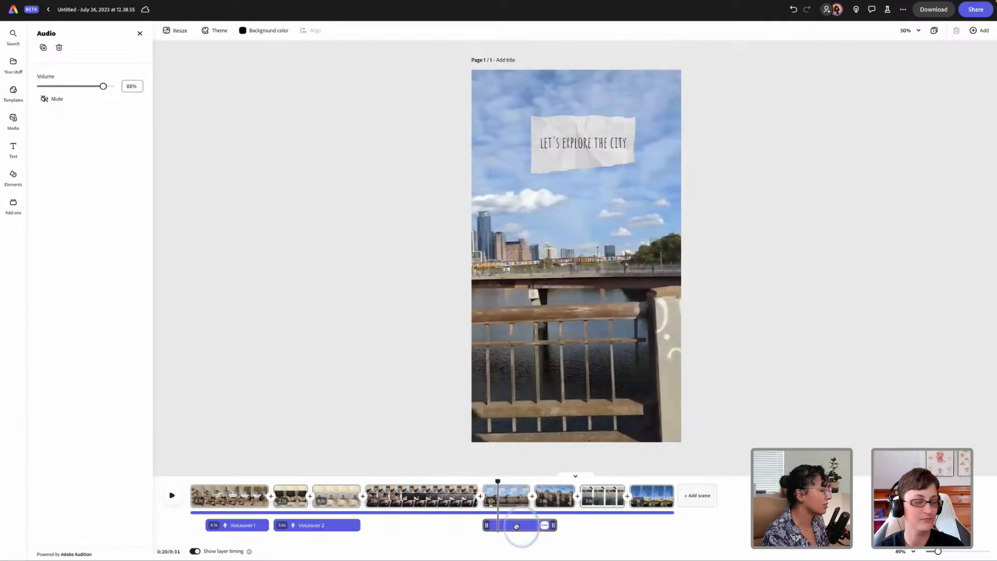
{"action": "left_click_drag", "start_coordinate": [507, 526], "coordinate": [519, 526]}
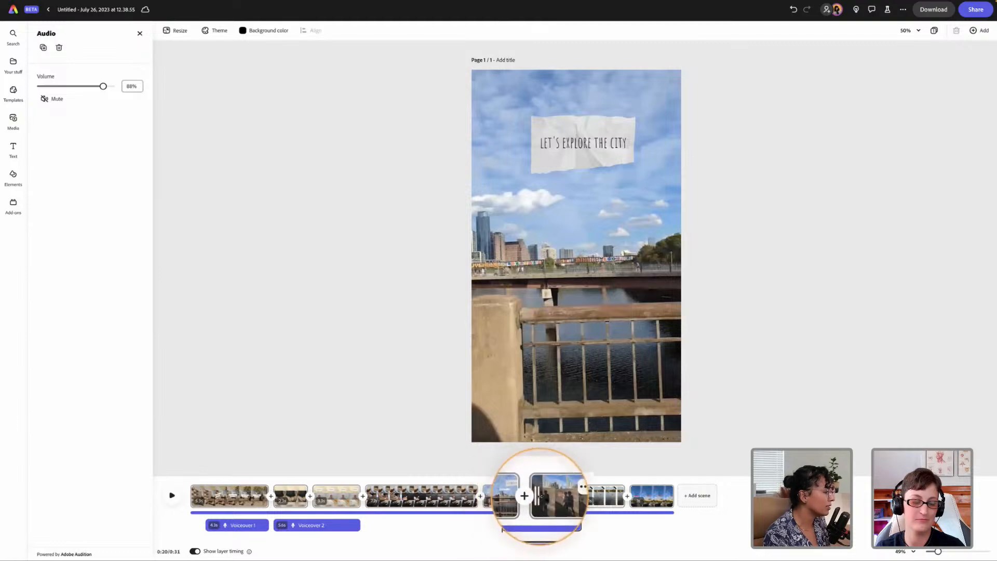
{"action": "mouse_move", "coordinate": [502, 481]}
{"action": "left_mouse_down"}
{"action": "mouse_move", "coordinate": [478, 482]}
{"action": "mouse_move", "coordinate": [496, 482]}
{"action": "left_mouse_up"}
{"action": "left_click", "coordinate": [508, 525]}
{"action": "left_click_drag", "start_coordinate": [530, 528], "coordinate": [523, 526]}
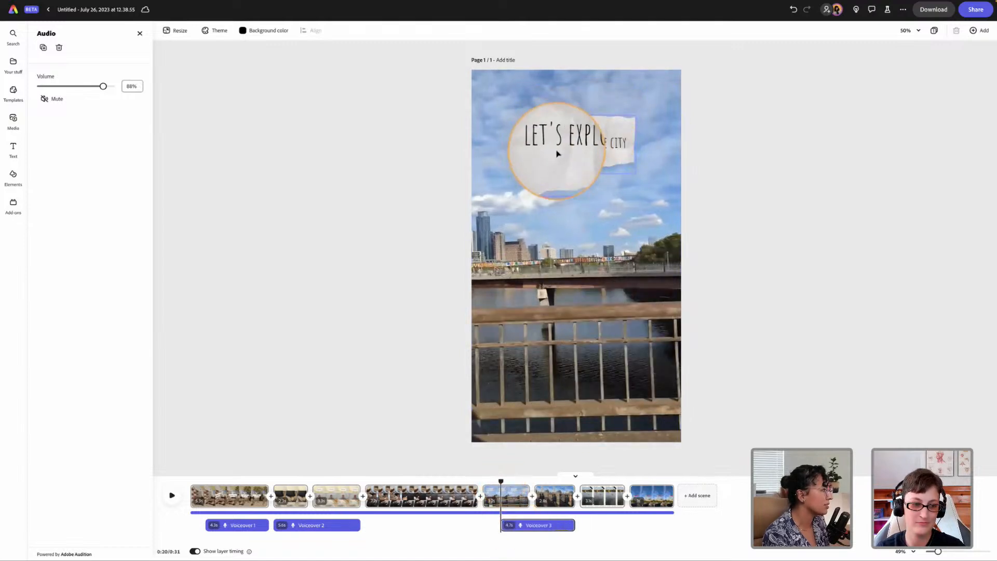
Play the video from the "Let's Explore the City" scene through the closing scene, and return to the start of that scene
{"action": "left_click_drag", "start_coordinate": [501, 481], "coordinate": [494, 481]}
{"action": "key", "text": "space"}
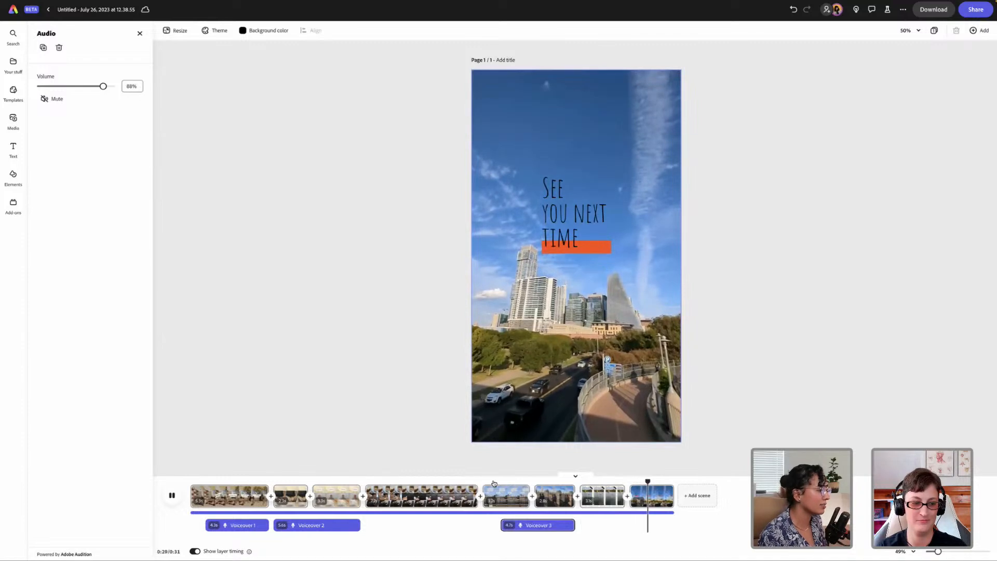
{"action": "left_click_drag", "start_coordinate": [667, 478], "coordinate": [493, 476]}
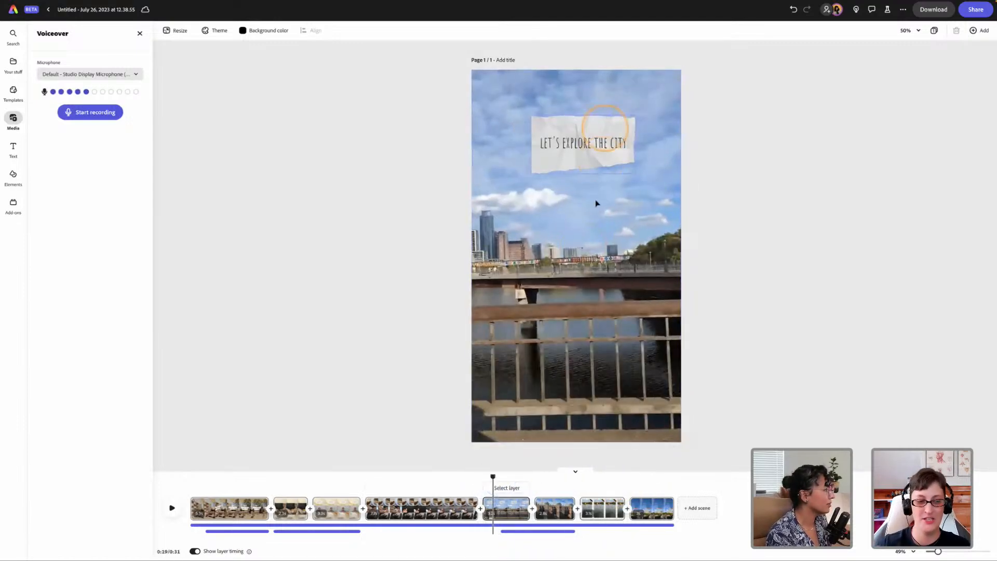
Select the torn-paper image behind the "Let's Explore the City" text and look at its available effects
{"action": "left_click", "coordinate": [597, 202]}
{"action": "left_click", "coordinate": [601, 126]}
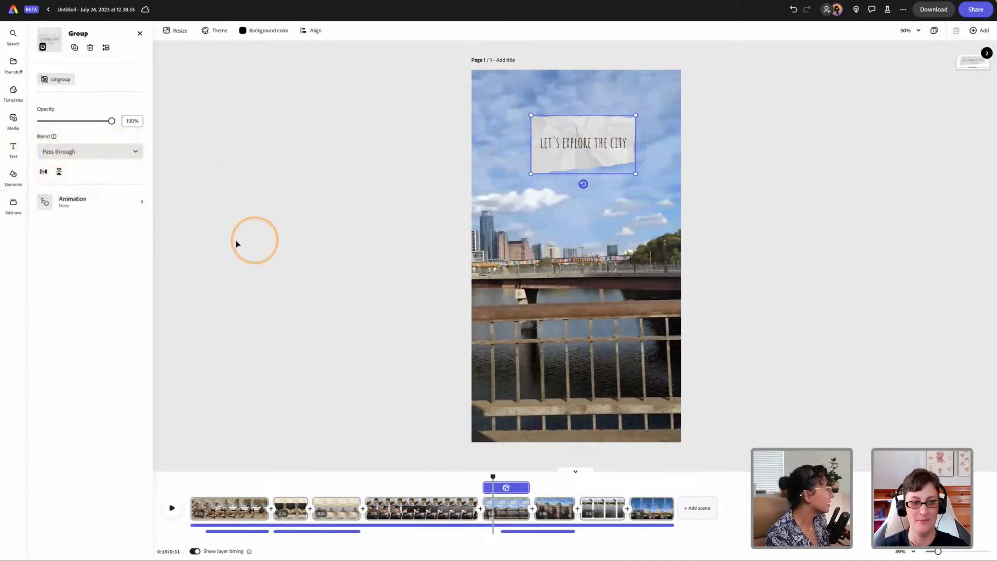
{"action": "left_click", "coordinate": [573, 132]}
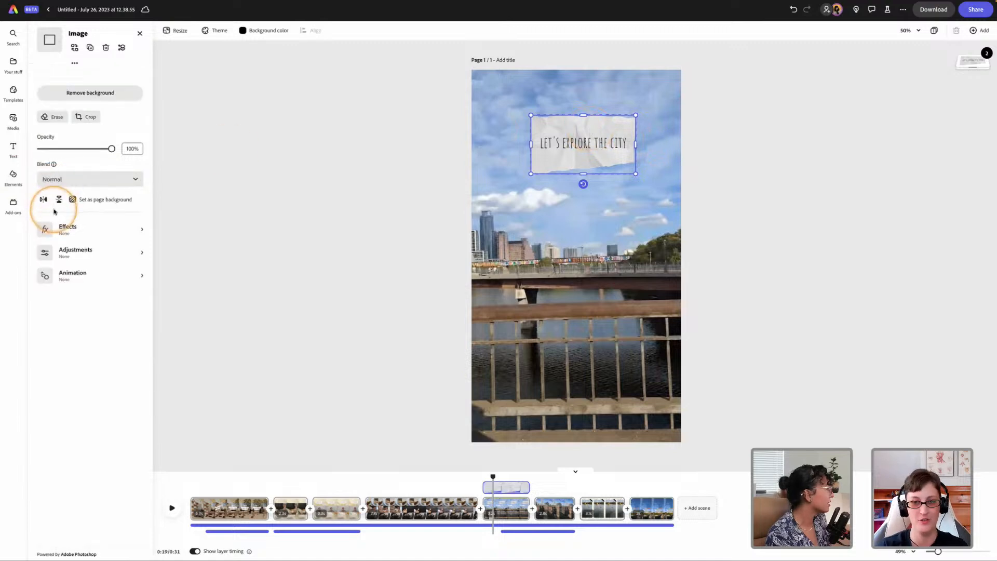
{"action": "left_click", "coordinate": [74, 233]}
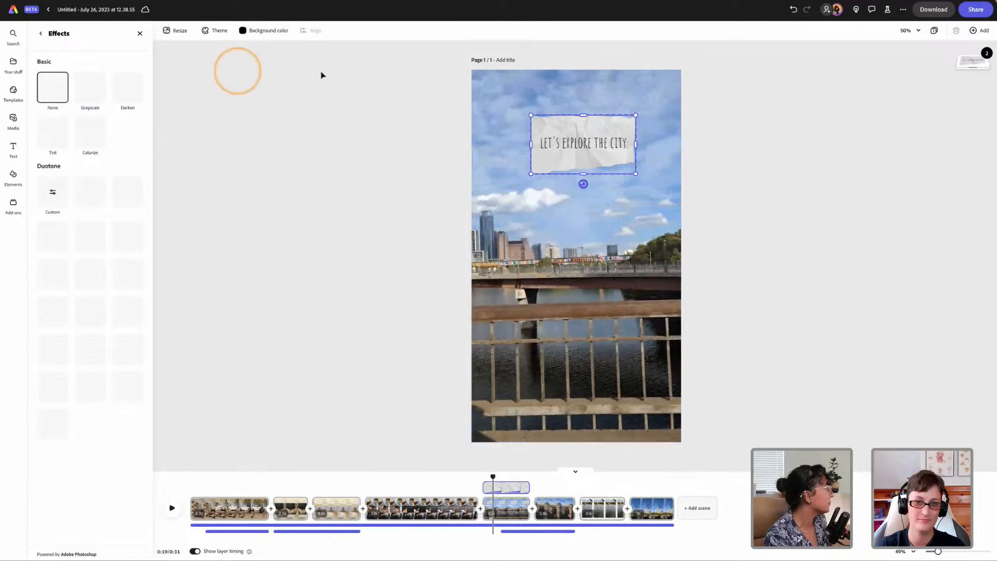
Preview entrance animations on the "Let's Explore the City" text and paper group and choose Drop
{"action": "left_click", "coordinate": [574, 124]}
{"action": "left_click", "coordinate": [733, 130]}
{"action": "left_click", "coordinate": [566, 148]}
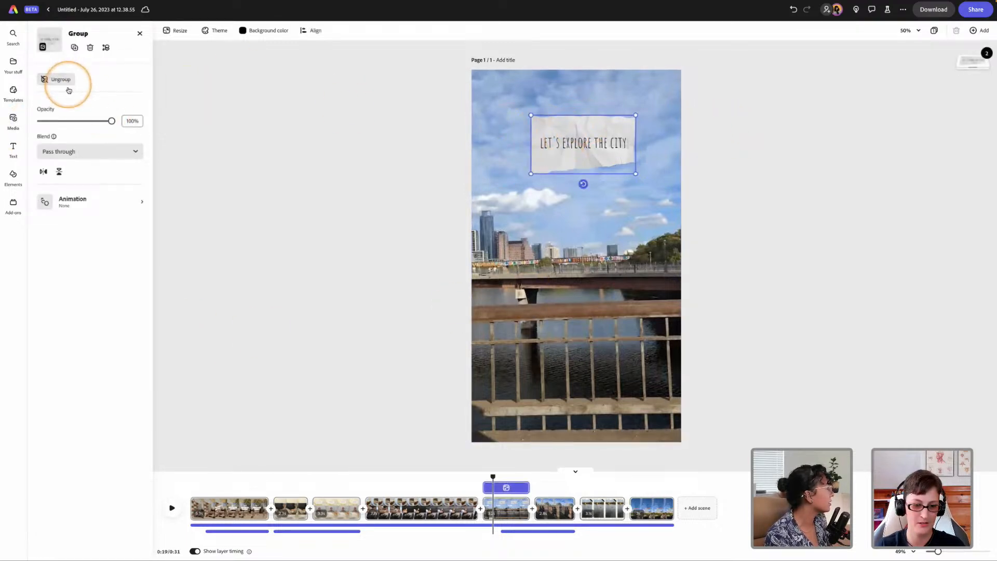
{"action": "left_click", "coordinate": [73, 207]}
{"action": "left_click", "coordinate": [56, 76]}
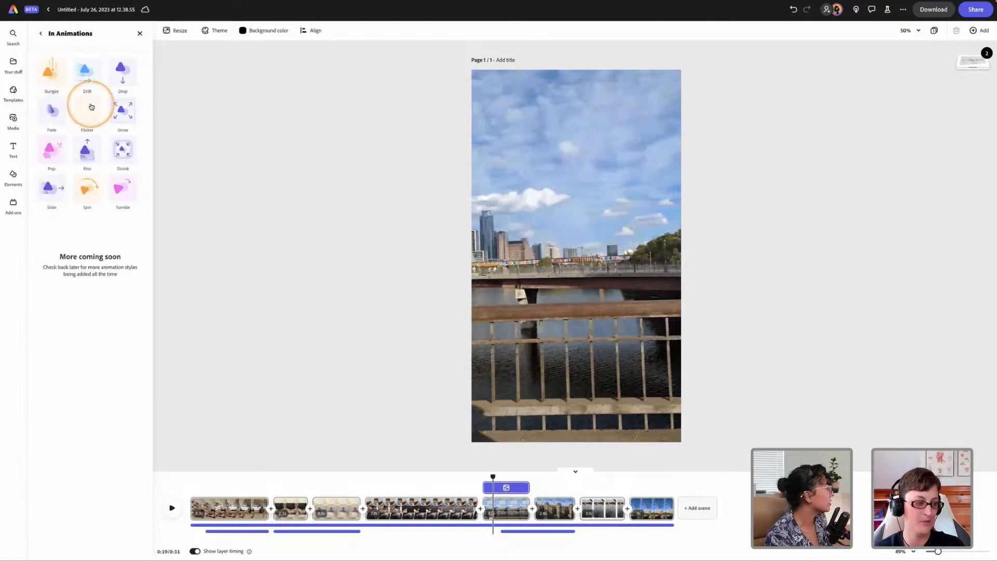
{"action": "left_click", "coordinate": [57, 82]}
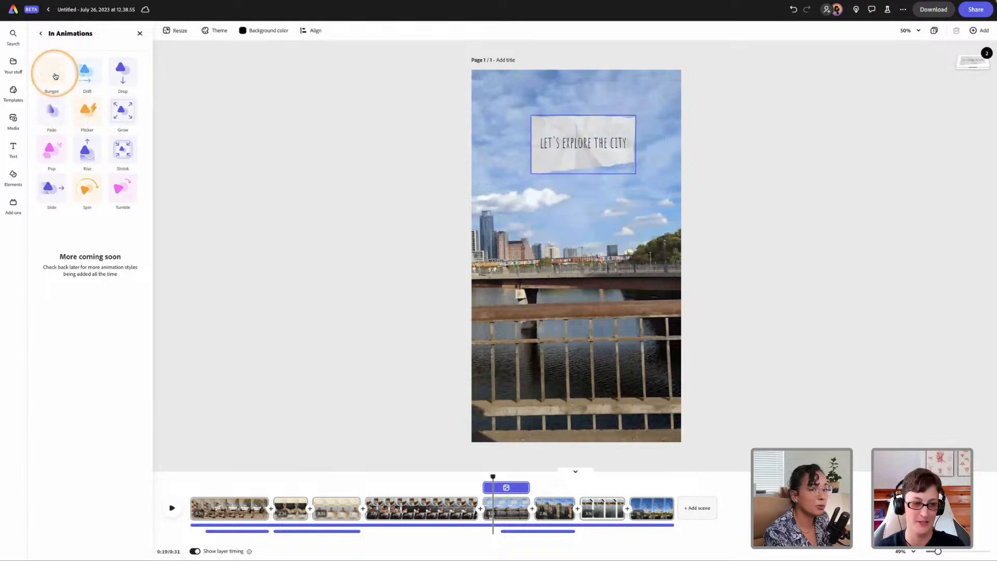
{"action": "left_click", "coordinate": [117, 72]}
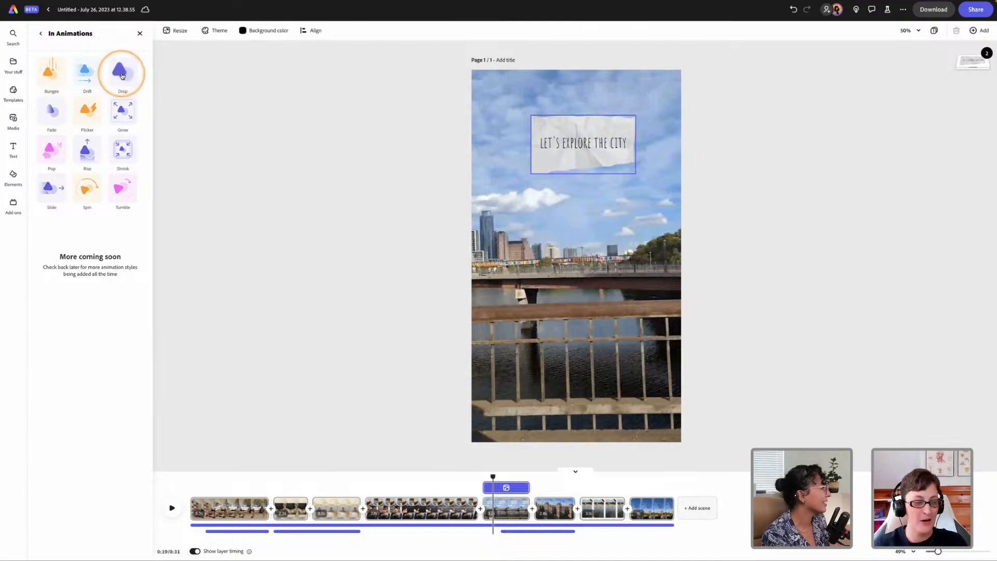
{"action": "left_click", "coordinate": [122, 76]}
Return to the opening scene and select all of the "Coffee Date" title text for editing
{"action": "left_click_drag", "start_coordinate": [493, 476], "coordinate": [258, 480]}
{"action": "left_click", "coordinate": [598, 267]}
{"action": "left_click", "coordinate": [598, 267]}
{"action": "double_click", "coordinate": [597, 268]}
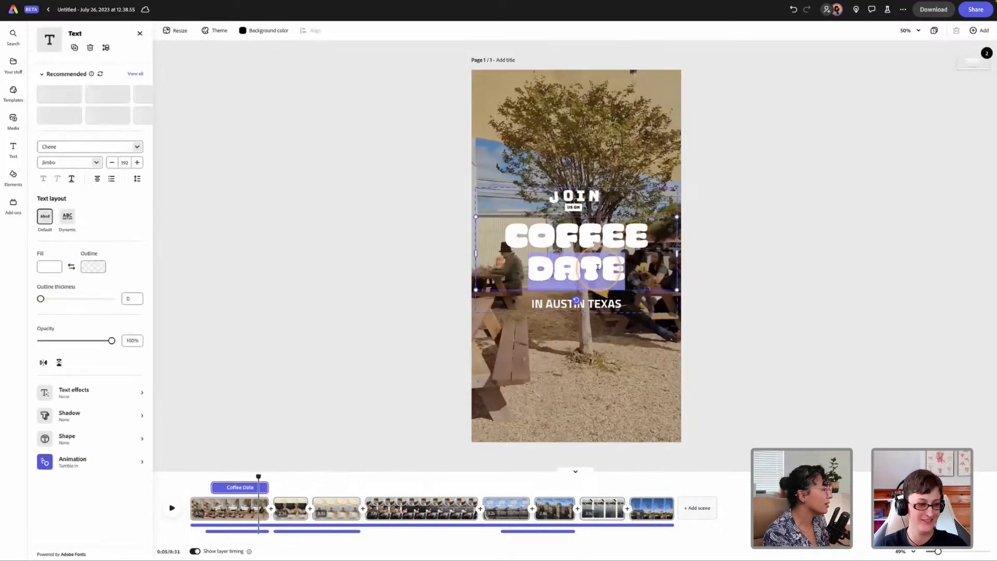
{"action": "left_click", "coordinate": [597, 267]}
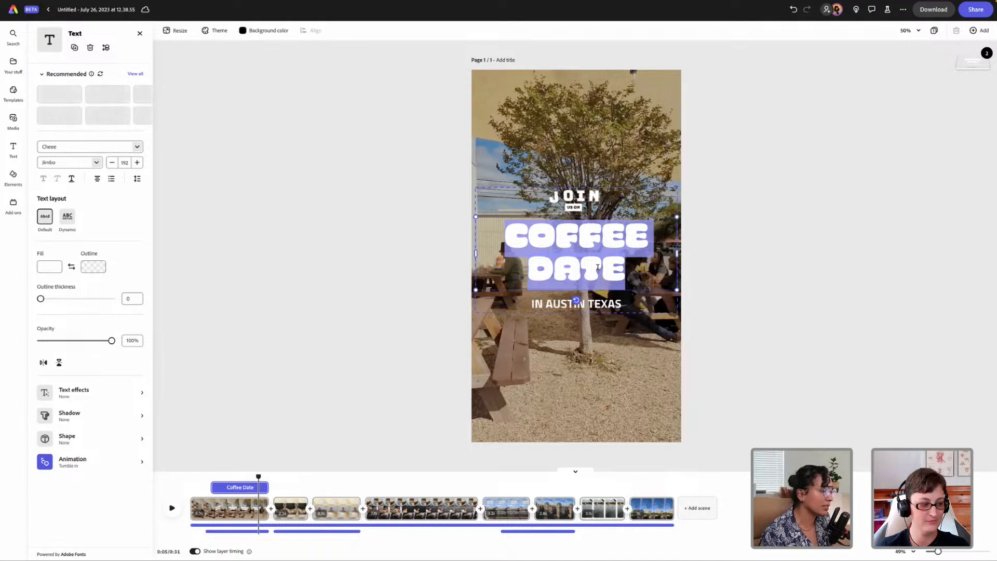
Select only the word "Coffee" in the opening title and open its text effects with the texture prompt ready
{"action": "left_click", "coordinate": [620, 274]}
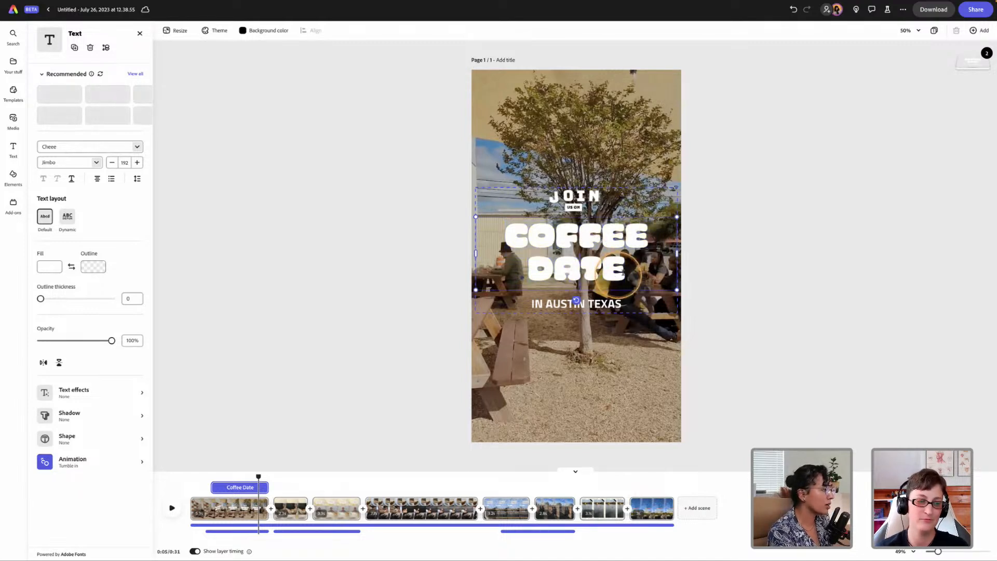
{"action": "left_click_drag", "start_coordinate": [620, 275], "coordinate": [470, 224]}
{"action": "left_click", "coordinate": [576, 239]}
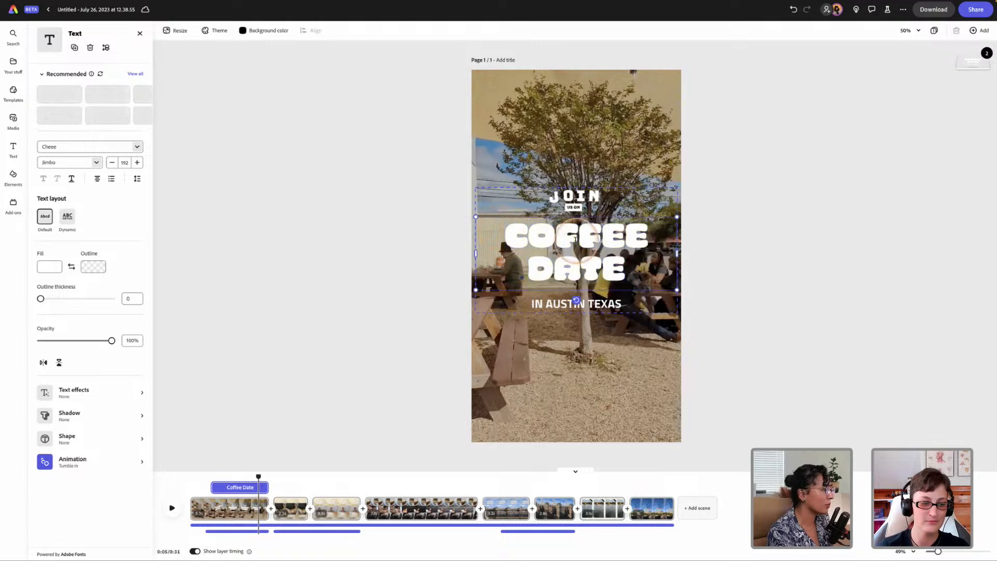
{"action": "left_click_drag", "start_coordinate": [652, 237], "coordinate": [494, 234]}
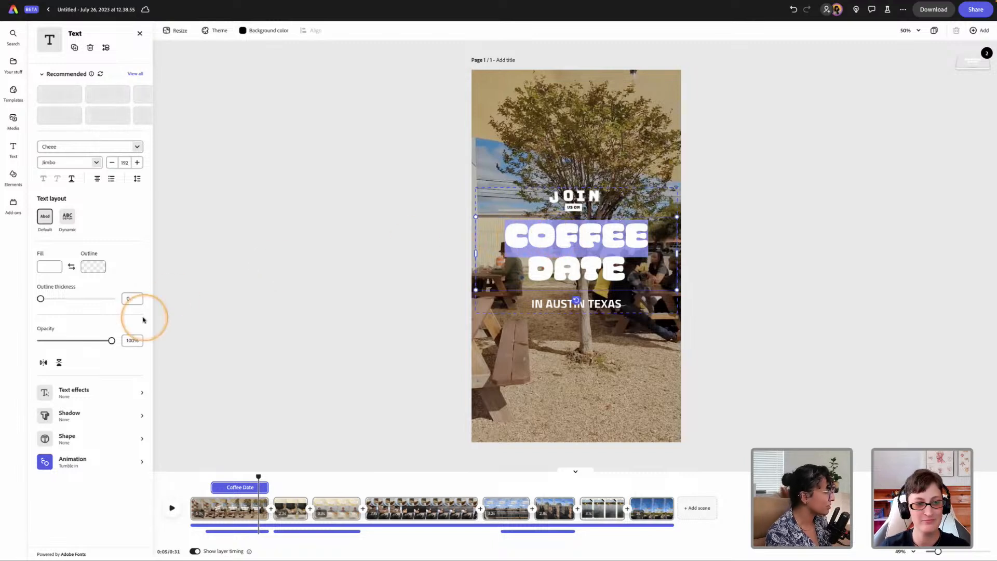
{"action": "left_click", "coordinate": [554, 235]}
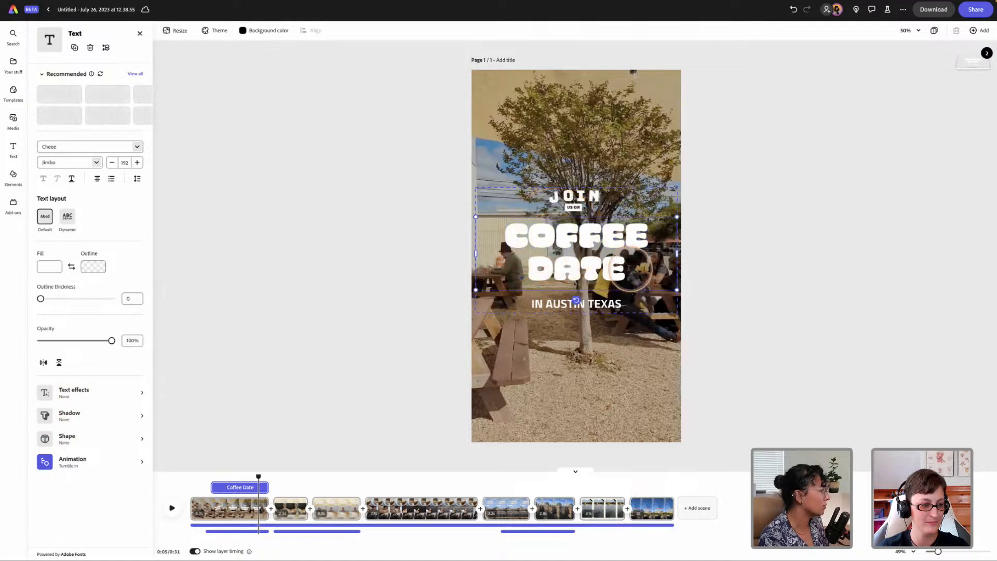
{"action": "left_click_drag", "start_coordinate": [625, 271], "coordinate": [512, 236]}
{"action": "left_click", "coordinate": [654, 234]}
{"action": "left_click_drag", "start_coordinate": [654, 235], "coordinate": [457, 261]}
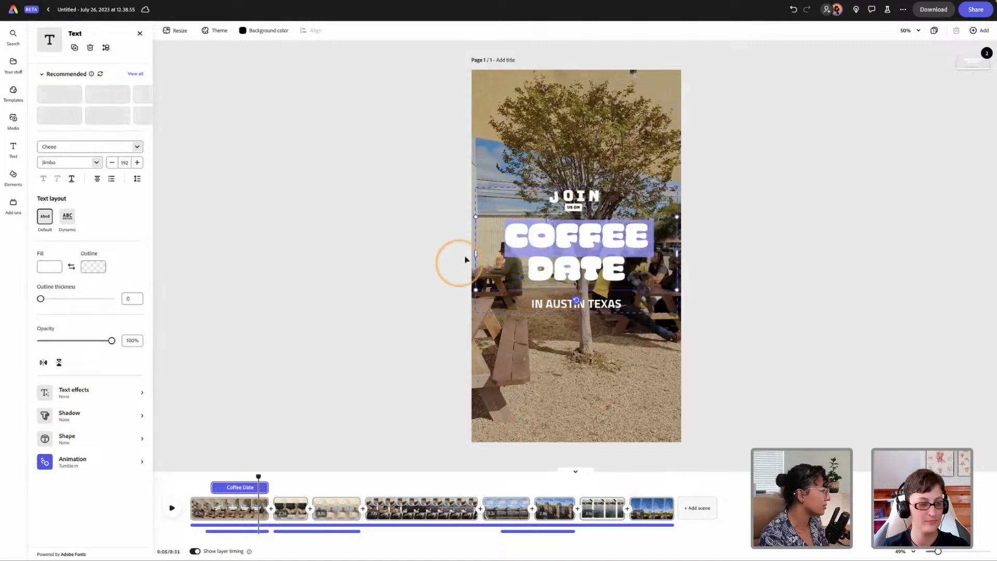
{"action": "left_click", "coordinate": [68, 394]}
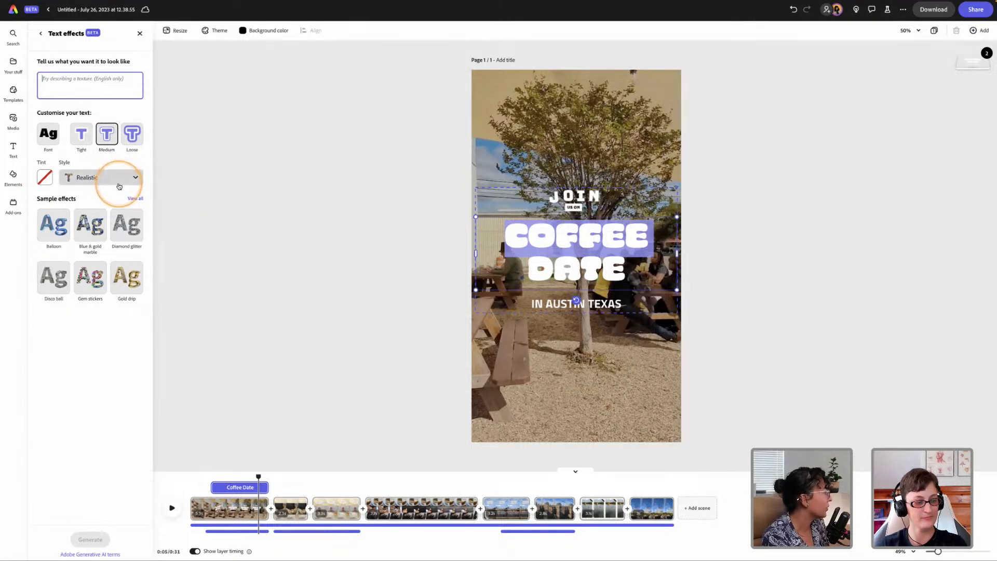
{"action": "left_click", "coordinate": [54, 78]}
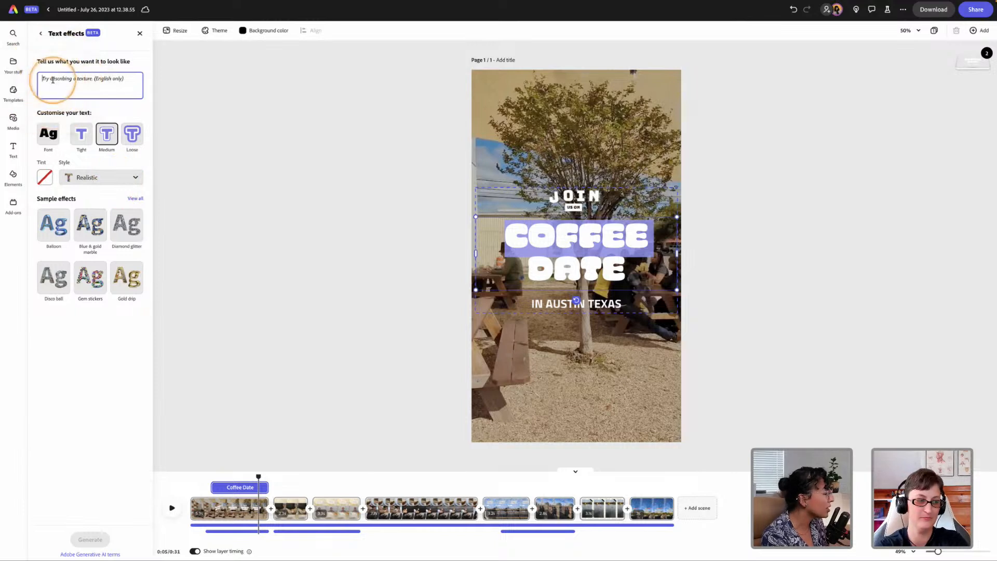
Browse the full set of sample text effects and apply Gold drip to the "Coffee Date" title
{"action": "left_click", "coordinate": [139, 202]}
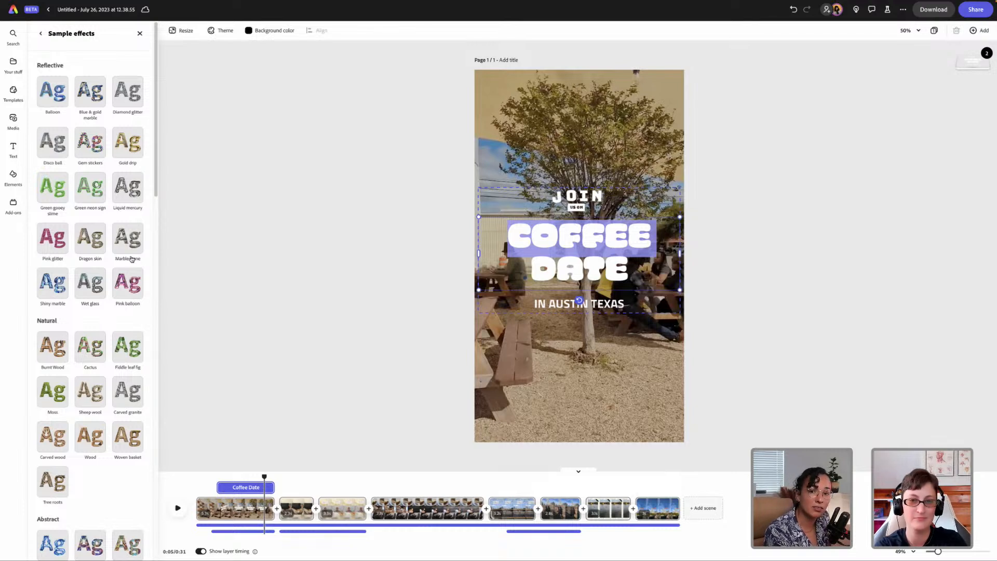
{"action": "left_click", "coordinate": [131, 258]}
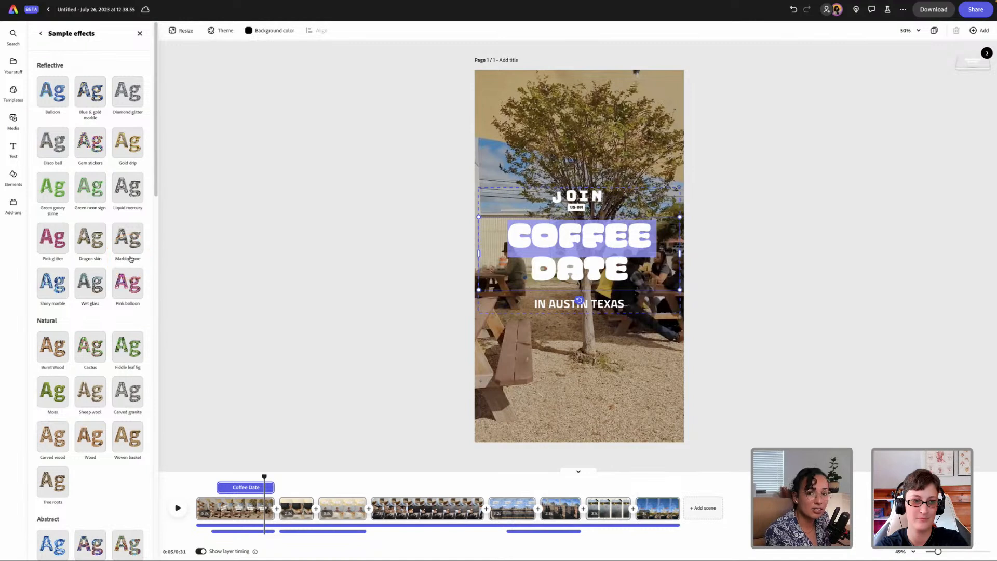
{"action": "scroll", "coordinate": [86, 326], "scroll_direction": "down", "scroll_amount": 1}
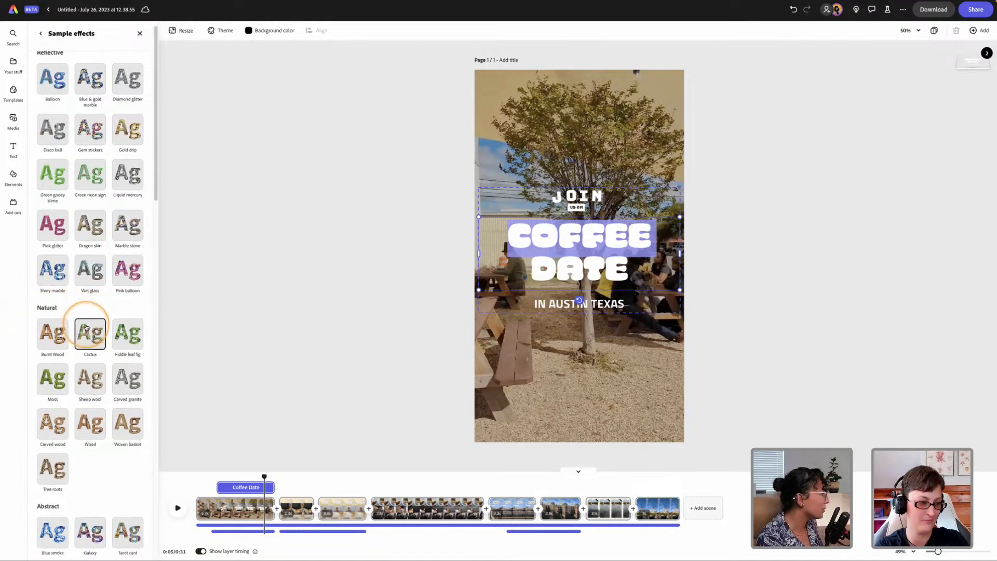
{"action": "scroll", "coordinate": [87, 326], "scroll_direction": "down", "scroll_amount": 2}
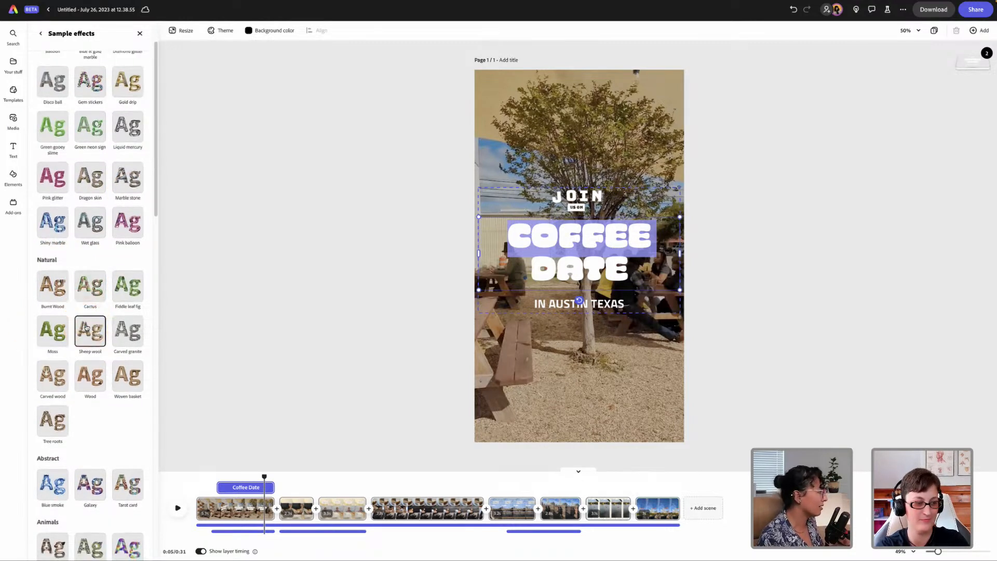
{"action": "scroll", "coordinate": [102, 343], "scroll_direction": "down", "scroll_amount": 4}
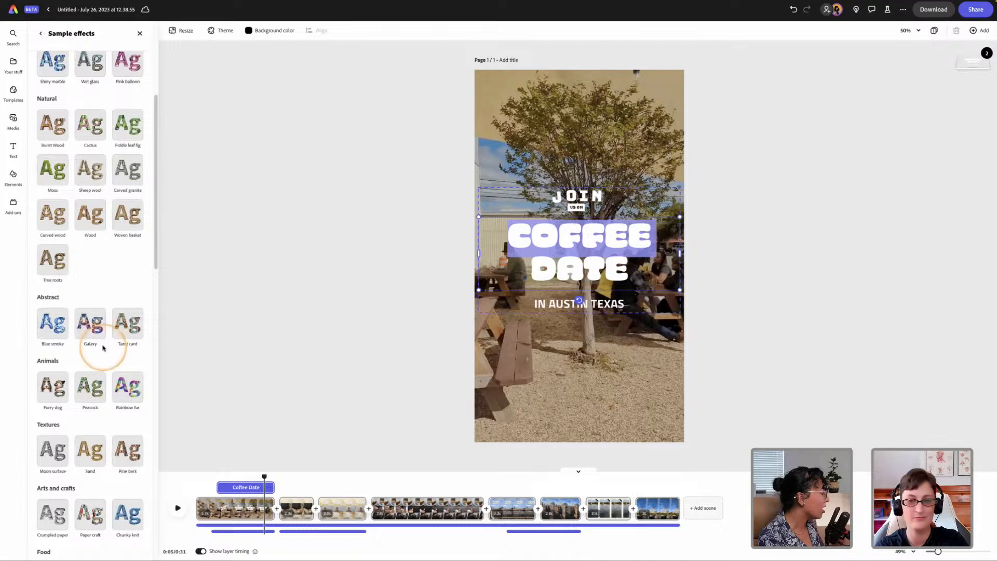
{"action": "scroll", "coordinate": [103, 343], "scroll_direction": "up", "scroll_amount": 1}
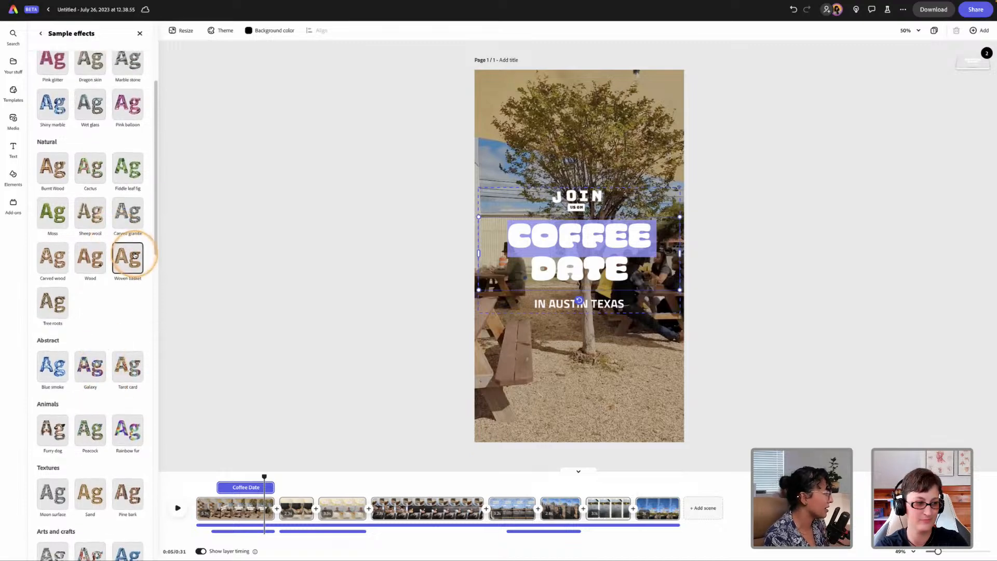
{"action": "scroll", "coordinate": [134, 254], "scroll_direction": "up", "scroll_amount": 3}
{"action": "scroll", "coordinate": [134, 238], "scroll_direction": "up", "scroll_amount": 1}
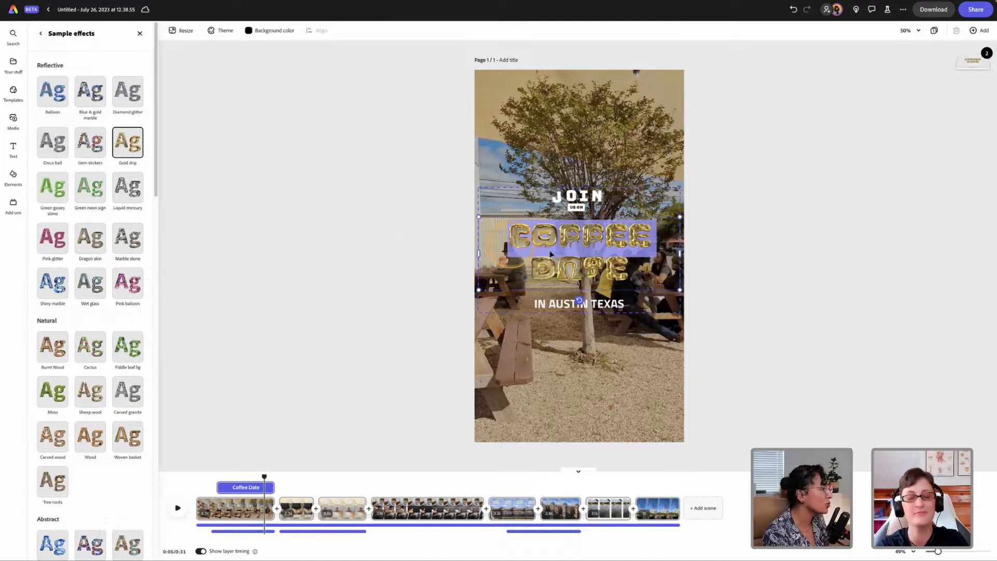
Select both words of the "Coffee Date" title and return from the sample effects gallery to the text effects settings
{"action": "left_click", "coordinate": [590, 264]}
{"action": "left_click_drag", "start_coordinate": [626, 275], "coordinate": [512, 241]}
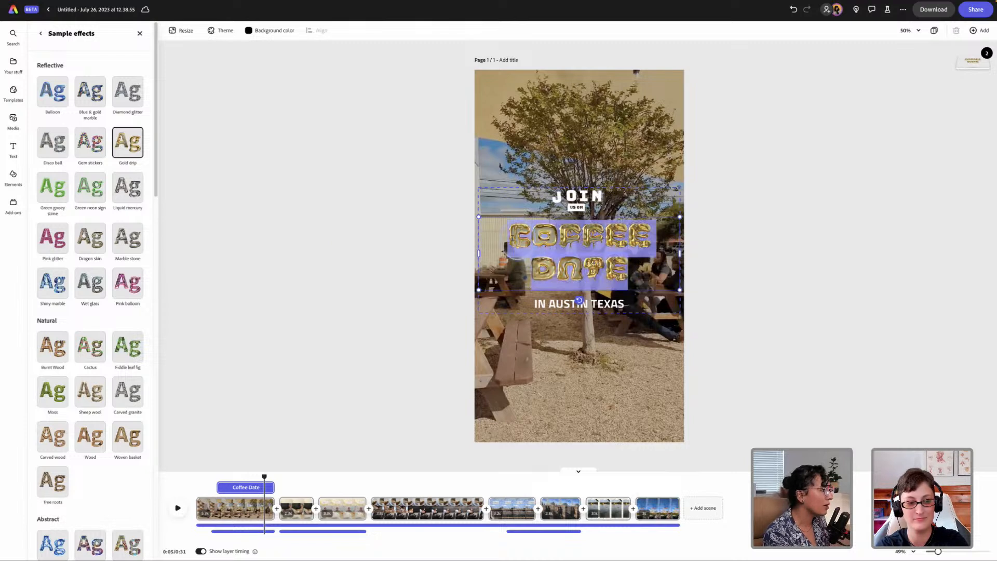
{"action": "left_click", "coordinate": [632, 271]}
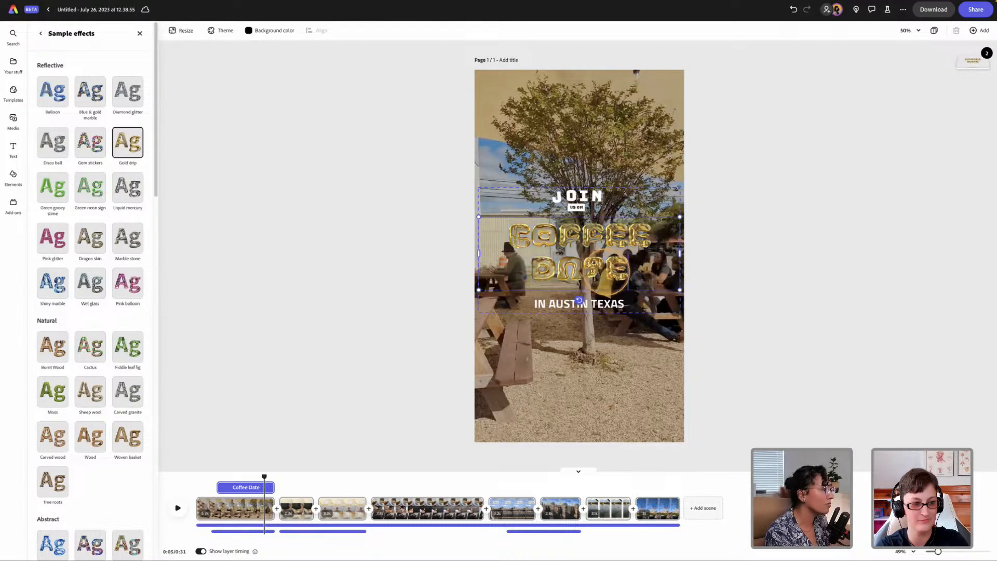
{"action": "left_click_drag", "start_coordinate": [631, 271], "coordinate": [535, 267]}
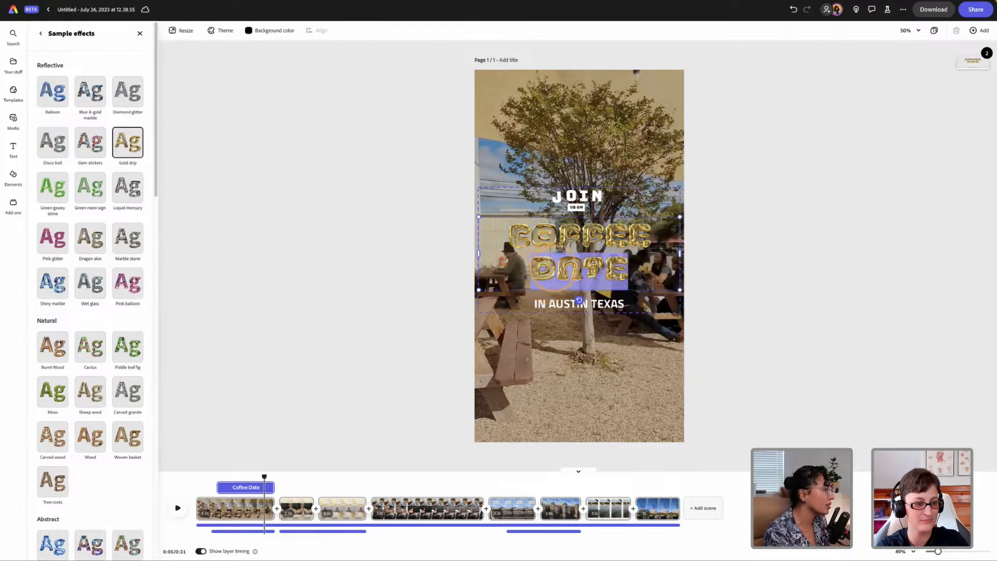
{"action": "triple_click", "coordinate": [568, 240]}
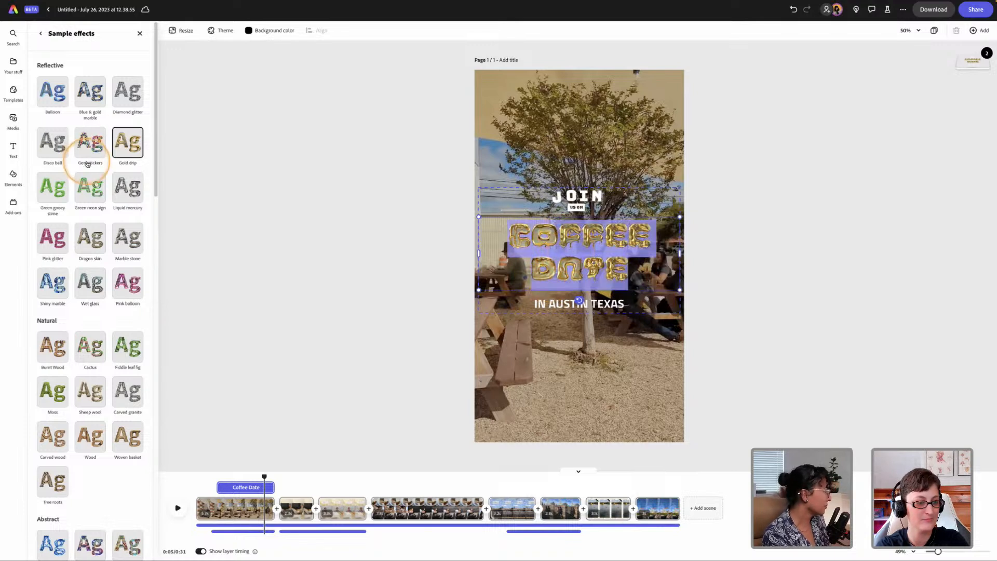
{"action": "left_click", "coordinate": [139, 34]}
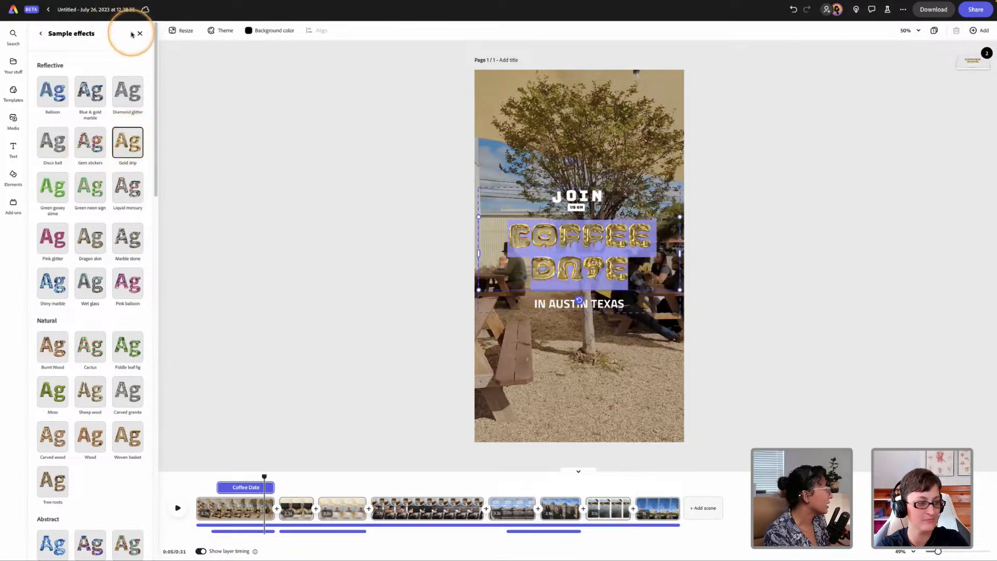
{"action": "left_click", "coordinate": [139, 34]}
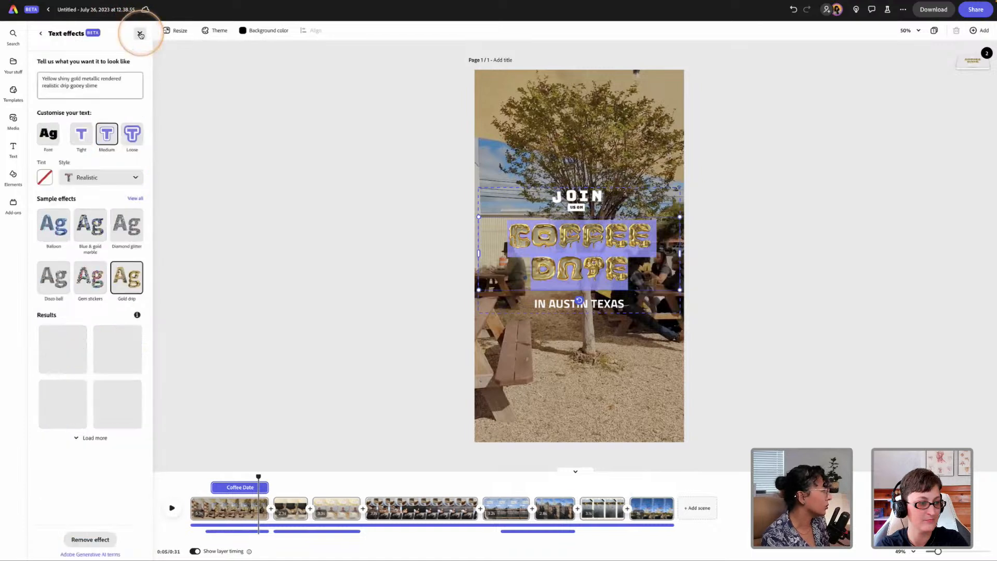
Review the title's Gold drip prompt text and load more generated results to compare
{"action": "left_click", "coordinate": [118, 80]}
{"action": "left_click_drag", "start_coordinate": [104, 89], "coordinate": [38, 75]}
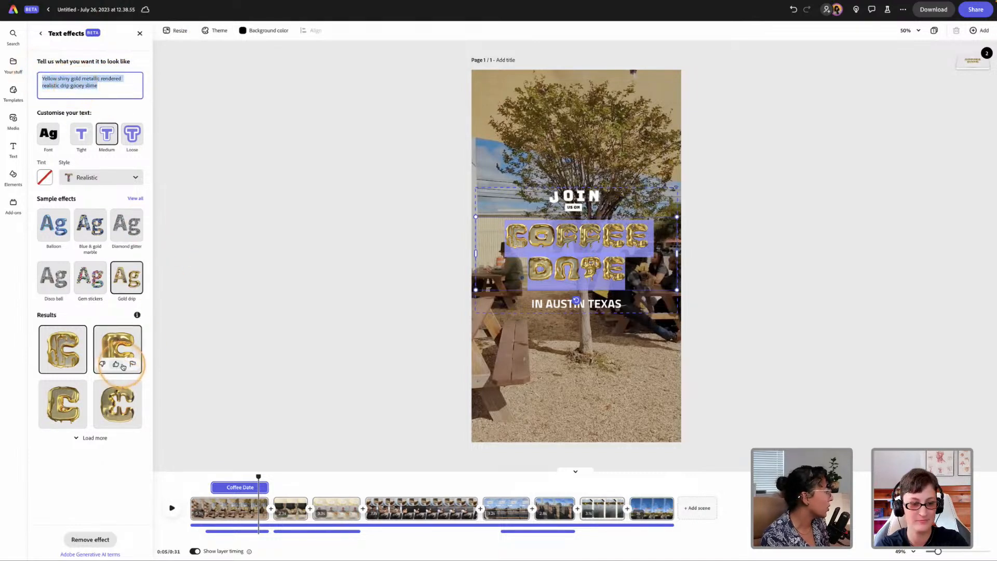
{"action": "left_click", "coordinate": [113, 89]}
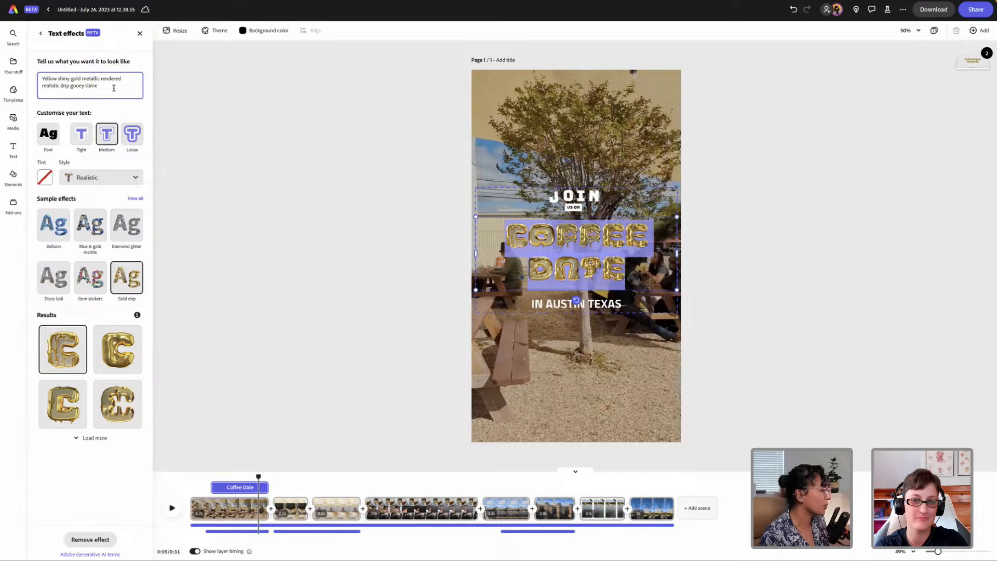
{"action": "left_click_drag", "start_coordinate": [624, 271], "coordinate": [531, 275]}
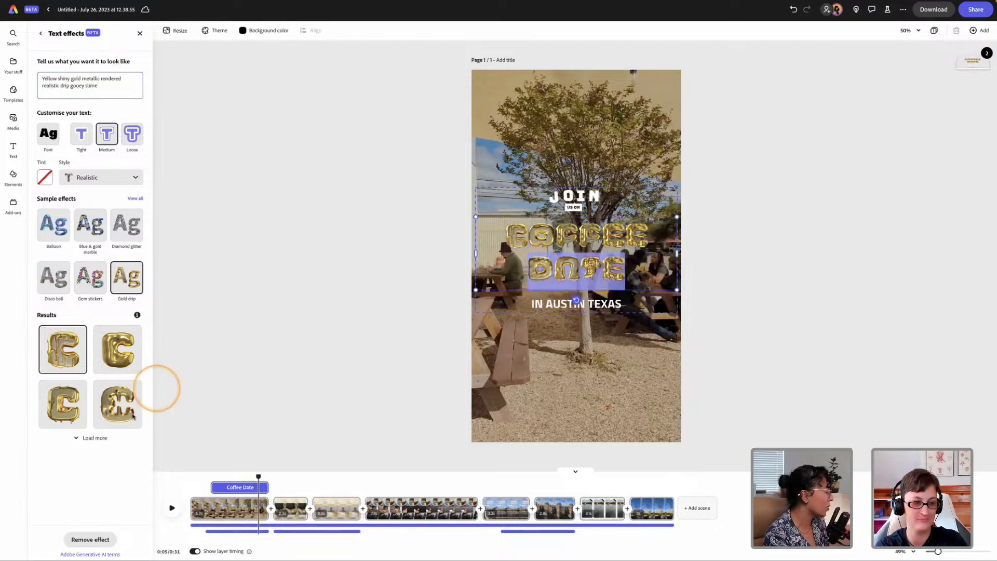
{"action": "left_click", "coordinate": [94, 431]}
{"action": "left_click", "coordinate": [110, 348]}
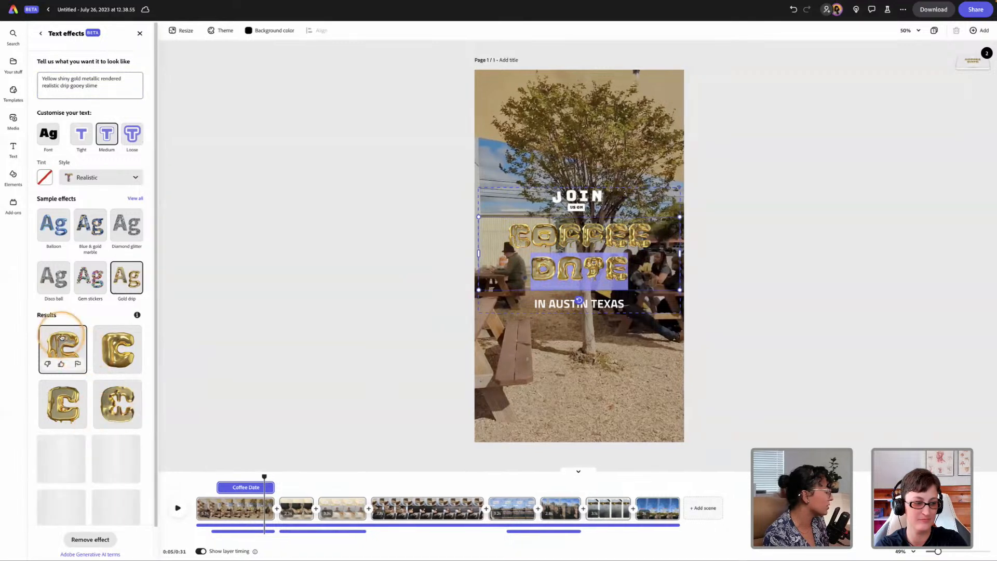
{"action": "scroll", "coordinate": [104, 474], "scroll_direction": "down", "scroll_amount": 1}
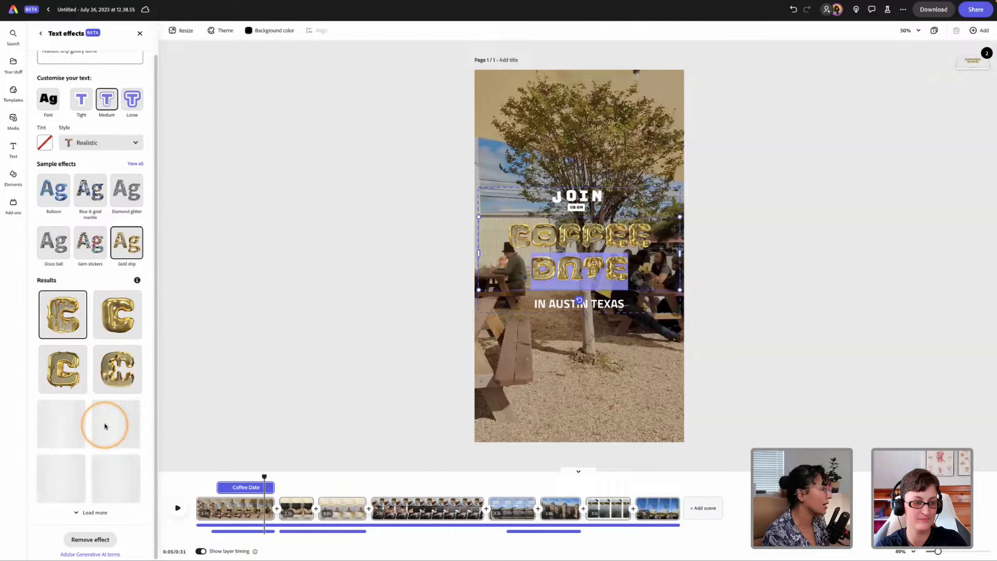
Select the full "Coffee Date" title and apply the smoother second gold result to it
{"action": "left_click_drag", "start_coordinate": [626, 270], "coordinate": [527, 261]}
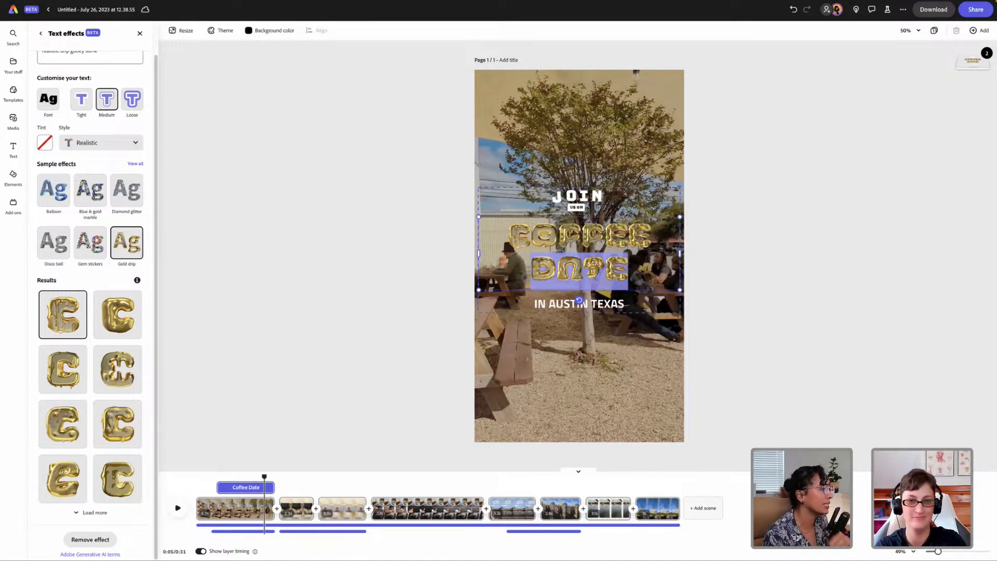
{"action": "left_click_drag", "start_coordinate": [629, 273], "coordinate": [507, 234]}
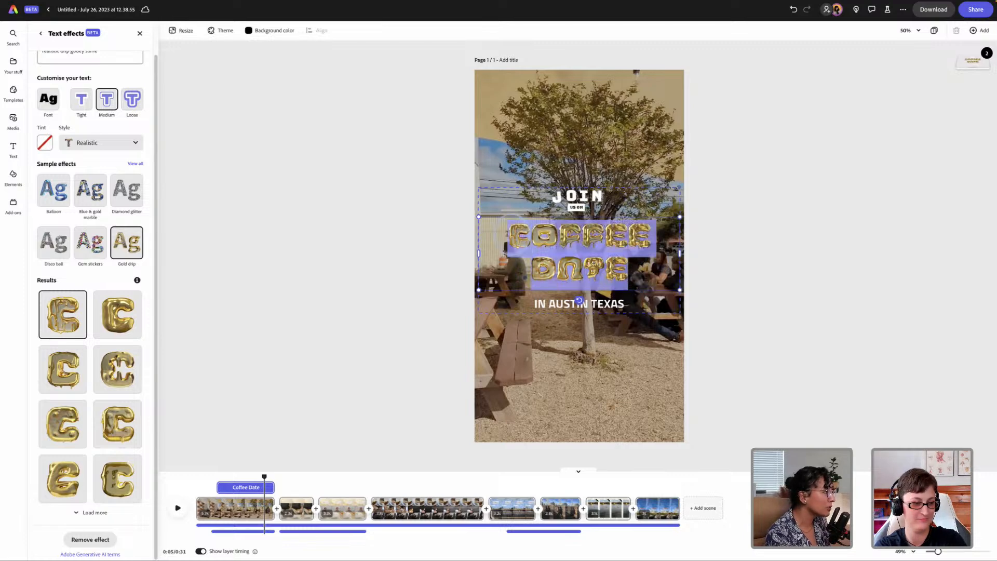
{"action": "left_click", "coordinate": [120, 327]}
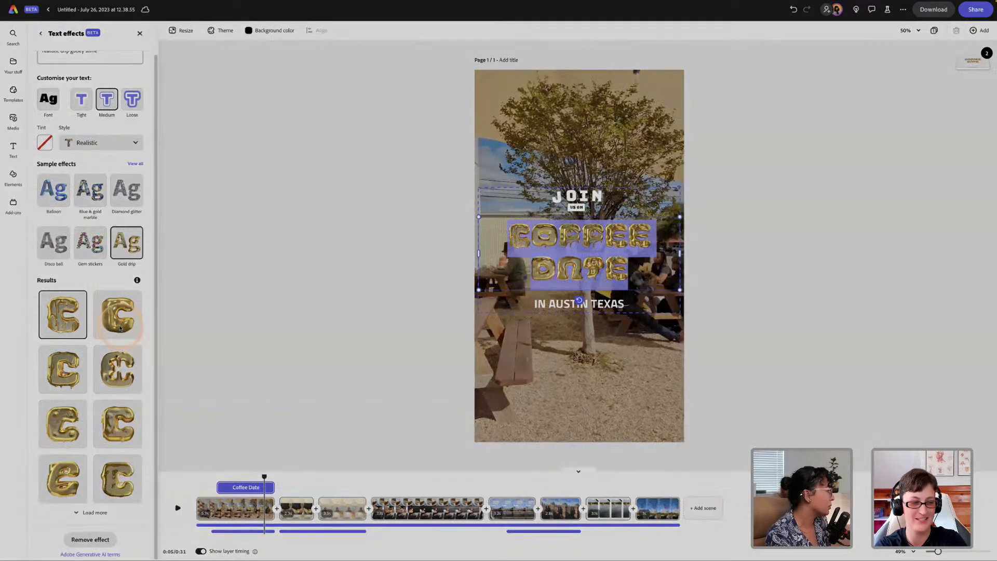
{"action": "left_click", "coordinate": [675, 161]}
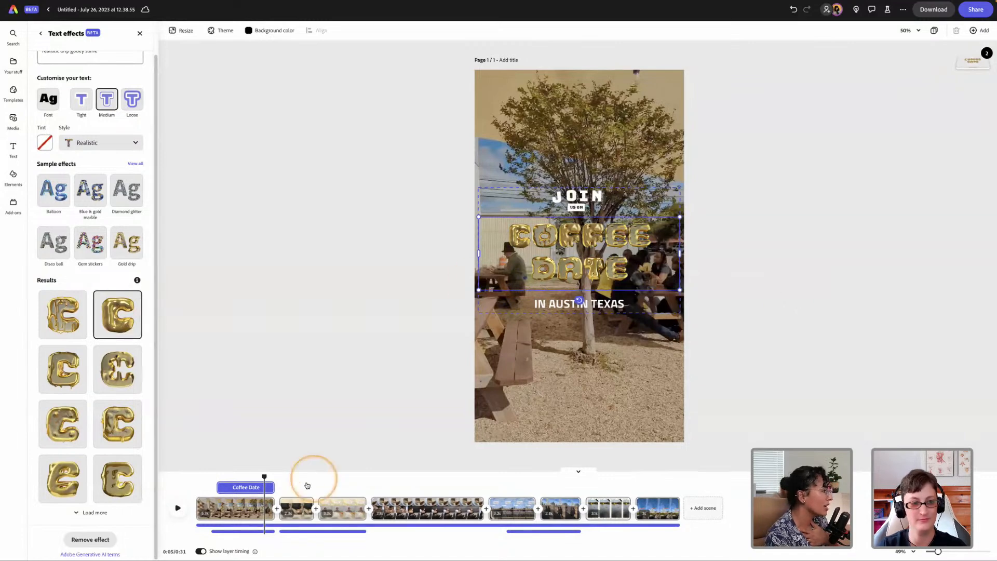
Play the opening scene from near its start to review the animated gold "Coffee Date" title
{"action": "left_click_drag", "start_coordinate": [264, 476], "coordinate": [210, 477]}
{"action": "key", "text": "space"}
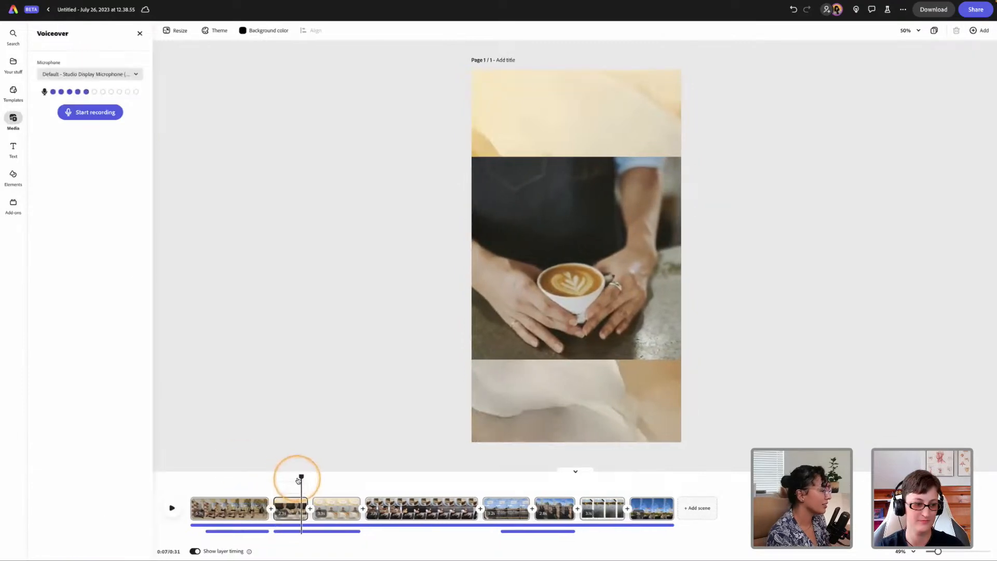
{"action": "left_click", "coordinate": [283, 476]}
{"action": "left_click_drag", "start_coordinate": [299, 477], "coordinate": [231, 476]}
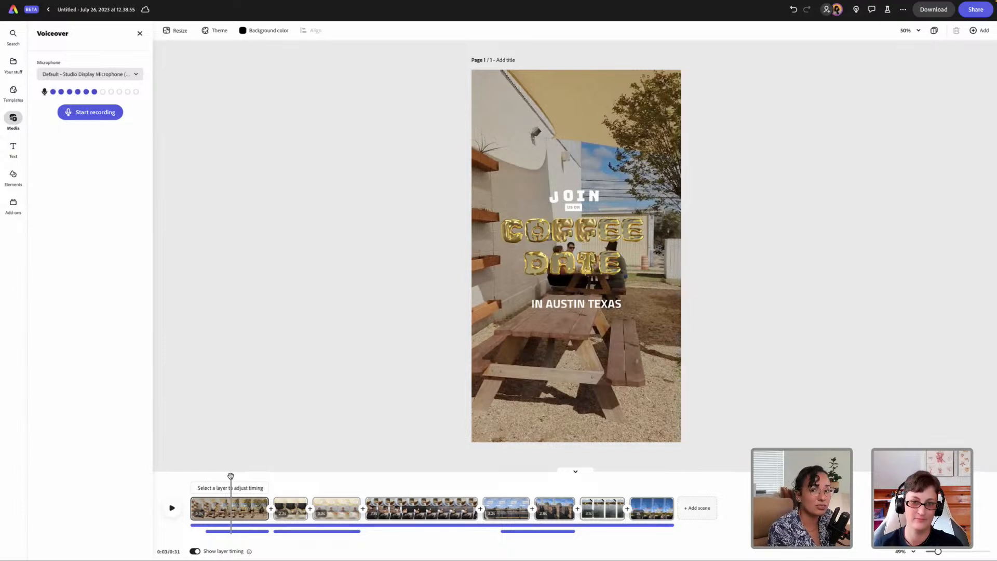
{"action": "left_click_drag", "start_coordinate": [229, 475], "coordinate": [201, 477]}
{"action": "key", "text": "space"}
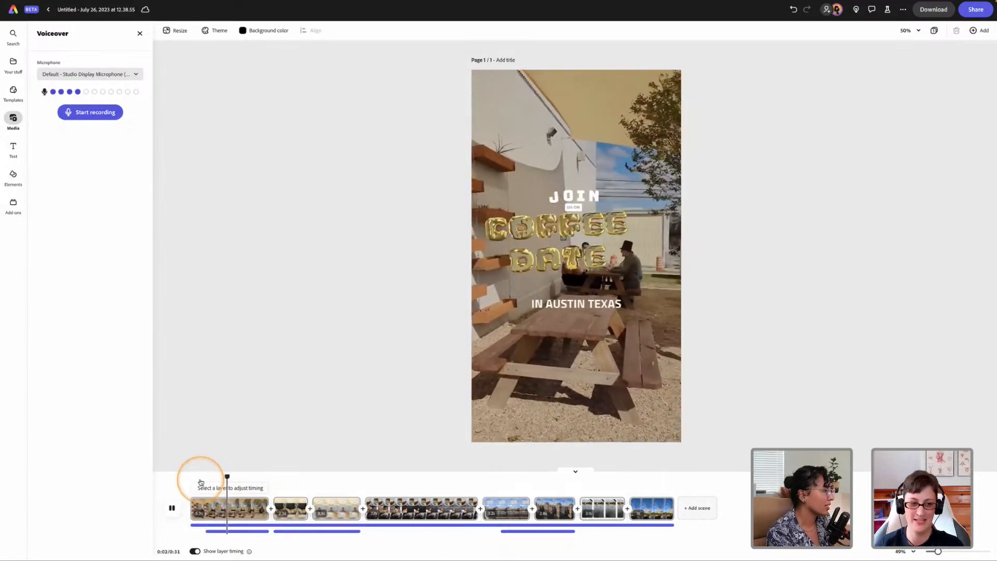
{"action": "left_click", "coordinate": [245, 489]}
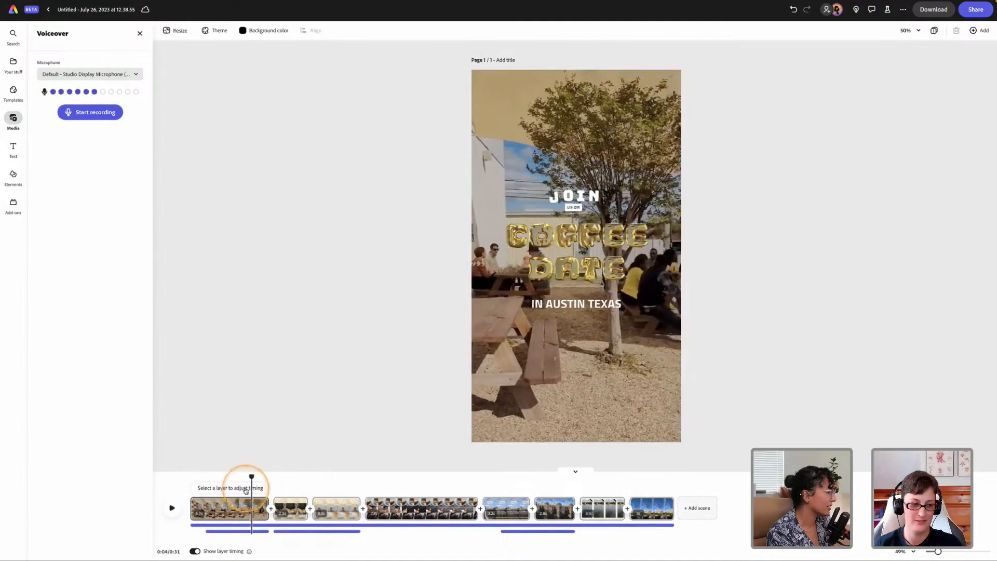
Close the voiceover settings, select all of the "Coffee Date" title text and reopen its text effects
{"action": "left_click", "coordinate": [601, 191]}
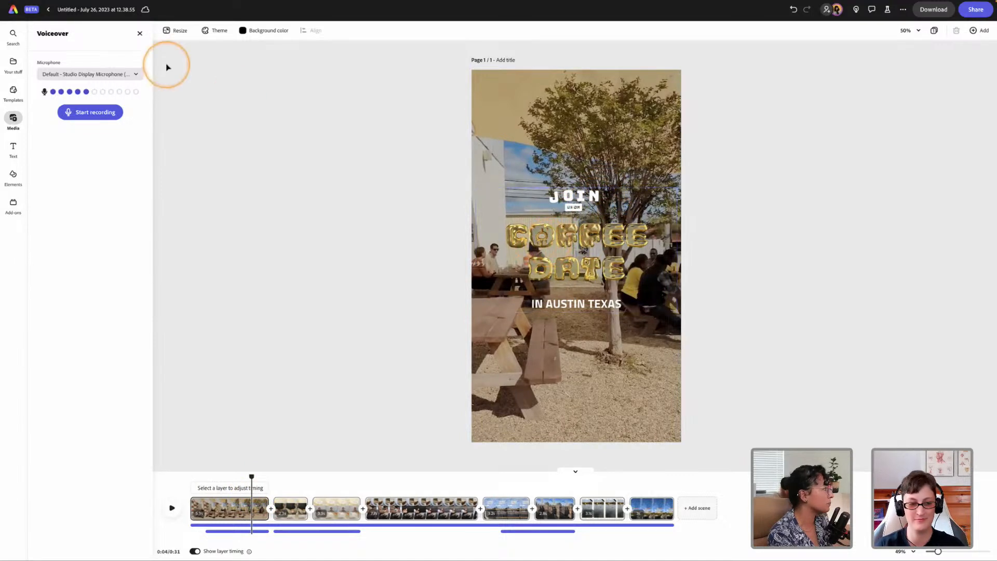
{"action": "left_click", "coordinate": [136, 36]}
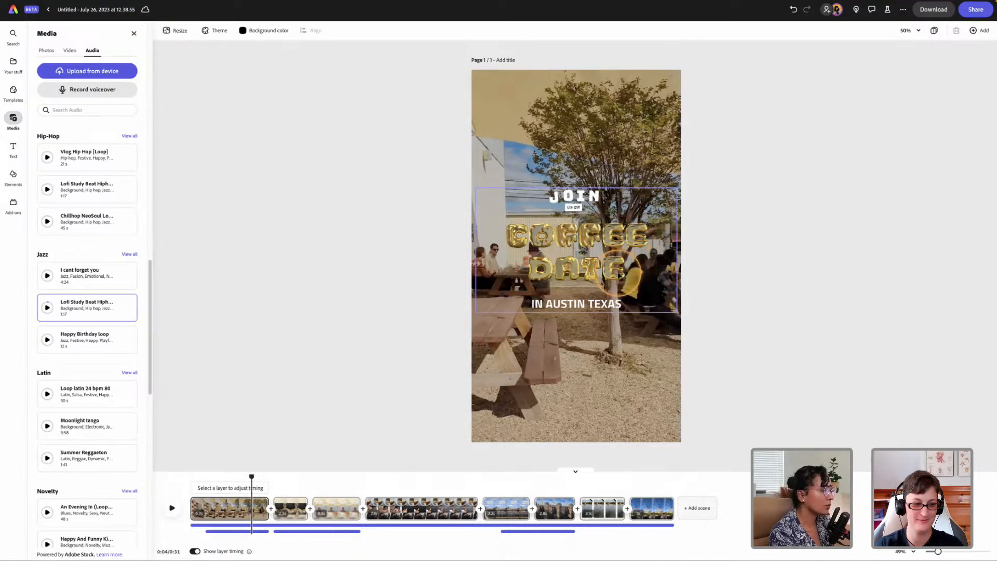
{"action": "left_click", "coordinate": [616, 273]}
{"action": "double_click", "coordinate": [621, 269]}
{"action": "left_click_drag", "start_coordinate": [631, 269], "coordinate": [508, 233]}
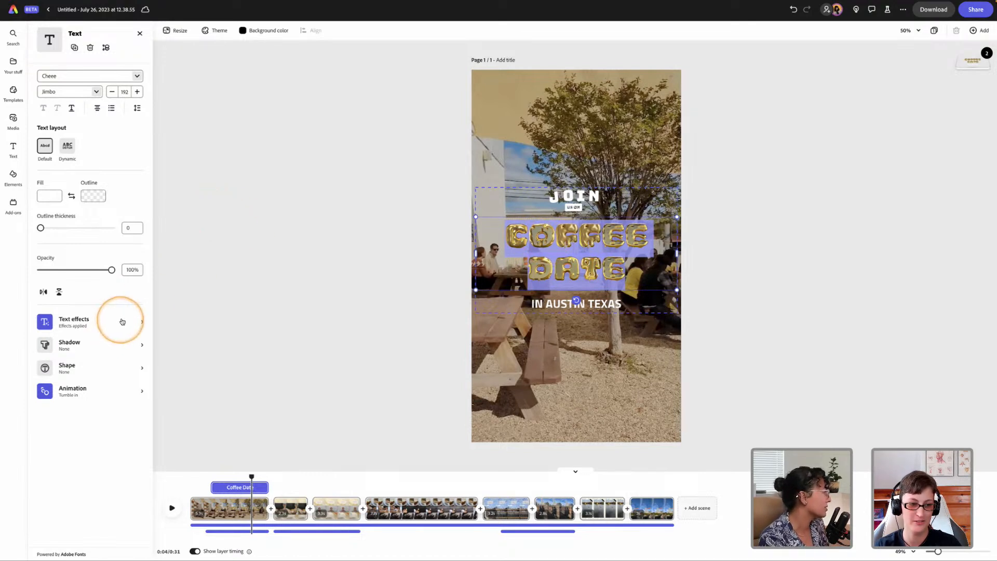
{"action": "left_click", "coordinate": [96, 324]}
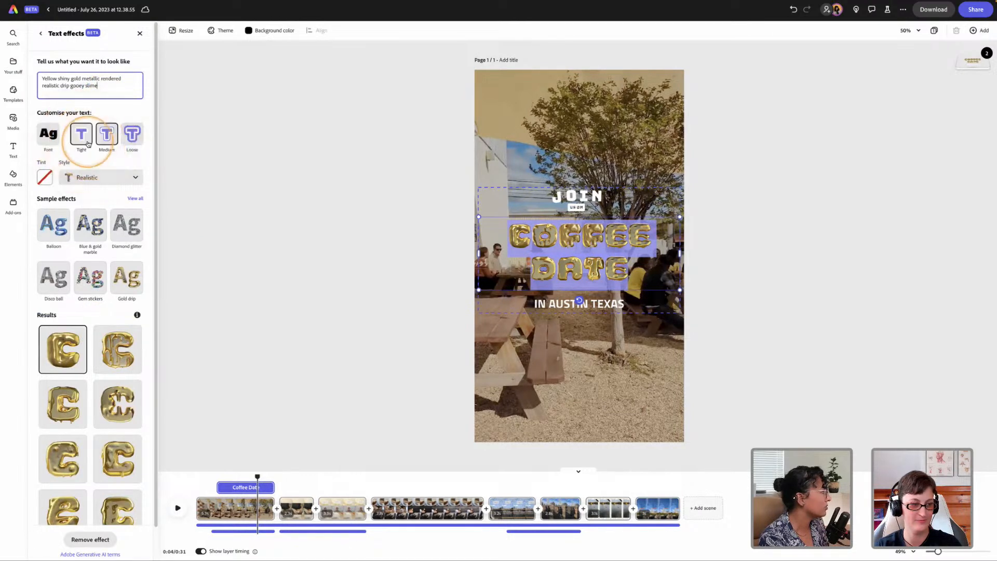
Generate new gold drip results for the "Coffee Date" title with the effect fit set to Loose
{"action": "left_click", "coordinate": [133, 141]}
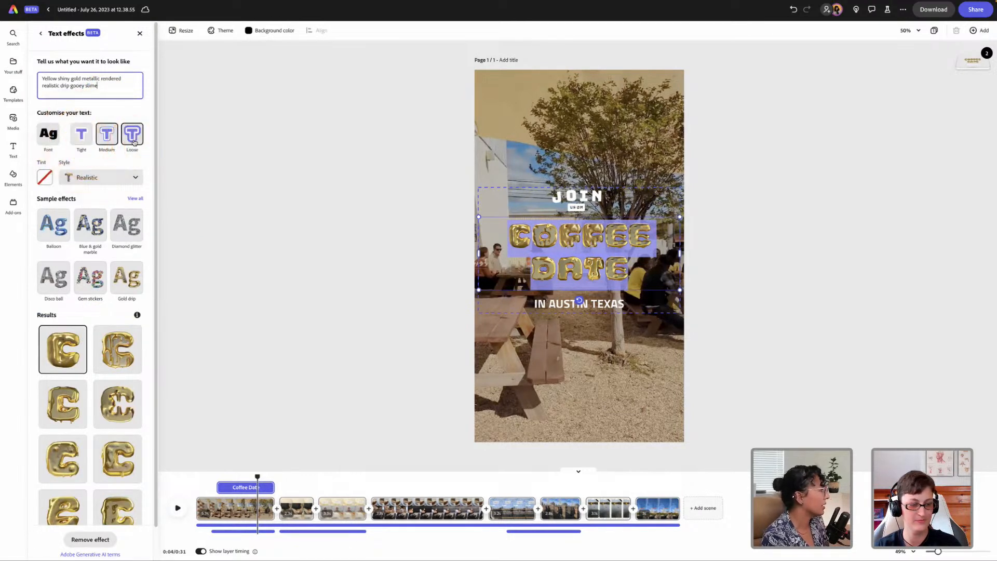
{"action": "left_click", "coordinate": [94, 142]}
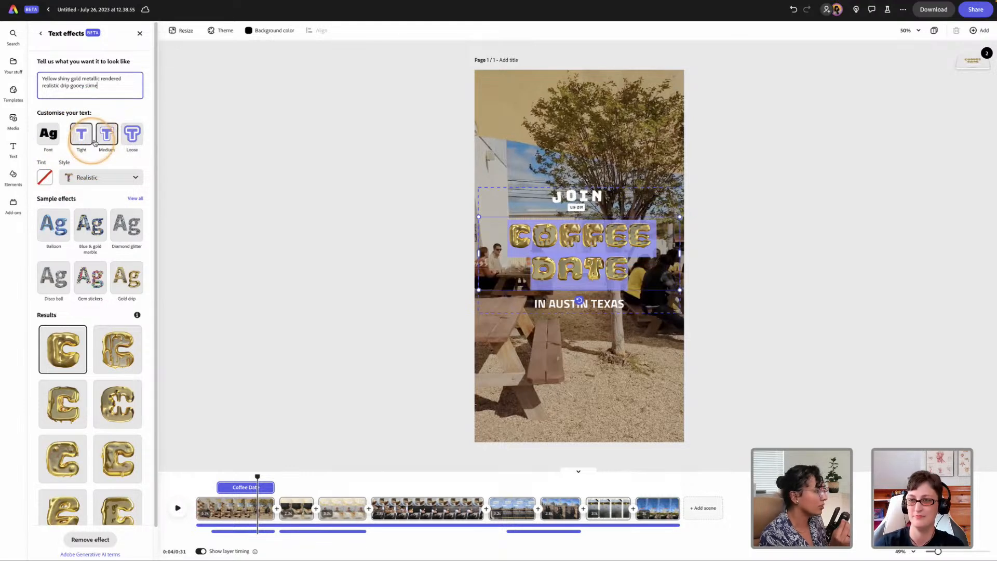
{"action": "left_click", "coordinate": [130, 136]}
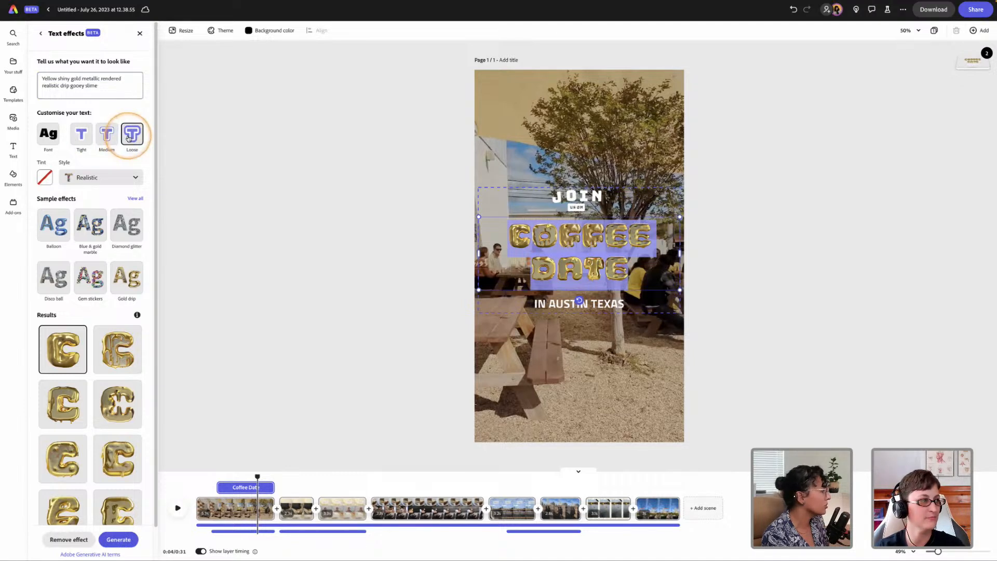
{"action": "left_click", "coordinate": [119, 539]}
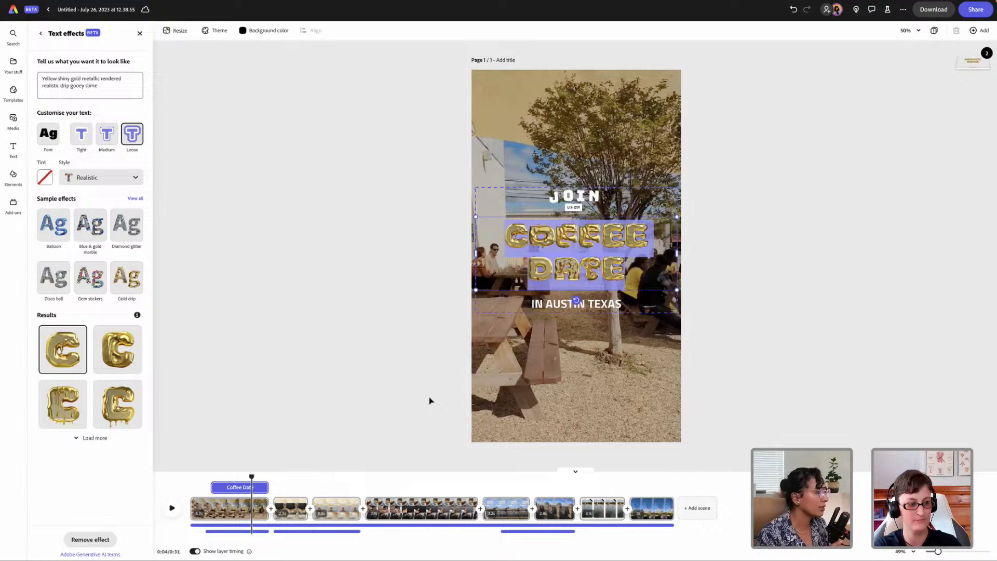
Try the fourth gold result on the title, and settle on the second result with the fit set to Medium
{"action": "left_click", "coordinate": [125, 409]}
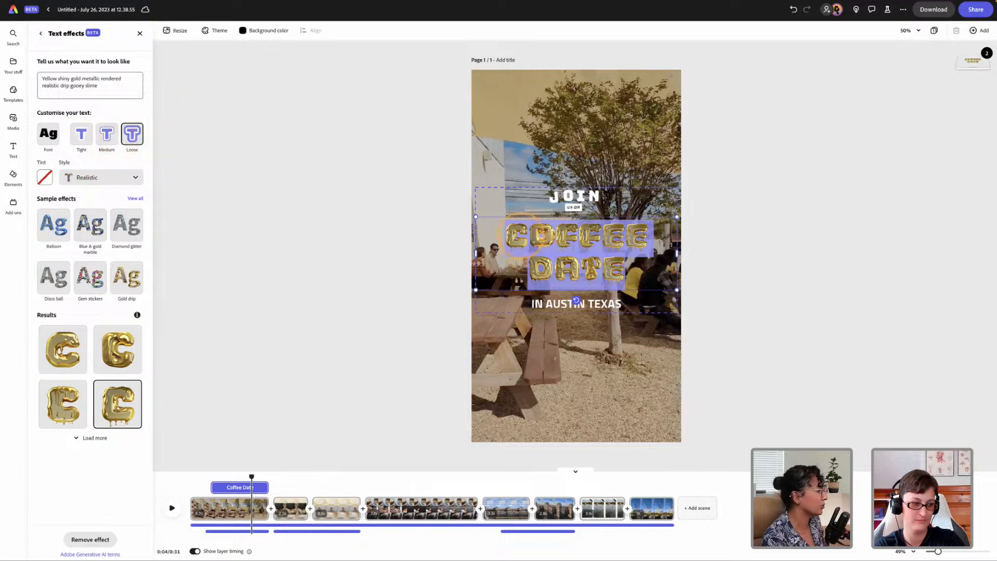
{"action": "left_click", "coordinate": [108, 136]}
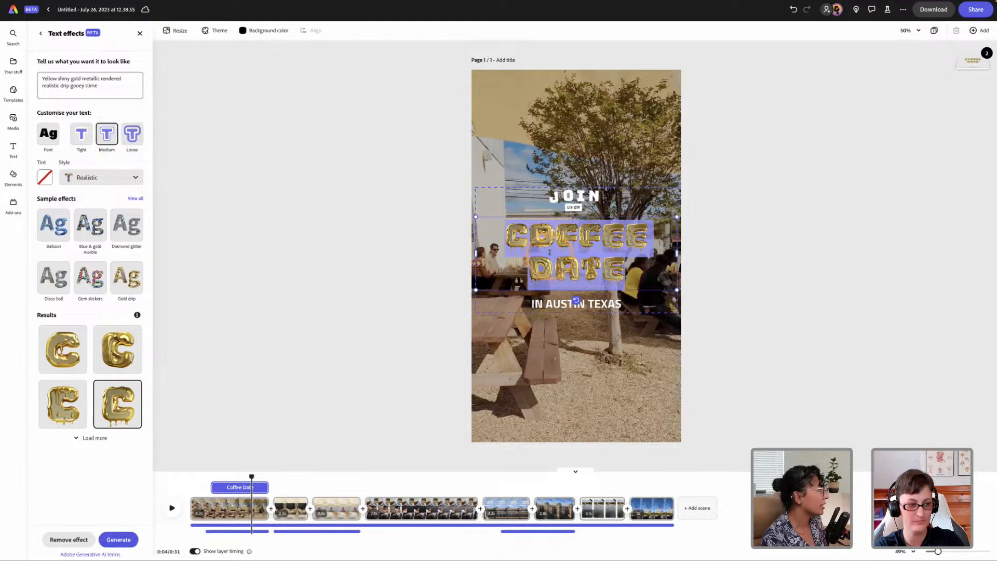
{"action": "left_click", "coordinate": [115, 352]}
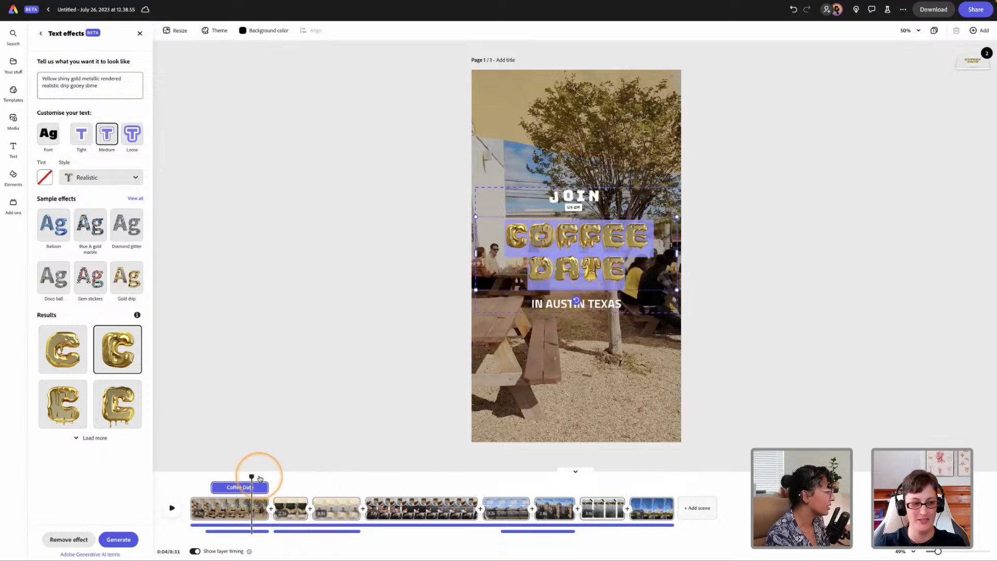
Set the playback speed of the skyline background video in the closing "See you next time" scene to 50%
{"action": "mouse_move", "coordinate": [251, 476]}
{"action": "left_mouse_down"}
{"action": "mouse_move", "coordinate": [644, 489]}
{"action": "mouse_move", "coordinate": [613, 491]}
{"action": "mouse_move", "coordinate": [628, 491]}
{"action": "left_mouse_up"}
{"action": "left_click", "coordinate": [645, 513]}
{"action": "left_click", "coordinate": [535, 366]}
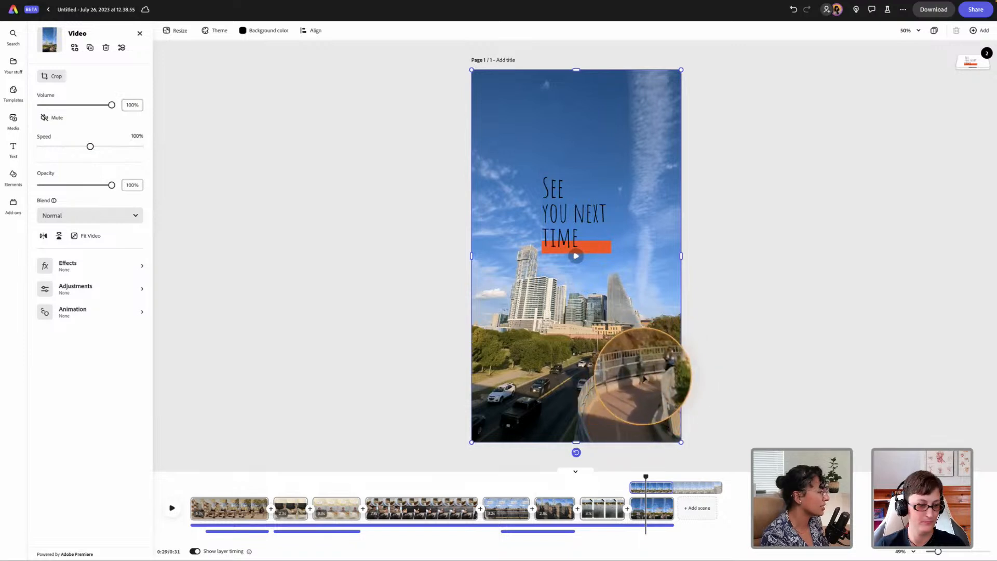
{"action": "left_click_drag", "start_coordinate": [645, 476], "coordinate": [638, 475]}
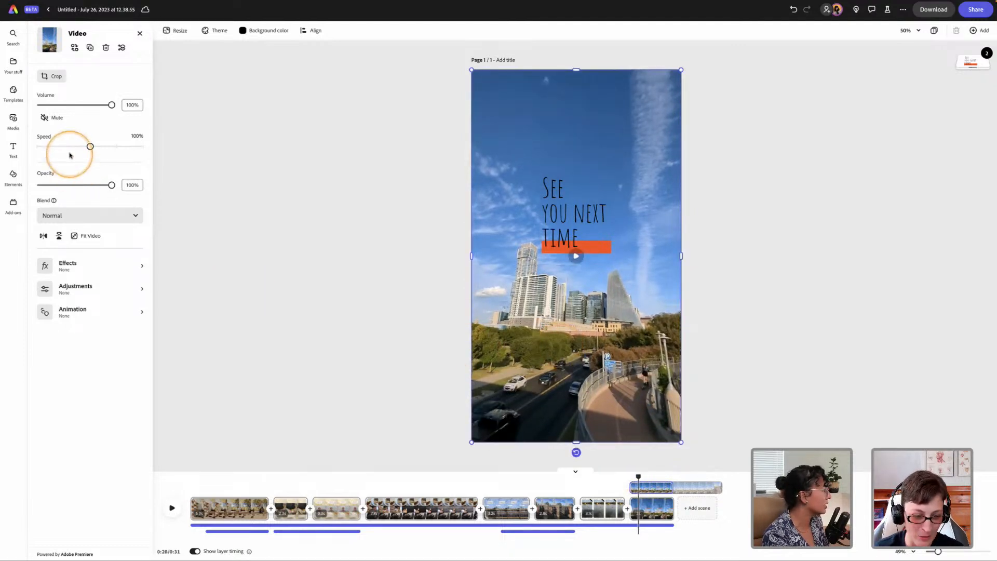
{"action": "left_click_drag", "start_coordinate": [89, 146], "coordinate": [76, 148]}
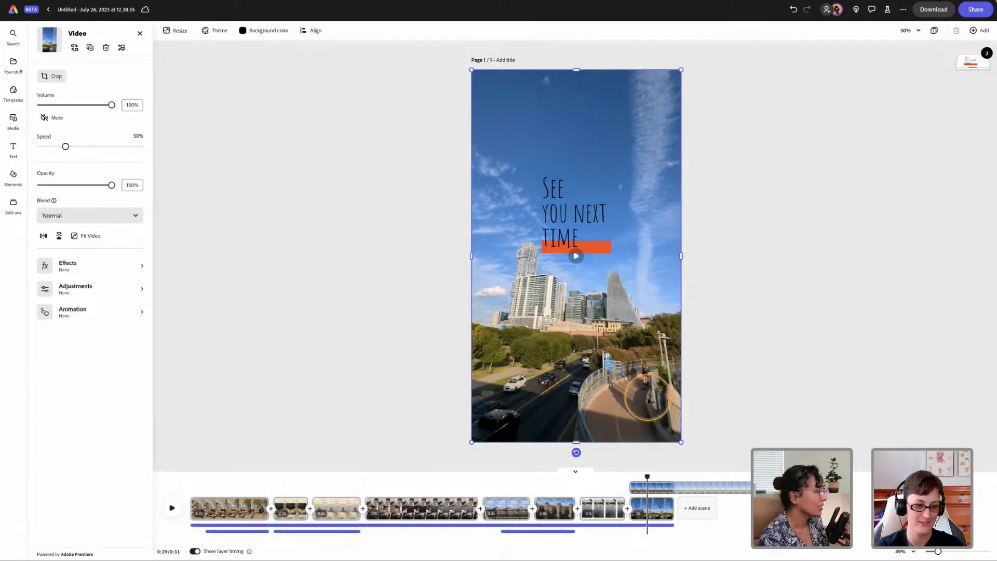
Play the closing scene from its start to check the slowed skyline video
{"action": "left_click_drag", "start_coordinate": [647, 477], "coordinate": [628, 477]}
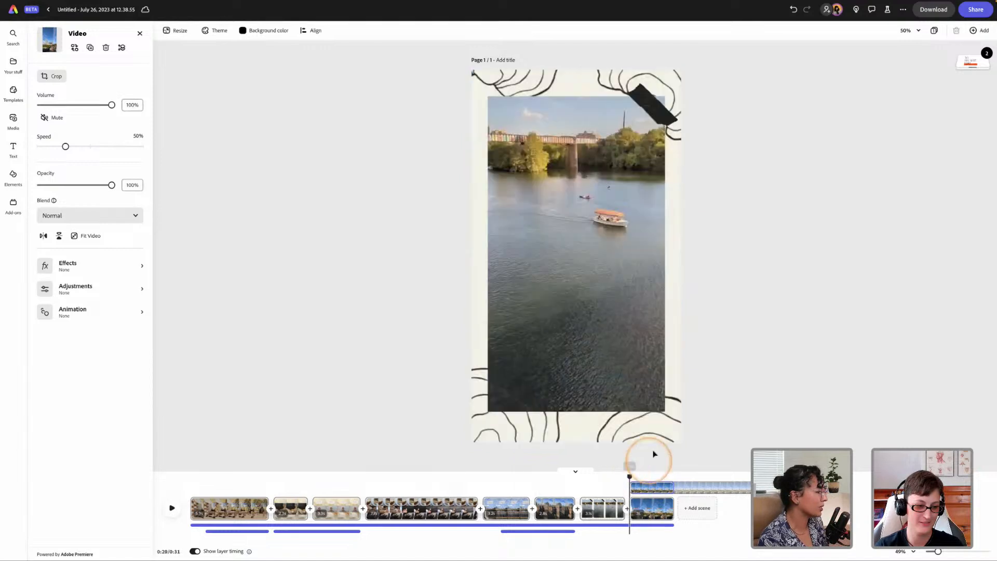
{"action": "key", "text": "space"}
{"action": "key", "text": "space"}
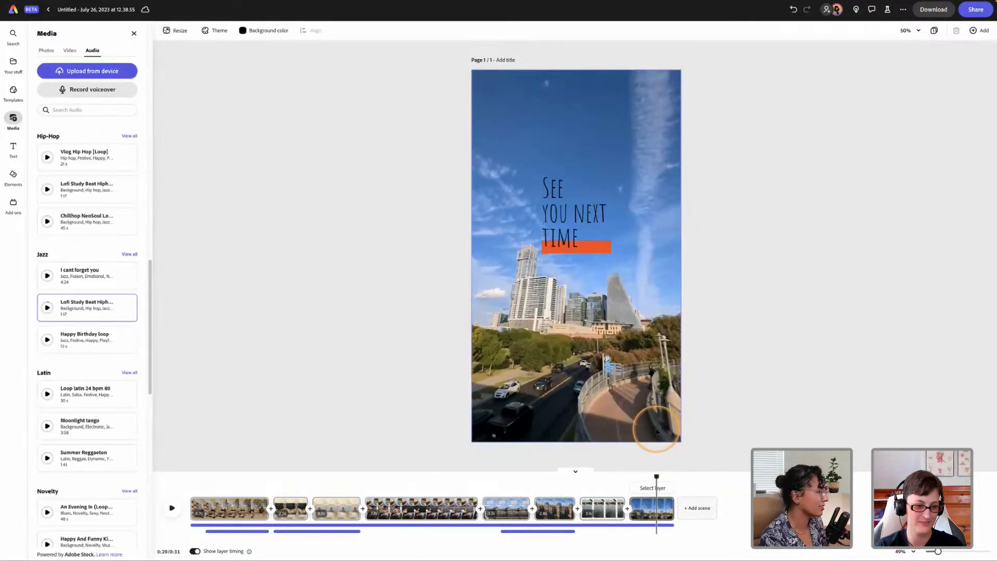
Replay the closing "See you next time" scene and return the playhead to the scene's start
{"action": "left_click", "coordinate": [651, 507]}
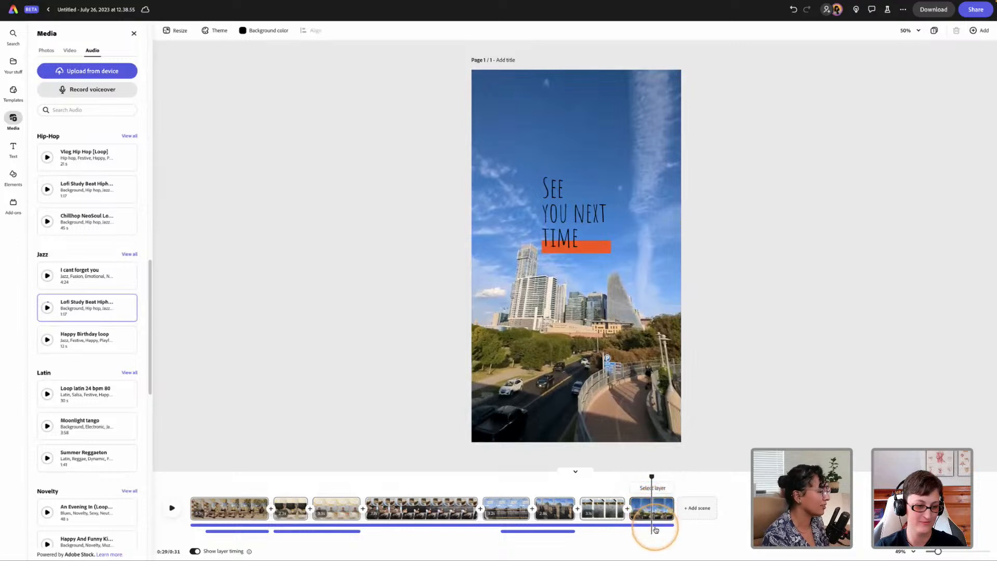
{"action": "left_click", "coordinate": [656, 515]}
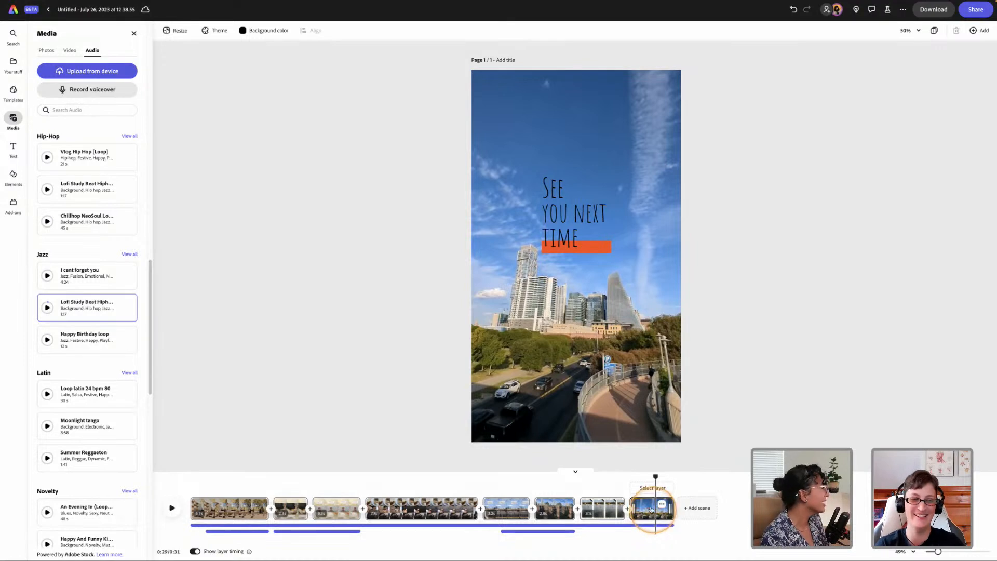
{"action": "left_click", "coordinate": [597, 363]}
{"action": "left_click", "coordinate": [47, 117]}
{"action": "left_click_drag", "start_coordinate": [654, 473], "coordinate": [628, 477]}
{"action": "key", "text": "space"}
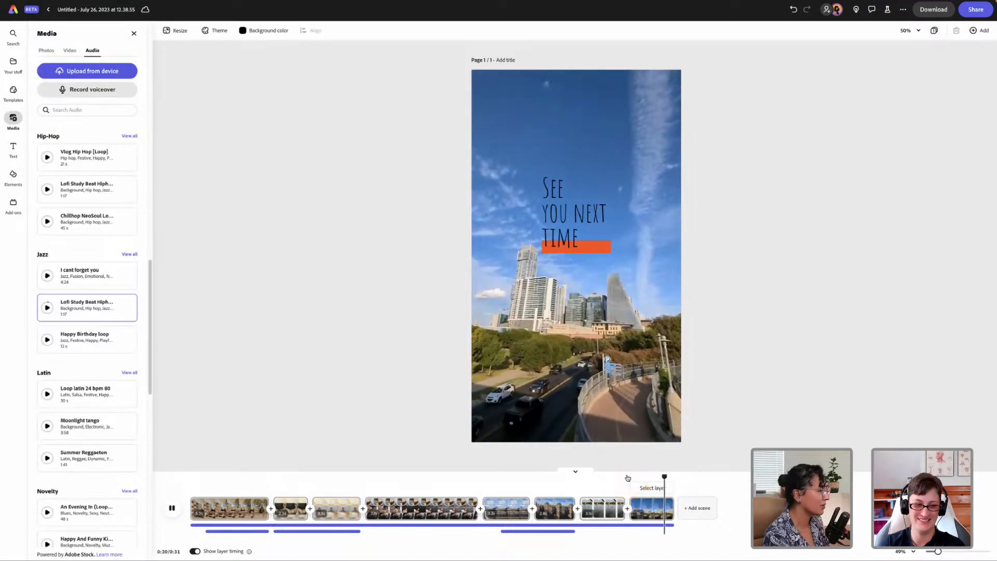
{"action": "left_click", "coordinate": [628, 479]}
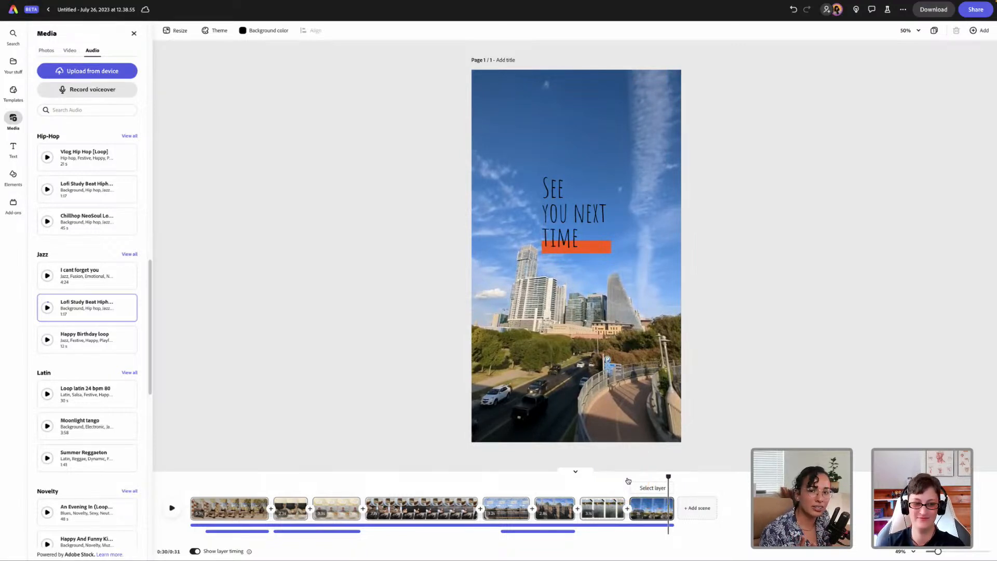
{"action": "left_click_drag", "start_coordinate": [668, 476], "coordinate": [629, 485]}
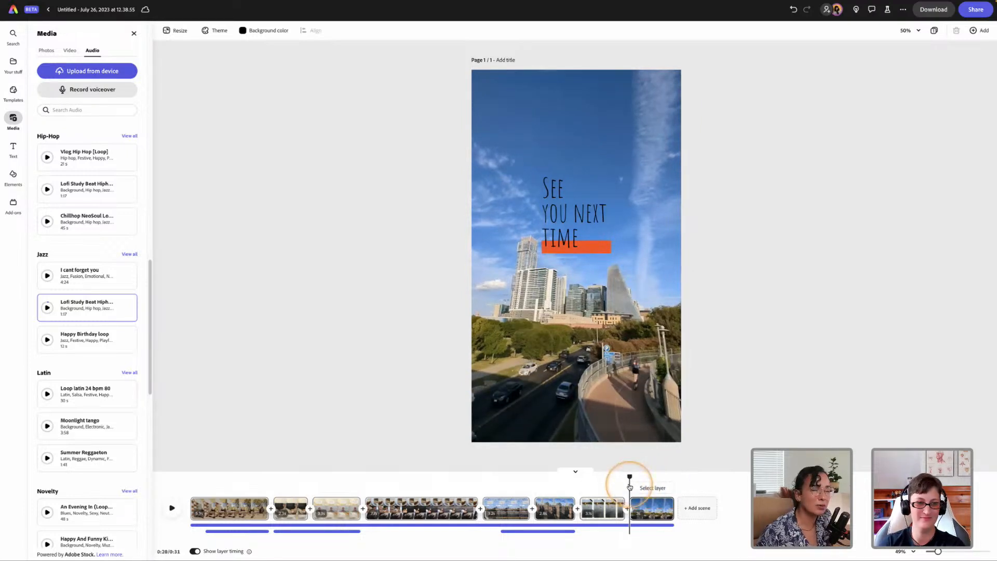
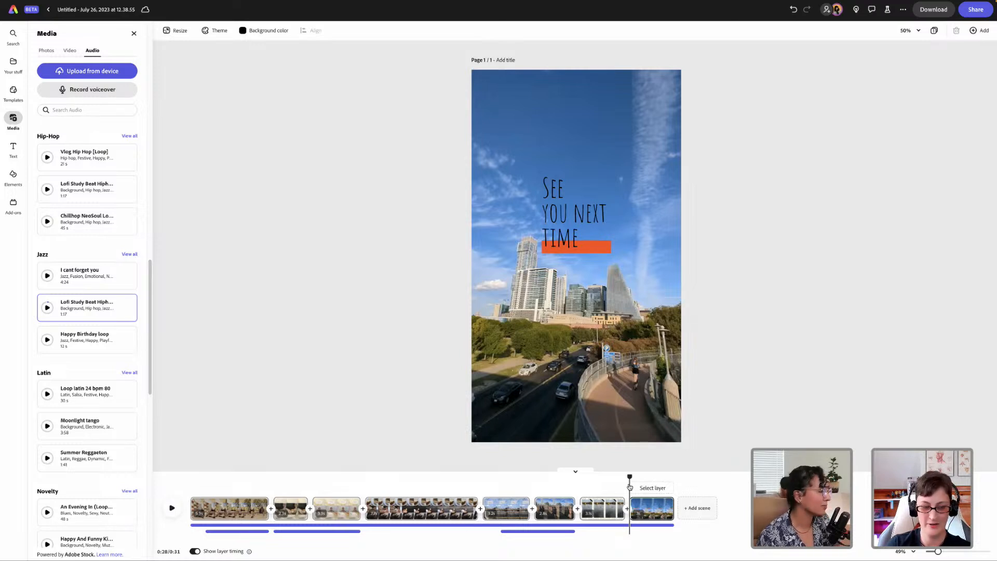
Insert a blank scene between the framed river scene and the closing skyline scene
{"action": "left_click_drag", "start_coordinate": [629, 476], "coordinate": [596, 478]}
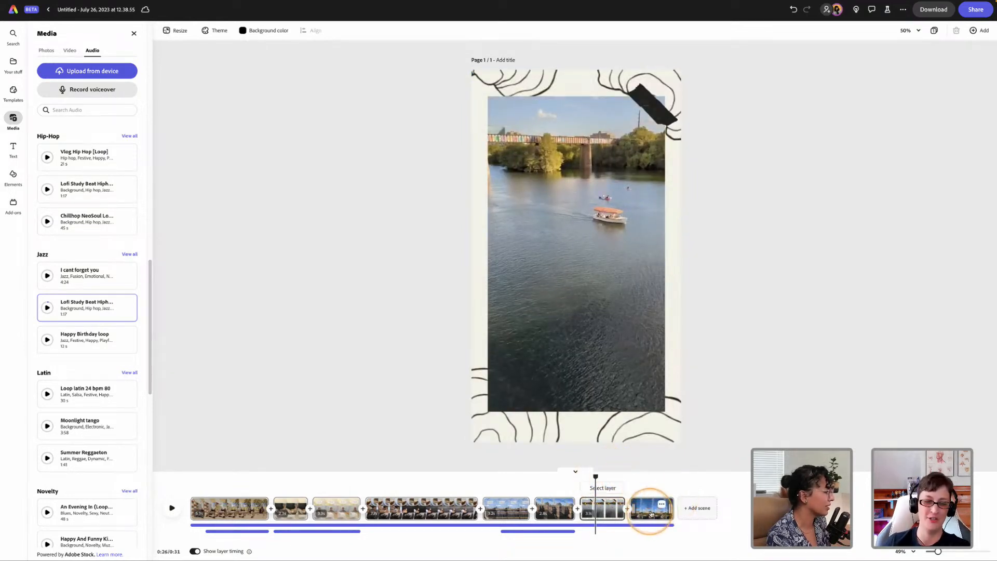
{"action": "left_click", "coordinate": [627, 508]}
{"action": "left_click", "coordinate": [275, 300]}
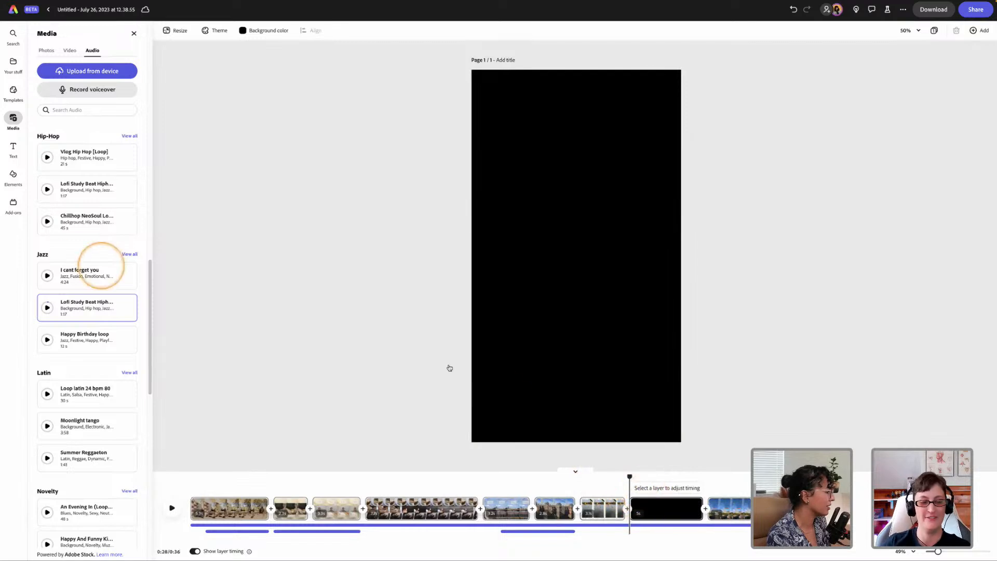
Search the design templates for "polaroid"
{"action": "left_click", "coordinate": [14, 176]}
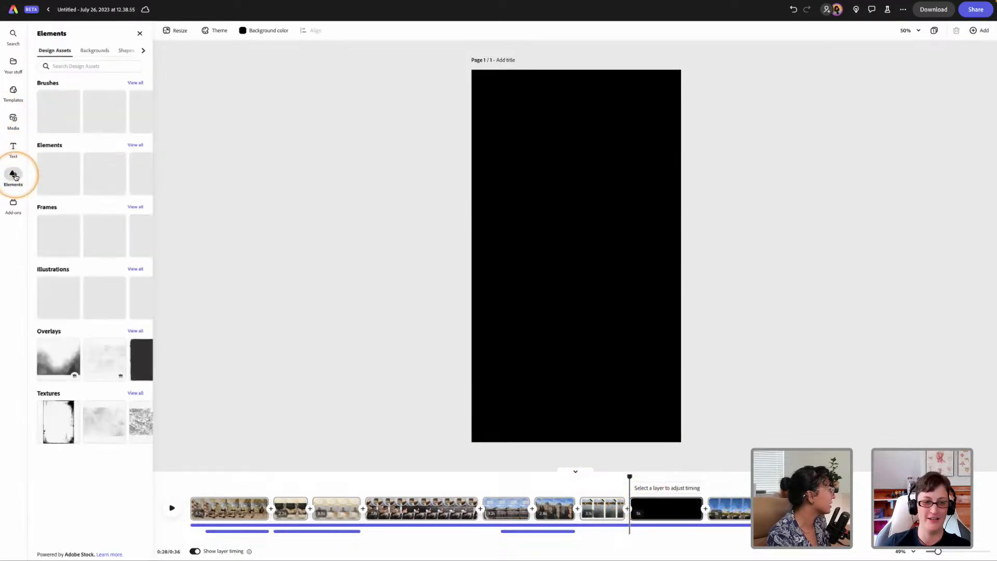
{"action": "left_click", "coordinate": [13, 119]}
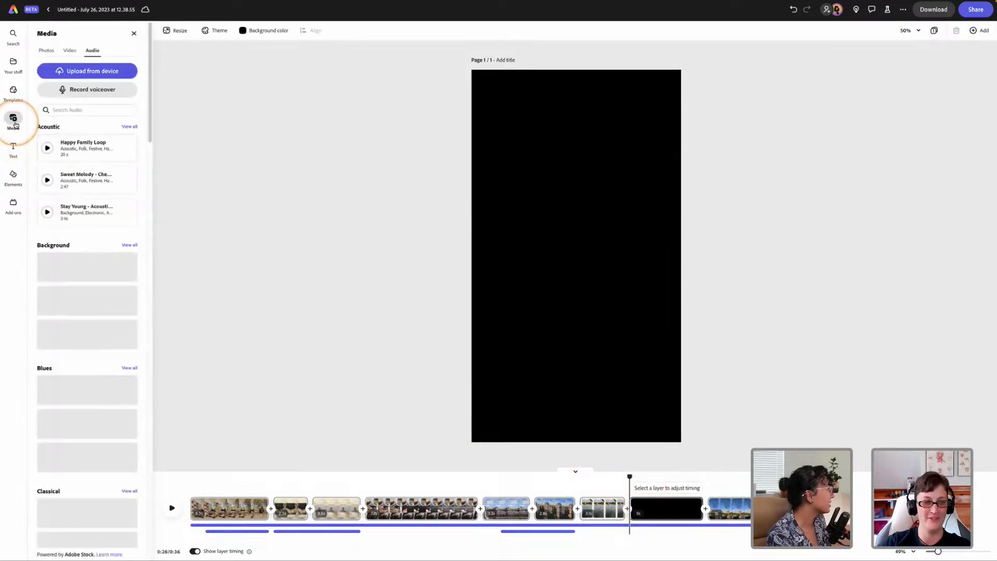
{"action": "left_click", "coordinate": [11, 96]}
{"action": "left_click", "coordinate": [60, 54]}
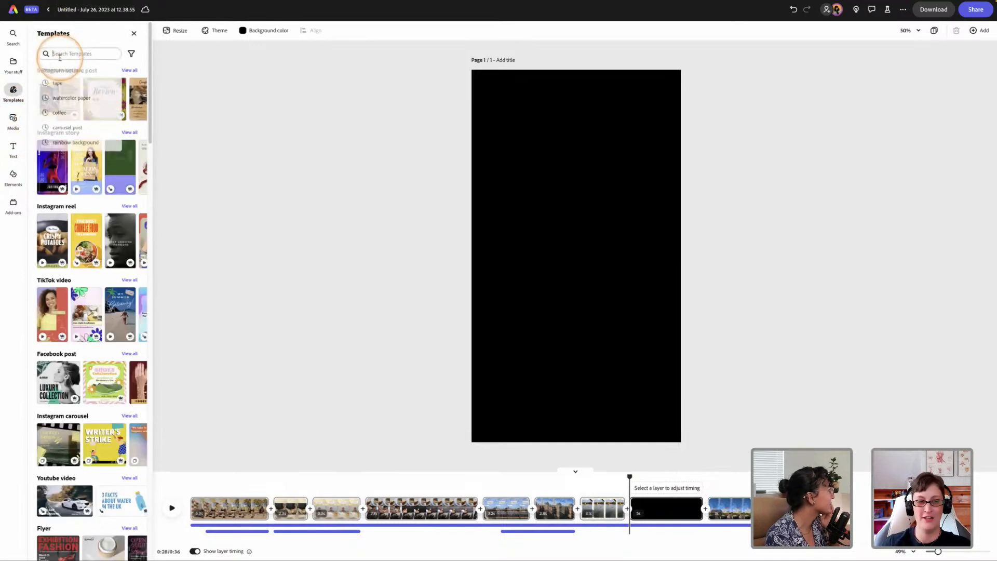
{"action": "type", "text": "polaroid"}
{"action": "left_click", "coordinate": [60, 83]}
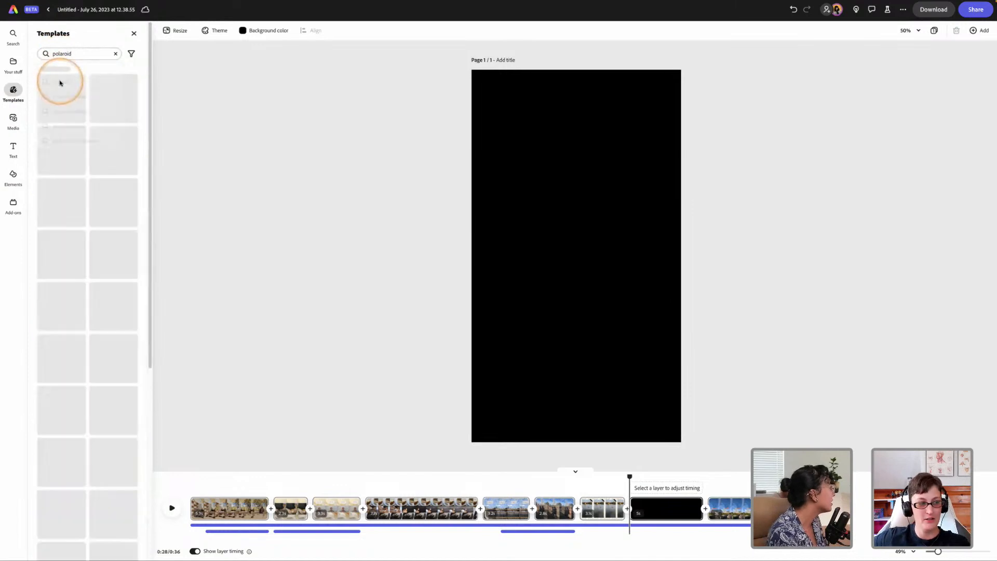
Browse the polaroid templates for a photo-frame layout that suits the blank scene
{"action": "left_click", "coordinate": [126, 94]}
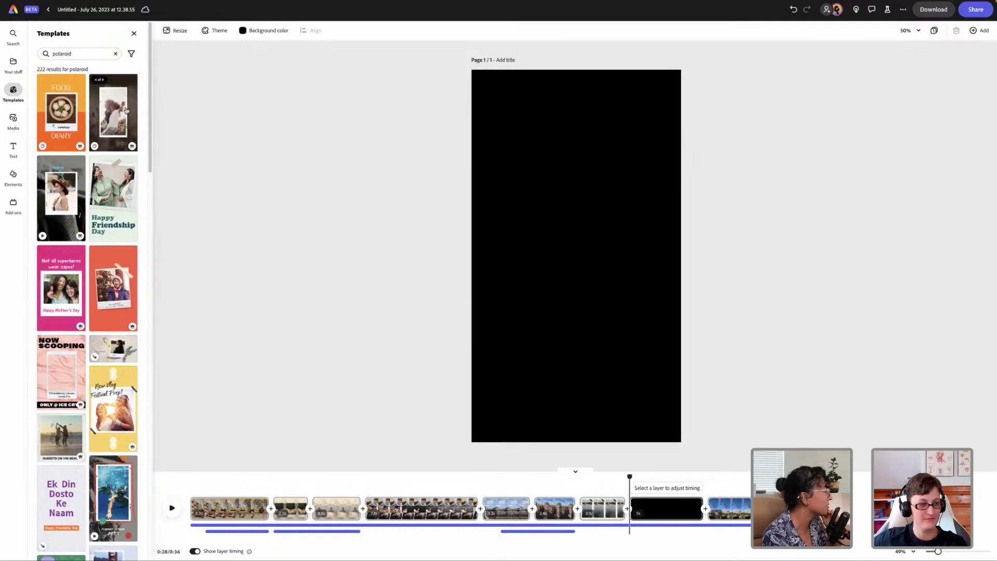
{"action": "scroll", "coordinate": [113, 124], "scroll_direction": "down", "scroll_amount": 1}
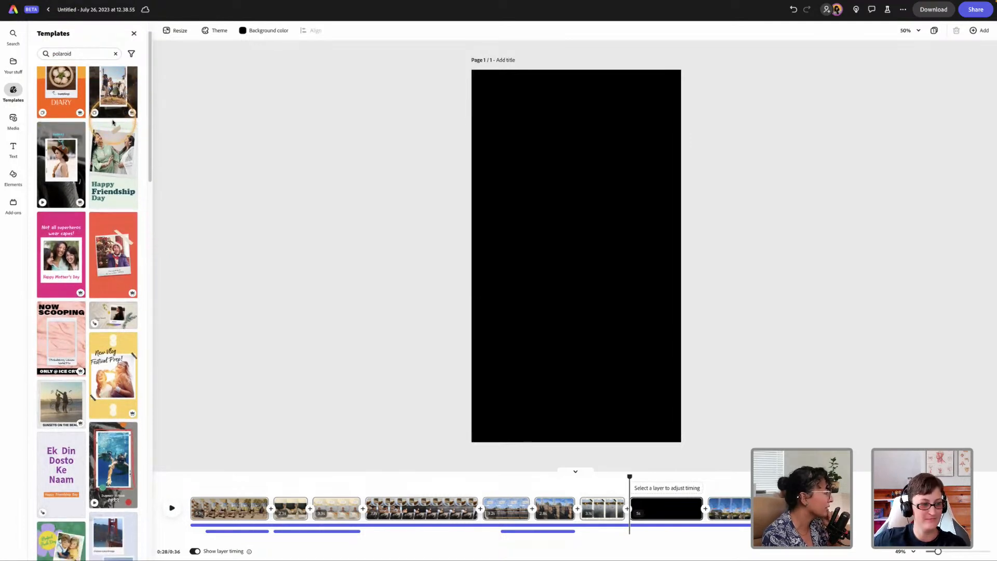
{"action": "scroll", "coordinate": [113, 123], "scroll_direction": "down", "scroll_amount": 2}
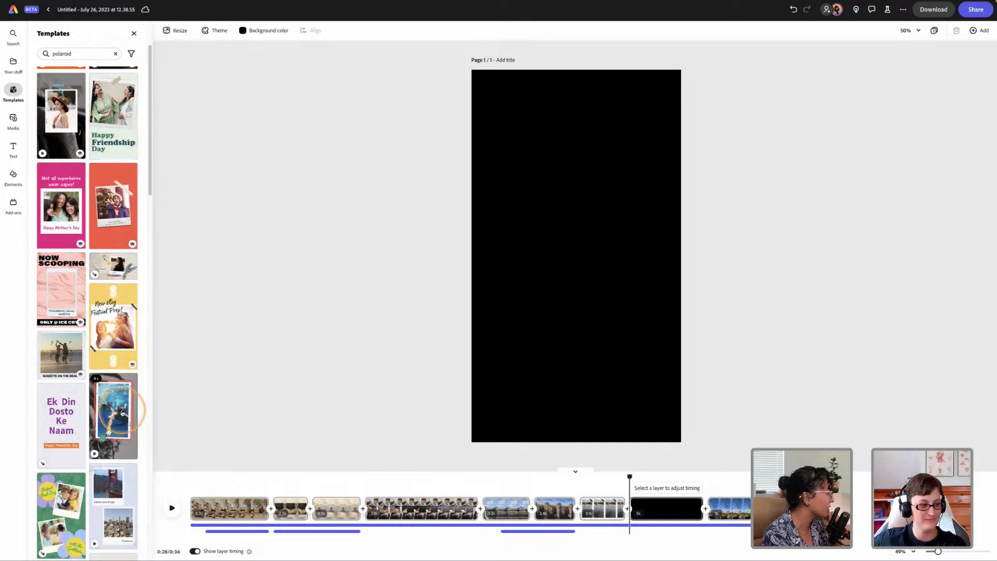
{"action": "scroll", "coordinate": [121, 413], "scroll_direction": "down", "scroll_amount": 1}
{"action": "scroll", "coordinate": [120, 413], "scroll_direction": "down", "scroll_amount": 5}
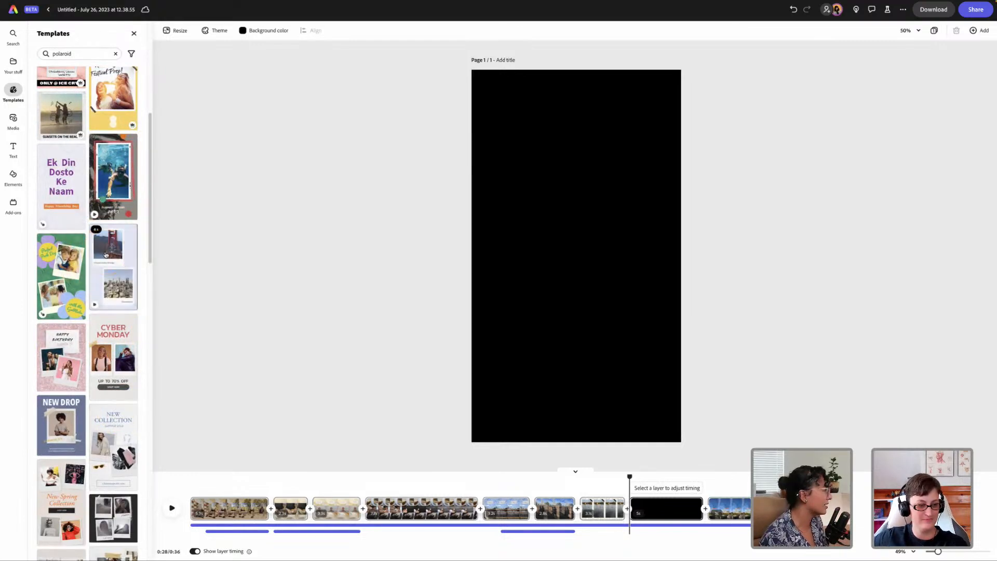
{"action": "scroll", "coordinate": [72, 337], "scroll_direction": "down", "scroll_amount": 1}
{"action": "left_click", "coordinate": [67, 372]}
{"action": "scroll", "coordinate": [83, 337], "scroll_direction": "down", "scroll_amount": 3}
{"action": "left_click", "coordinate": [117, 245]}
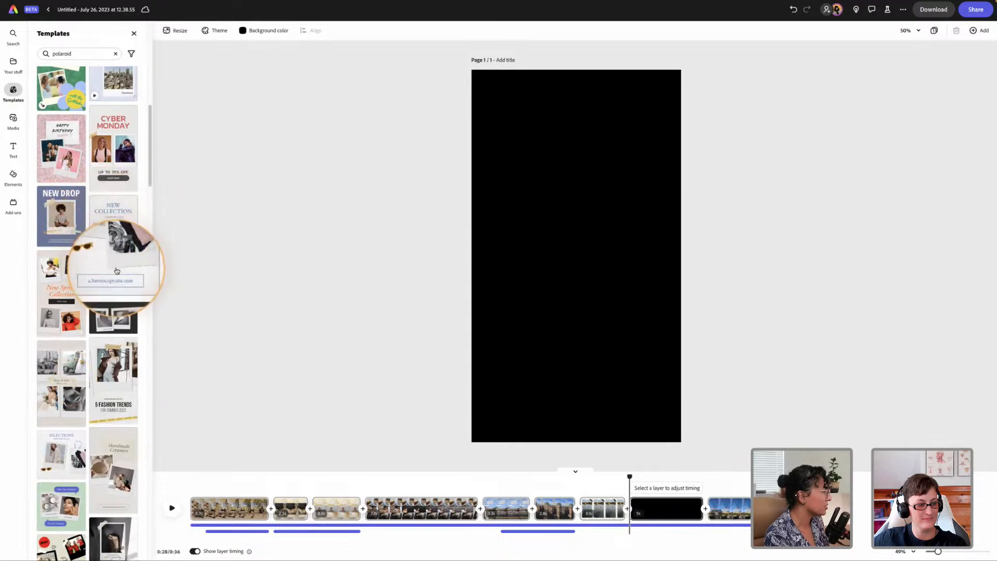
{"action": "scroll", "coordinate": [116, 270], "scroll_direction": "down", "scroll_amount": 2}
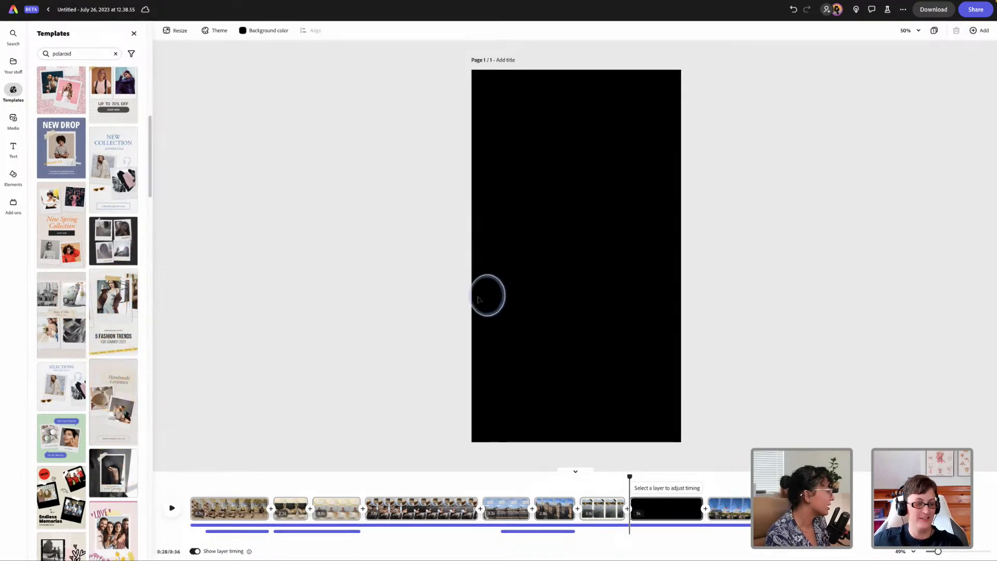
Preview the "Grey Neutral Handmade Natural Vintage" template without adding it, and delete the blank scene before the closing scene
{"action": "left_click", "coordinate": [107, 473]}
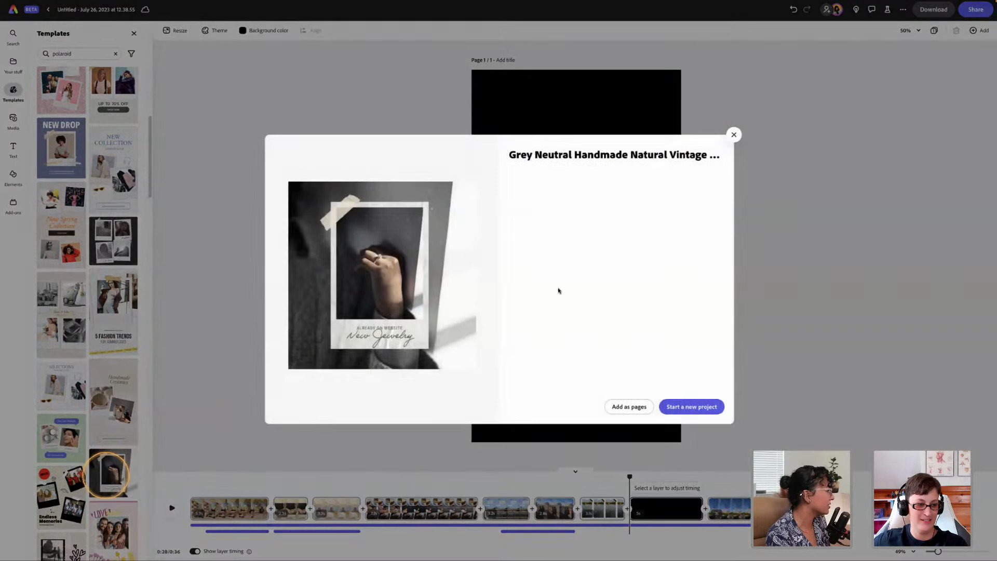
{"action": "left_click", "coordinate": [733, 135]}
{"action": "left_click", "coordinate": [668, 512]}
{"action": "key", "text": "Delete"}
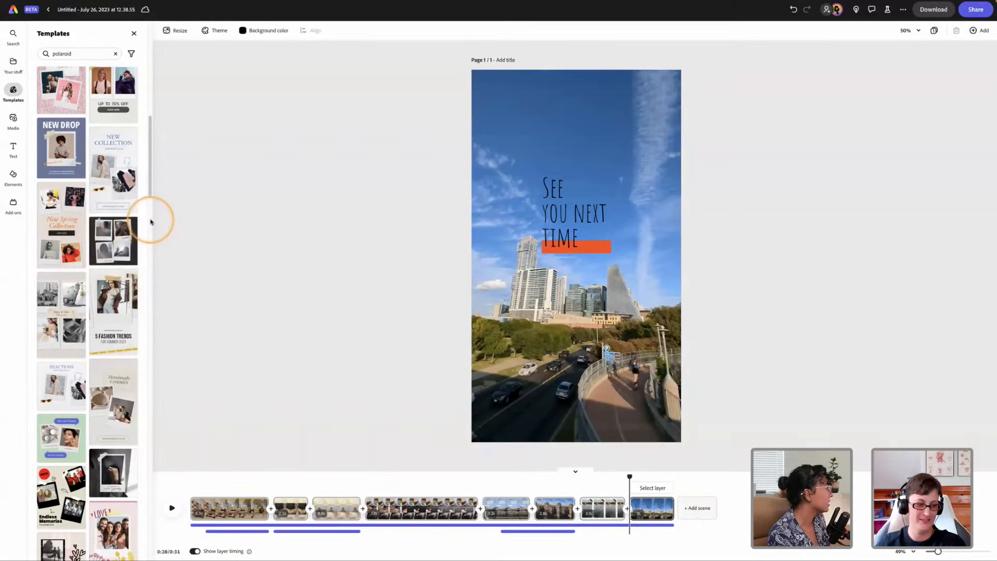
{"action": "scroll", "coordinate": [124, 460], "scroll_direction": "down", "scroll_amount": 5}
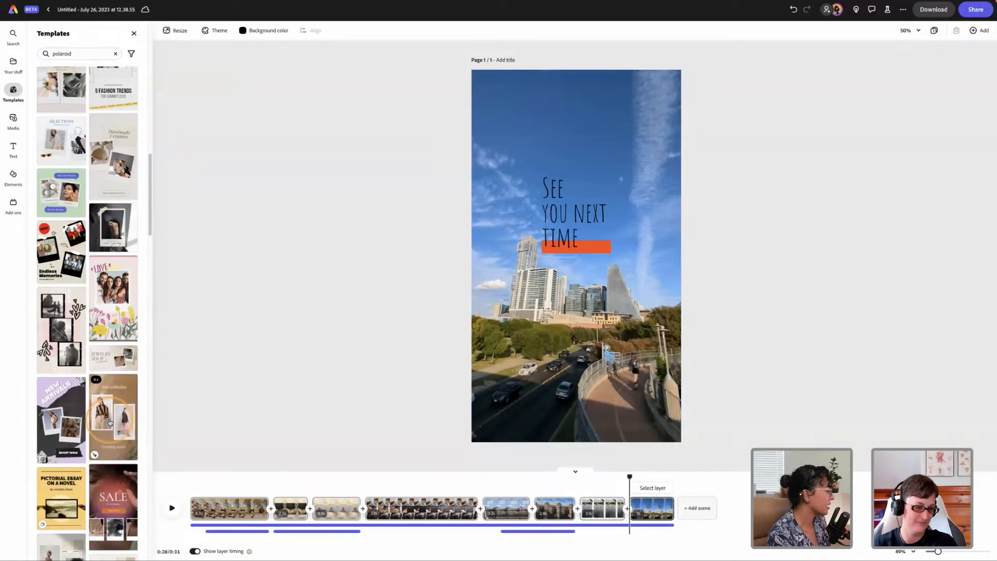
Show the opening title scene at 0:01 and review the file format and video resolution options for downloading the video
{"action": "left_click_drag", "start_coordinate": [629, 476], "coordinate": [211, 476]}
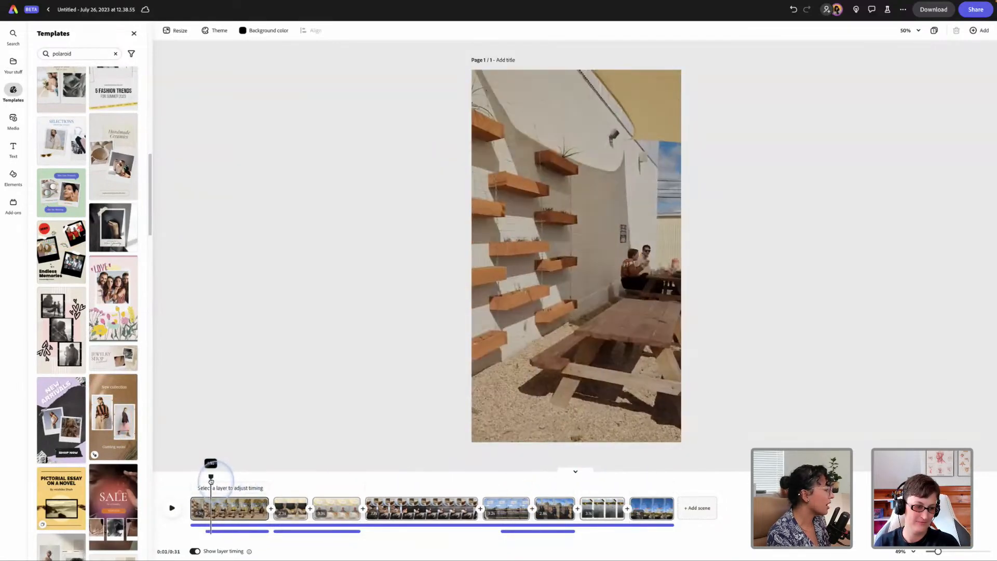
{"action": "left_click", "coordinate": [932, 11]}
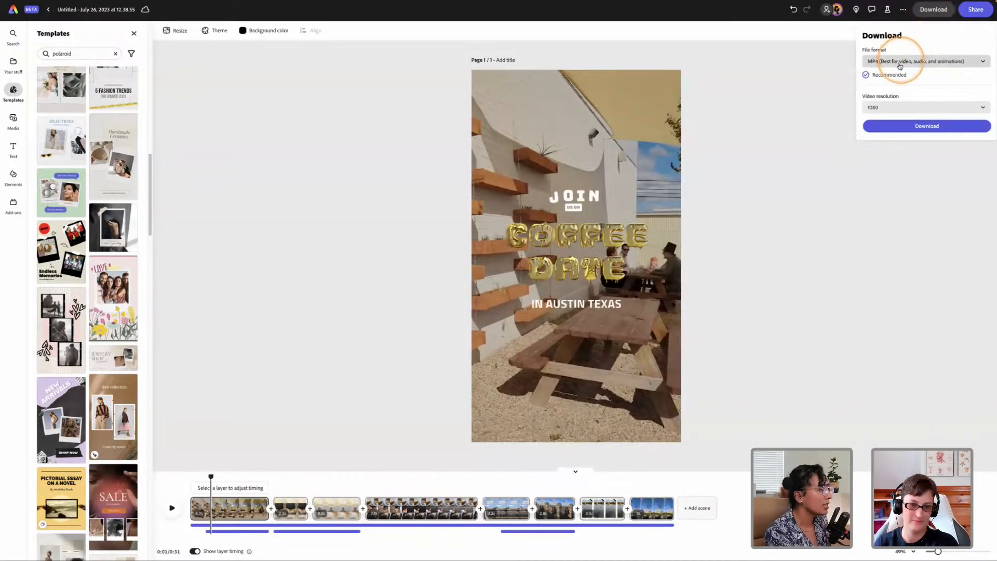
{"action": "left_click", "coordinate": [901, 61]}
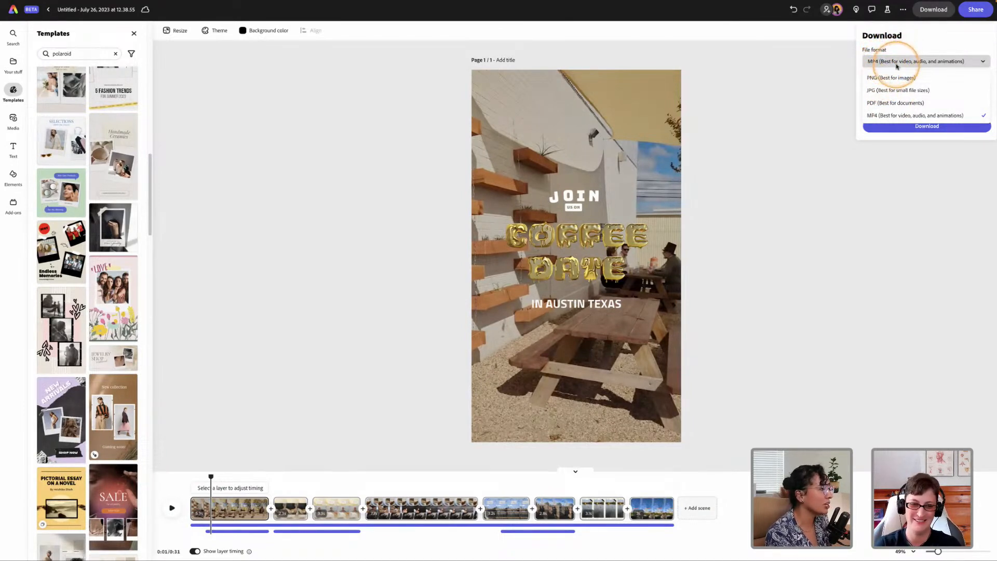
{"action": "left_click", "coordinate": [902, 32]}
{"action": "left_click", "coordinate": [886, 108]}
{"action": "left_click", "coordinate": [876, 139]}
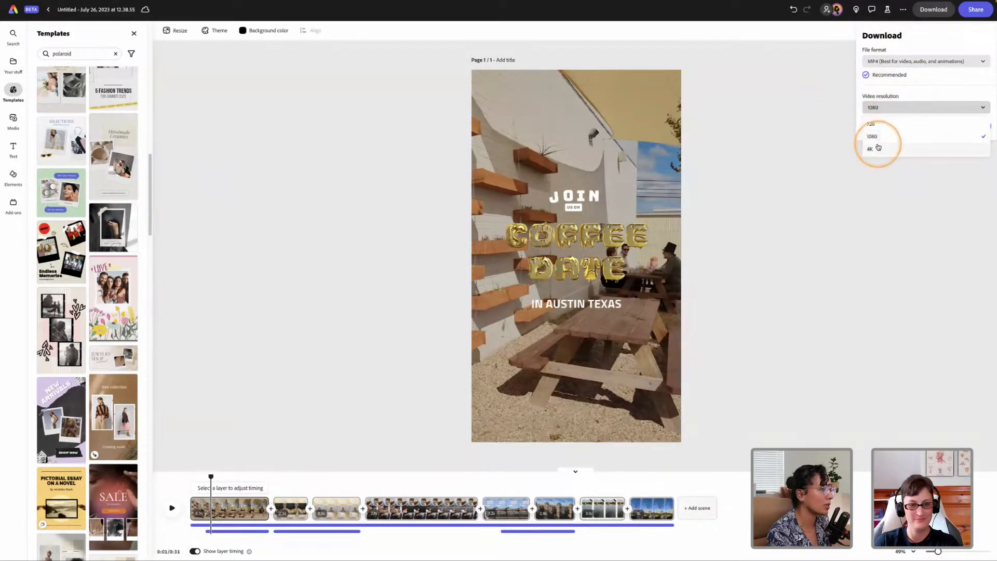
{"action": "left_click", "coordinate": [874, 151]}
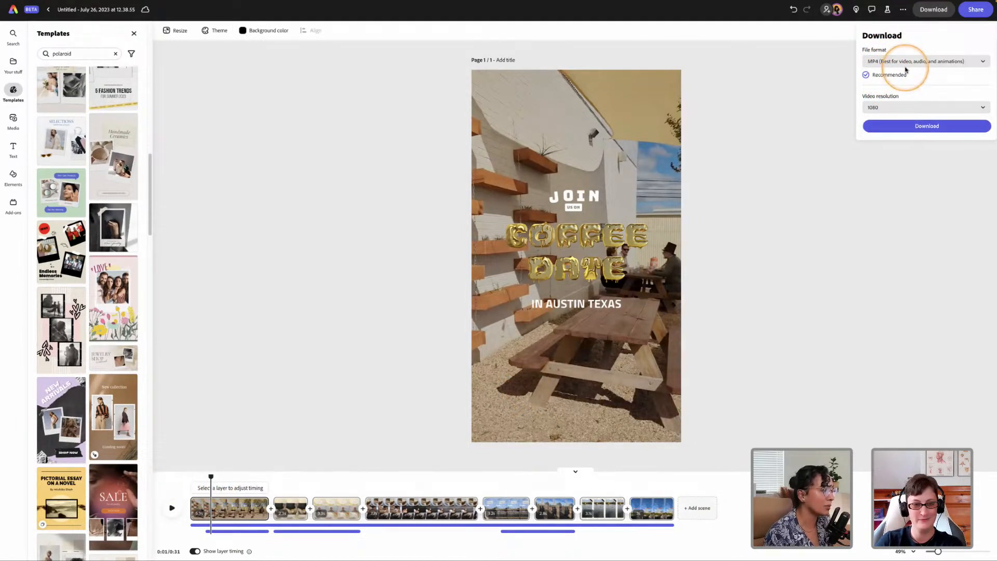
{"action": "left_click", "coordinate": [323, 70]}
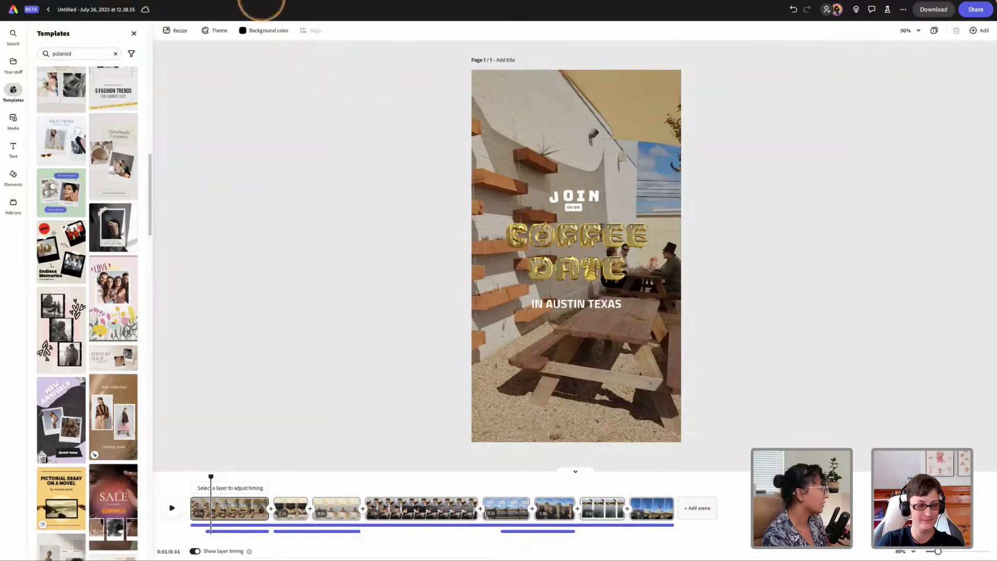
Switch to the creator's Instagram profile in full screen and look through the reels
{"action": "key", "text": "ctrl+super+f"}
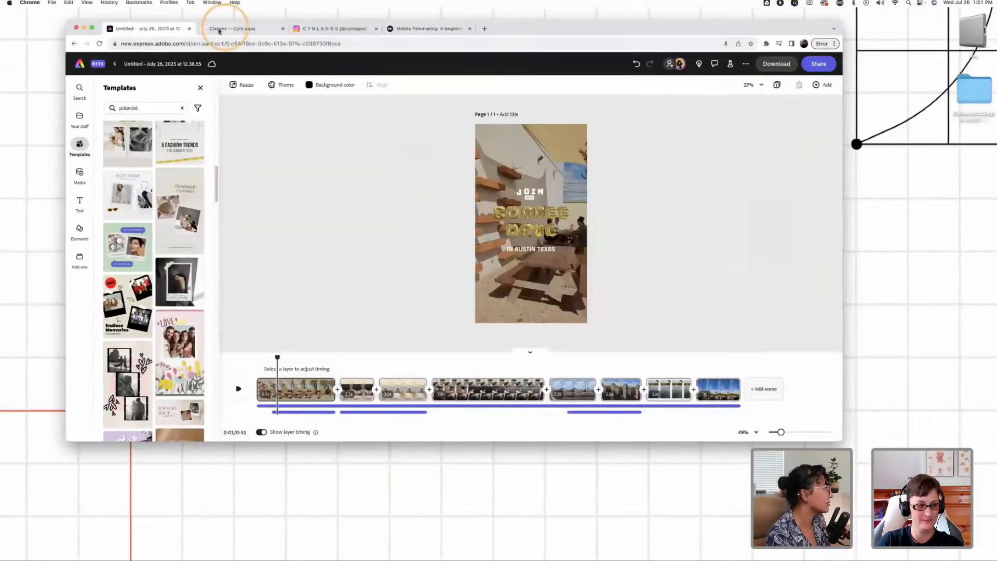
{"action": "left_click", "coordinate": [319, 30]}
{"action": "left_click", "coordinate": [97, 30]}
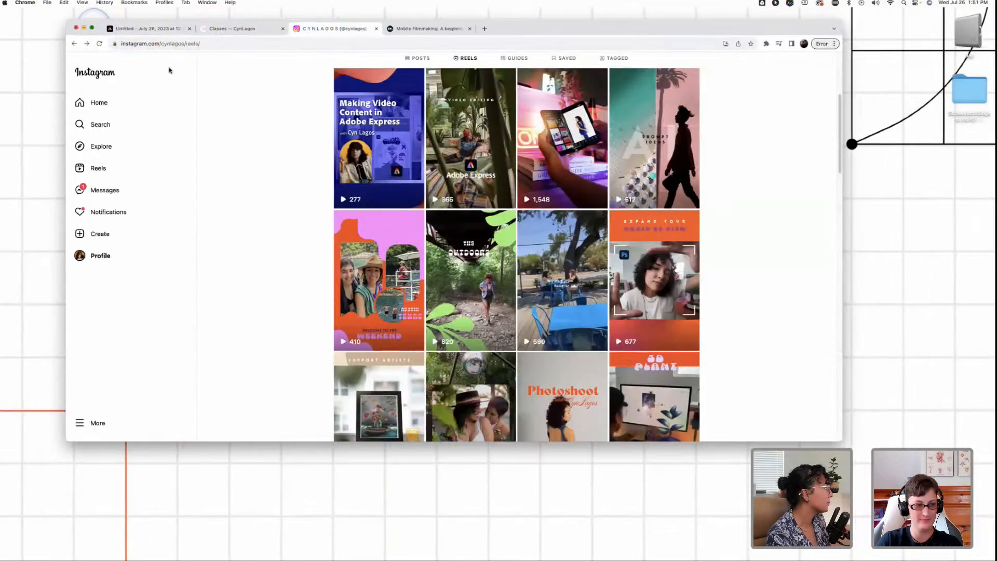
{"action": "scroll", "coordinate": [740, 208], "scroll_direction": "up", "scroll_amount": 3}
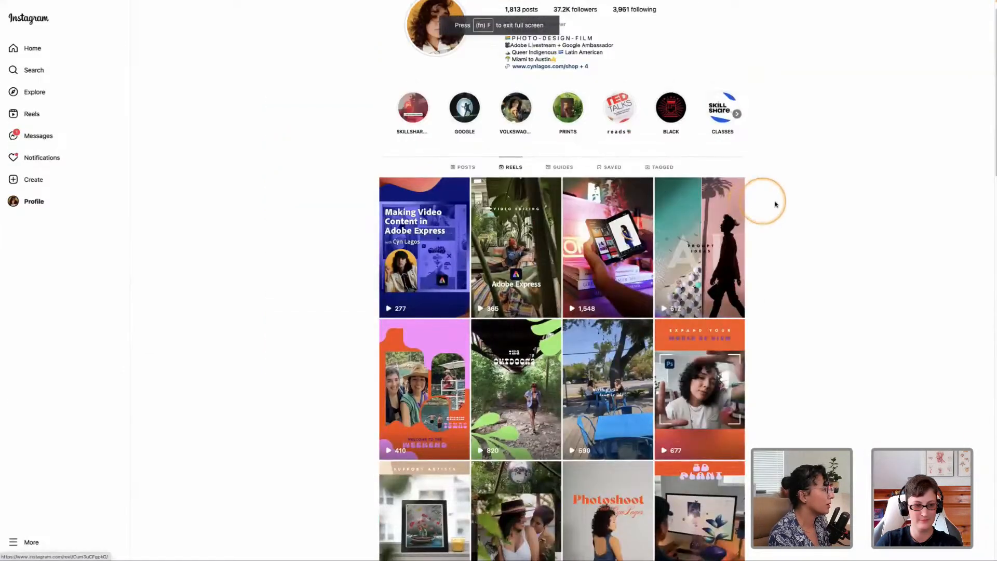
{"action": "scroll", "coordinate": [776, 205], "scroll_direction": "down", "scroll_amount": 3}
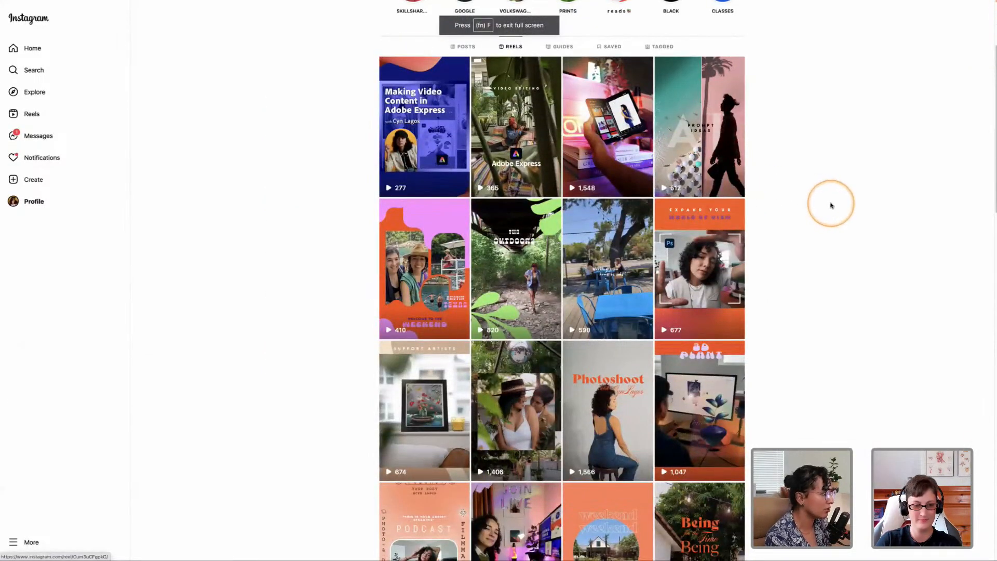
Show the Instagram profile's posts and look through the grid for examples of styled covers and designs
{"action": "left_click", "coordinate": [462, 45]}
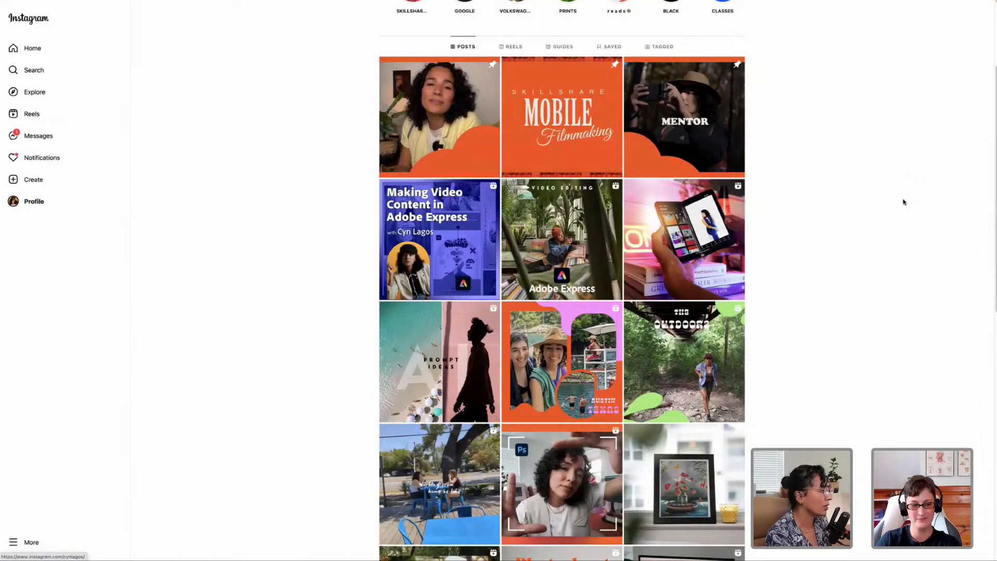
{"action": "scroll", "coordinate": [903, 202], "scroll_direction": "down", "scroll_amount": 3}
{"action": "scroll", "coordinate": [904, 201], "scroll_direction": "down", "scroll_amount": 1}
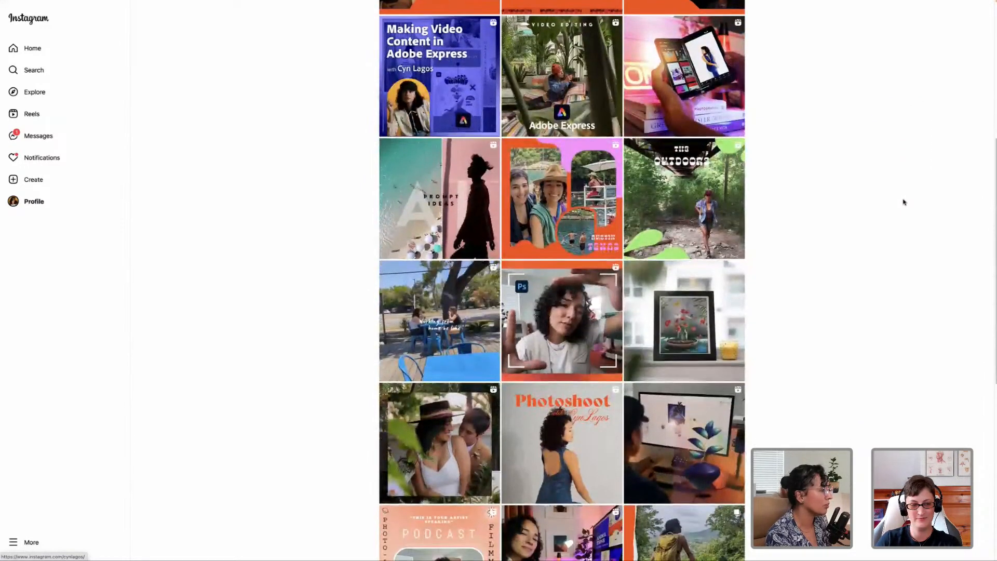
{"action": "scroll", "coordinate": [903, 202], "scroll_direction": "down", "scroll_amount": 2}
{"action": "scroll", "coordinate": [904, 202], "scroll_direction": "down", "scroll_amount": 2}
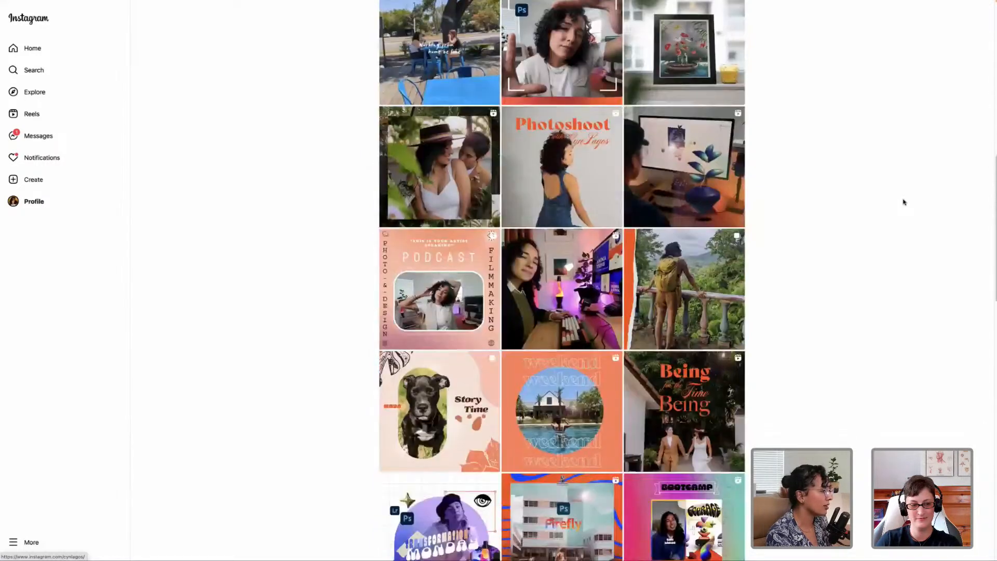
{"action": "scroll", "coordinate": [467, 395], "scroll_direction": "up", "scroll_amount": 2}
{"action": "scroll", "coordinate": [492, 353], "scroll_direction": "down", "scroll_amount": 5}
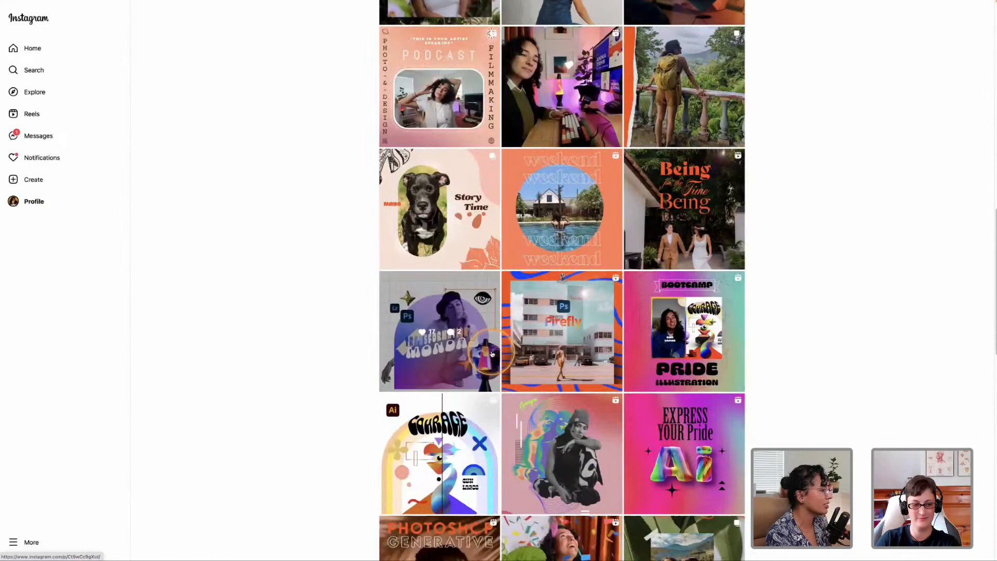
Look through the remaining posts in the Instagram grid and return to the profile's reels
{"action": "scroll", "coordinate": [491, 354], "scroll_direction": "down", "scroll_amount": 6}
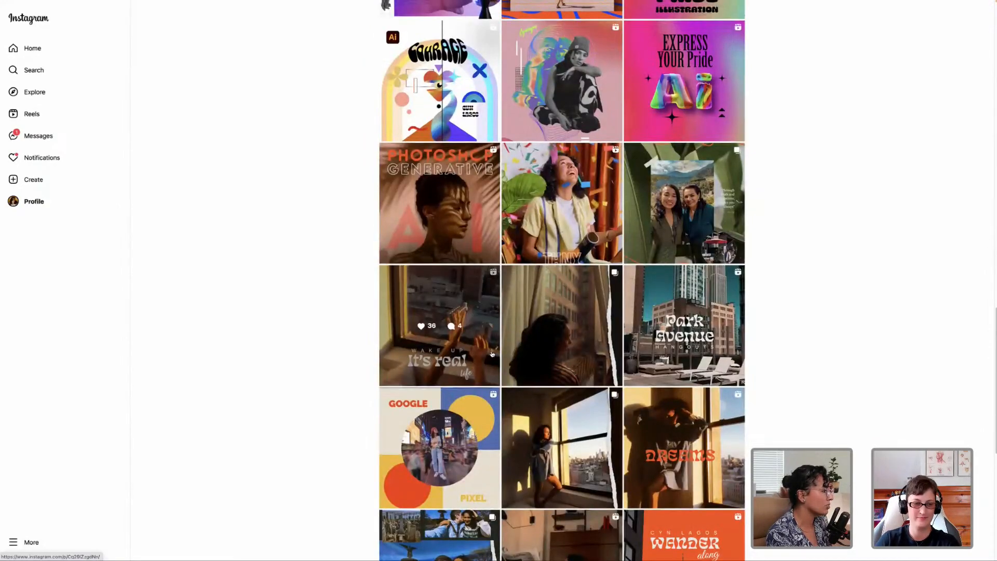
{"action": "scroll", "coordinate": [491, 353], "scroll_direction": "up", "scroll_amount": 1}
{"action": "left_click", "coordinate": [730, 355]}
{"action": "scroll", "coordinate": [731, 355], "scroll_direction": "up", "scroll_amount": 15}
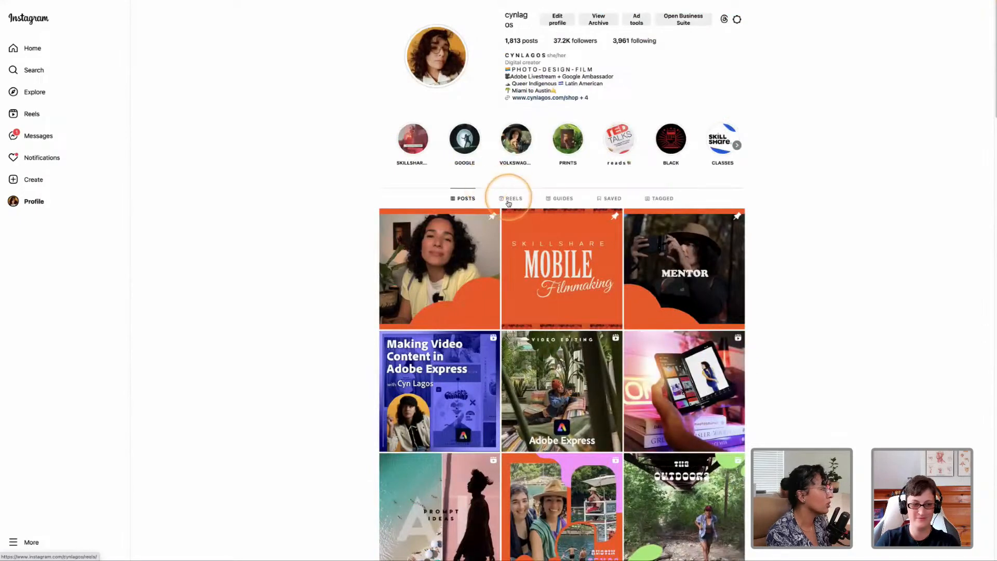
{"action": "left_click", "coordinate": [508, 202]}
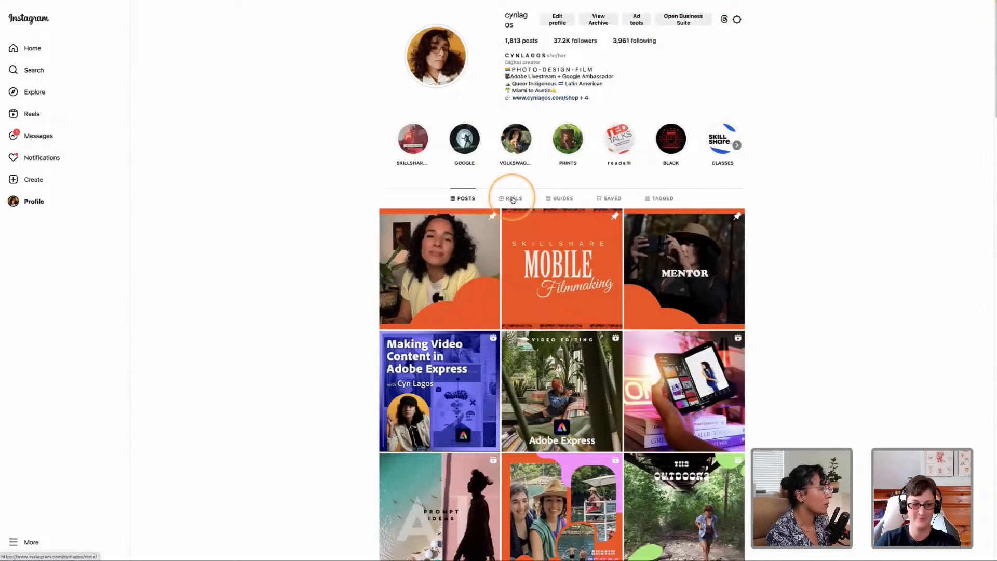
{"action": "left_click", "coordinate": [757, 274]}
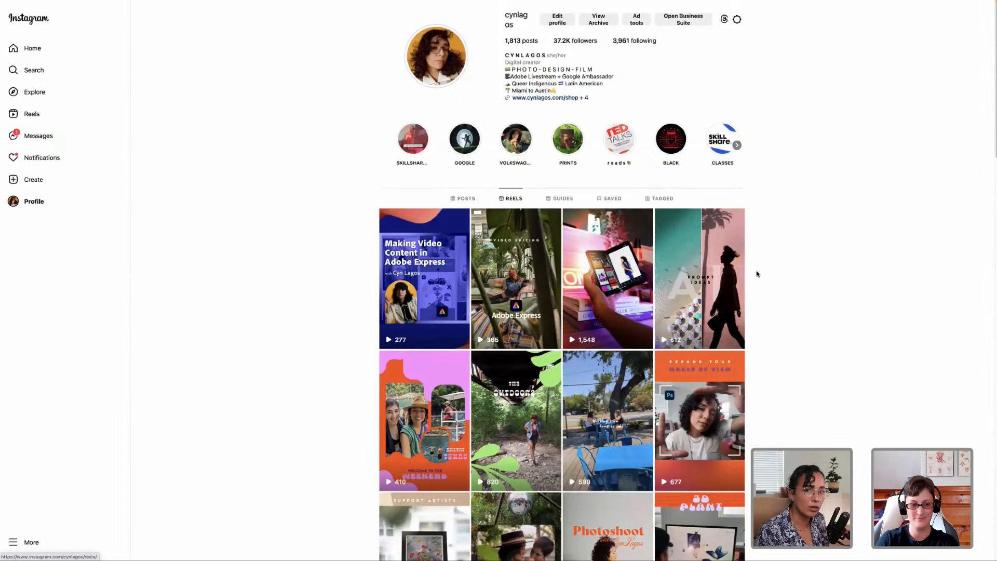
{"action": "left_click", "coordinate": [746, 227]}
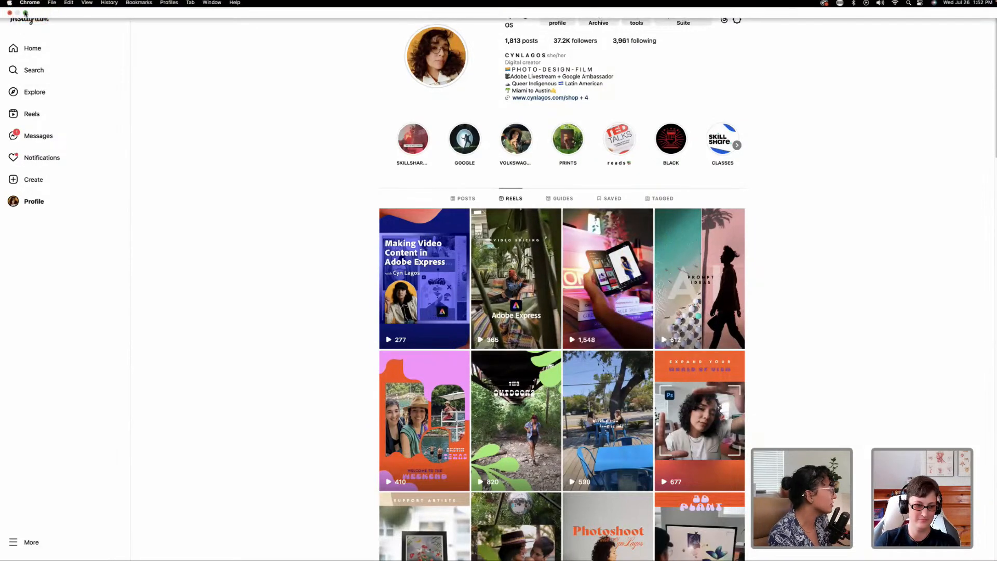
Switch back to the Adobe Express video project in full screen and review the file formats offered for download
{"action": "left_click", "coordinate": [25, 13]}
{"action": "left_click", "coordinate": [125, 32]}
{"action": "left_click", "coordinate": [91, 28]}
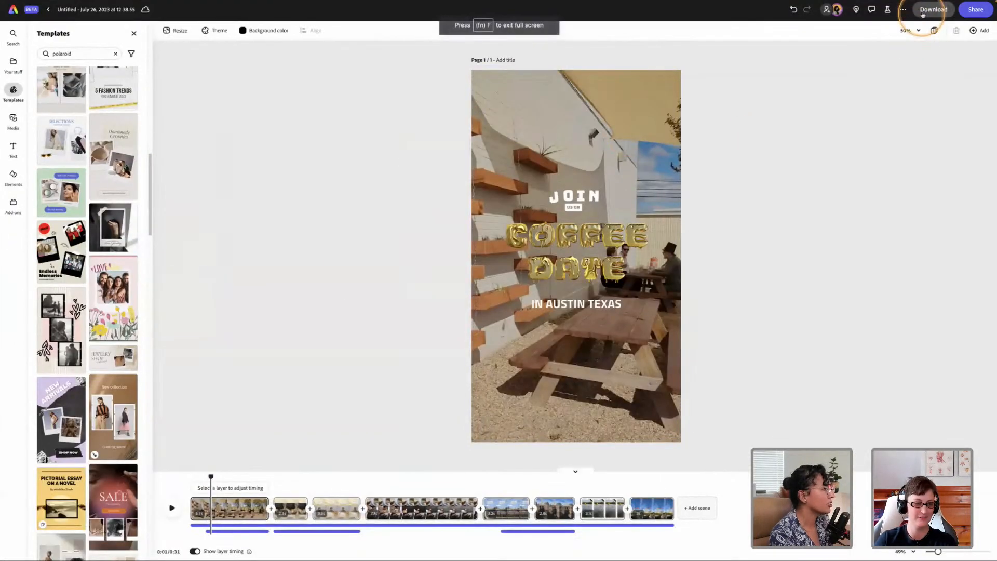
{"action": "left_click", "coordinate": [924, 13]}
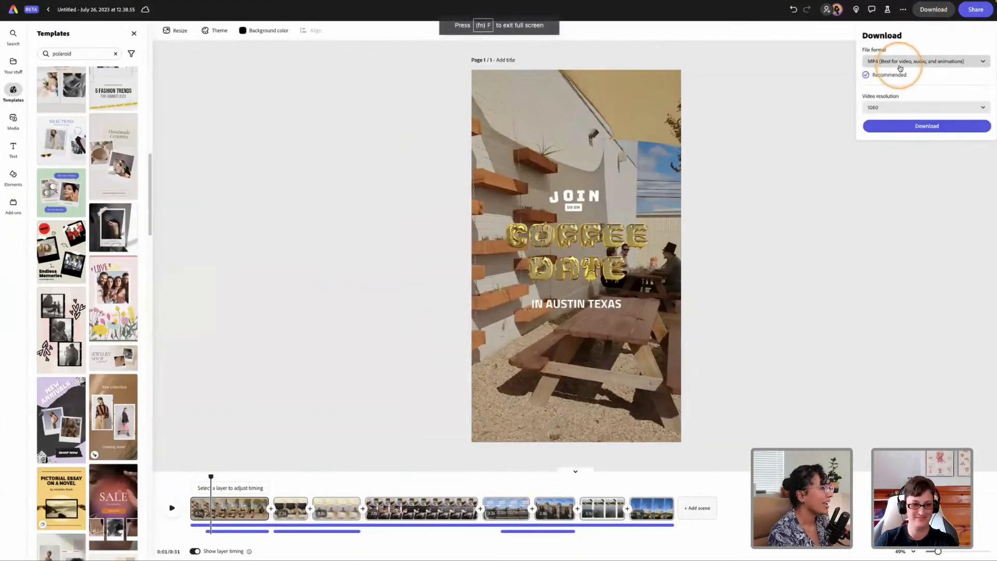
{"action": "left_click", "coordinate": [893, 63]}
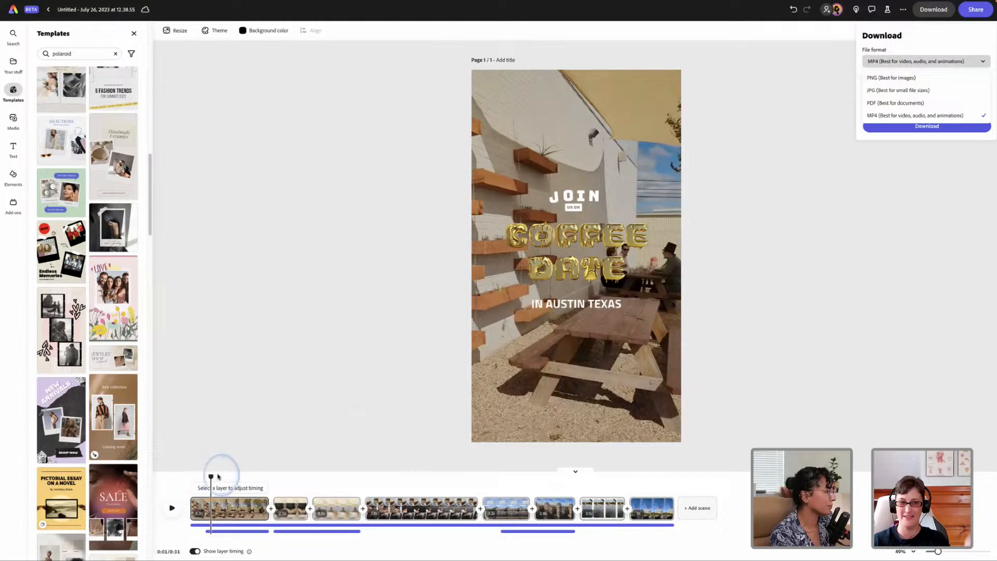
{"action": "left_click", "coordinate": [221, 475]}
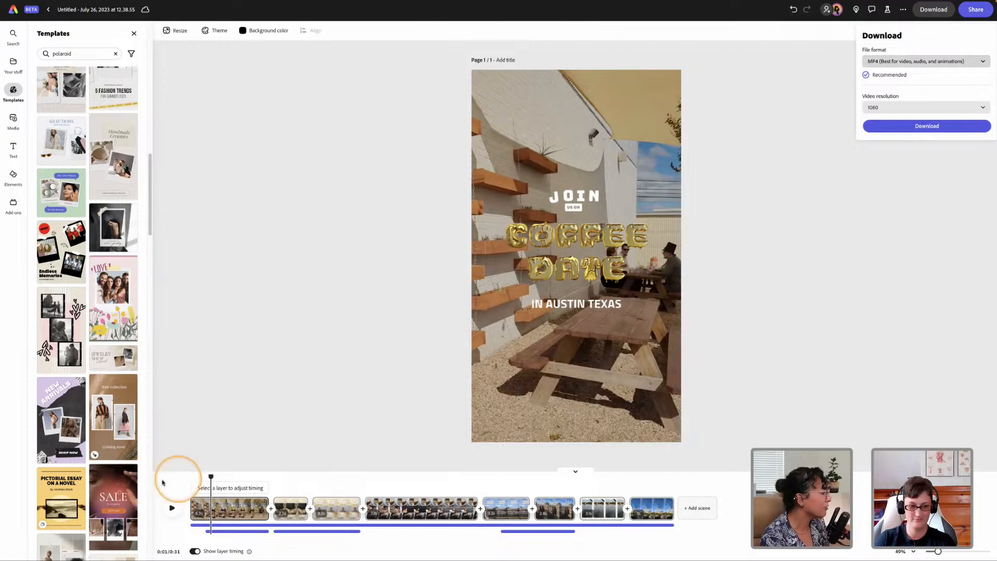
Close the download options and scrub the timeline through the scenes at 0:09 and 0:26
{"action": "left_click", "coordinate": [229, 480]}
{"action": "left_click_drag", "start_coordinate": [212, 476], "coordinate": [329, 474]}
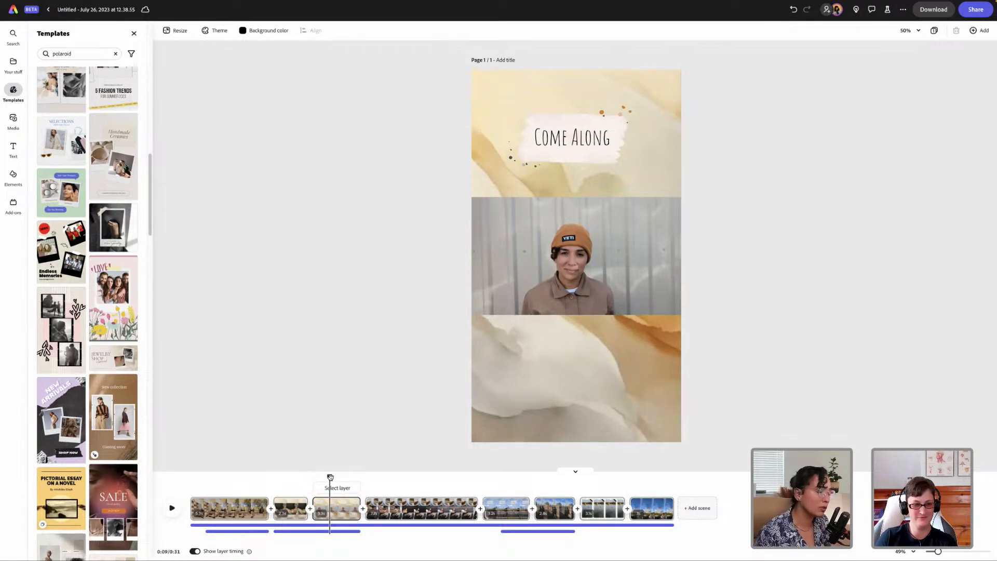
{"action": "left_click_drag", "start_coordinate": [330, 475], "coordinate": [596, 457]}
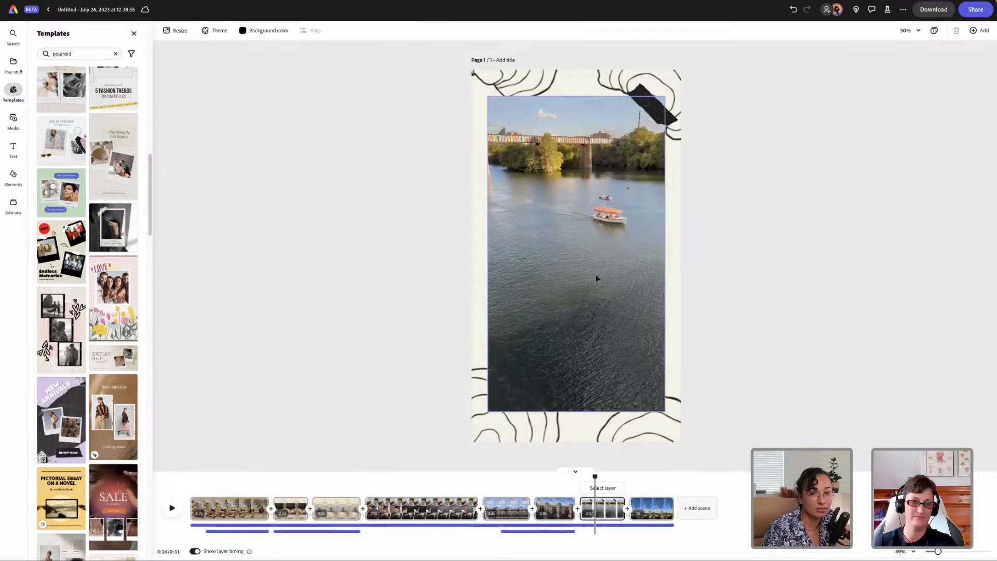
Return to the start of the timeline and play the finished video through to the closing scene
{"action": "left_click_drag", "start_coordinate": [594, 476], "coordinate": [187, 478]}
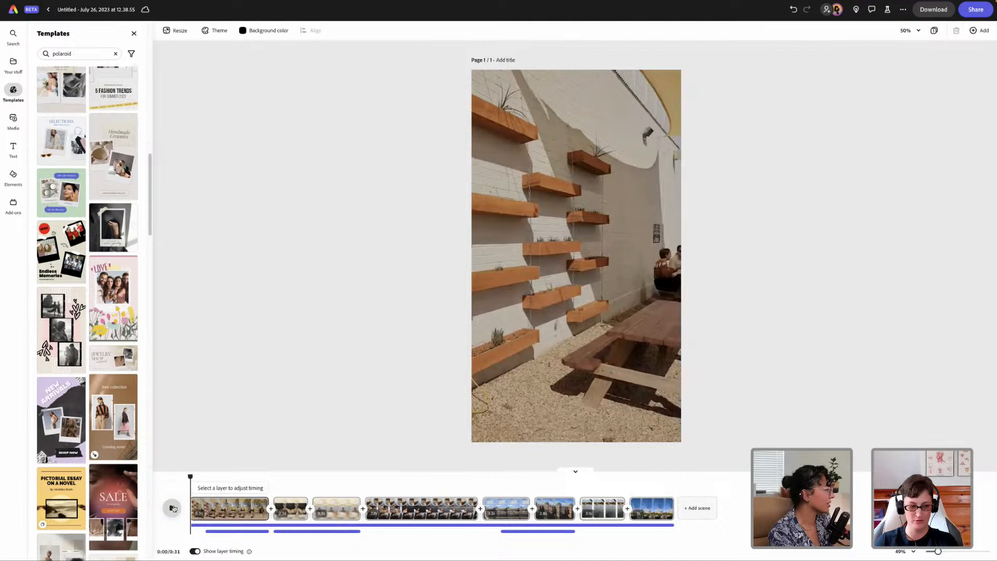
{"action": "left_click", "coordinate": [173, 508]}
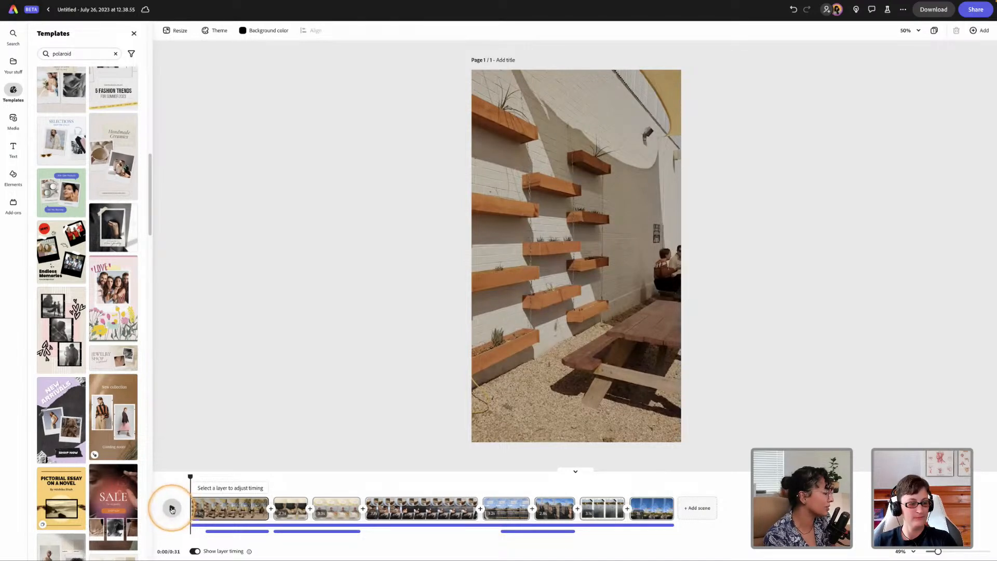
{"action": "left_click", "coordinate": [172, 509]}
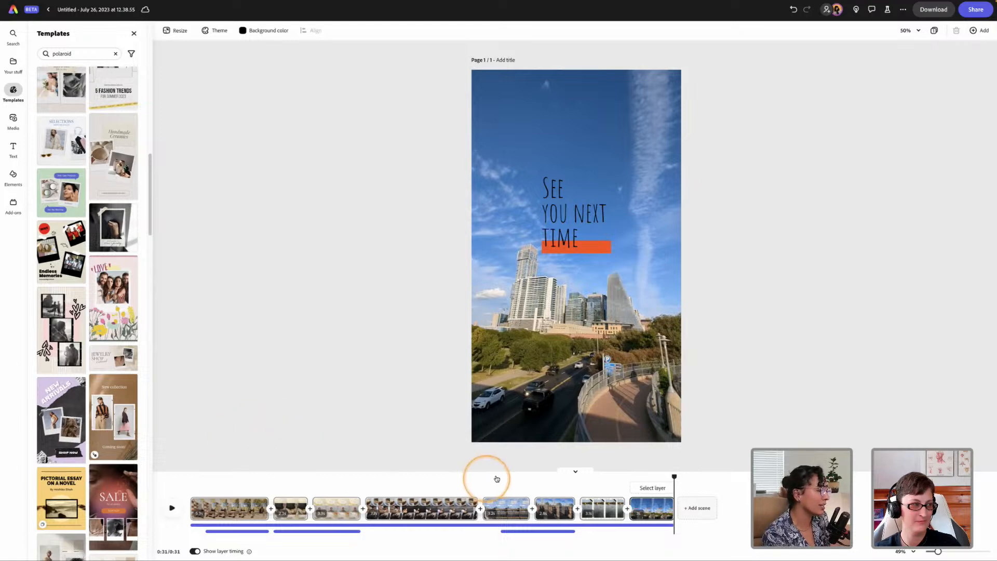
Move back to the opening scene at 0:02 and play it until the full title shows at 0:03
{"action": "left_click_drag", "start_coordinate": [664, 476], "coordinate": [219, 476]}
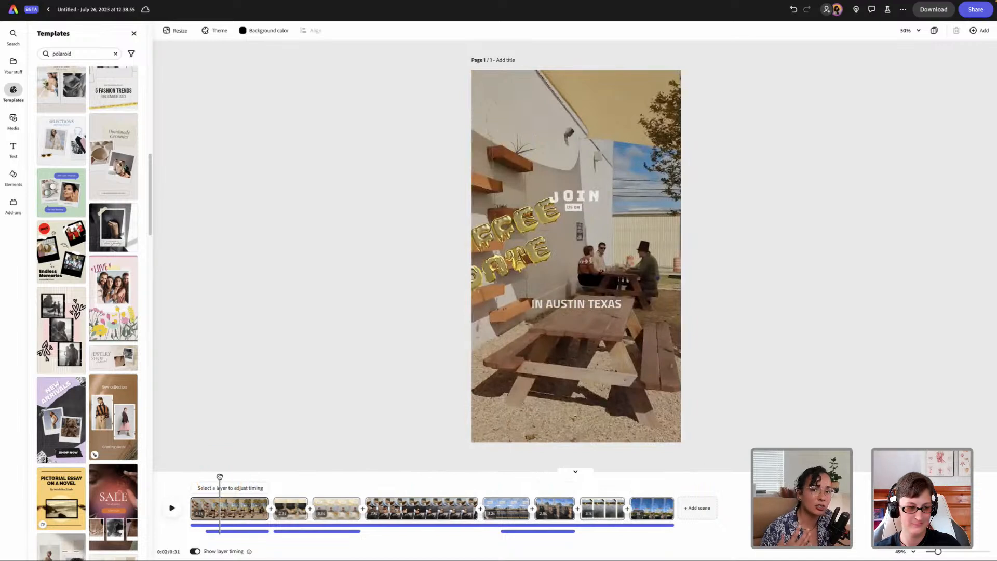
{"action": "key", "text": "space"}
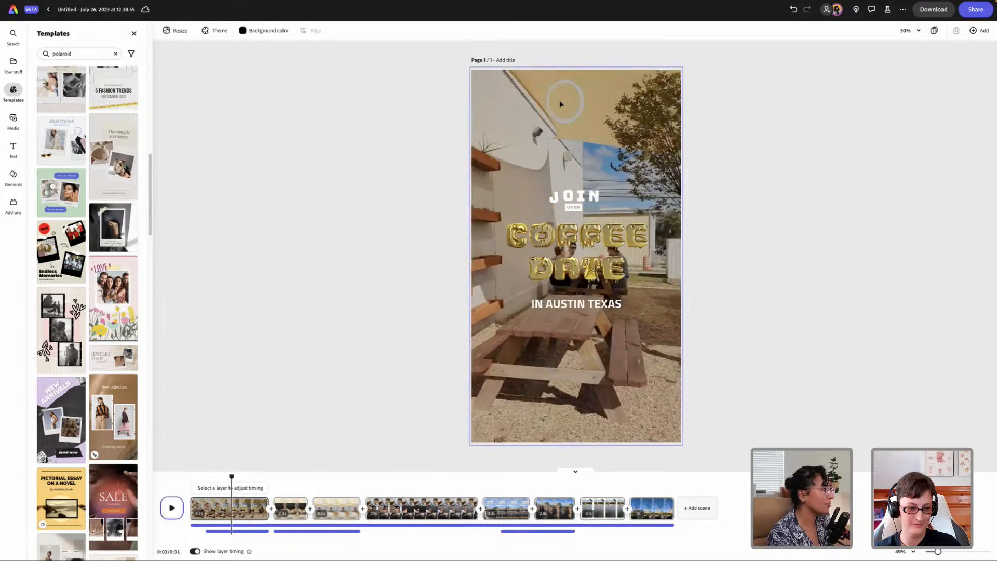
{"action": "left_click", "coordinate": [560, 104]}
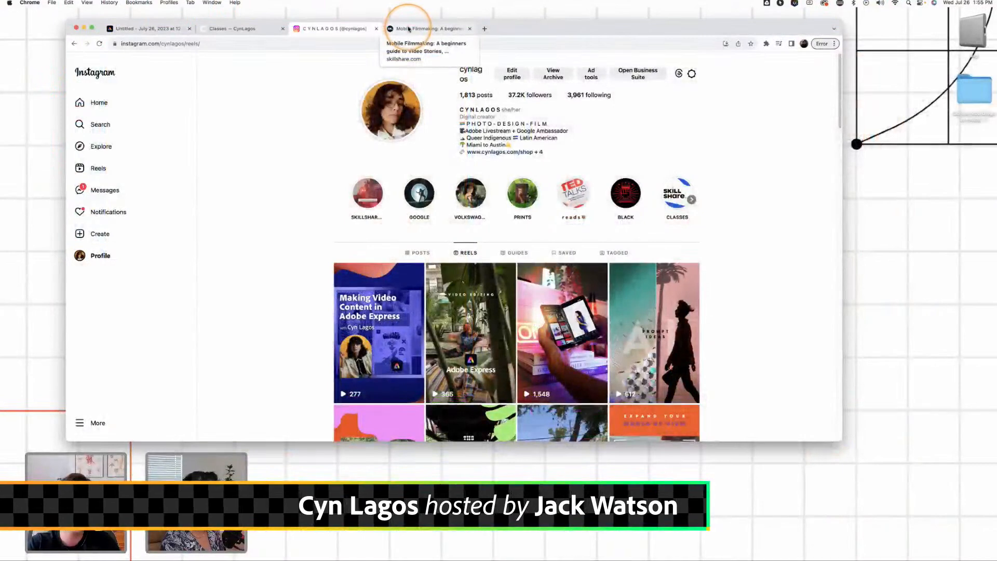
Show the Mobile Filmmaking class on Skillshare and look through the creator's classes website in full screen for its featured lessons and series
{"action": "left_click", "coordinate": [395, 29]}
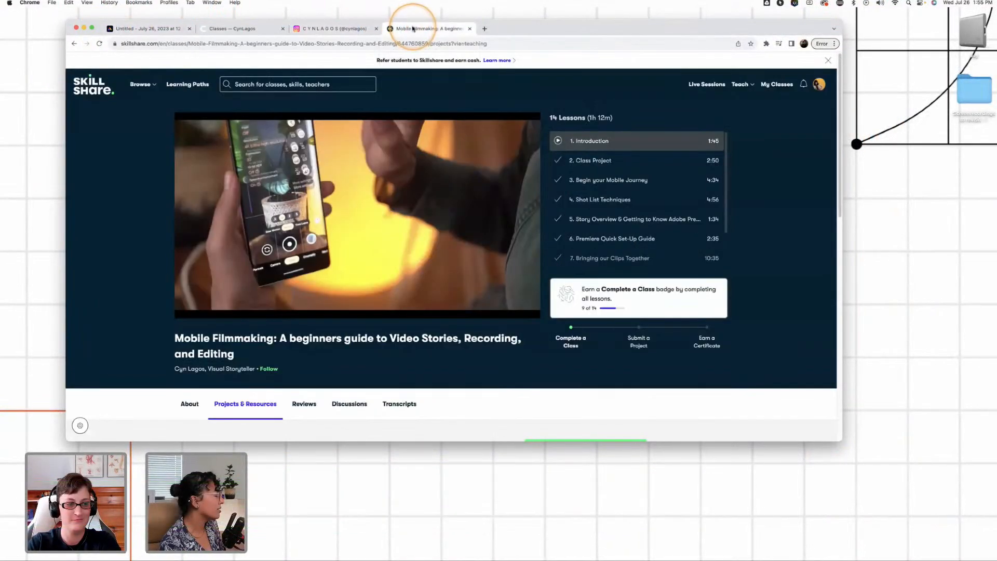
{"action": "left_click", "coordinate": [91, 27]}
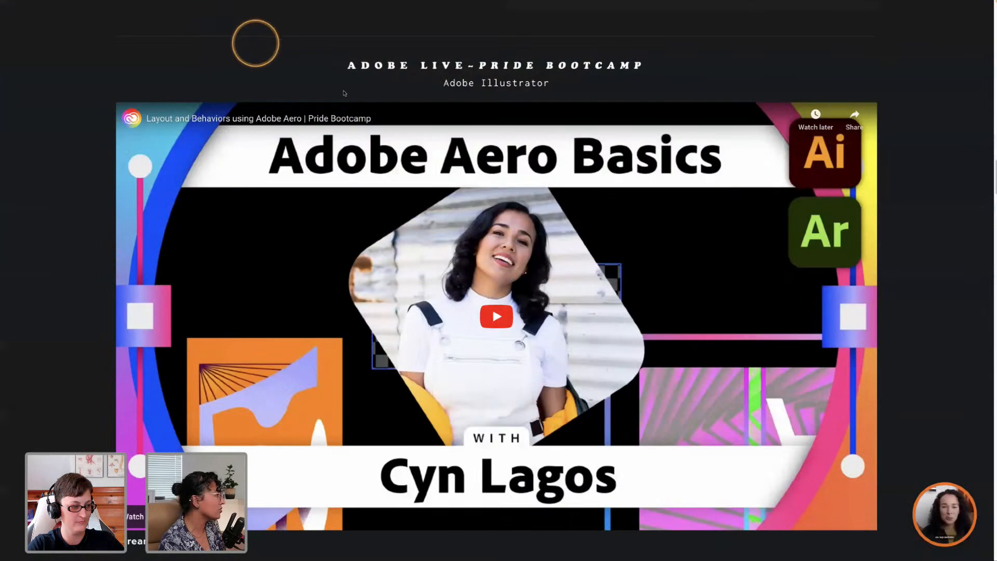
{"action": "scroll", "coordinate": [491, 225], "scroll_direction": "up", "scroll_amount": 15}
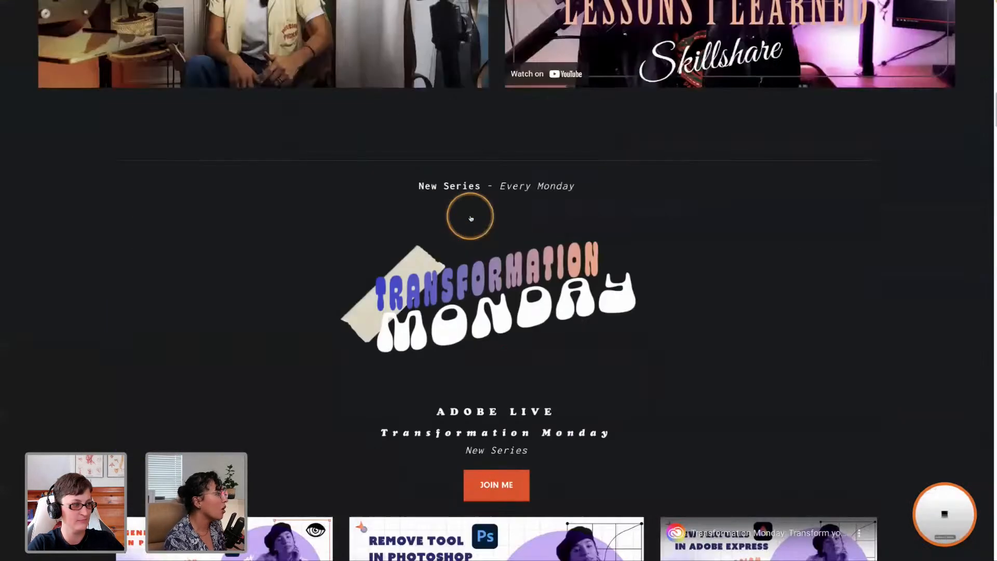
{"action": "scroll", "coordinate": [470, 218], "scroll_direction": "up", "scroll_amount": 15}
{"action": "scroll", "coordinate": [463, 238], "scroll_direction": "down", "scroll_amount": 5}
{"action": "scroll", "coordinate": [526, 257], "scroll_direction": "down", "scroll_amount": 2}
{"action": "scroll", "coordinate": [516, 265], "scroll_direction": "up", "scroll_amount": 7}
{"action": "scroll", "coordinate": [515, 270], "scroll_direction": "down", "scroll_amount": 15}
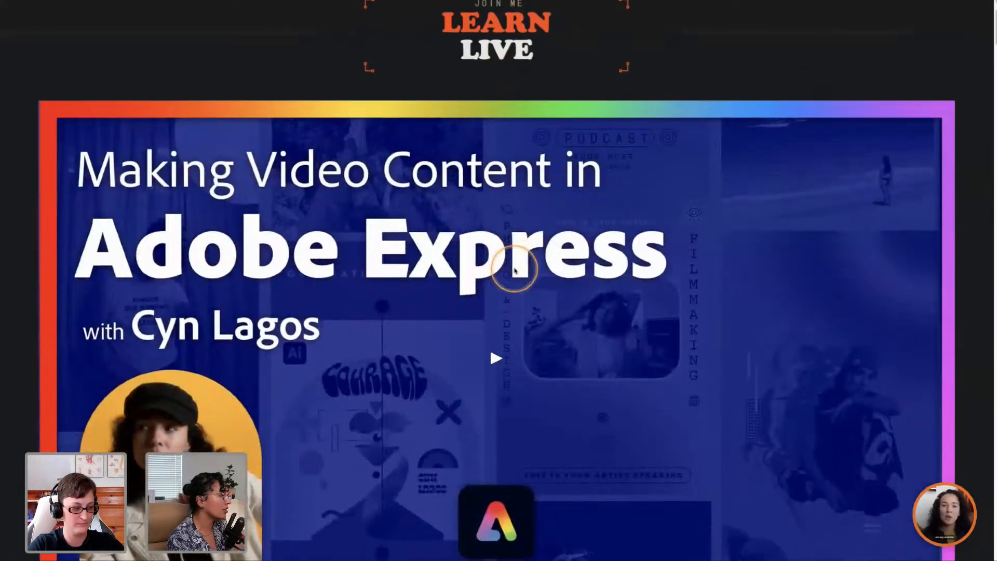
{"action": "scroll", "coordinate": [514, 271], "scroll_direction": "down", "scroll_amount": 1}
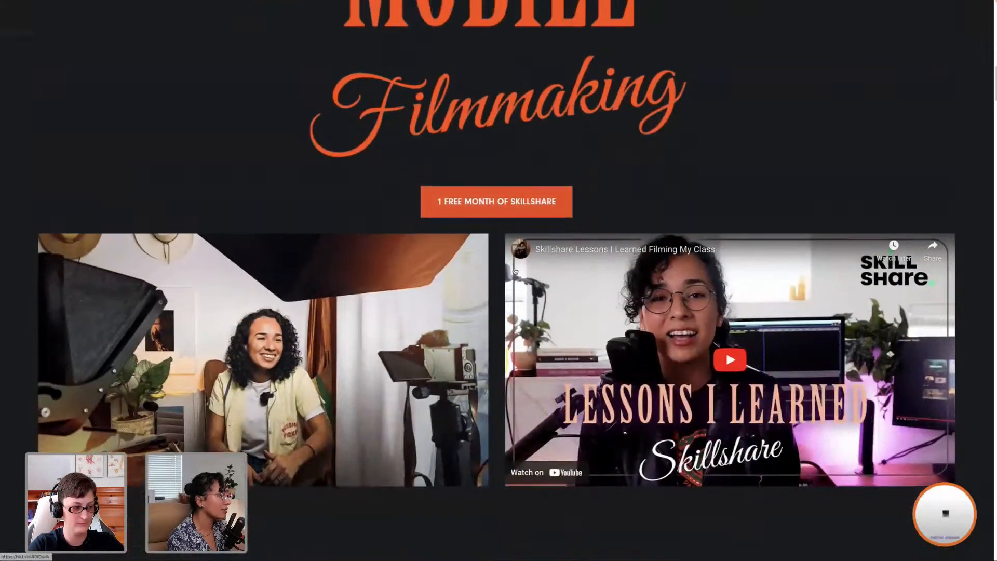
{"action": "scroll", "coordinate": [587, 239], "scroll_direction": "down", "scroll_amount": 12}
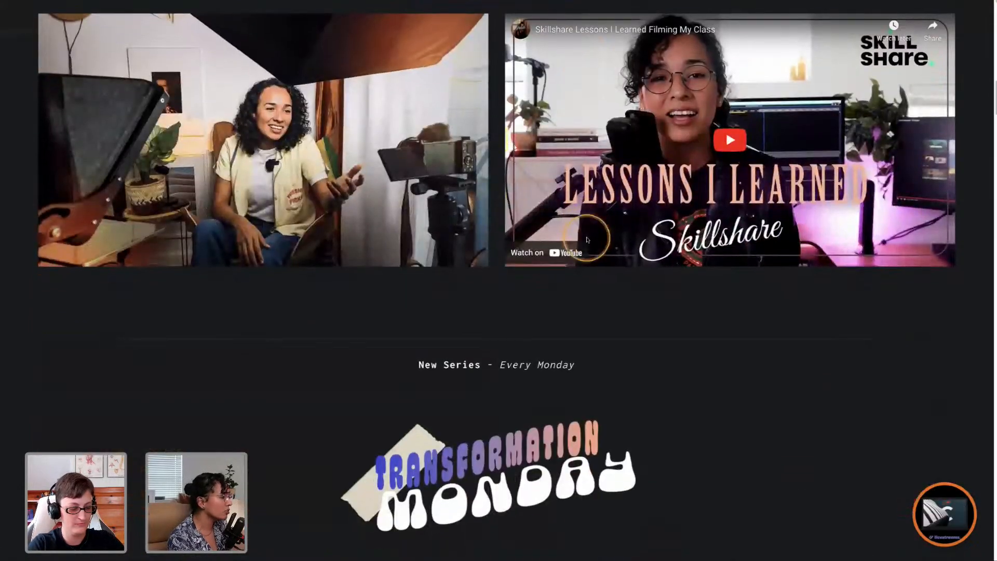